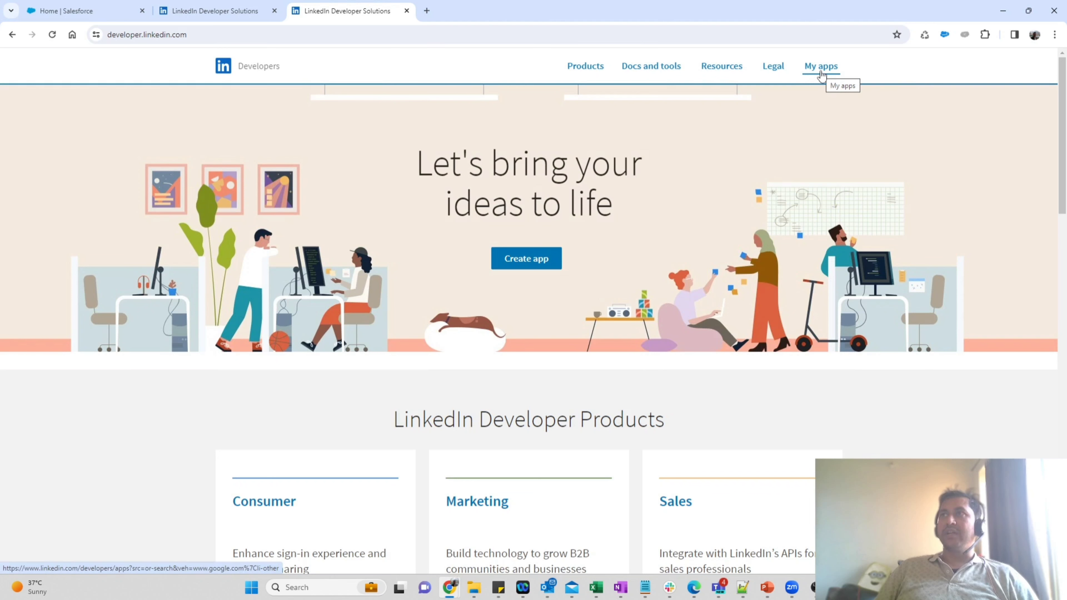
Step: Start a new LinkedIn developer app, begin typing its name, and open the 'Create a LinkedIn Page' guide
left_click(821, 73)
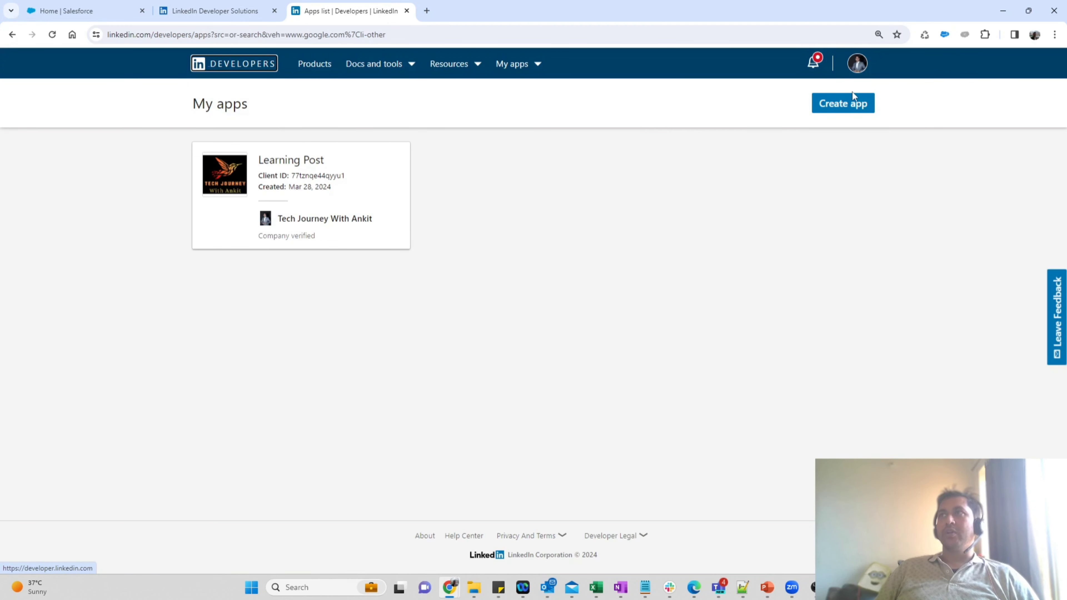
left_click(854, 105)
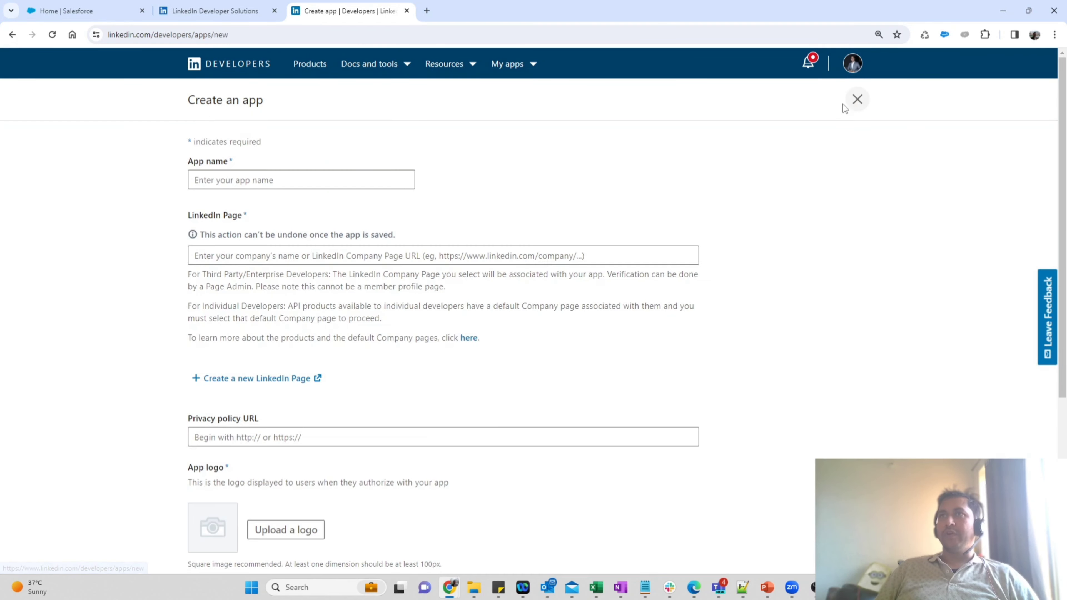
left_click(309, 179)
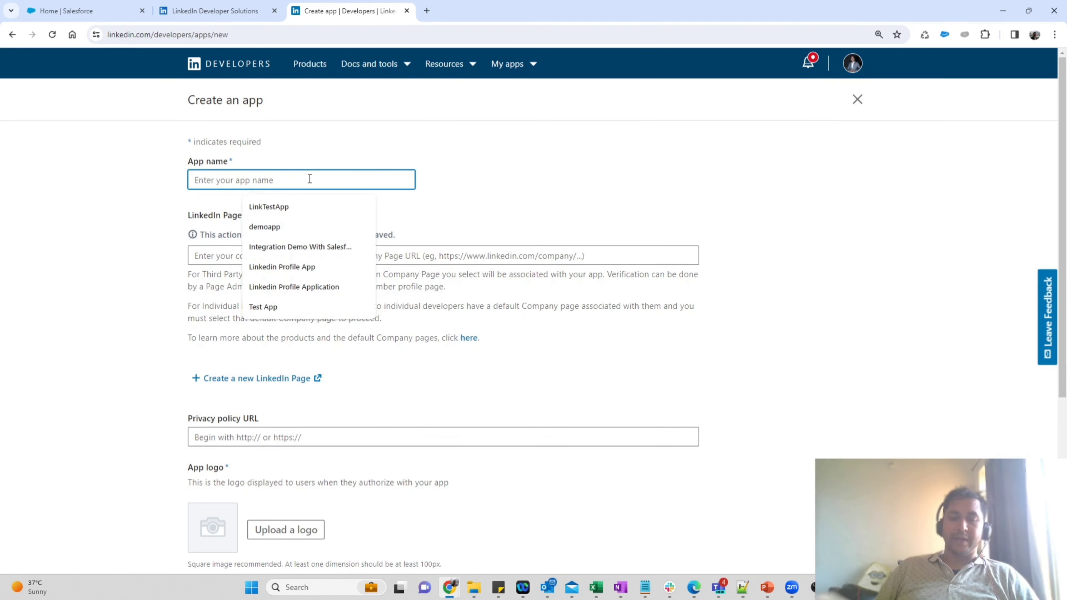
type("Linkein")
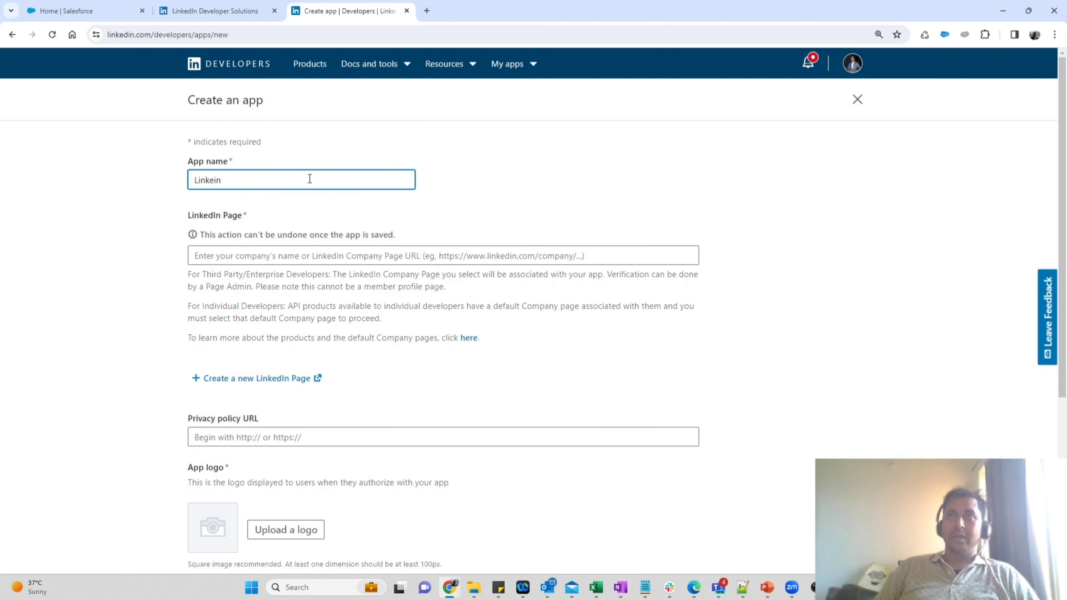
key("BackSpace")
key("BackSpace")
type("din")
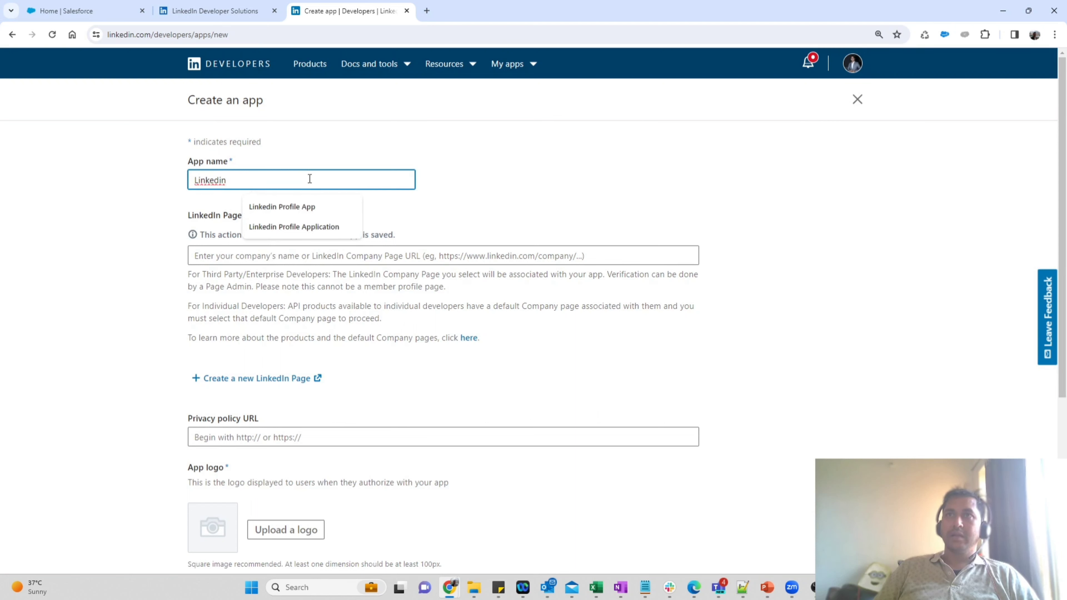
type(" Pos")
left_click(256, 378)
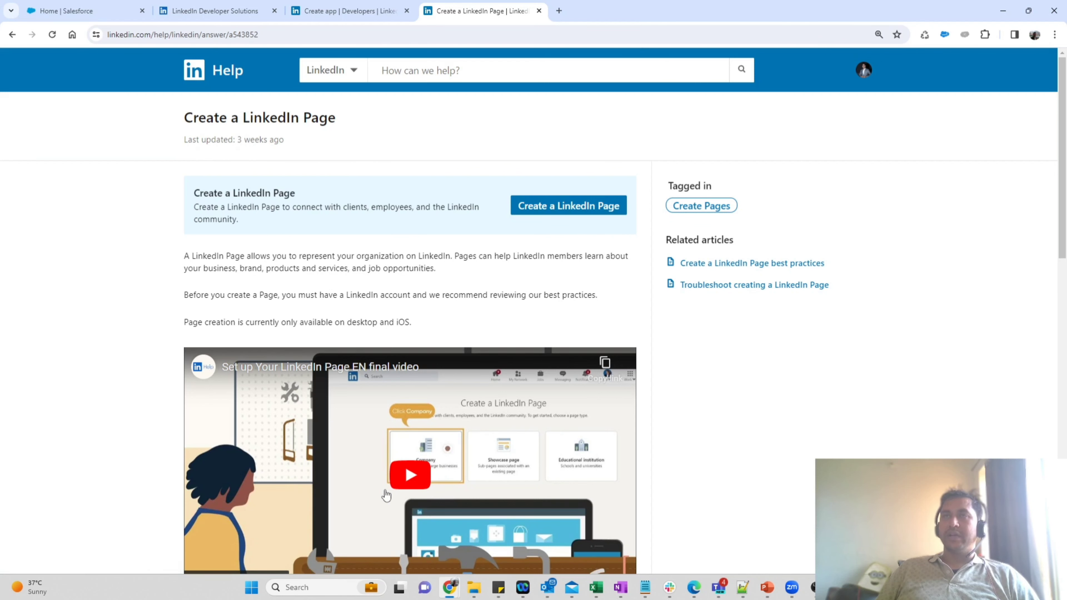
Step: Scroll through the 'Create a LinkedIn Page' article, then go back to the Create app form
scroll(386, 494, "down", 1)
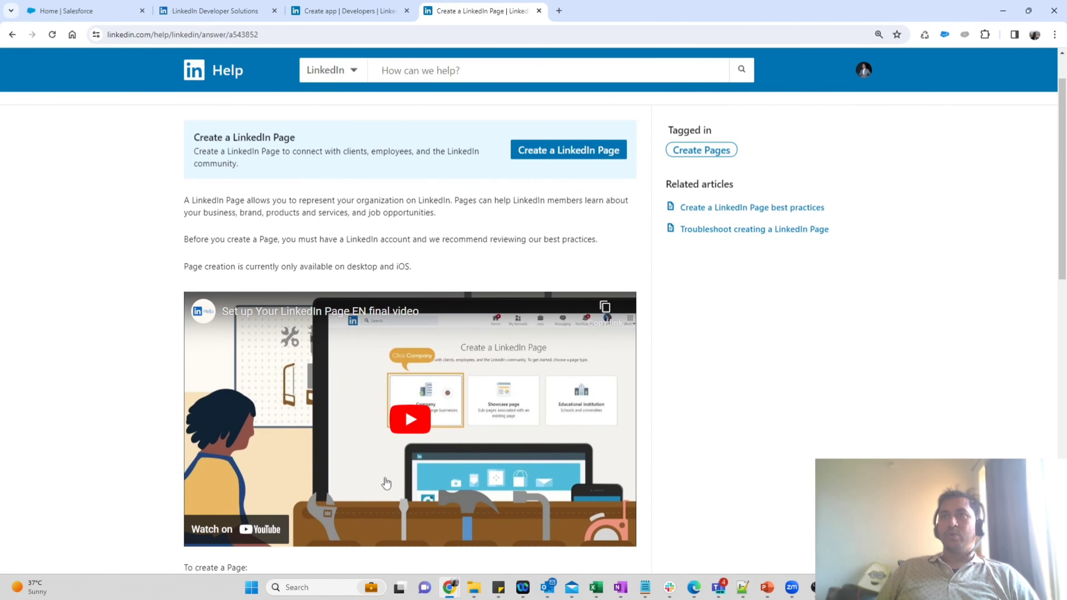
left_click(363, 9)
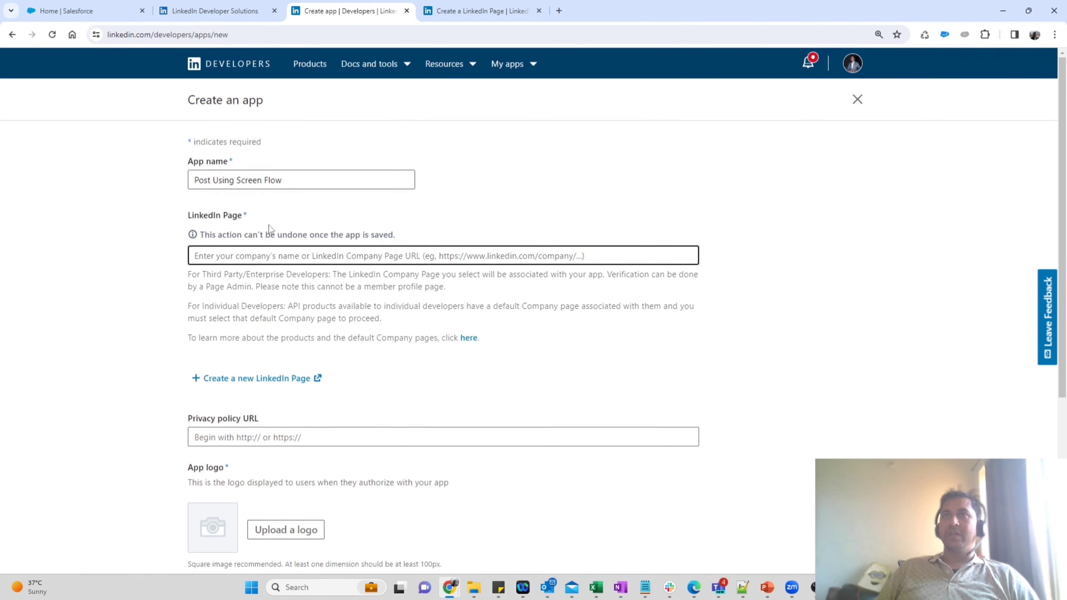
Step: Link the app to the TechJour company page in the LinkedIn Page field
left_click(245, 260)
type("Te")
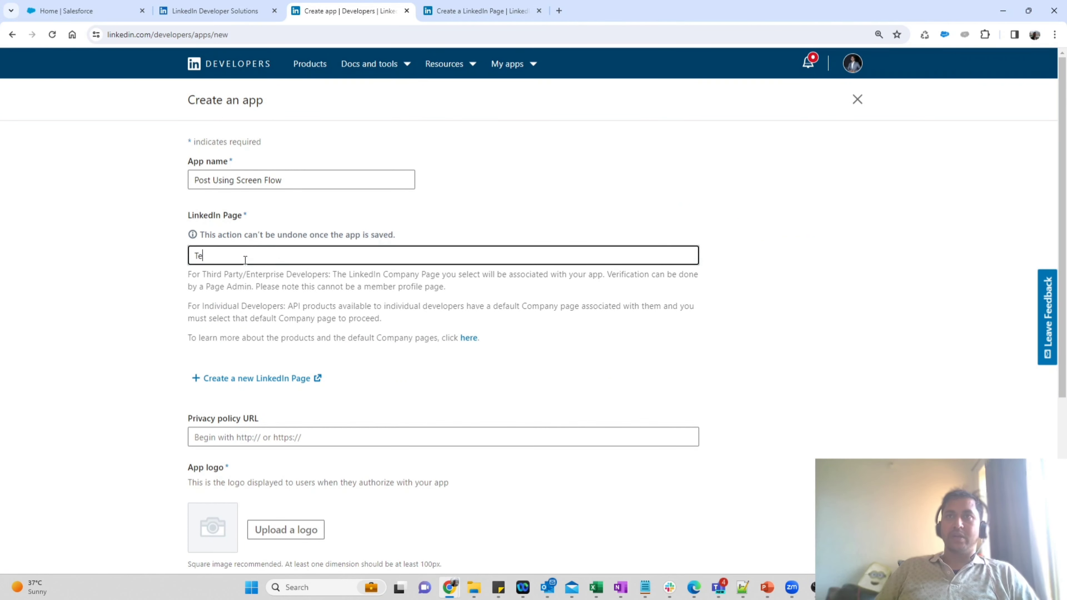
type("chJourn")
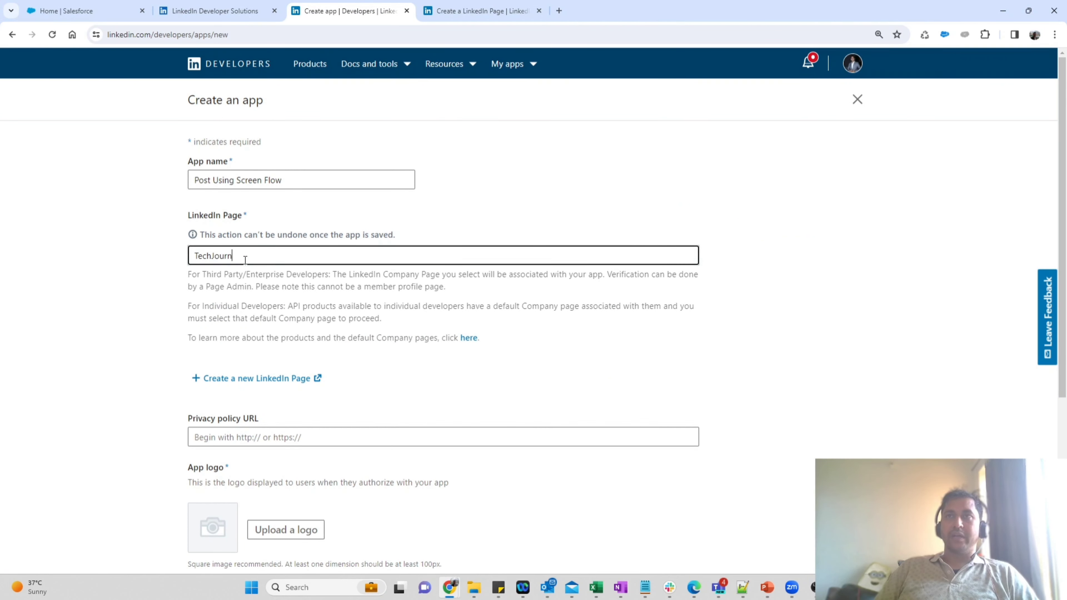
key("BackSpace")
key("BackSpace")
type("Jour")
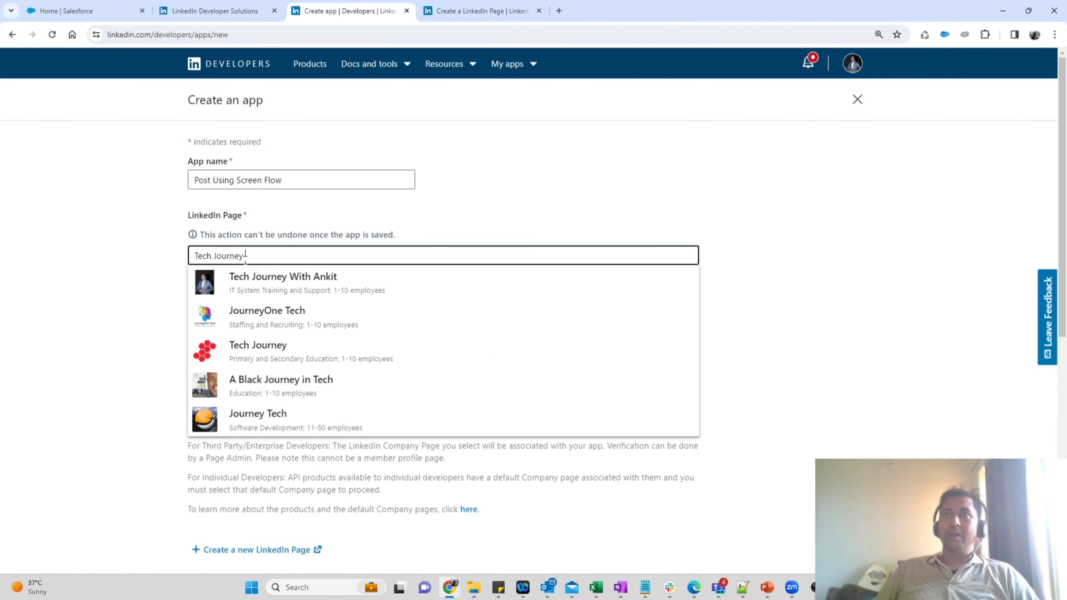
left_click(285, 278)
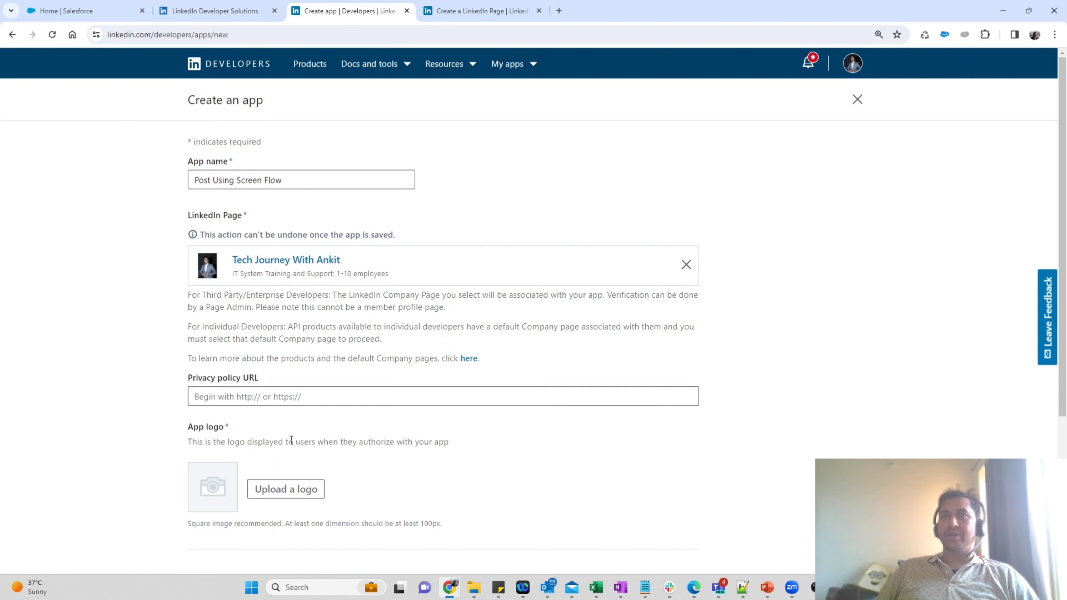
Step: Upload the Logo image as the app's logo
scroll(257, 452, "down", 1)
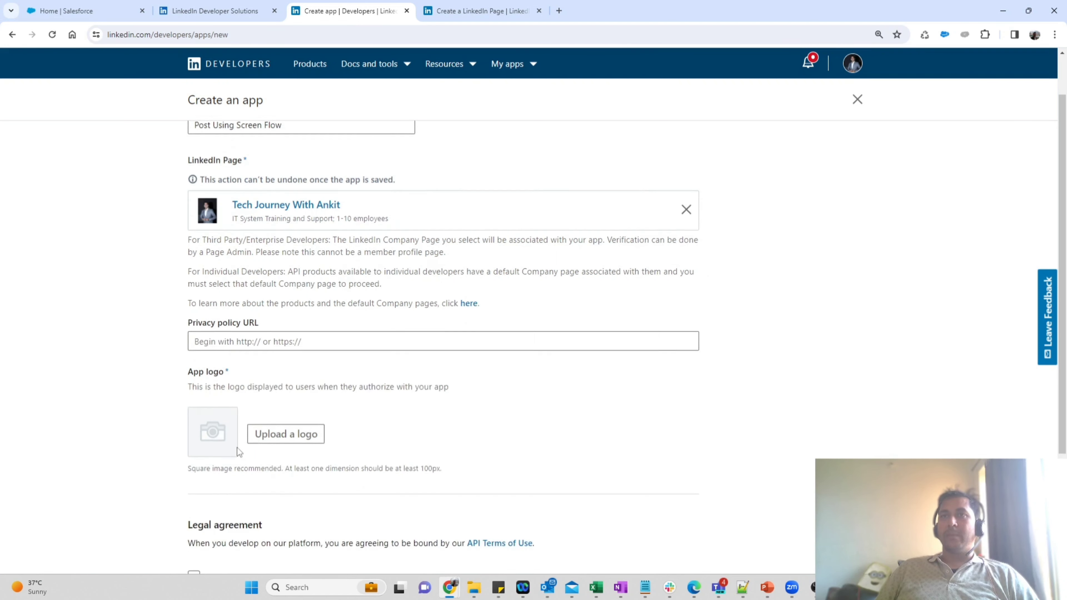
left_click_drag(189, 372, 226, 372)
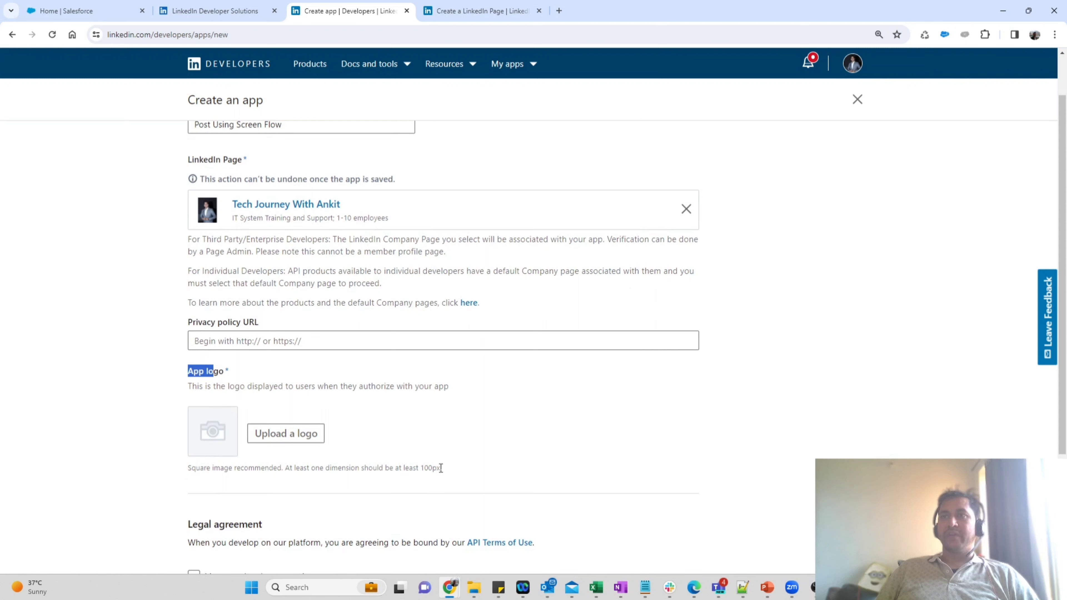
left_click_drag(441, 468, 312, 475)
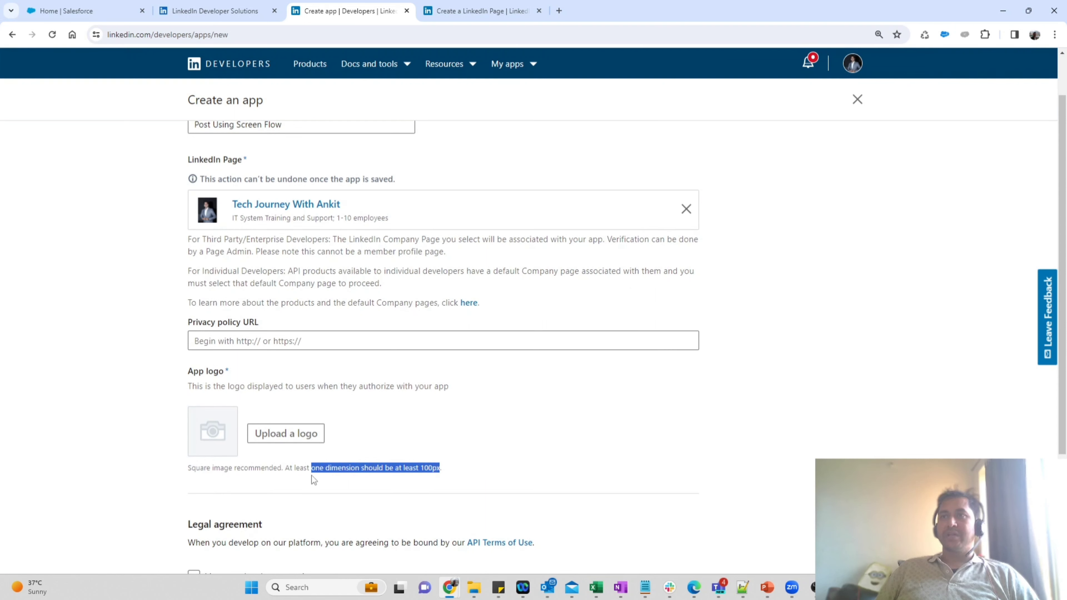
left_click(456, 453)
left_click(307, 435)
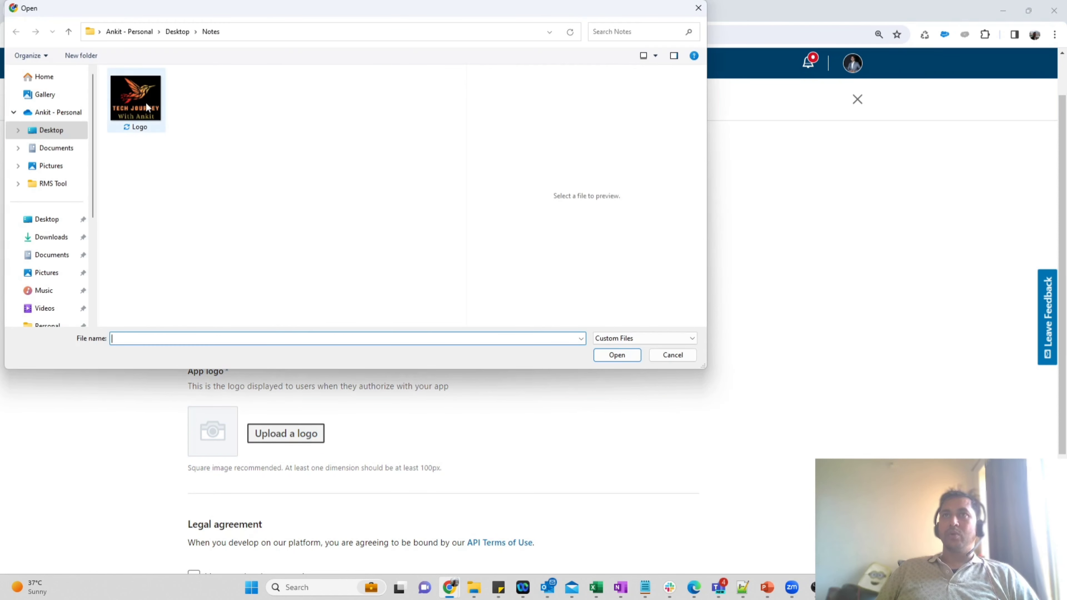
left_click(136, 99)
left_click(616, 356)
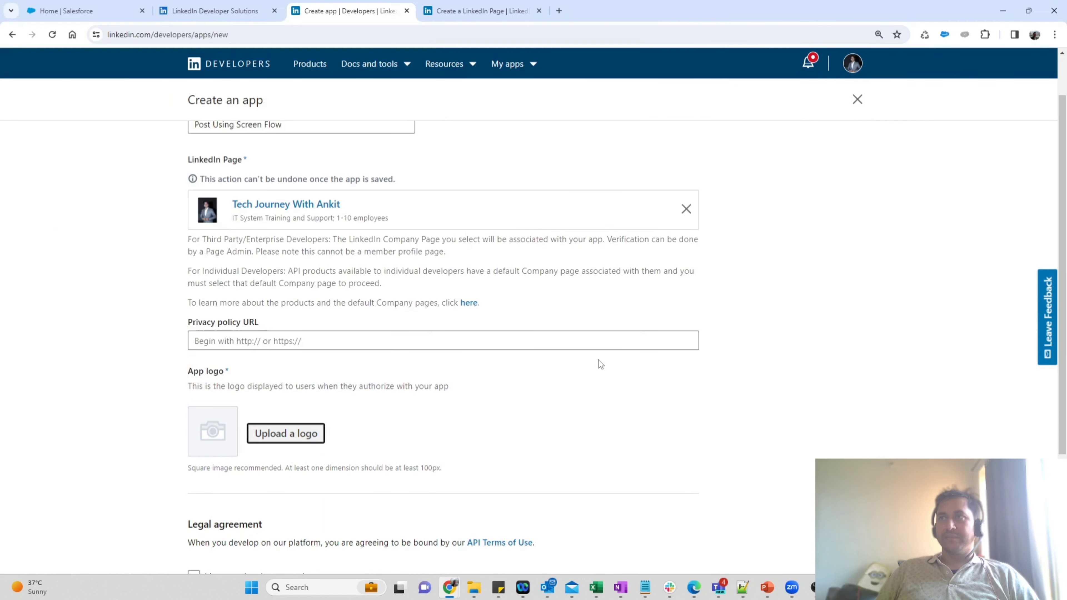
Step: Accept the API terms of use and create the app
scroll(527, 402, "down", 2)
scroll(526, 402, "down", 2)
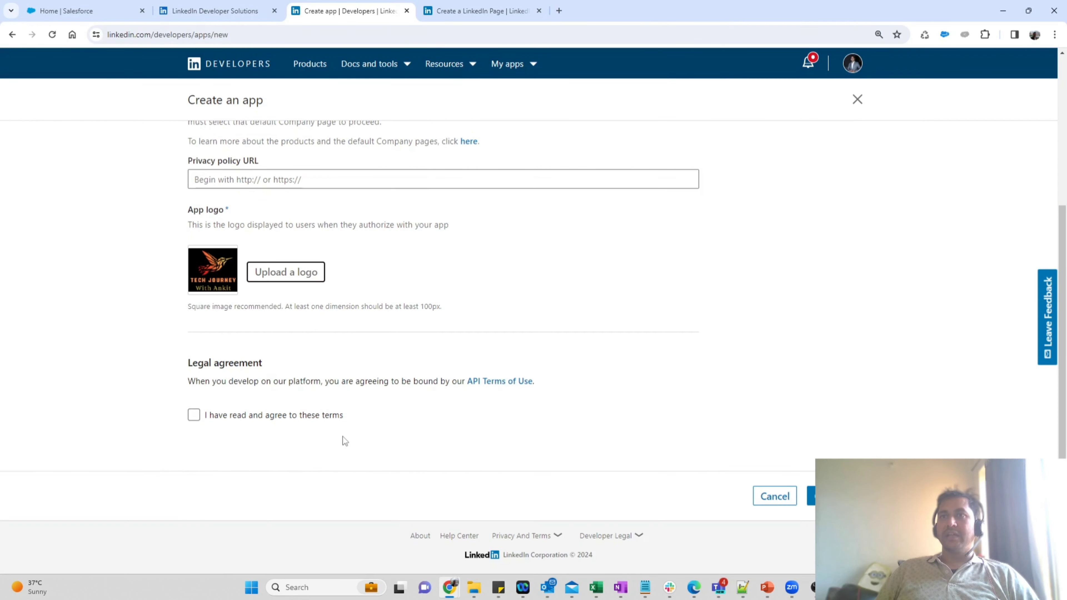
left_click(194, 415)
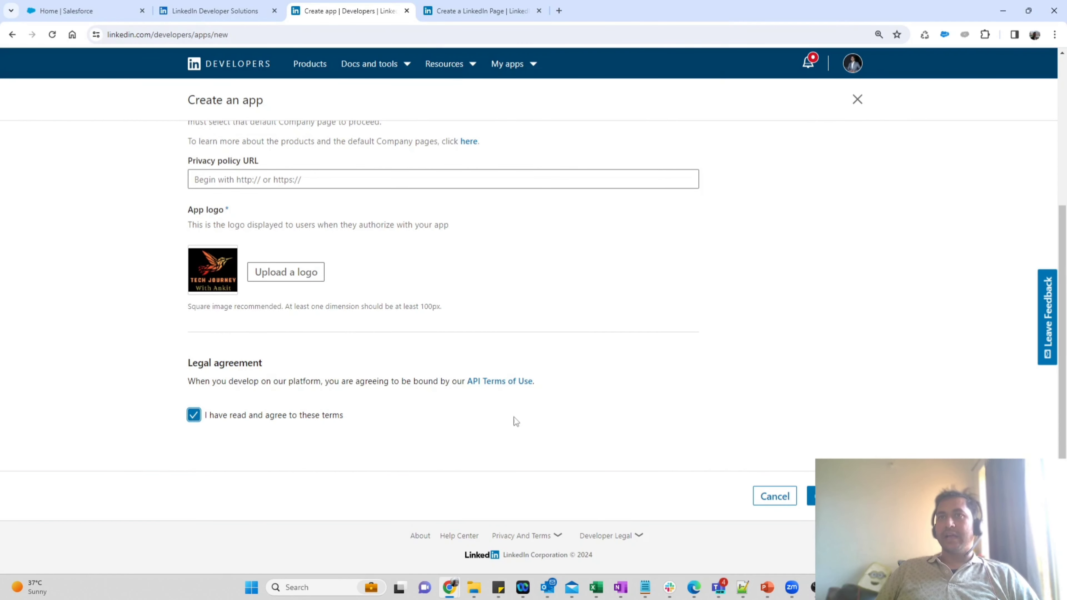
left_click(811, 496)
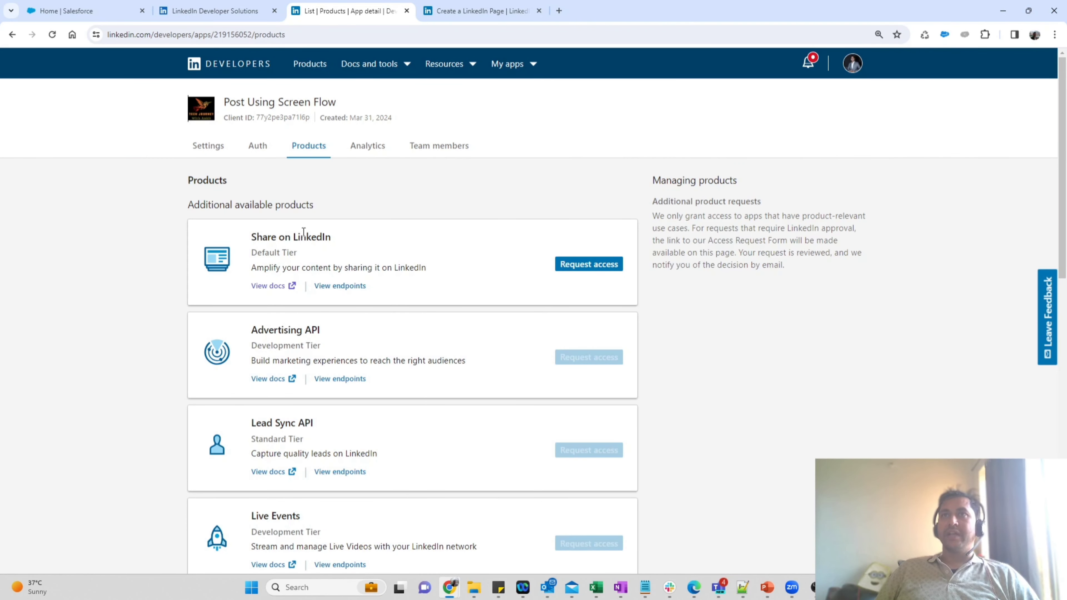
left_click(218, 152)
left_click(257, 145)
scroll(347, 342, "down", 3)
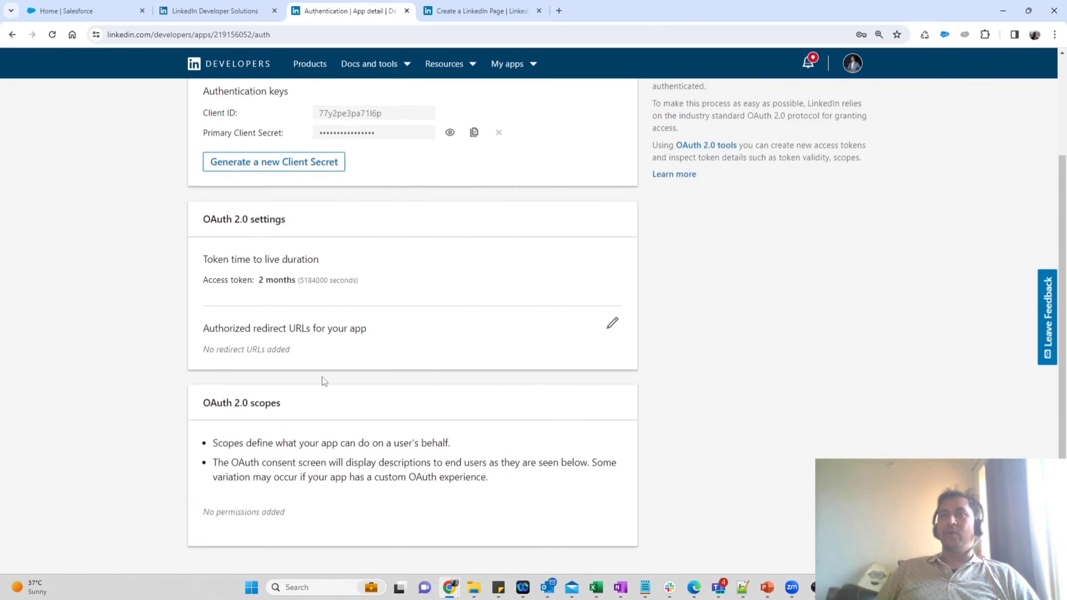
scroll(323, 380, "down", 2)
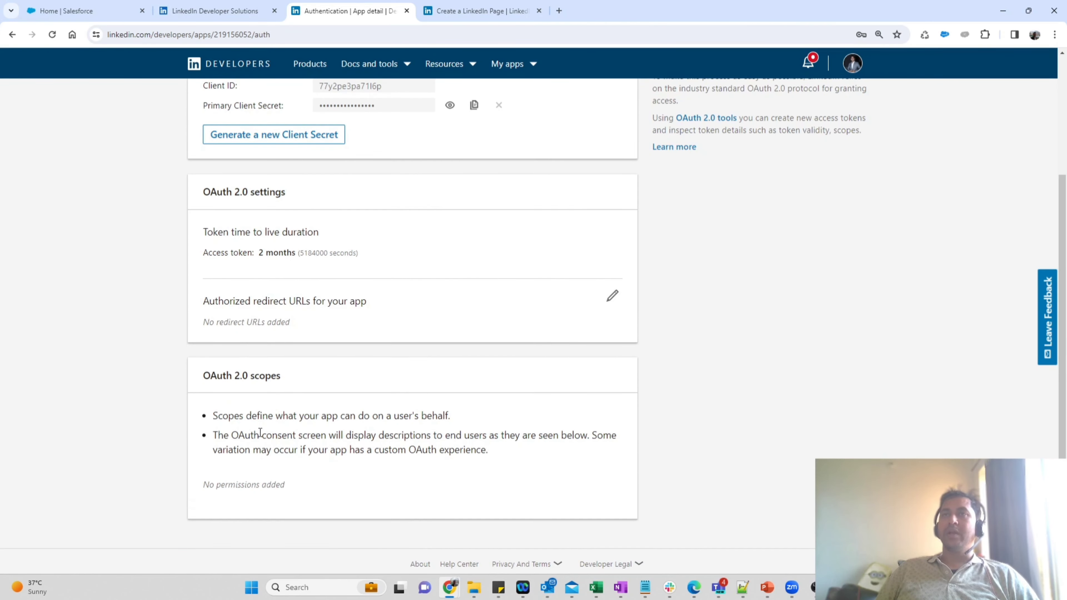
scroll(285, 399, "up", 4)
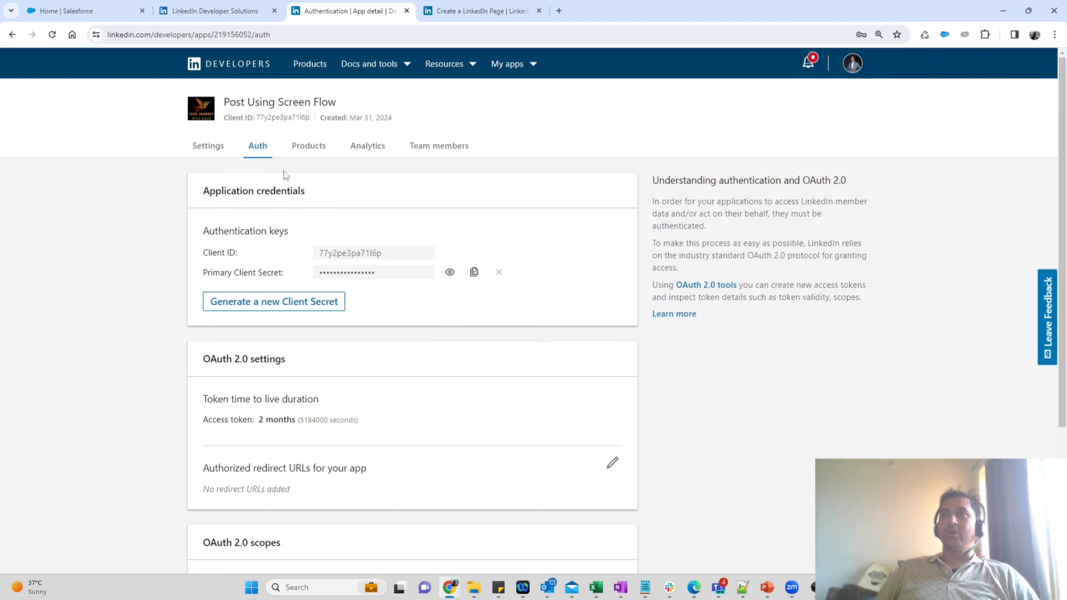
left_click(303, 147)
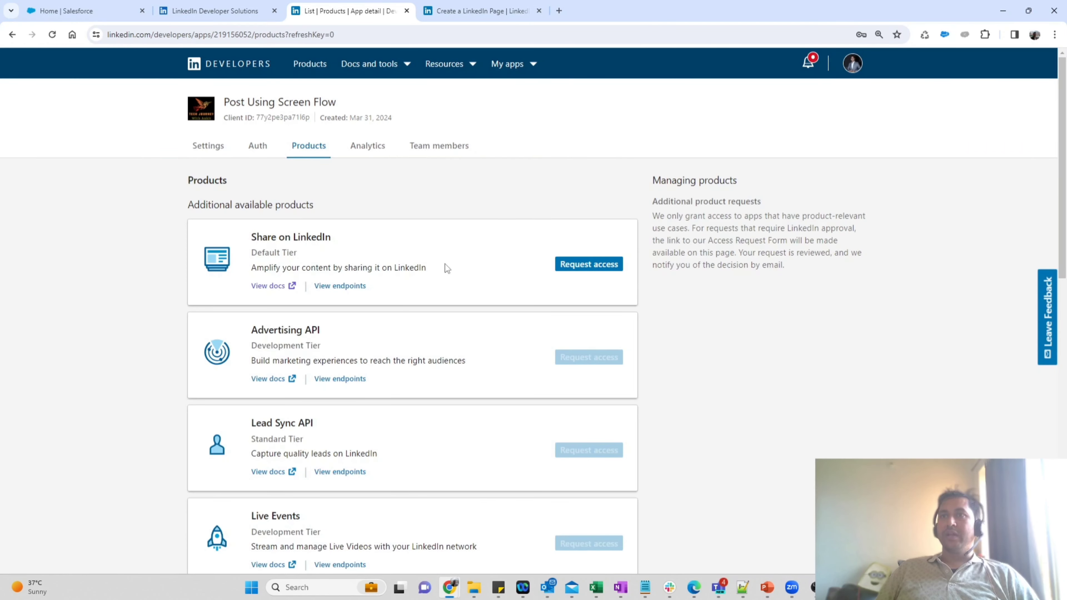
Step: Add the Share on LinkedIn product after agreeing to its terms
left_click(597, 264)
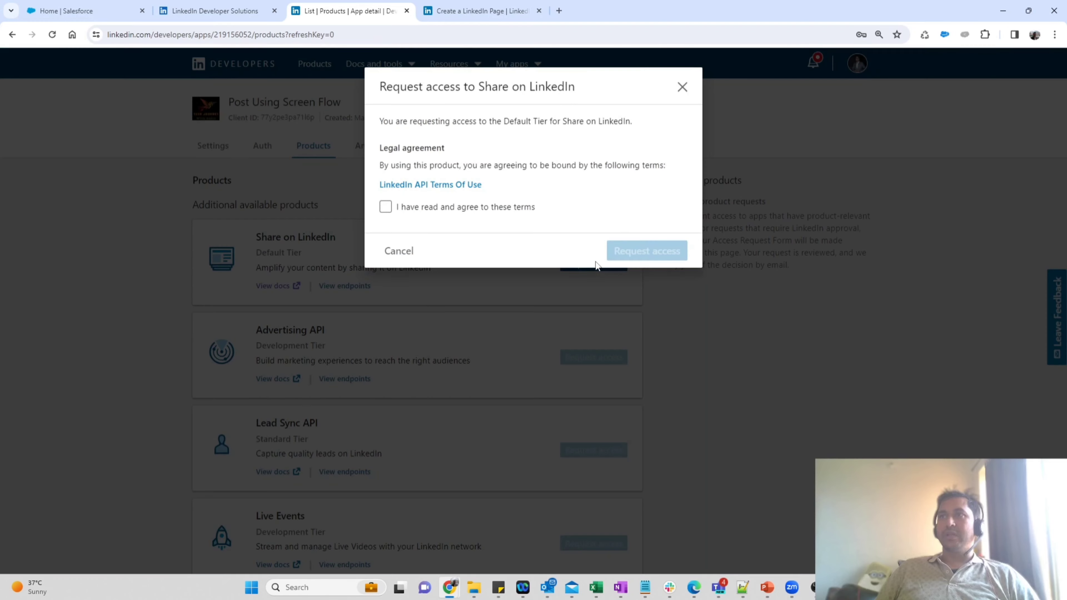
left_click(385, 208)
left_click(625, 252)
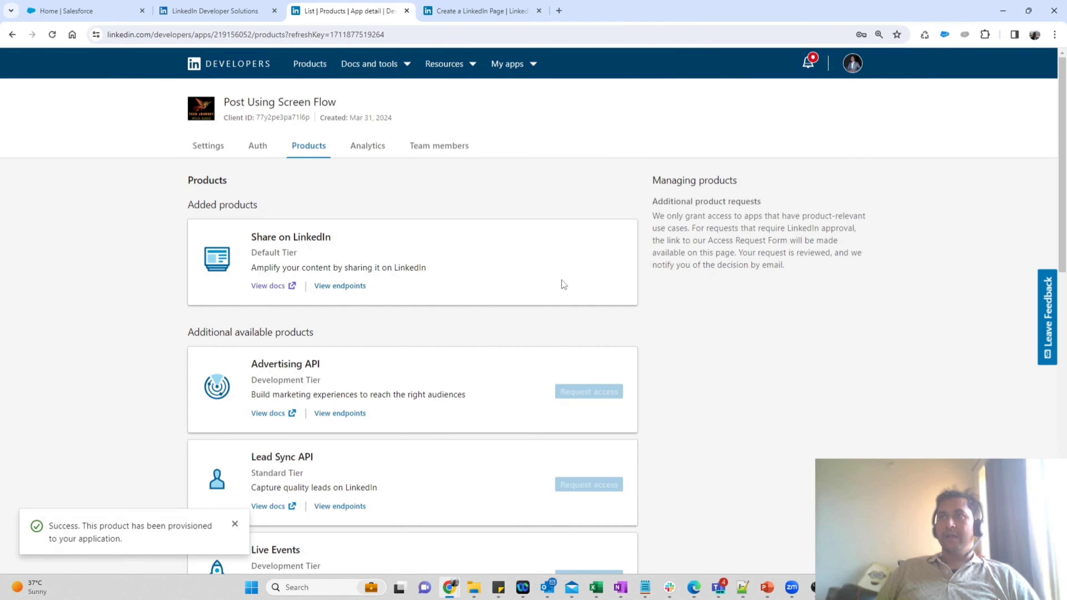
Step: Request access to Sign In with LinkedIn using OpenID Connect, accepting the API terms
scroll(564, 285, "down", 3)
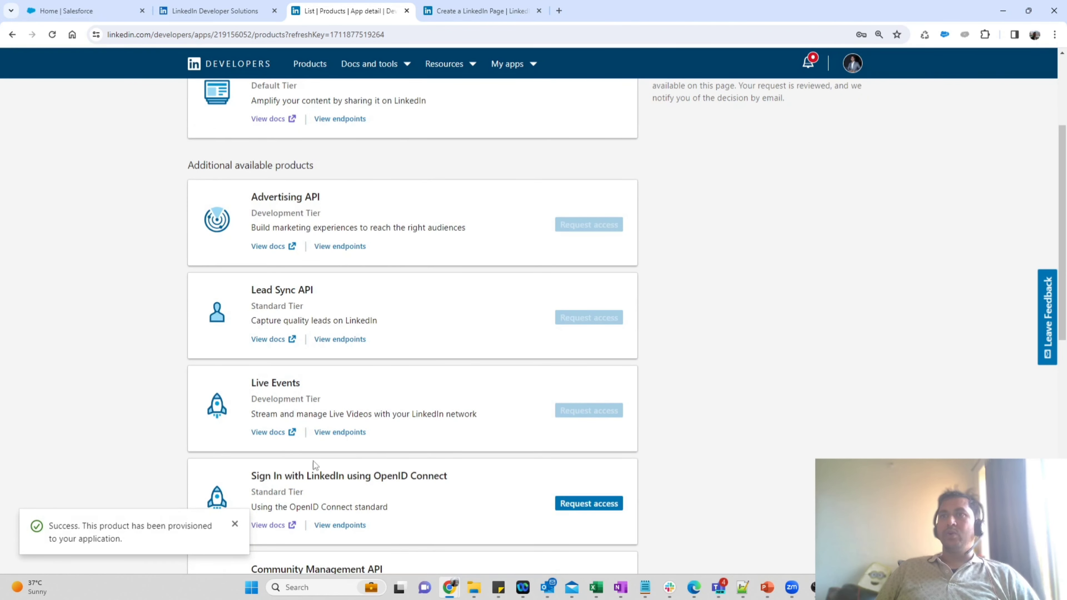
scroll(281, 172, "up", 2)
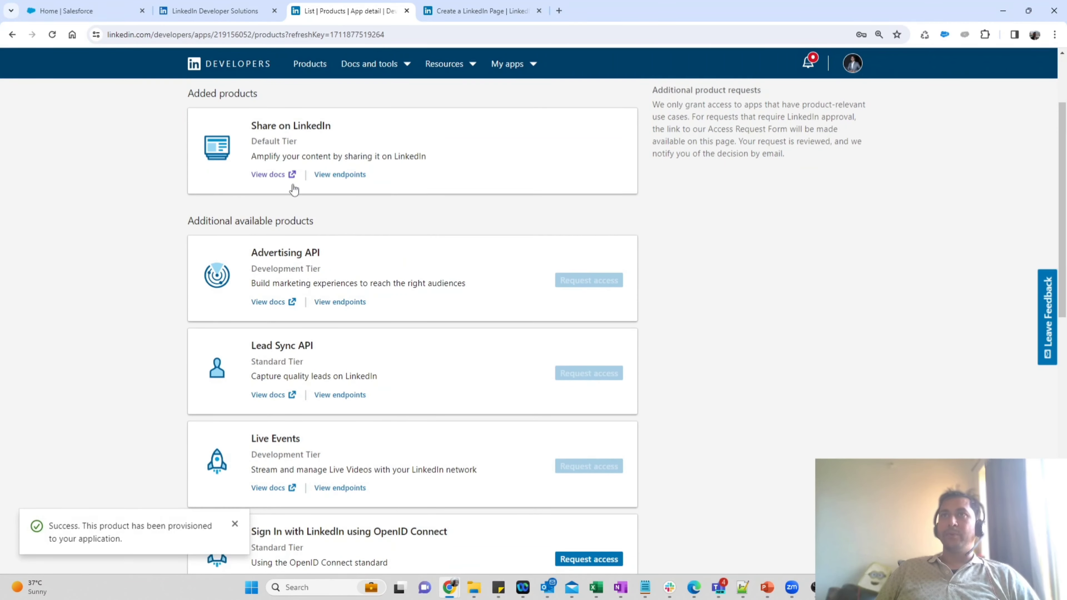
scroll(350, 383, "down", 2)
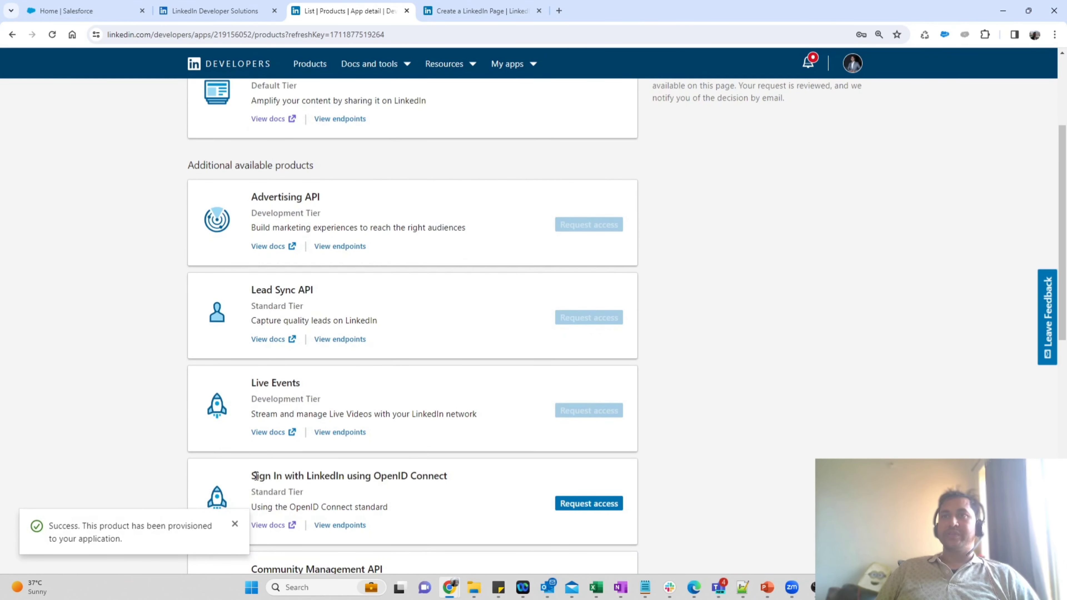
left_click_drag(258, 476, 393, 477)
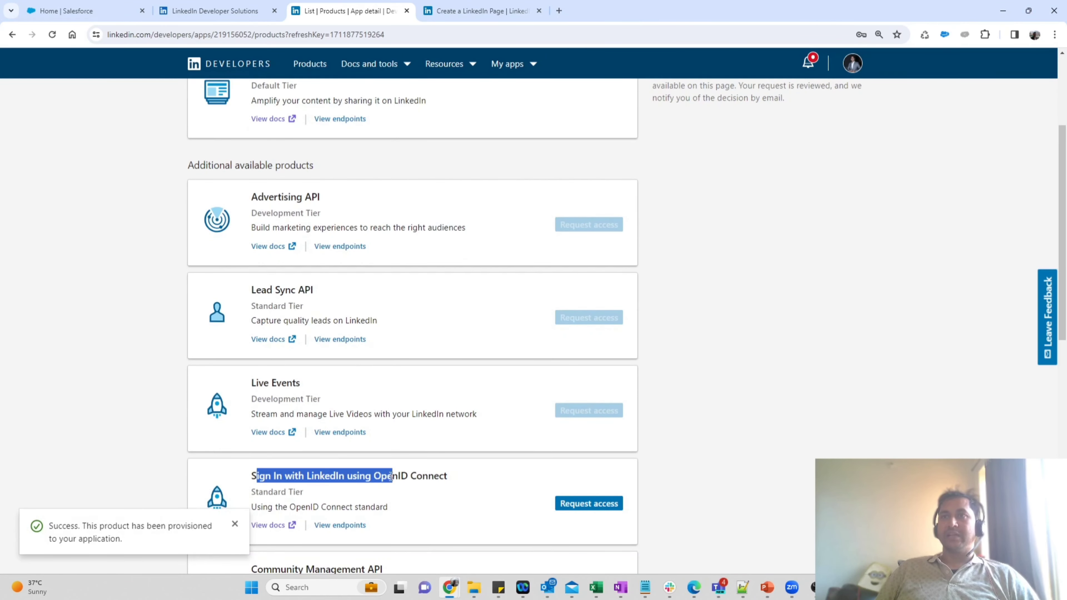
left_click(458, 477)
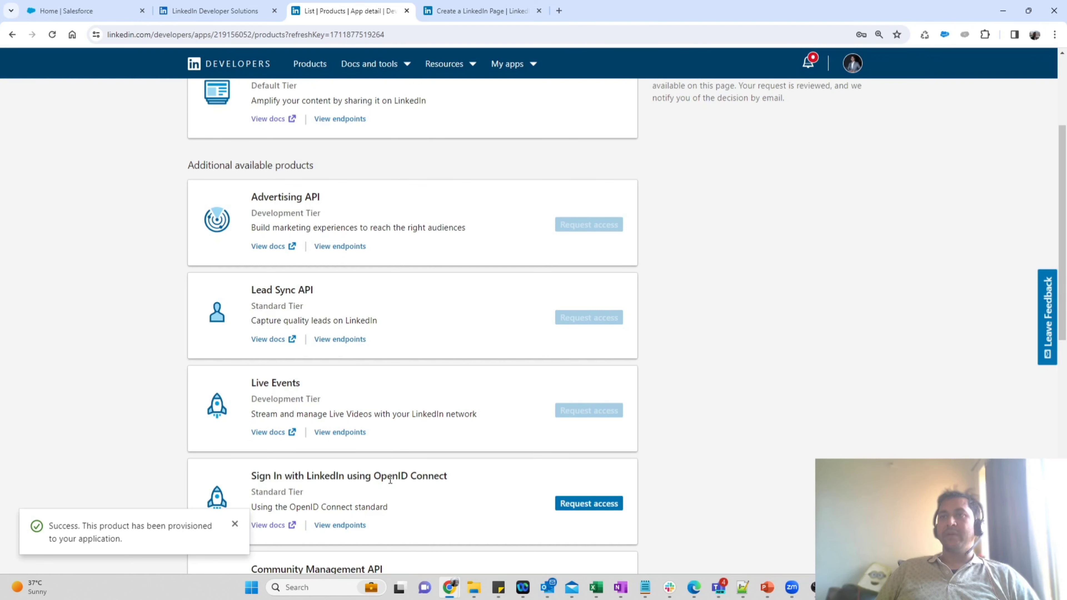
left_click(587, 504)
left_click(386, 236)
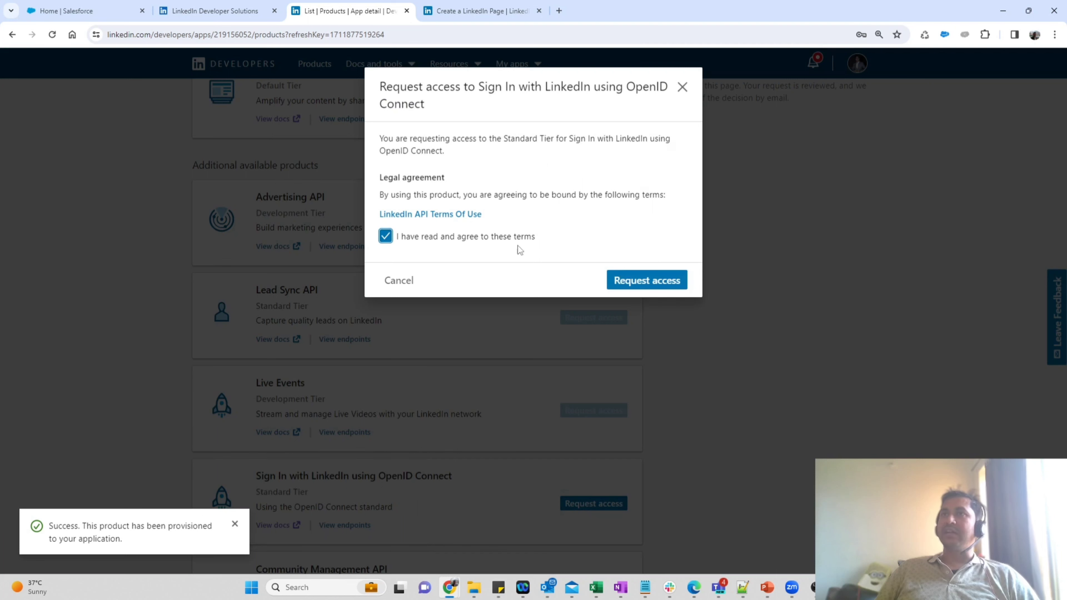
left_click(657, 283)
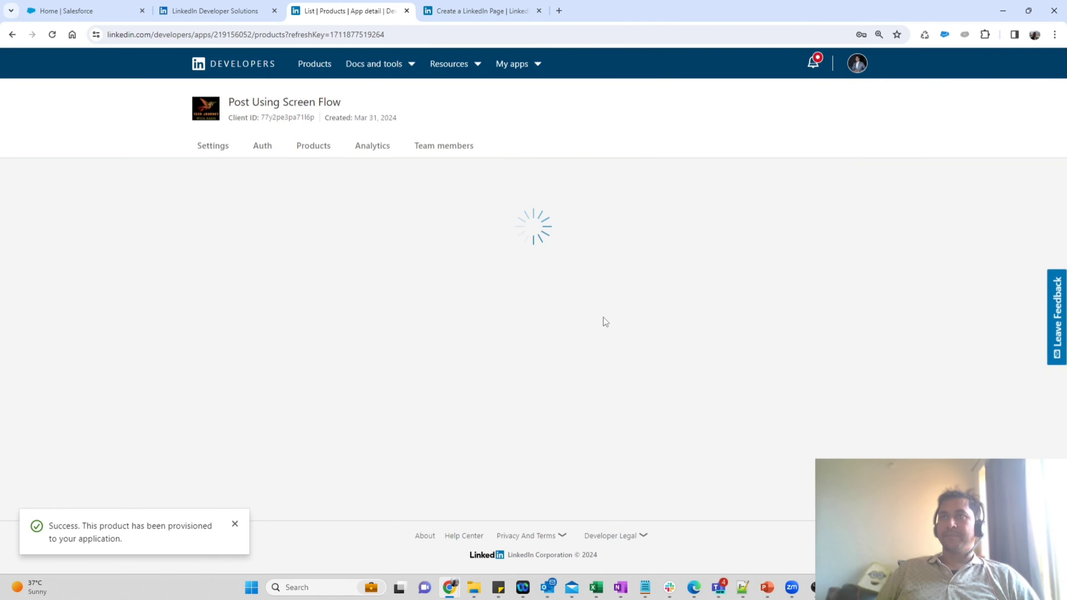
Step: Open the app's Auth page and reload it to show scopes openid, profile, w_member_social, email
scroll(604, 317, "down", 4)
scroll(590, 329, "up", 5)
left_click(258, 145)
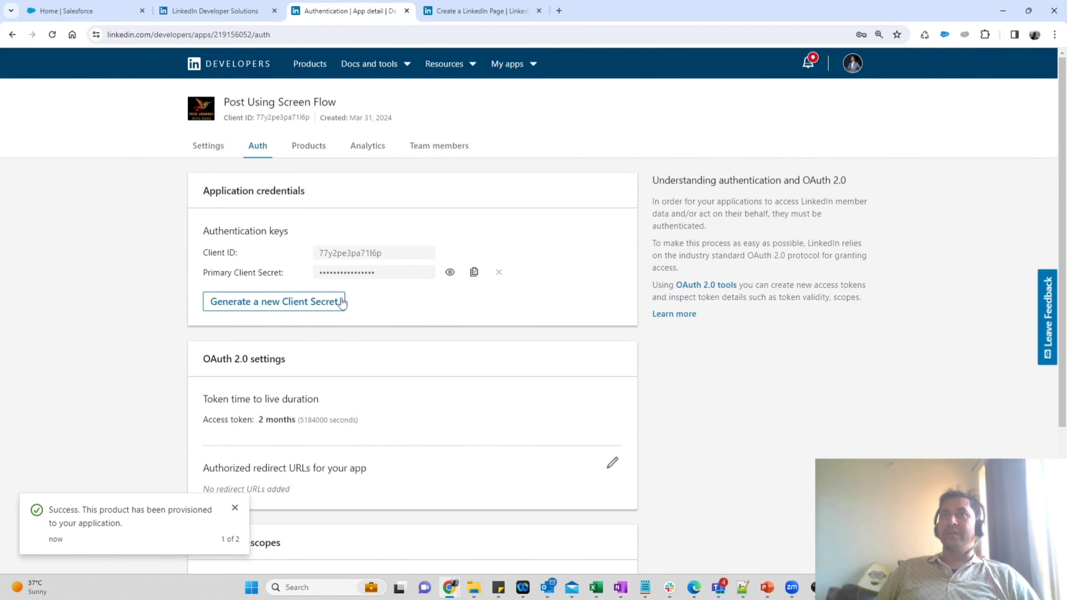
scroll(352, 372, "down", 4)
left_click(237, 508)
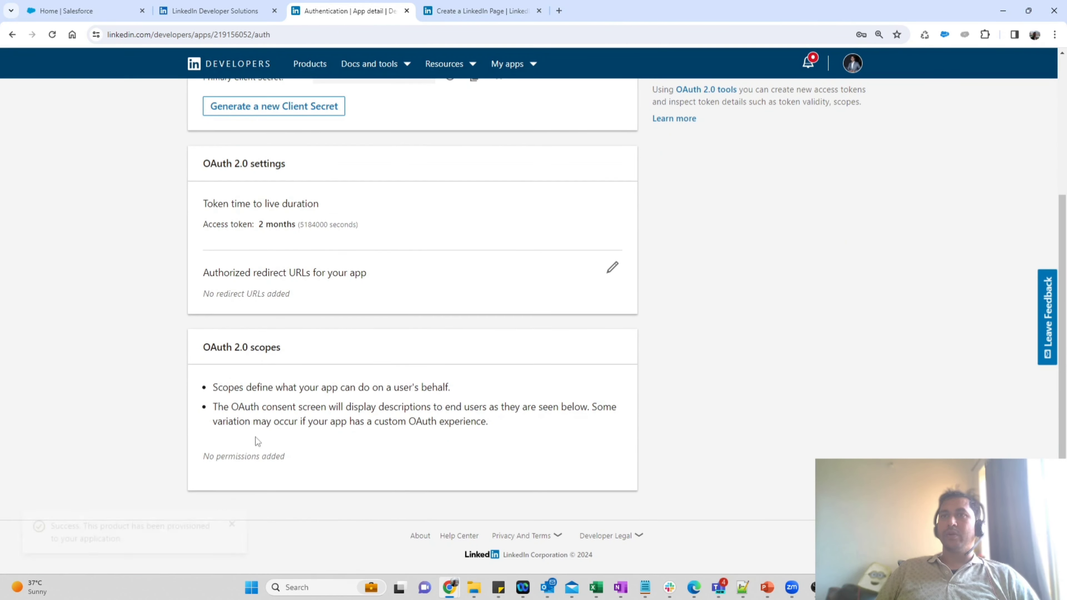
left_click(351, 35)
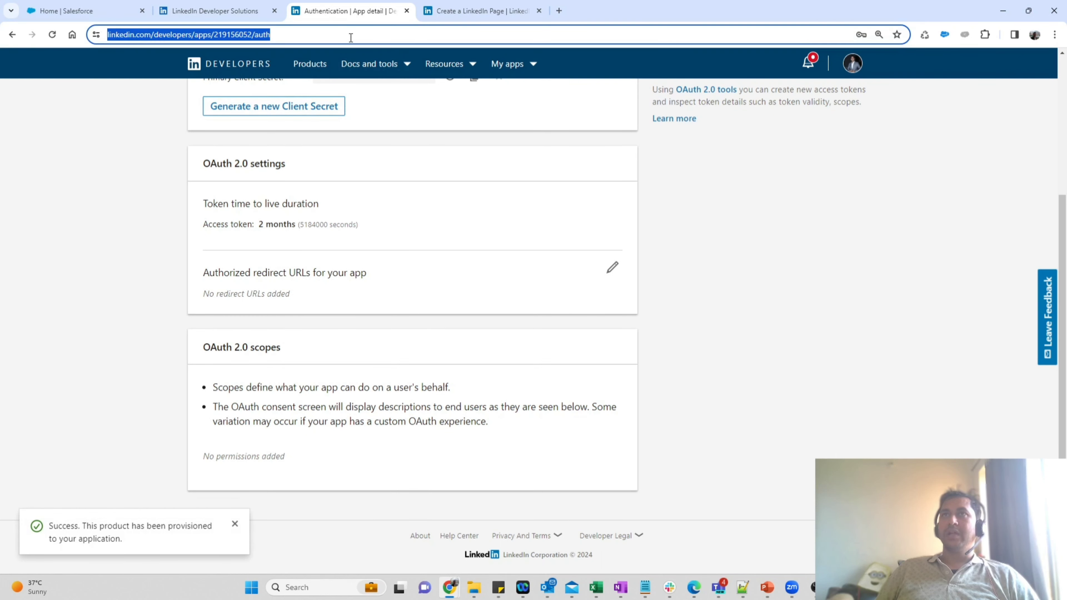
key("Return")
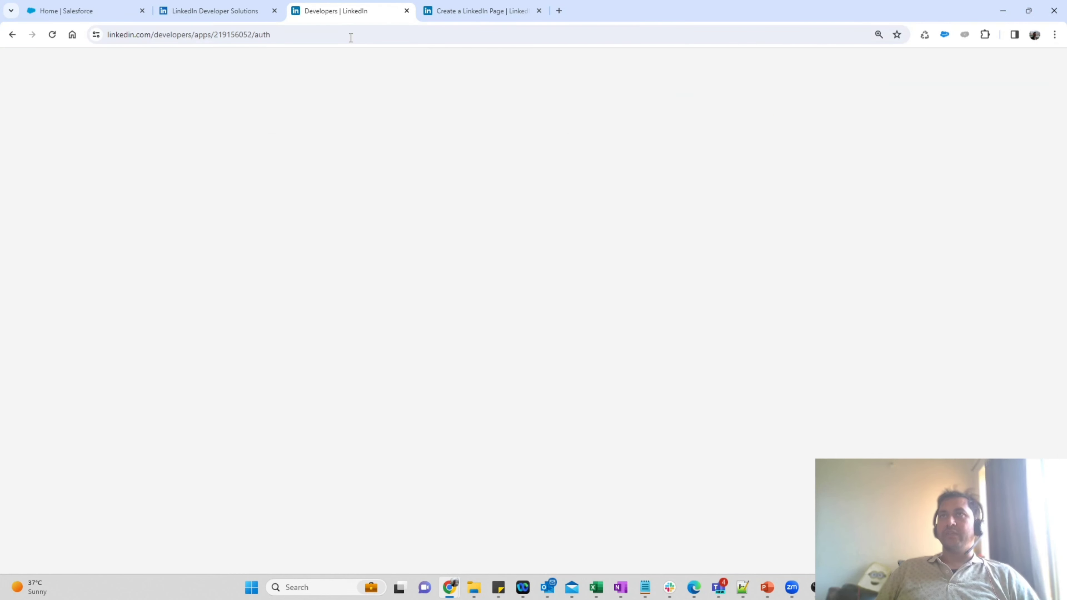
scroll(359, 333, "down", 6)
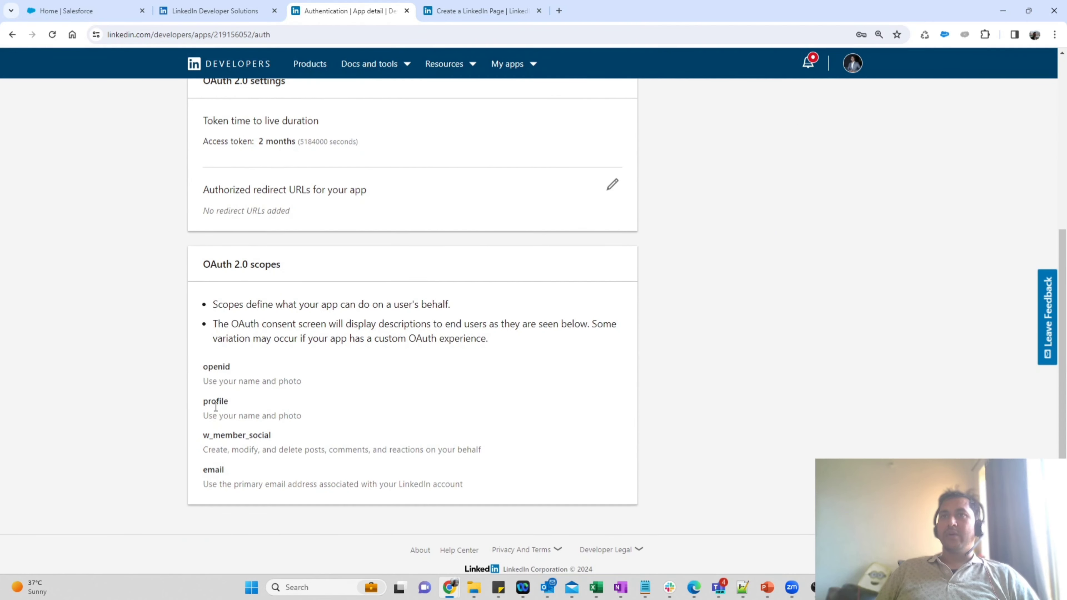
scroll(312, 242, "up", 3)
scroll(312, 243, "up", 3)
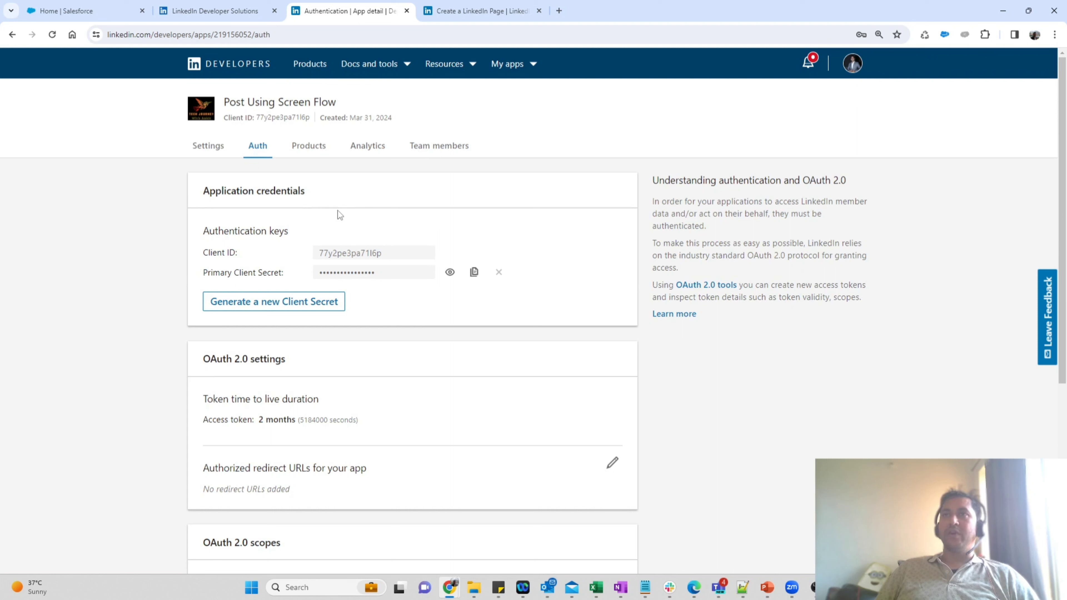
Step: On the app's Settings, start page verification and generate and copy the verification URL
left_click(221, 152)
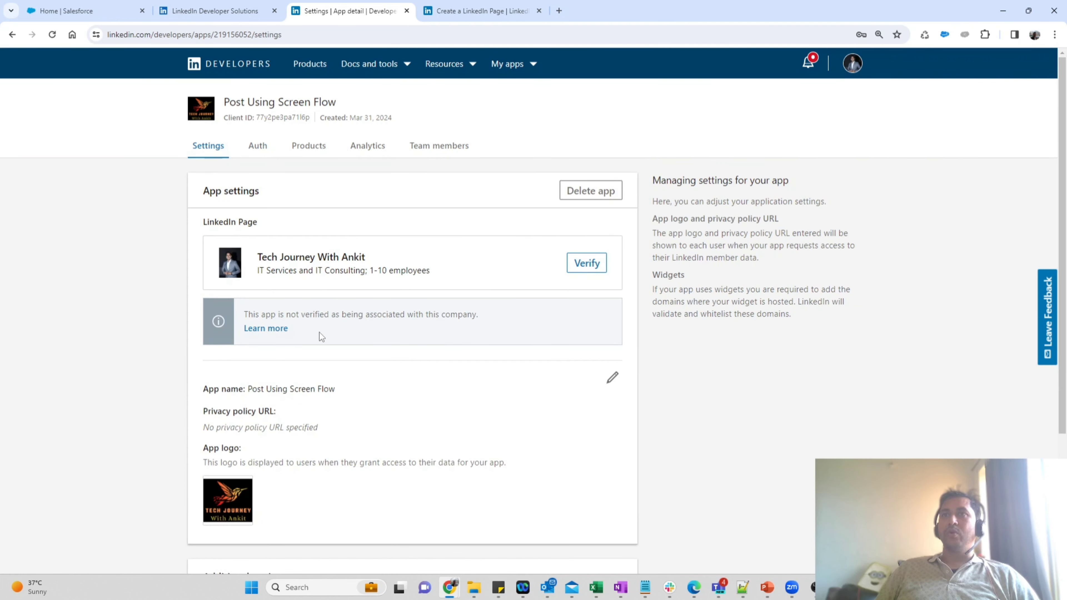
left_click_drag(255, 257, 366, 258)
left_click(587, 263)
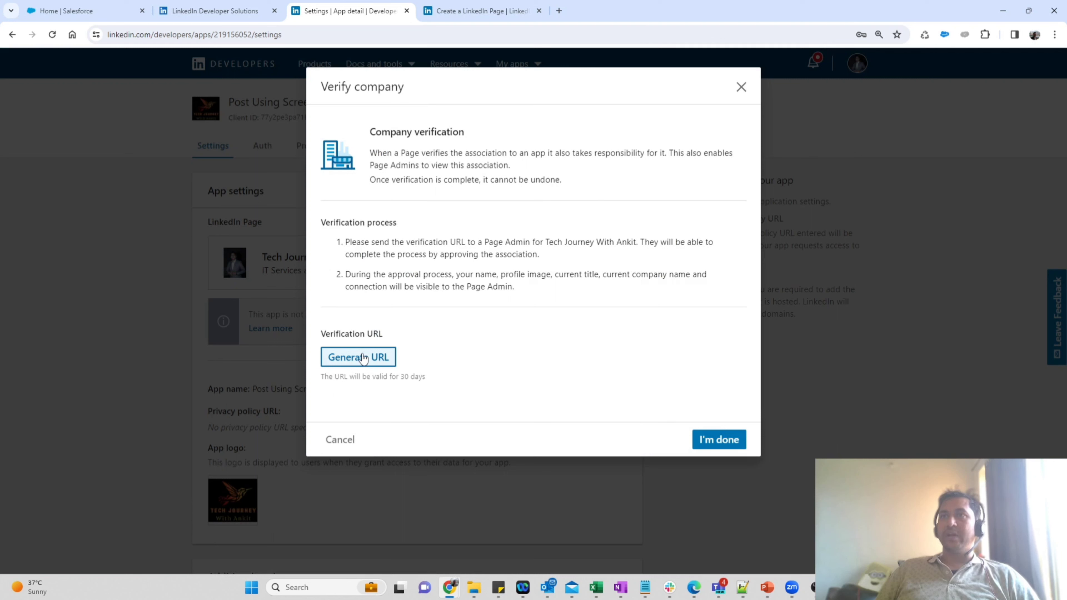
left_click(364, 358)
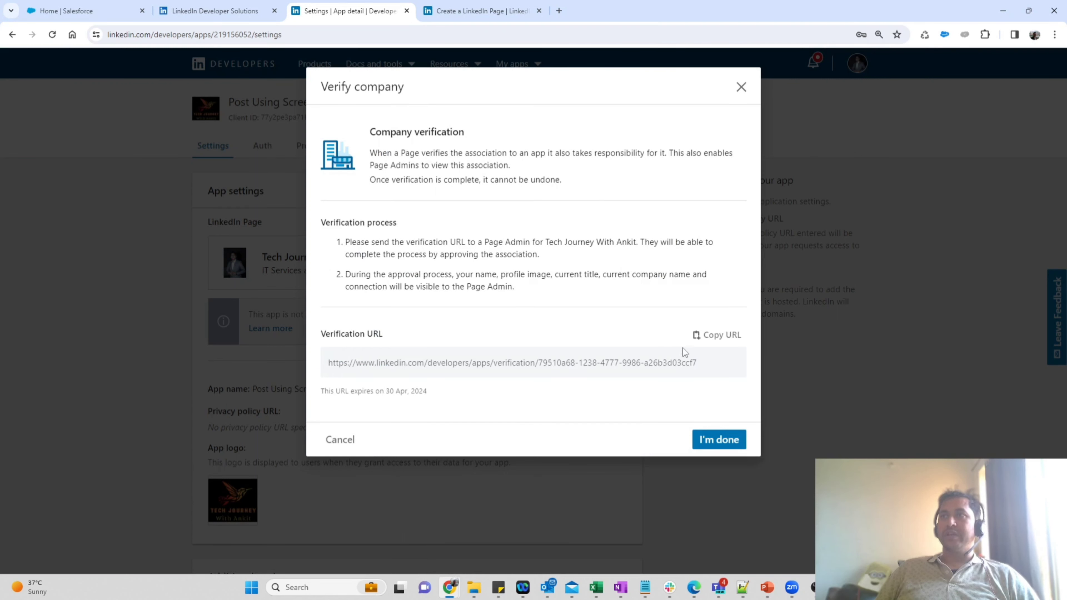
left_click(705, 340)
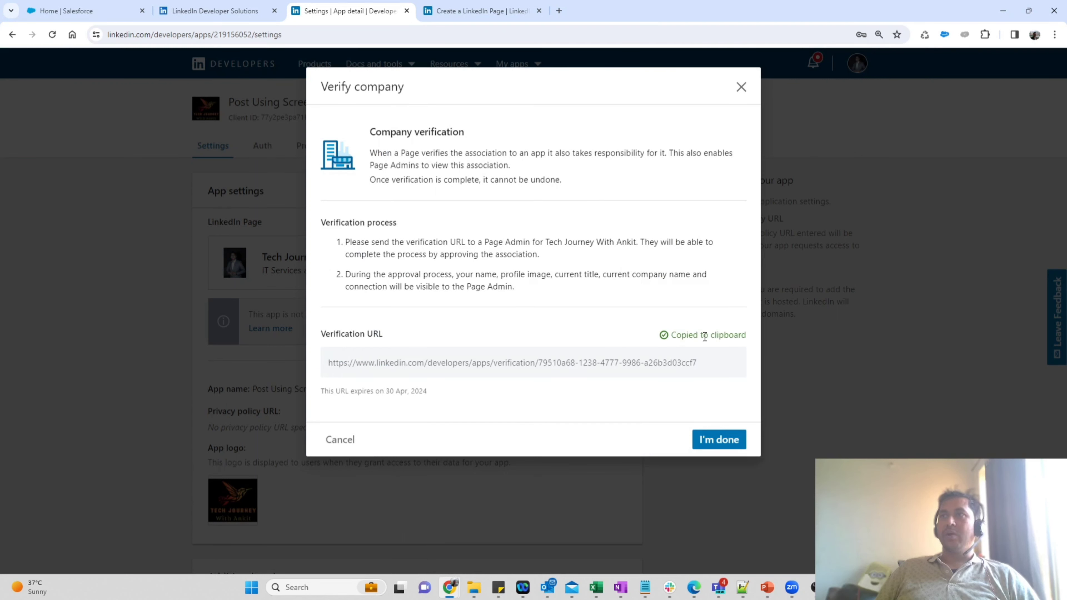
Step: Open the verification URL in a new tab and confirm the page is responsible for the app
left_click(563, 12)
key("ctrl+v")
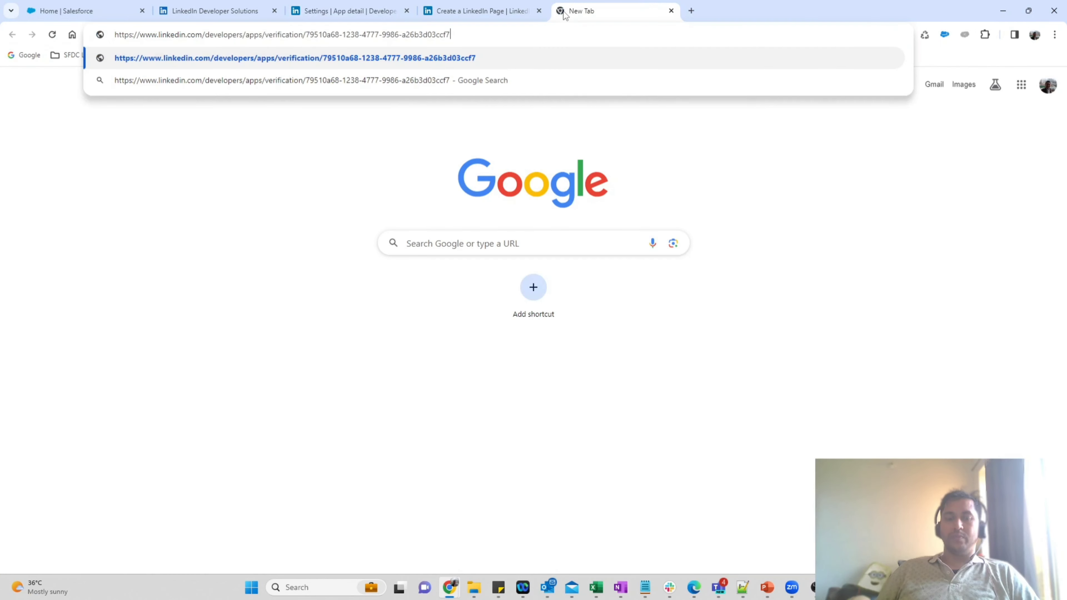
key("Return")
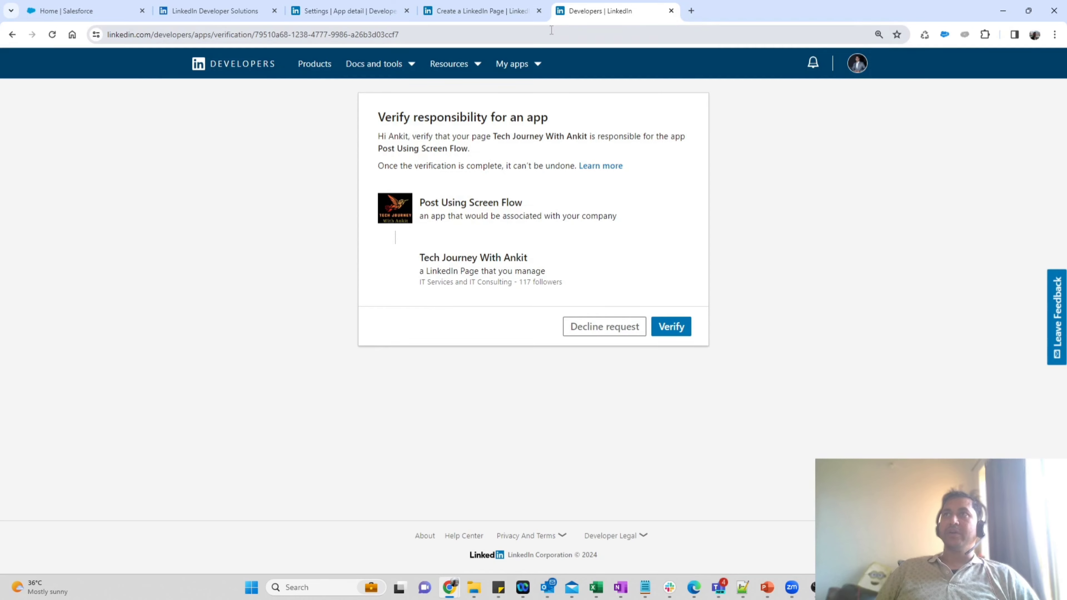
left_click(678, 327)
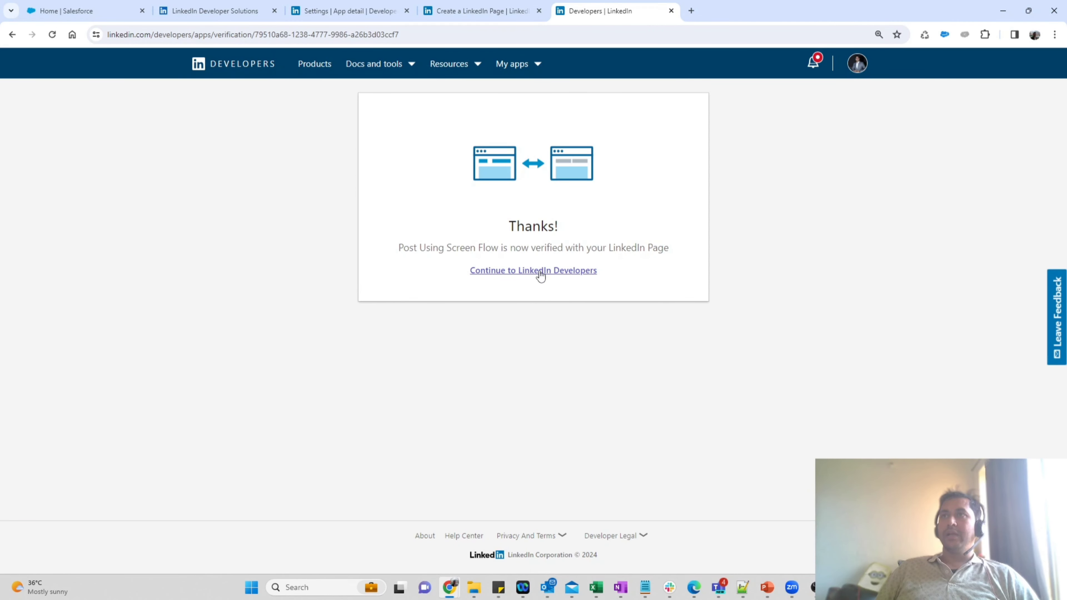
left_click(541, 273)
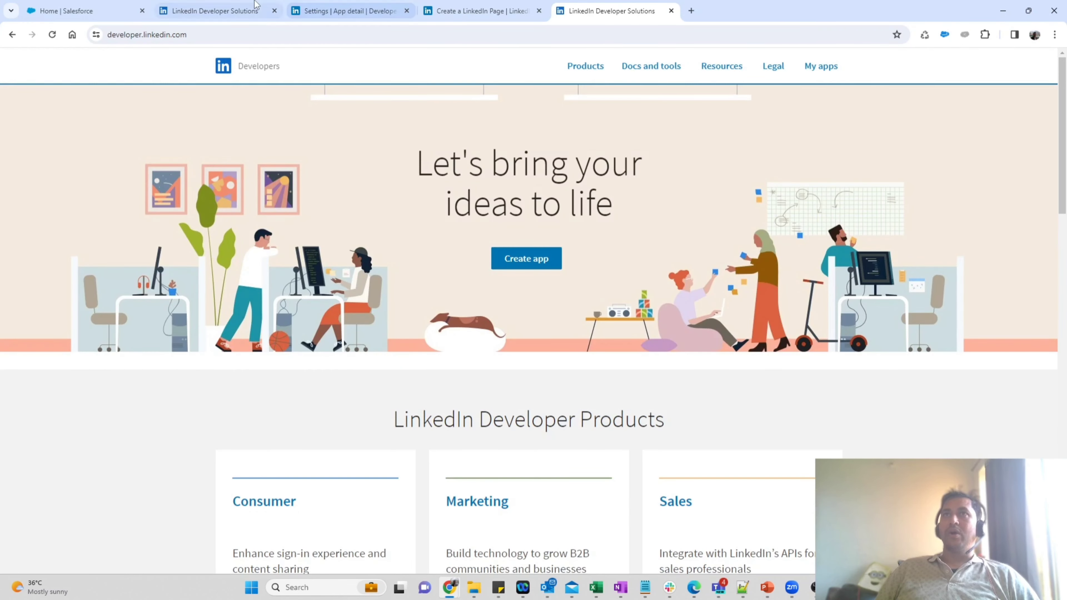
Step: Return to the Settings tab and reload it to show the page Verified on Mar 31, 2024
left_click(255, 6)
left_click(334, 6)
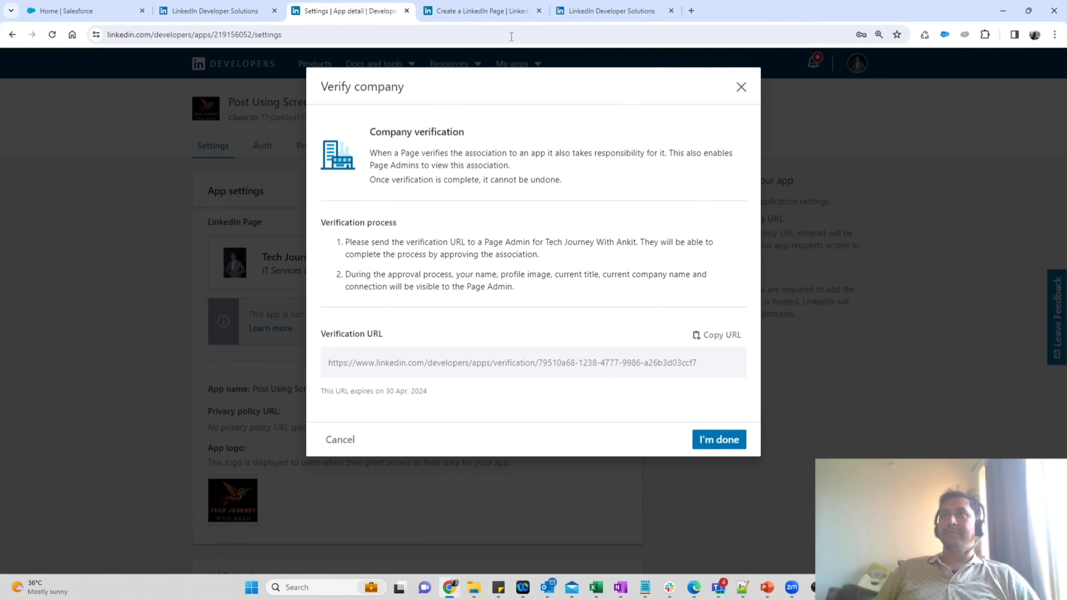
left_click(752, 90)
left_click(705, 31)
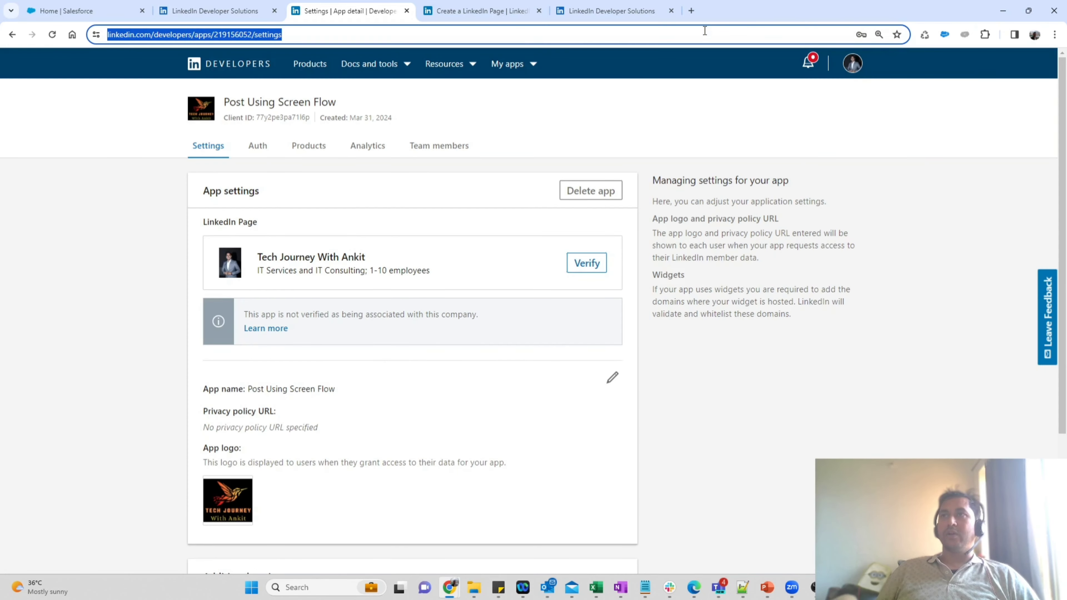
key("Return")
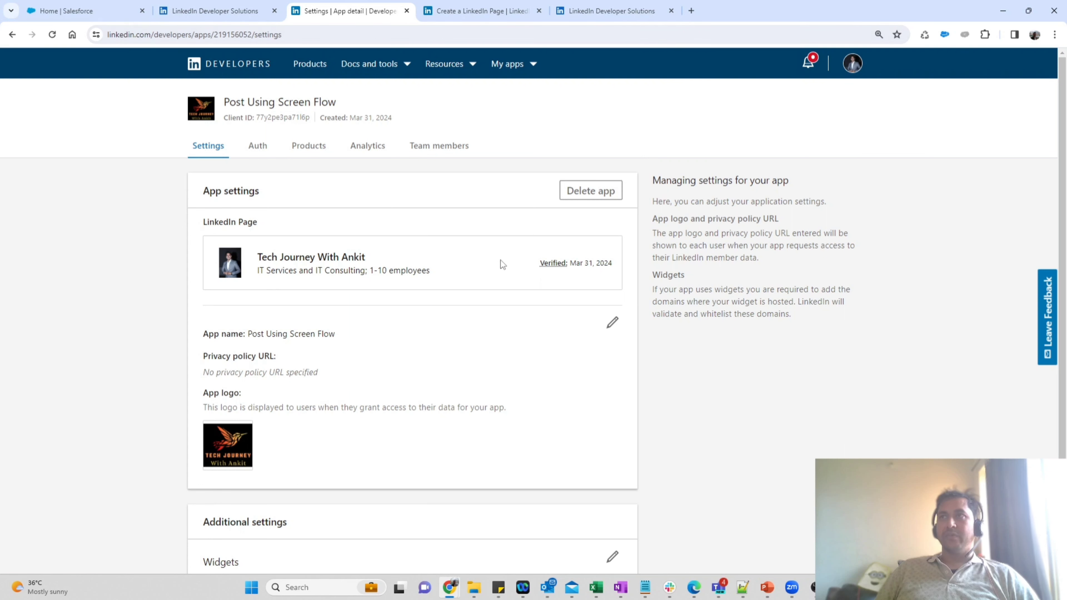
scroll(508, 311, "down", 3)
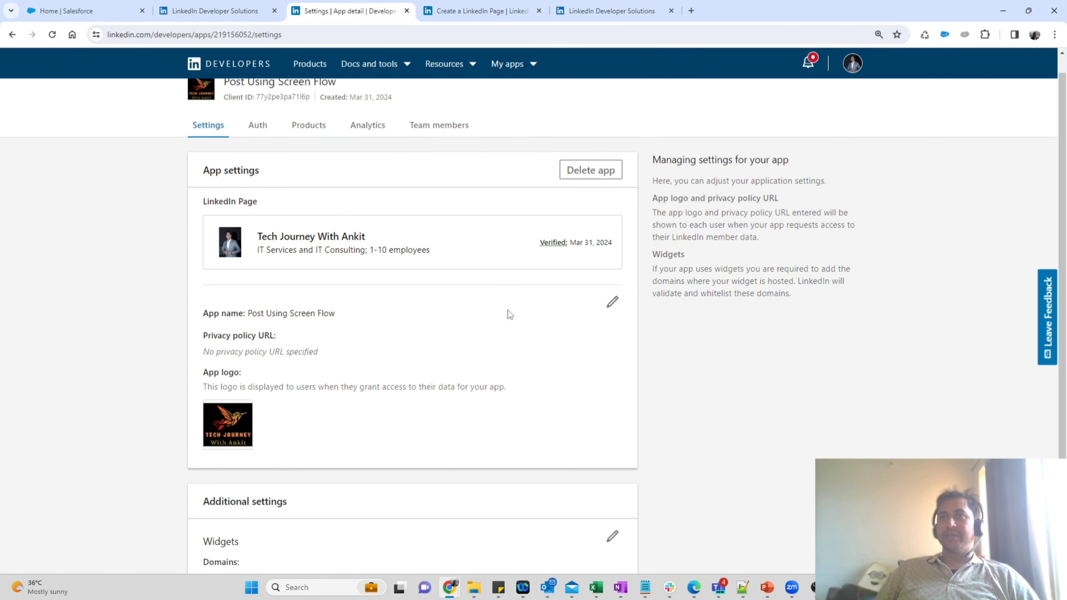
scroll(506, 310, "up", 3)
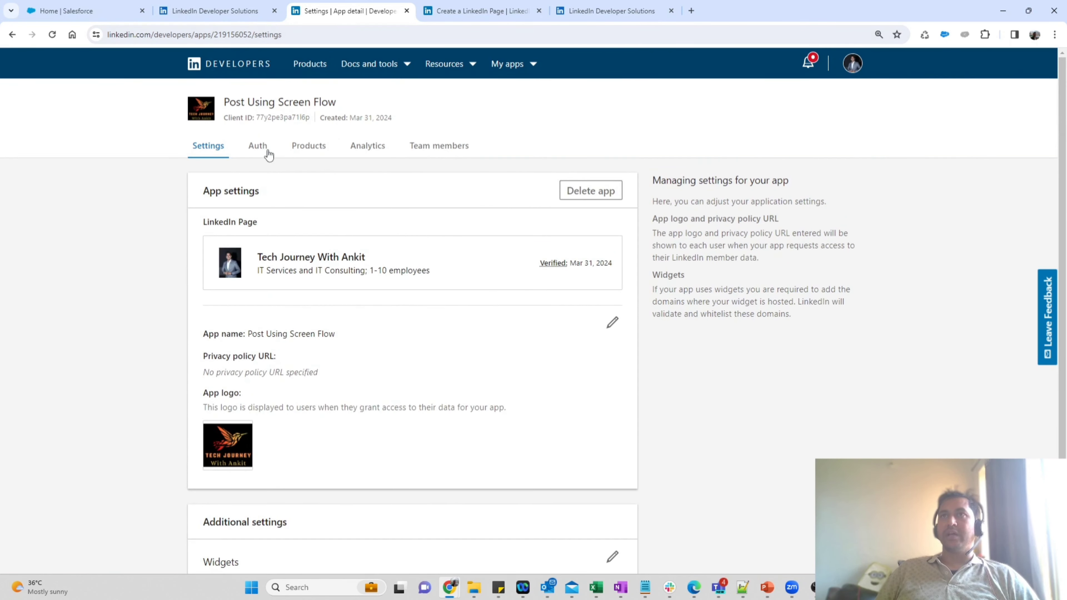
Step: Search Setup for 'auth', open Auth. Providers, and start a new provider
left_click(265, 148)
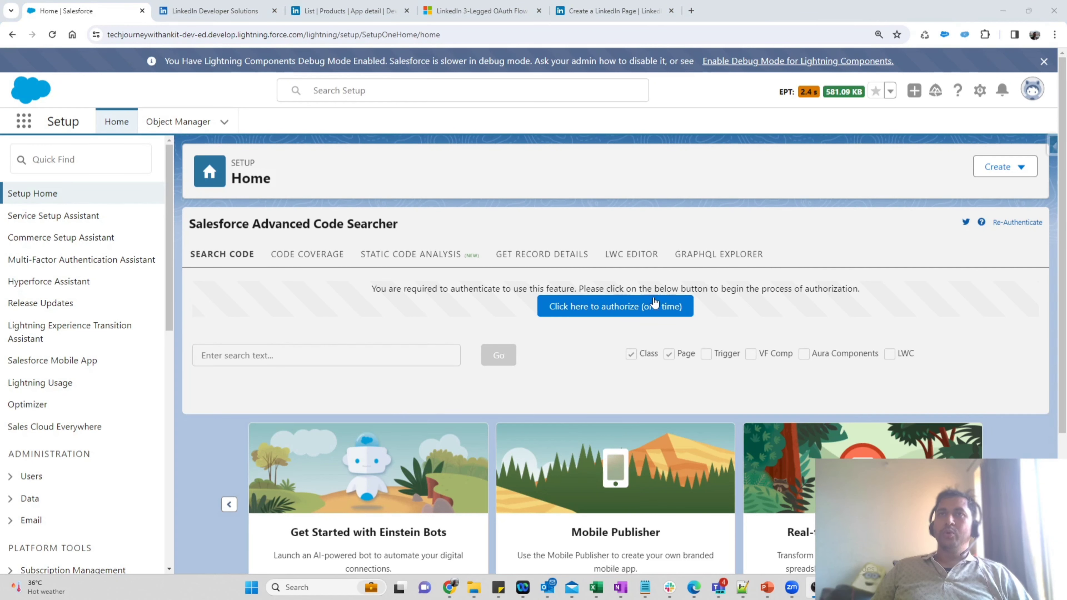
left_click(106, 157)
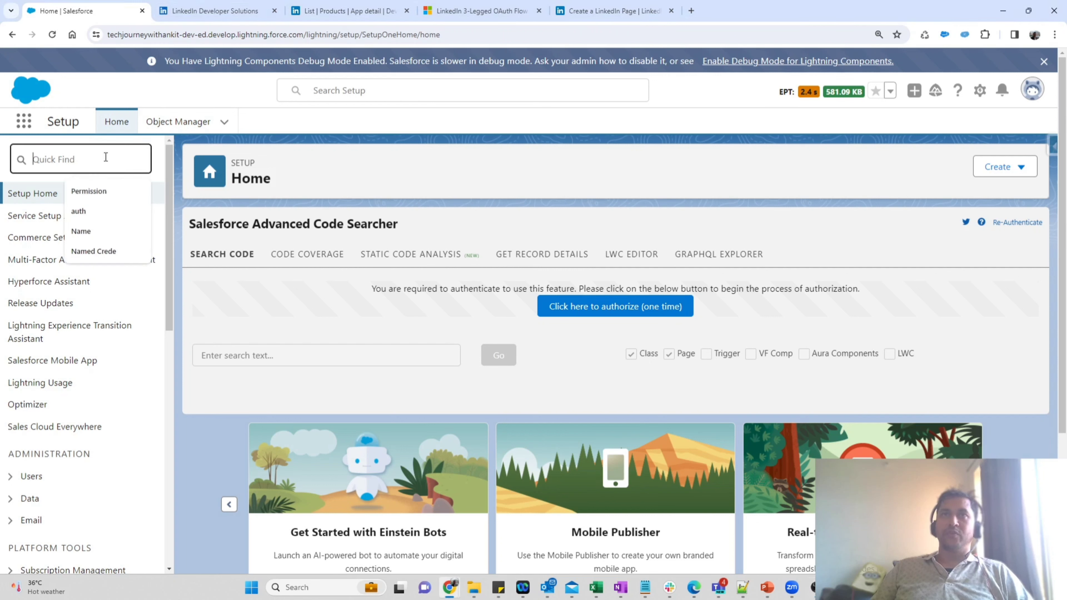
type("a")
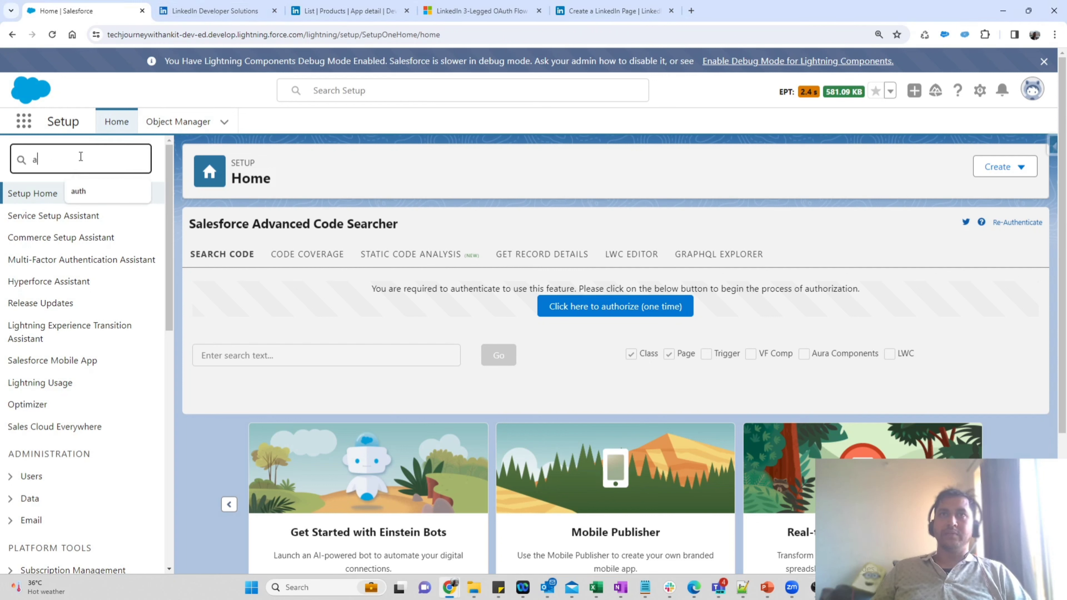
type("utu")
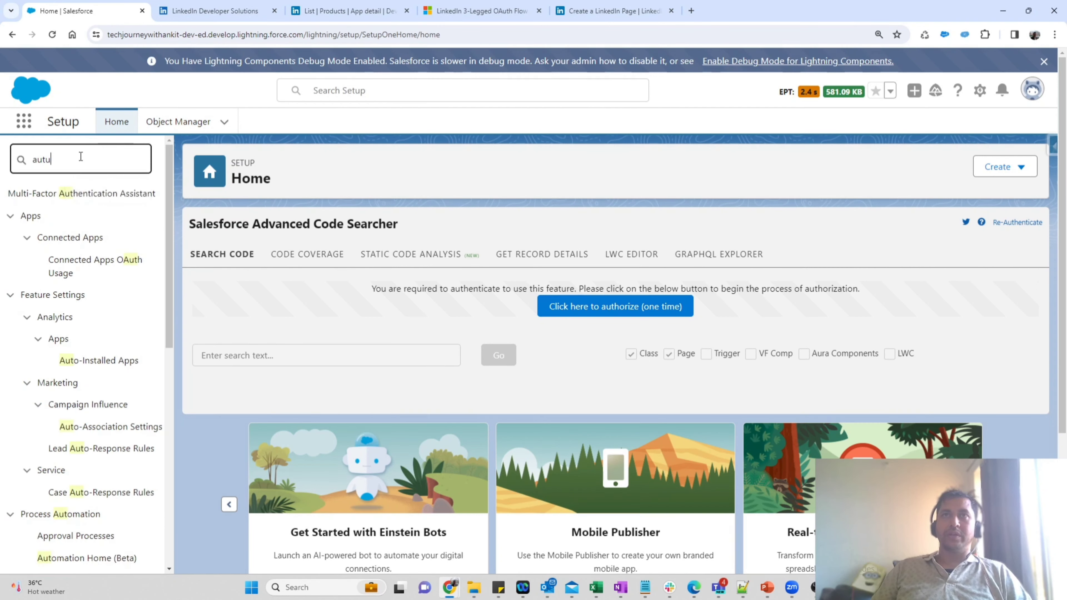
key("BackSpace")
type("h")
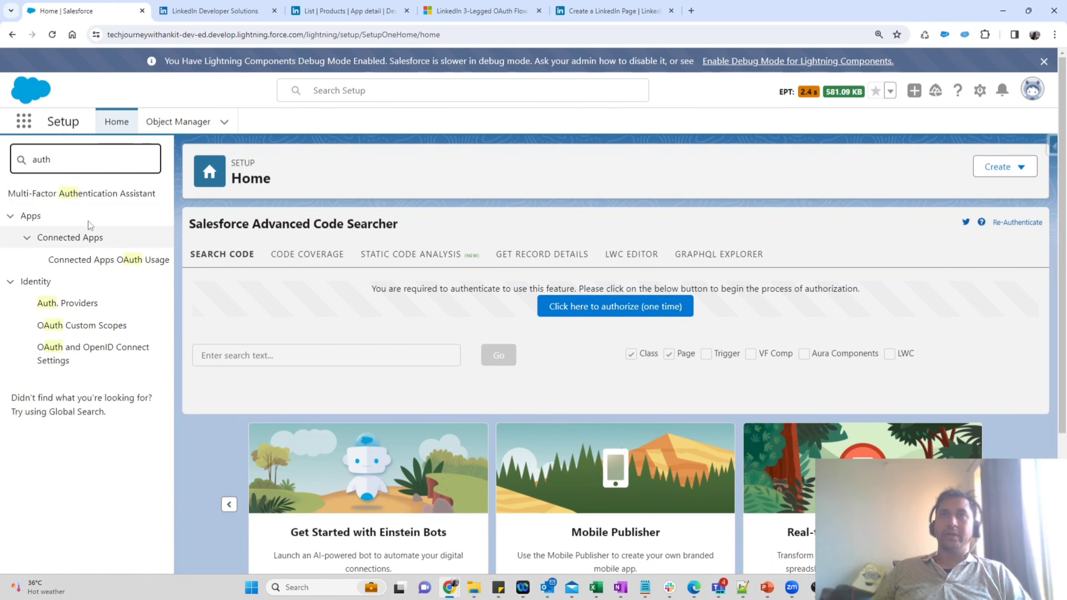
left_click(81, 310)
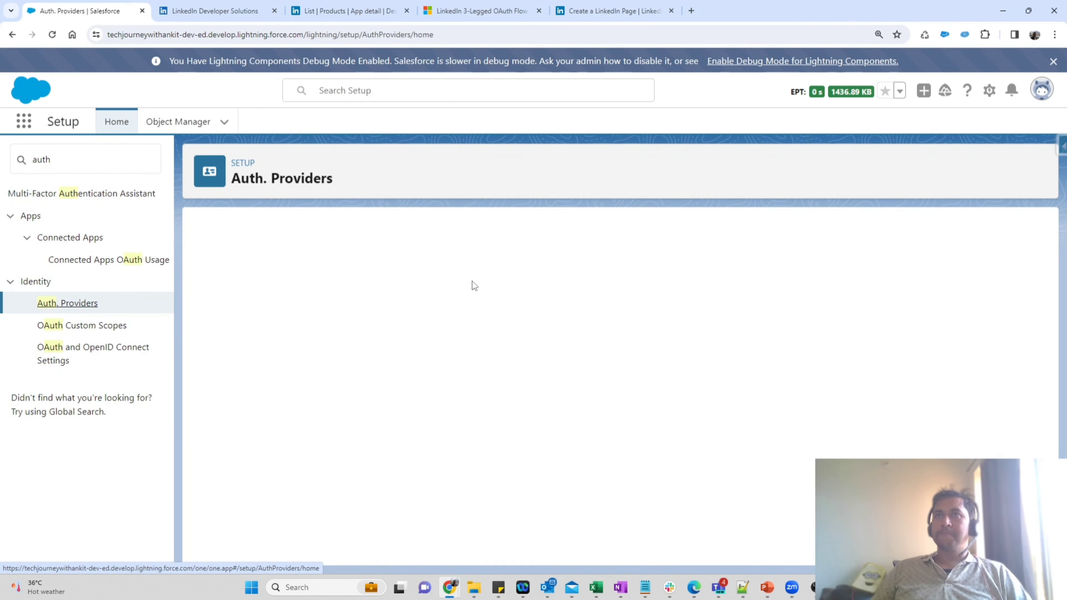
left_click(619, 277)
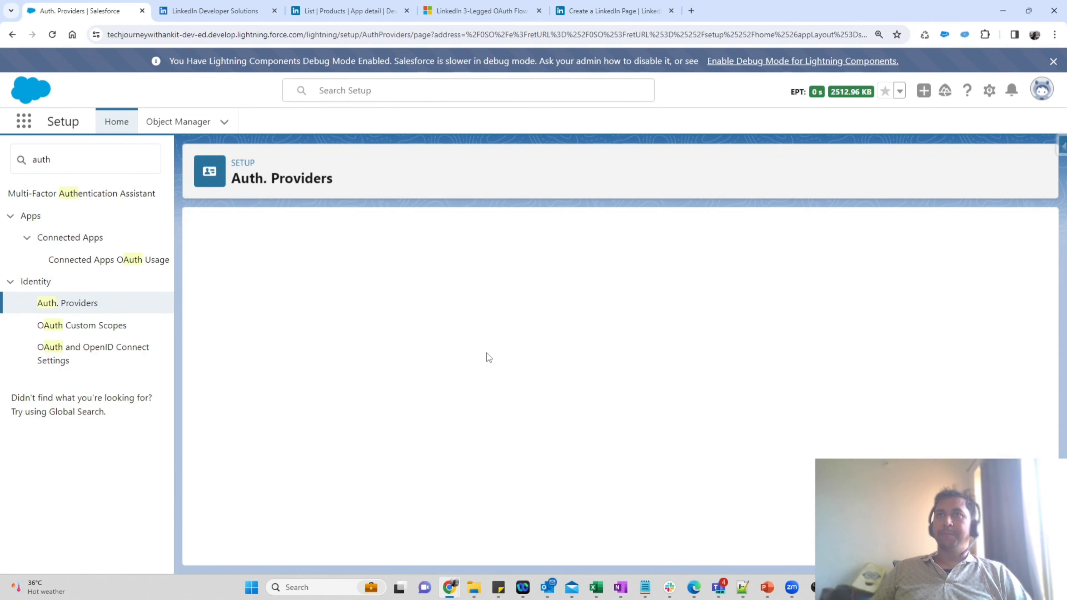
Step: Choose provider type LinkedIn with name and URL suffix Linkedin
left_click(427, 288)
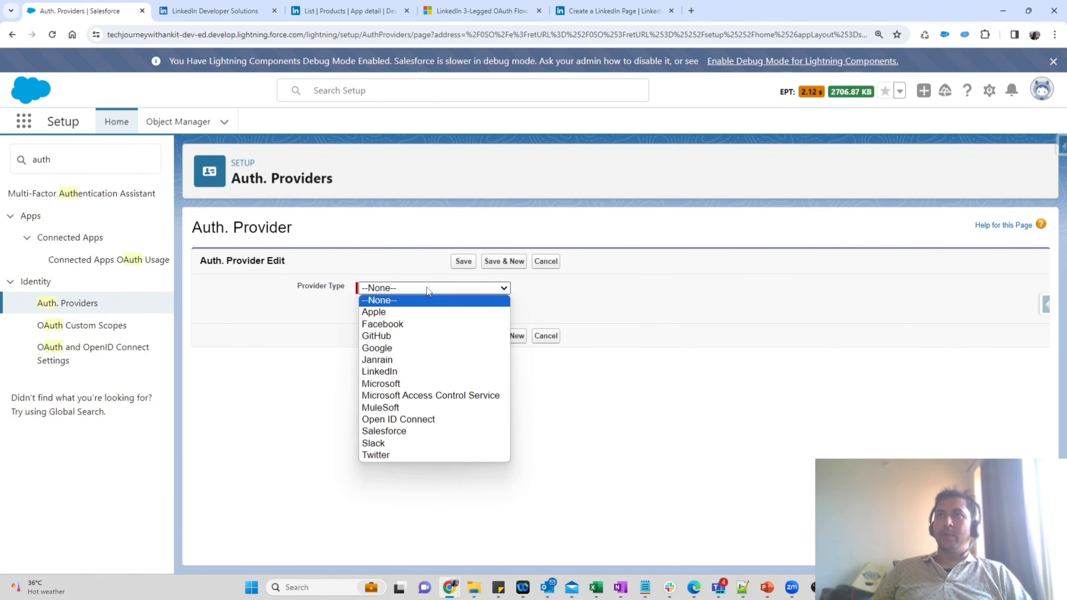
left_click(379, 371)
left_click(383, 306)
type("Li")
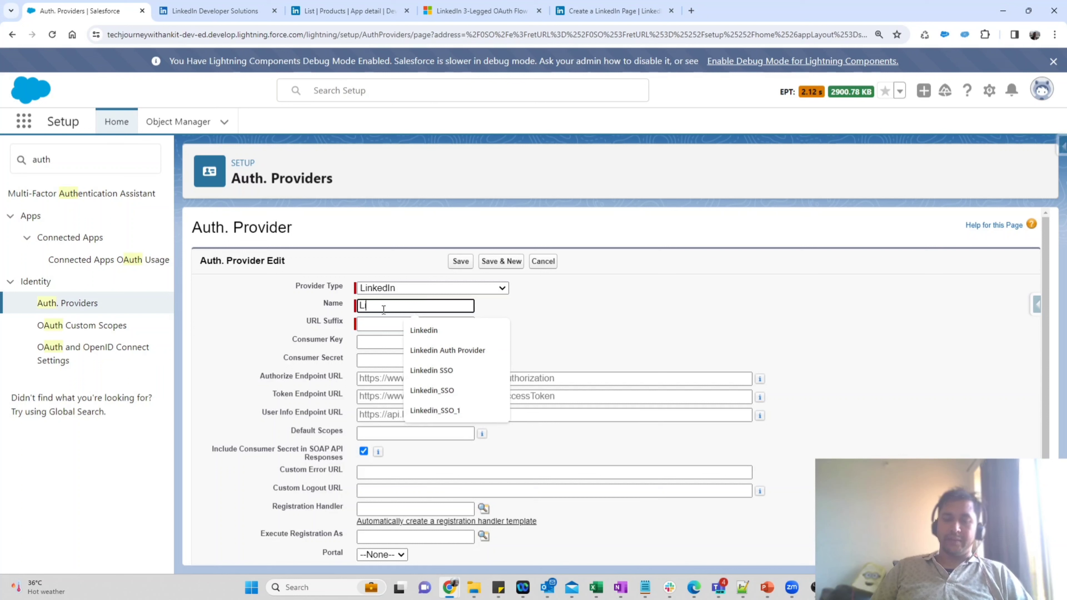
type("nkedin")
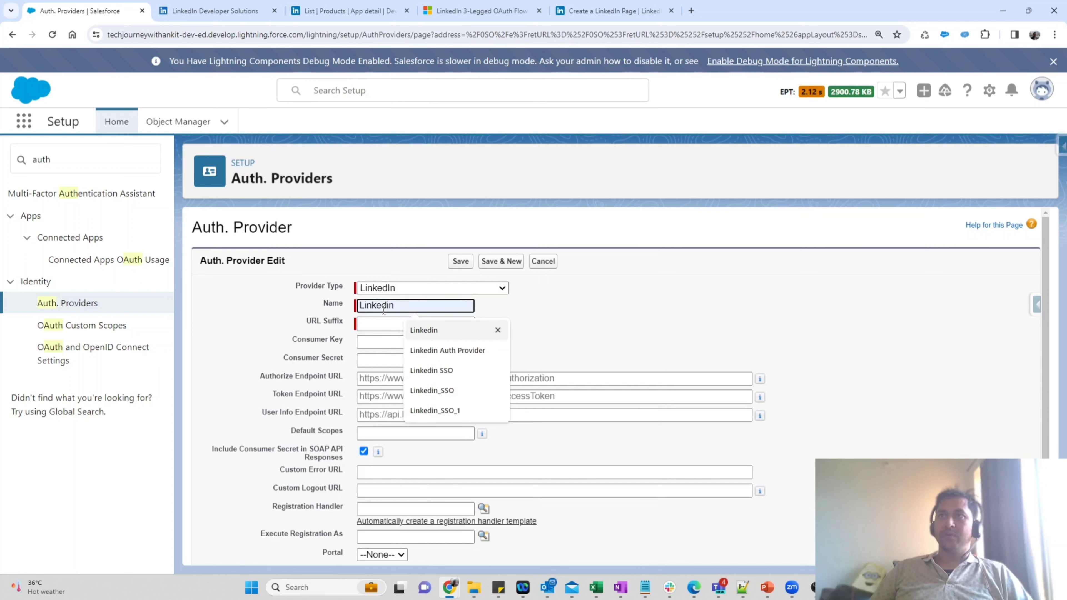
key("Tab")
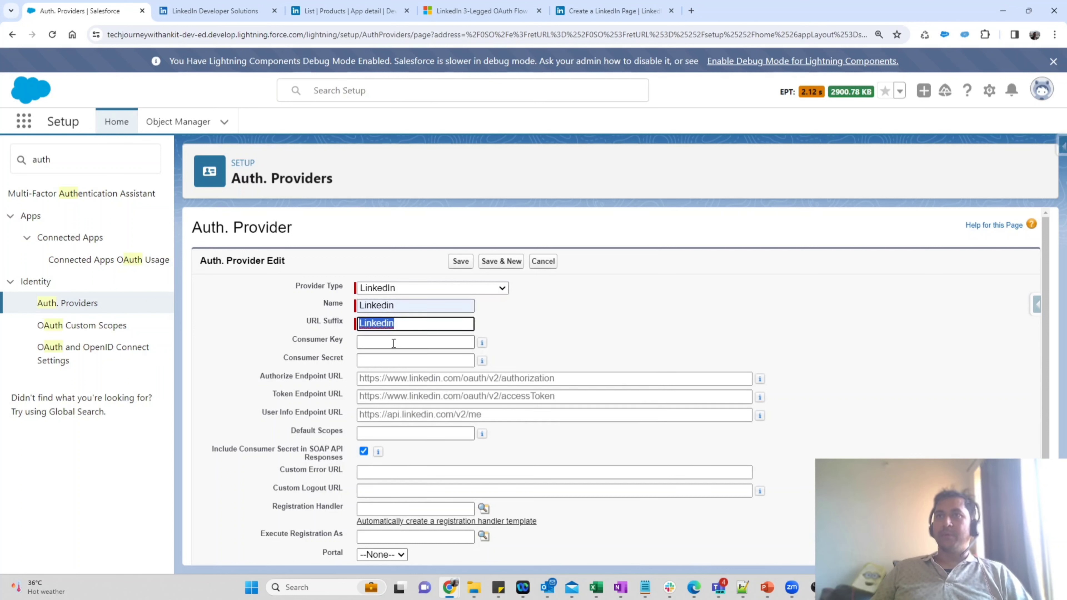
left_click(304, 339)
left_click_drag(298, 340, 322, 357)
Step: Copy the LinkedIn app's Client ID into the Consumer Key field
left_click(428, 341)
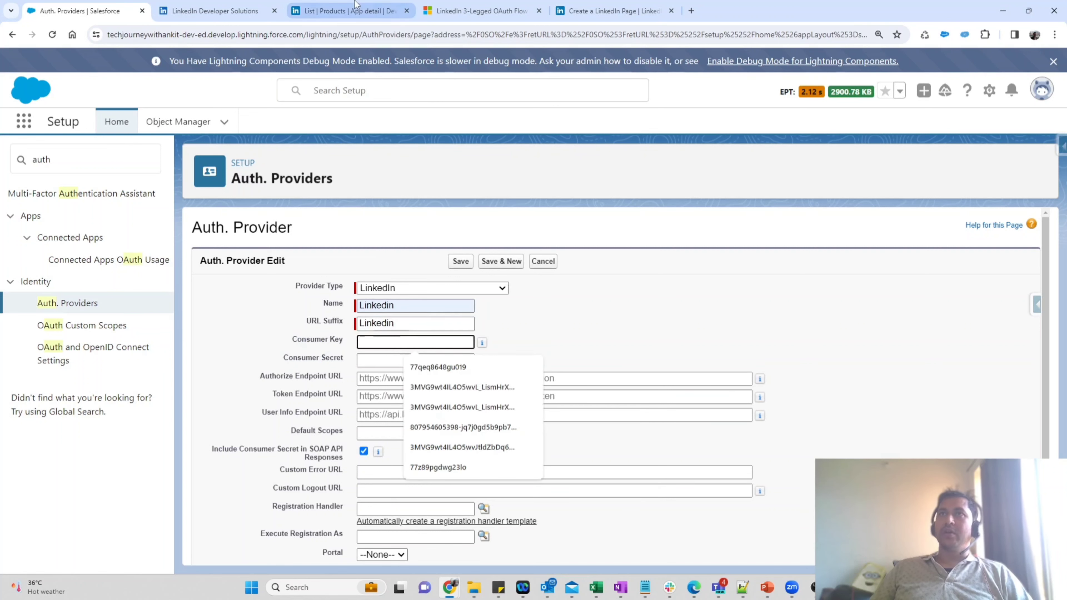
left_click(354, 9)
left_click(257, 148)
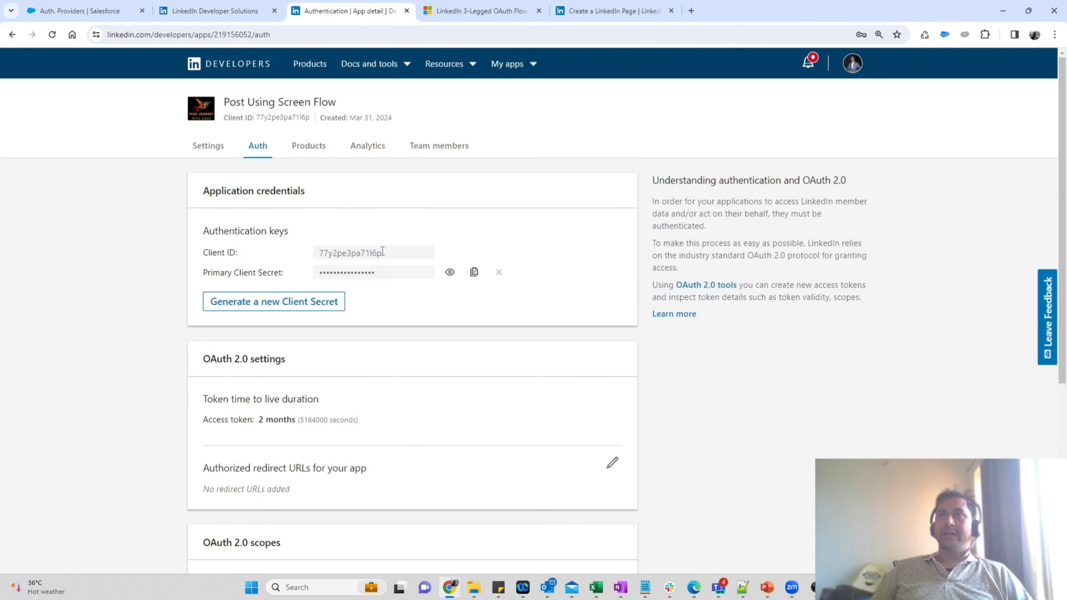
left_click_drag(390, 254, 314, 252)
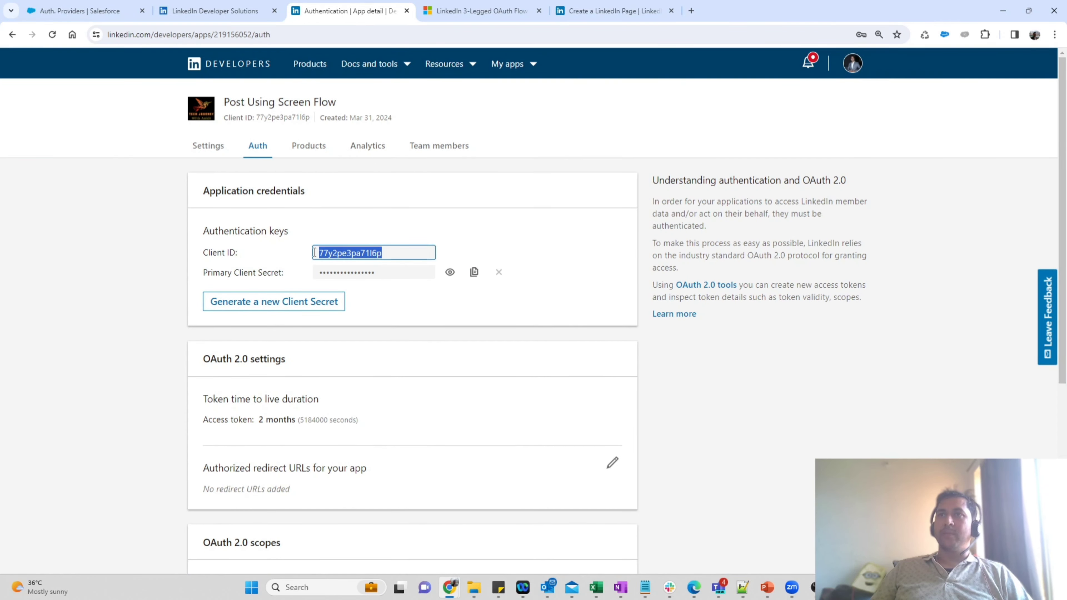
left_click(122, 11)
left_click(349, 11)
key("ctrl+c")
left_click(80, 11)
key("ctrl+v")
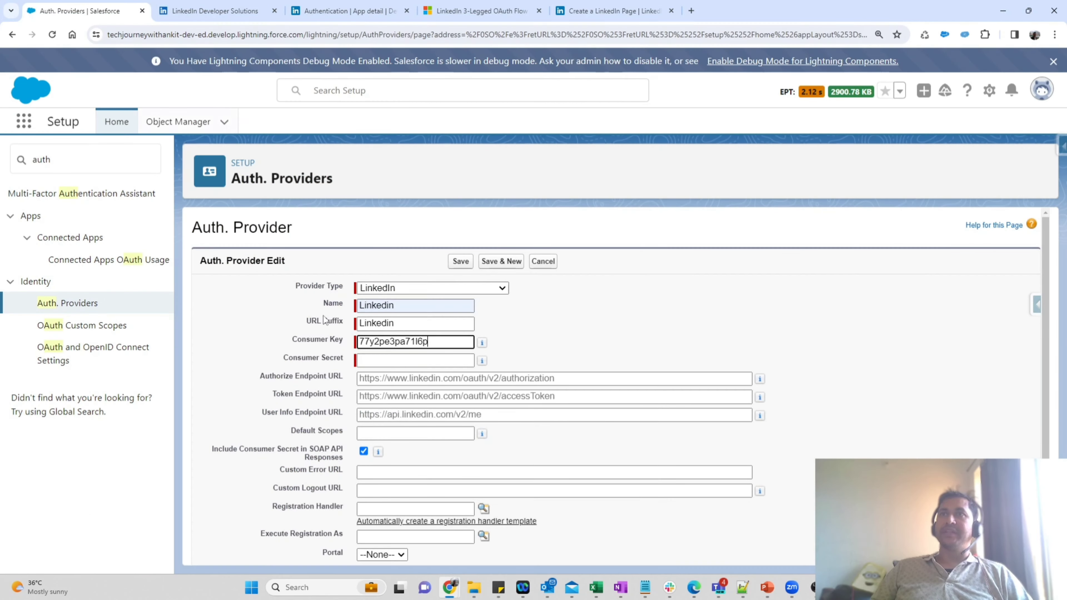
Step: Fill the Consumer Secret from the saved suggestion, then bring up the LinkedIn app's Products page
left_click(396, 361)
left_click(377, 384)
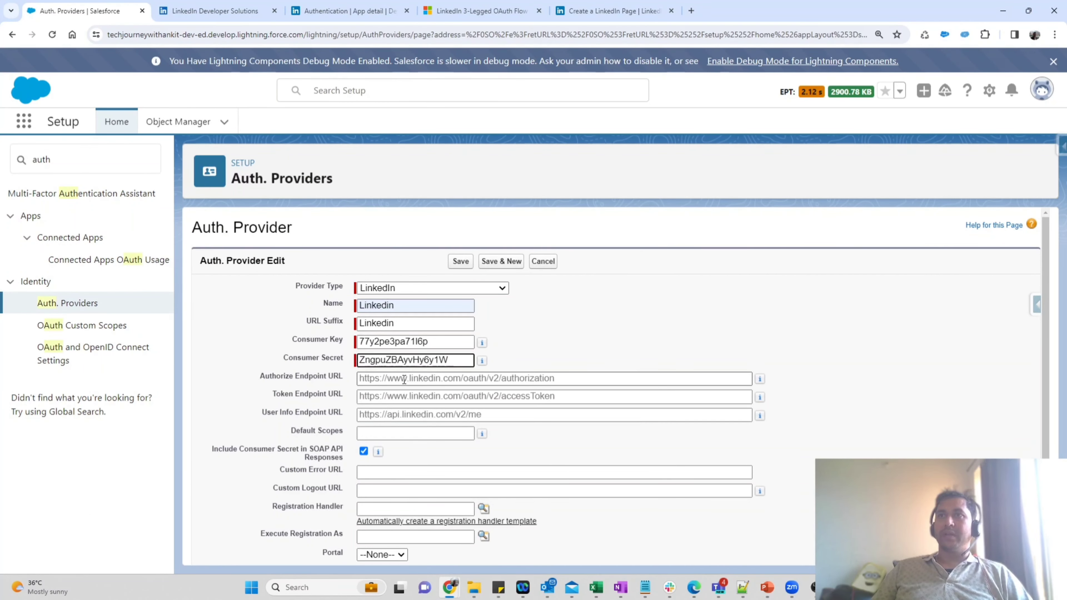
scroll(404, 379, "down", 3)
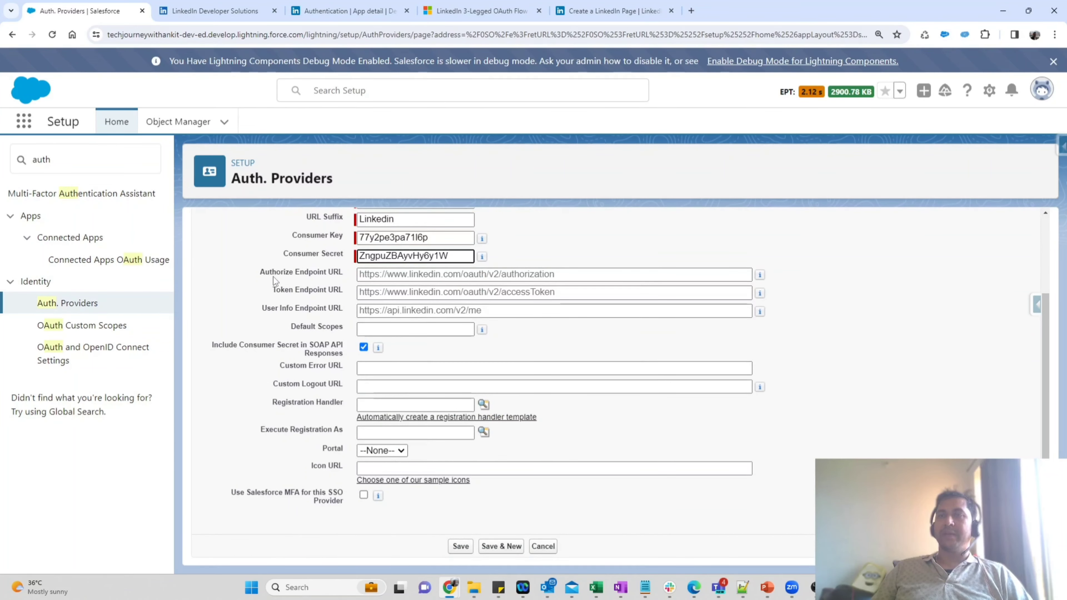
left_click_drag(259, 273, 339, 269)
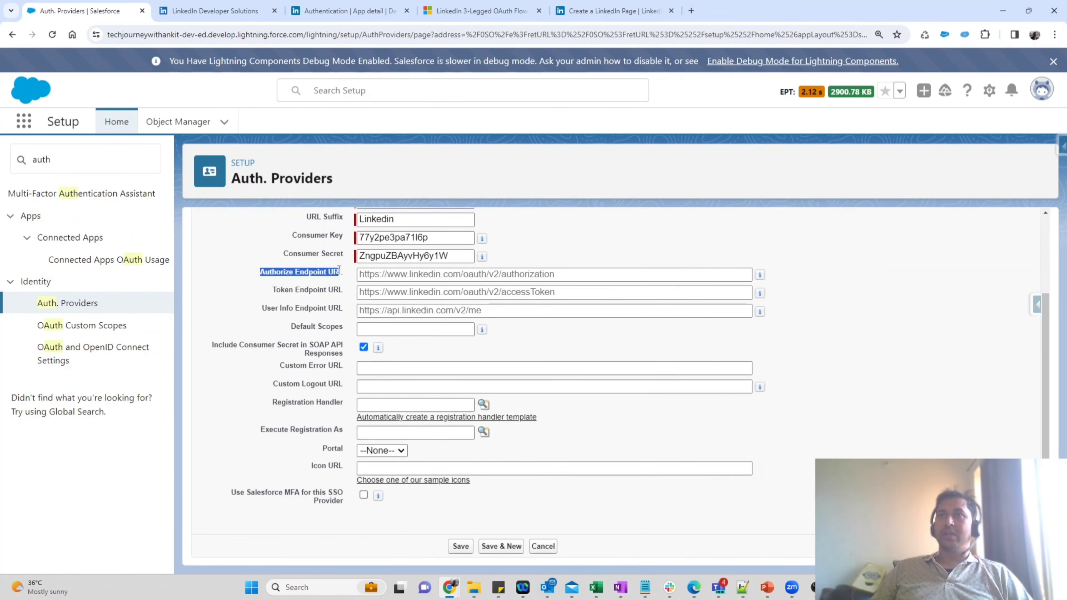
left_click_drag(276, 289, 325, 289)
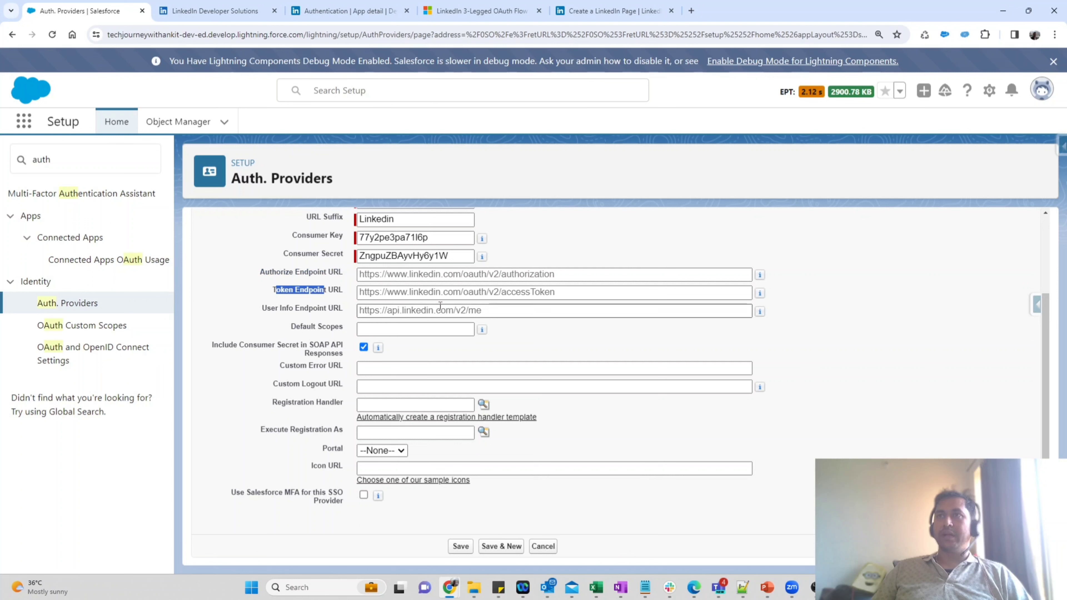
left_click(491, 277)
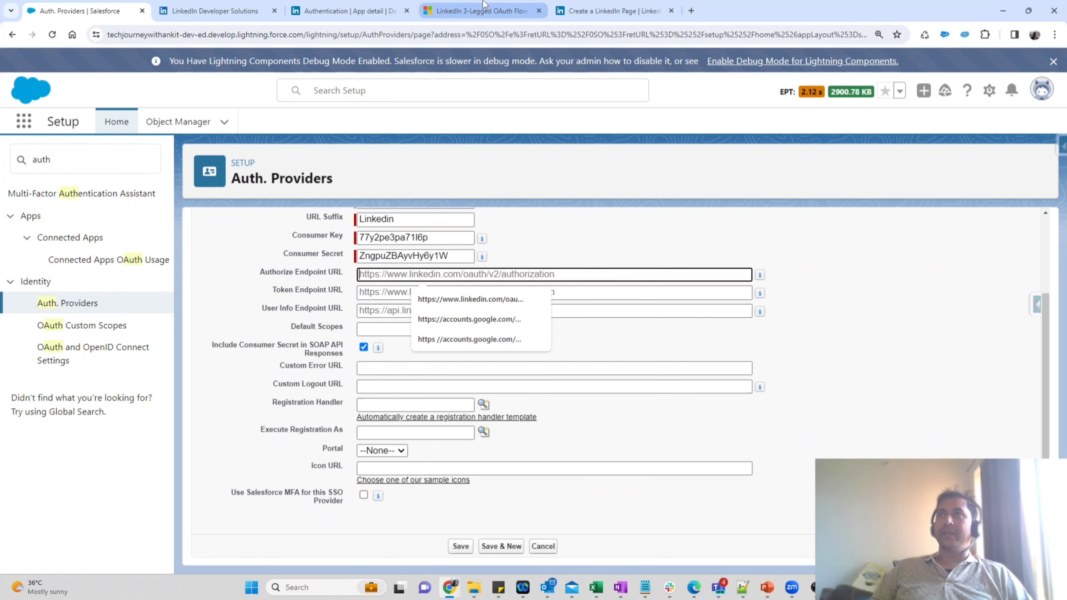
left_click(347, 10)
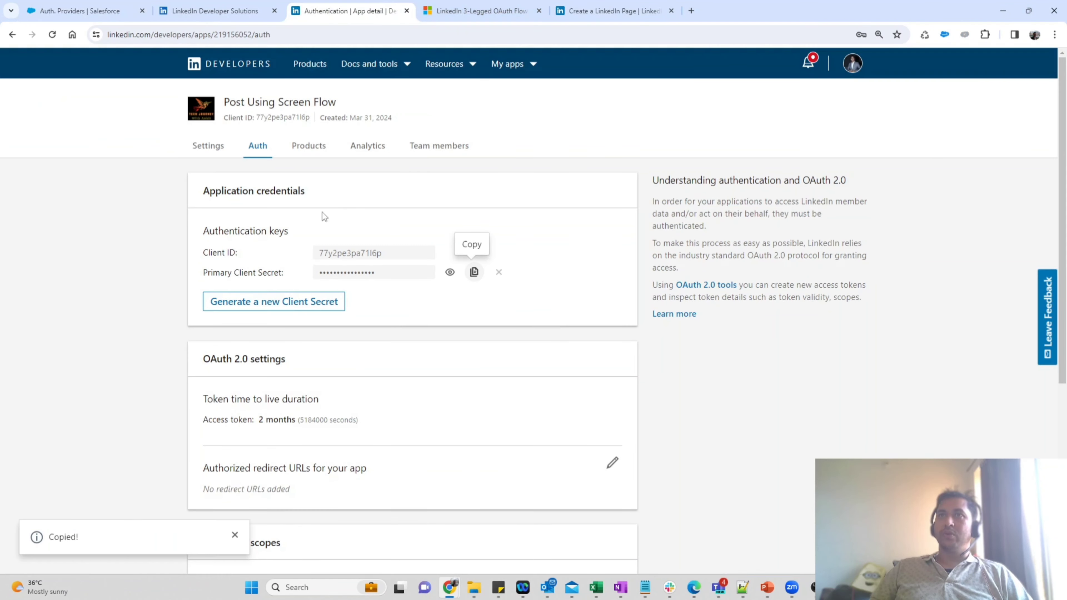
left_click(309, 147)
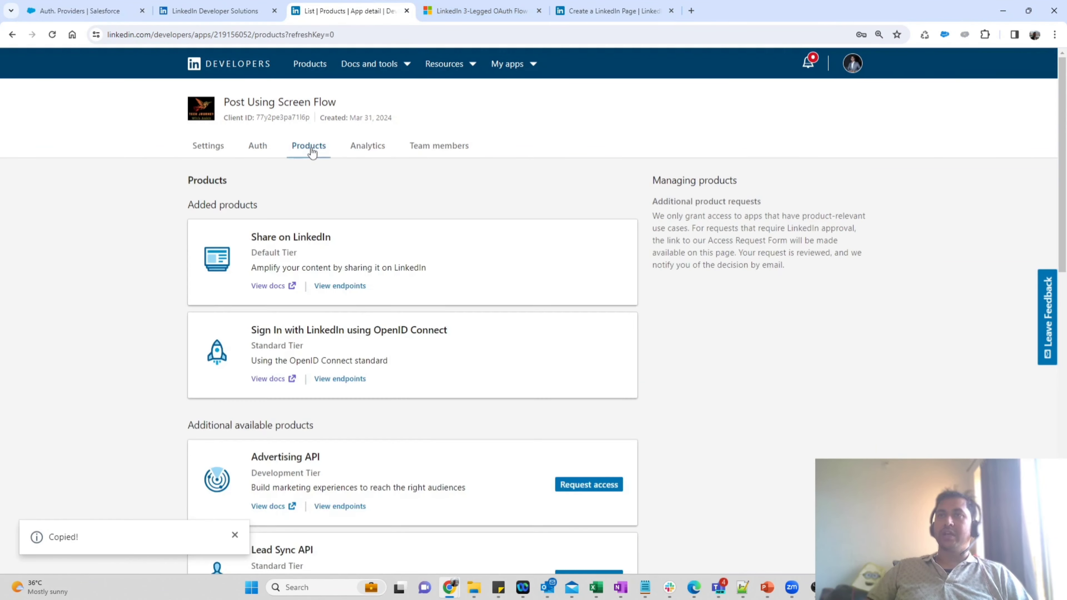
Step: Open the Share on LinkedIn docs' Development > Authentication > Authorization Code Flow article
left_click(268, 287)
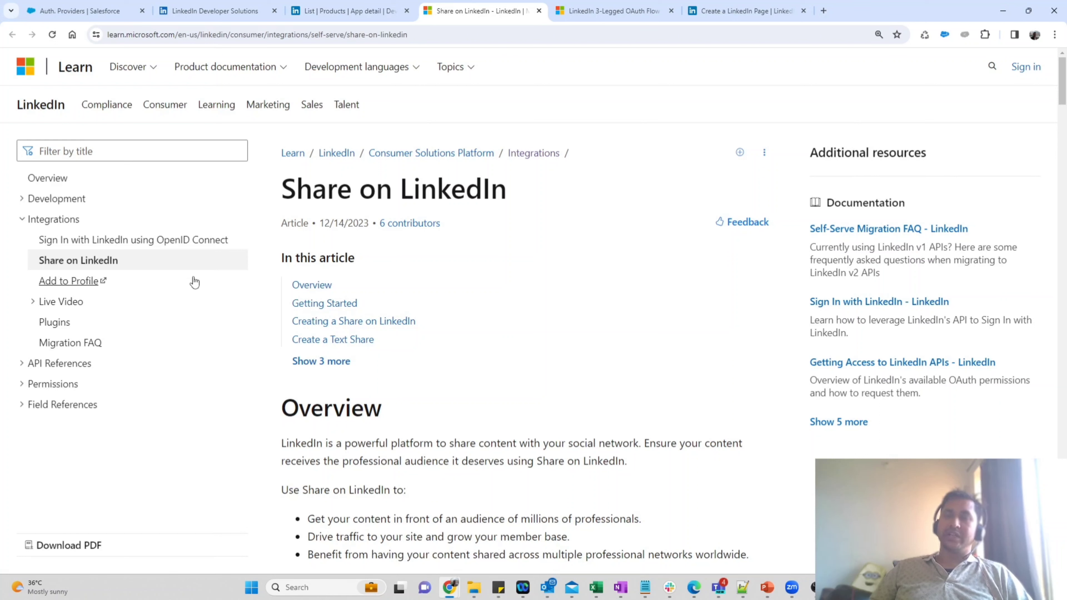
left_click(26, 202)
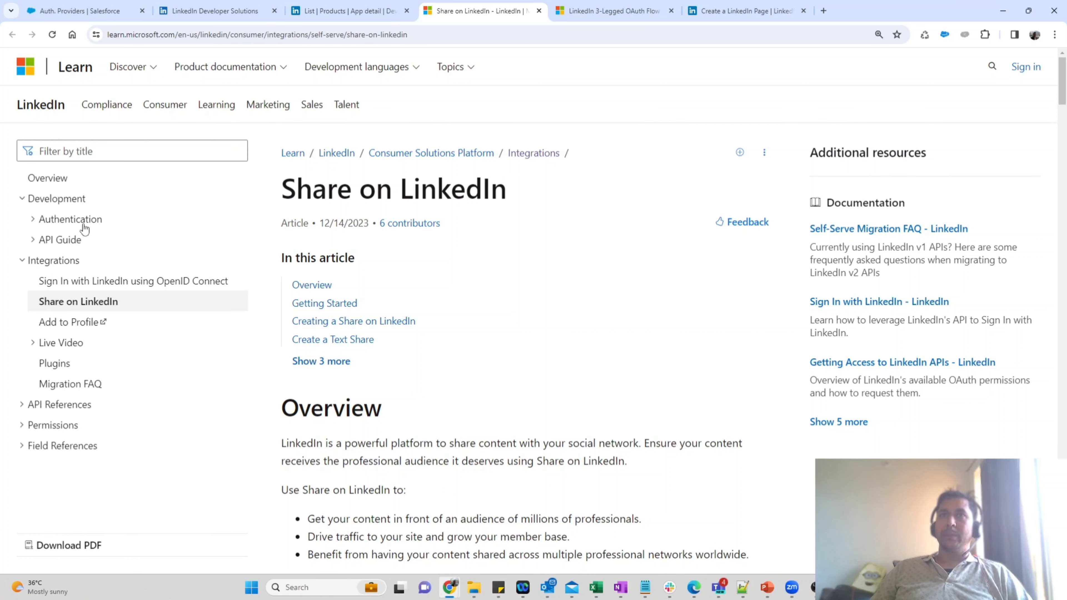
left_click(34, 222)
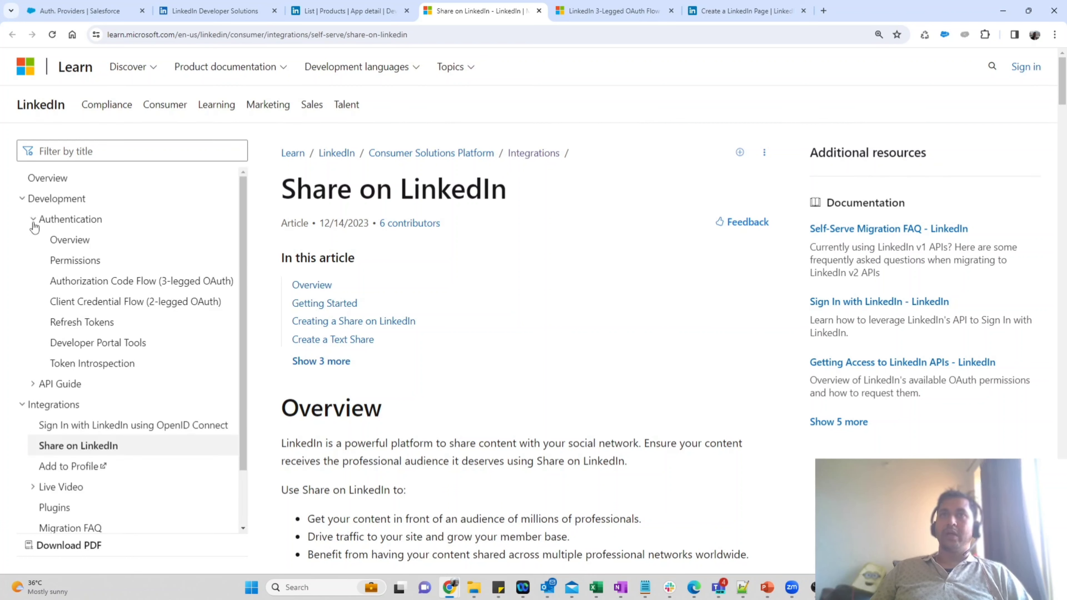
left_click(110, 289)
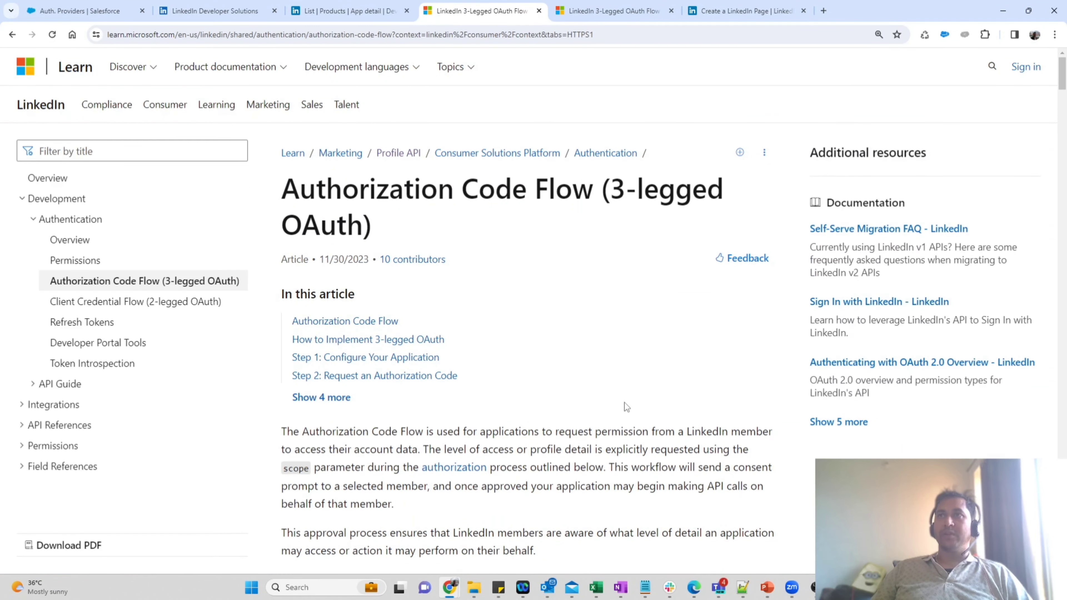
Step: Copy the article's GET authorization endpoint URL and go back to the Salesforce form
scroll(626, 406, "down", 6)
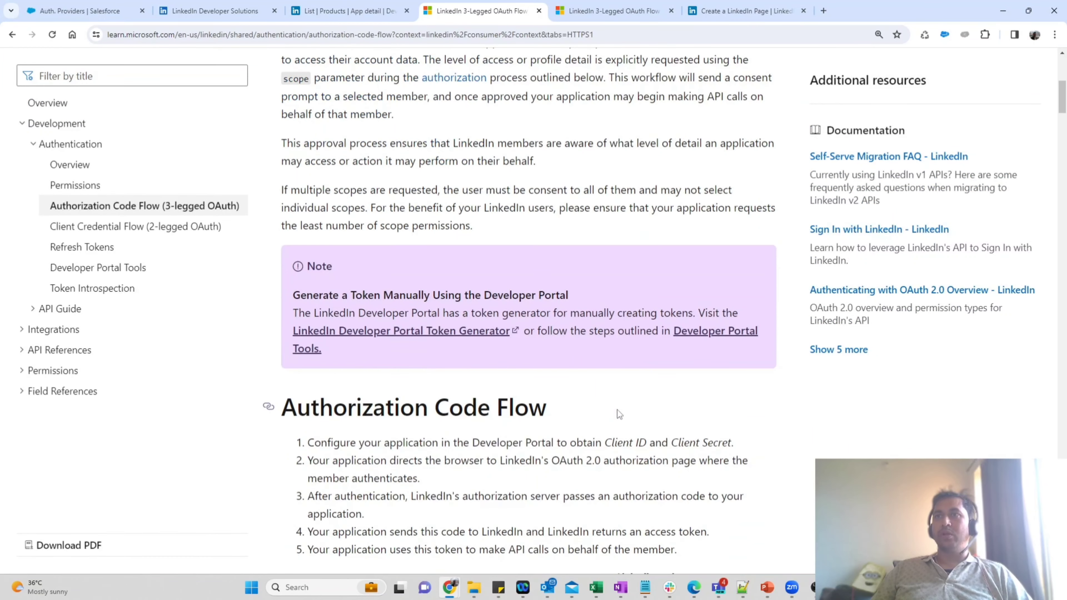
scroll(617, 410, "down", 11)
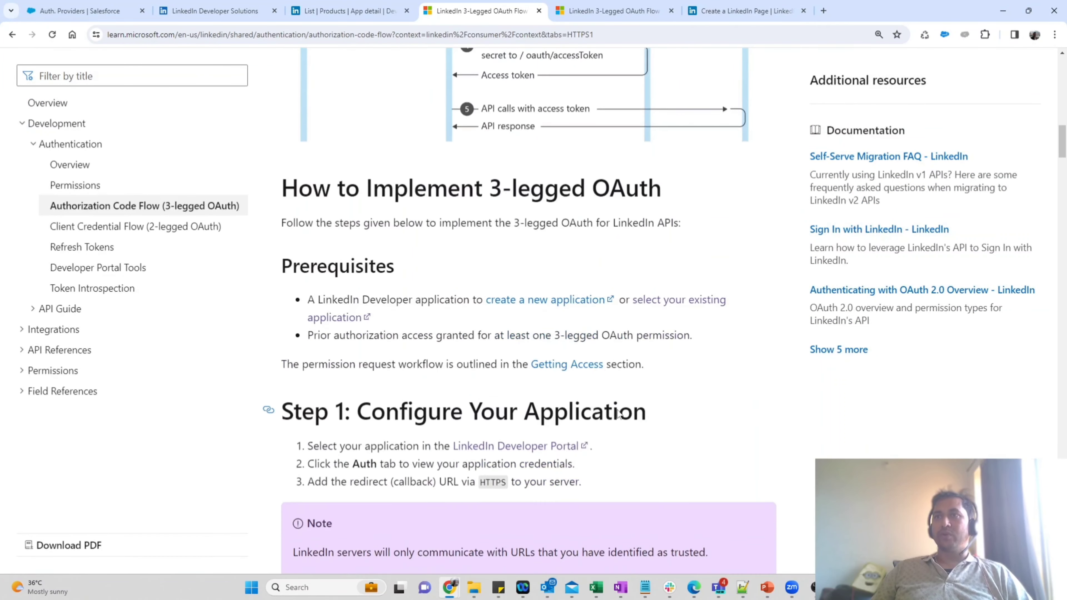
scroll(617, 409, "down", 10)
scroll(616, 410, "down", 9)
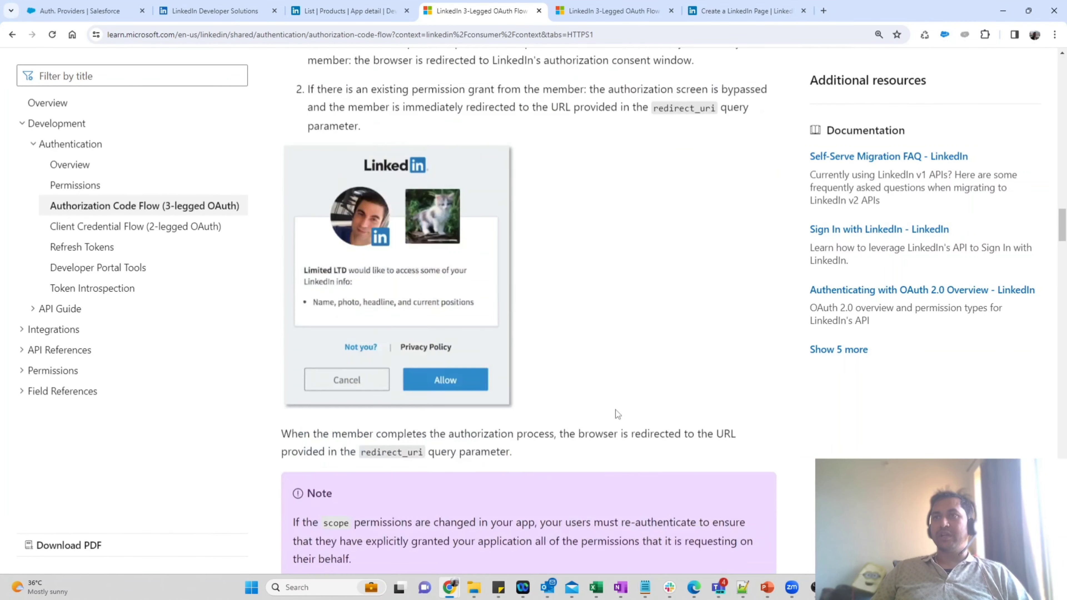
scroll(615, 410, "down", 5)
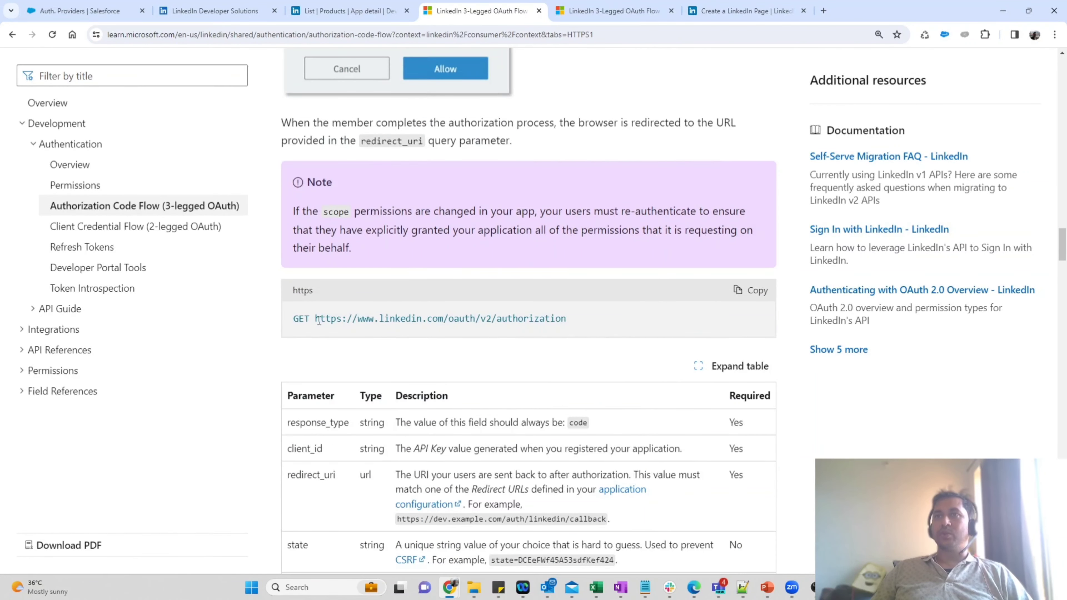
left_click_drag(315, 318, 586, 322)
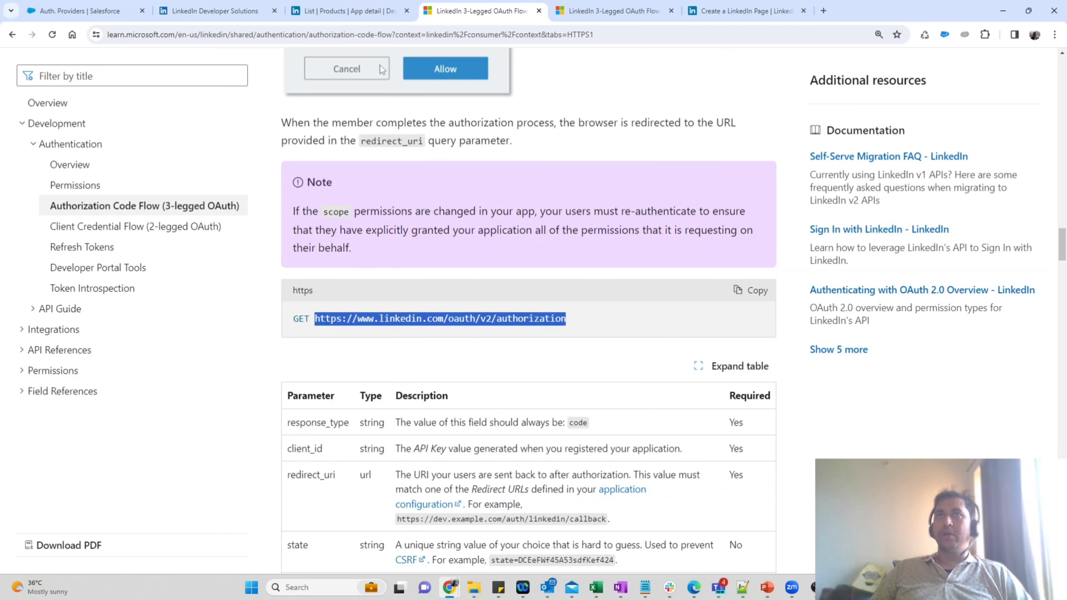
left_click(84, 11)
Step: Paste the copied LinkedIn authorization URL into Authorize Endpoint URL
left_click(406, 273)
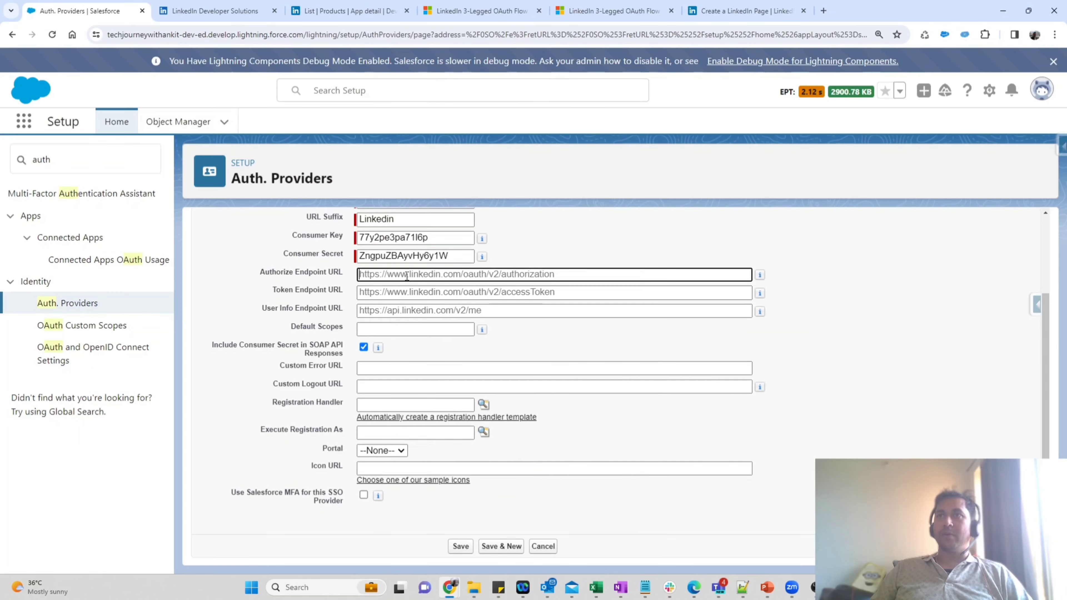
key("ctrl+v")
left_click(392, 293)
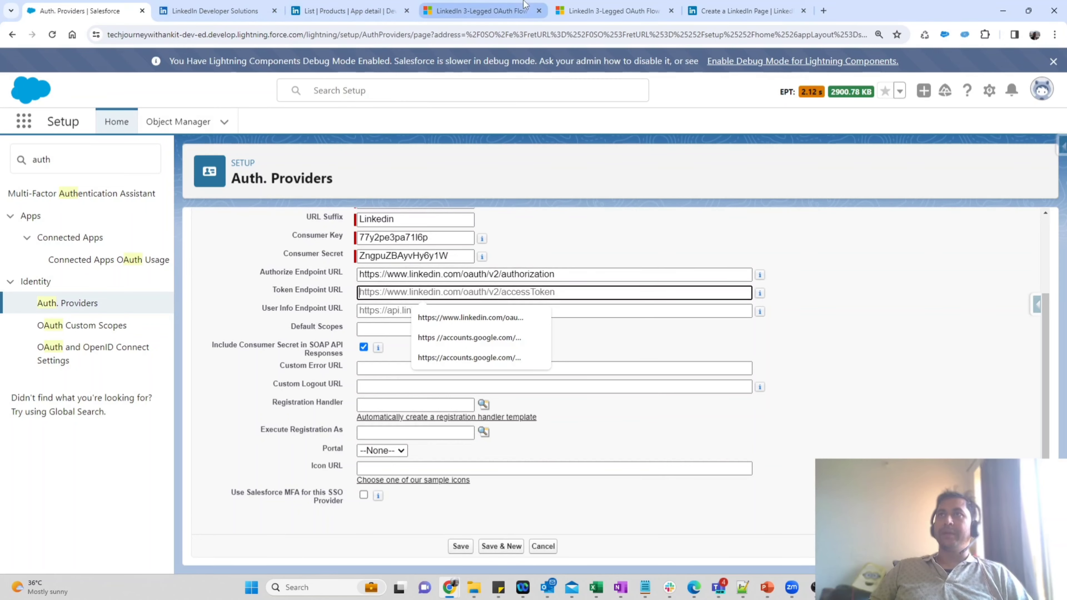
left_click(517, 9)
scroll(481, 437, "down", 15)
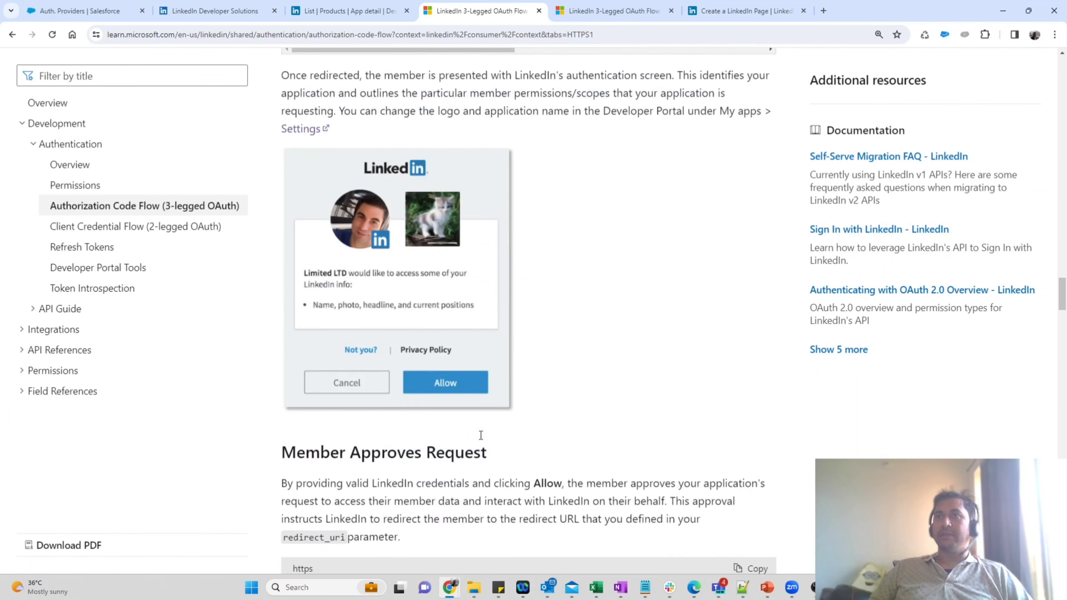
scroll(480, 436, "down", 15)
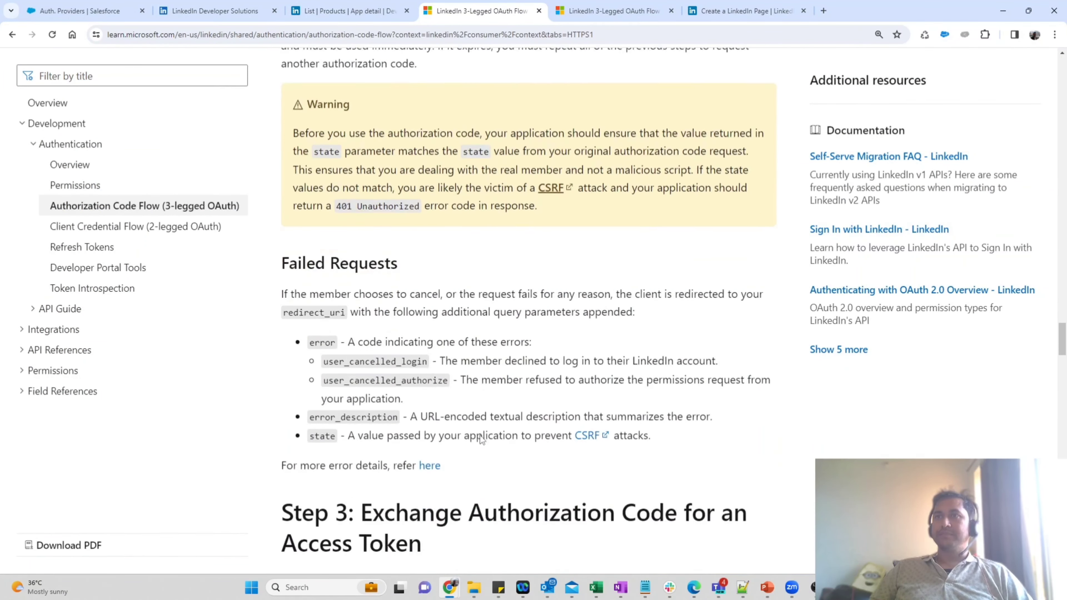
scroll(480, 436, "down", 3)
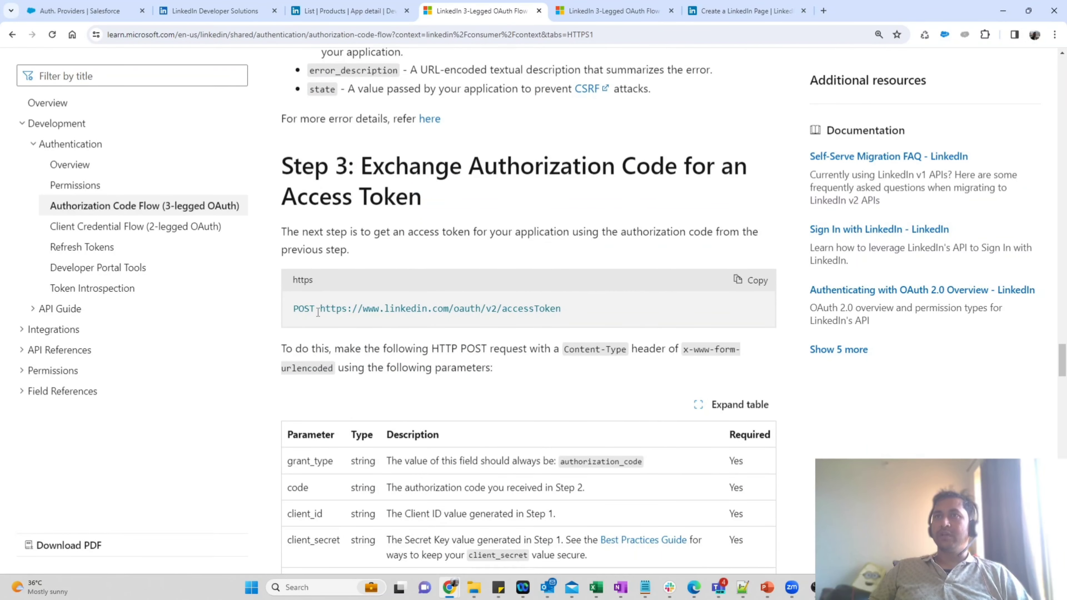
left_click_drag(320, 308, 563, 310)
key("ctrl+c")
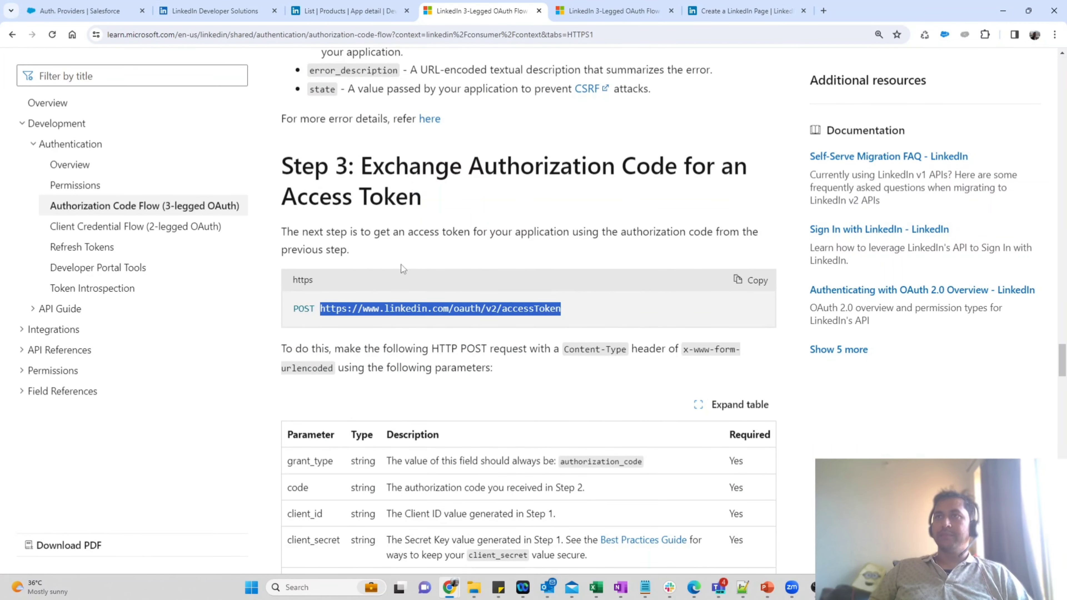
left_click(80, 11)
left_click(392, 293)
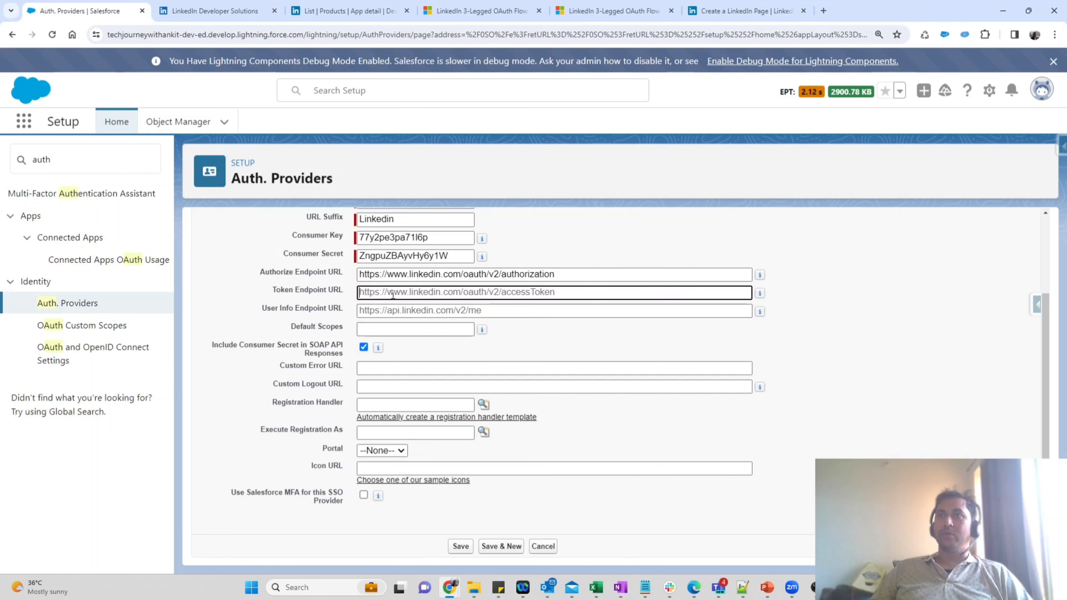
key("ctrl+v")
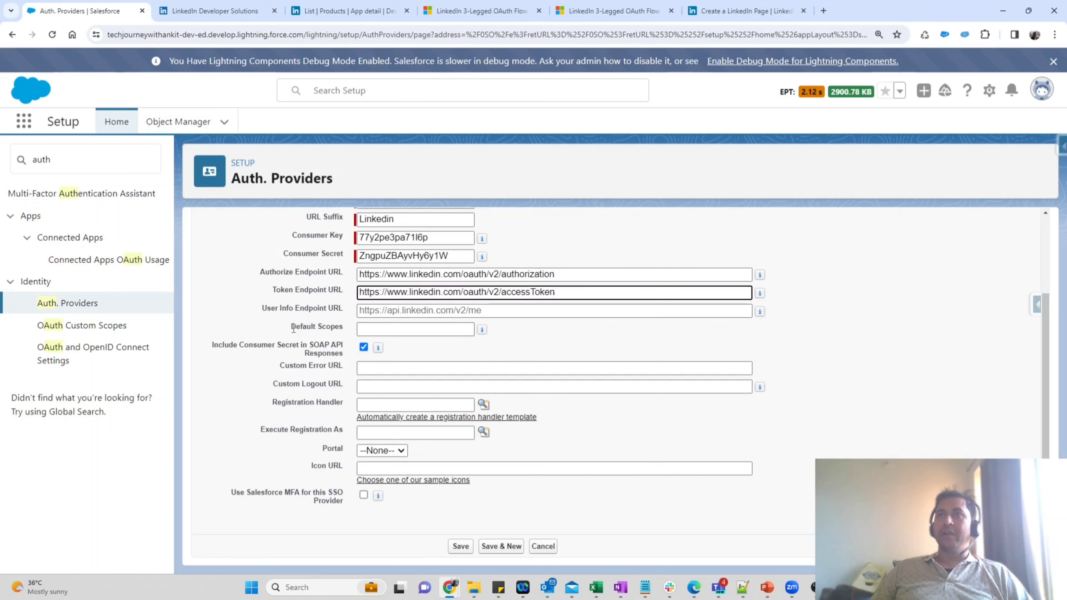
left_click_drag(292, 328, 343, 328)
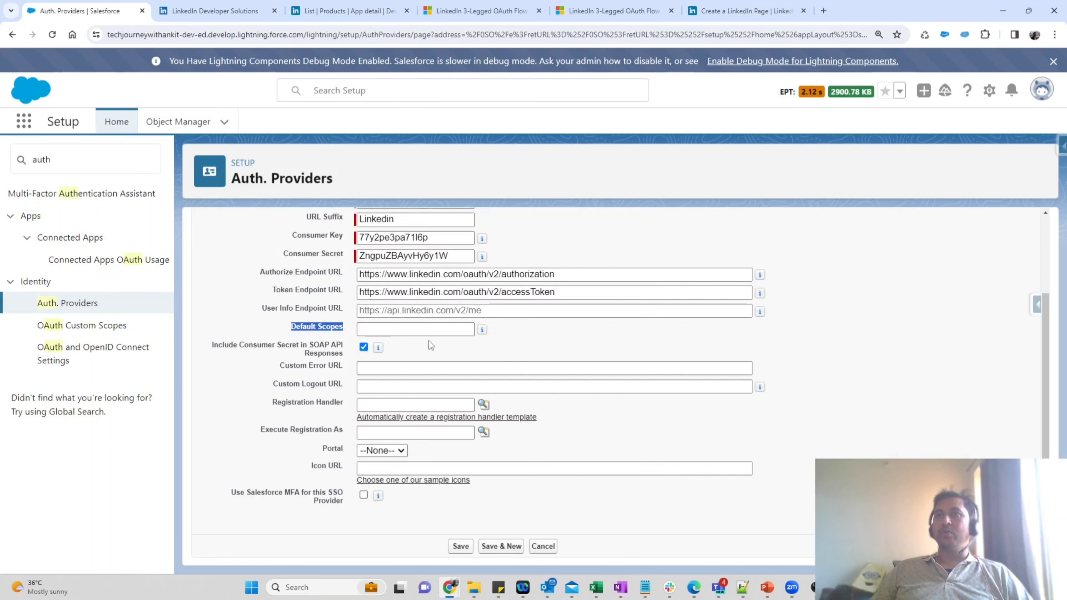
Step: Paste the openid scope from the LinkedIn app's Auth settings into the Default Scopes field
left_click(521, 347)
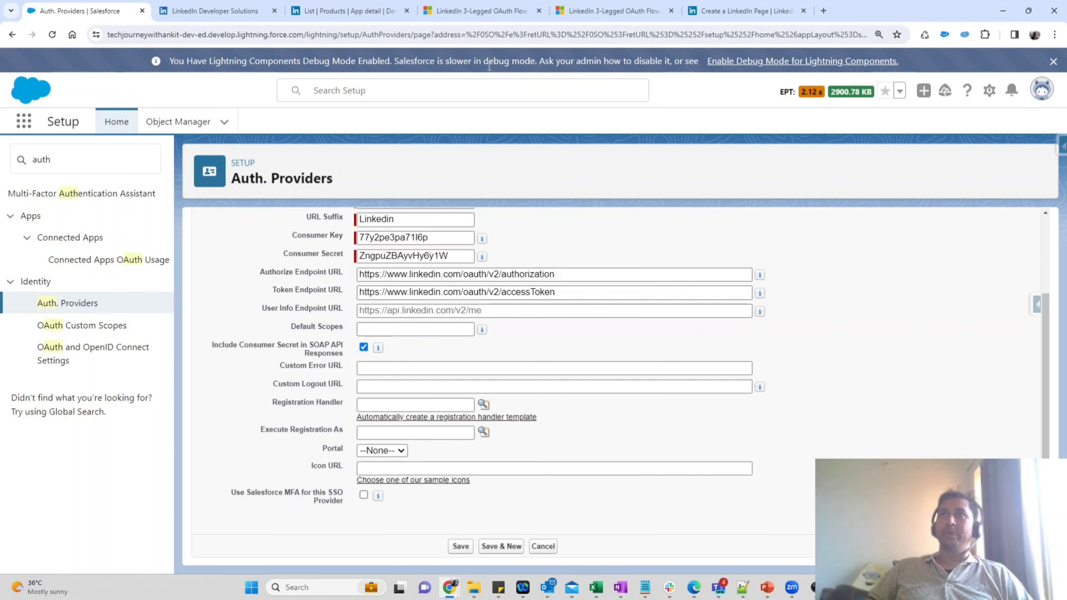
left_click(489, 8)
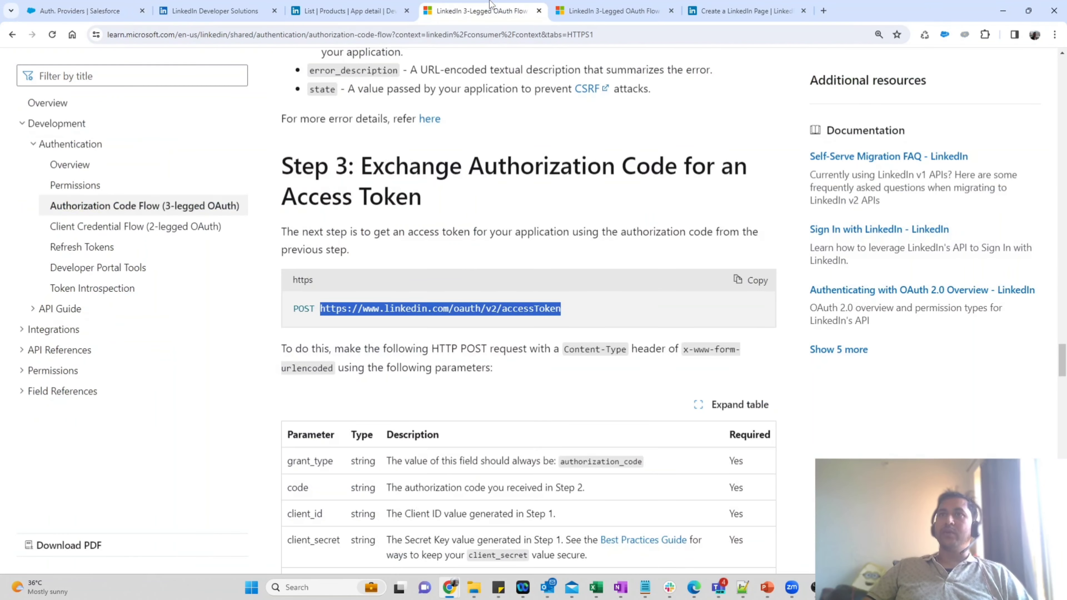
left_click(361, 8)
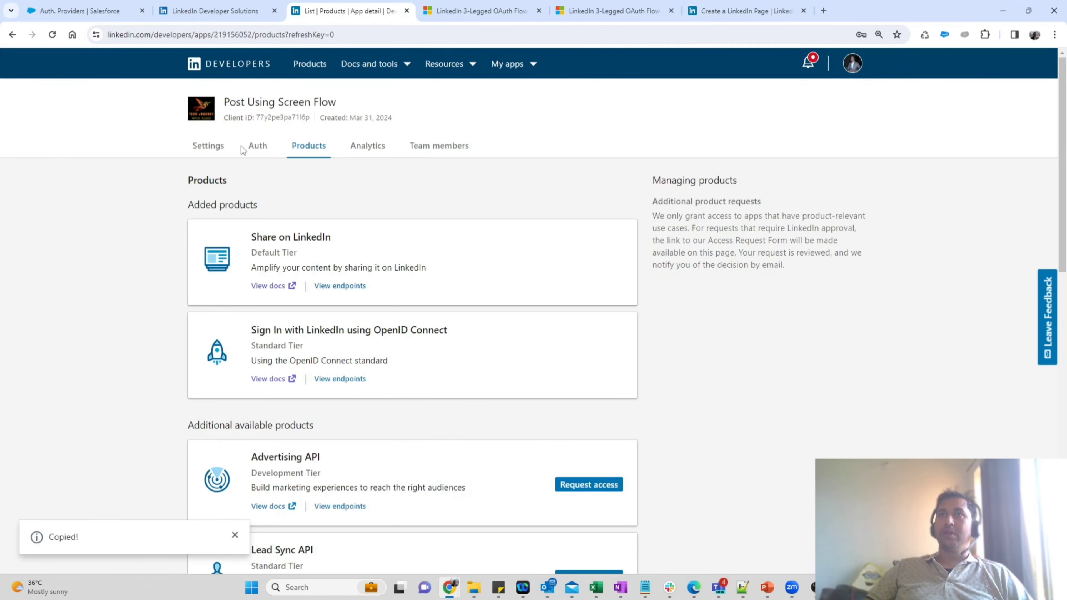
left_click(258, 147)
scroll(320, 321, "down", 2)
scroll(321, 320, "down", 4)
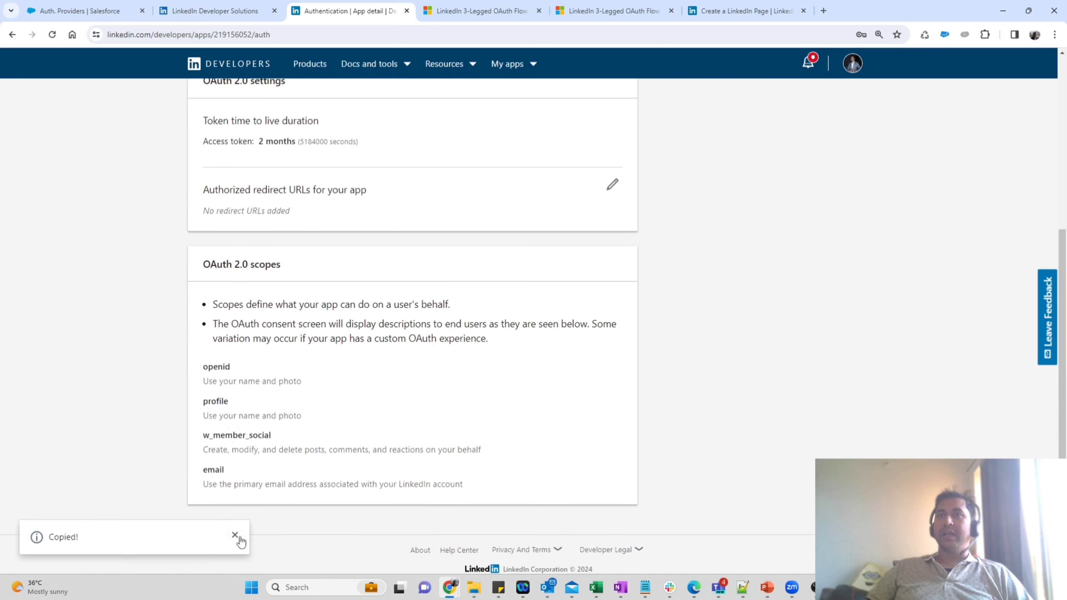
left_click(235, 535)
double_click(211, 364)
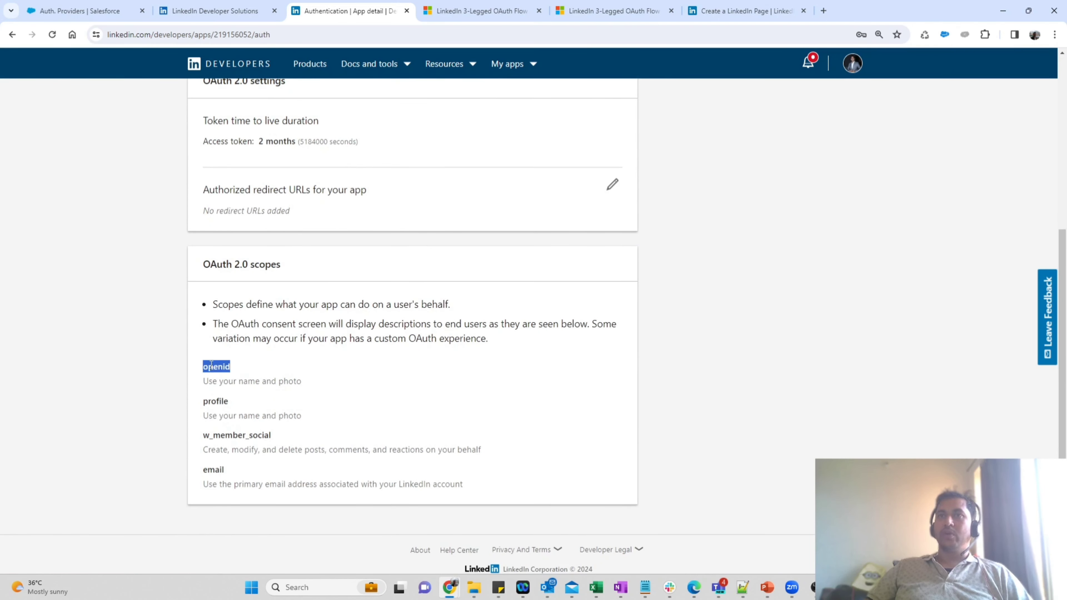
left_click(107, 9)
left_click(376, 328)
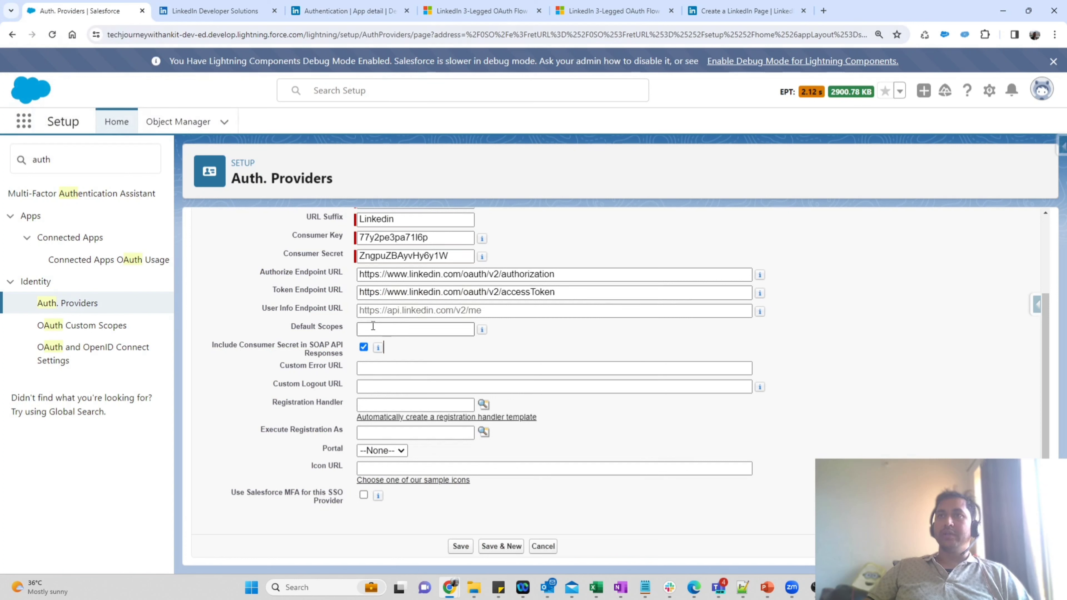
key("ctrl+v")
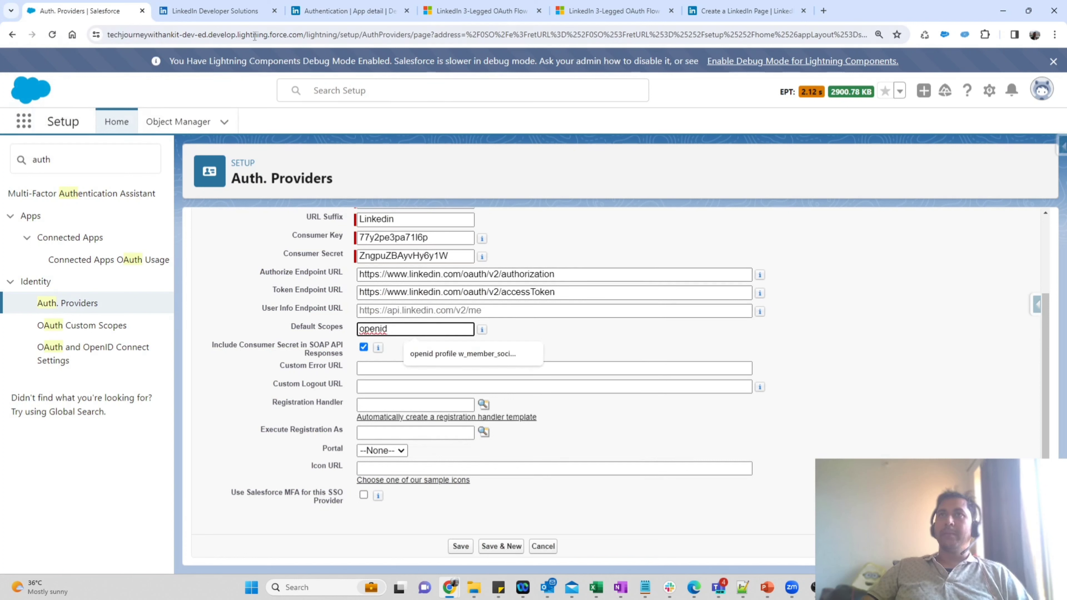
Step: Append the profile, w_member_social and email scopes to Default Scopes
left_click(348, 10)
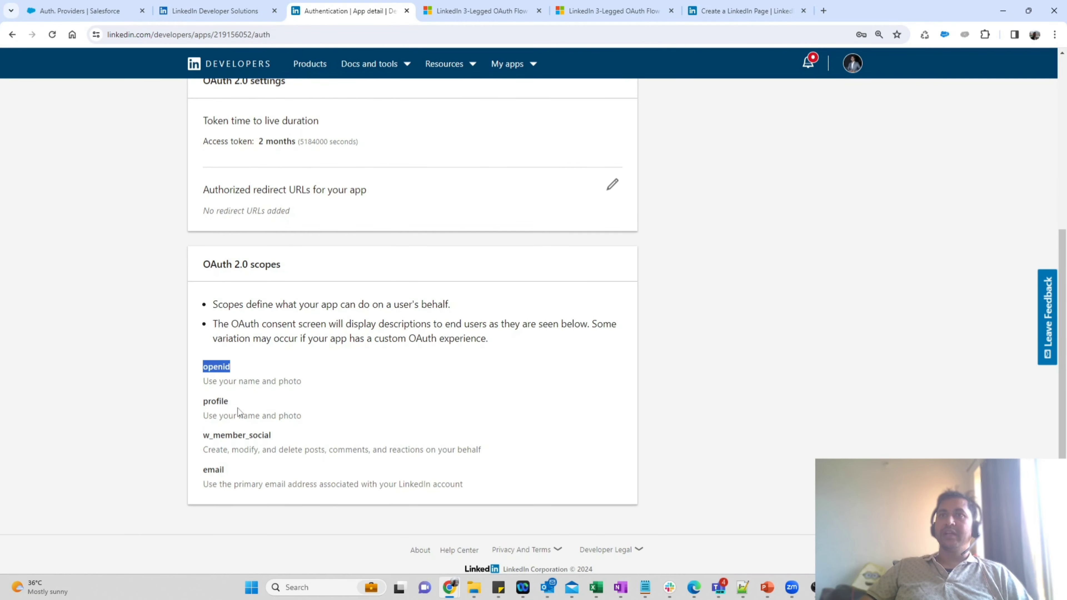
double_click(215, 400)
left_click(79, 11)
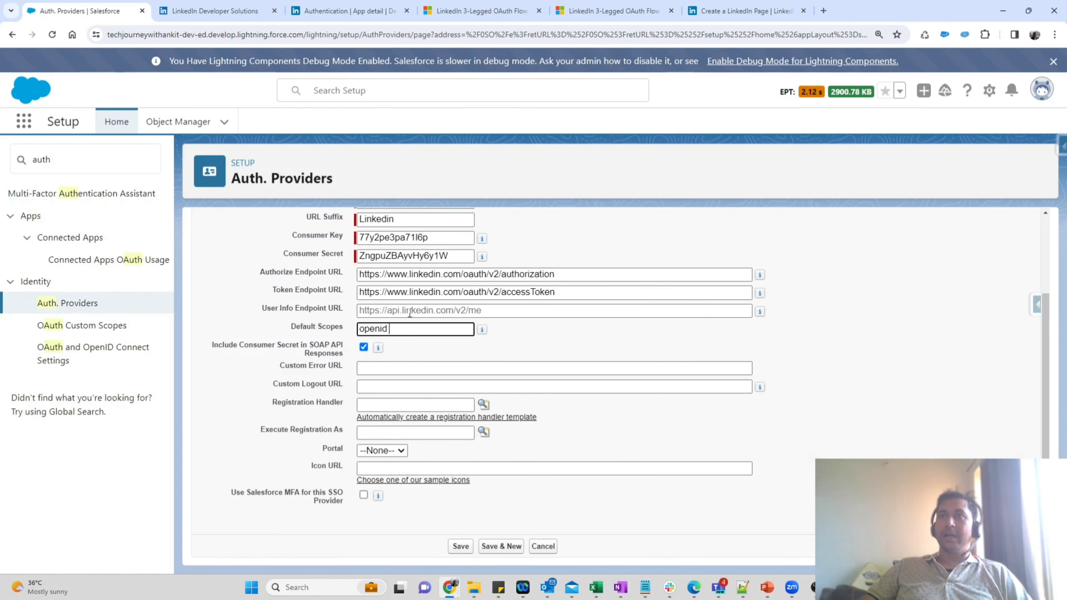
key("ctrl+v")
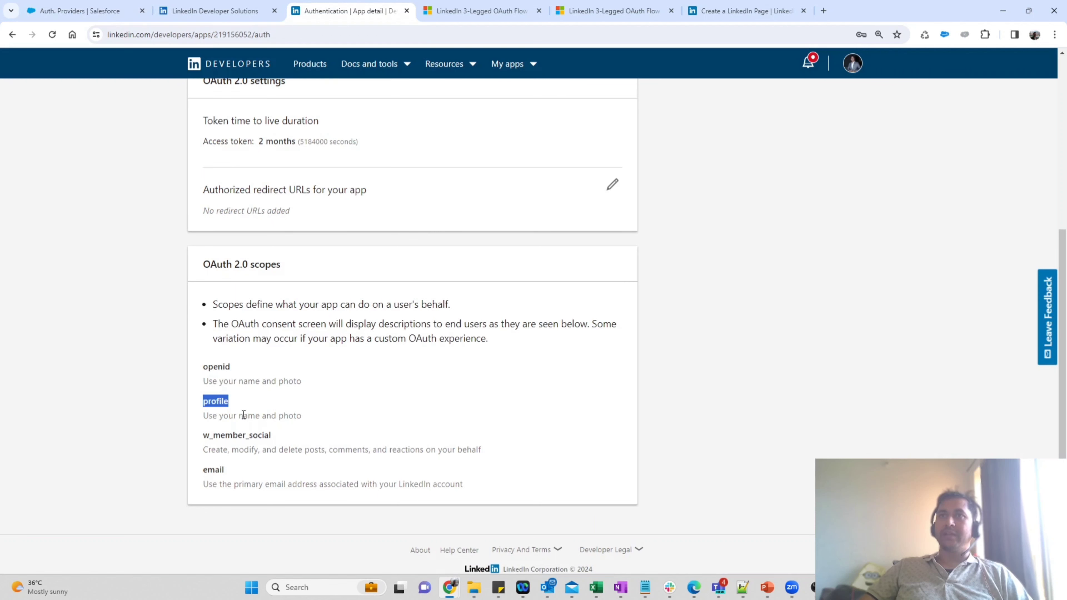
double_click(222, 434)
left_click(115, 5)
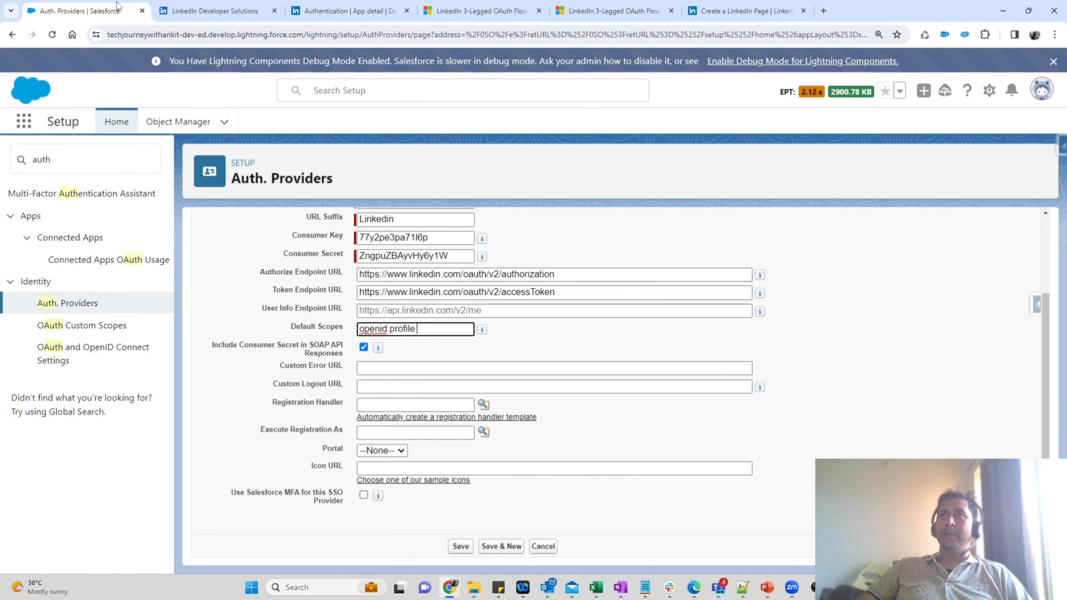
key("ctrl+v")
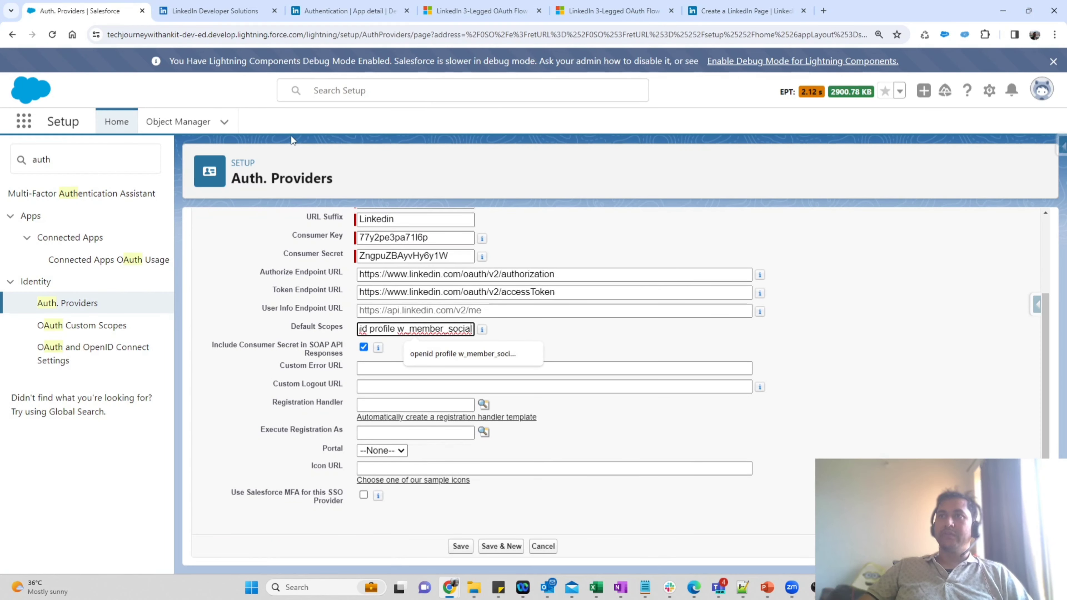
left_click(349, 10)
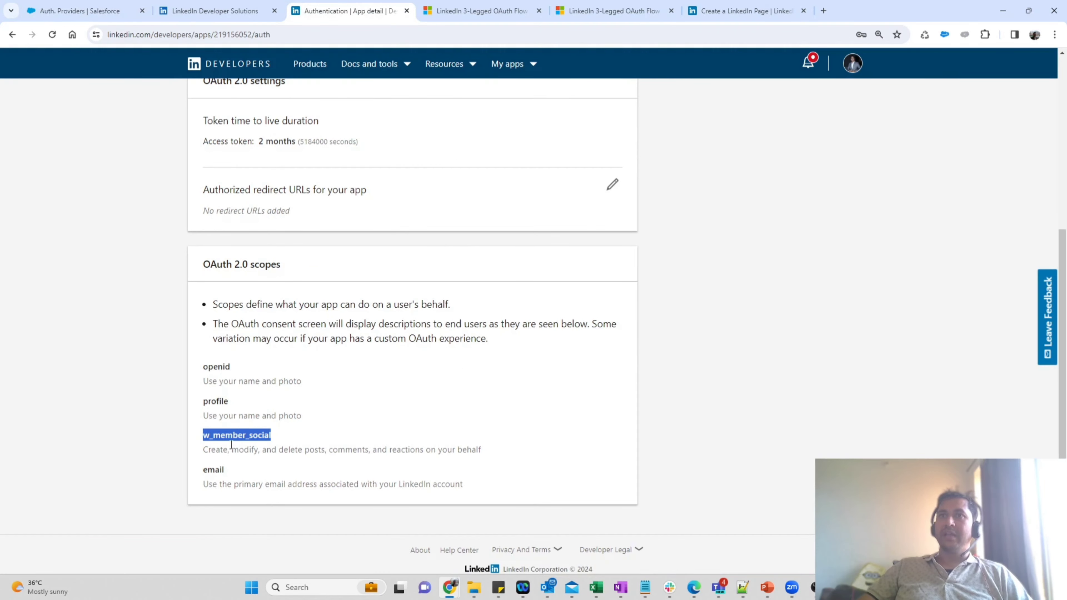
double_click(213, 468)
left_click(116, 13)
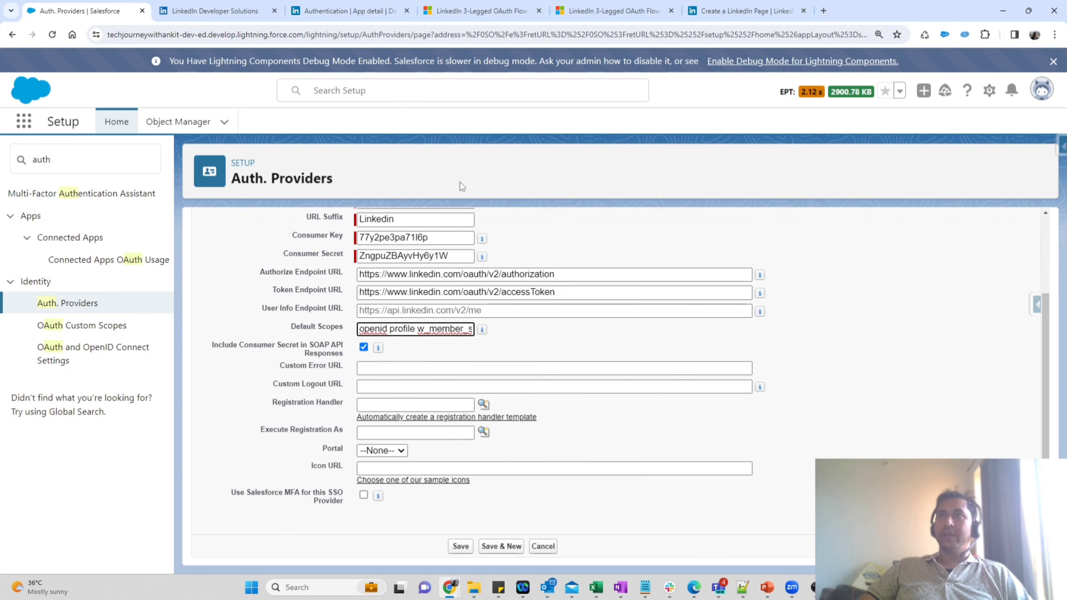
key("ctrl+v")
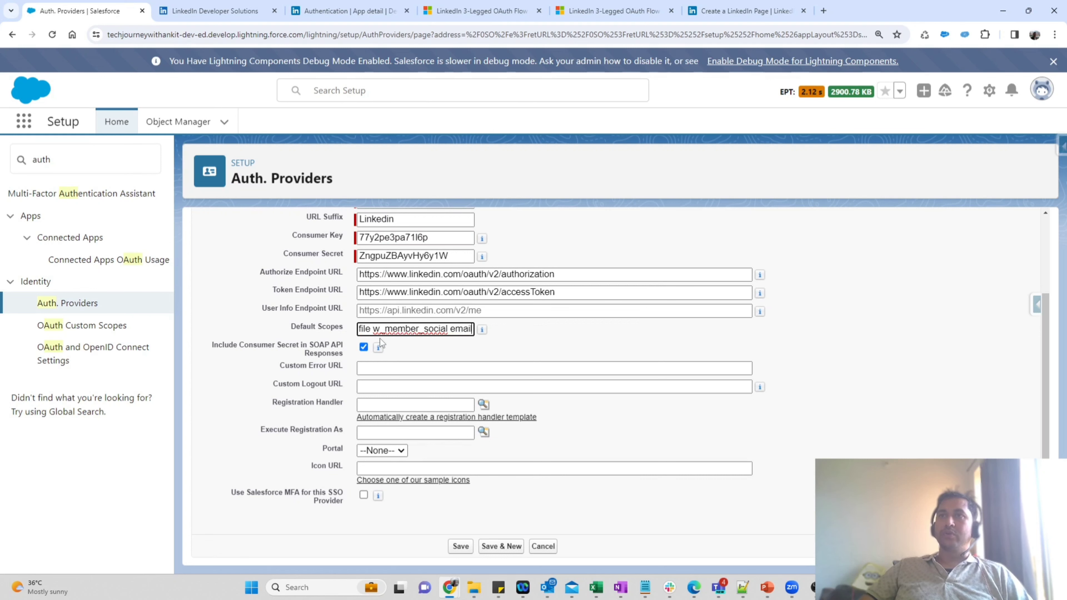
scroll(483, 318, "up", 3)
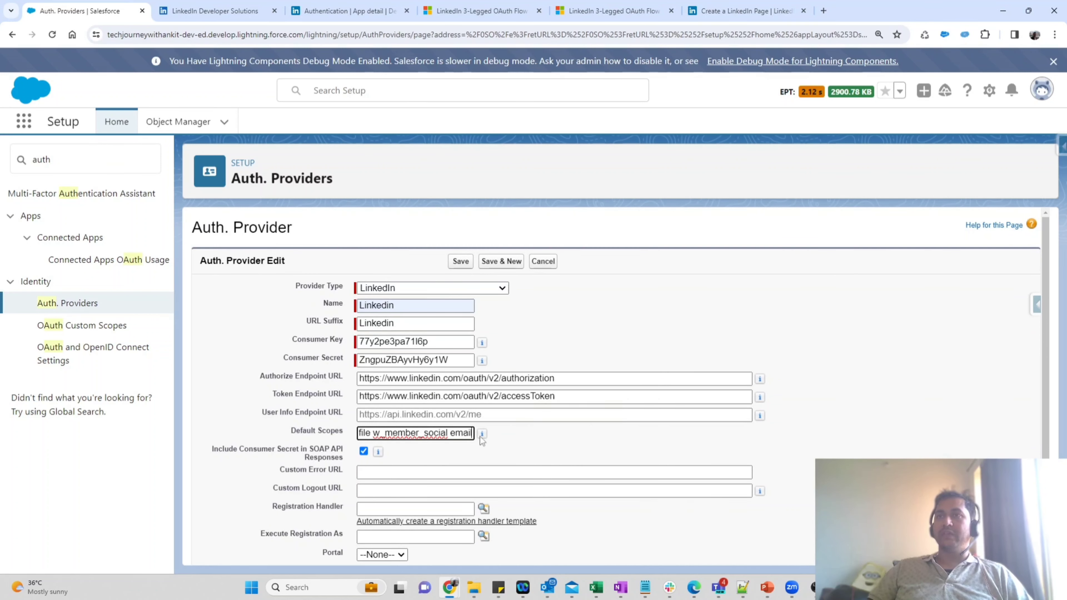
scroll(564, 461, "down", 3)
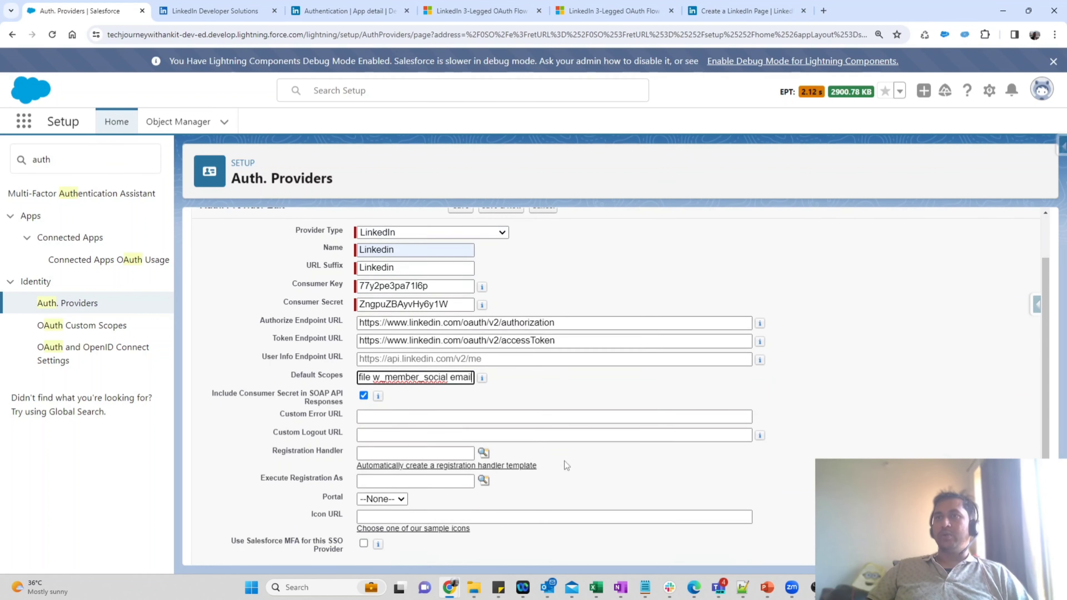
Step: Save the LinkedIn auth provider and copy its Salesforce callback URL
left_click(460, 546)
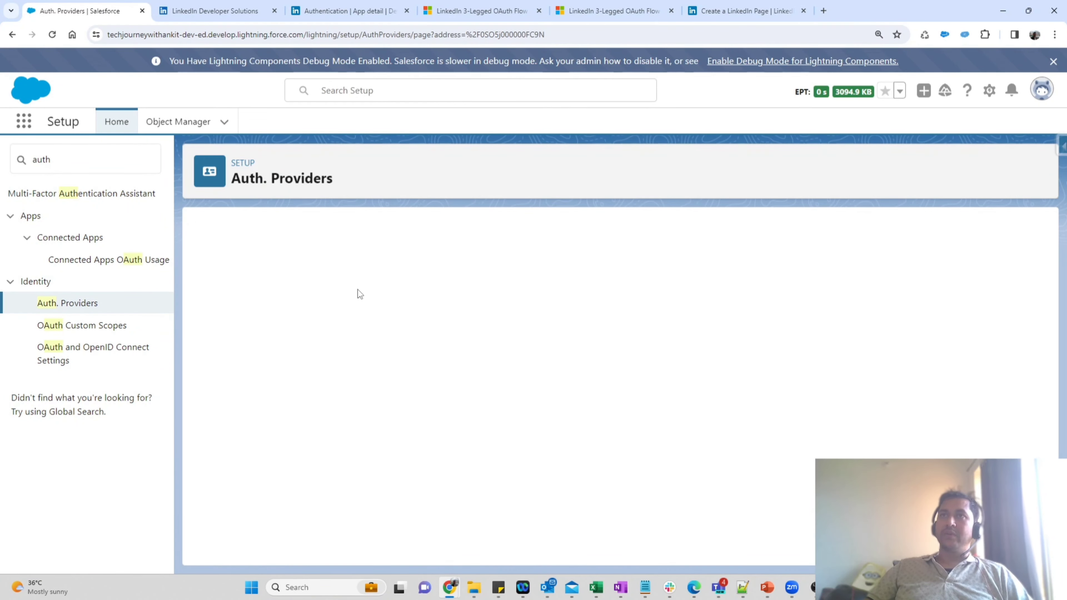
scroll(347, 377, "down", 3)
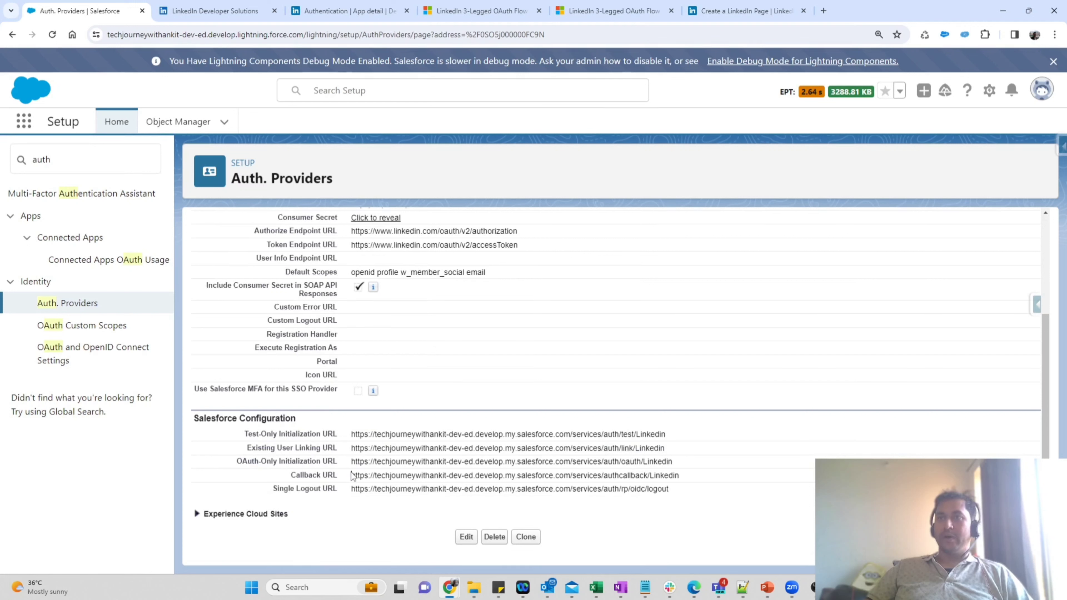
left_click_drag(351, 475, 679, 473)
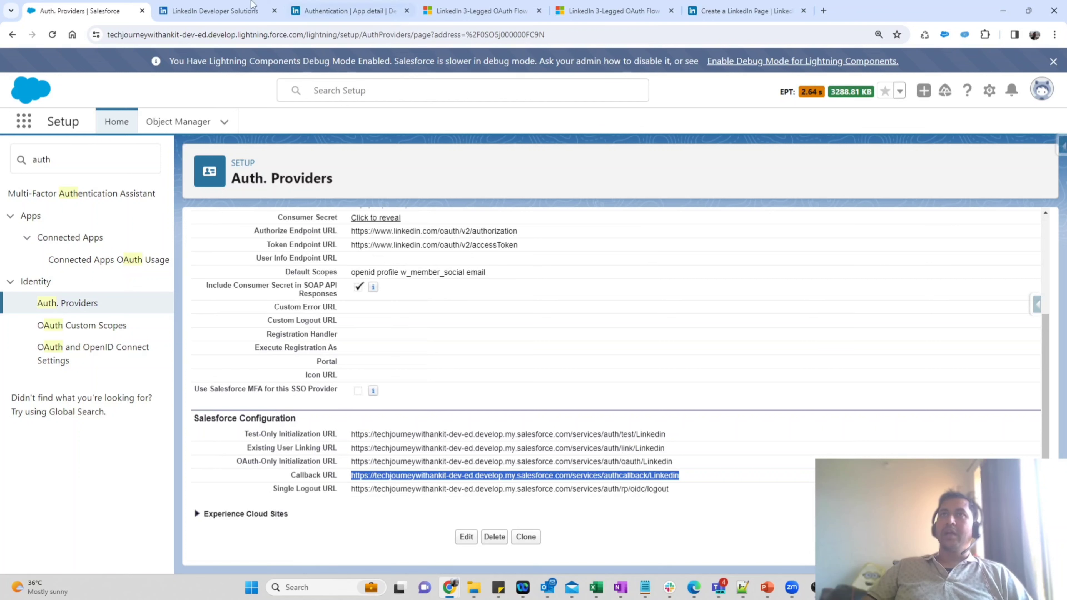
Step: Add the Salesforce callback URL as an authorized redirect URL in the LinkedIn app
left_click(299, 8)
scroll(237, 236, "up", 1)
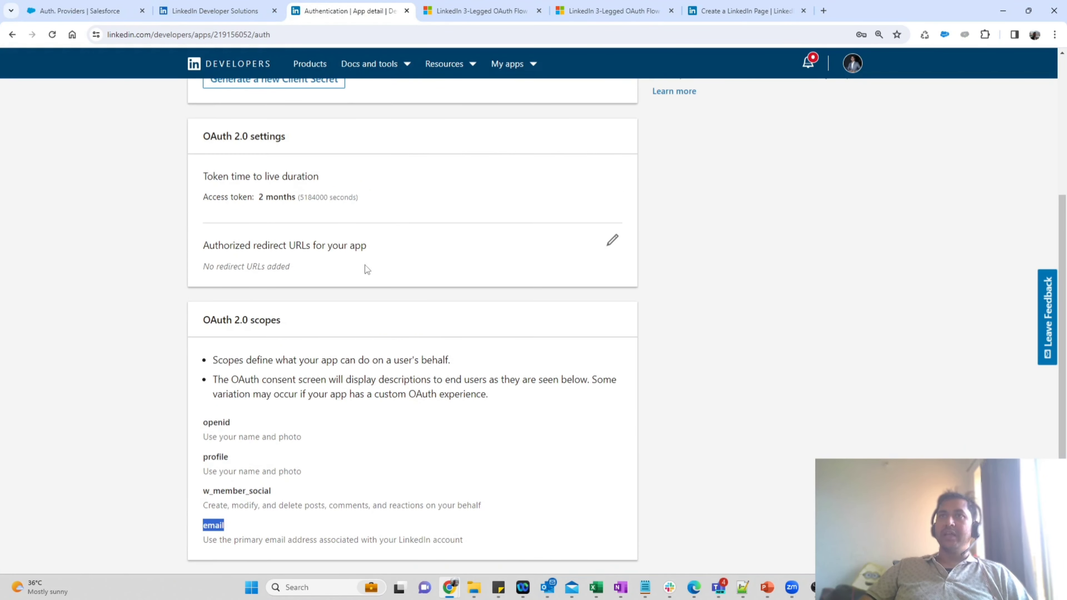
left_click_drag(196, 251, 407, 250)
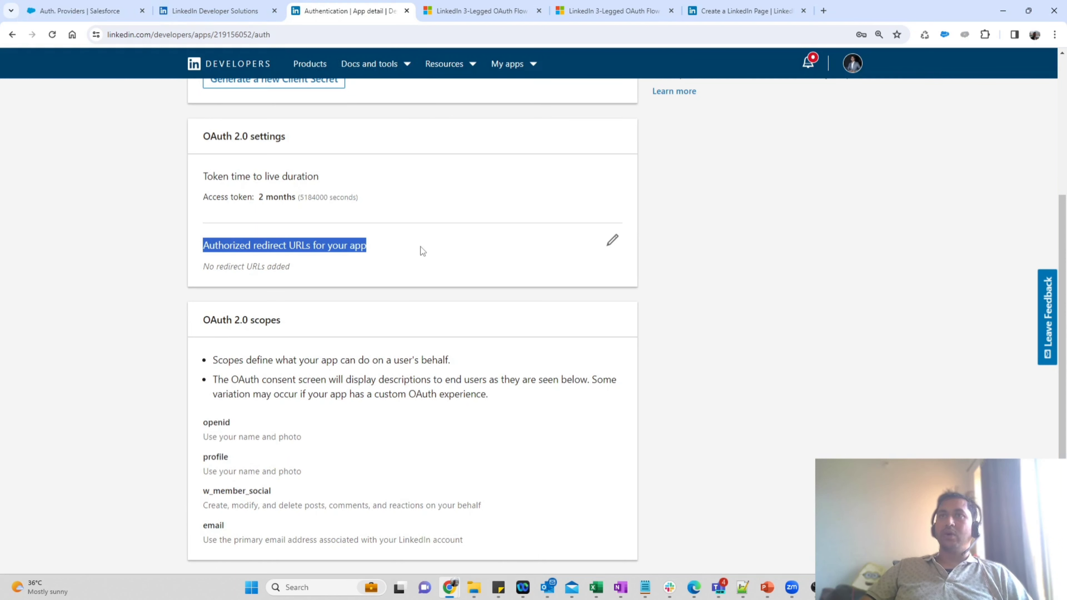
left_click(612, 240)
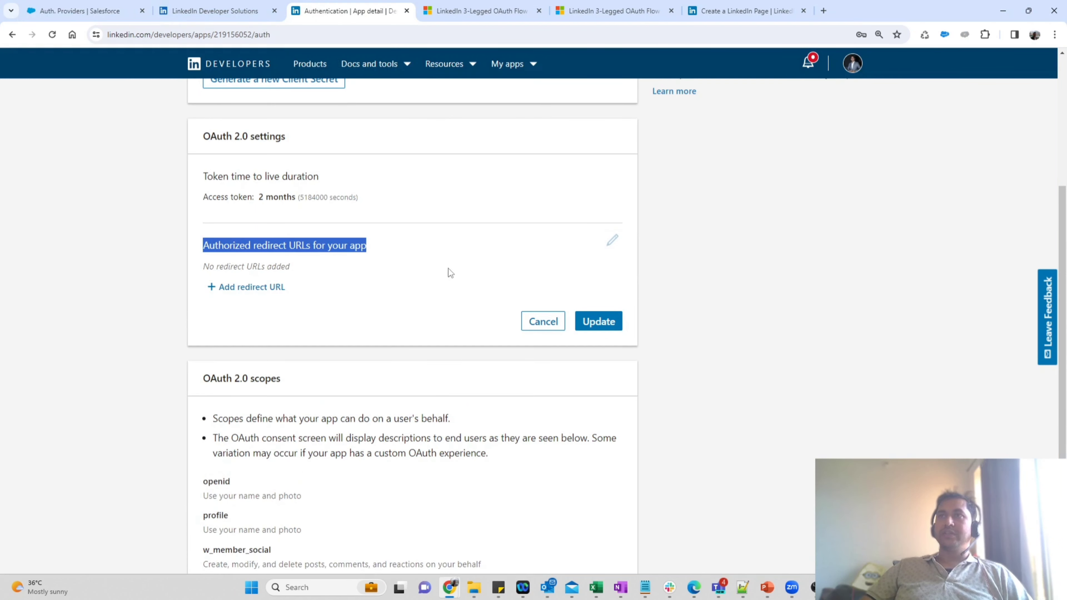
left_click(241, 287)
left_click(260, 277)
key("ctrl+v")
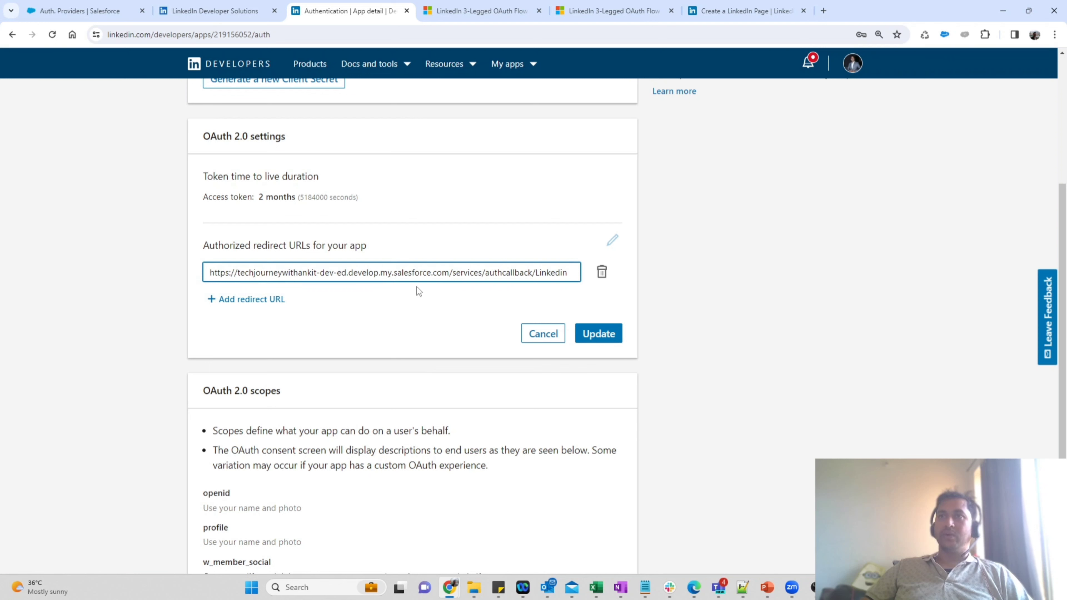
left_click(607, 338)
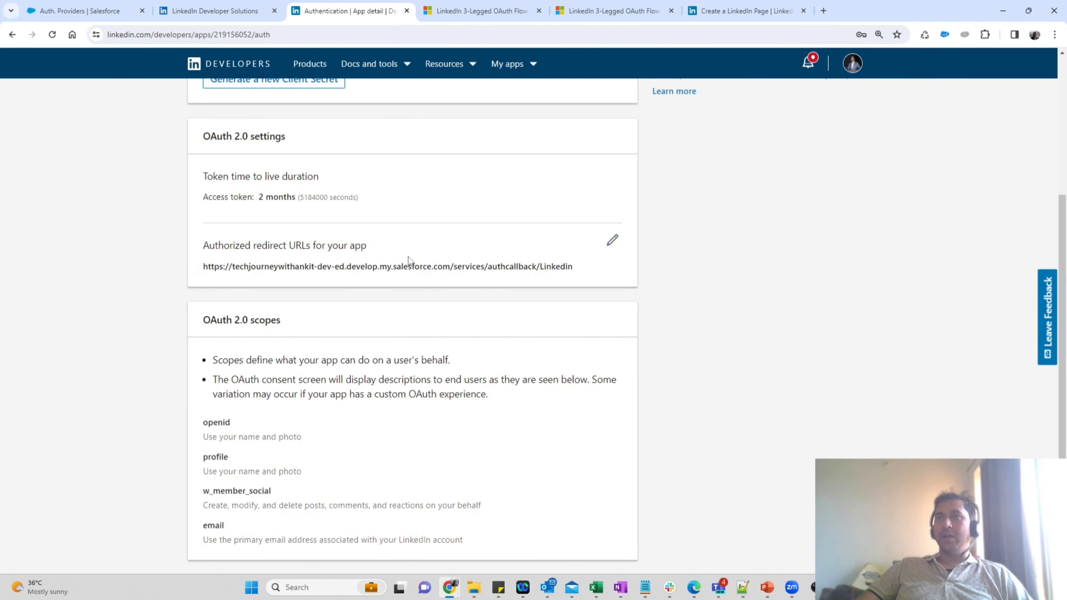
scroll(261, 295, "up", 5)
left_click(82, 10)
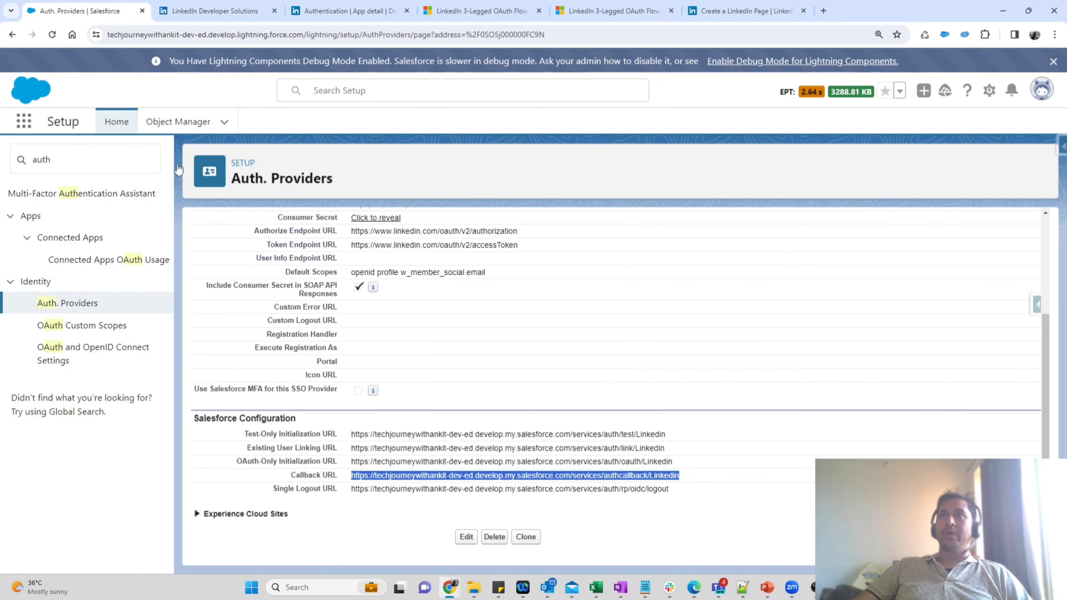
Step: Review the saved LinkedIn auth provider detail and the steps slide, then select the Quick Find text
scroll(300, 264, "up", 3)
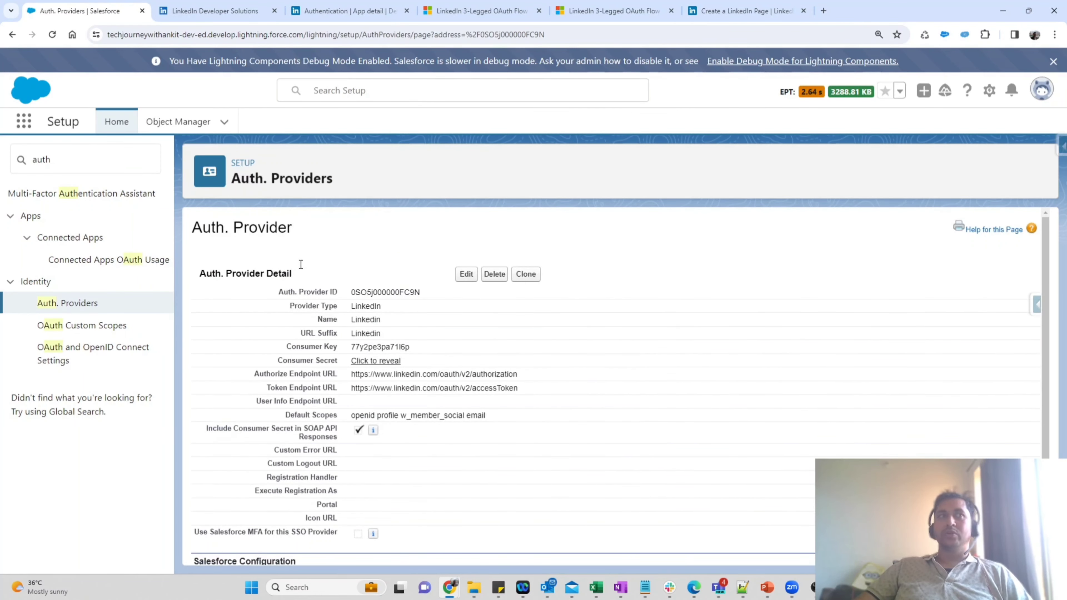
key("alt+Tab")
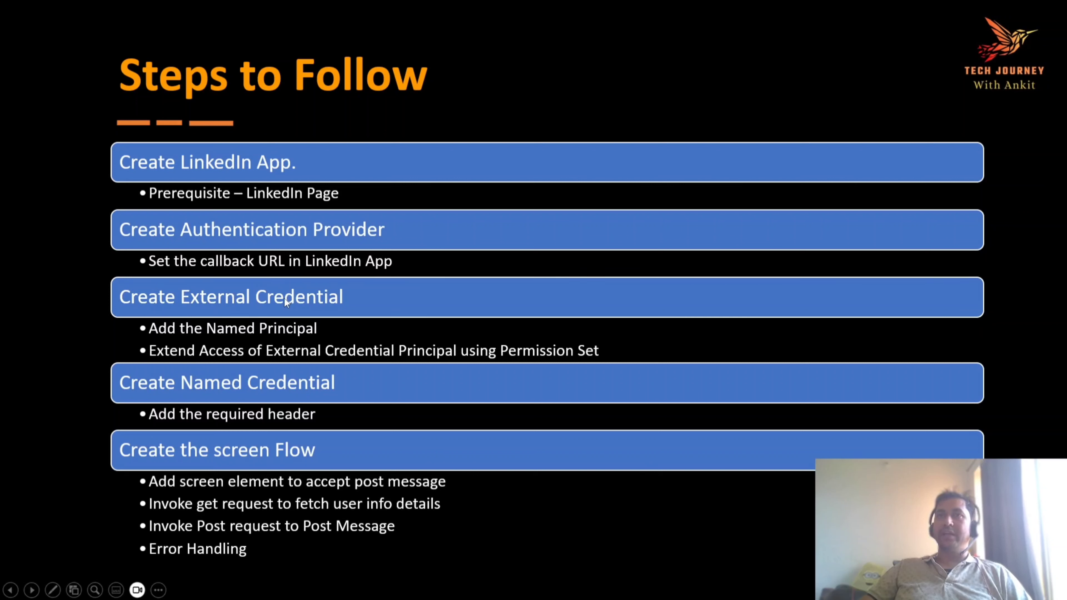
key("alt+Tab")
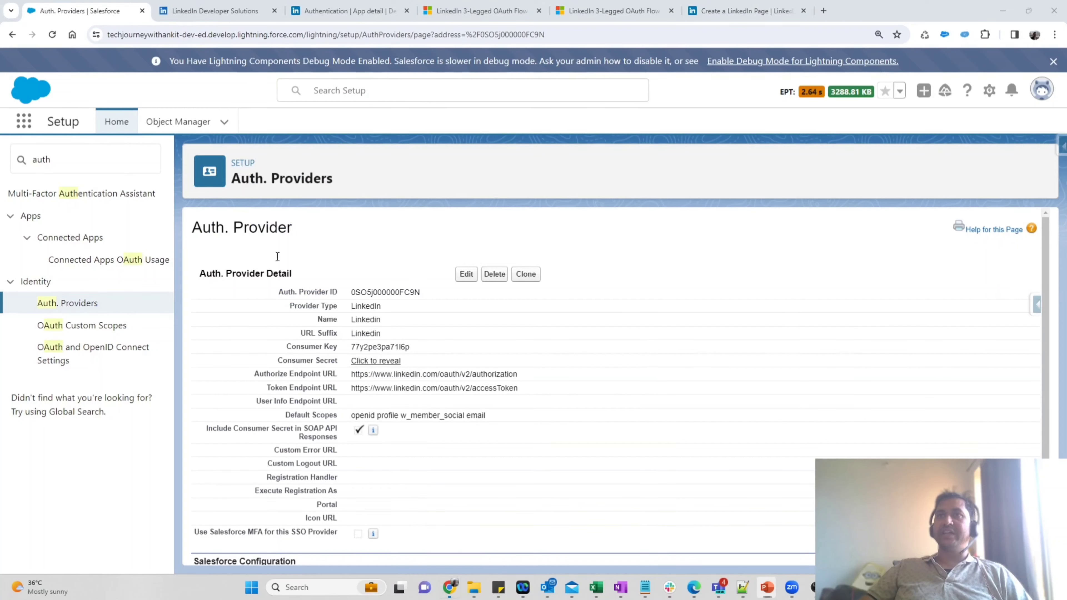
key("ctrl+a")
Step: Find Named Credentials in Setup and start a new external credential
type("Named")
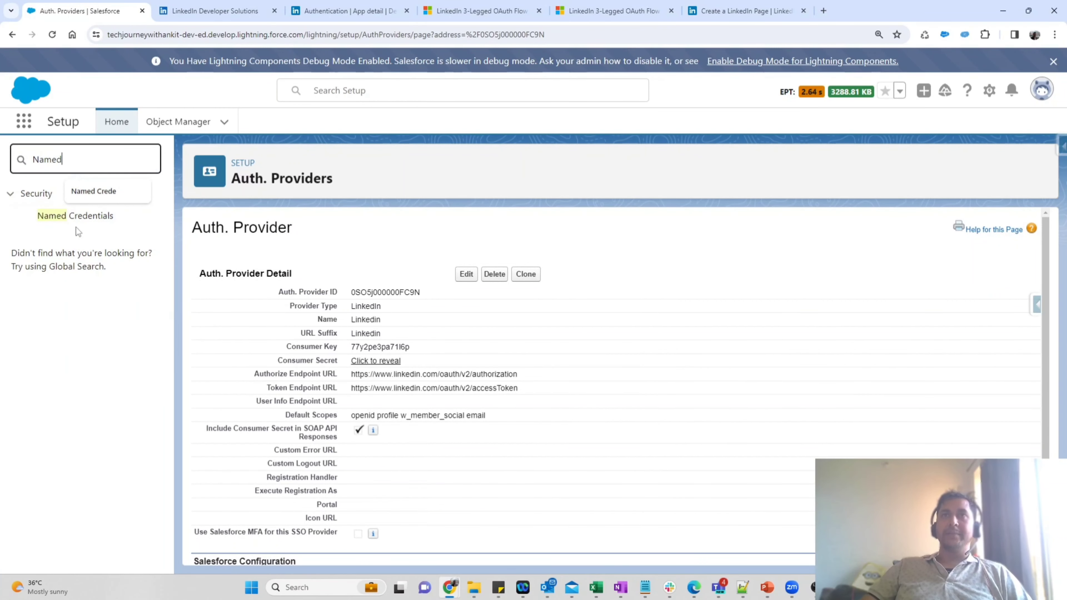
left_click(101, 218)
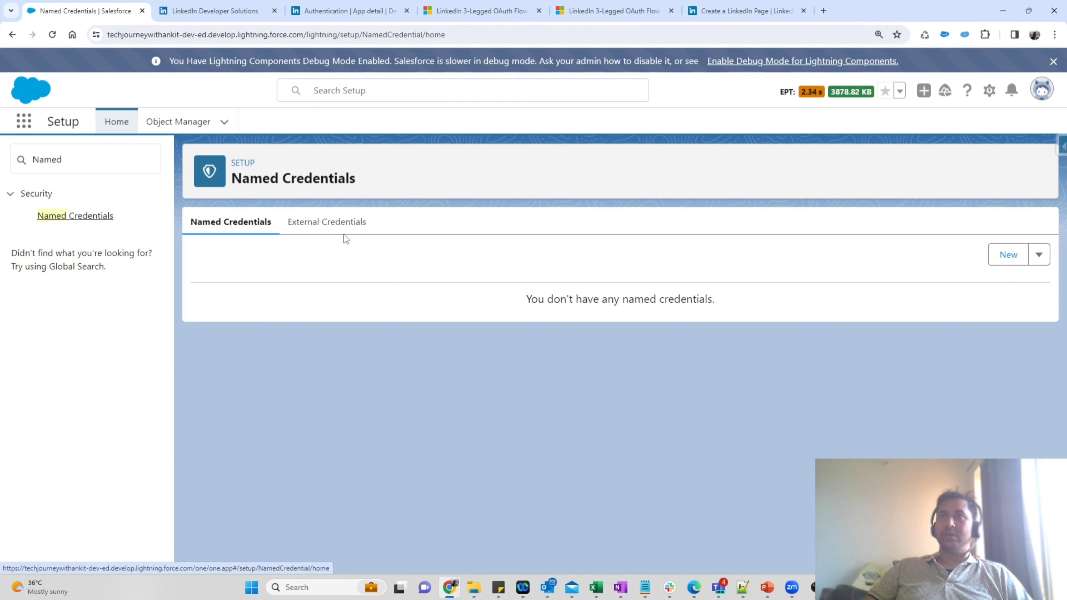
left_click(331, 225)
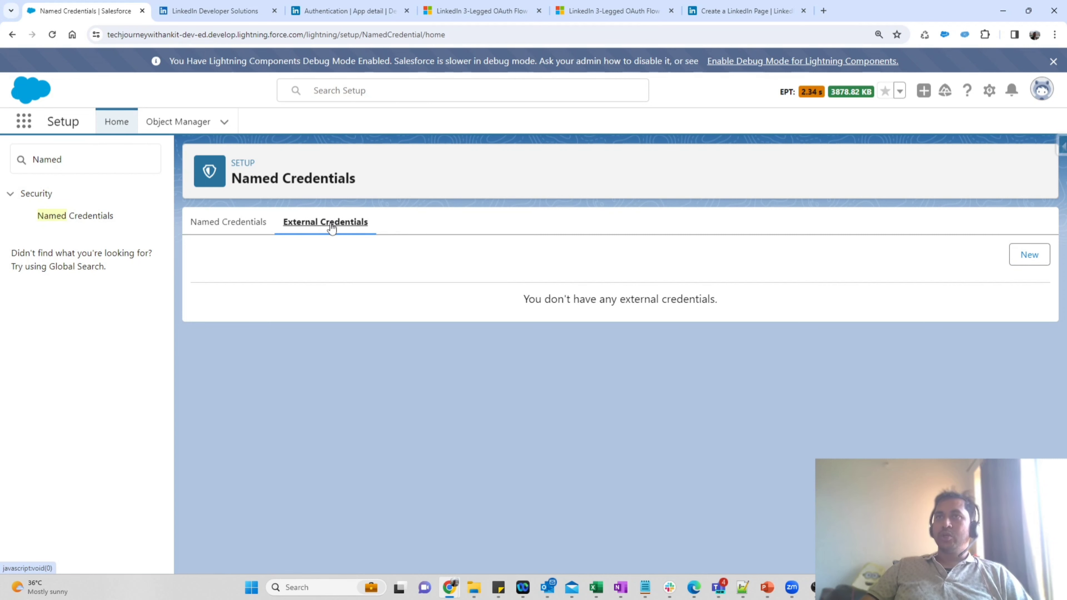
left_click(1028, 254)
Step: Enter Linkedin as the external credential's label and name
left_click(322, 301)
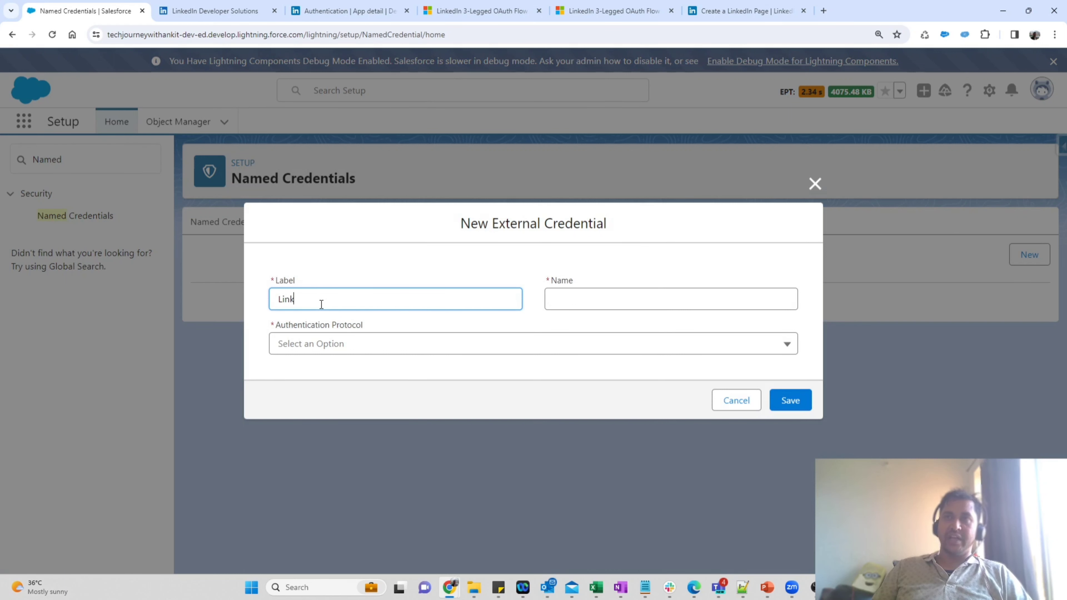
type("LinkedIn")
key("Tab")
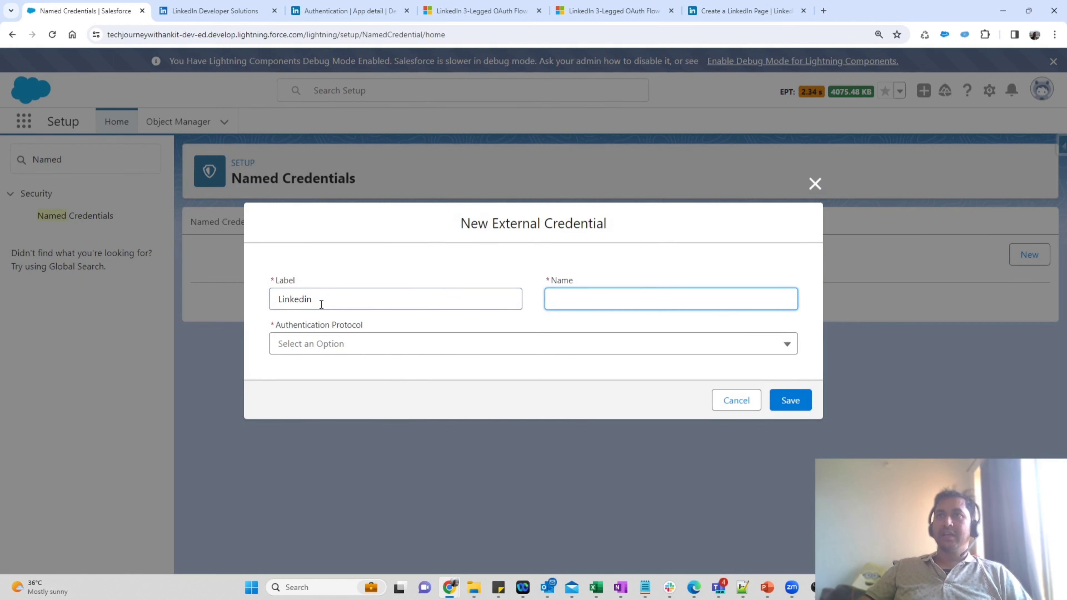
left_click(299, 295)
key("ctrl+a")
key("ctrl+c")
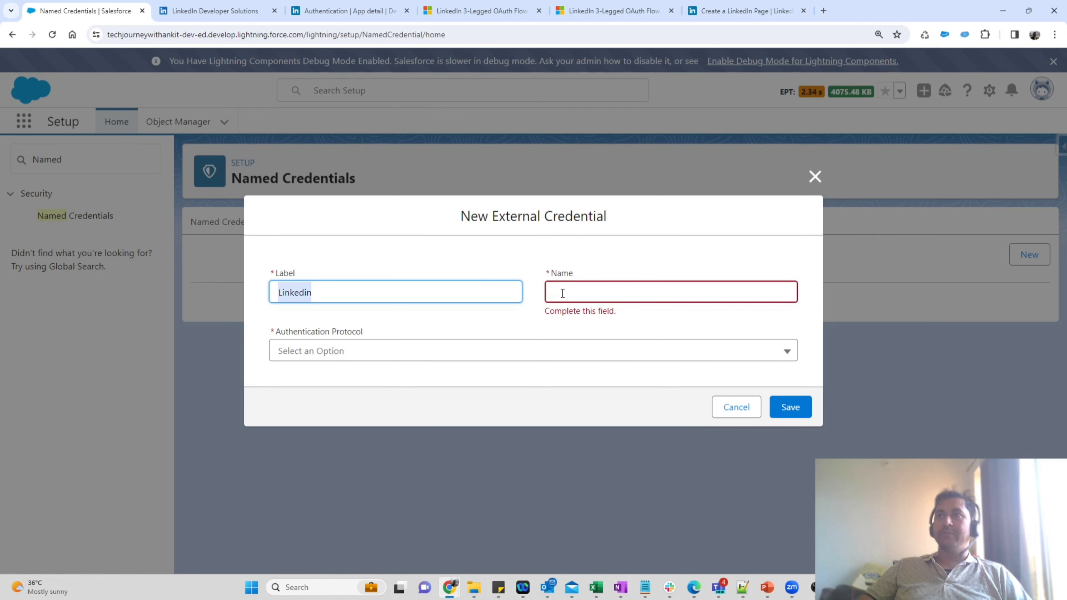
left_click(555, 290)
key("ctrl+v")
key("Tab")
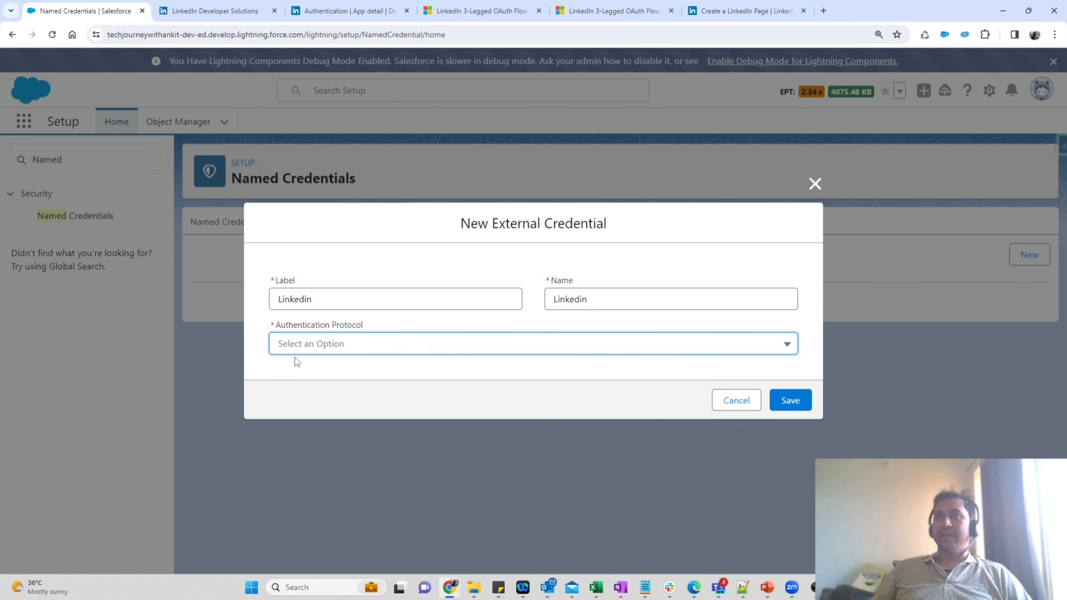
Step: Choose OAuth 2.0 as the protocol and Linkedin as the authentication provider
left_click(322, 343)
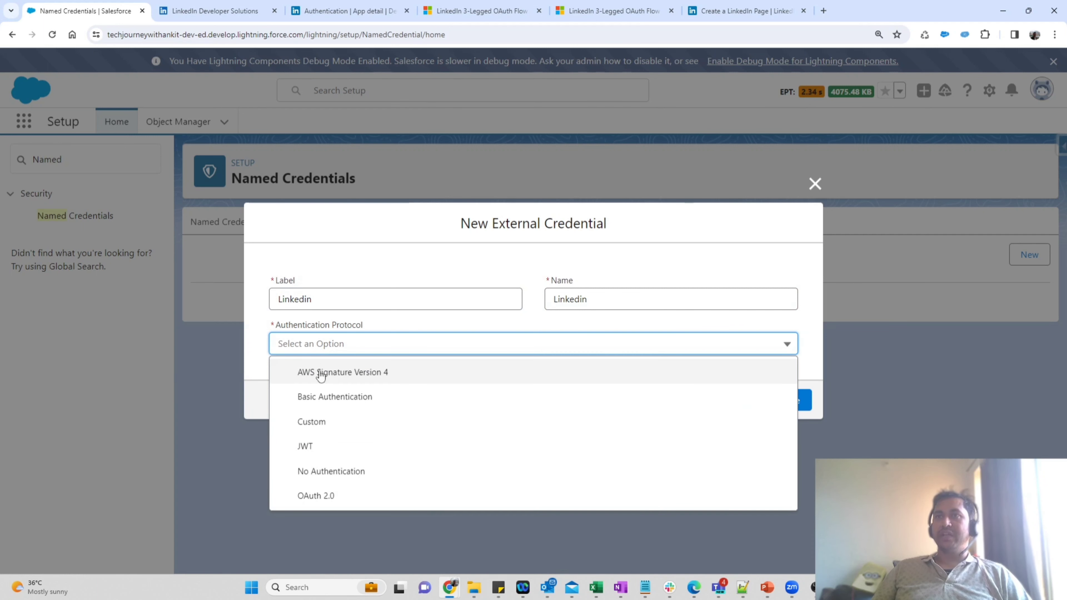
left_click(318, 498)
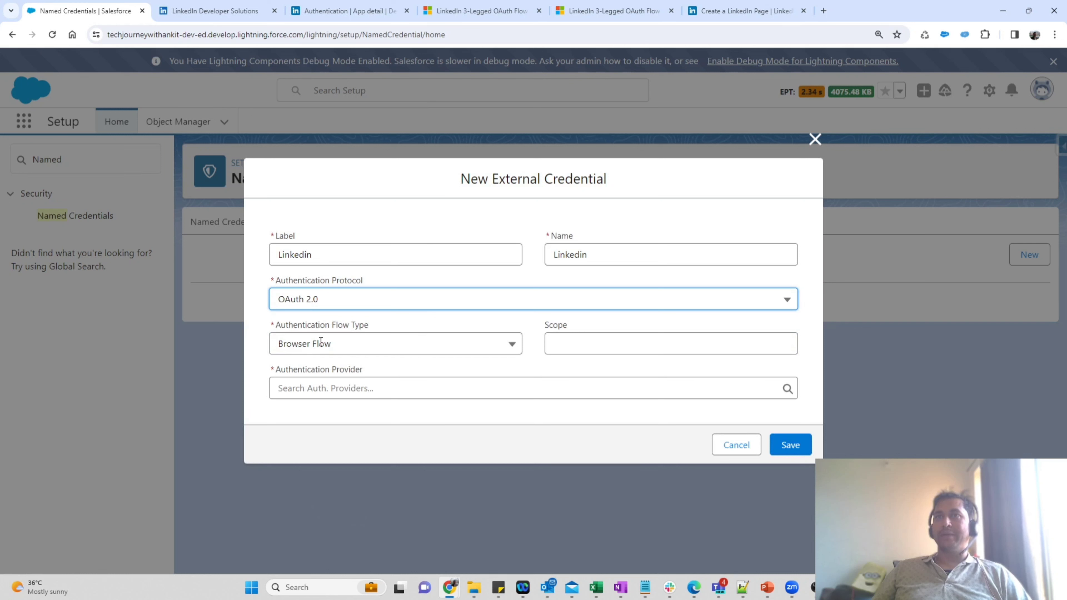
left_click(344, 387)
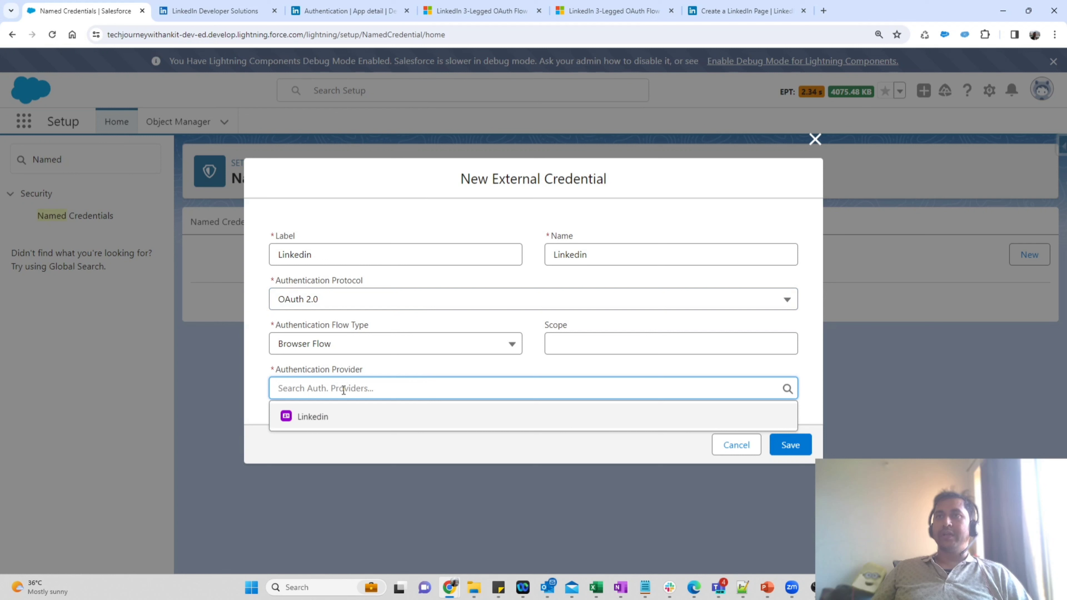
left_click(364, 417)
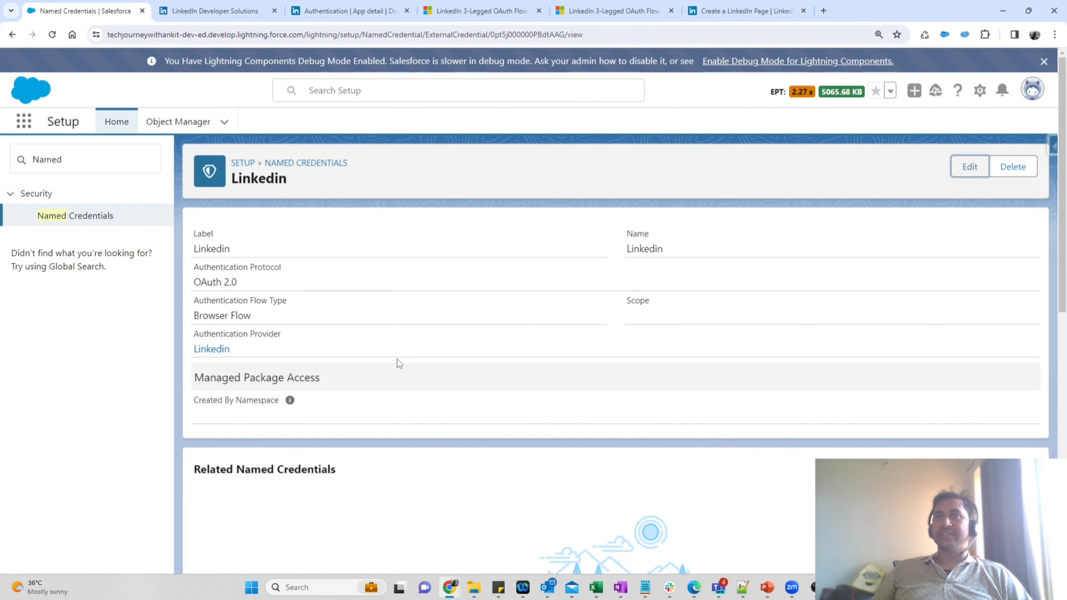
Step: Scroll to the Principals section and start a new principal
scroll(400, 372, "down", 5)
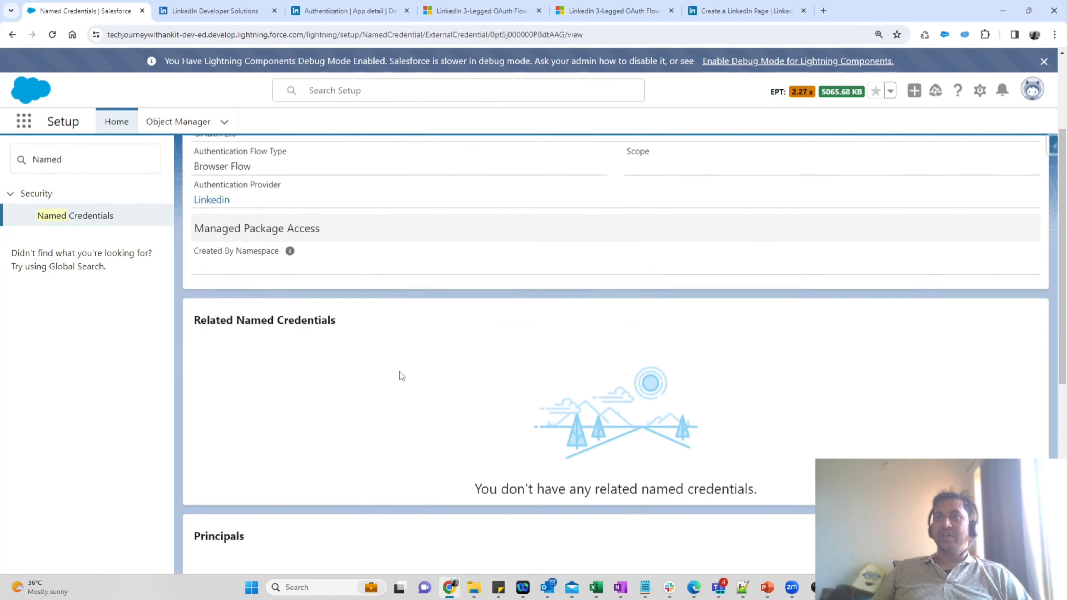
scroll(400, 371, "down", 3)
left_click_drag(245, 412, 196, 404)
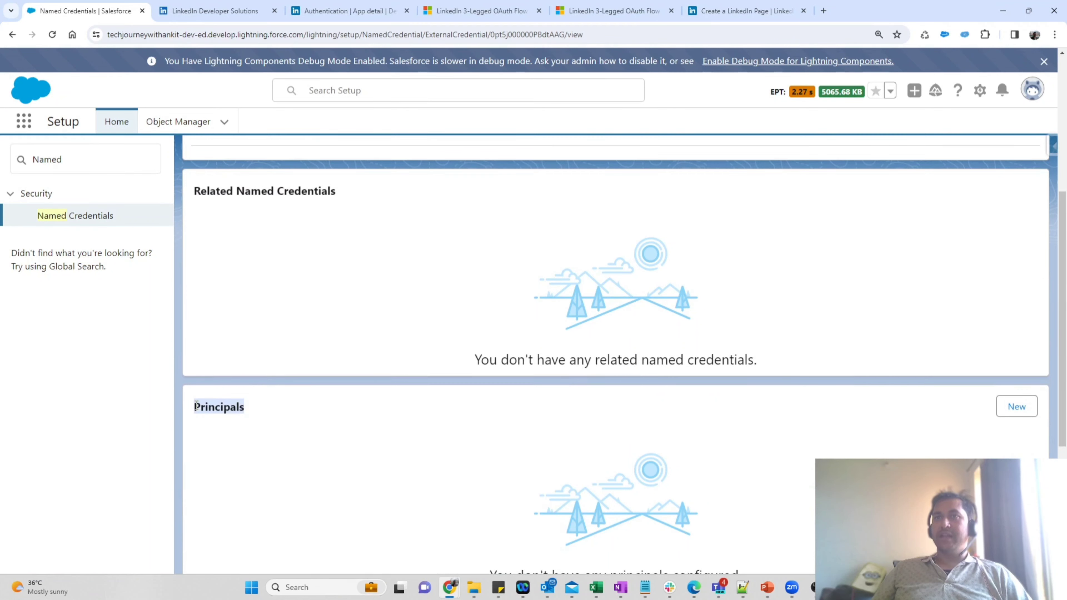
left_click(412, 399)
left_click(1017, 406)
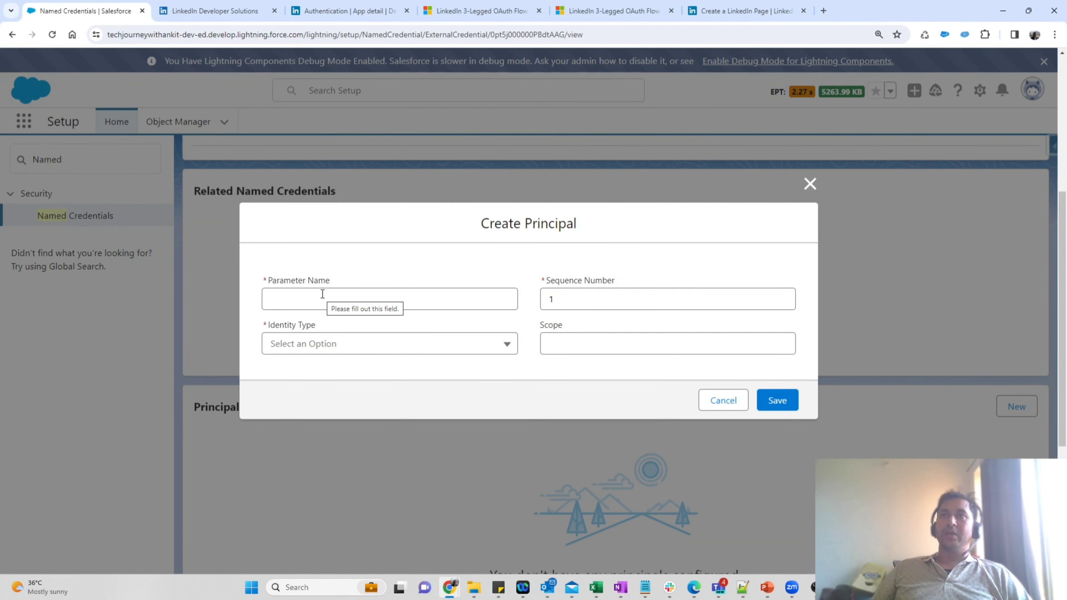
Step: Save a principal named Admin with identity type Named Principal
left_click(322, 294)
type("Ad")
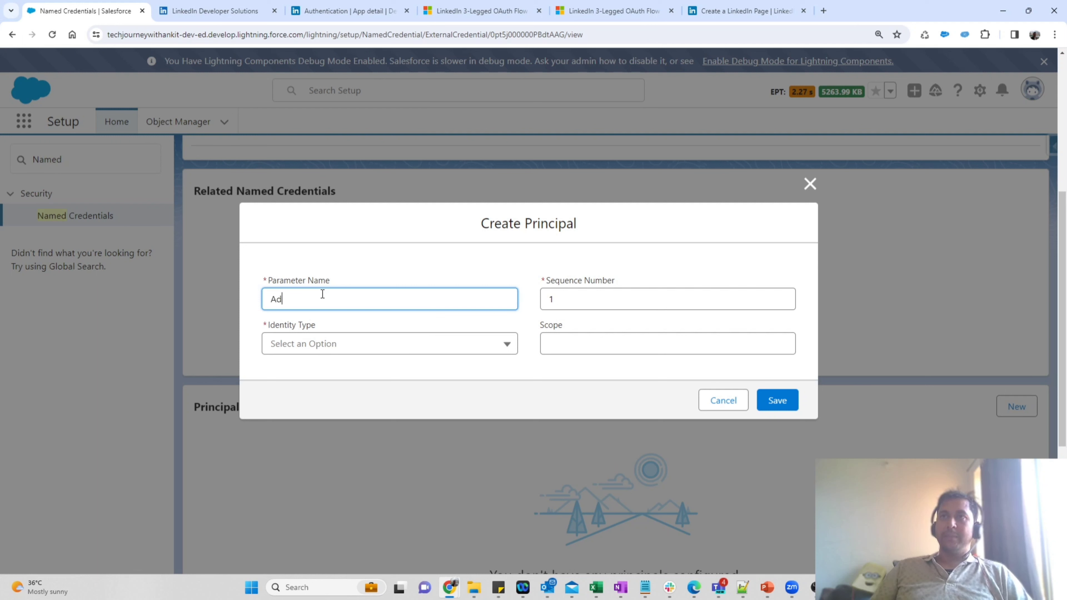
type("min")
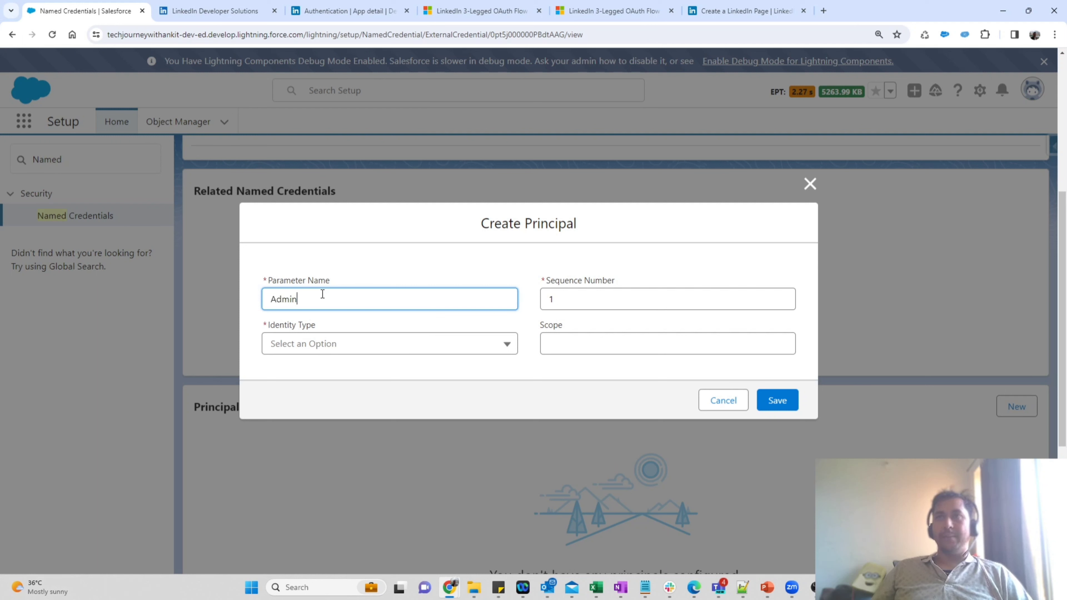
key("Tab")
key("Tab")
left_click(371, 338)
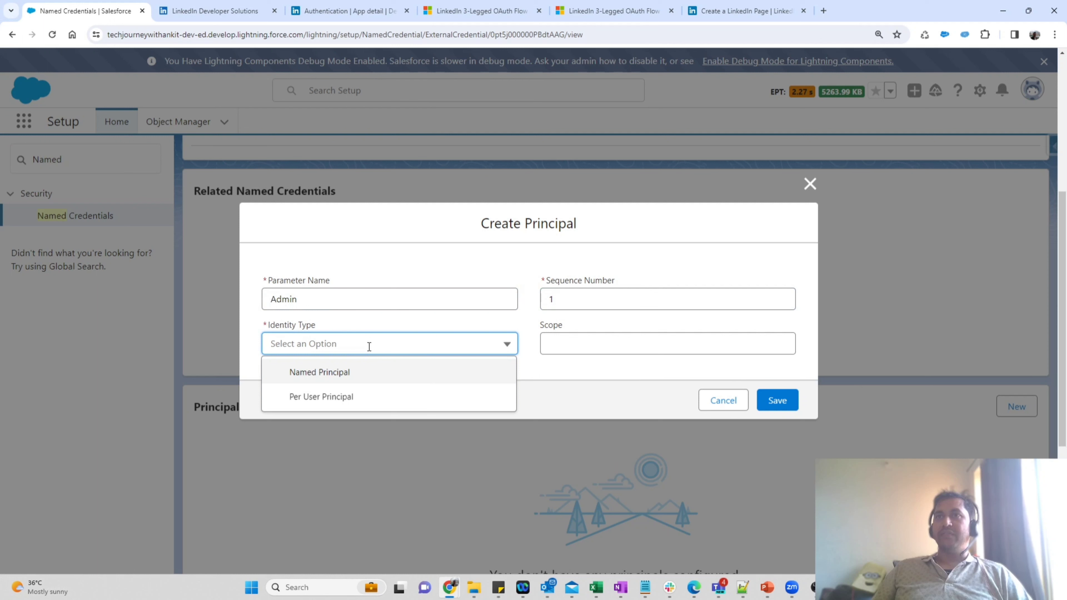
left_click(322, 374)
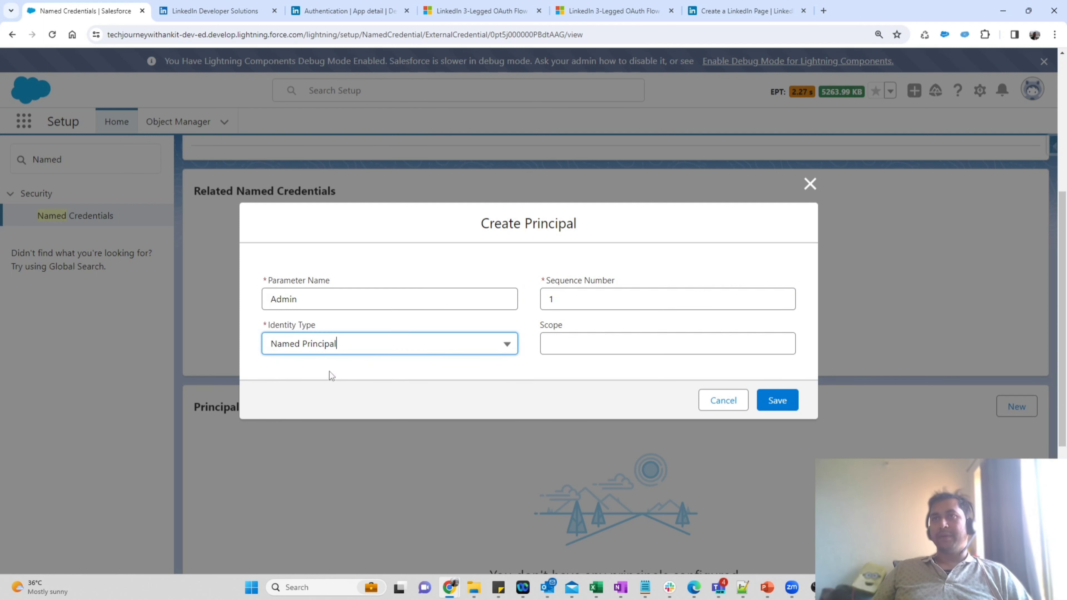
left_click(792, 404)
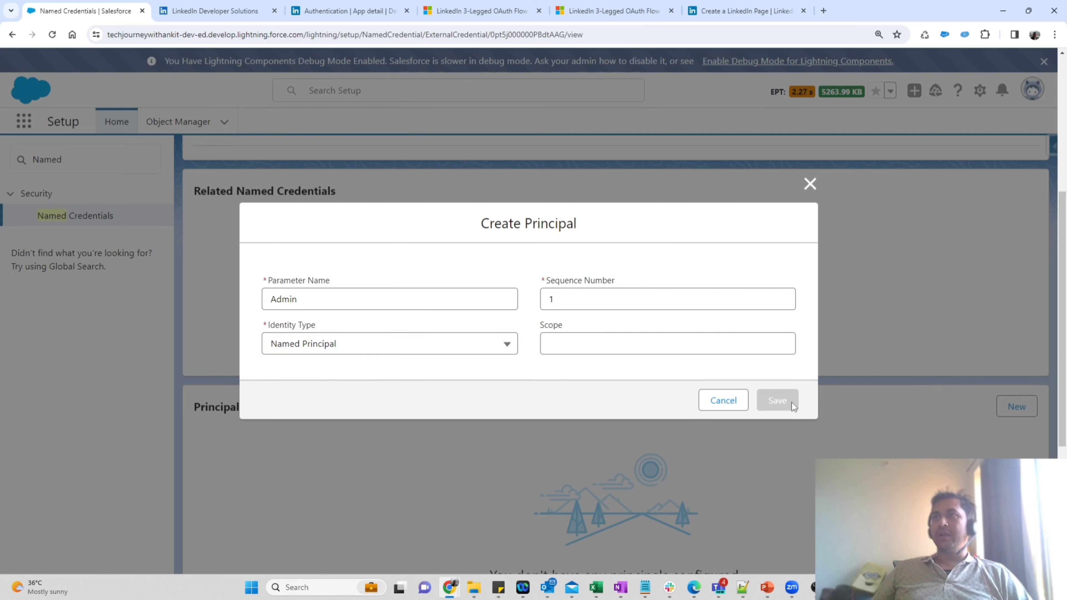
scroll(684, 448, "down", 5)
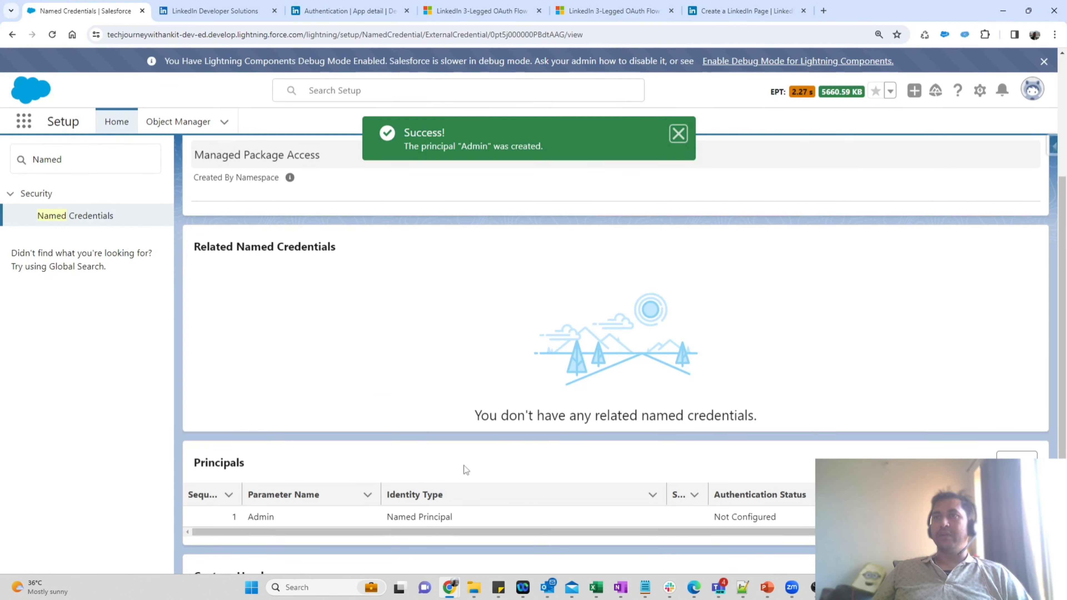
scroll(268, 361, "up", 5)
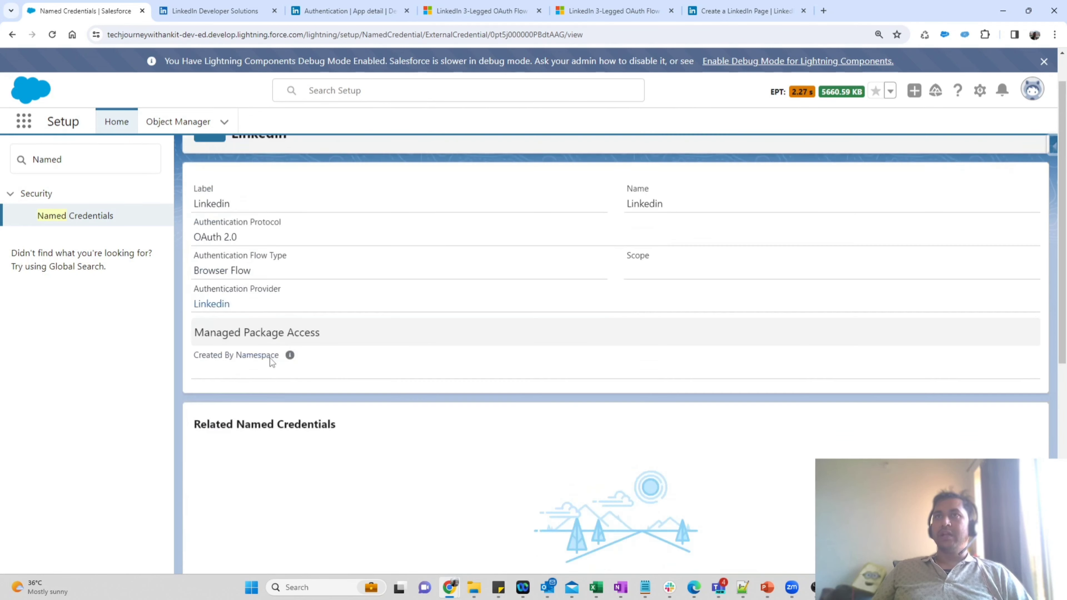
left_click(89, 165)
Step: Create and save permission set 'Linkedin Callout Access' with API name Linkedin_Callout_Access
key("ctrl+a")
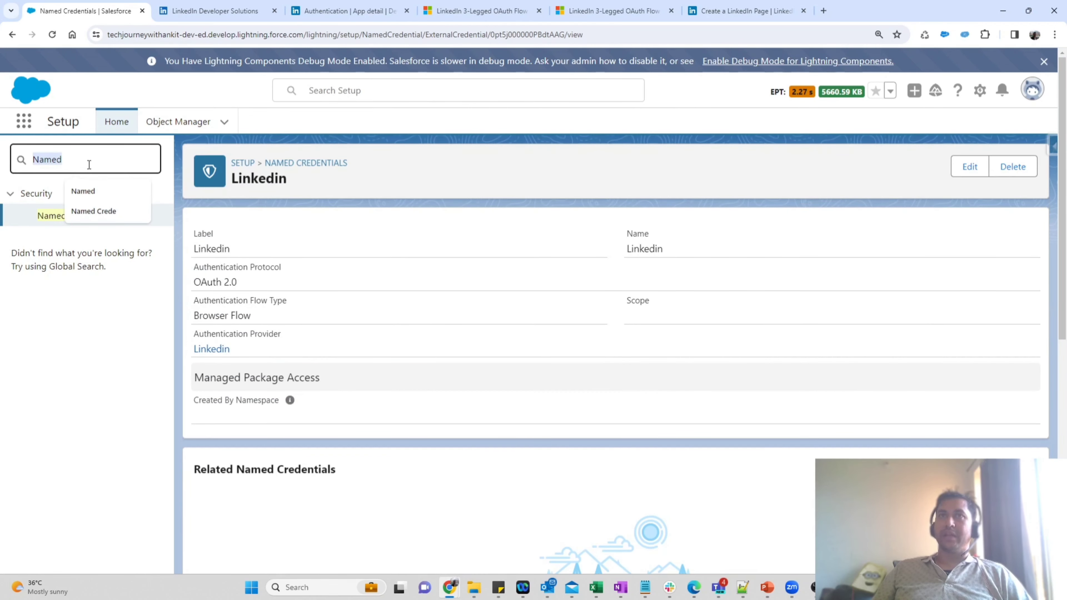
type("Pe")
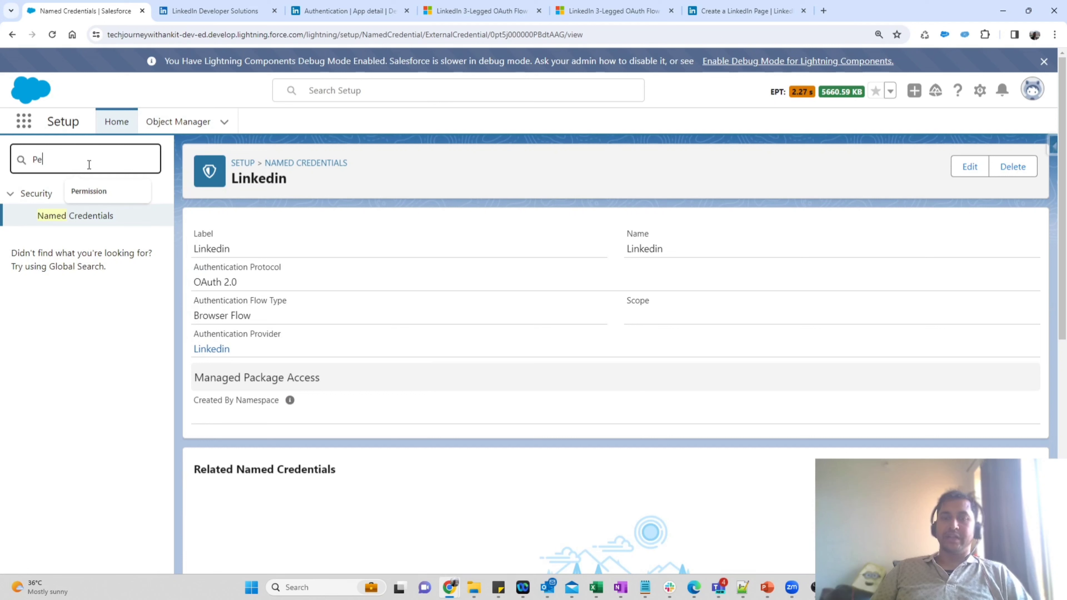
type("rmi")
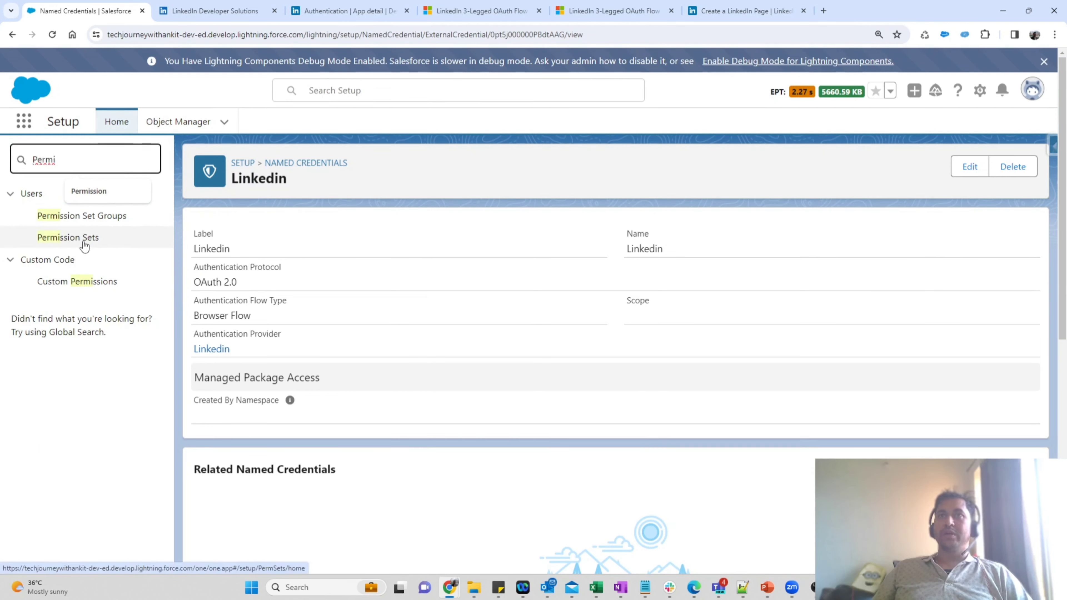
left_click(72, 246)
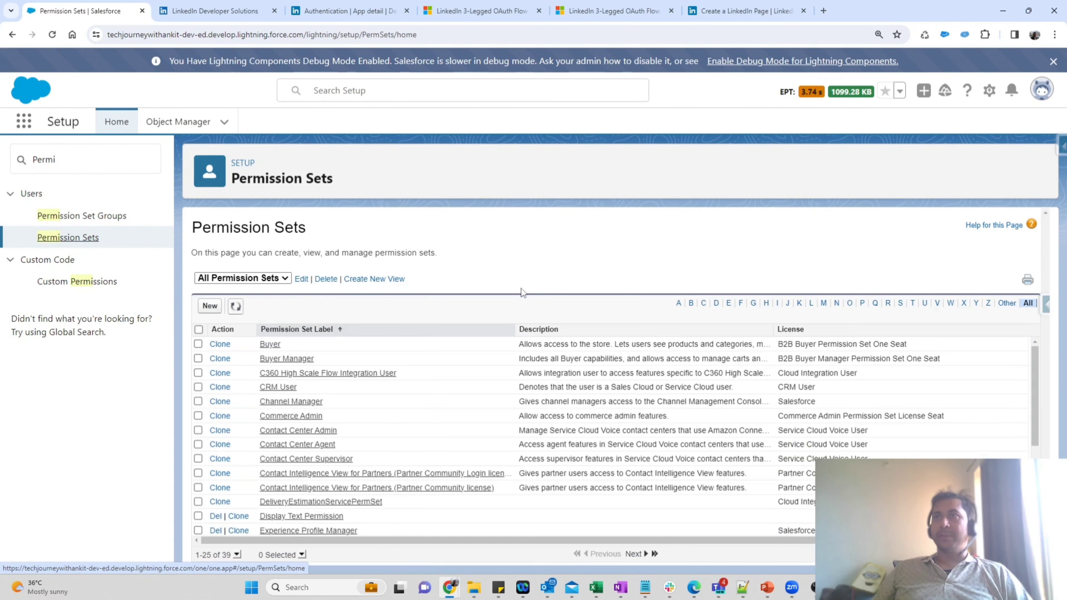
left_click(204, 306)
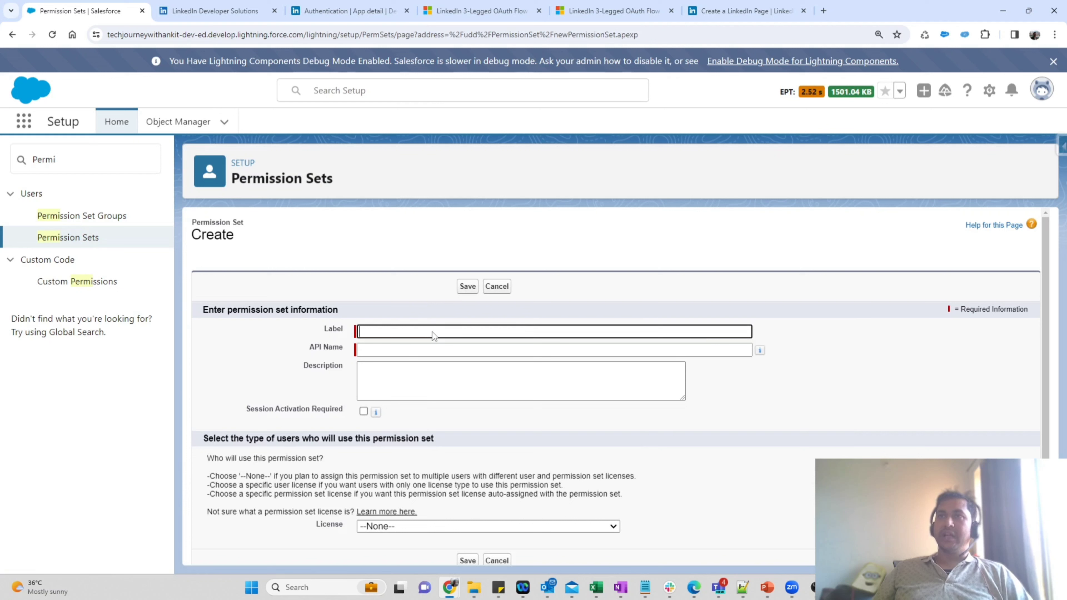
left_click(421, 328)
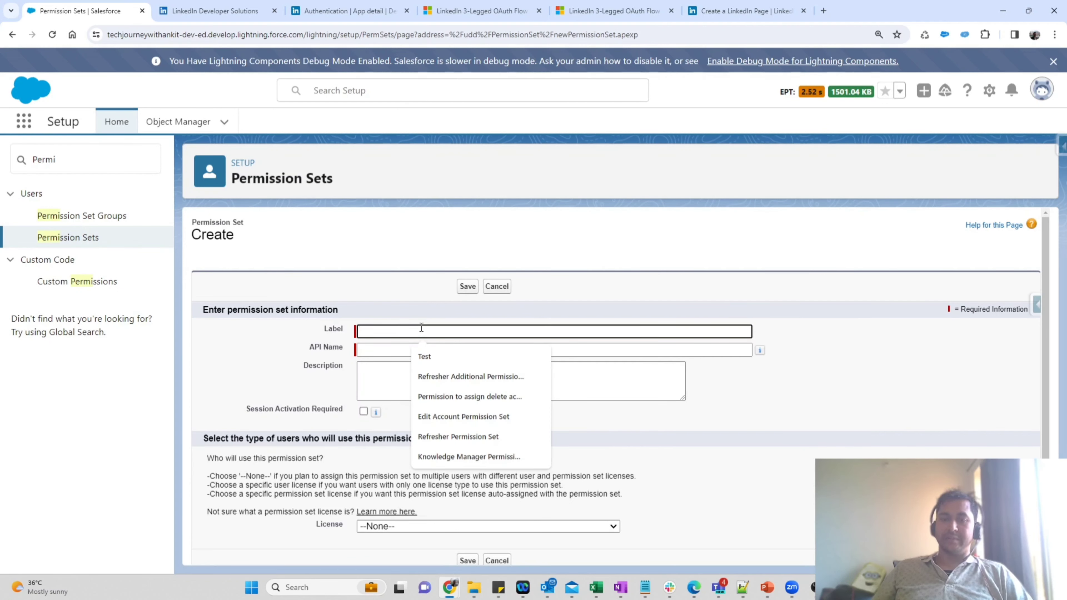
type("Linkedin ")
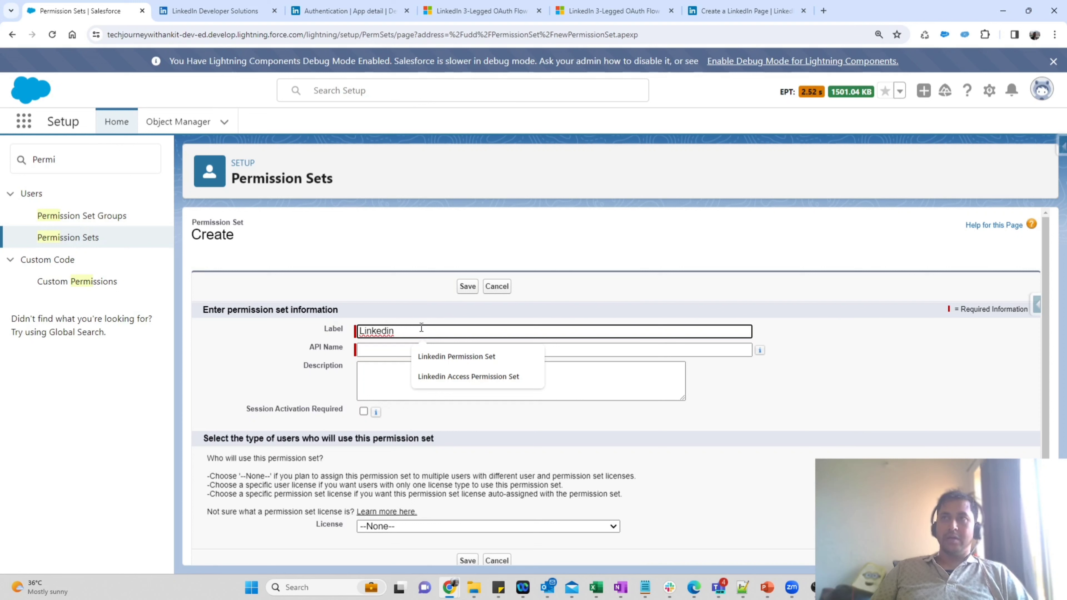
type("Cal")
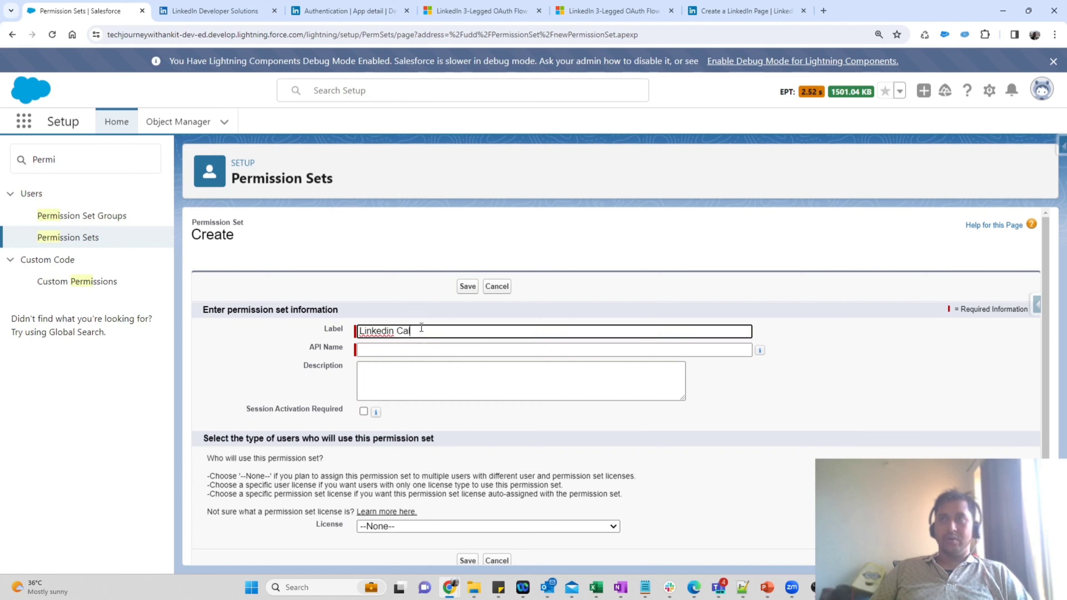
type("lout Access")
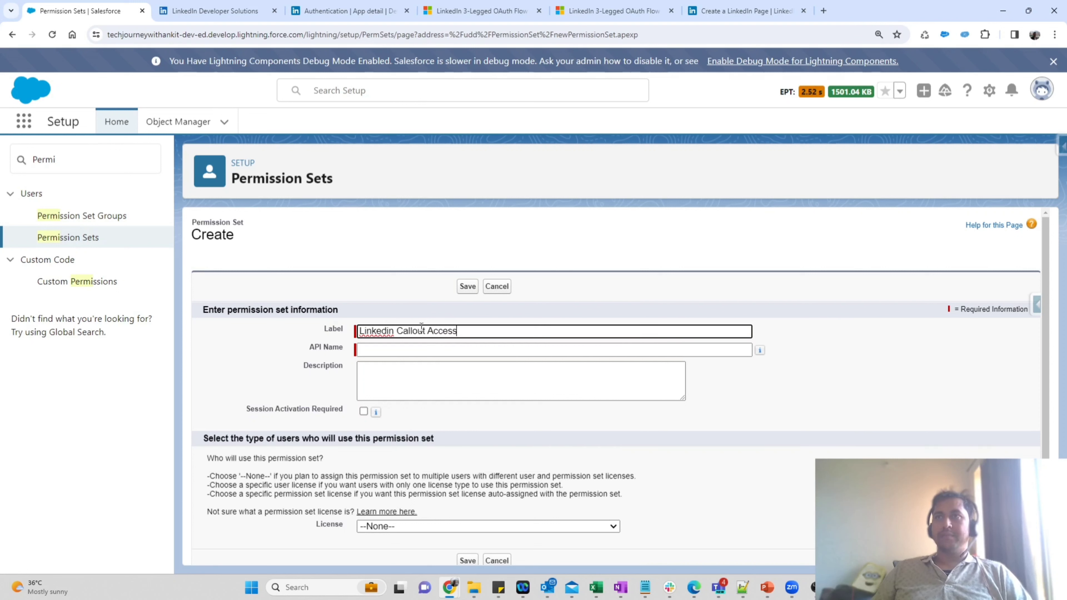
key("Tab")
scroll(432, 463, "down", 1)
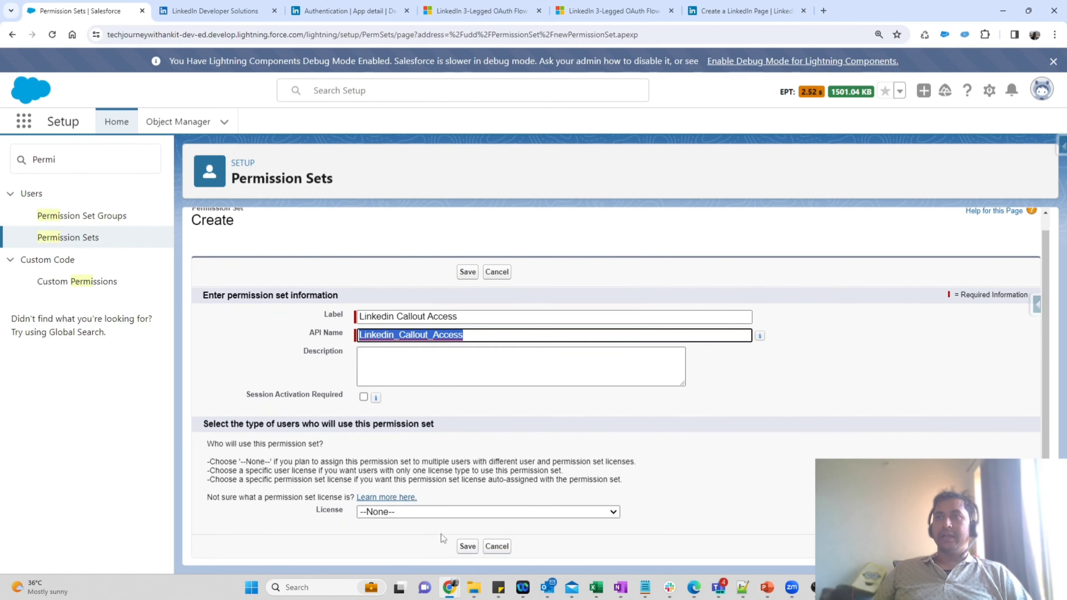
left_click(466, 548)
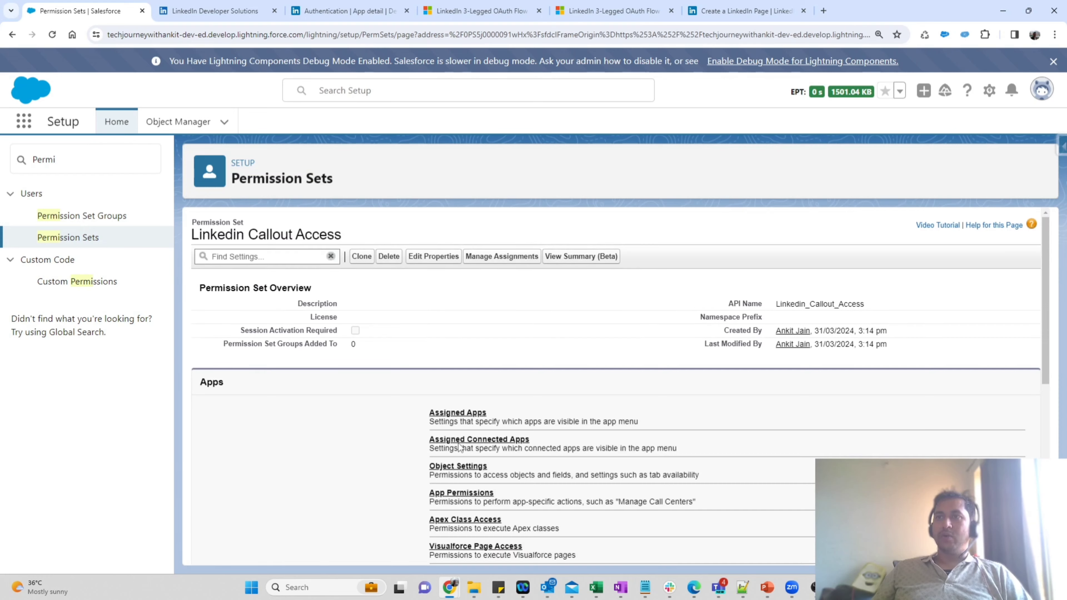
Step: Enable the Linkedin - Admin principal under External Credential Principal Access, then view assignments
scroll(456, 450, "down", 3)
scroll(455, 458, "down", 4)
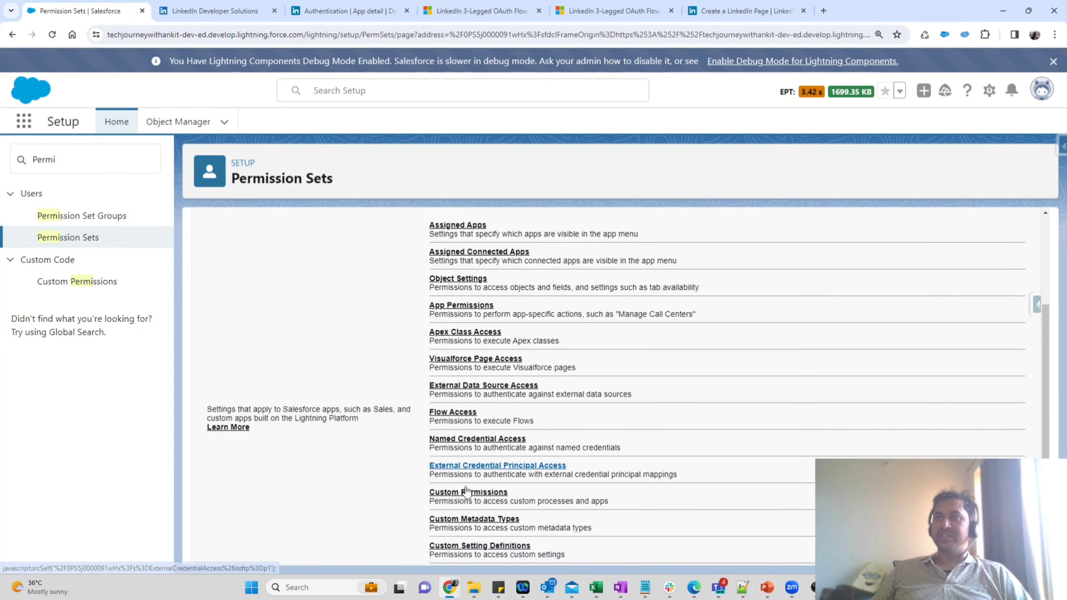
left_click_drag(422, 380, 659, 374)
left_click(659, 374)
left_click(530, 376)
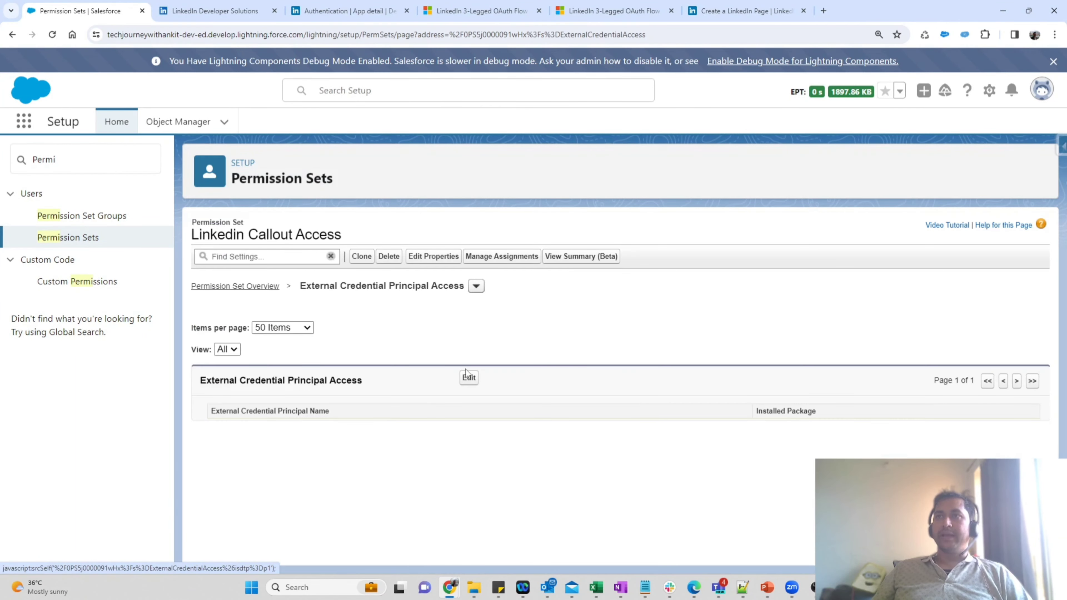
left_click(466, 376)
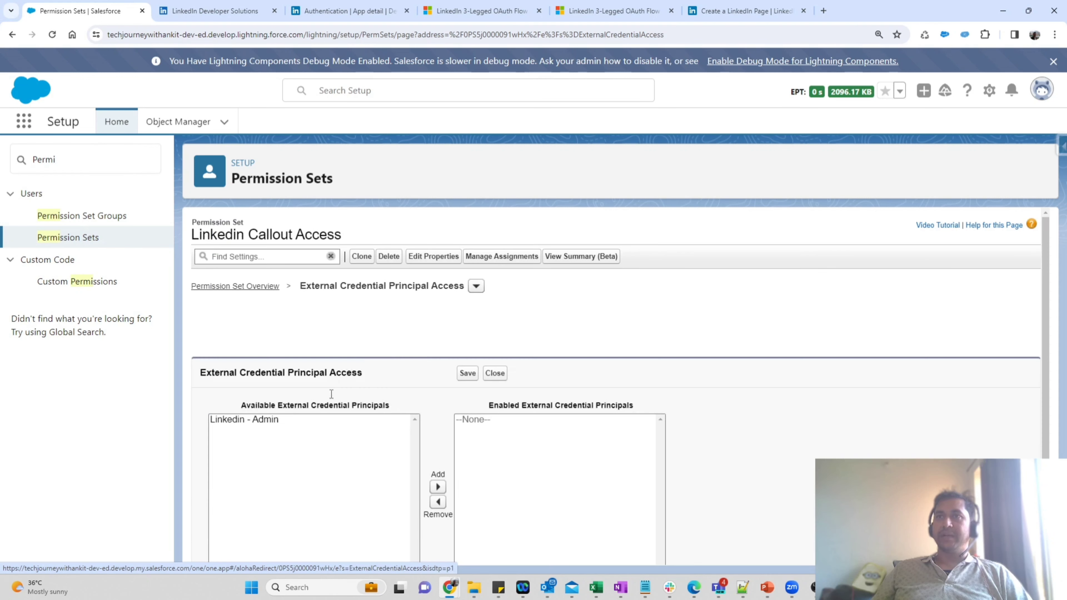
left_click(248, 419)
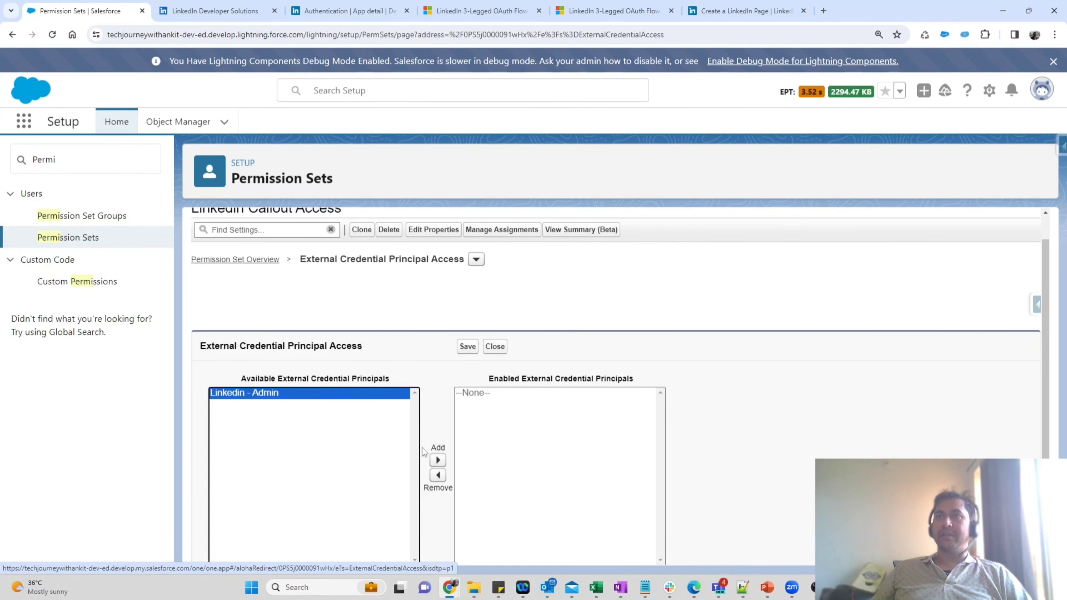
left_click(438, 460)
left_click(469, 347)
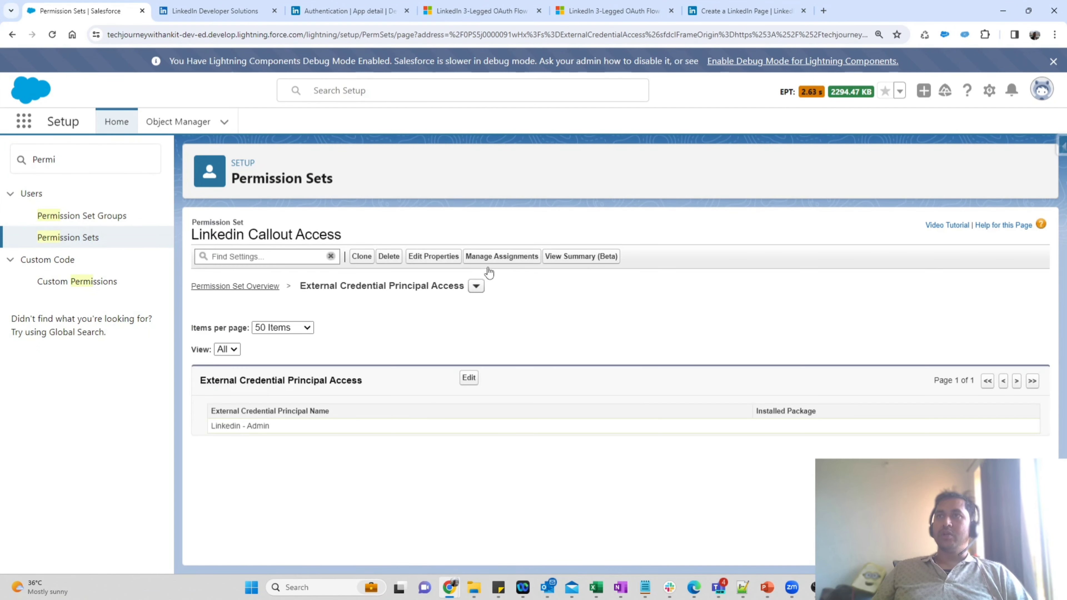
left_click(495, 257)
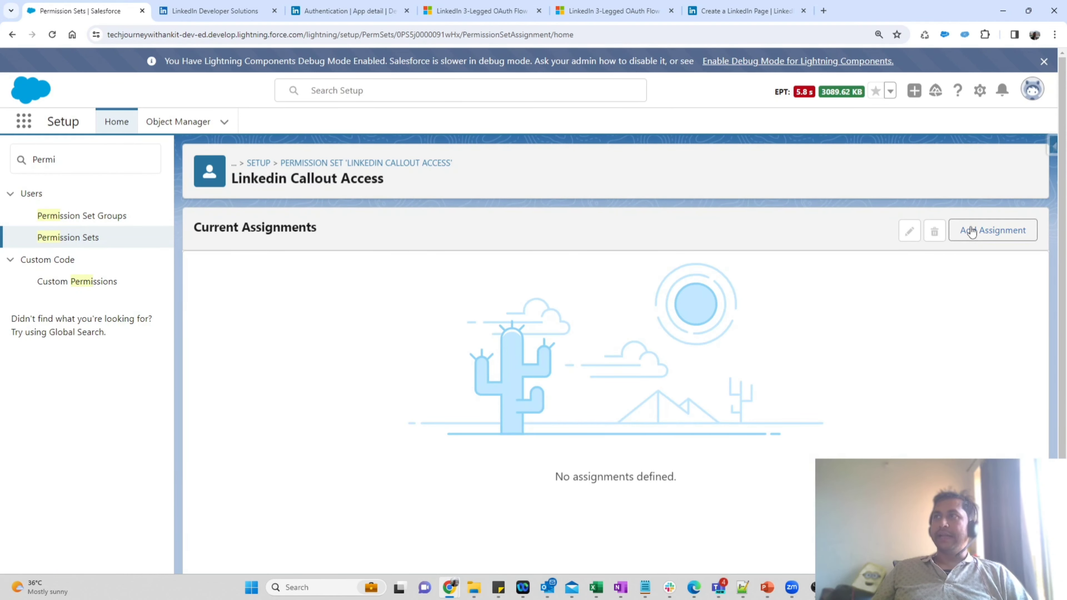
Step: Assign the permission set to the admin user with no expiration date, then check the steps slide
left_click(971, 232)
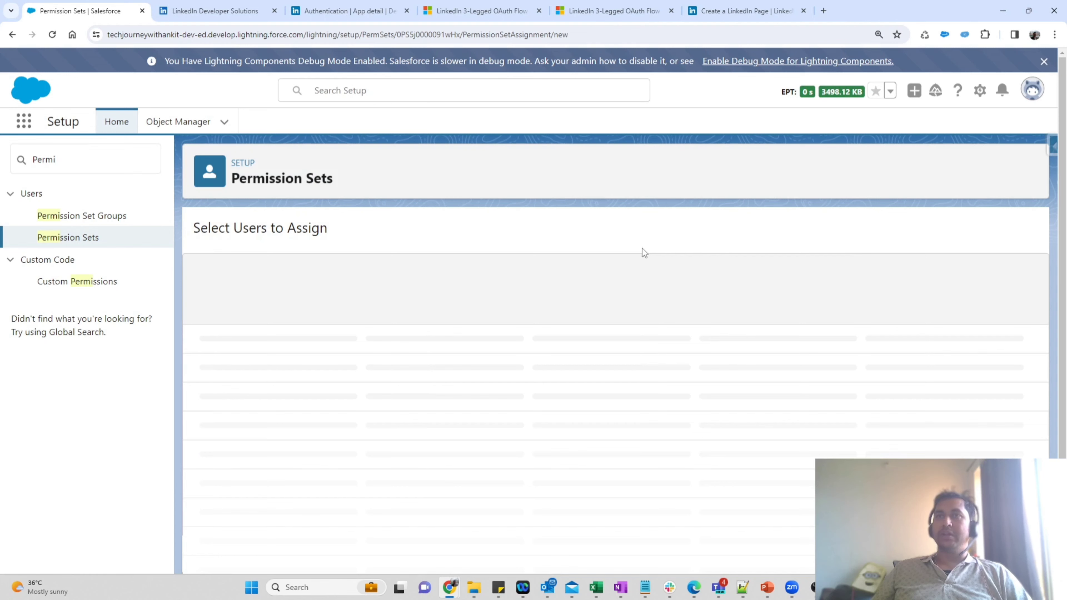
left_click(205, 363)
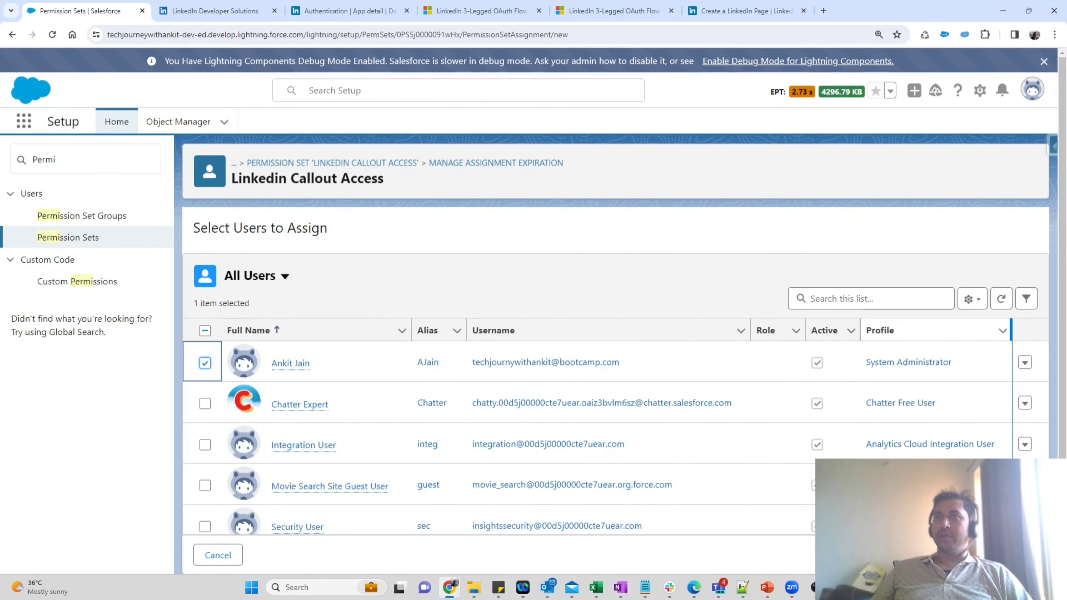
left_click(1020, 555)
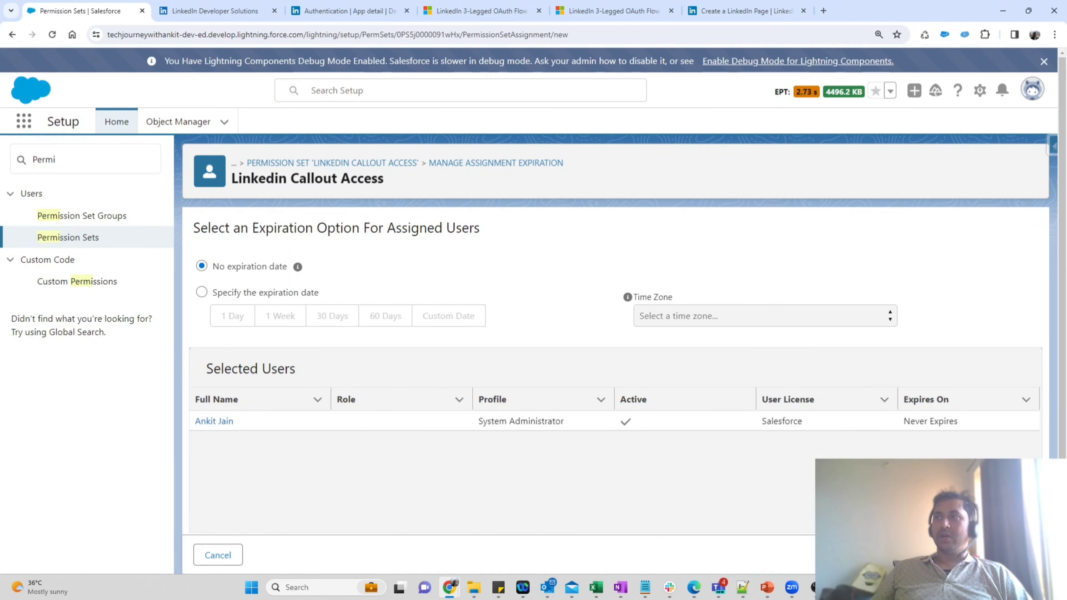
left_click(1017, 555)
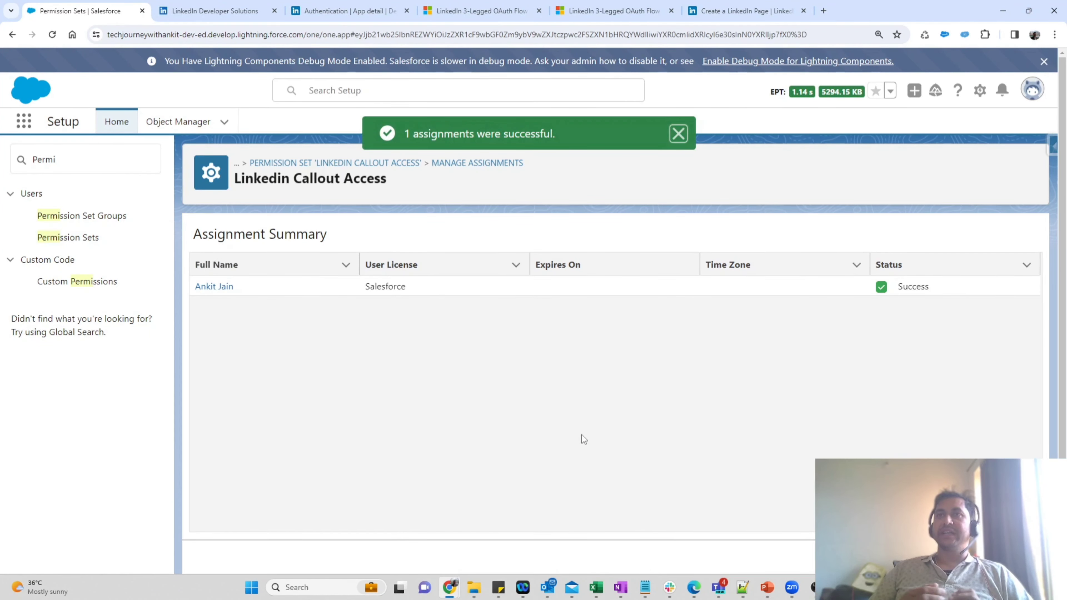
key("alt+Tab")
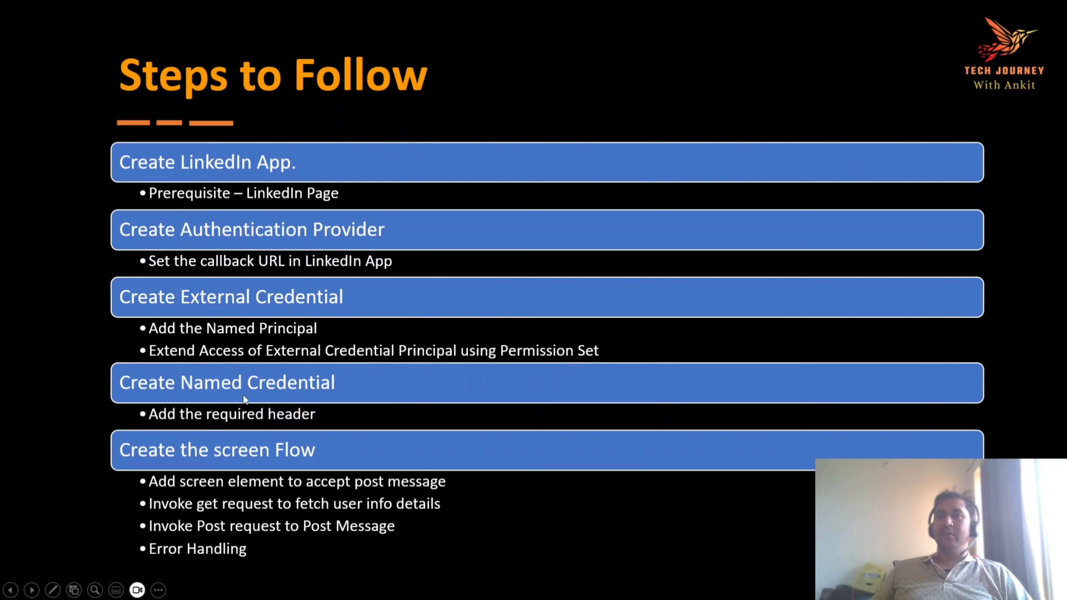
key("alt+Tab")
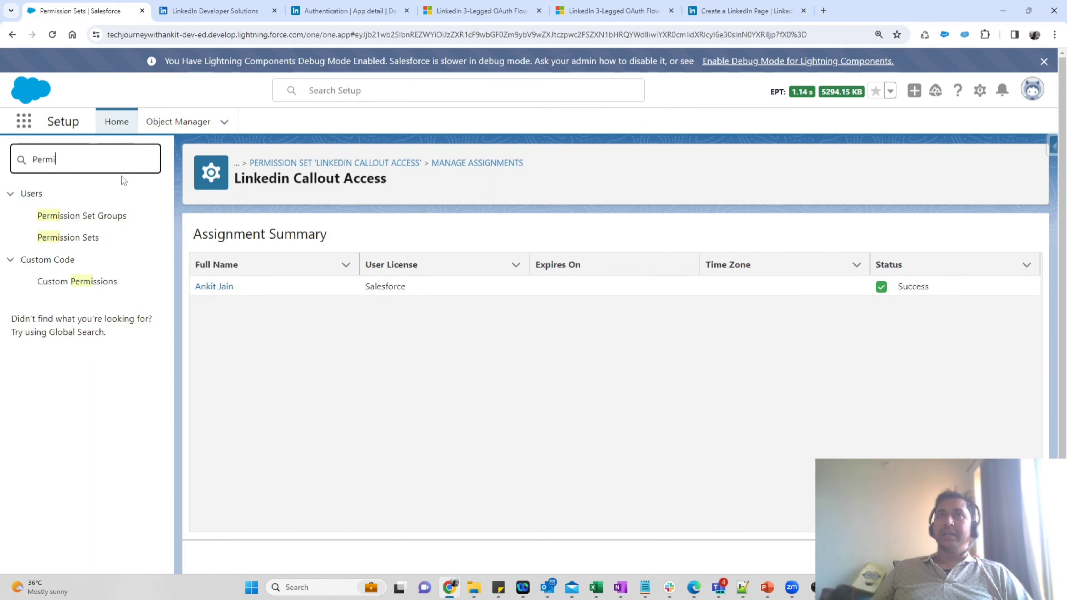
Step: Search Setup for 'Named' and start a new named credential
left_click(114, 162)
key("ctrl+a")
type("Named")
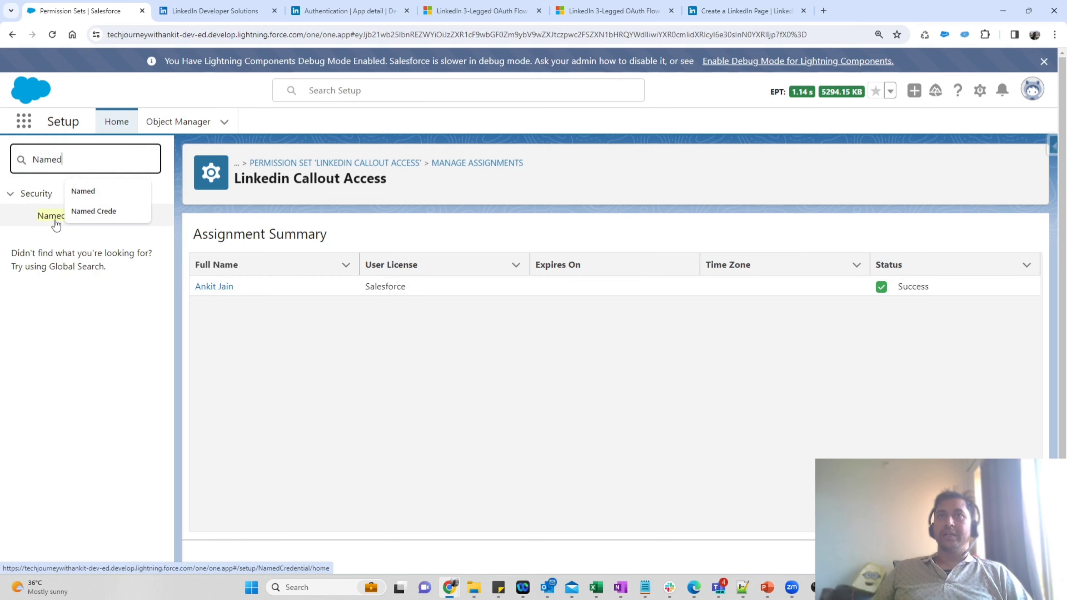
left_click(54, 216)
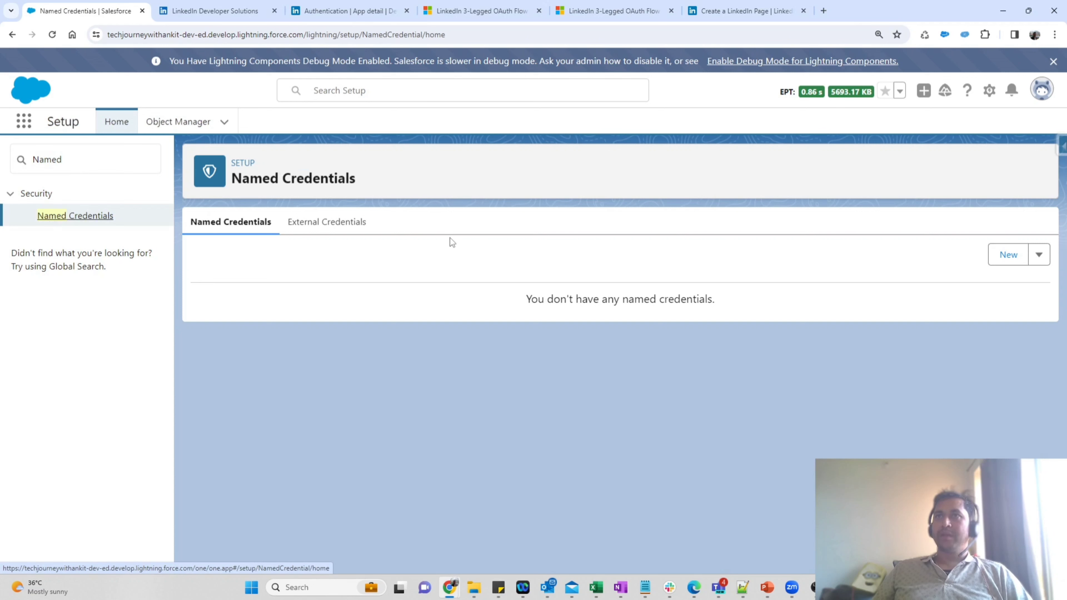
left_click(1004, 260)
Step: Enter Linkedin as the named credential's label and name, then bring up the LinkedIn OAuth docs
left_click(300, 187)
type("Linked")
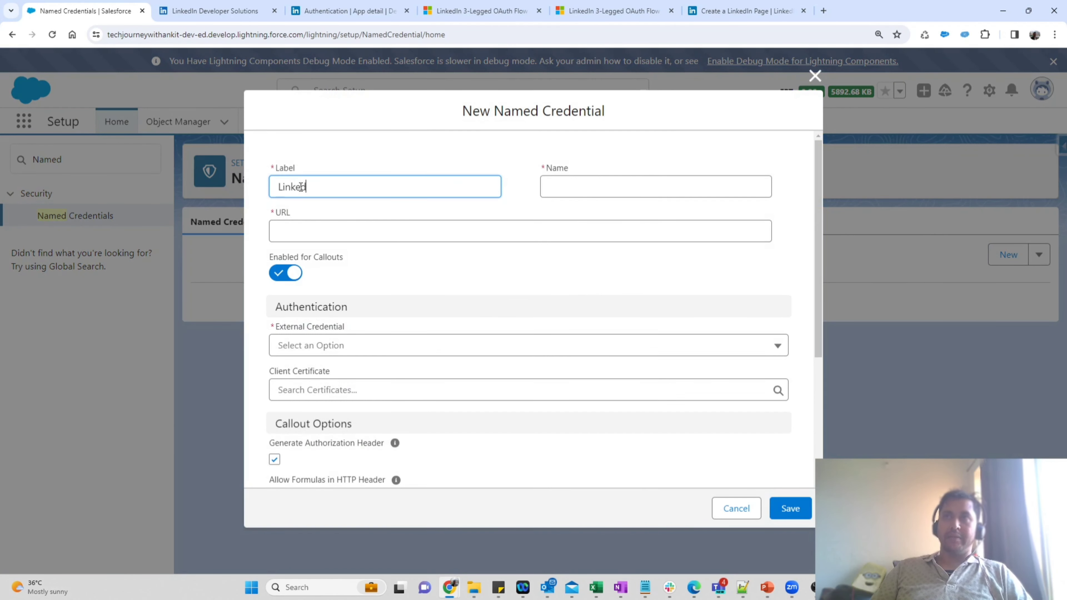
type("In")
key("Tab")
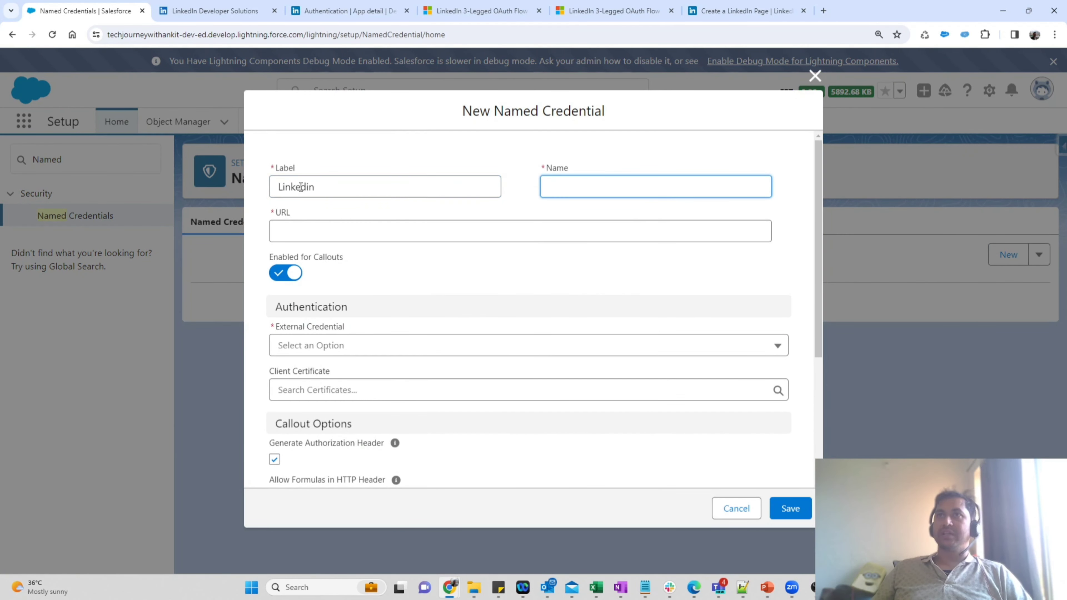
double_click(299, 186)
key("ctrl+c")
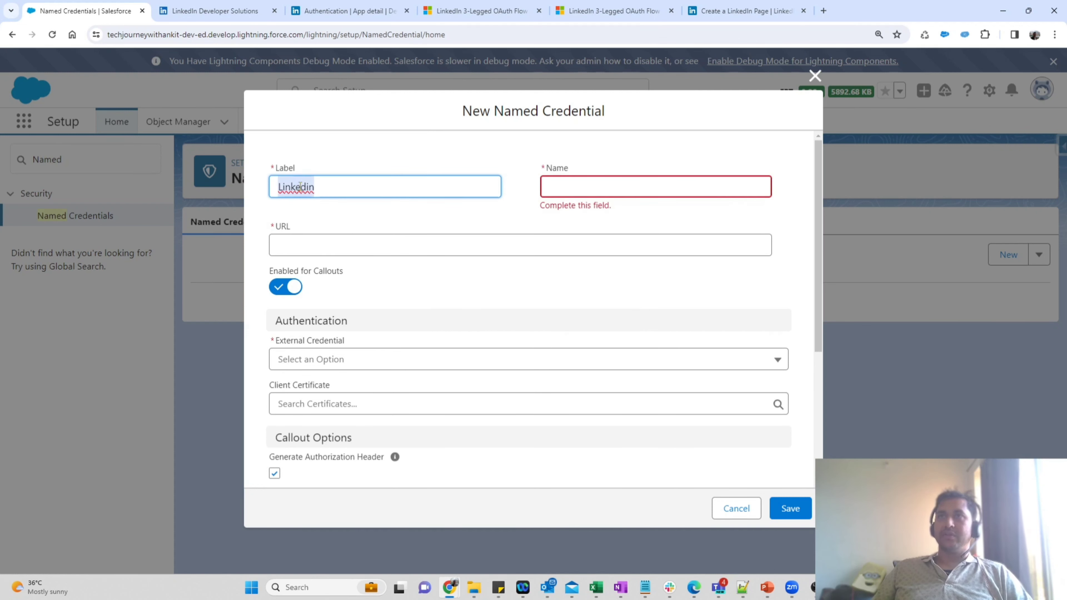
left_click(583, 194)
key("ctrl+v")
key("Tab")
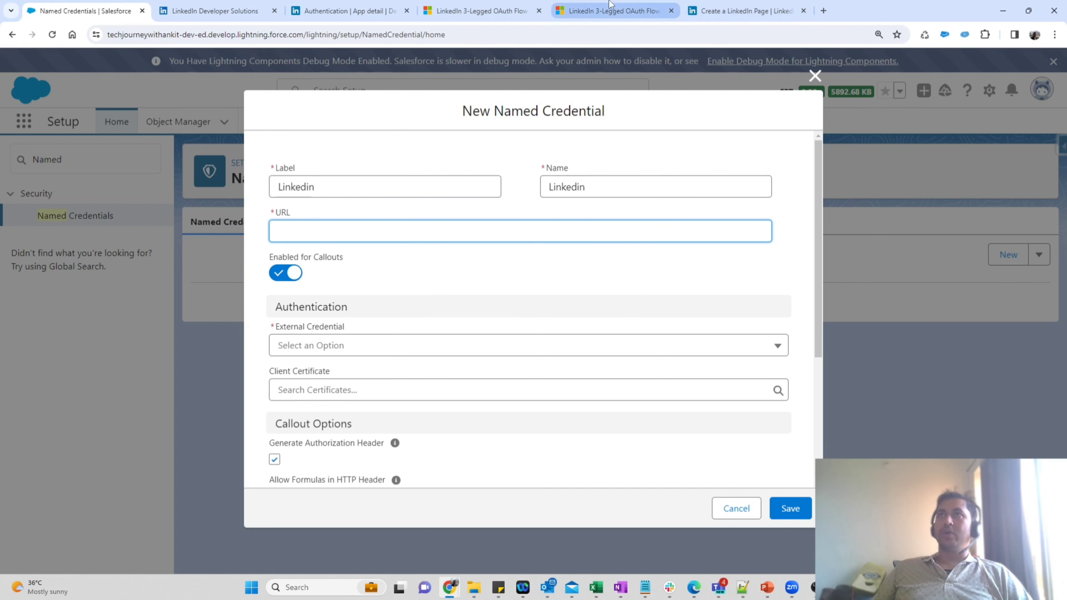
left_click(496, 4)
left_click(597, 4)
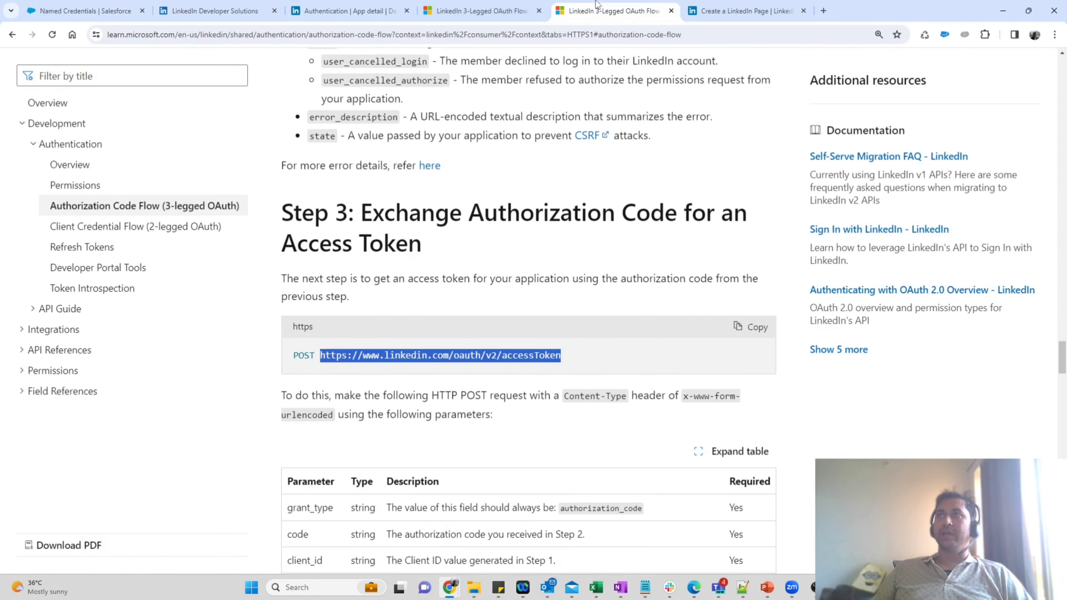
left_click(375, 4)
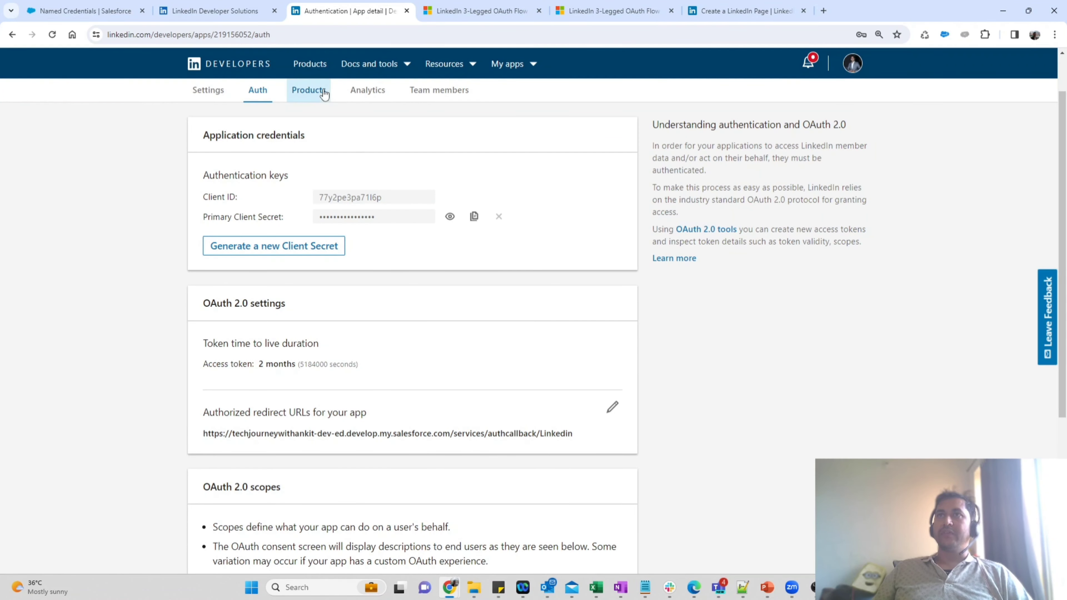
left_click(322, 91)
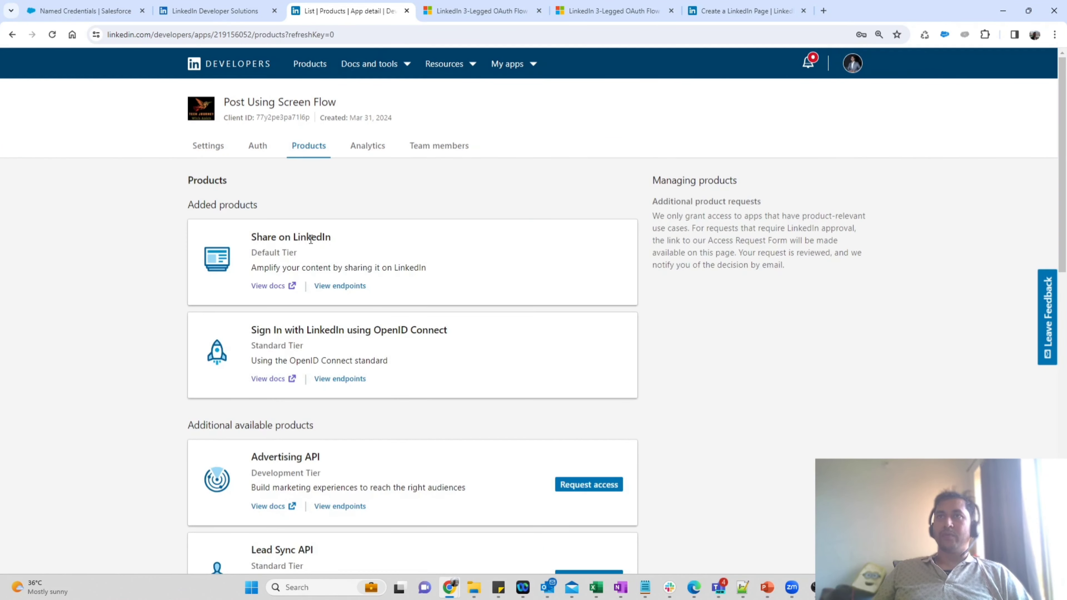
scroll(271, 445, "down", 4)
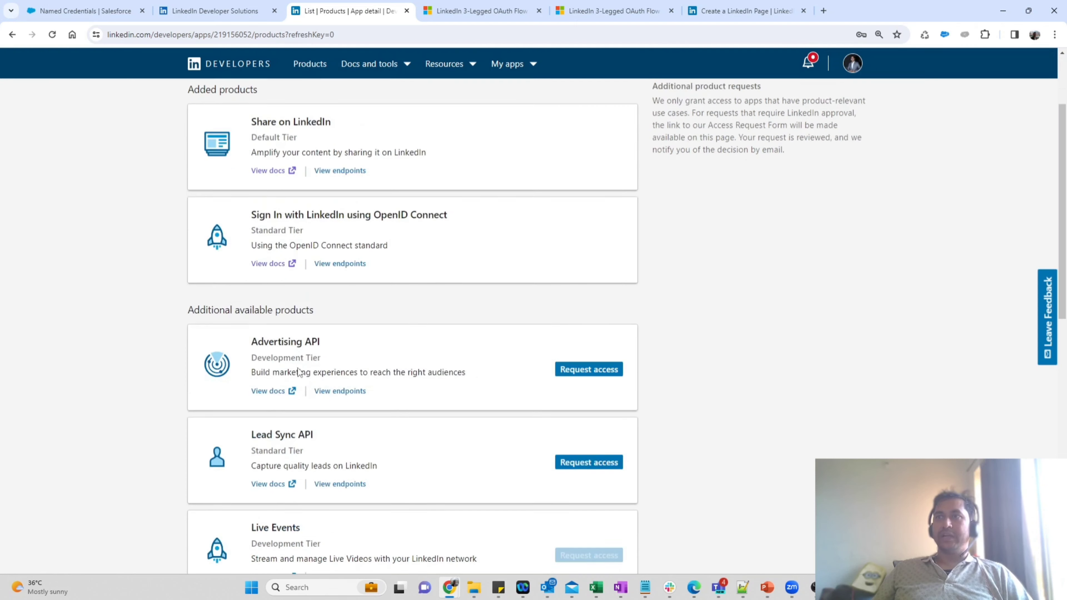
scroll(279, 348, "down", 3)
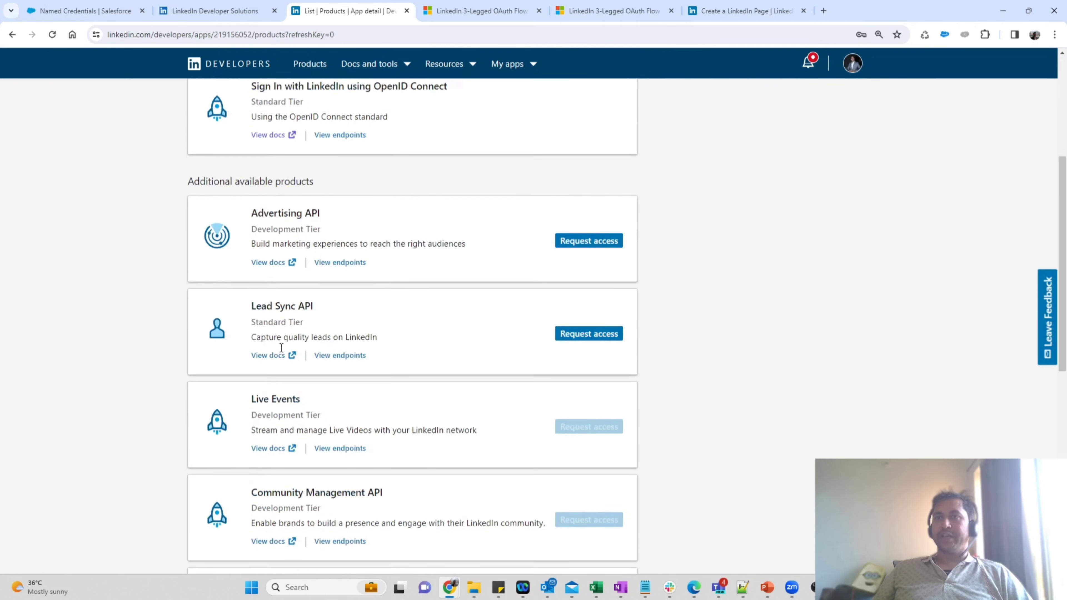
scroll(296, 339, "up", 6)
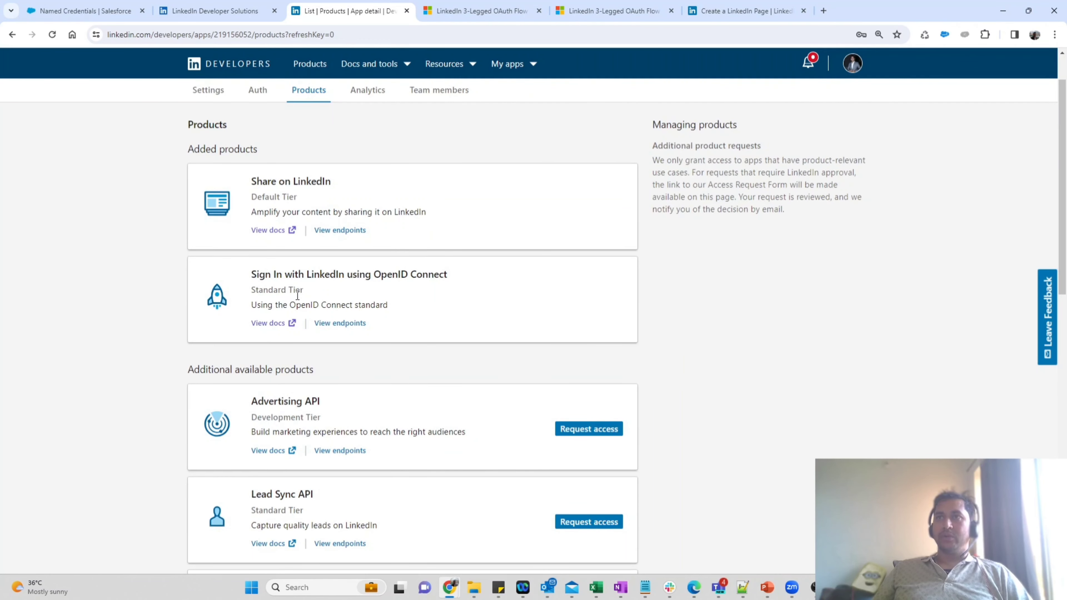
left_click(271, 324)
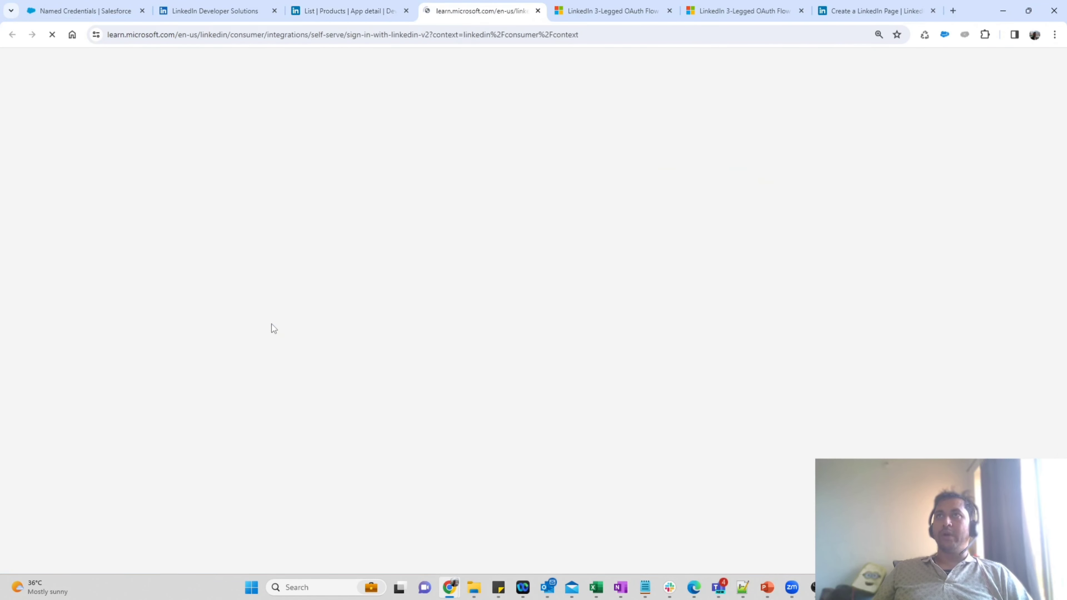
scroll(444, 344, "down", 7)
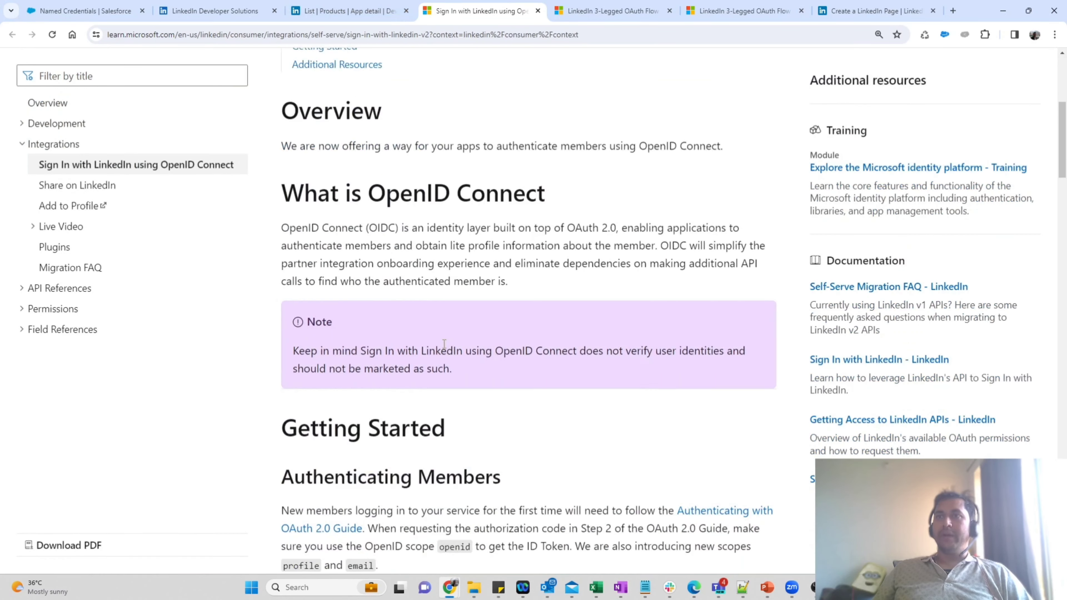
scroll(443, 344, "down", 15)
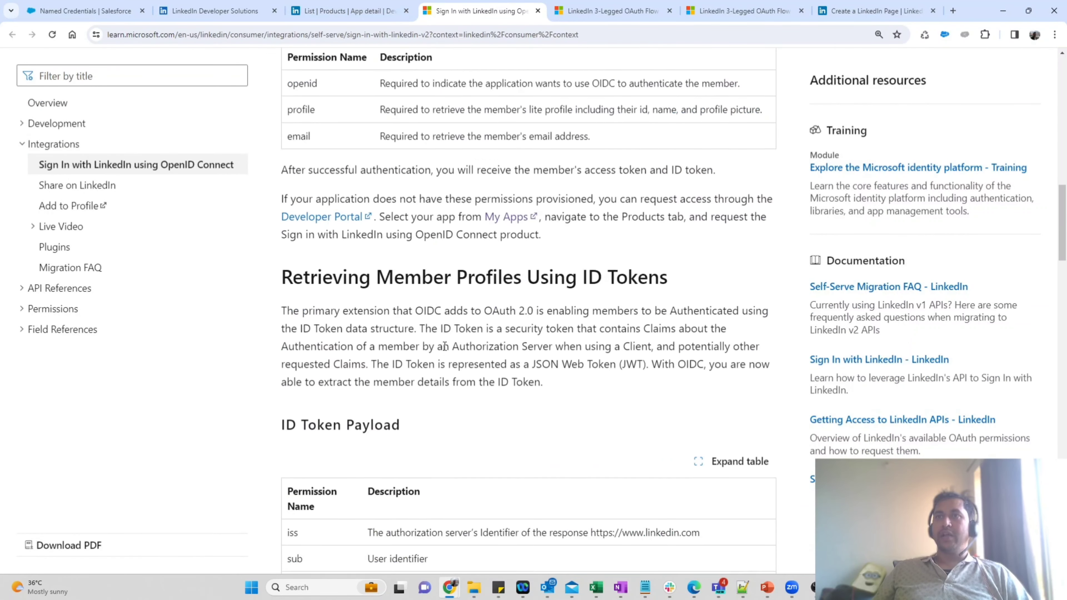
scroll(446, 351, "down", 4)
scroll(444, 346, "down", 14)
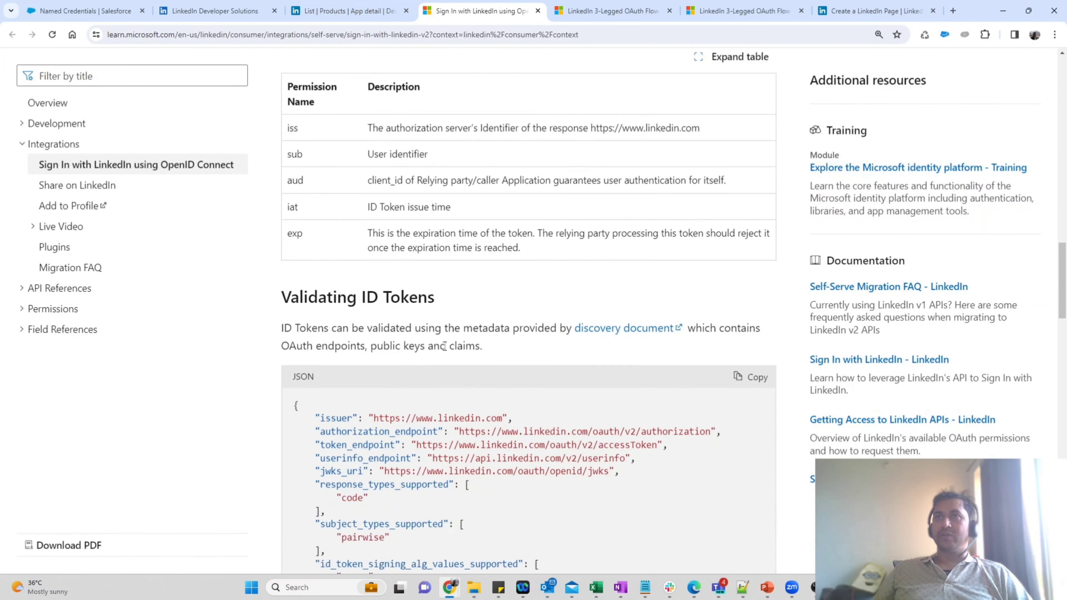
scroll(443, 346, "down", 1)
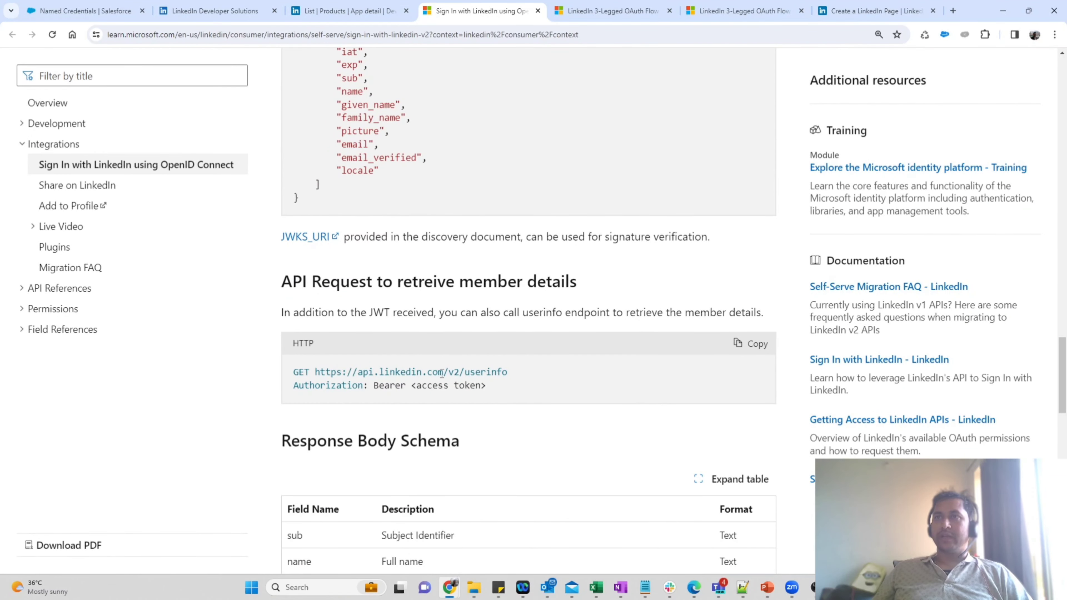
left_click_drag(444, 372, 331, 373)
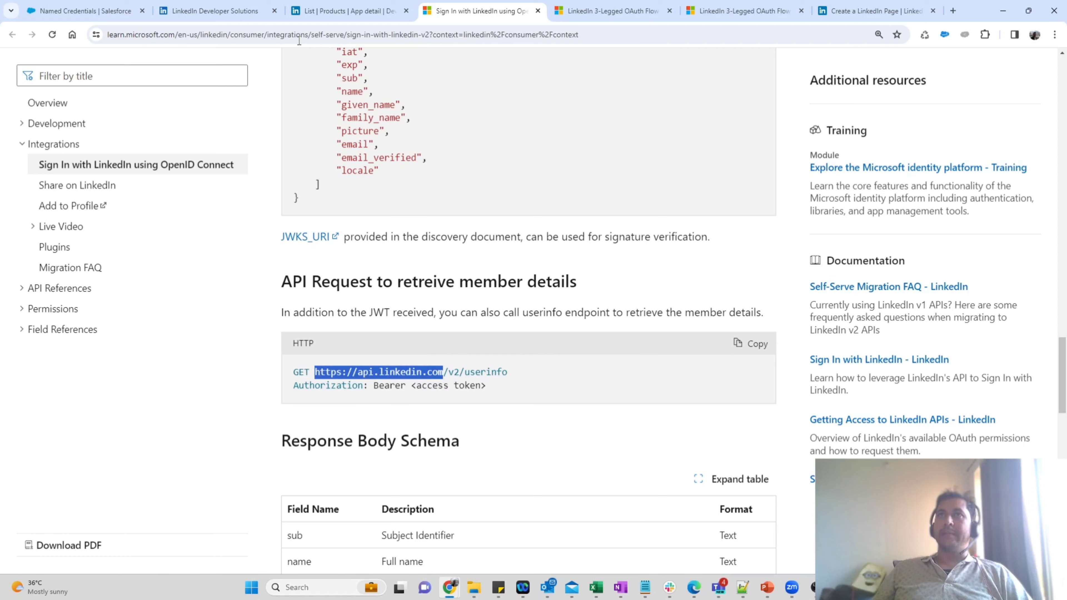
left_click(94, 7)
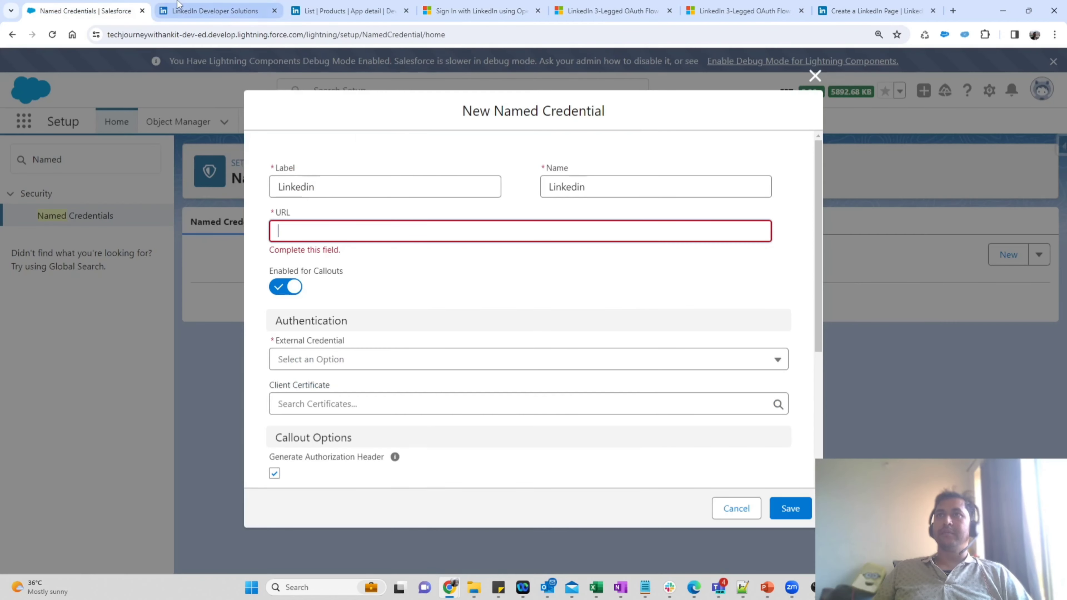
key("ctrl+v")
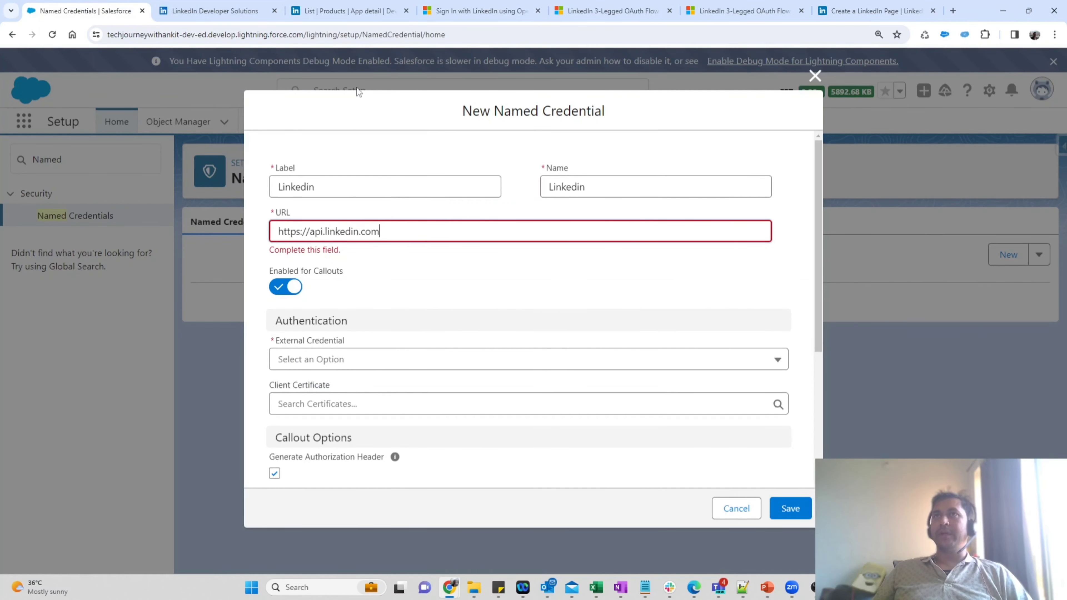
left_click(459, 6)
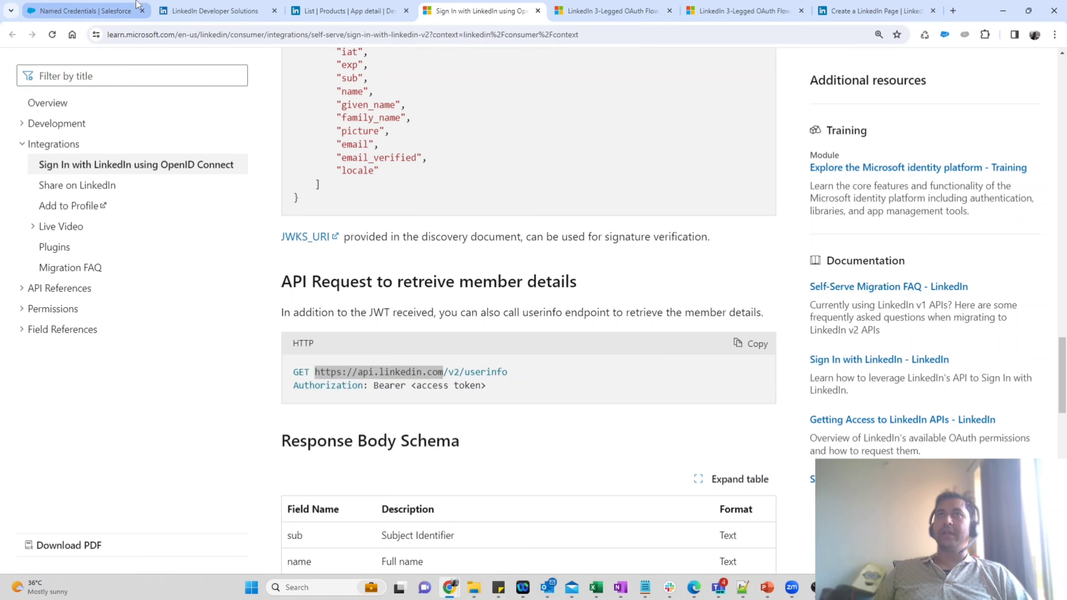
left_click(84, 11)
left_click(335, 345)
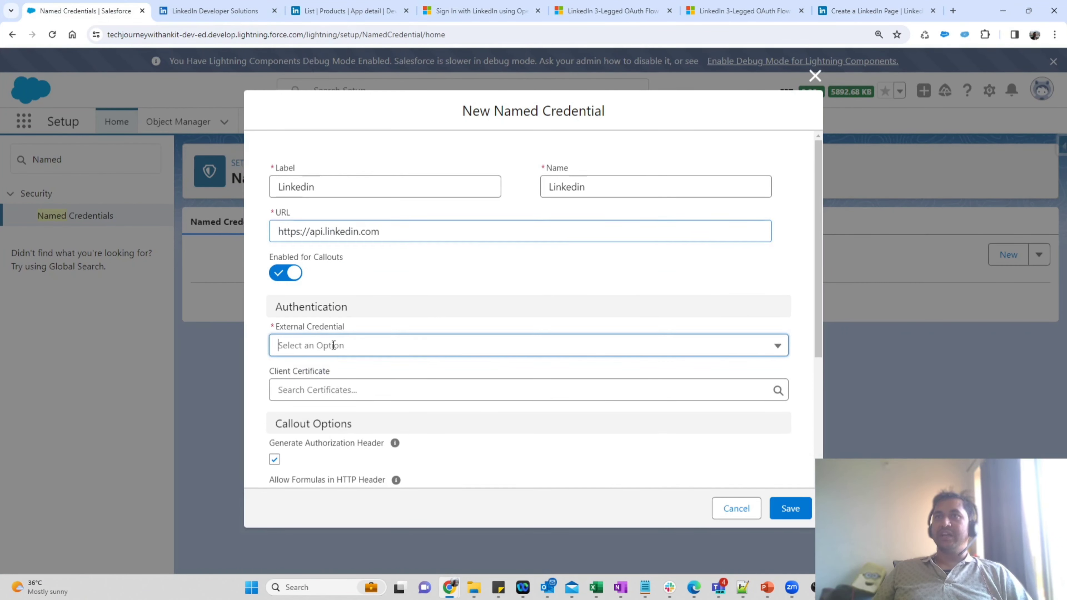
left_click(327, 375)
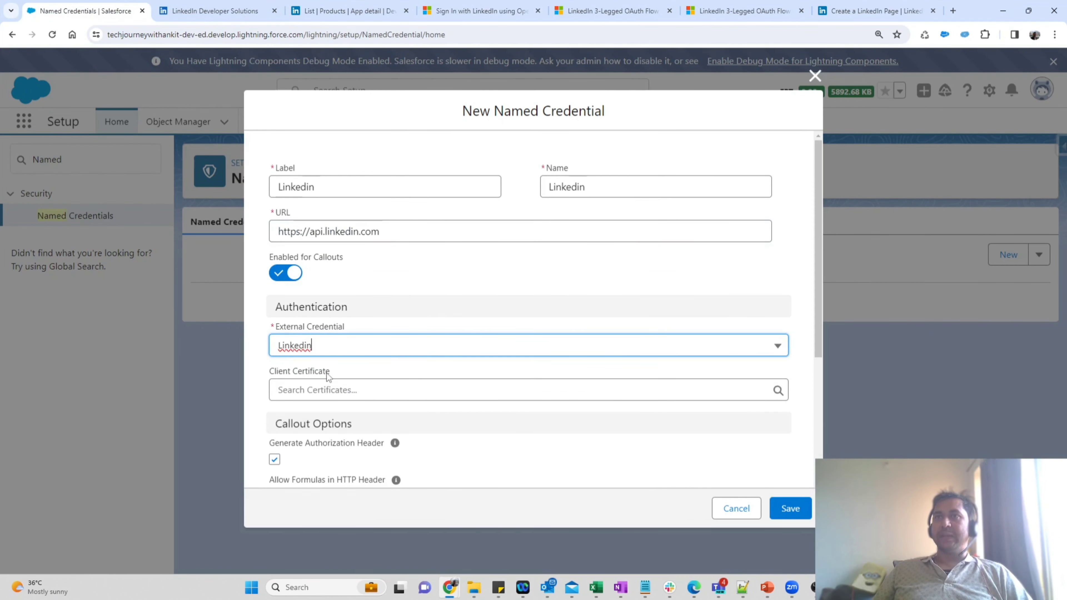
scroll(406, 375, "down", 5)
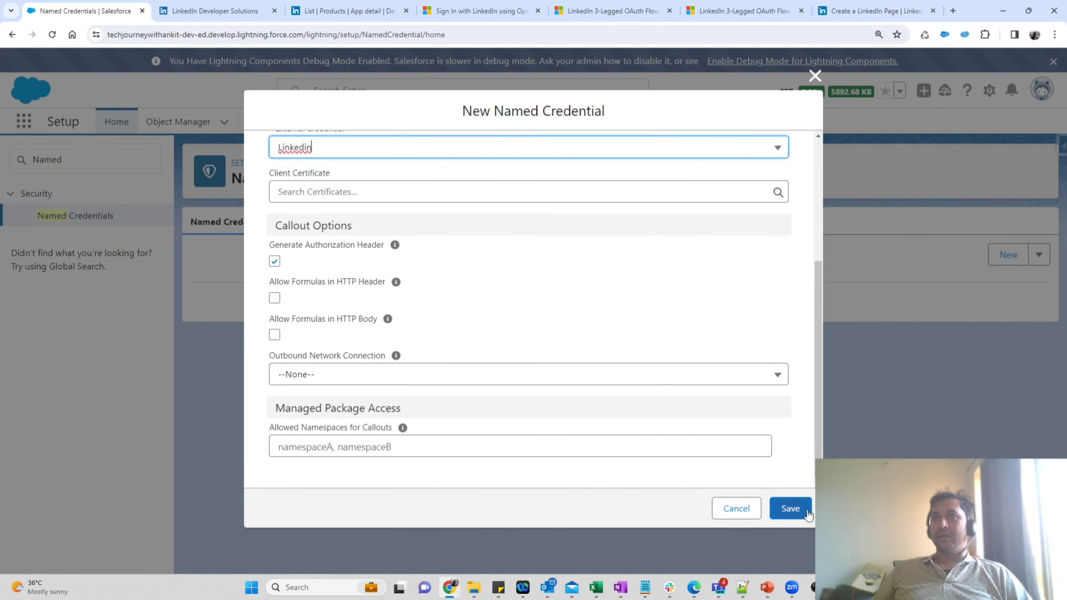
left_click(798, 510)
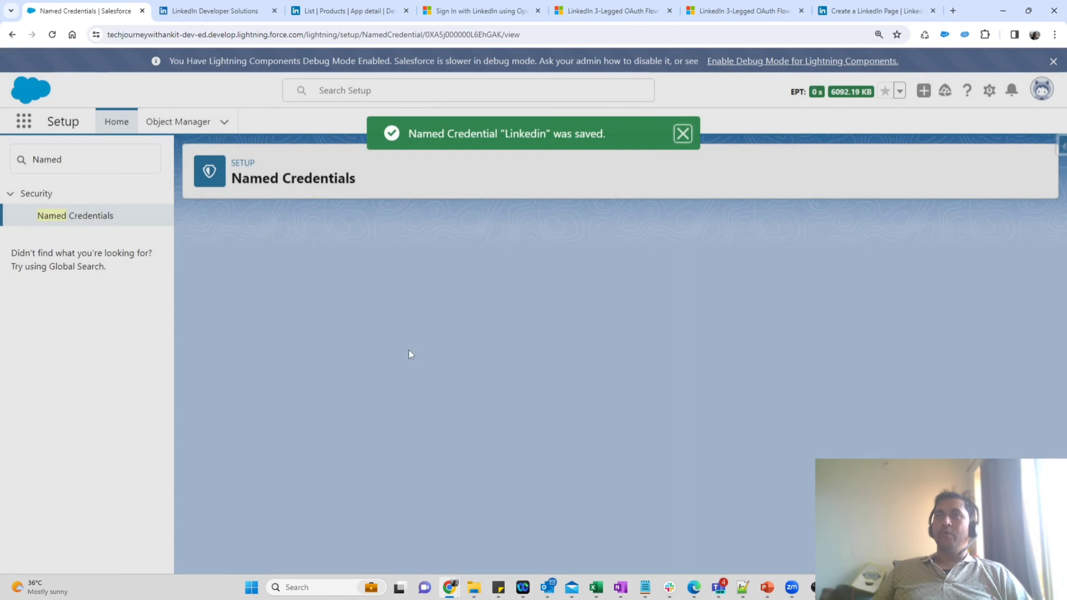
scroll(485, 405, "down", 5)
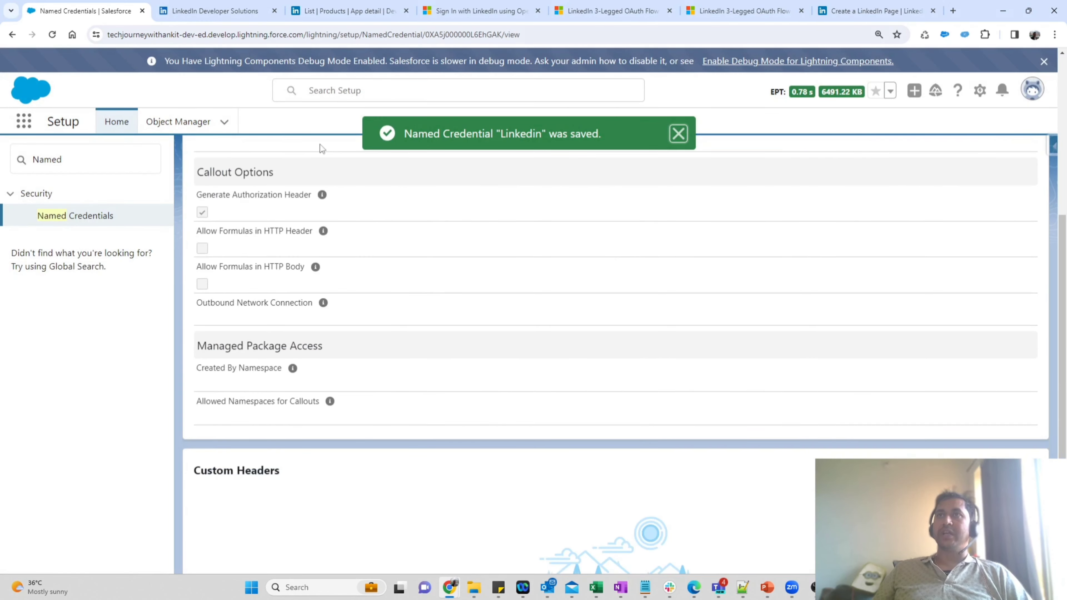
left_click(506, 5)
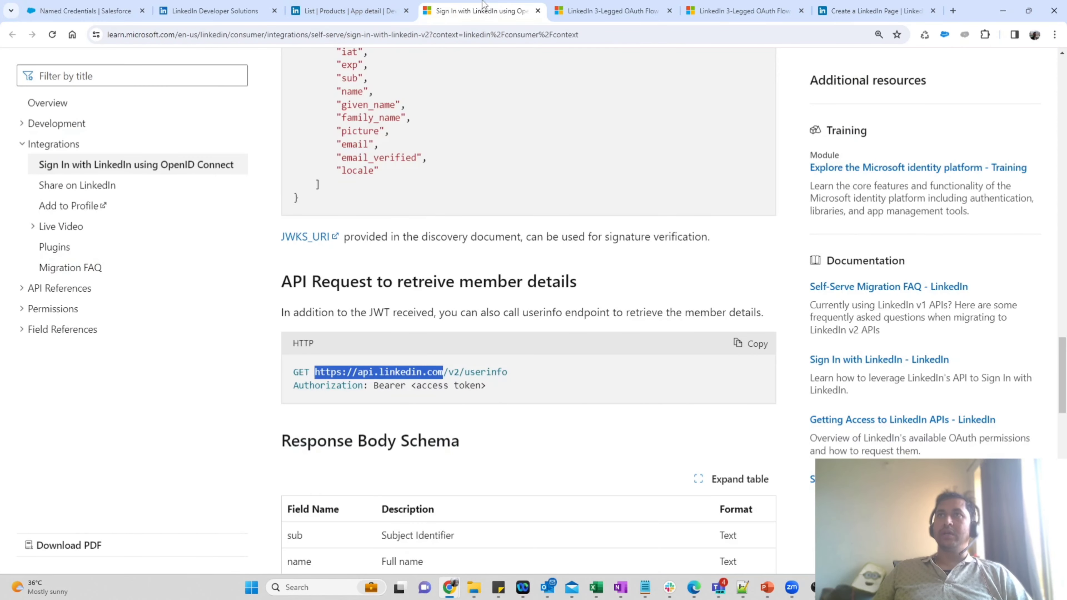
Step: Open the Share on LinkedIn documentation from the app's Products page and scroll to its note
left_click(377, 5)
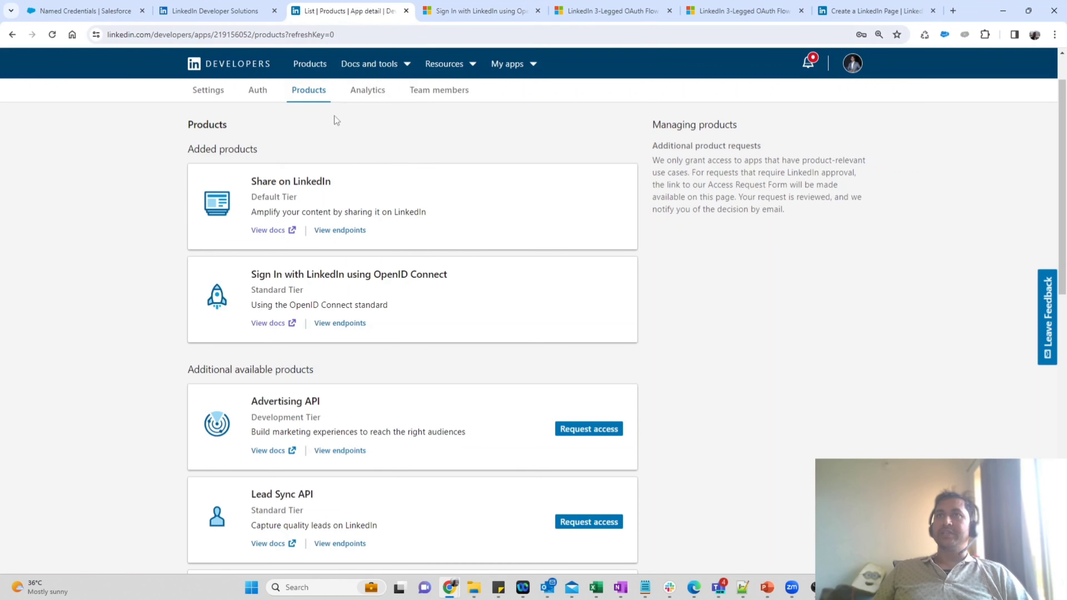
left_click(268, 230)
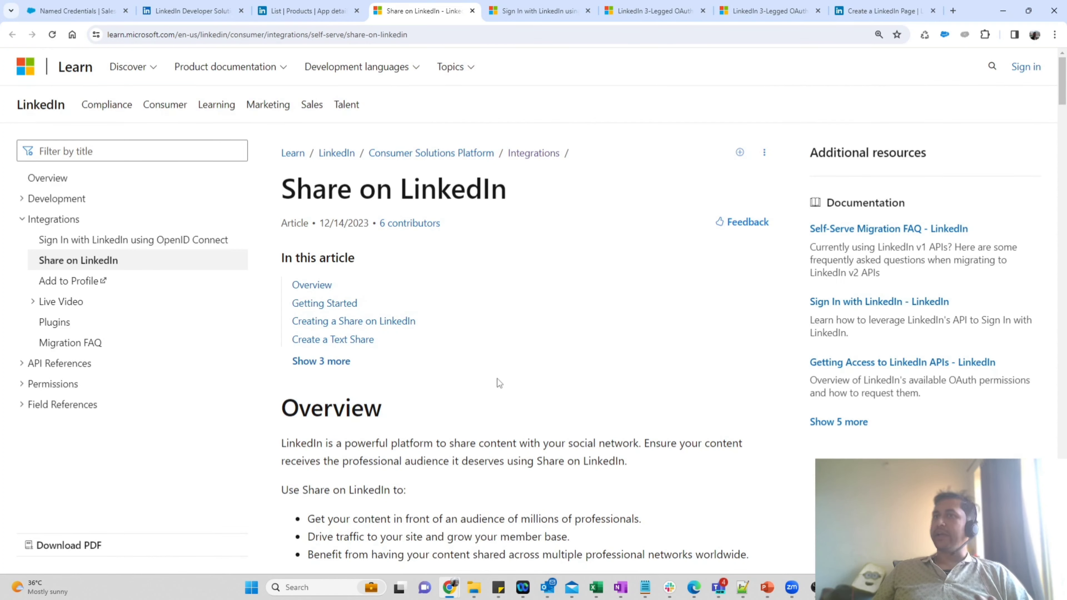
scroll(466, 453, "down", 3)
scroll(449, 360, "down", 8)
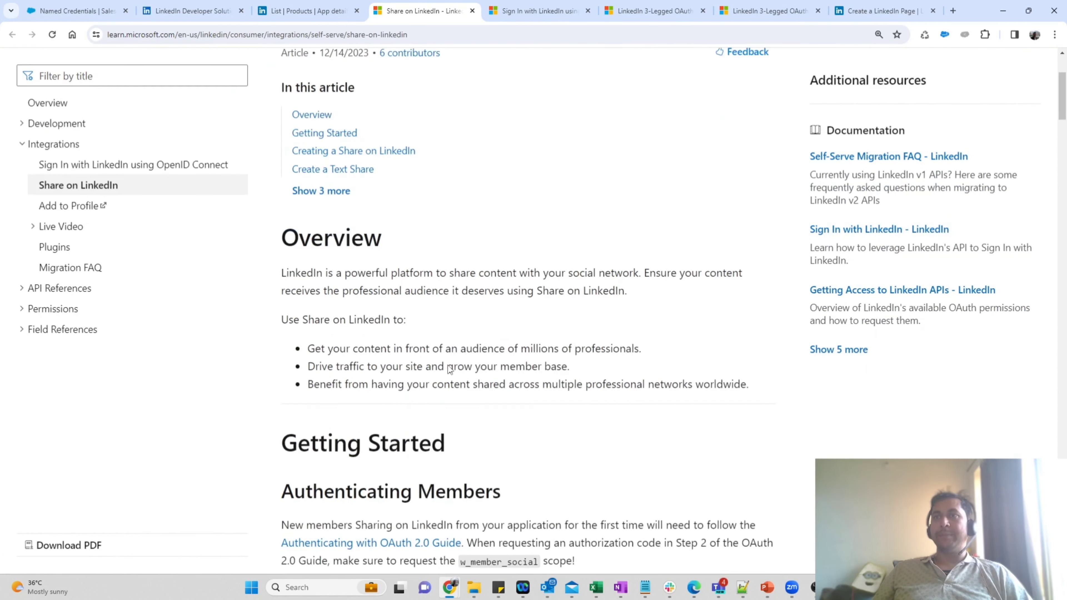
scroll(446, 375, "down", 7)
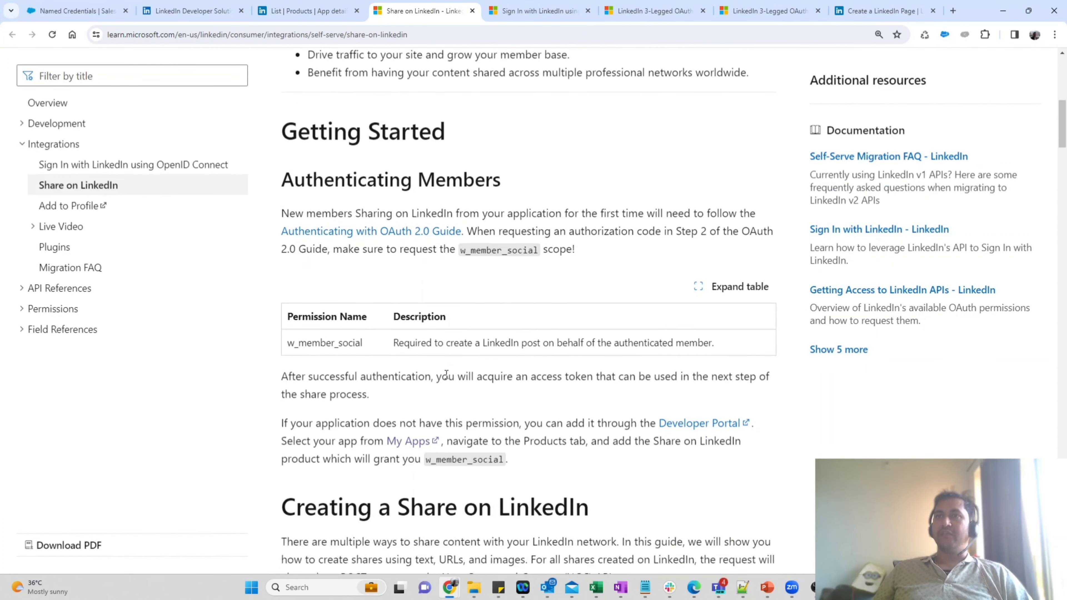
scroll(446, 375, "down", 3)
scroll(445, 375, "down", 1)
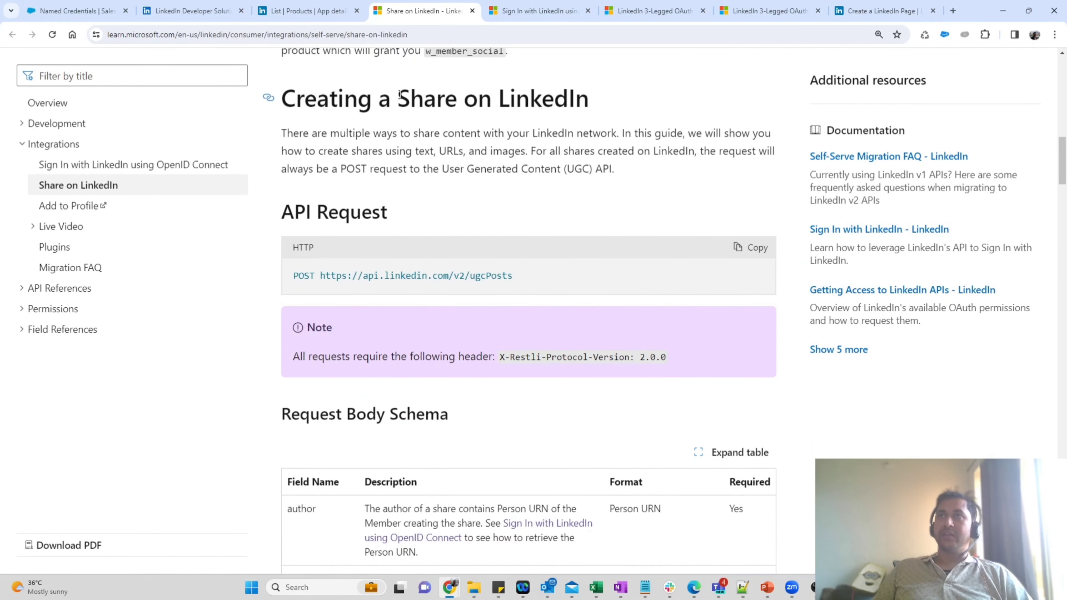
Step: Select the required header name X-Restli-Protocol-Version, then return to the saved Linkedin credential
left_click_drag(398, 96, 591, 99)
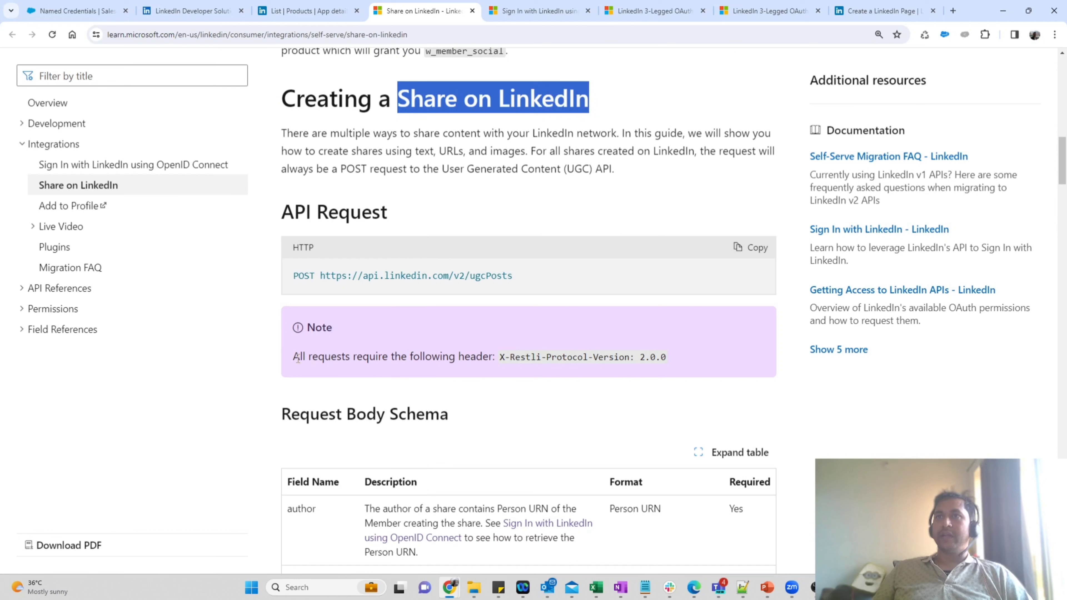
left_click_drag(298, 358, 619, 360)
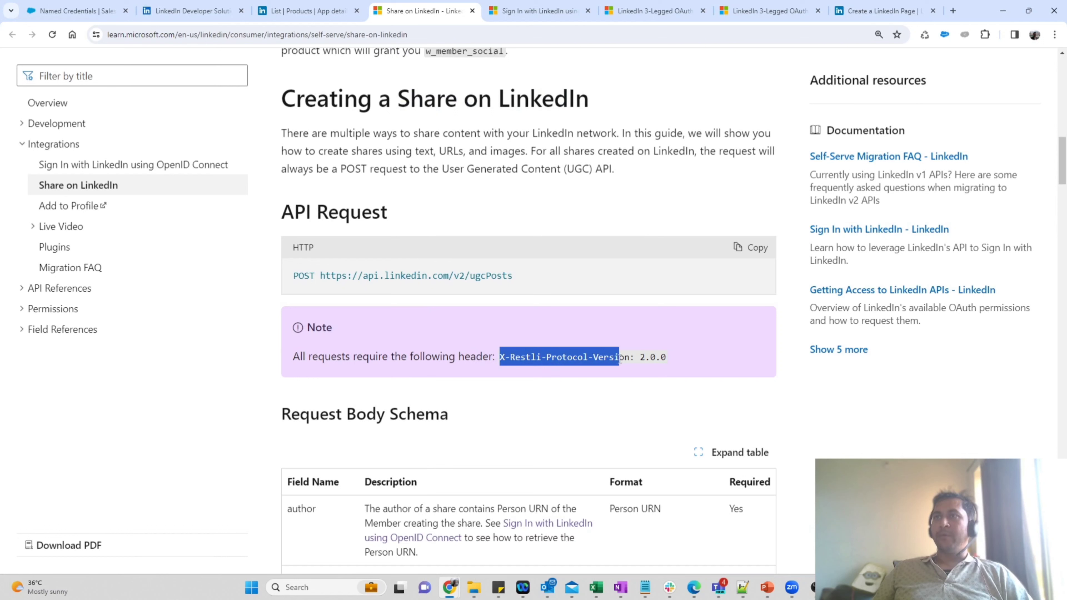
double_click(636, 357)
left_click_drag(501, 358, 615, 357)
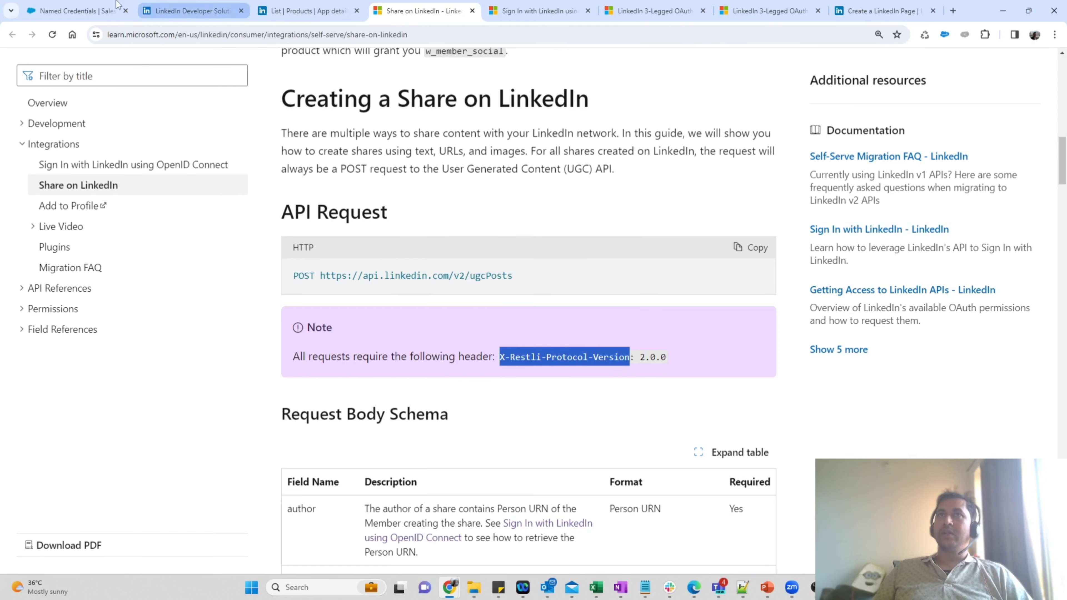
left_click(113, 17)
scroll(289, 401, "down", 2)
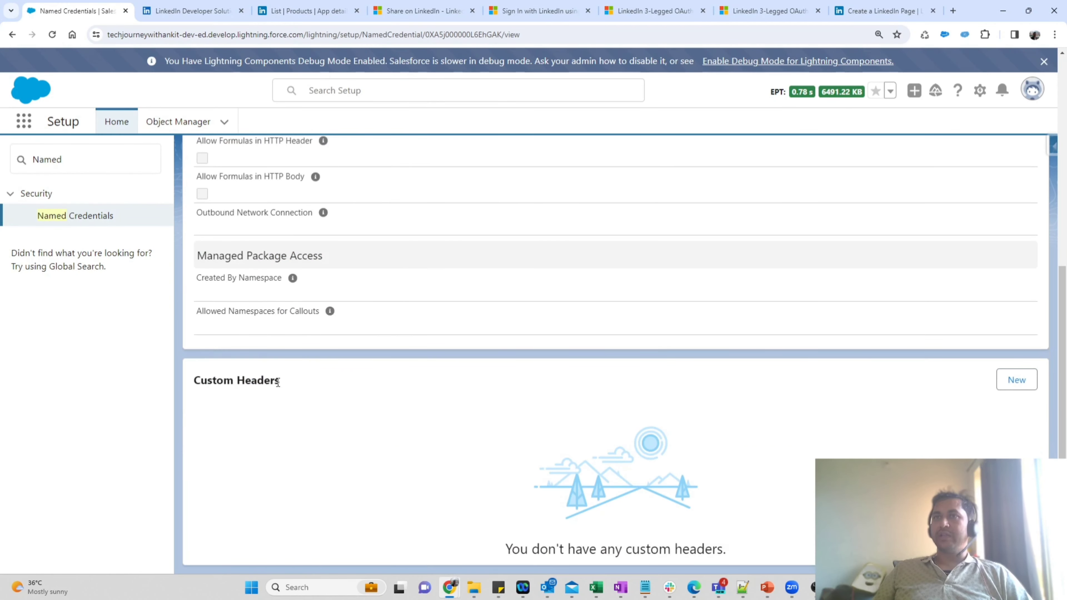
Step: Start a new custom header on the credential named X-Restli-Protocol-Version
left_click(1016, 380)
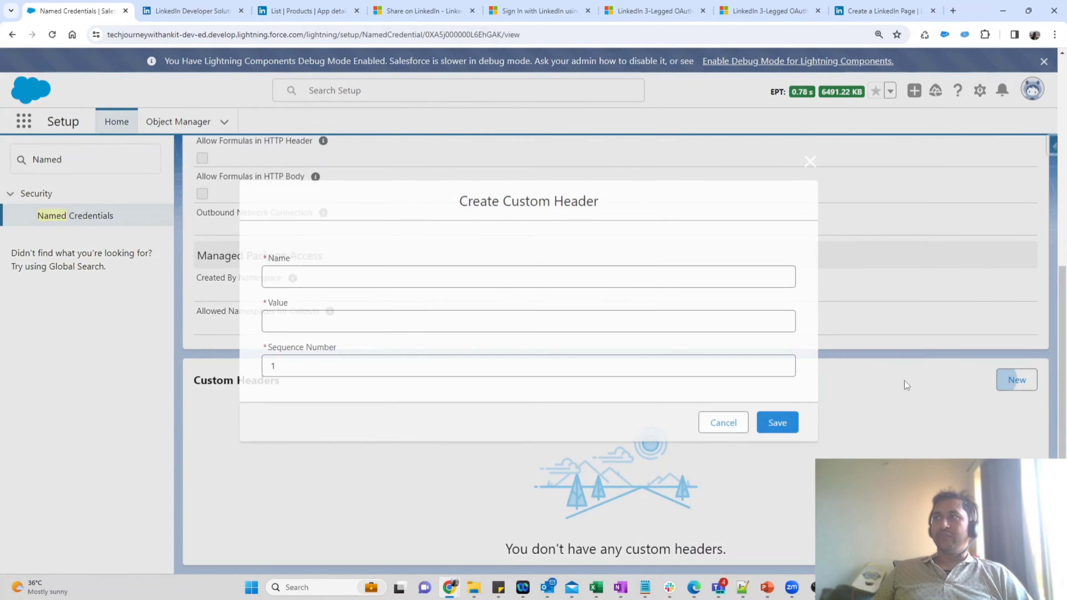
left_click(373, 269)
type("X-Restli-Protocol-Version")
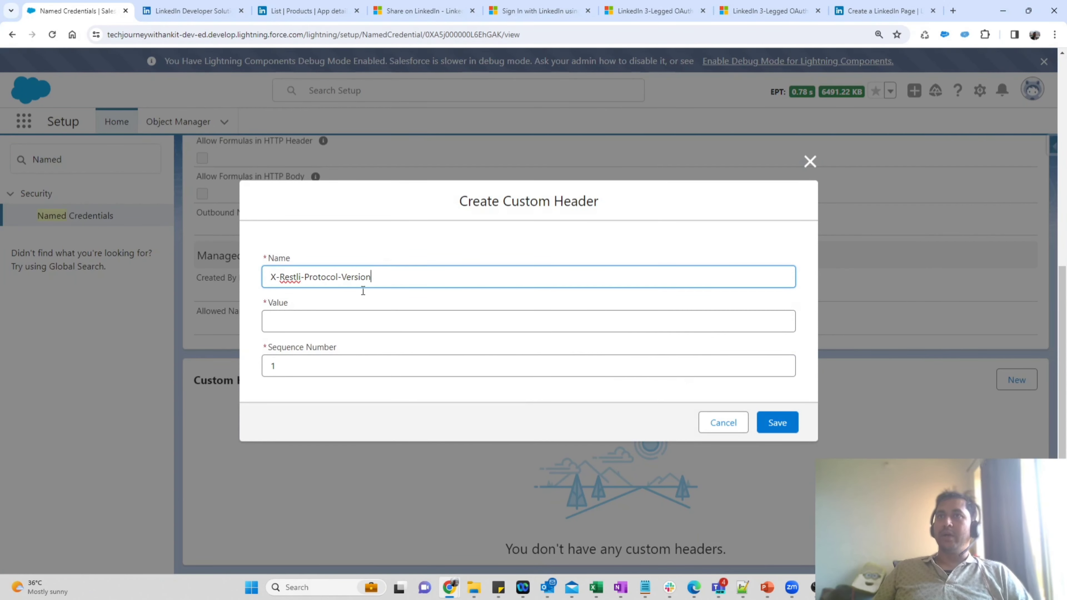
left_click(344, 319)
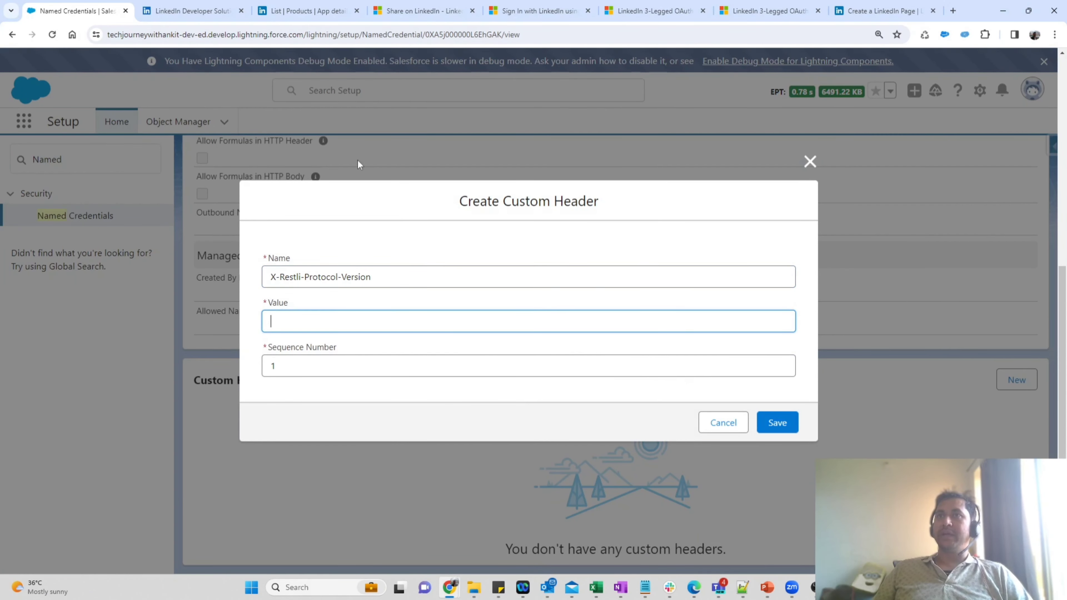
Step: Copy 2.0.0 from the LinkedIn docs into the header's Value and save the header
left_click(352, 5)
left_click(379, 6)
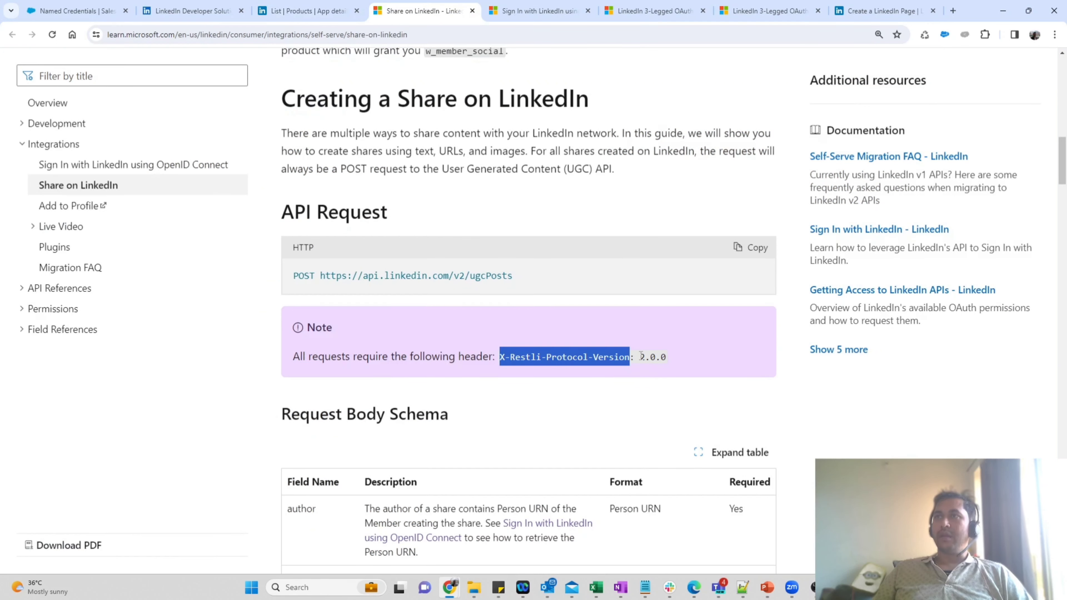
left_click_drag(639, 357, 668, 357)
key("ctrl+c")
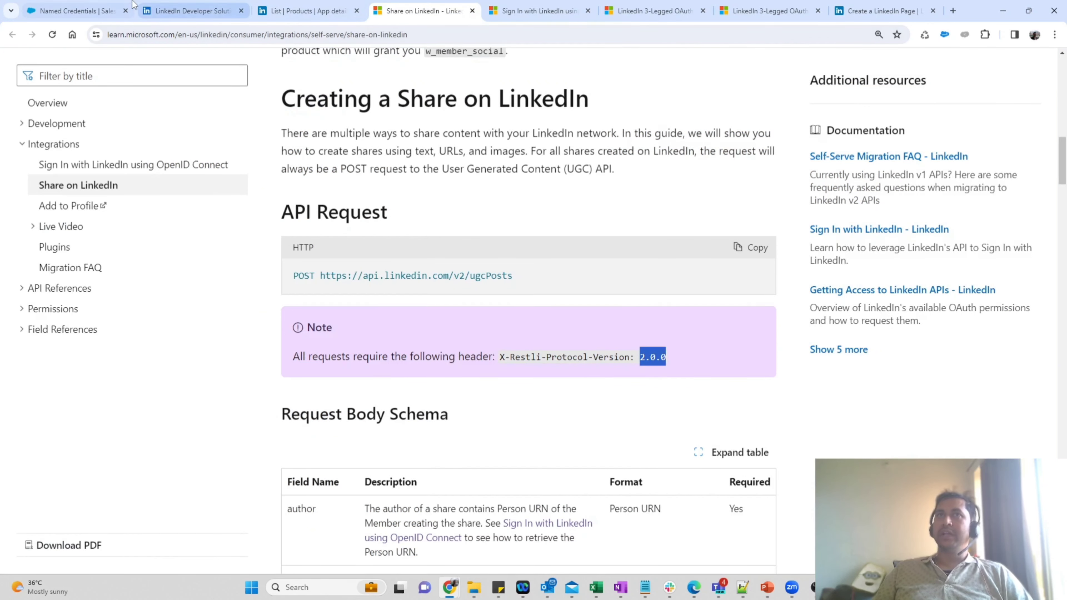
left_click(120, 12)
key("ctrl+v")
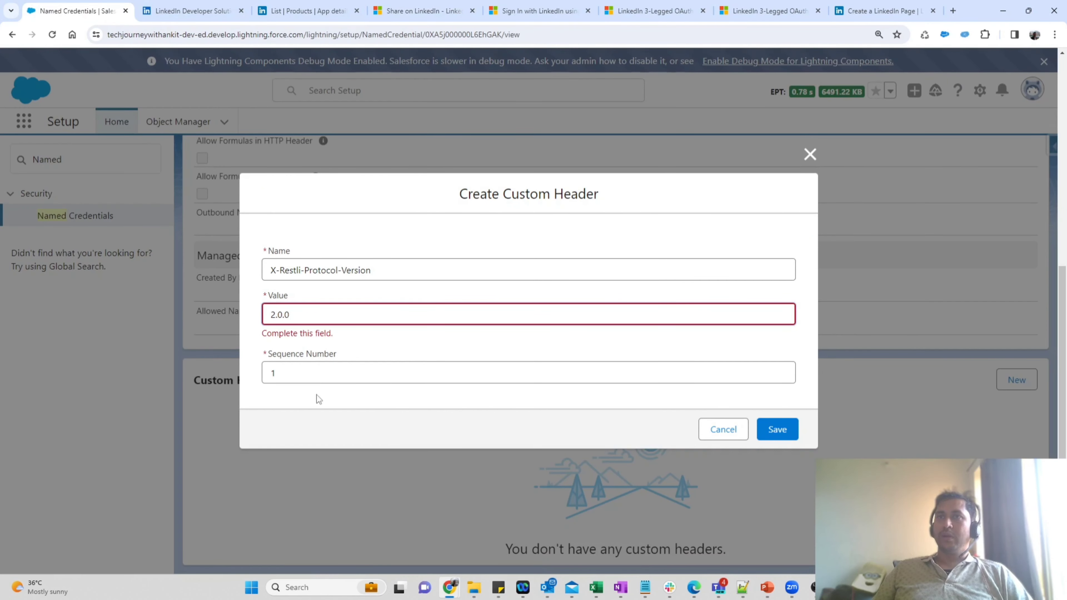
left_click(777, 429)
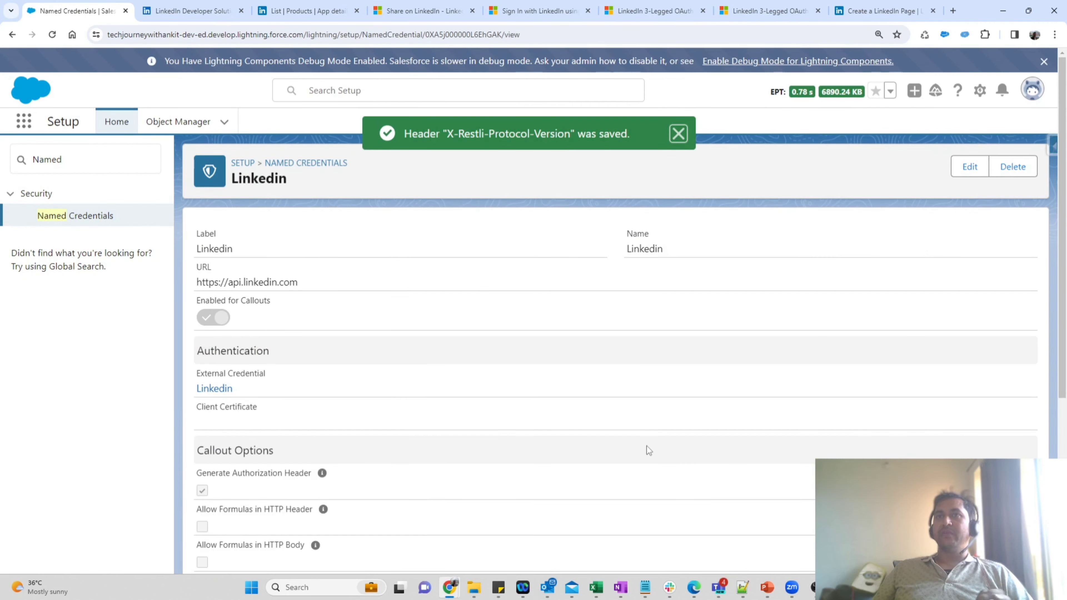
scroll(646, 446, "down", 6)
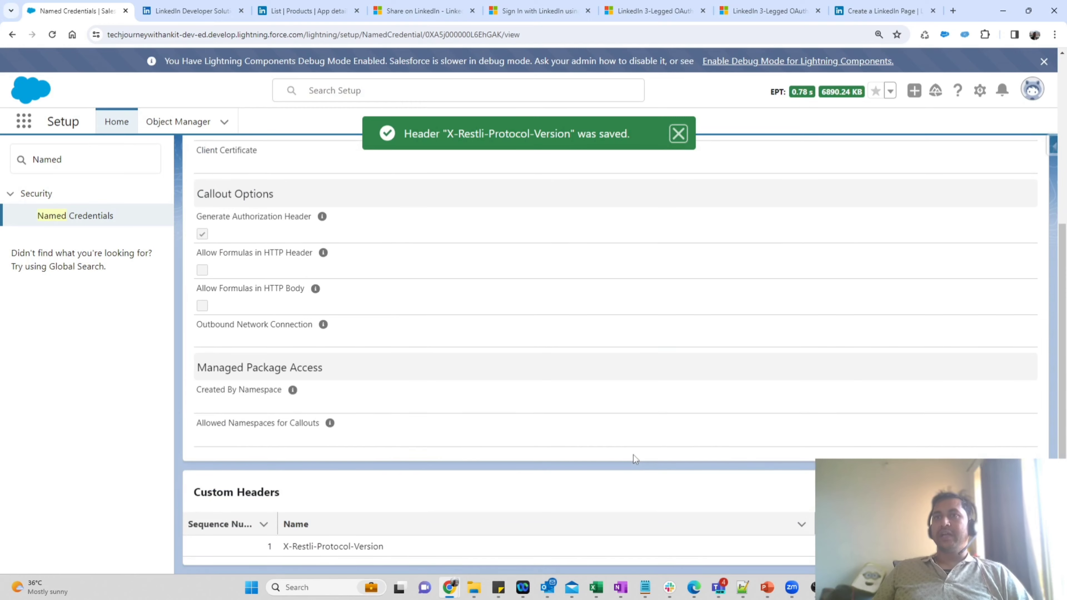
scroll(634, 454, "up", 6)
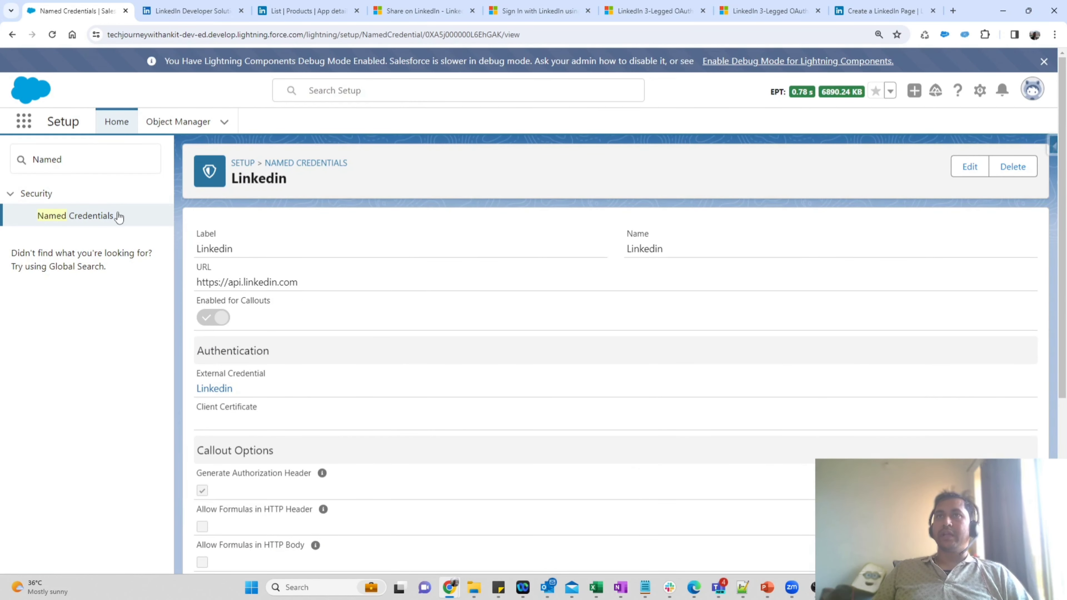
Step: Open the Linkedin external credential and start authenticating its Not Configured Admin principal
left_click(211, 389)
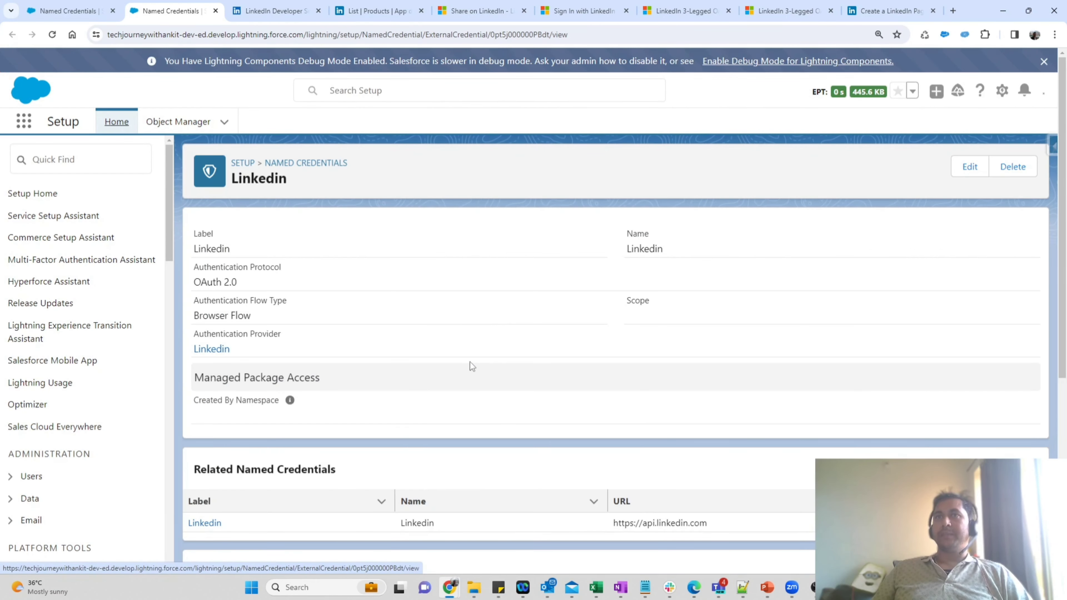
scroll(468, 365, "down", 4)
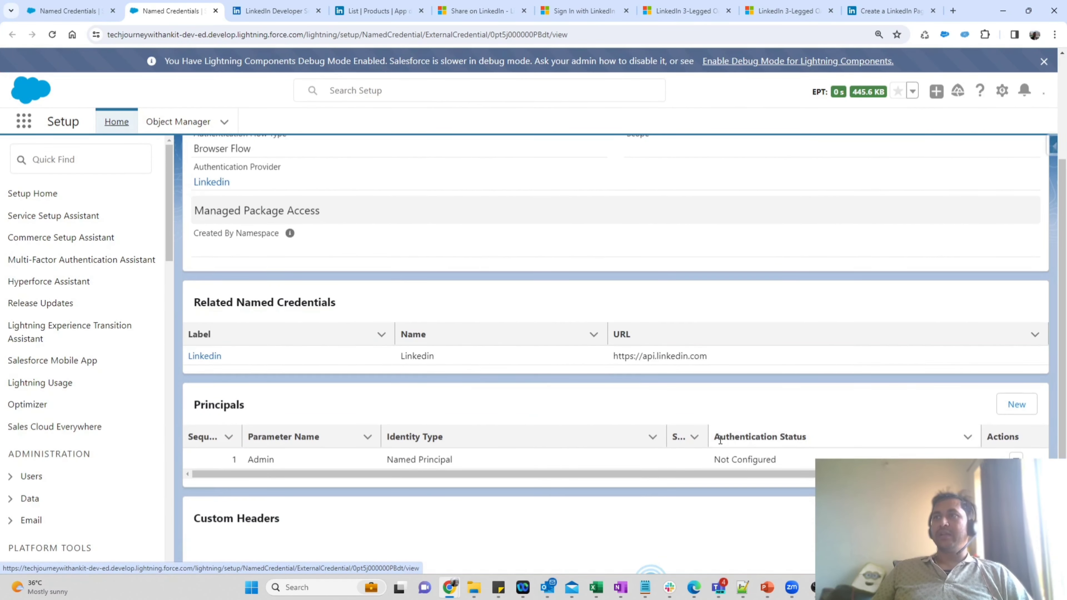
triple_click(720, 439)
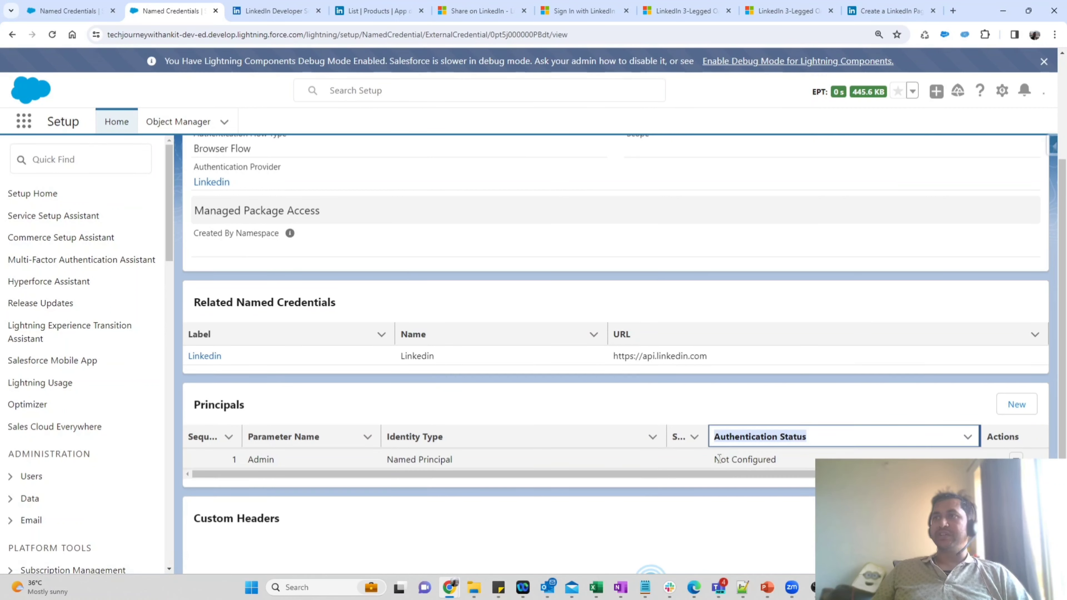
left_click_drag(719, 458, 775, 459)
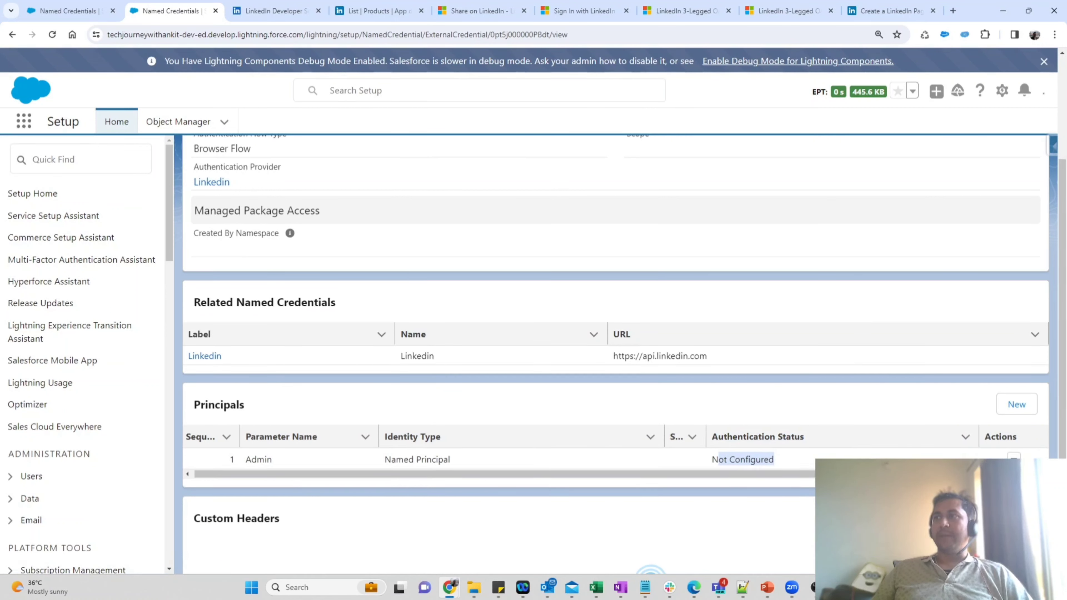
left_click(1013, 457)
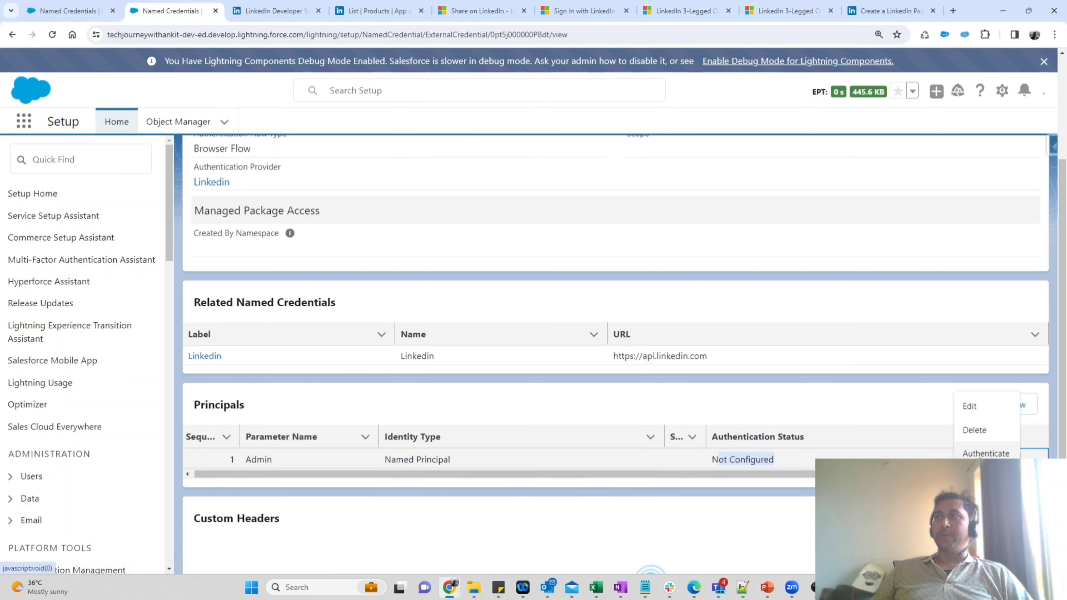
left_click(981, 454)
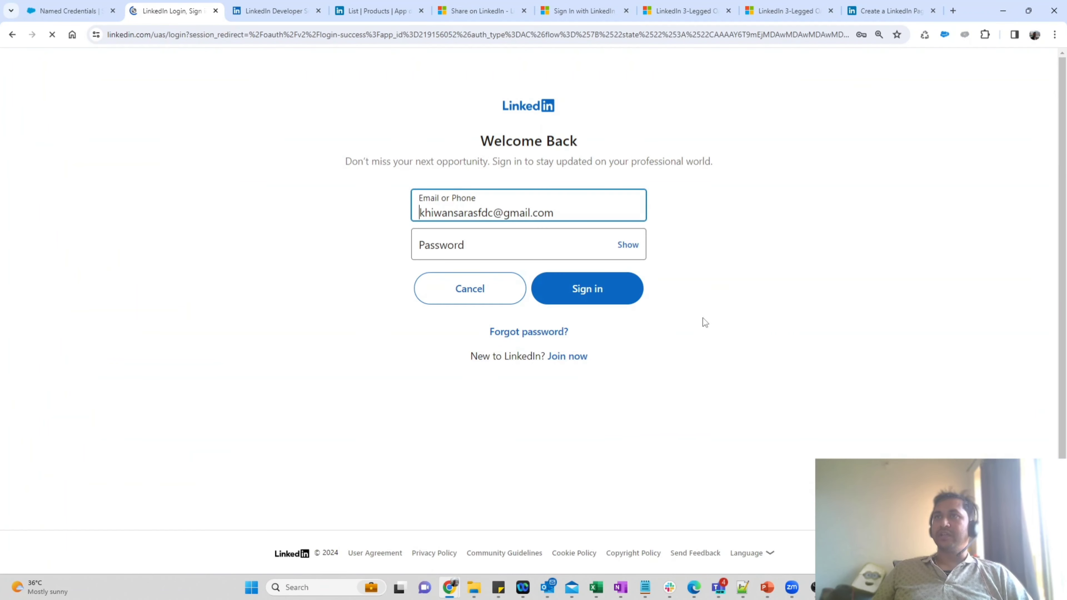
Step: Enter the LinkedIn account password, sign in, and allow the Post Using Screen Flow app access
left_click(540, 243)
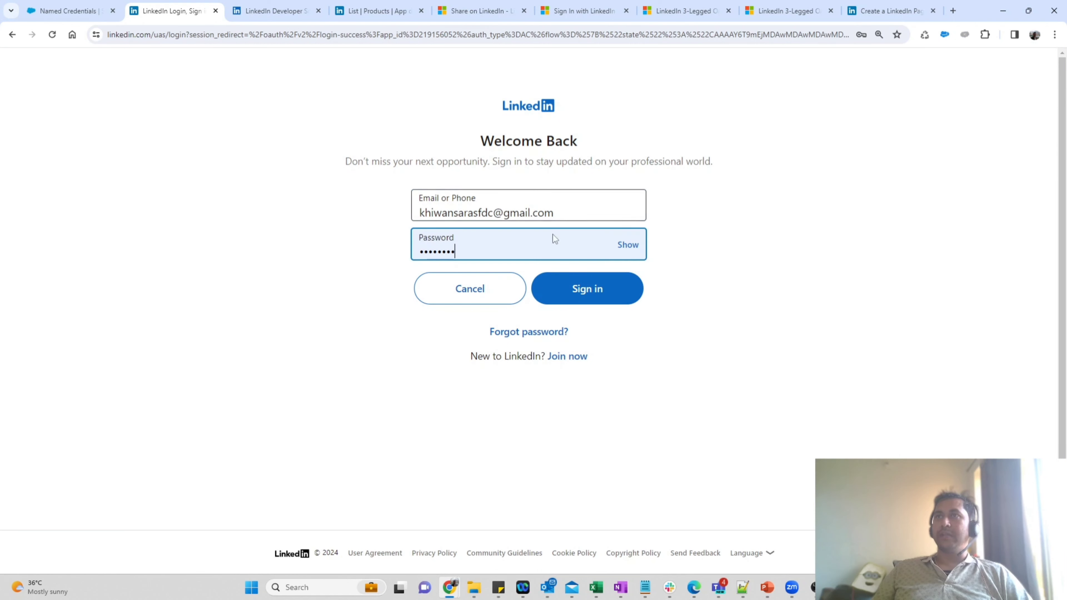
left_click(599, 294)
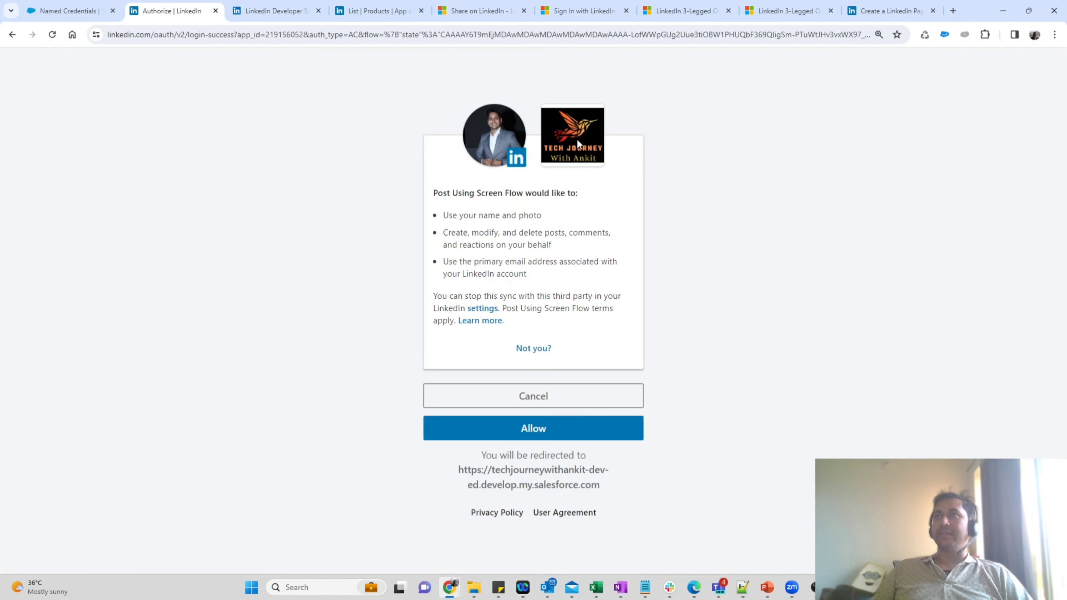
left_click(537, 433)
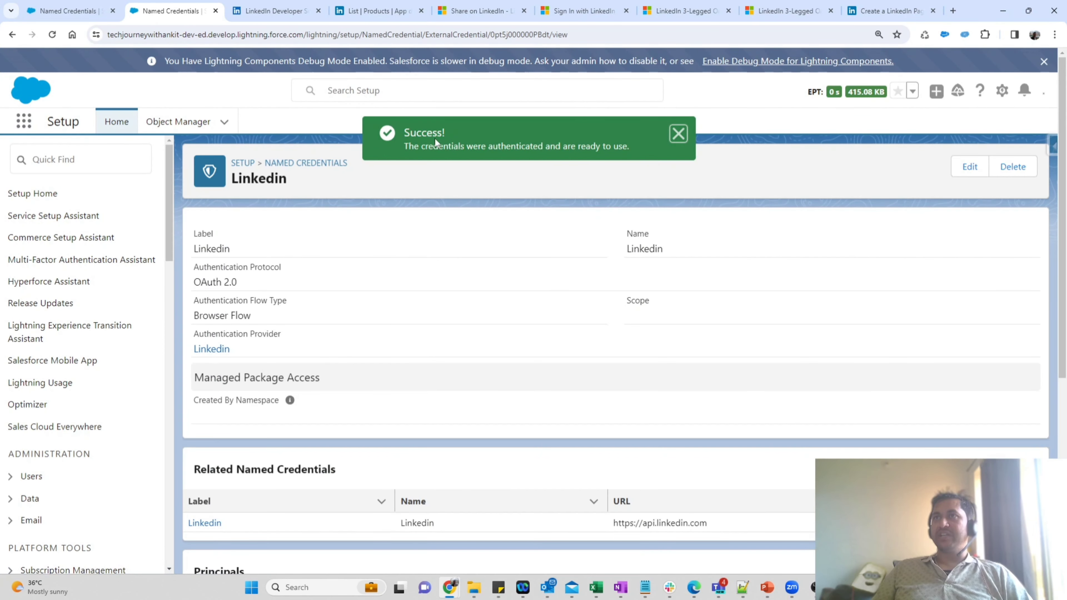
double_click(534, 146)
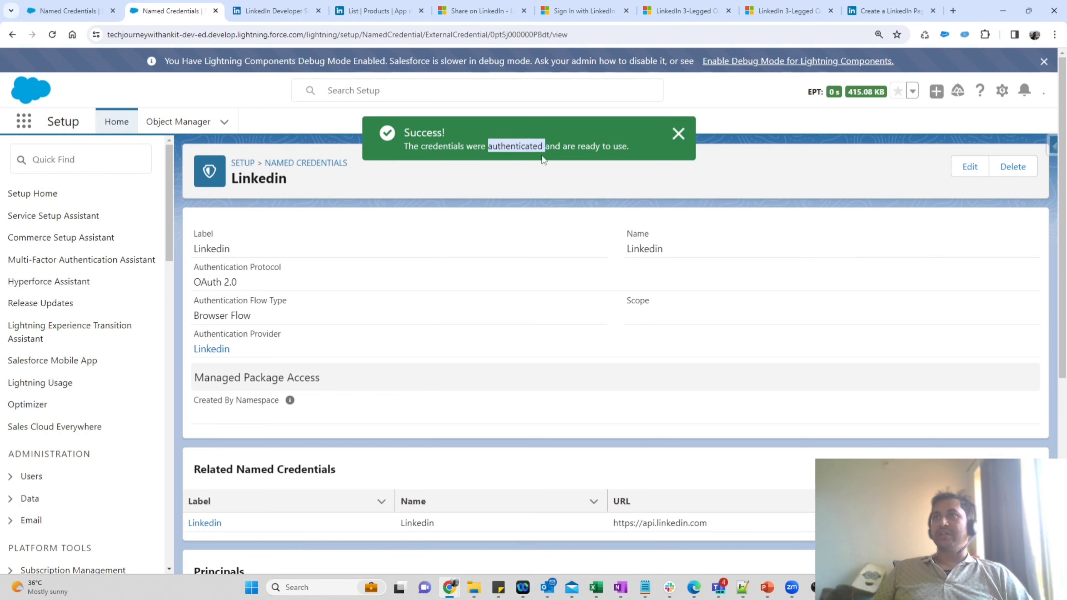
scroll(657, 360, "down", 3)
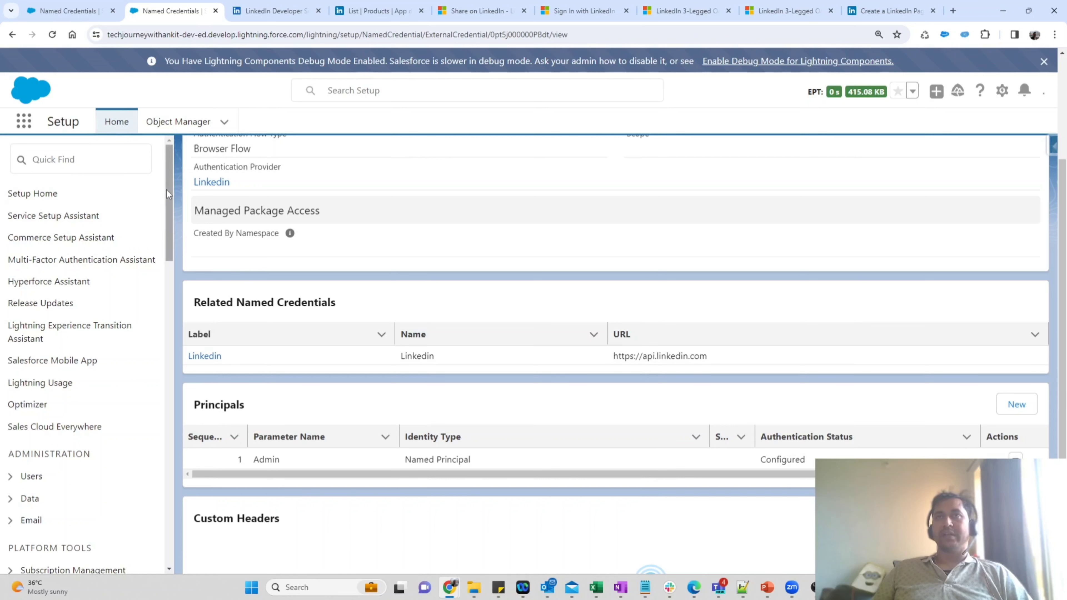
Step: Find Flows through Setup Quick Find, dismiss the notification prompt, and start a New Flow
left_click(120, 160)
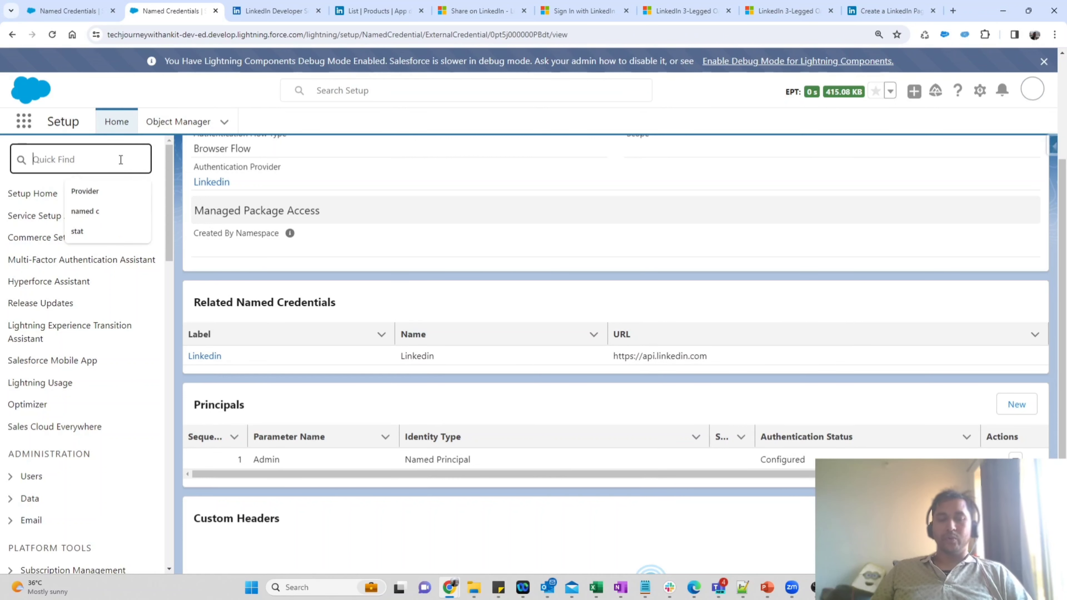
type("screen")
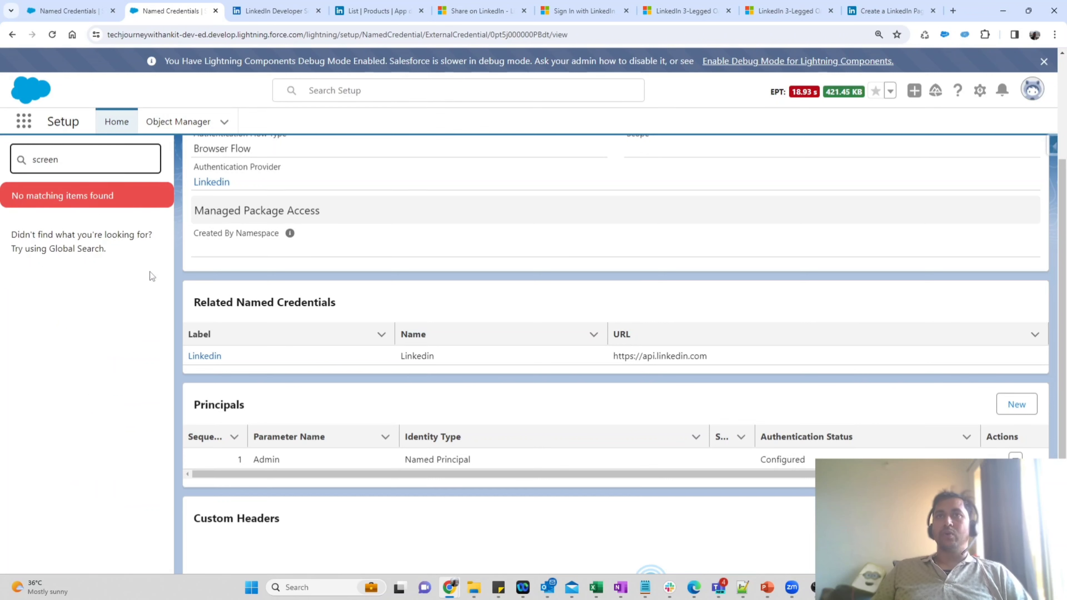
left_click(91, 183)
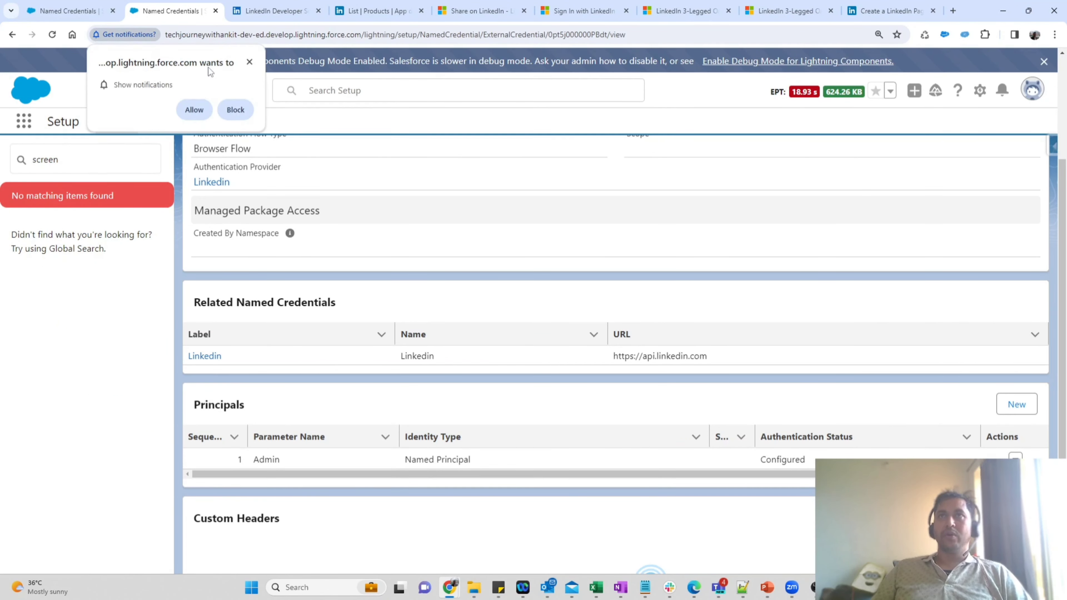
left_click(249, 61)
left_click(66, 154)
double_click(65, 154)
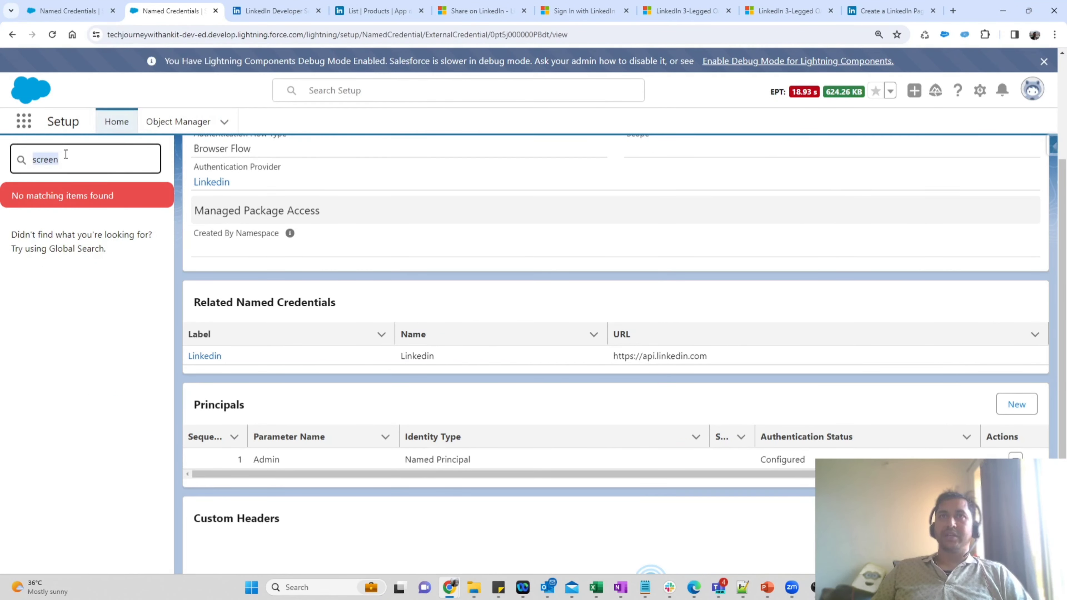
type("flow")
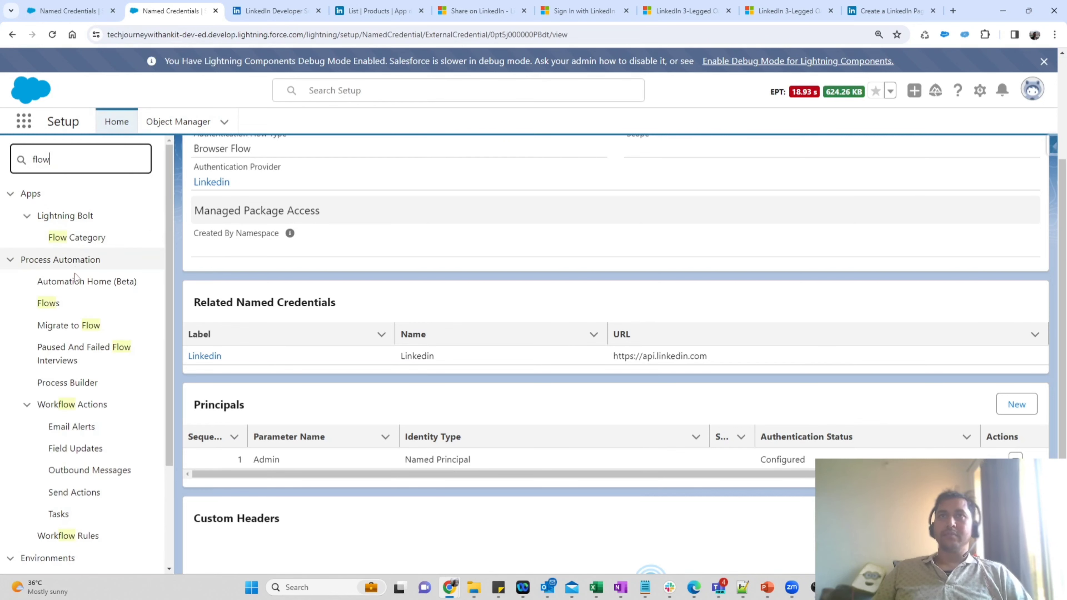
left_click(48, 303)
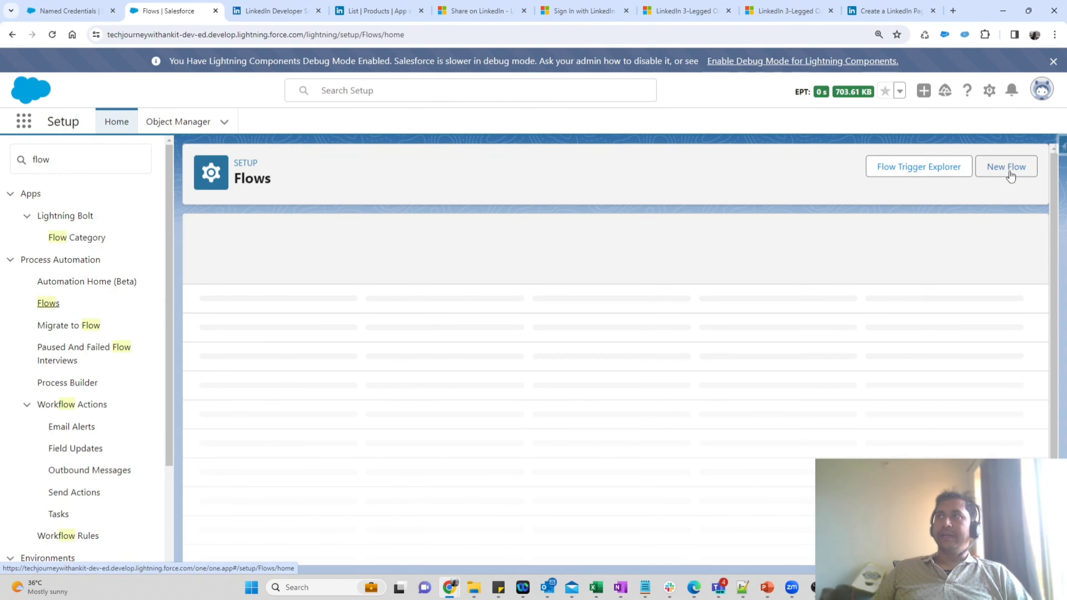
left_click(1010, 173)
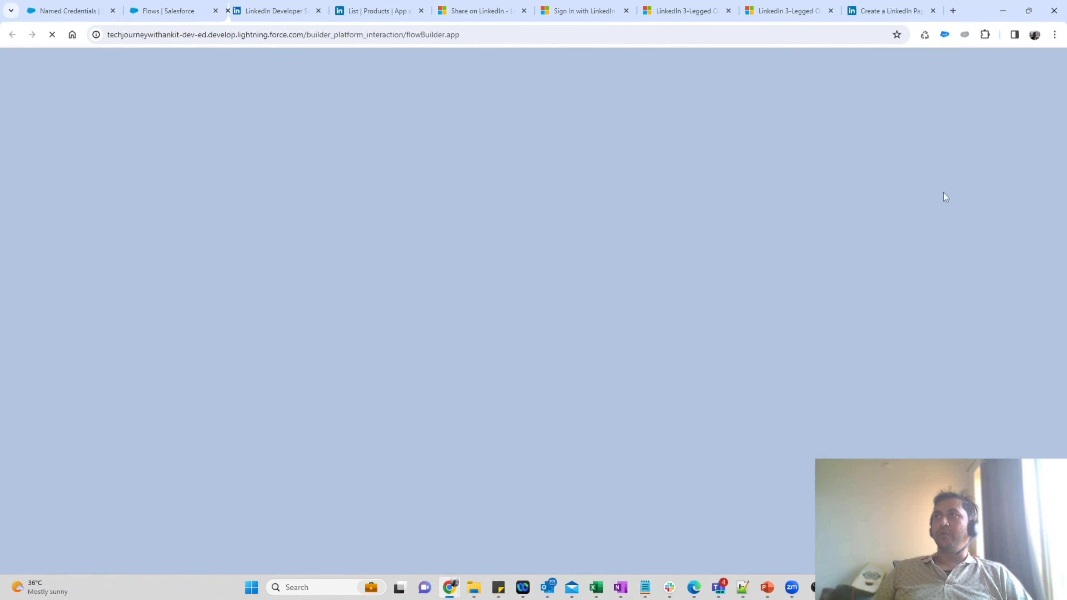
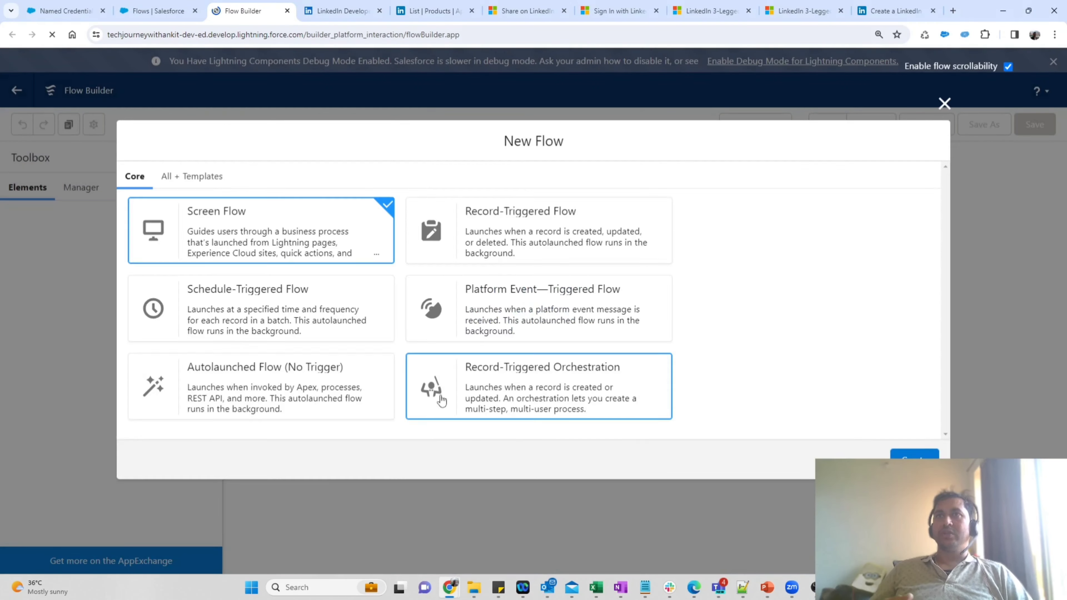
Step: Create a blank Screen Flow and bring up the element list below Start
left_click(915, 456)
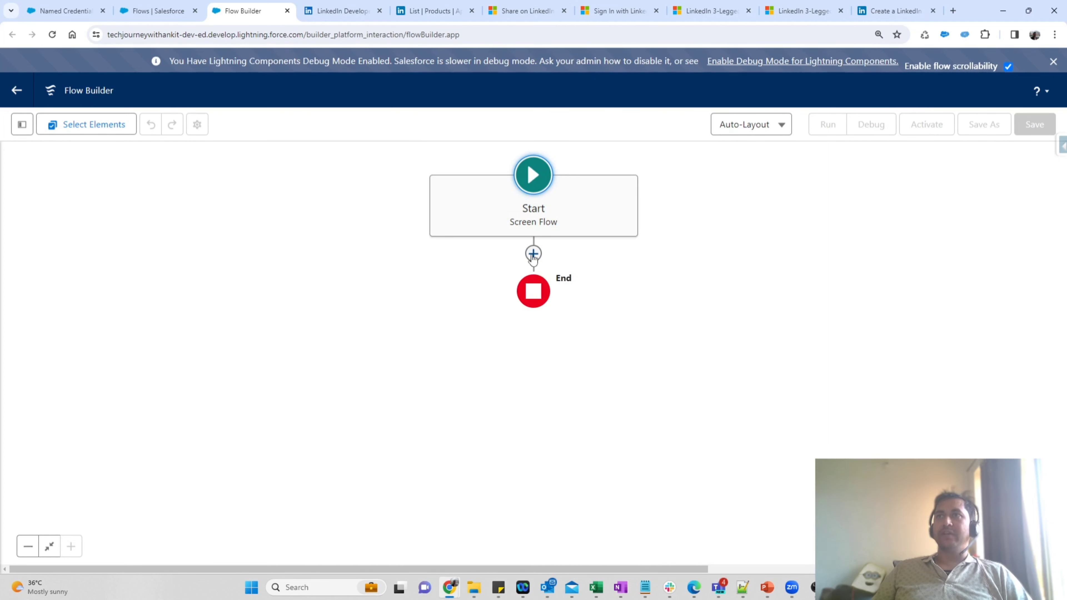
left_click(534, 252)
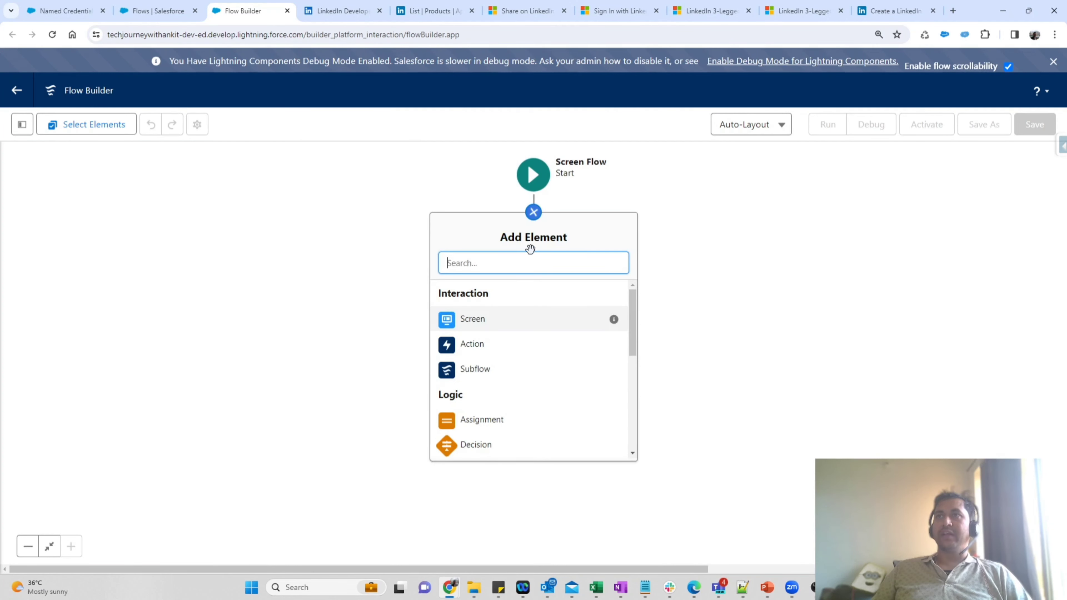
Step: Add a Screen element labelled 'Enter Post for Linkedin'
left_click(494, 320)
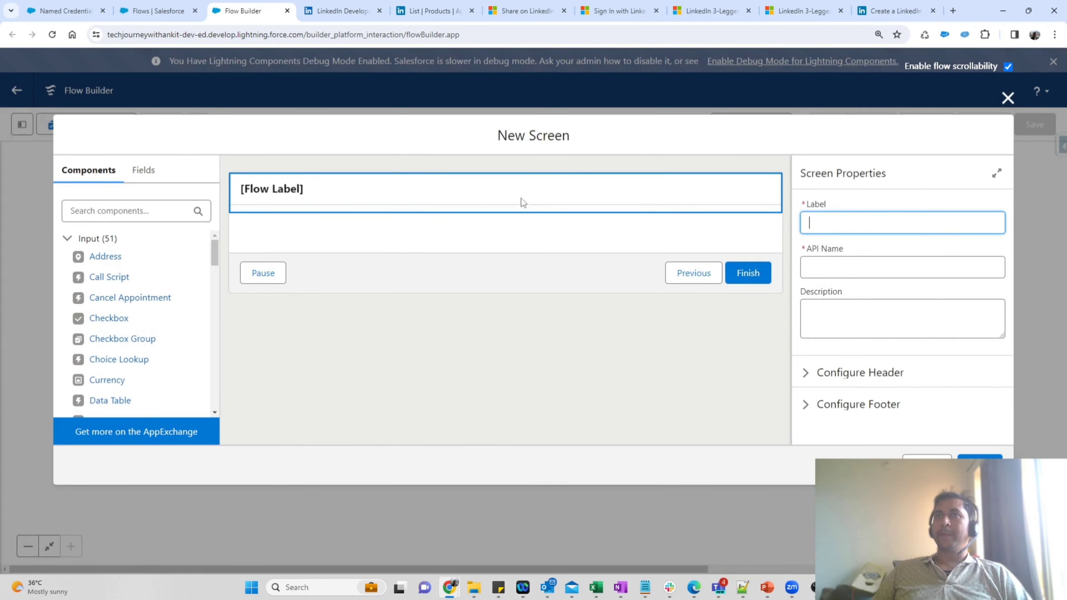
left_click(778, 196)
left_click(835, 215)
type("Enter Post")
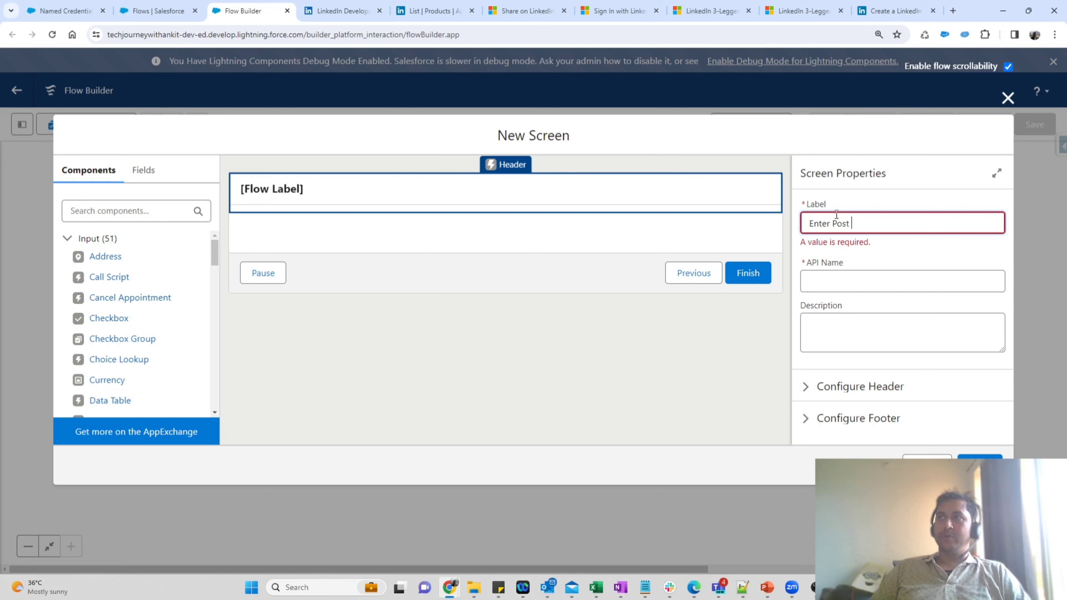
type(" for Linkedin")
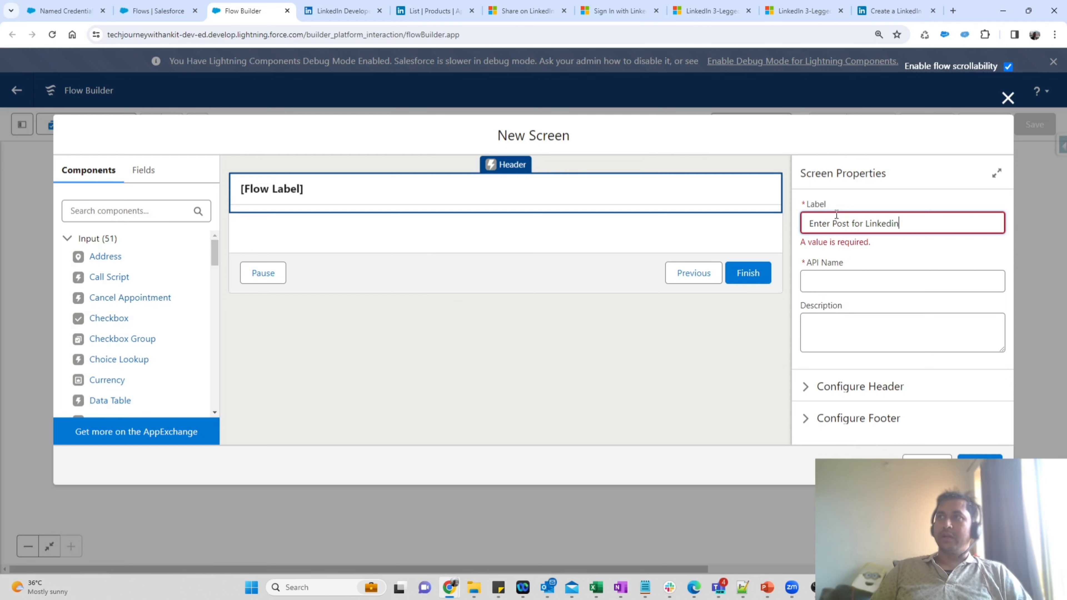
key("Tab")
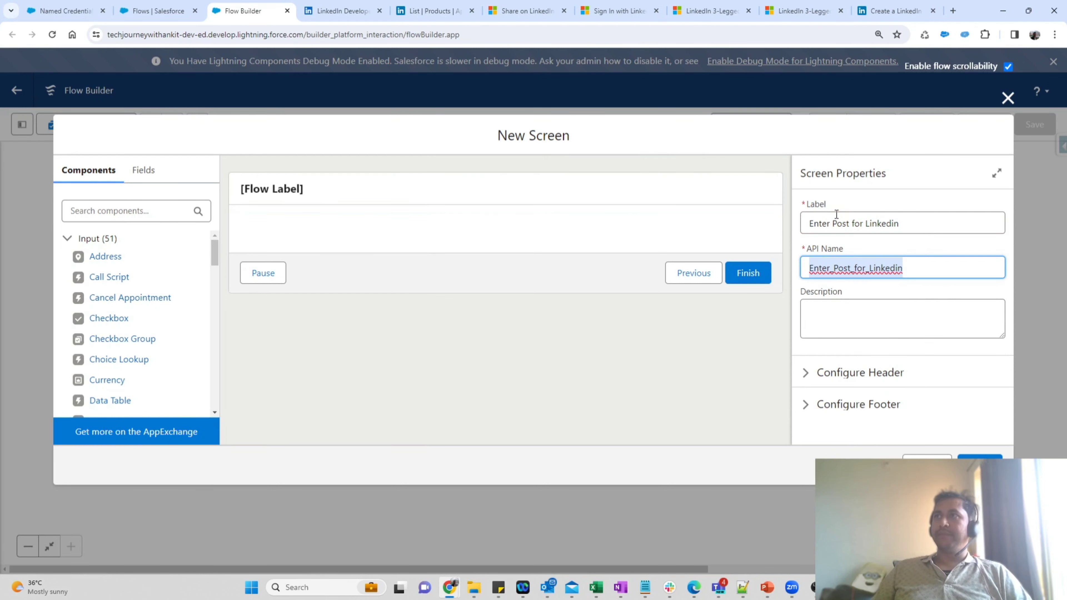
Step: In the screen footer, hide Pause and Previous and custom-label the finish button 'Post'
left_click(802, 405)
scroll(882, 370, "down", 4)
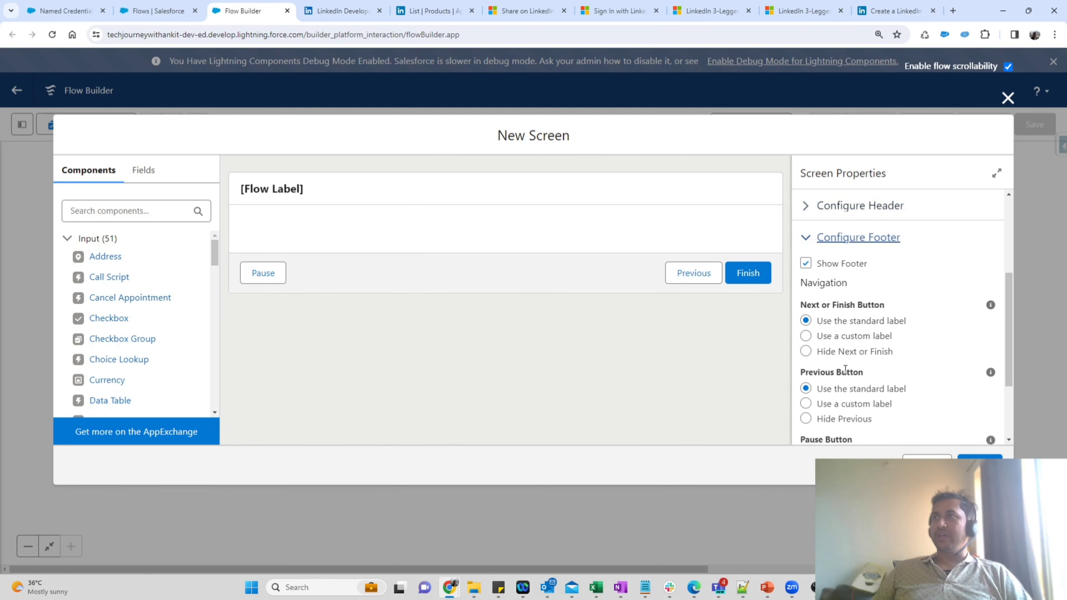
scroll(873, 360, "down", 3)
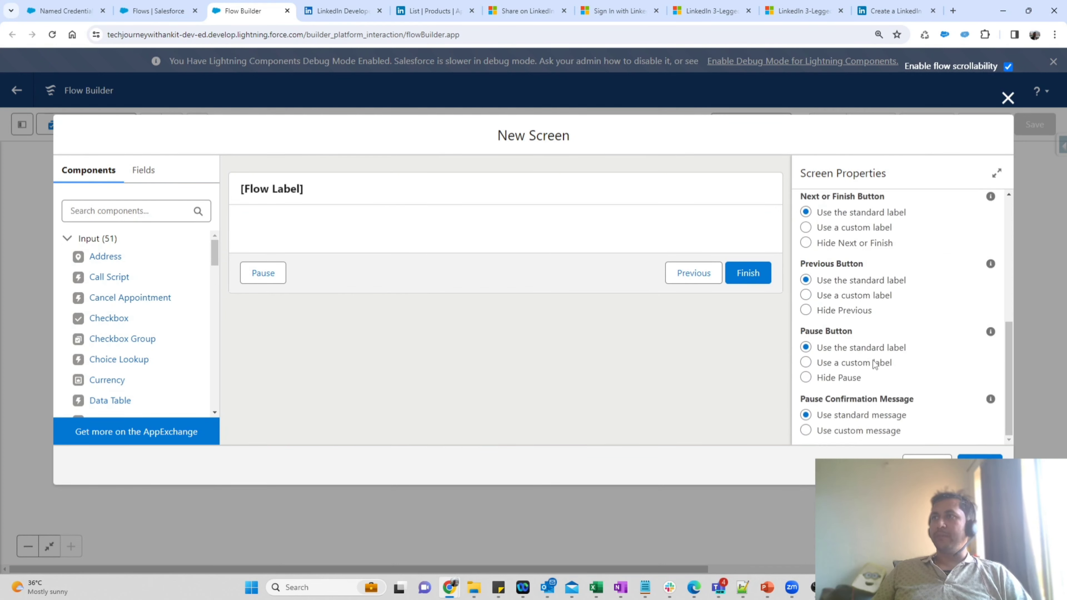
left_click(847, 379)
left_click(836, 366)
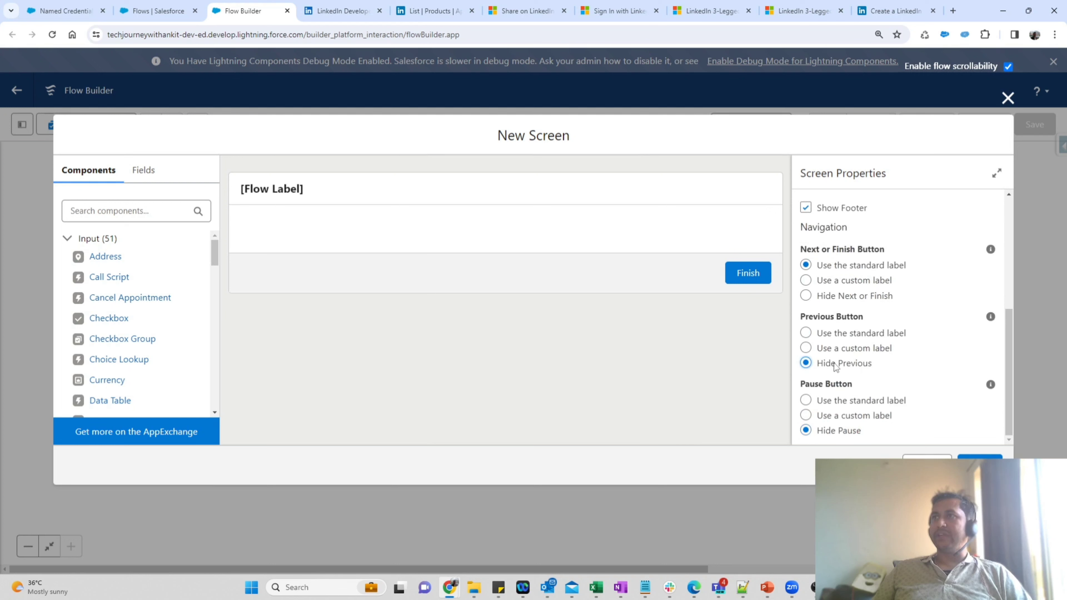
left_click(844, 280)
left_click(884, 330)
type("Post")
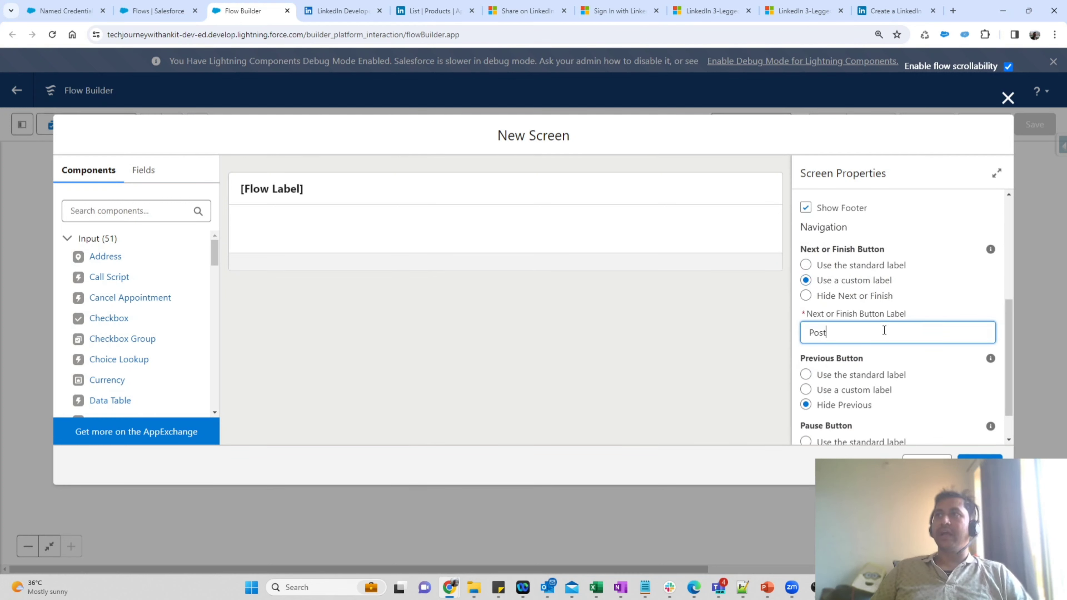
left_click(635, 381)
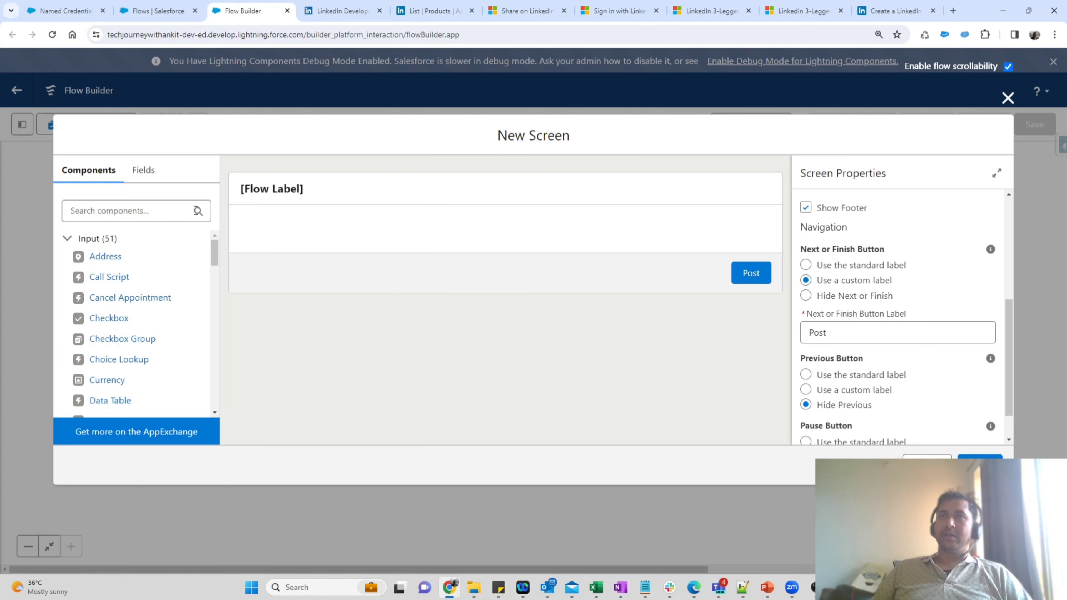
left_click(178, 216)
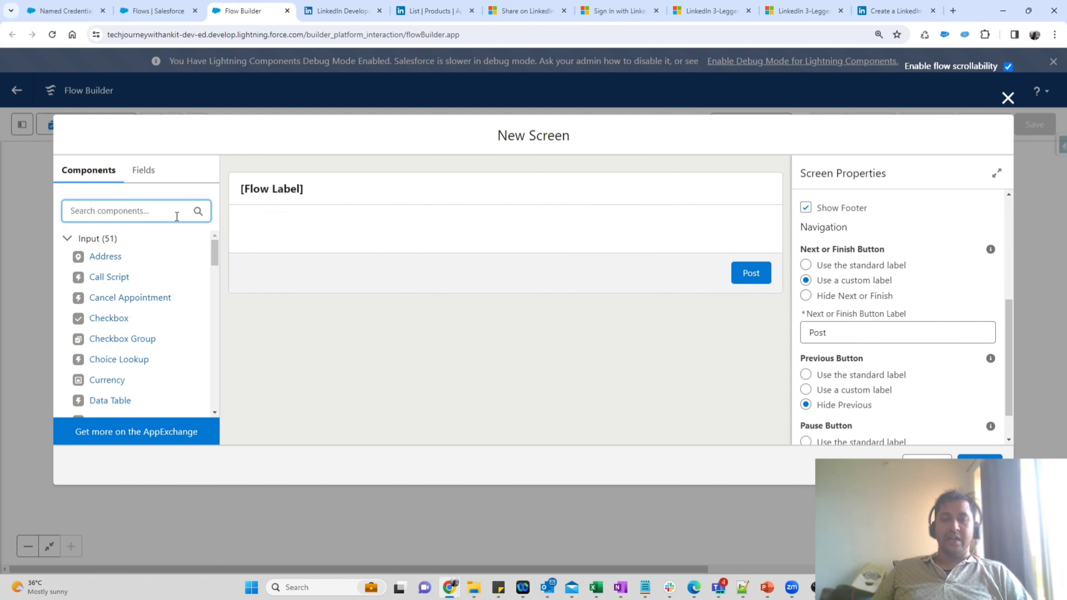
Step: Add a Long Text Area component labelled 'Post Message' to the screen
type("text")
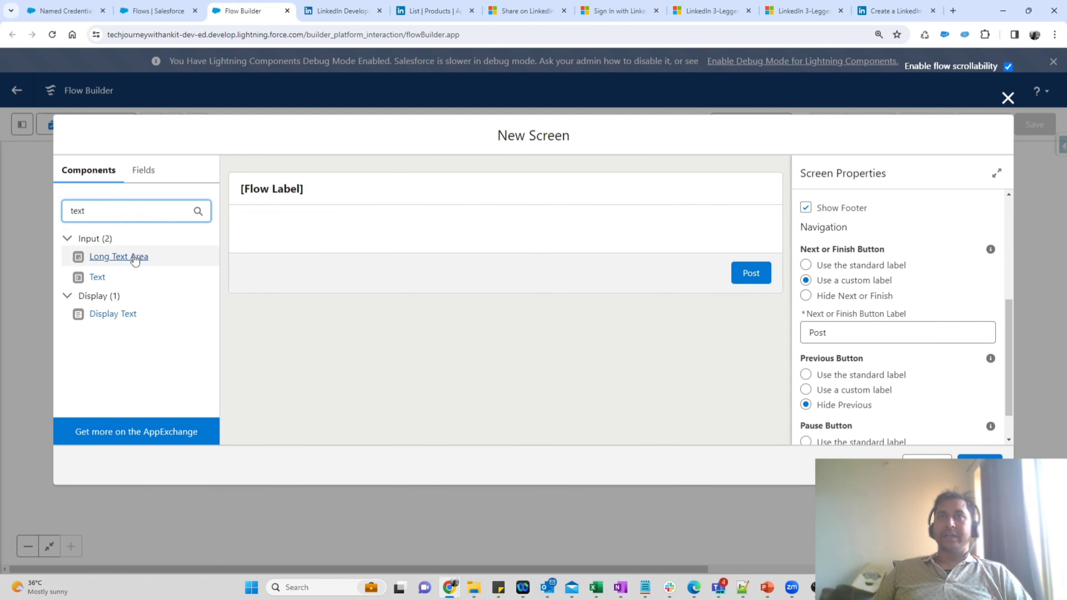
left_click_drag(110, 256, 348, 237)
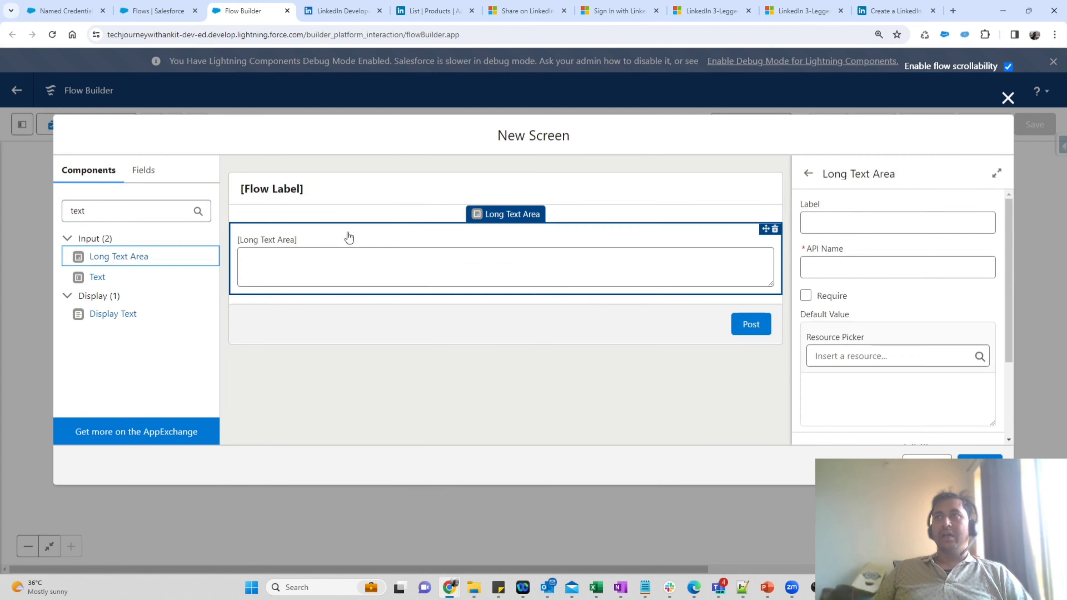
left_click(849, 221)
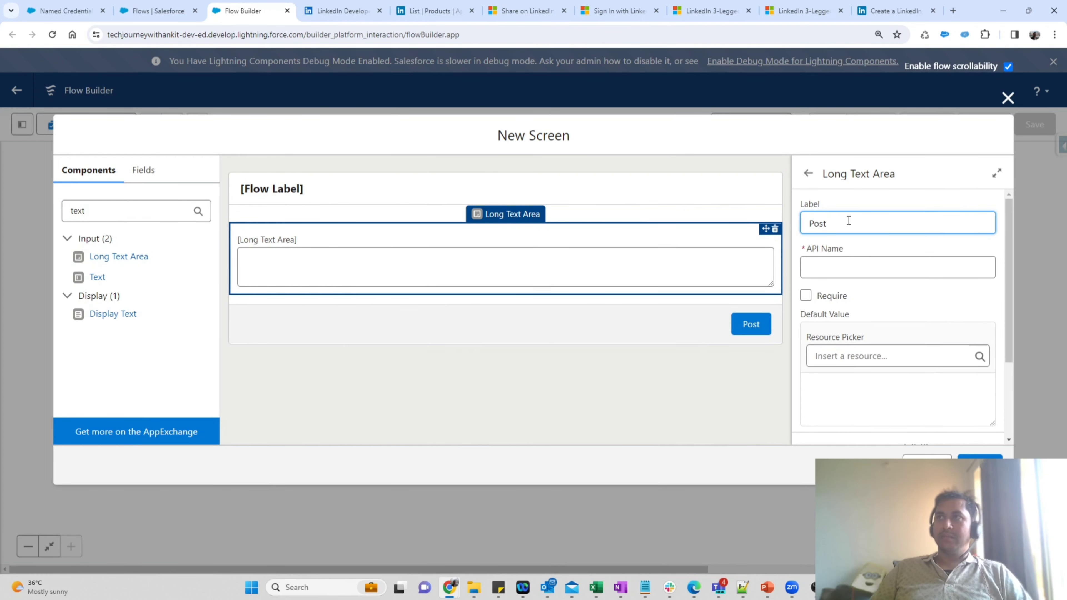
type("Post Message")
key("Tab")
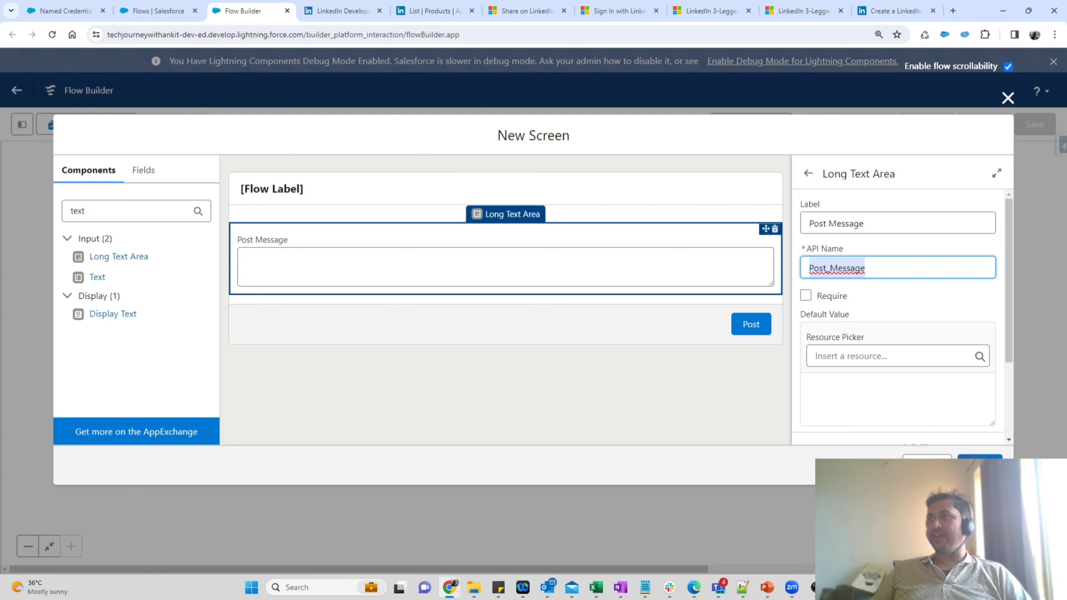
Step: Finish the screen so it sits between Start and End on the flow canvas
left_click(979, 463)
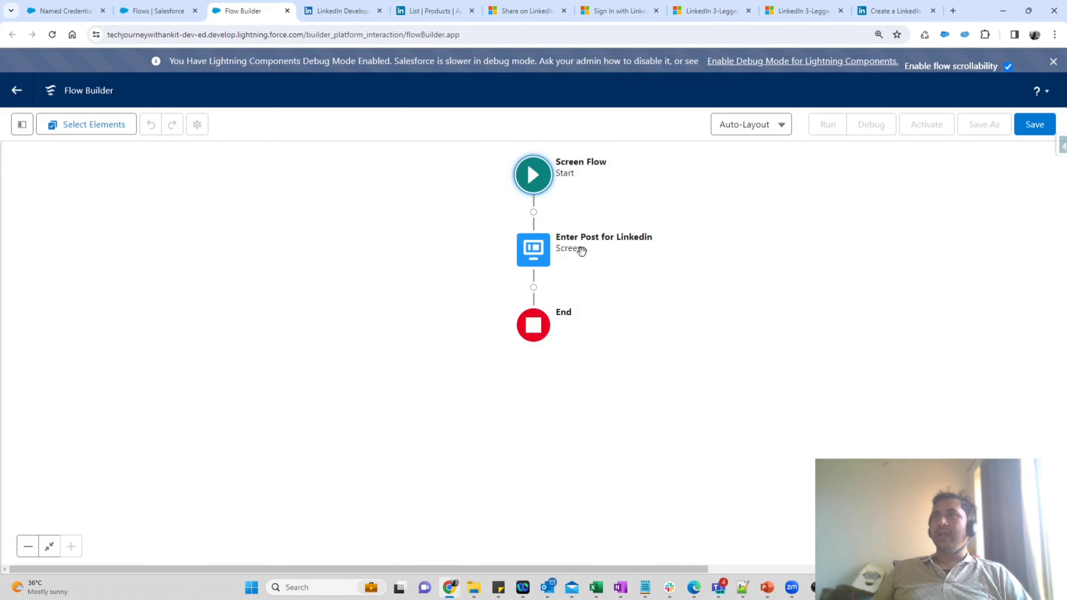
left_click_drag(600, 196, 530, 205)
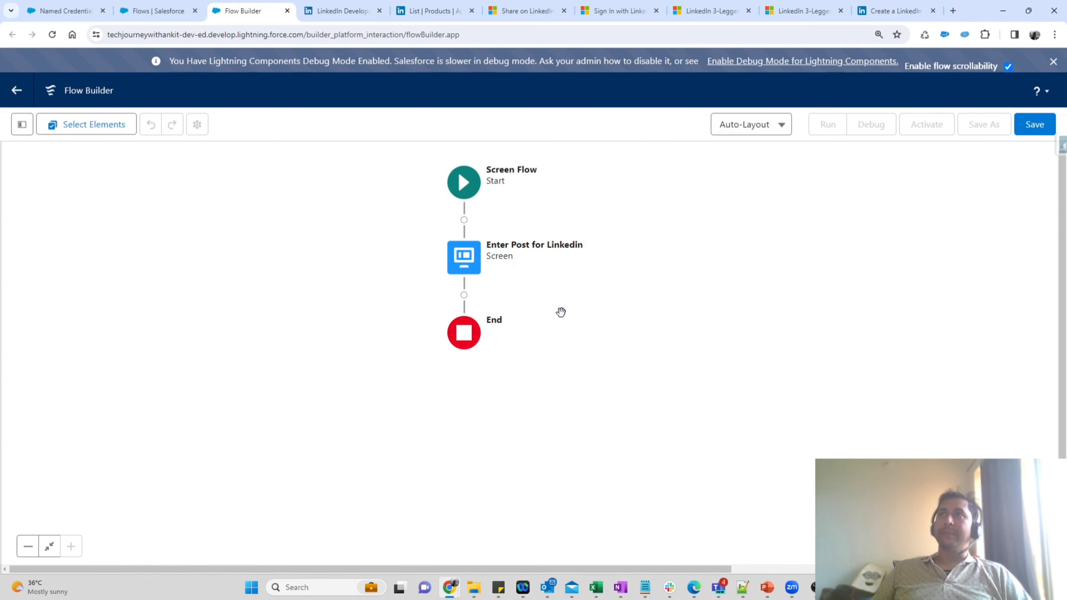
left_click(349, 12)
Step: Open the Share on LinkedIn documentation from the app's Products page
left_click(429, 11)
left_click_drag(245, 181, 334, 183)
left_click(528, 10)
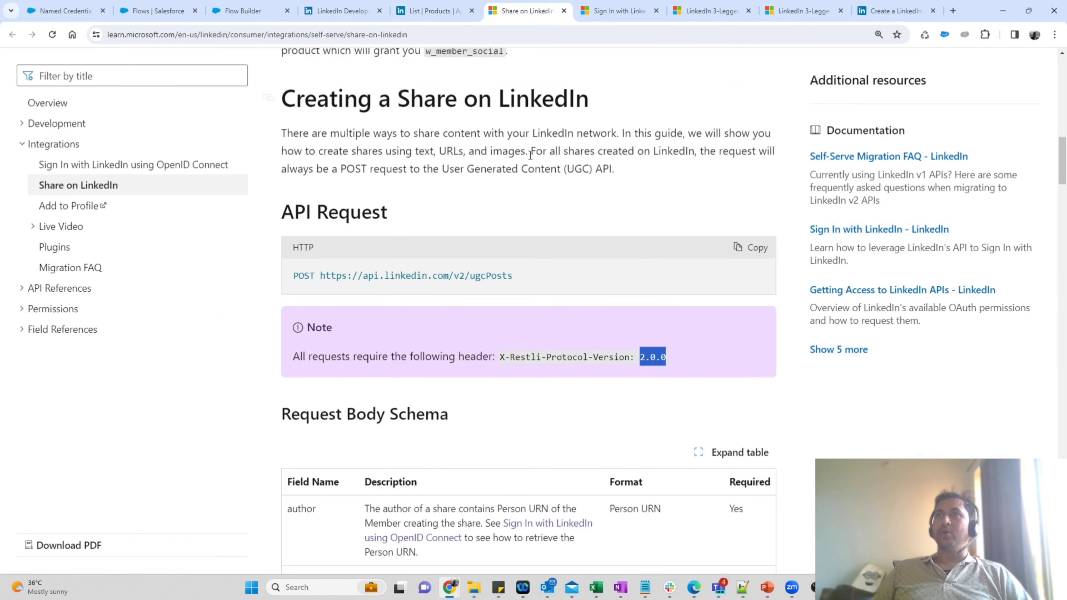
scroll(489, 282, "up", 12)
scroll(489, 282, "up", 4)
scroll(490, 282, "down", 4)
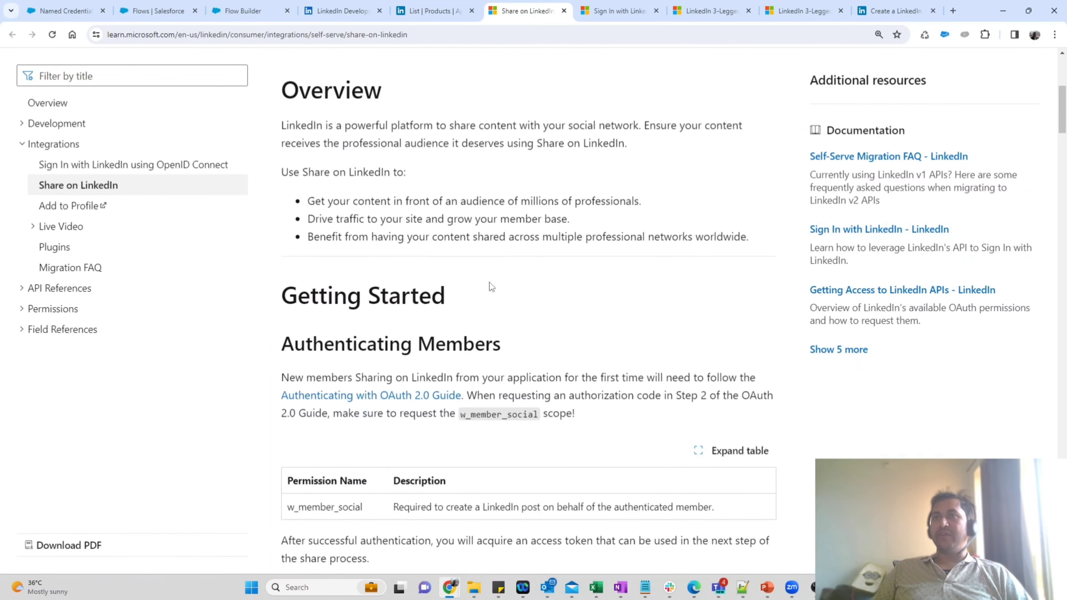
scroll(490, 282, "down", 10)
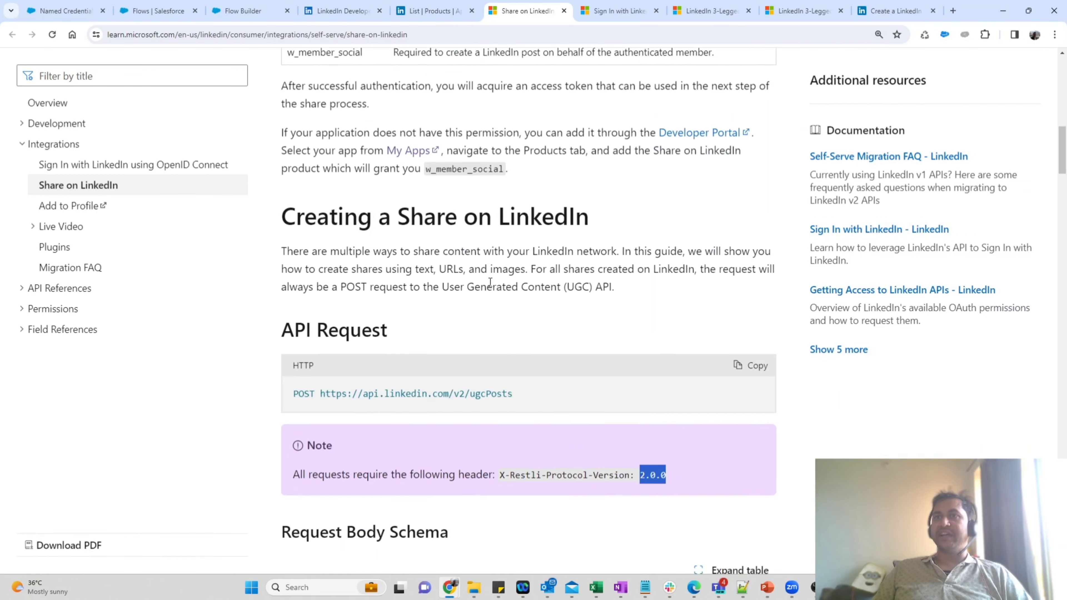
scroll(621, 333, "up", 6)
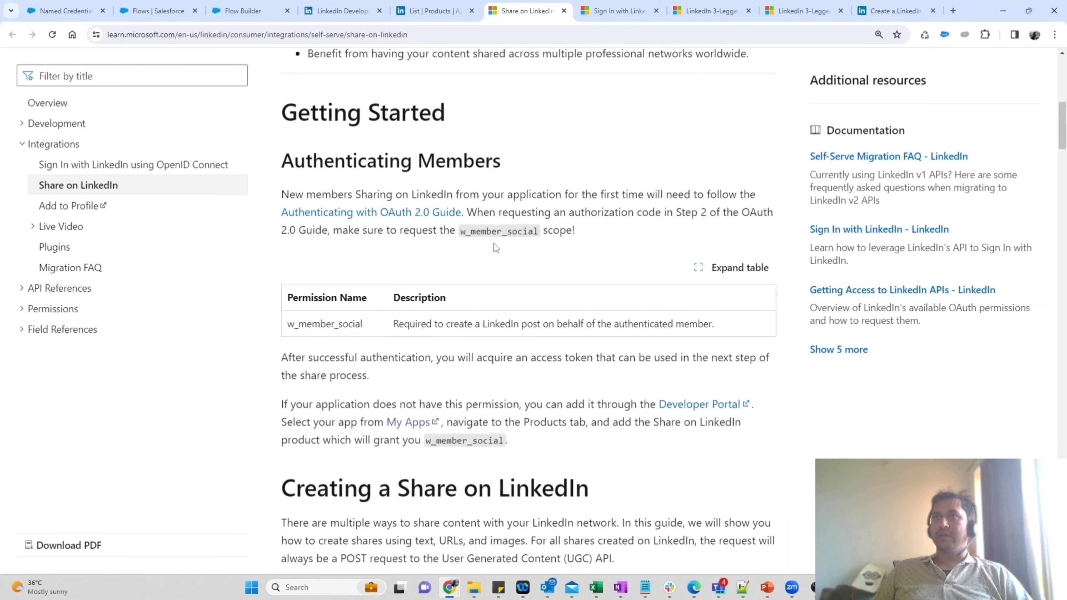
scroll(494, 243, "up", 8)
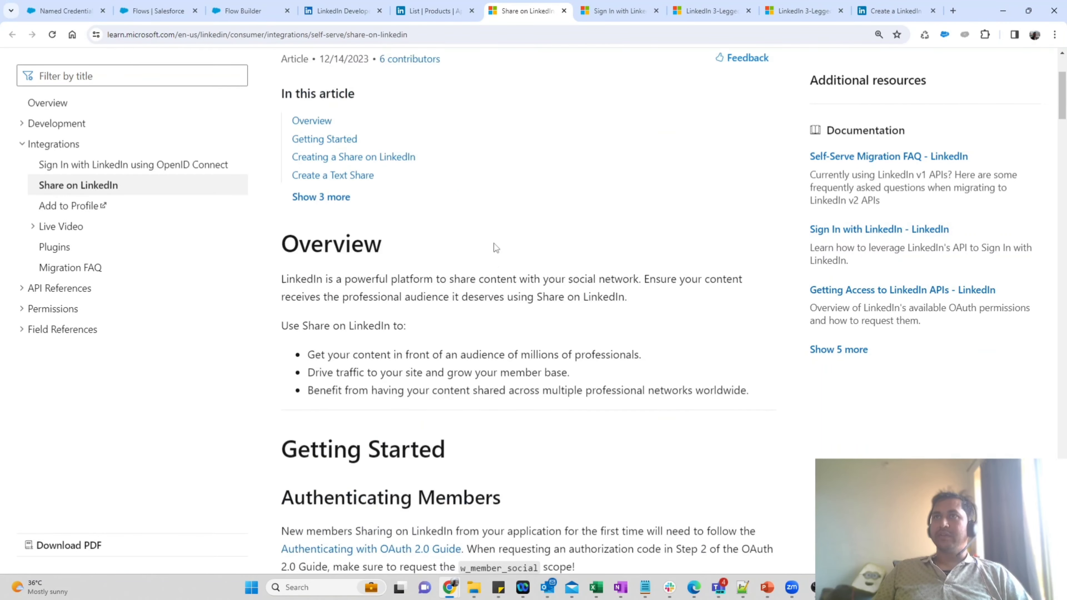
scroll(493, 243, "up", 3)
scroll(492, 244, "down", 20)
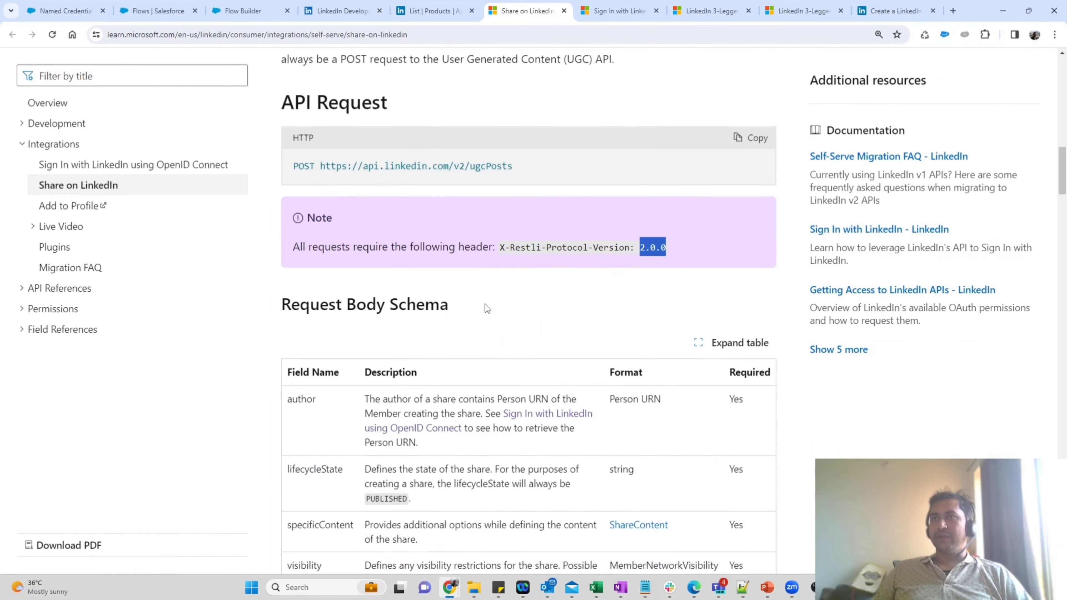
Step: Highlight the POST ugcPosts endpoint and the author field of the request body schema
left_click(635, 275)
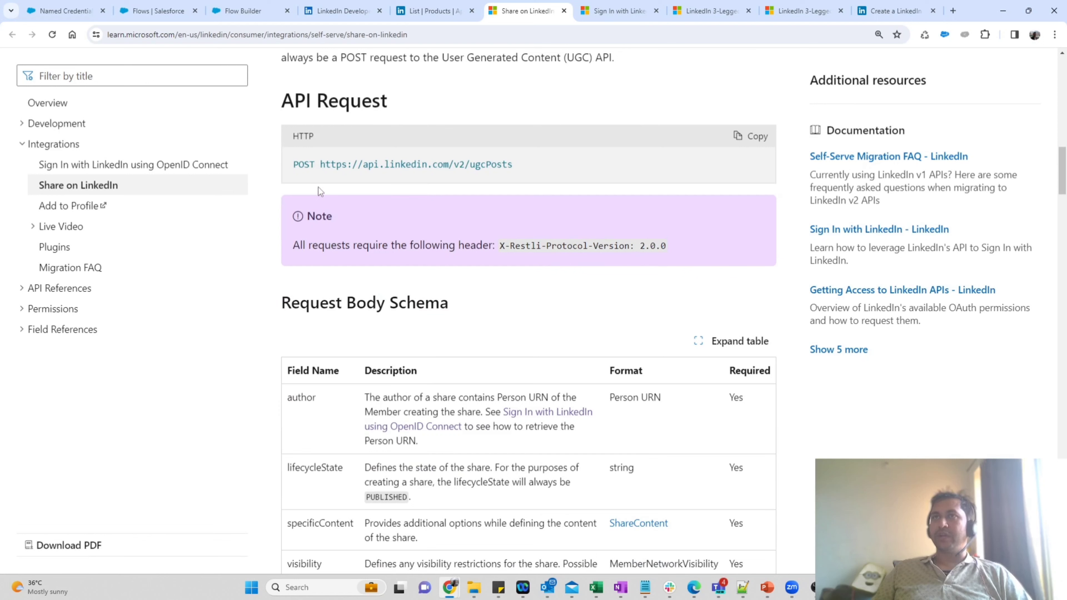
left_click_drag(293, 165, 314, 176)
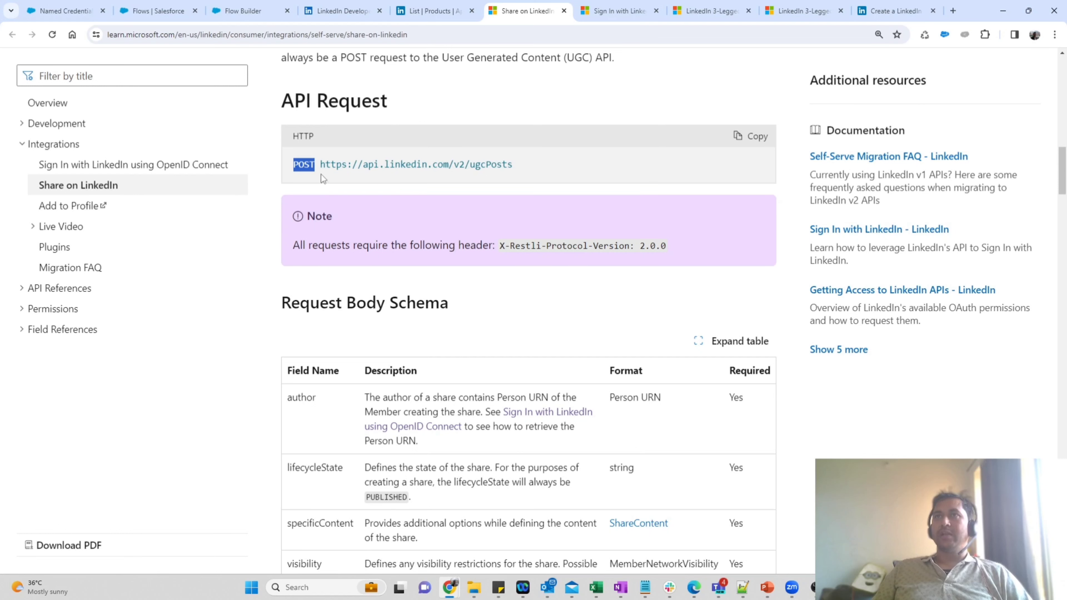
left_click_drag(321, 170, 538, 161)
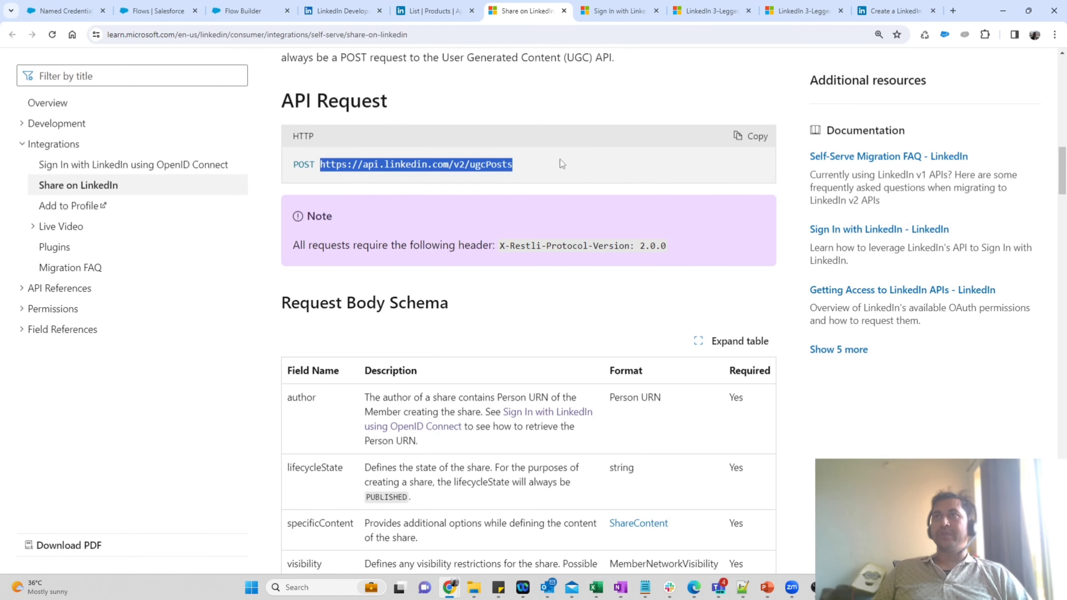
left_click(608, 164)
scroll(593, 211, "down", 3)
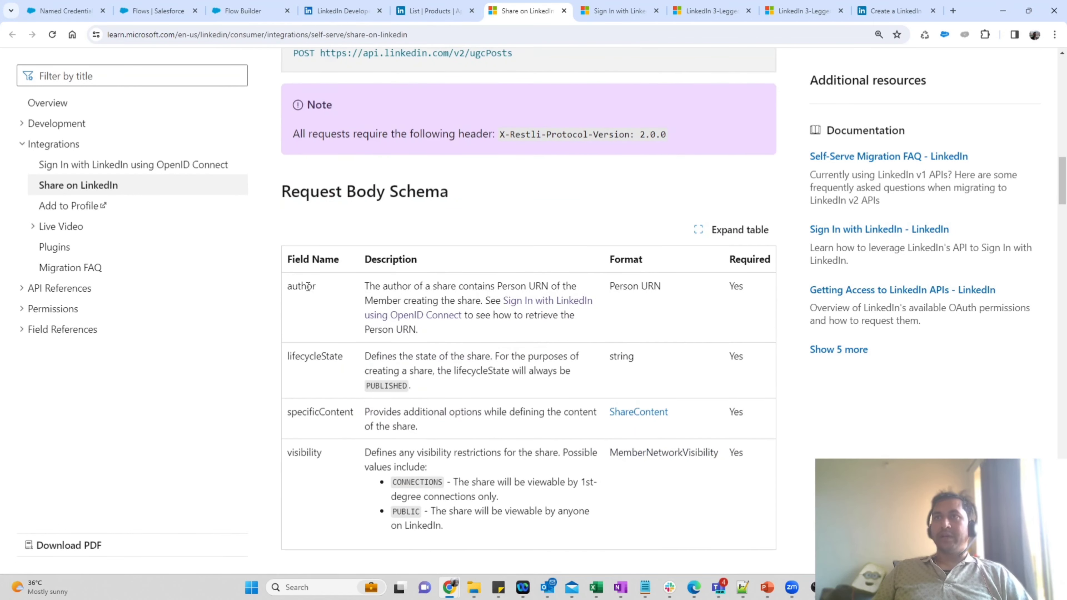
left_click_drag(316, 286, 285, 288)
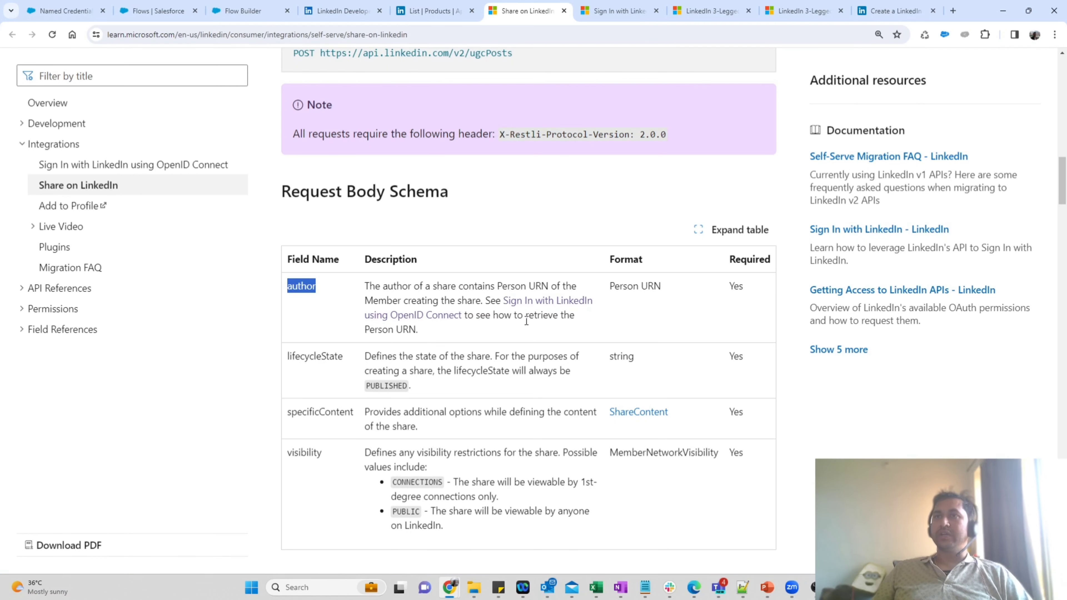
scroll(523, 323, "down", 8)
scroll(522, 325, "down", 10)
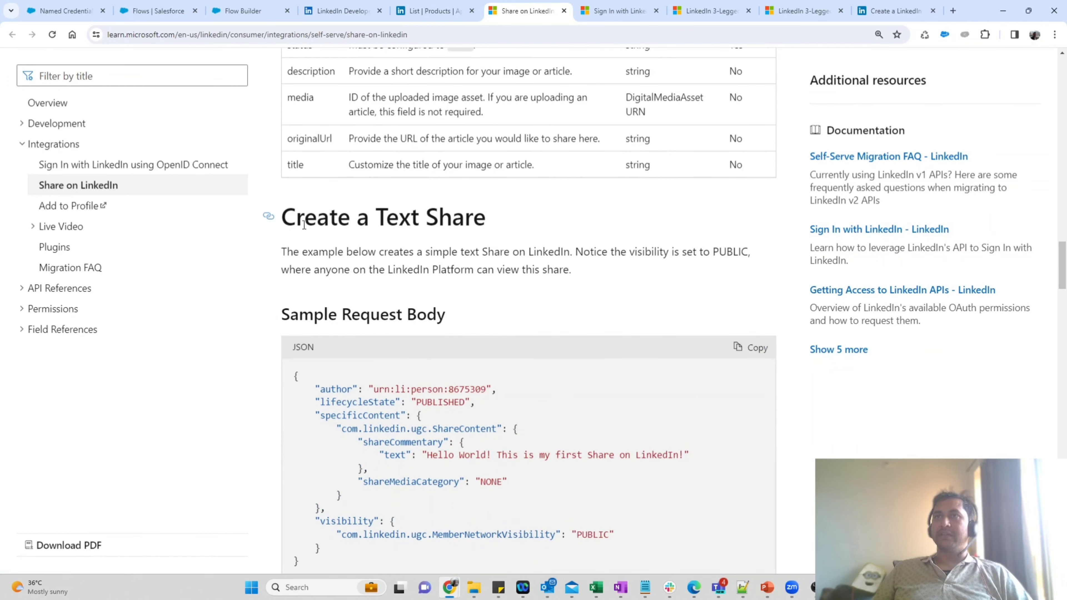
scroll(295, 309, "down", 1)
left_click_drag(296, 314, 321, 505)
left_click(377, 494)
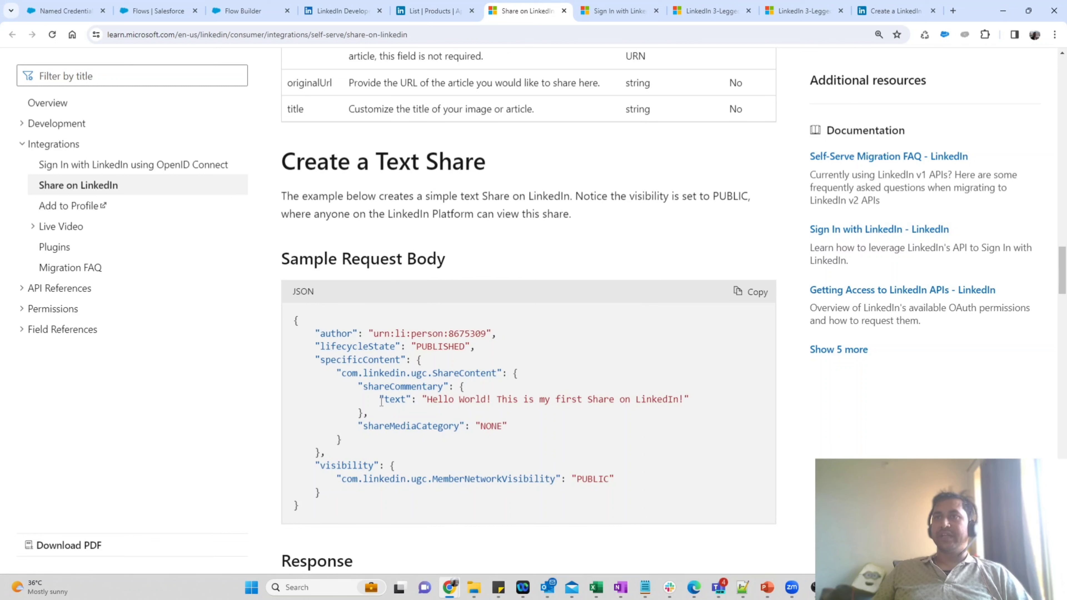
left_click_drag(380, 400, 705, 399)
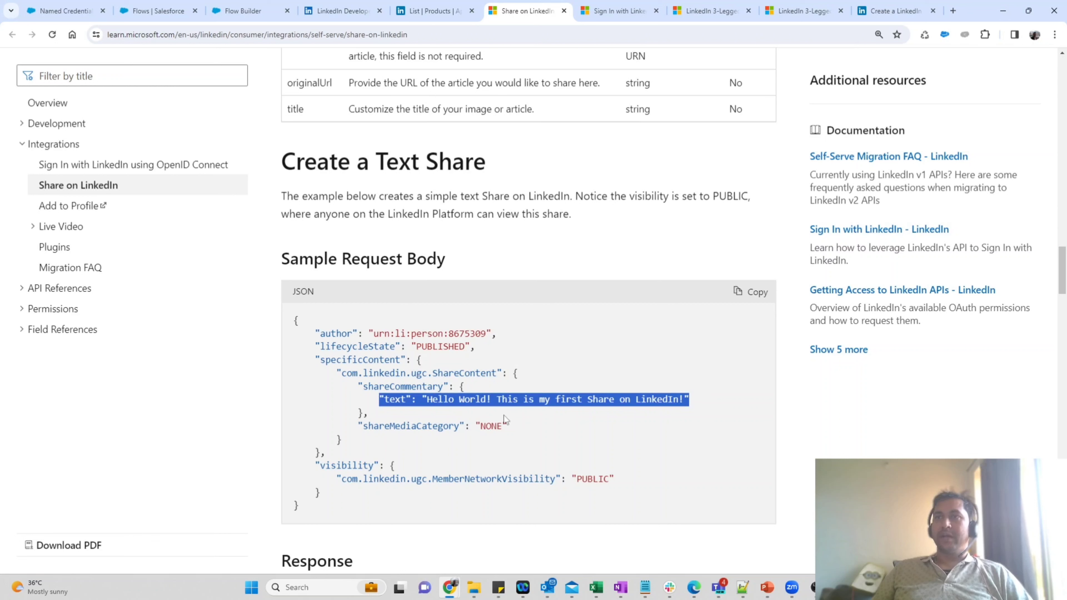
double_click(490, 423)
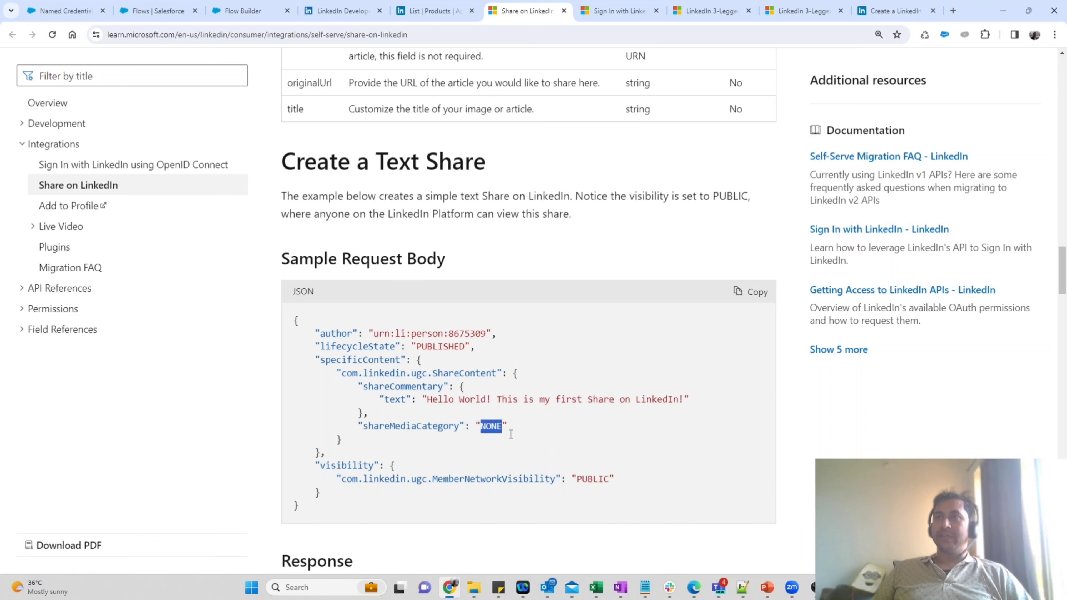
double_click(601, 480)
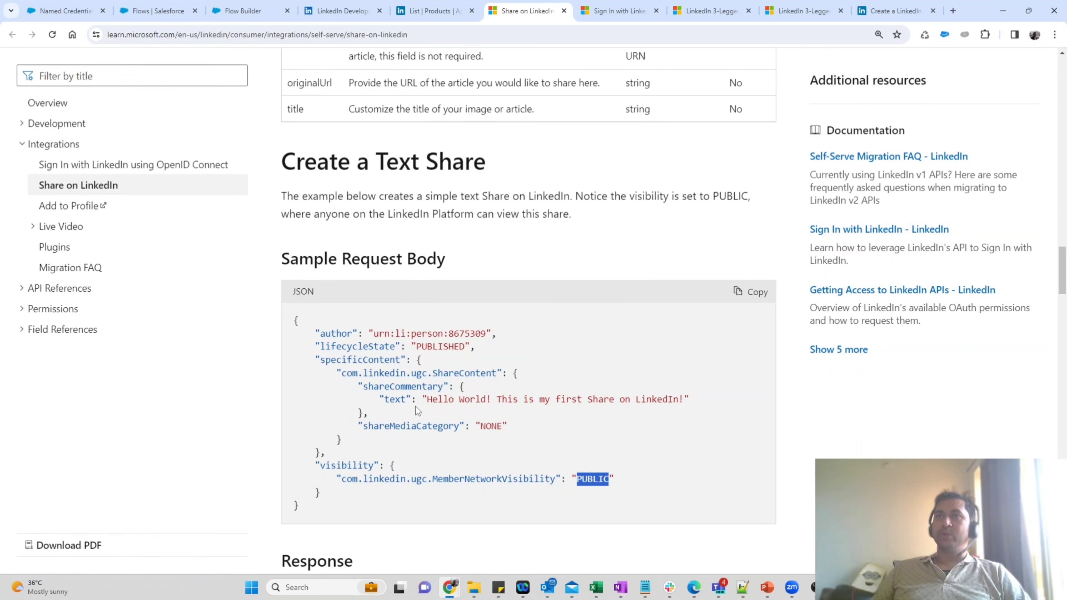
scroll(415, 405, "up", 6)
scroll(416, 406, "up", 12)
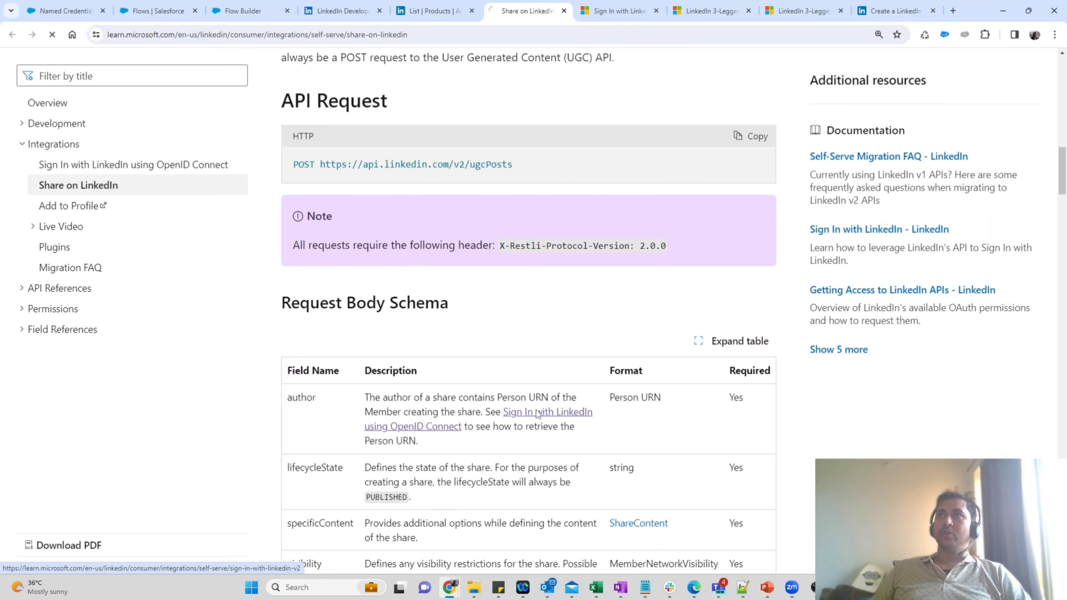
Step: Review the Sign In with LinkedIn userinfo request and its sample JSON response
scroll(505, 335, "down", 8)
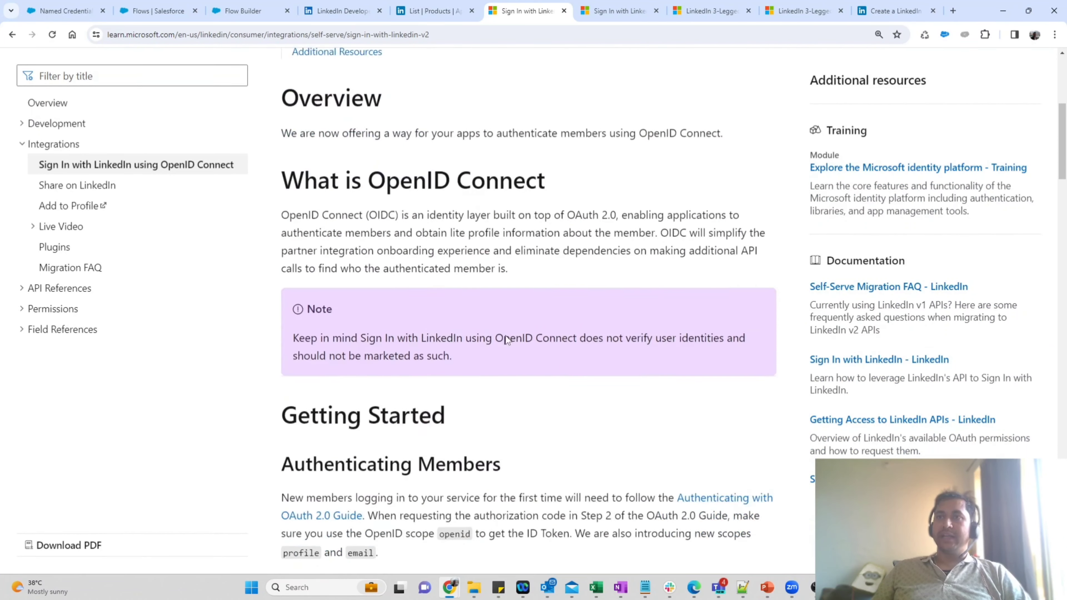
scroll(506, 338, "down", 9)
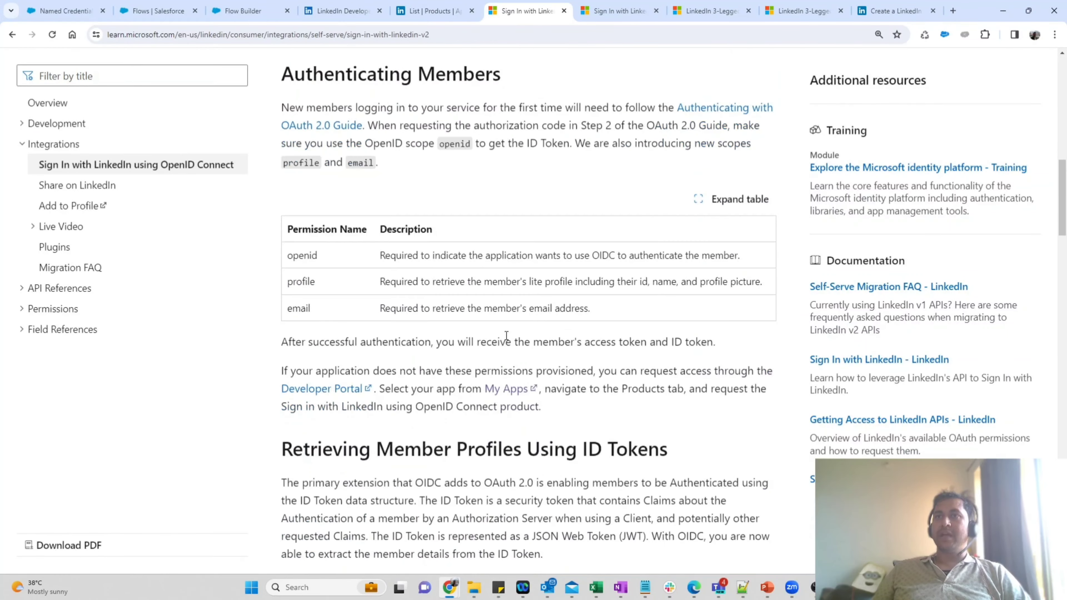
scroll(507, 336, "down", 7)
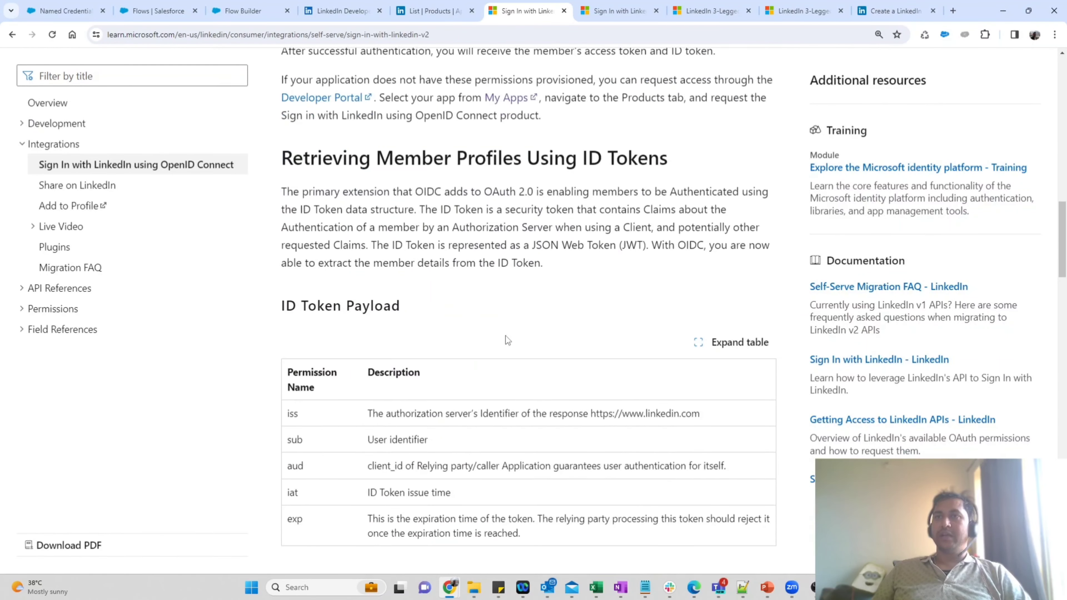
scroll(505, 335, "down", 13)
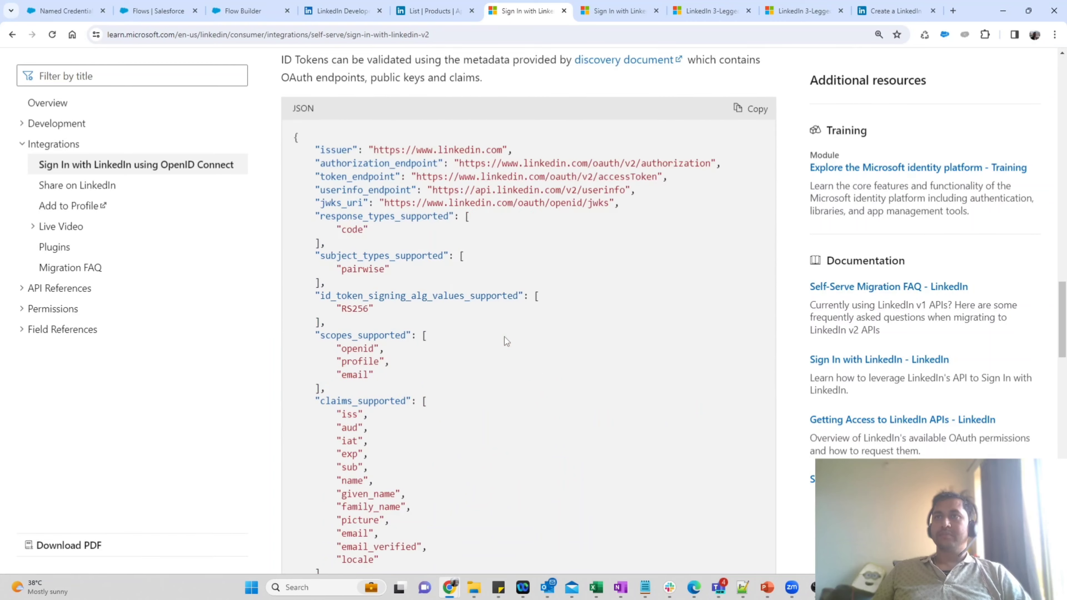
scroll(505, 339, "down", 8)
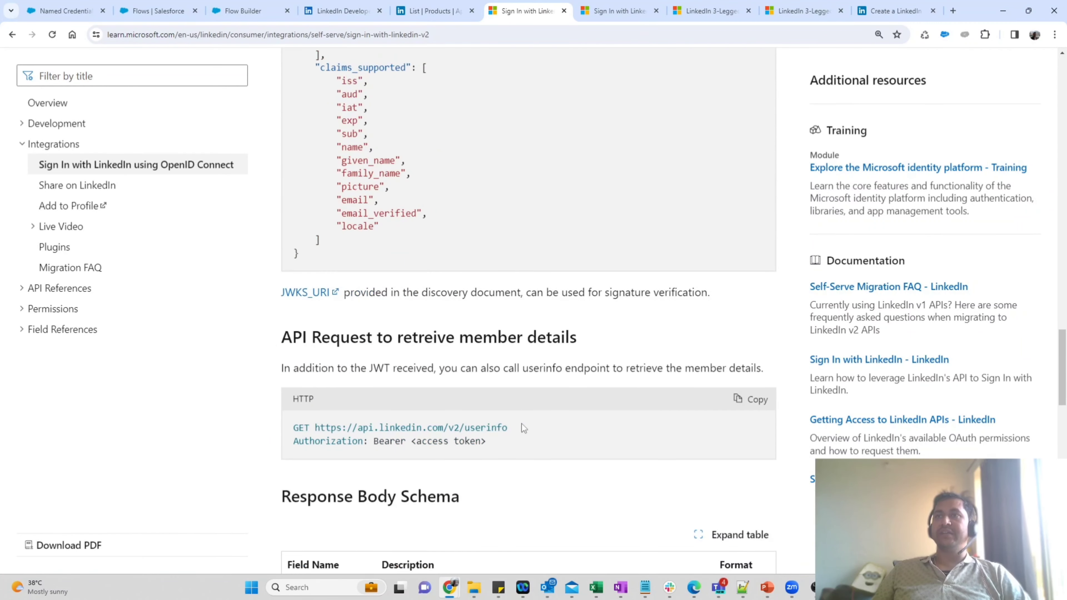
left_click_drag(509, 428, 310, 427)
scroll(658, 418, "down", 4)
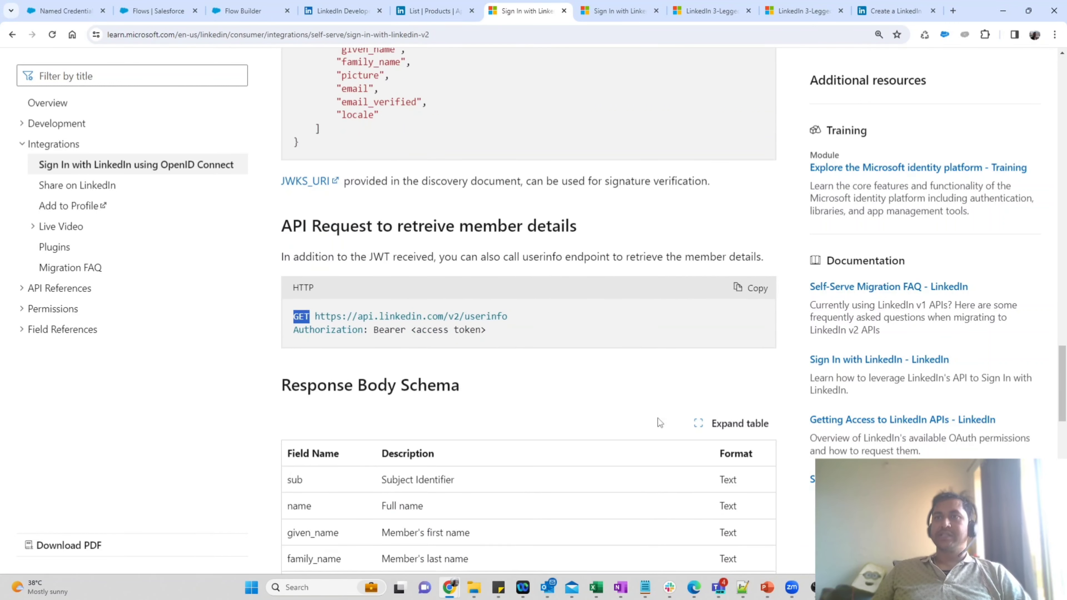
scroll(657, 418, "down", 3)
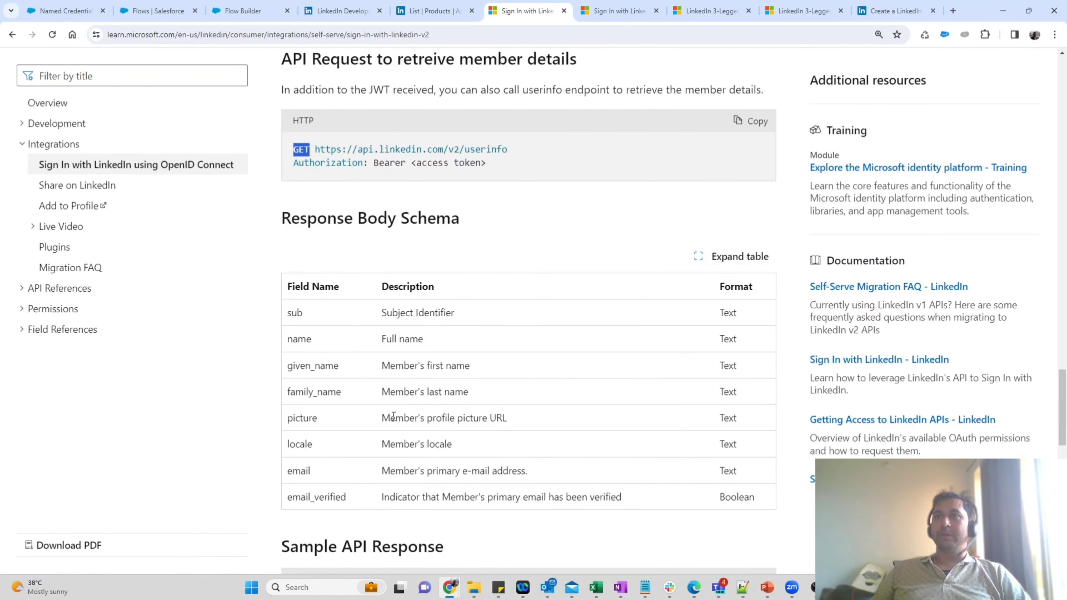
scroll(392, 416, "down", 5)
left_click_drag(306, 518, 271, 396)
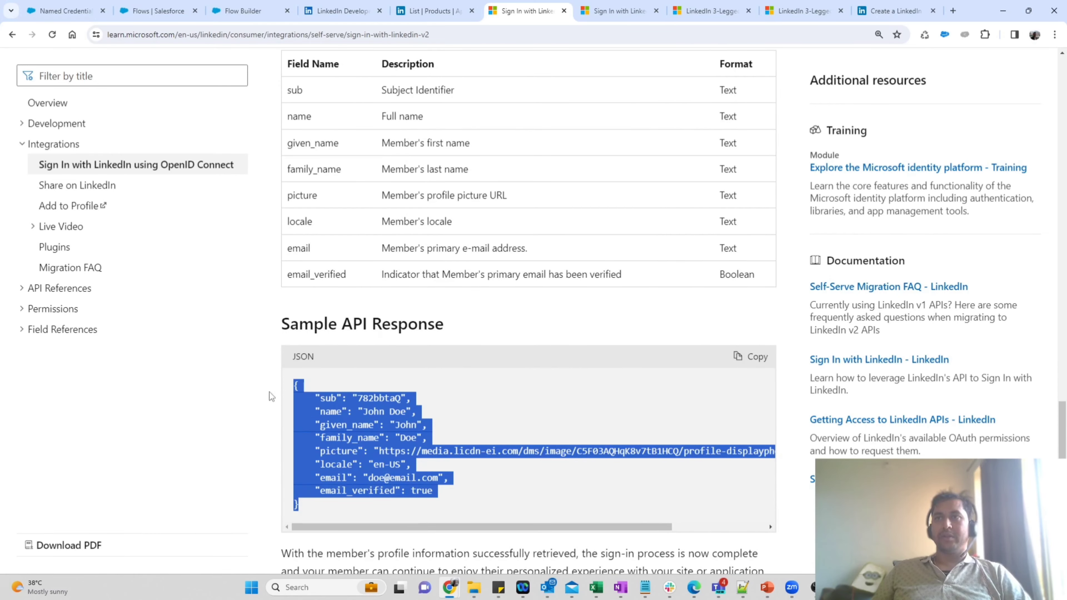
left_click(223, 395)
scroll(424, 355, "up", 5)
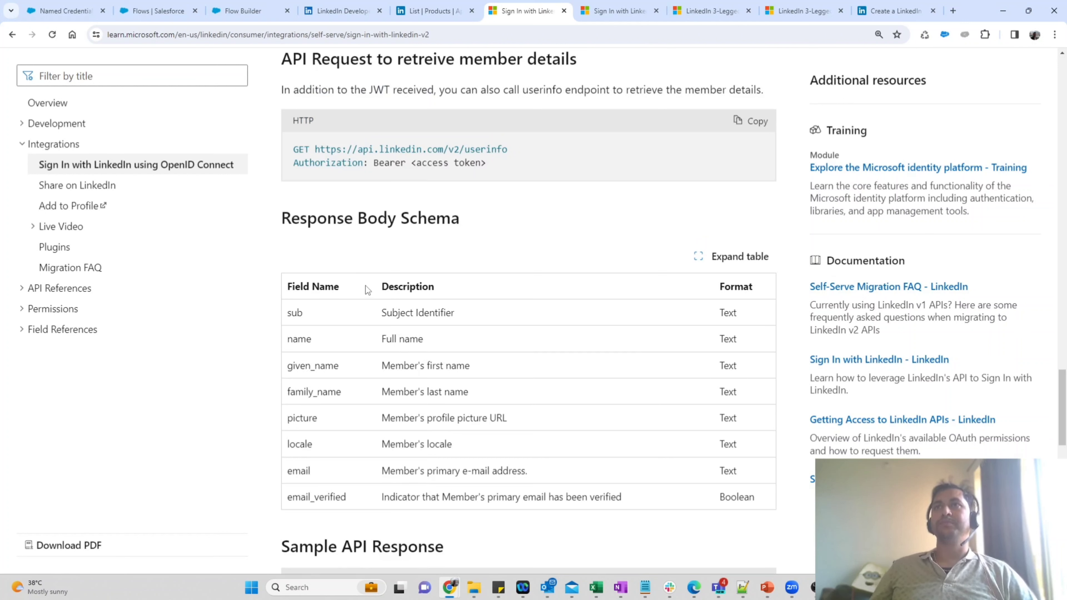
Step: Close the Named Credentials and Flows tabs to return to Flow Builder
left_click(86, 6)
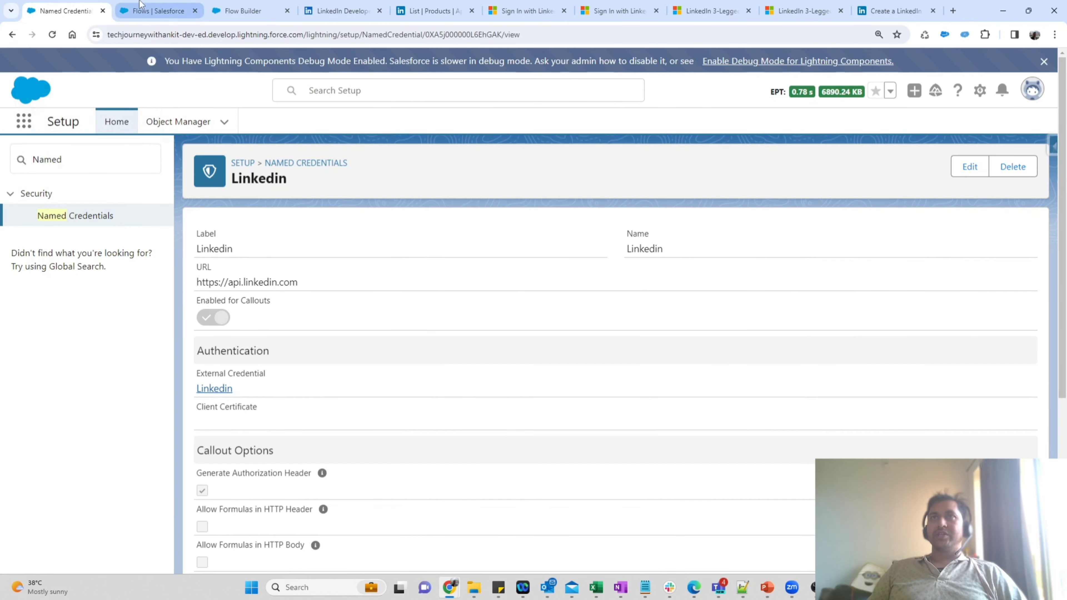
left_click(156, 10)
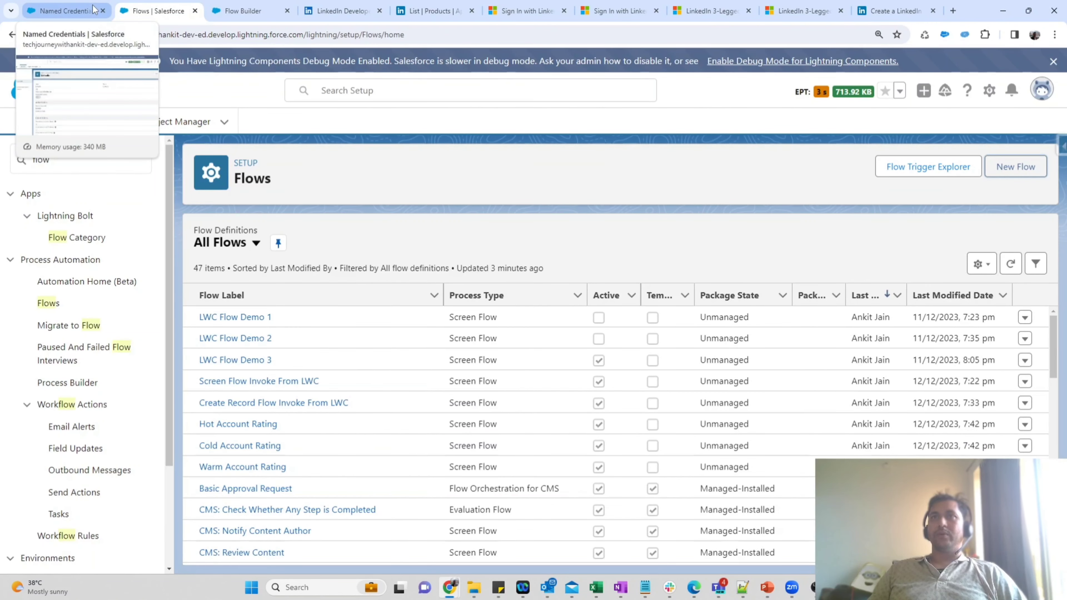
left_click(102, 11)
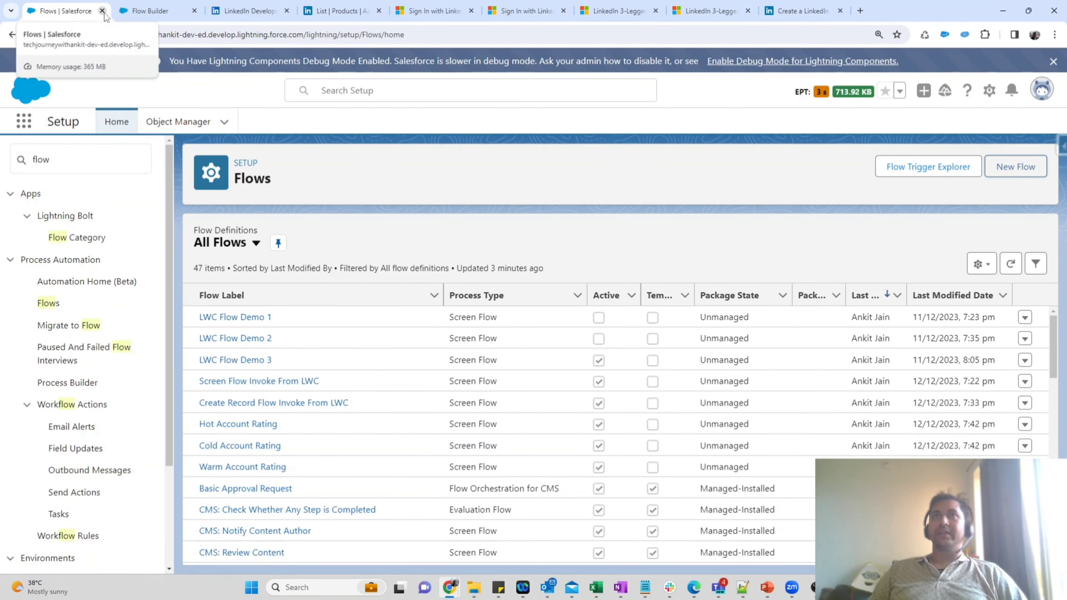
left_click(102, 10)
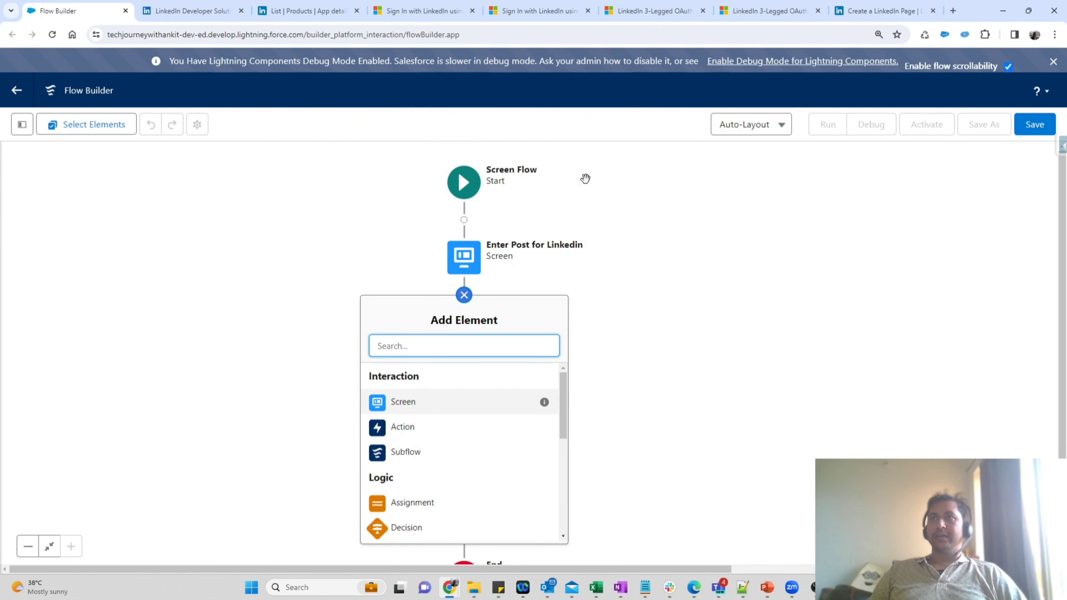
Step: Add an Action after the post screen and start a new HTTP callout
left_click(410, 433)
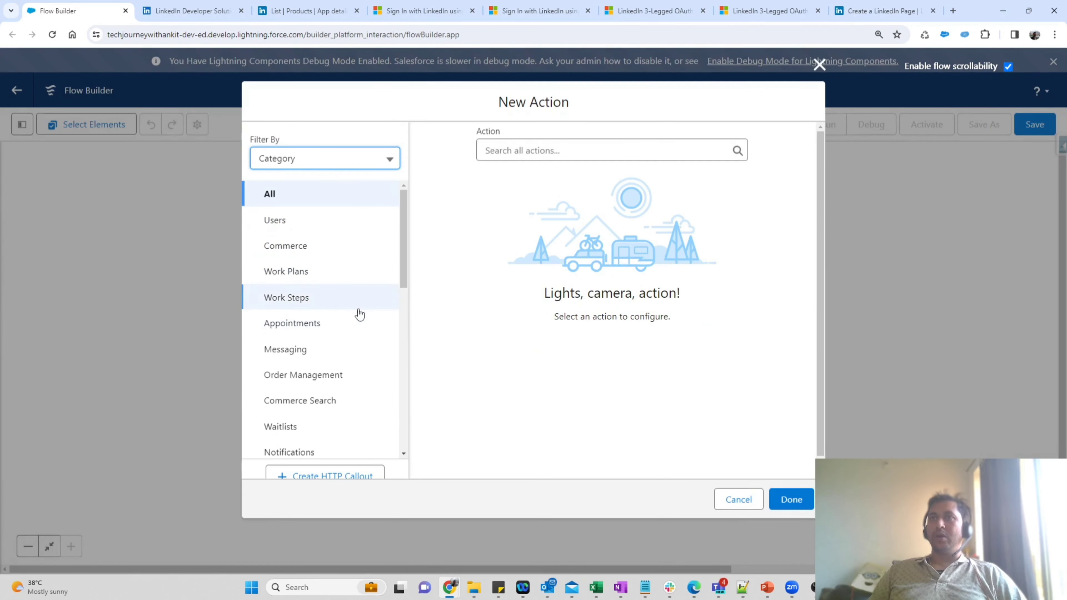
scroll(407, 252, "down", 10)
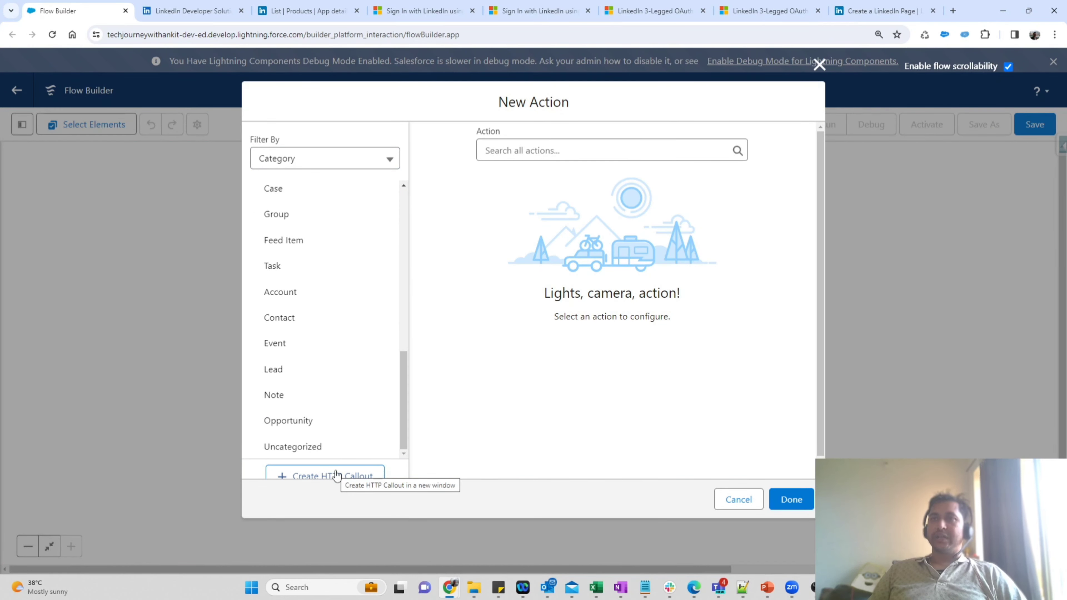
left_click(336, 474)
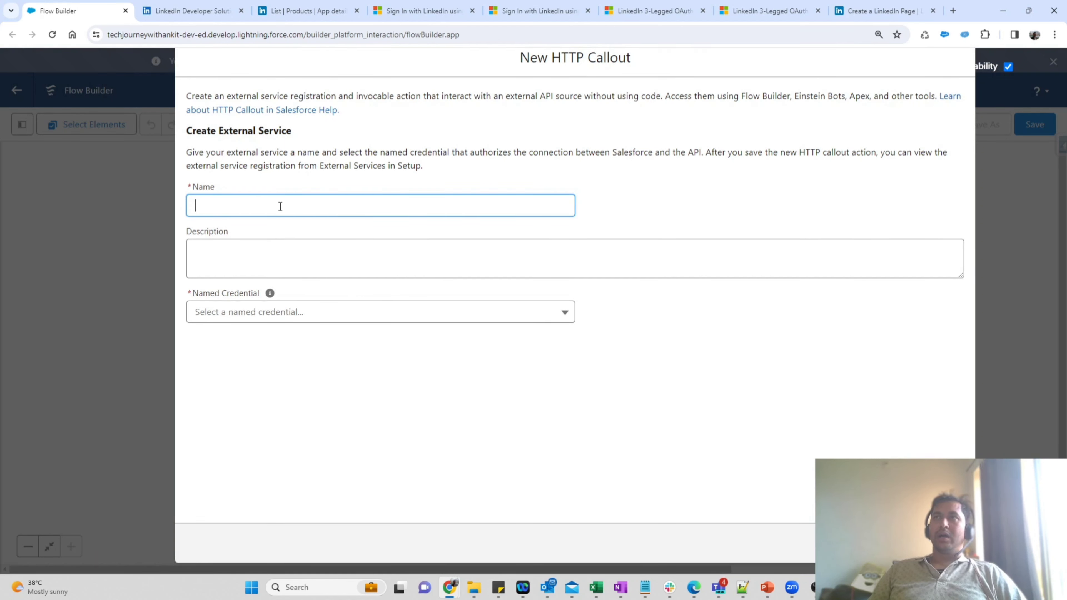
left_click_drag(185, 133, 288, 135)
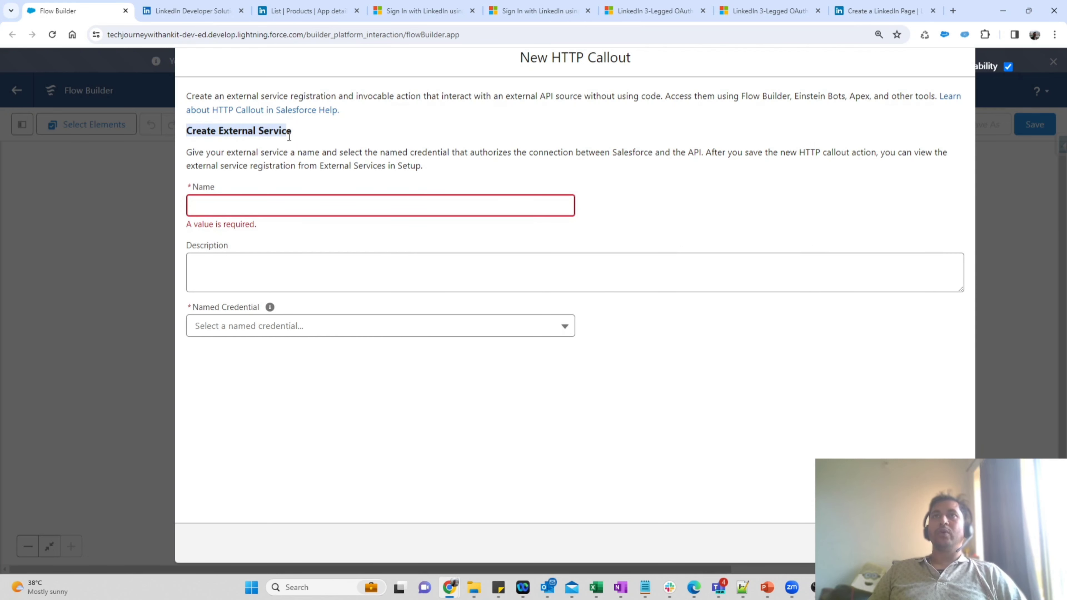
Step: Name the external service 'SignInOnLinekedin', choose the Linkedin named credential, and continue
left_click(224, 207)
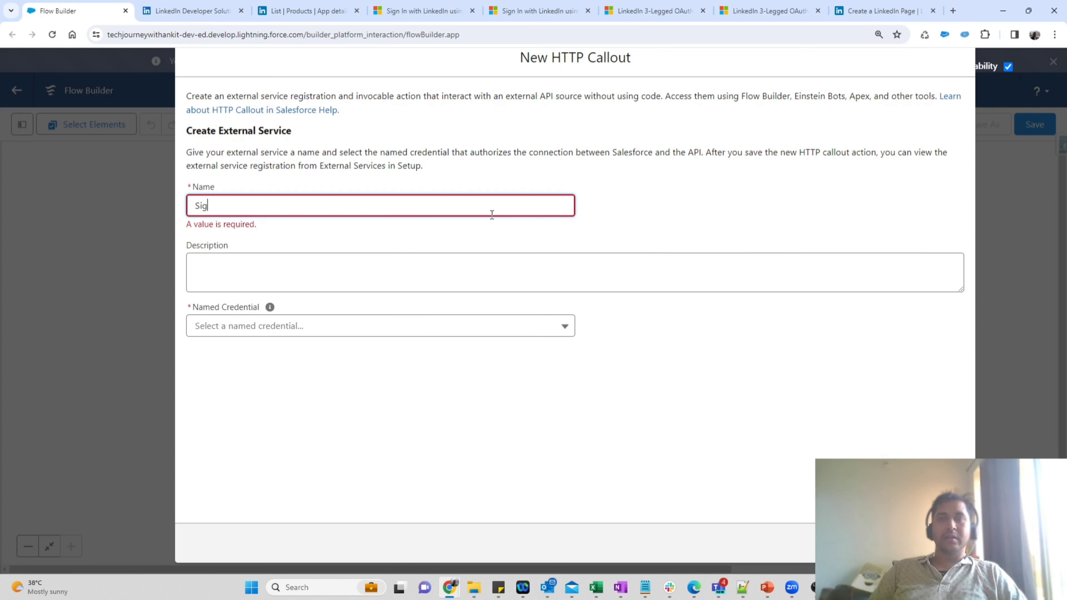
type("SignIn")
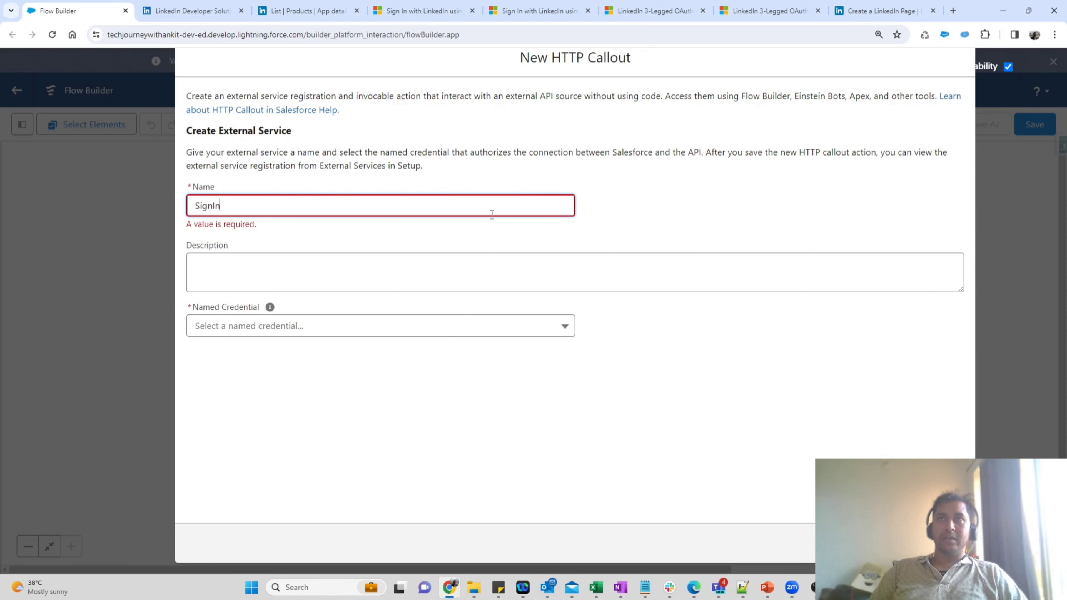
type("OnLine")
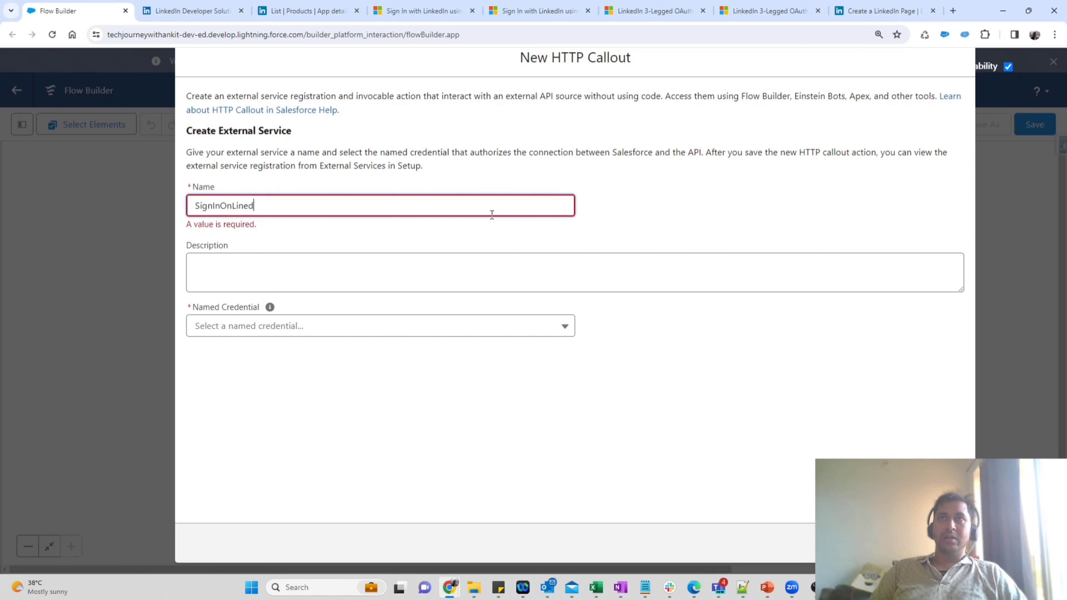
type("kedi")
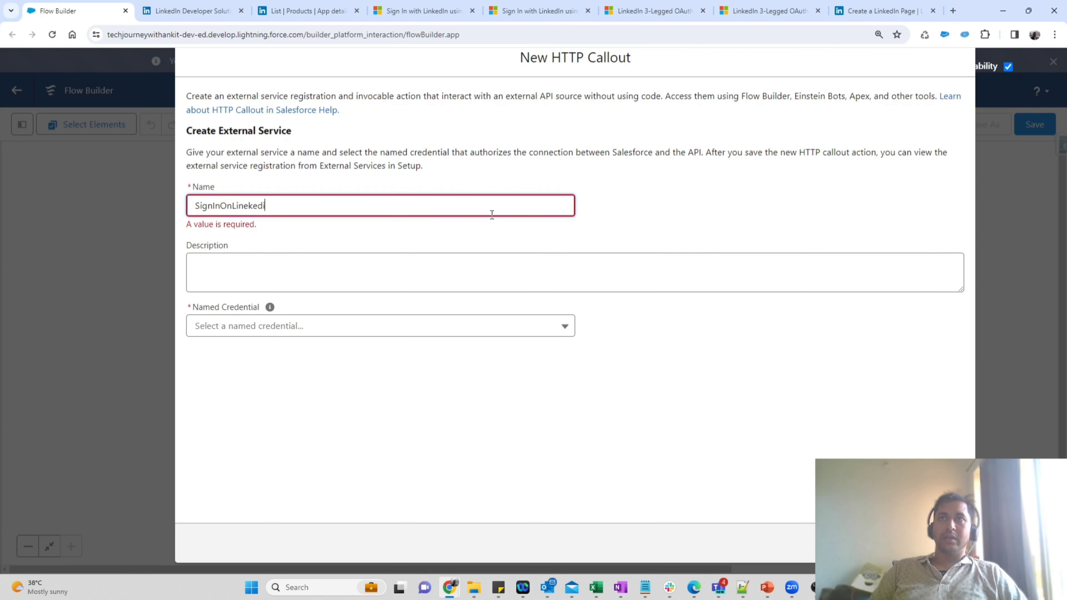
type("n")
key("Tab")
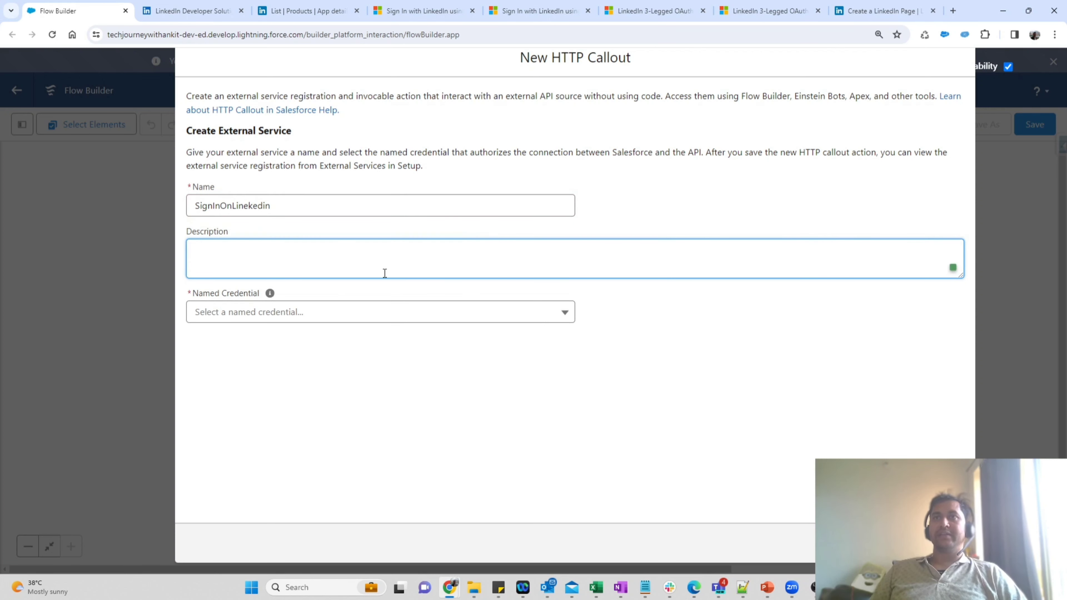
left_click(260, 313)
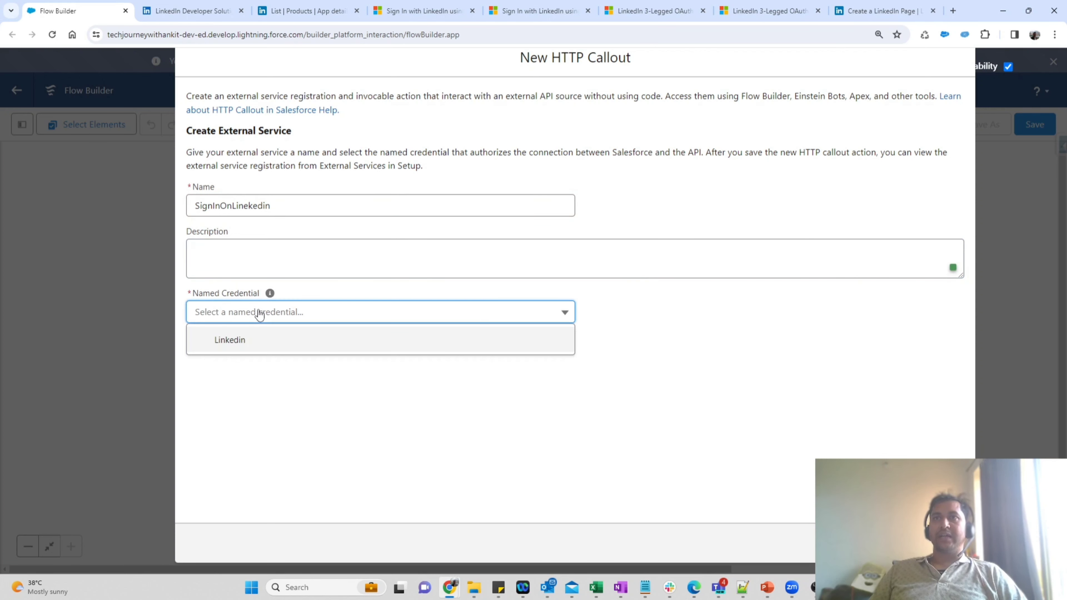
left_click(243, 341)
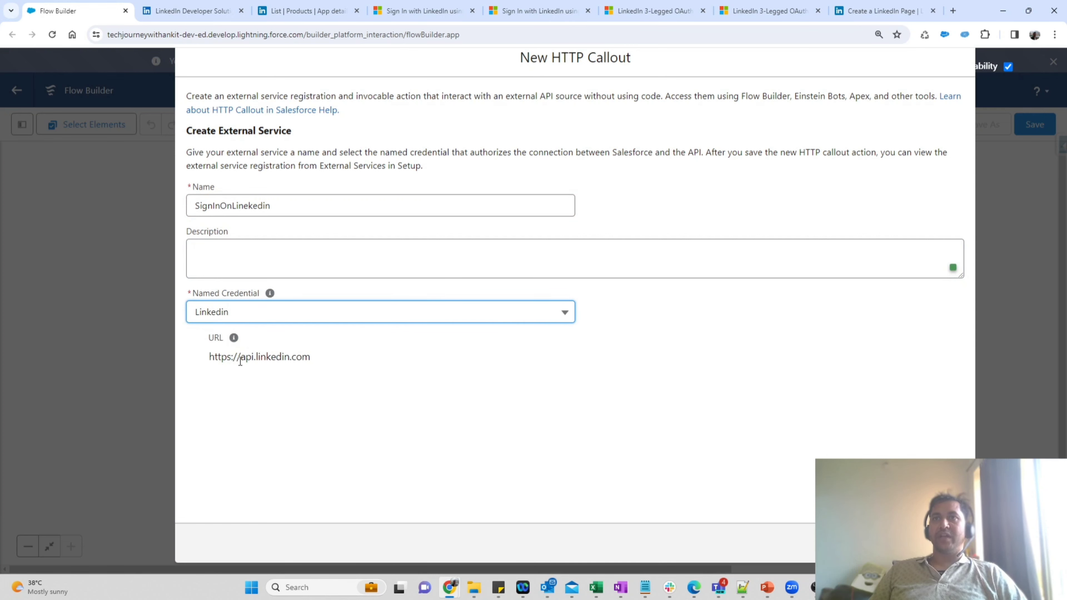
left_click_drag(214, 358, 308, 366)
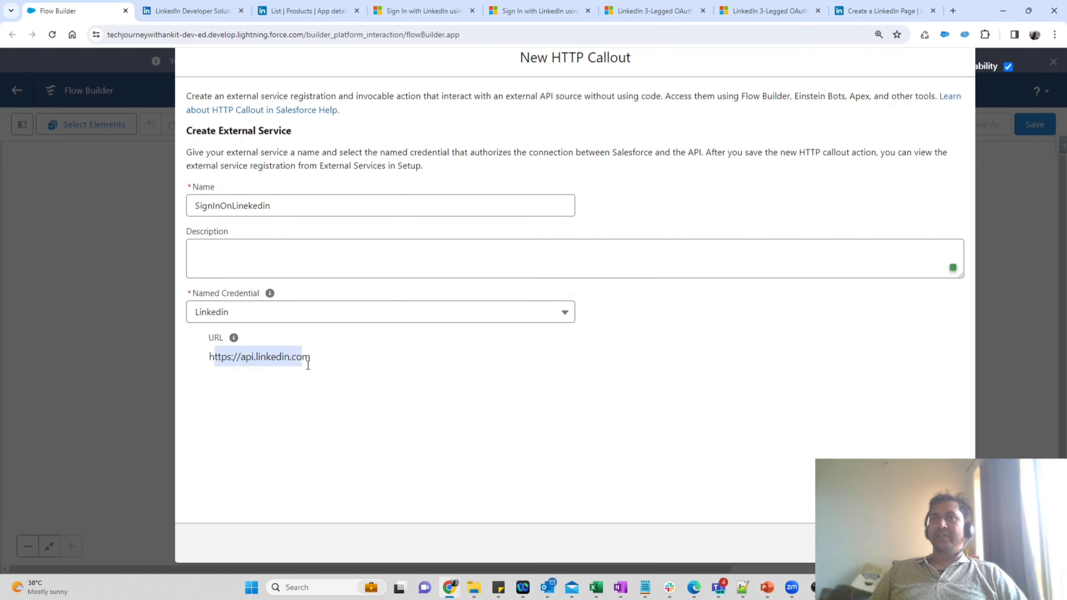
left_click(307, 365)
left_click(945, 544)
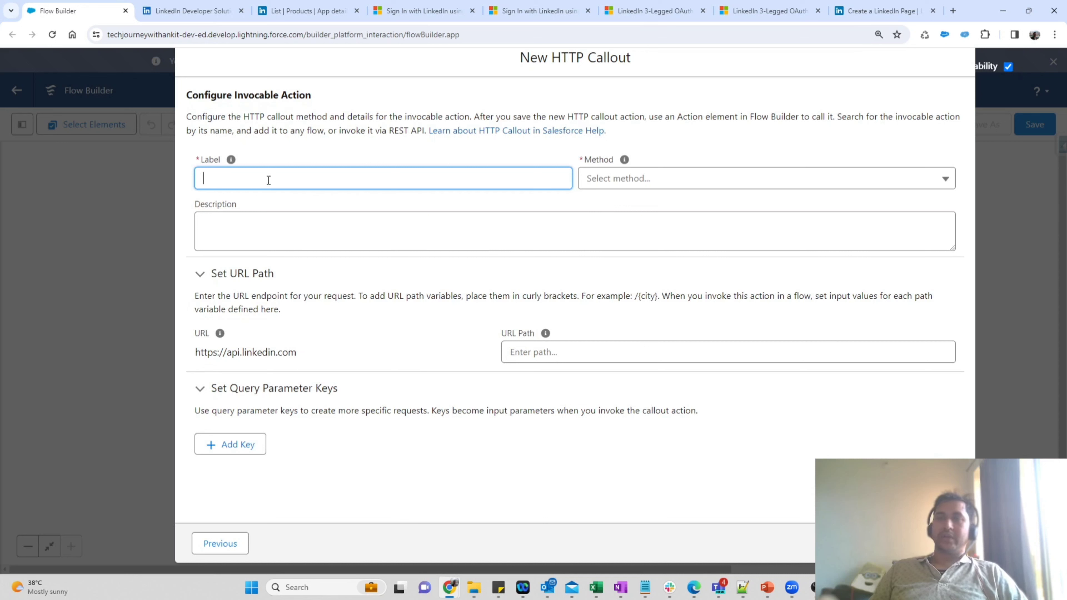
Step: Label the callout action 'Sign On Linkedin' and set its method to GET
type("Sign On")
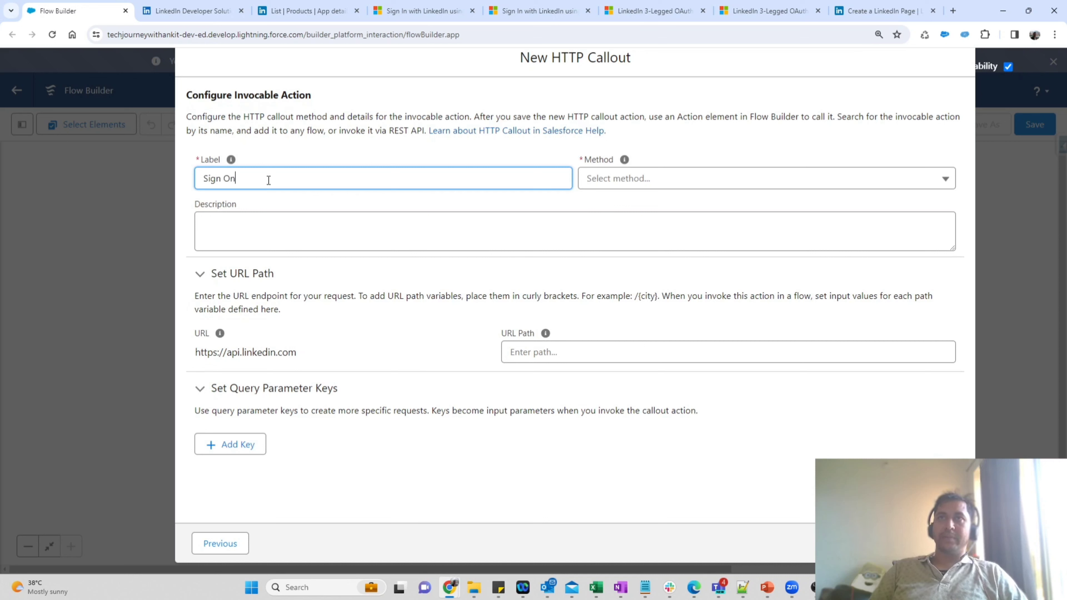
type(" Linkedin")
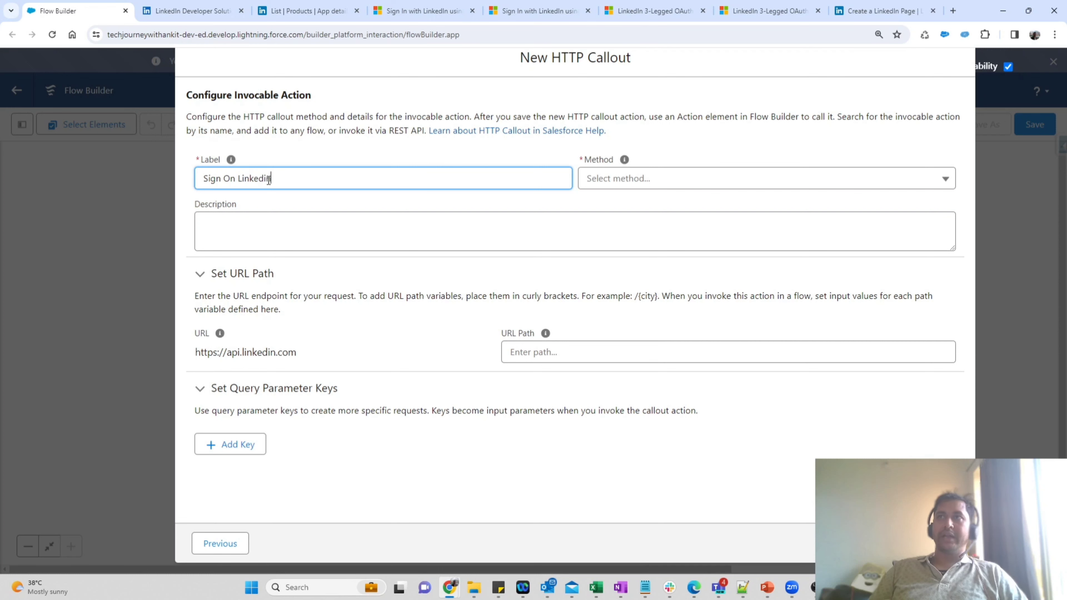
key("Tab")
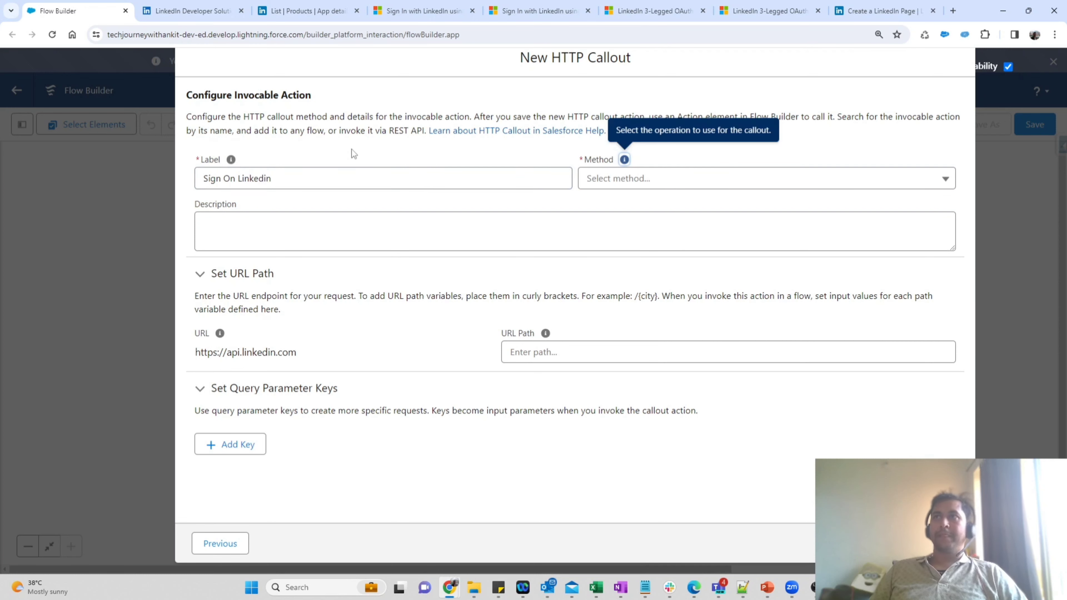
left_click(459, 5)
double_click(301, 148)
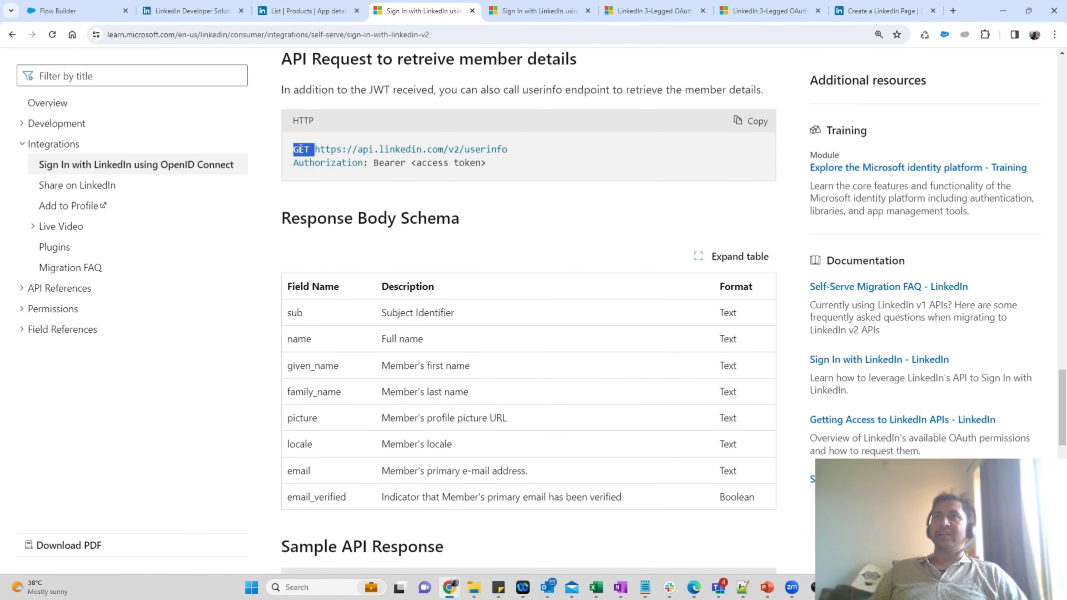
left_click(58, 11)
left_click(616, 179)
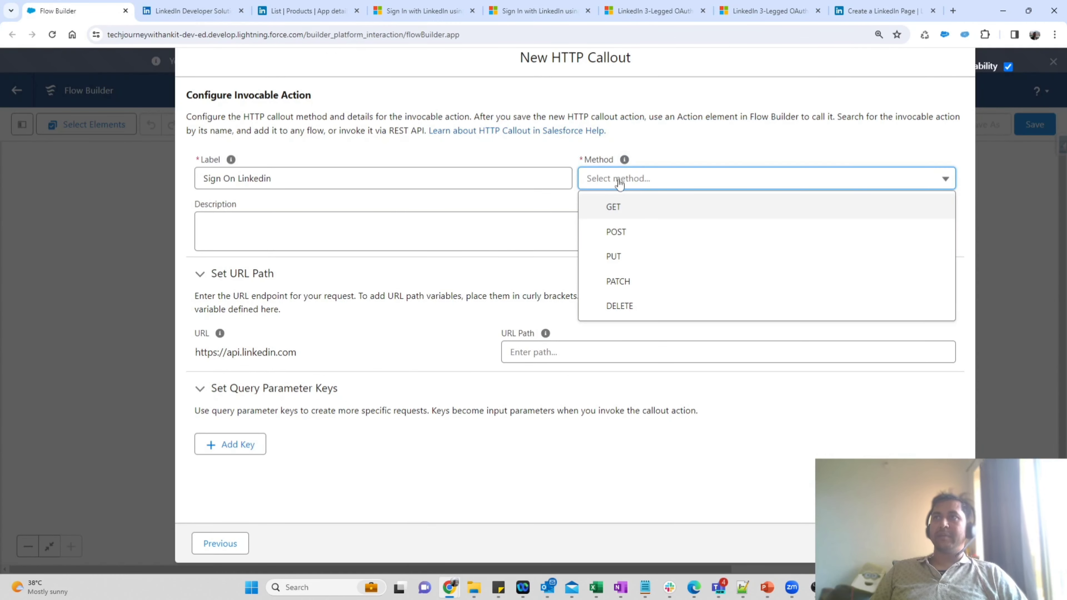
left_click(617, 210)
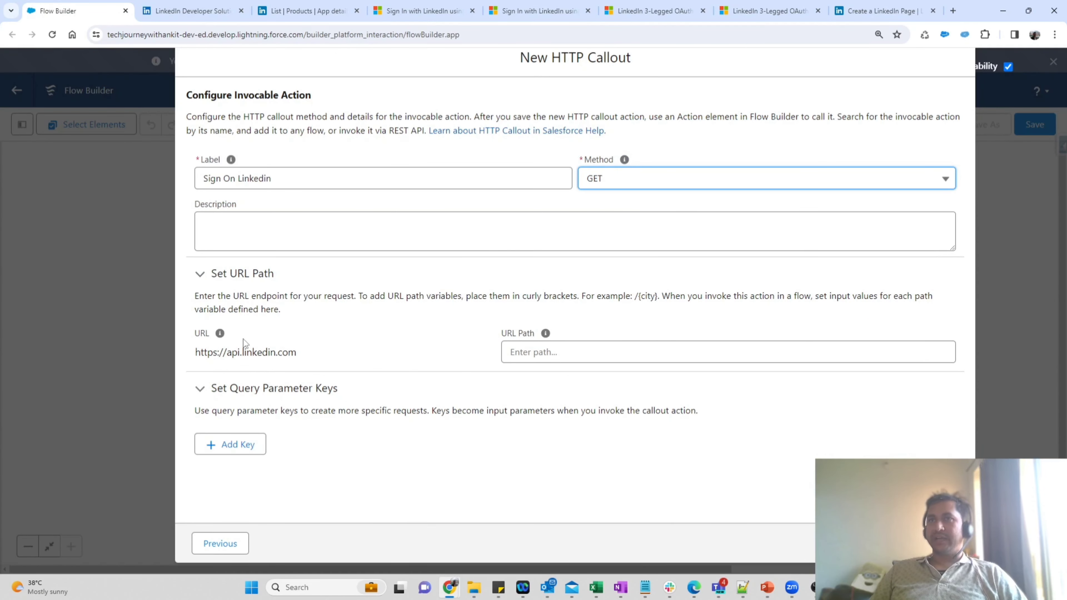
left_click(192, 357)
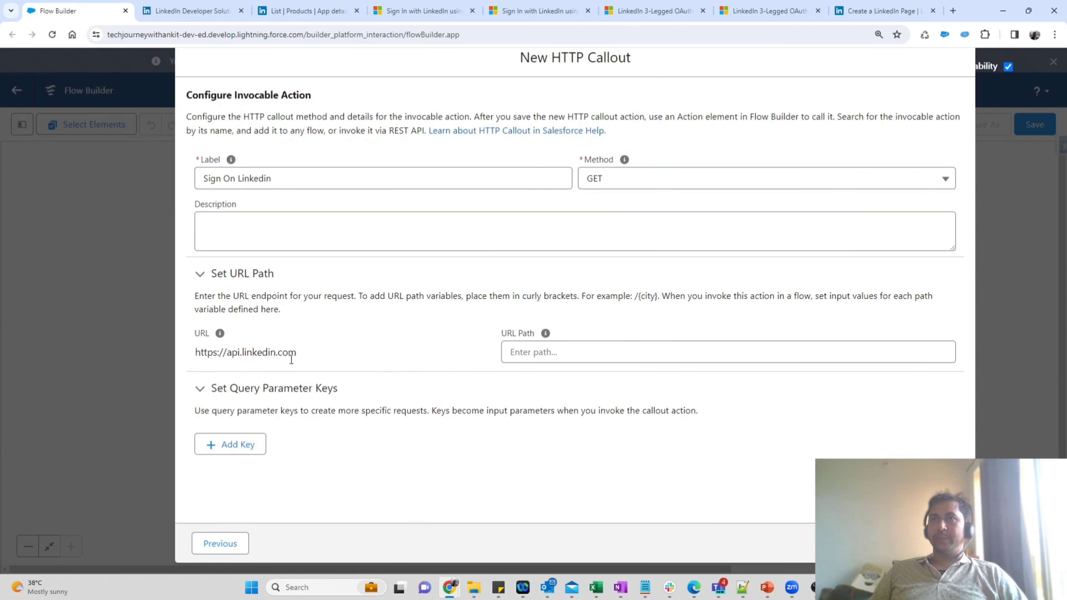
Step: Paste /v2/userinfo from the LinkedIn docs into URL Path and continue
left_click(422, 10)
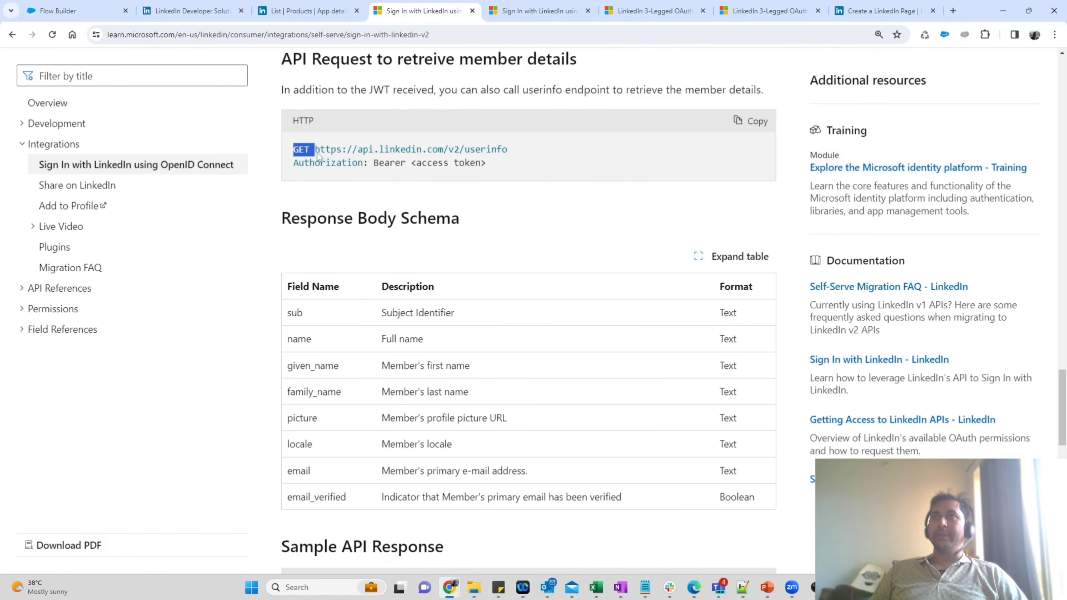
left_click_drag(444, 150, 516, 150)
key("ctrl+c")
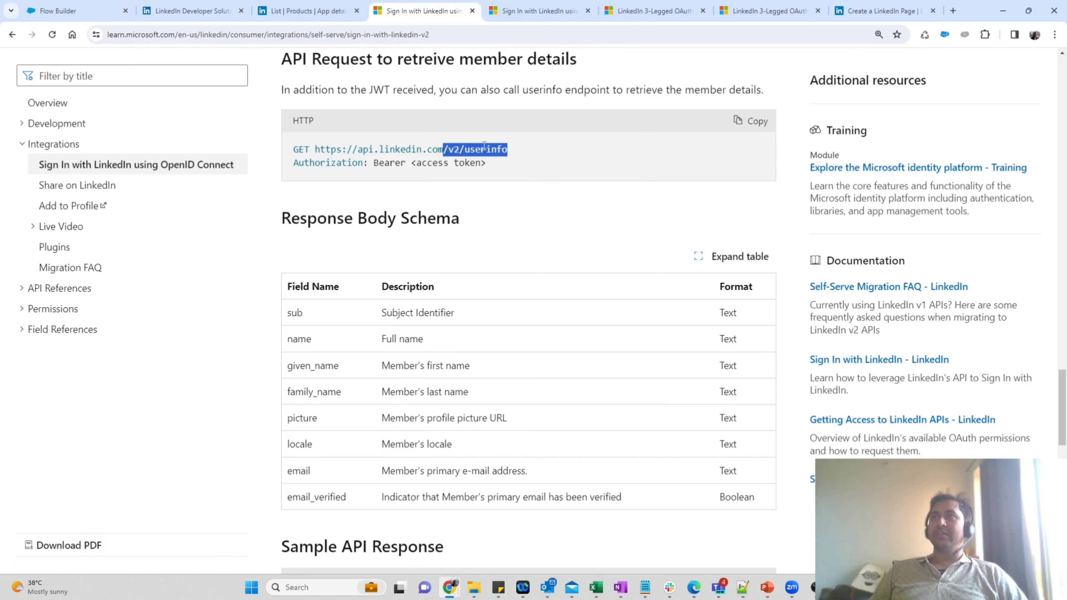
left_click(84, 11)
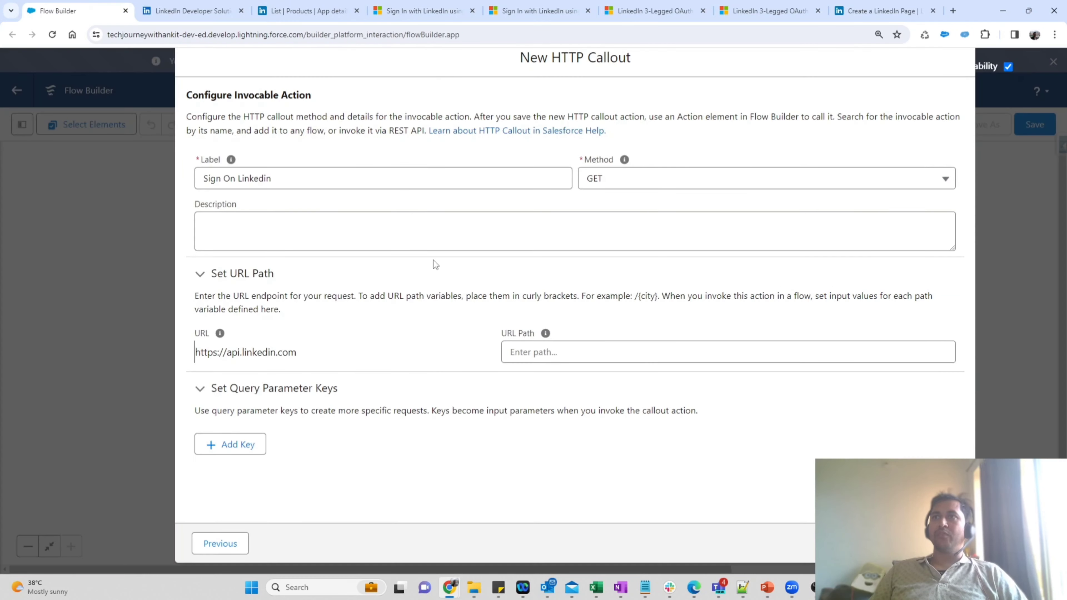
left_click(522, 349)
key("ctrl+v")
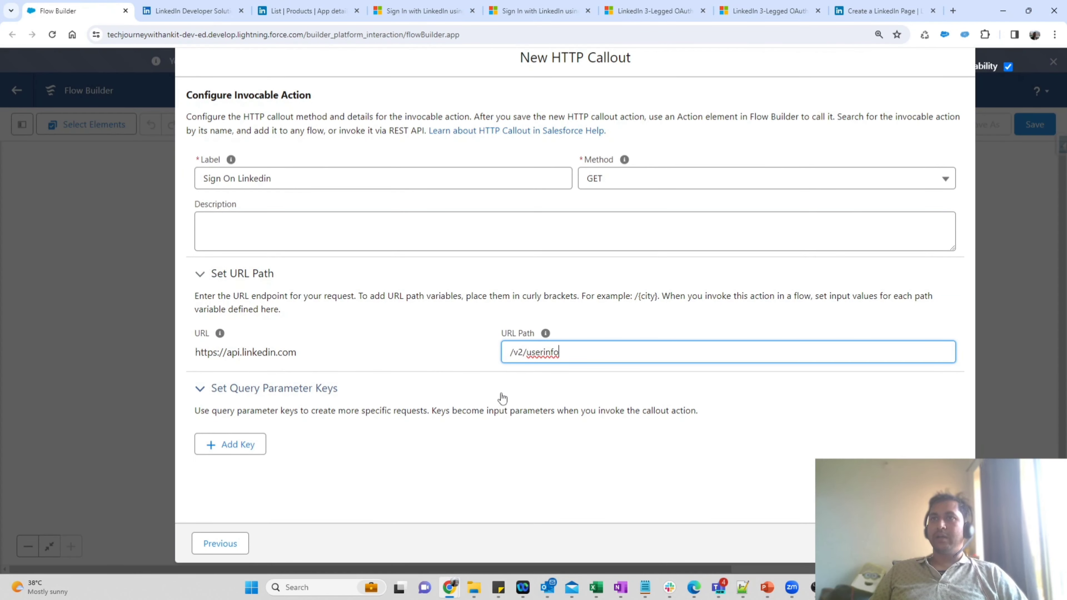
left_click(493, 352)
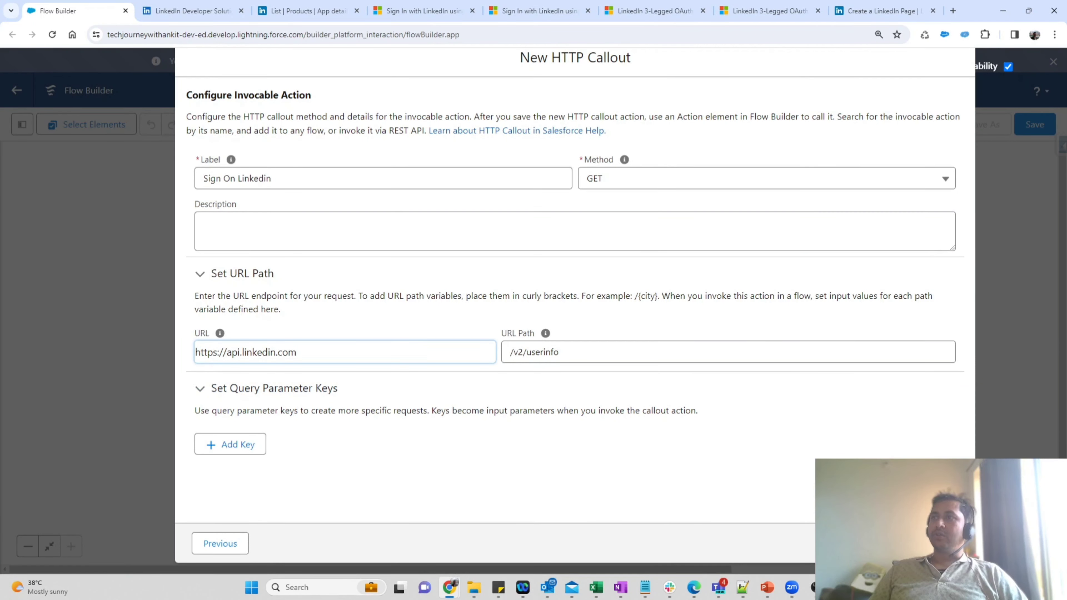
left_click(939, 543)
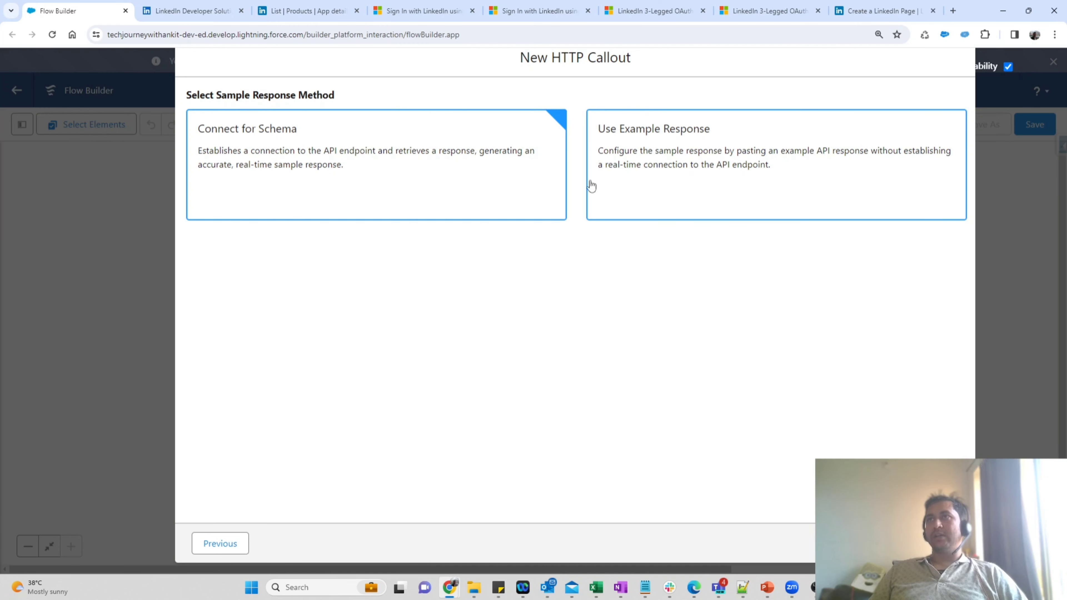
Step: Copy the docs' sample JSON and connect to build a 'Linkedin Signin' response schema
left_click(458, 4)
scroll(467, 369, "down", 5)
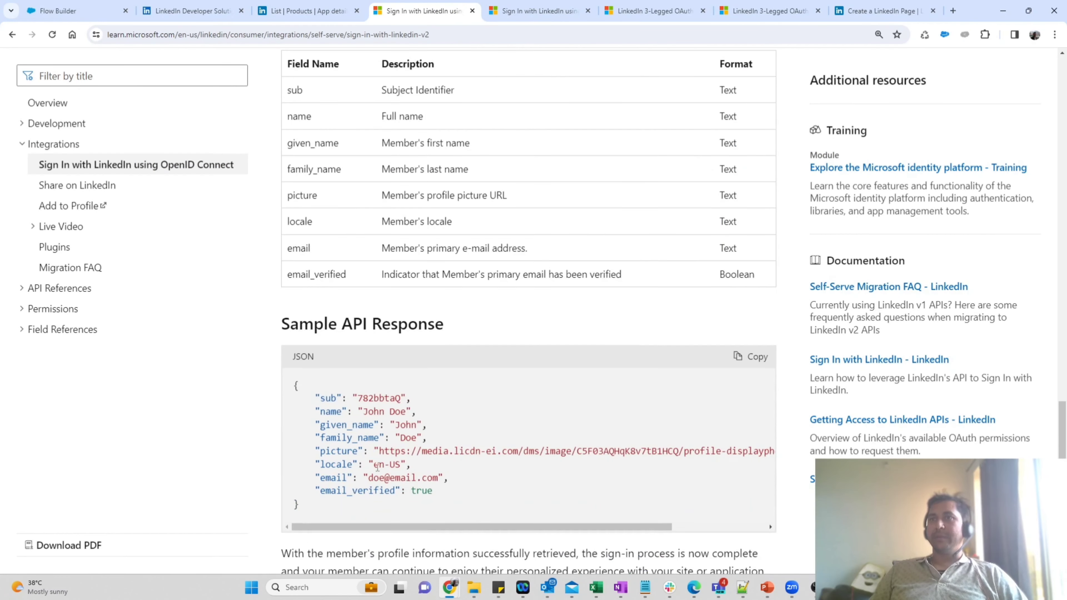
left_click_drag(301, 507, 293, 383)
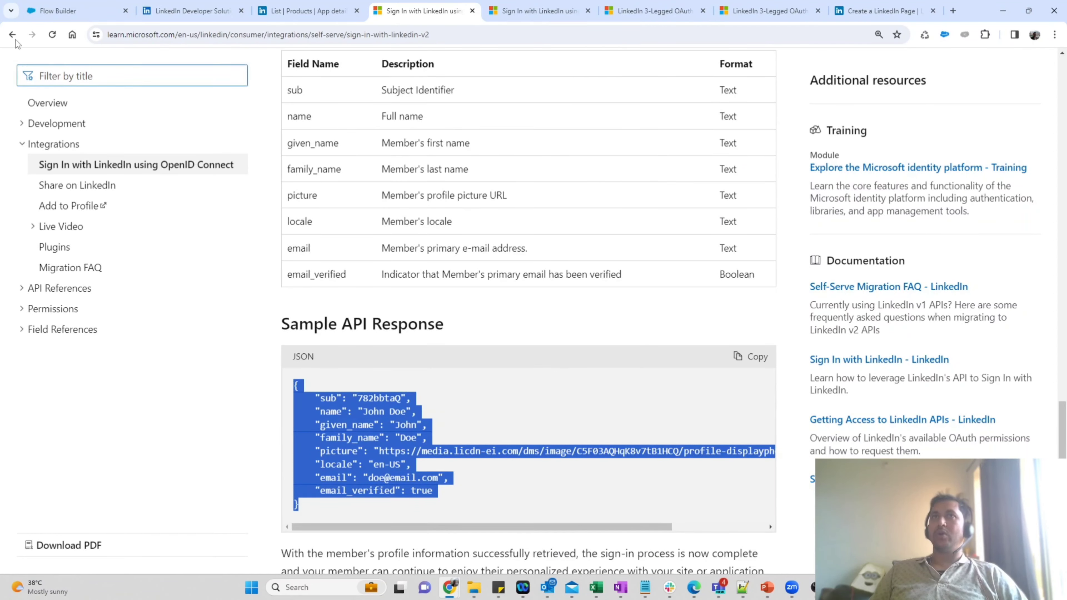
left_click(58, 11)
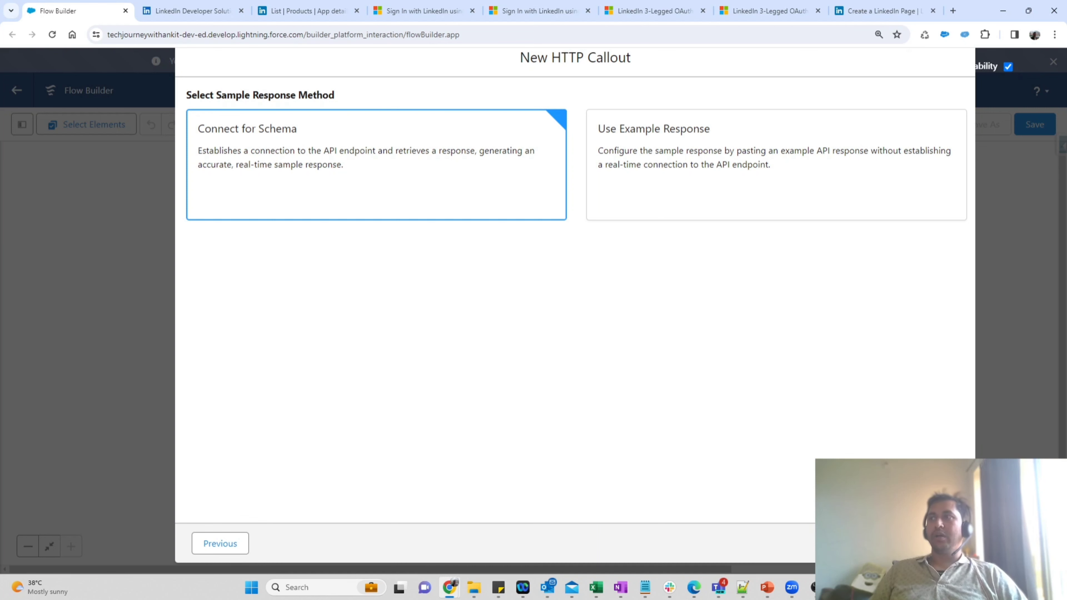
left_click(937, 544)
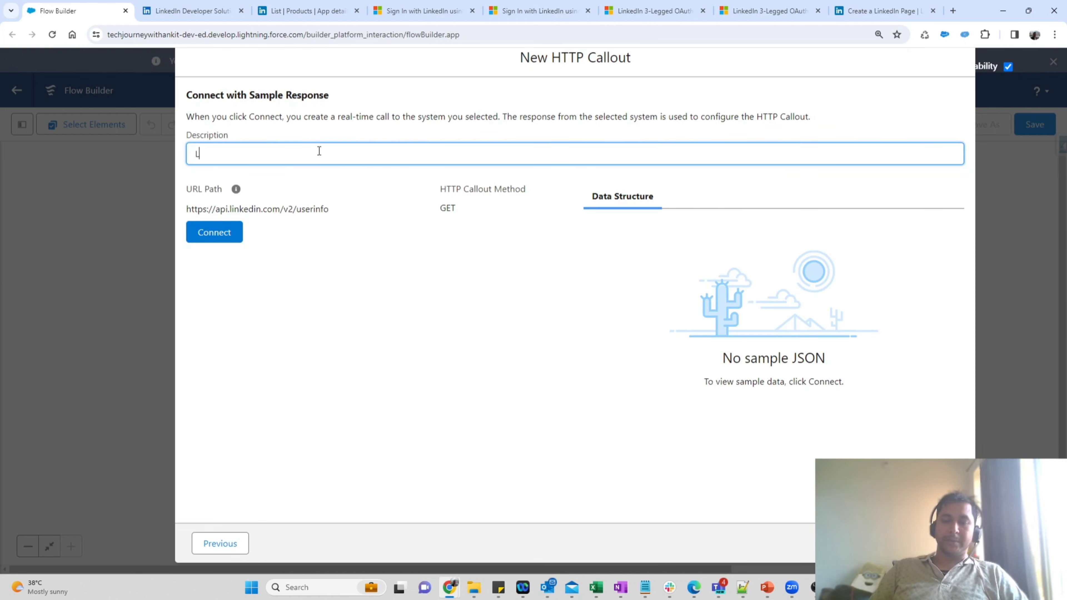
type("Linked")
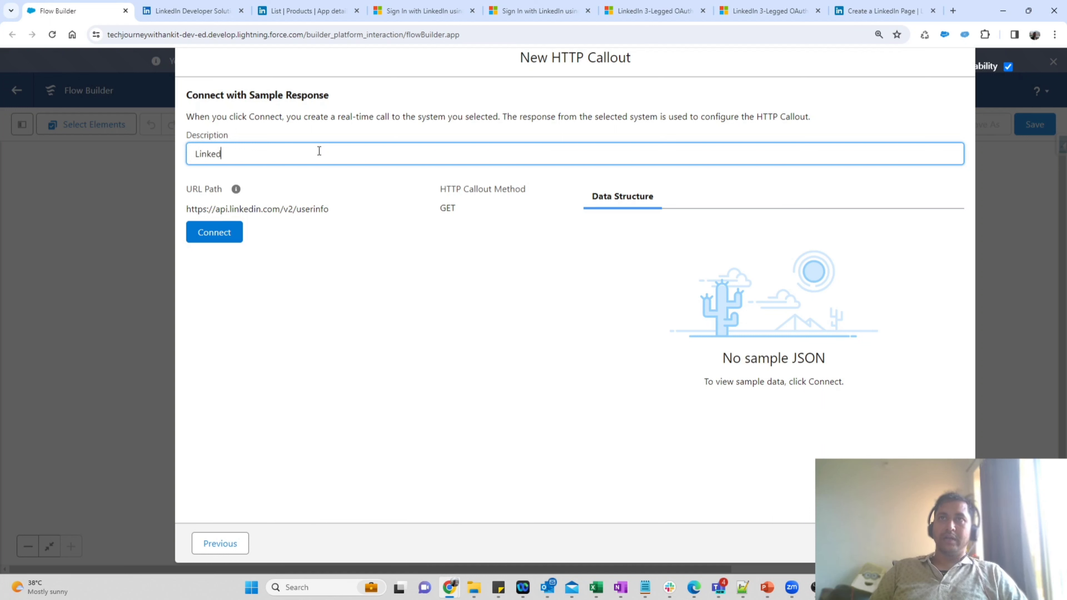
type("in Signin Response")
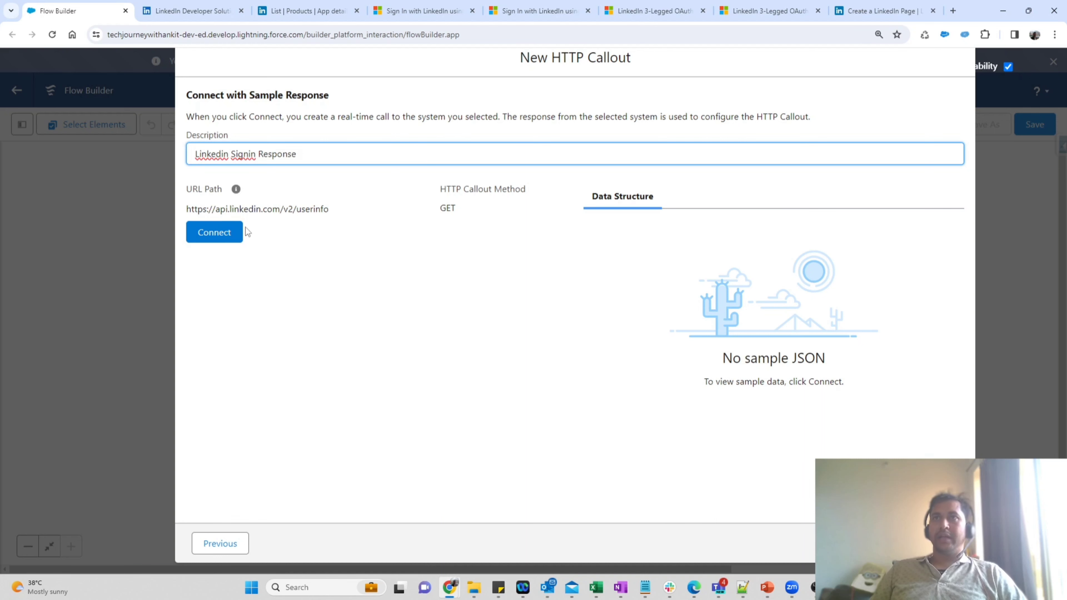
left_click(226, 233)
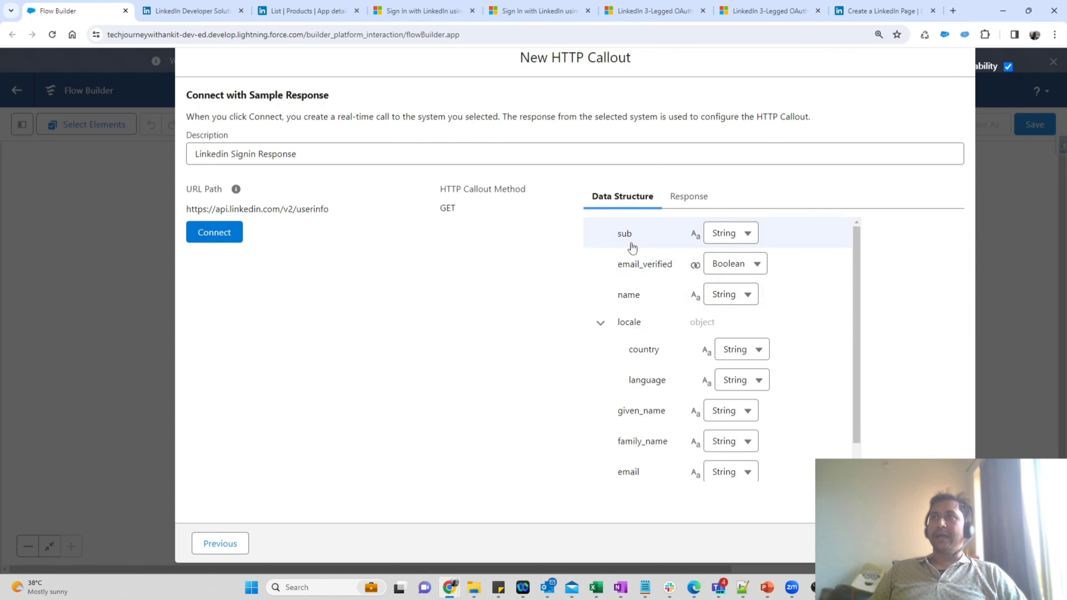
Step: Compare the generated data structure with the documented fields and save the callout
left_click(391, 5)
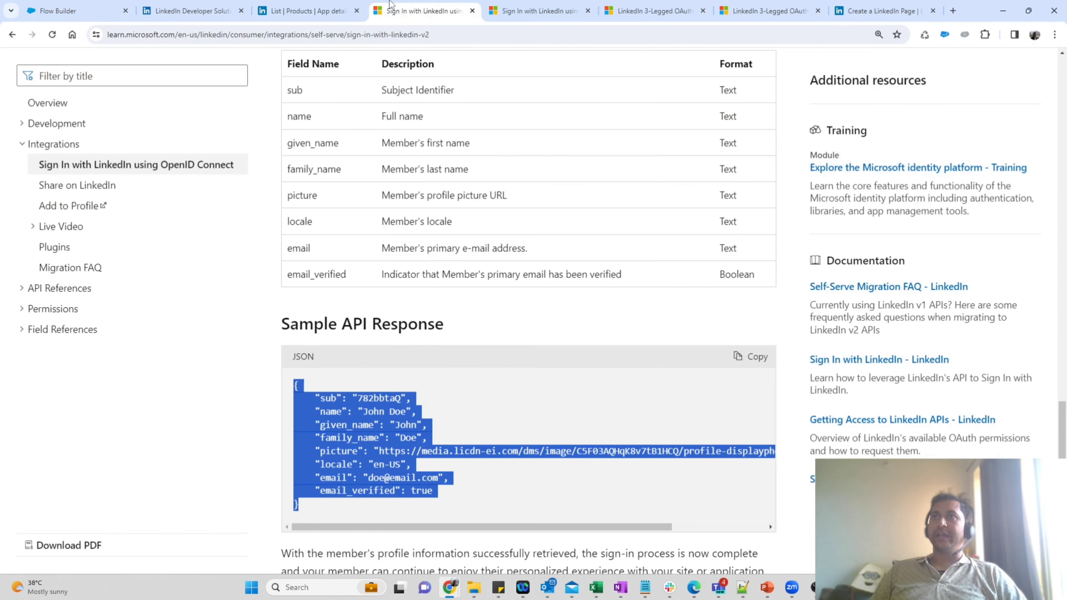
left_click(115, 6)
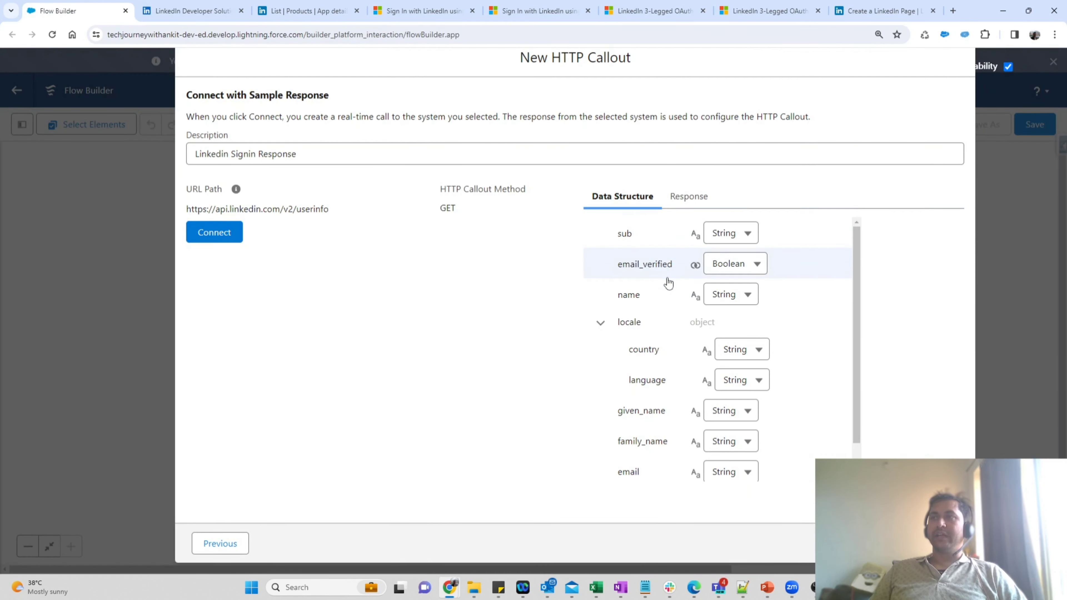
scroll(857, 308, "down", 1)
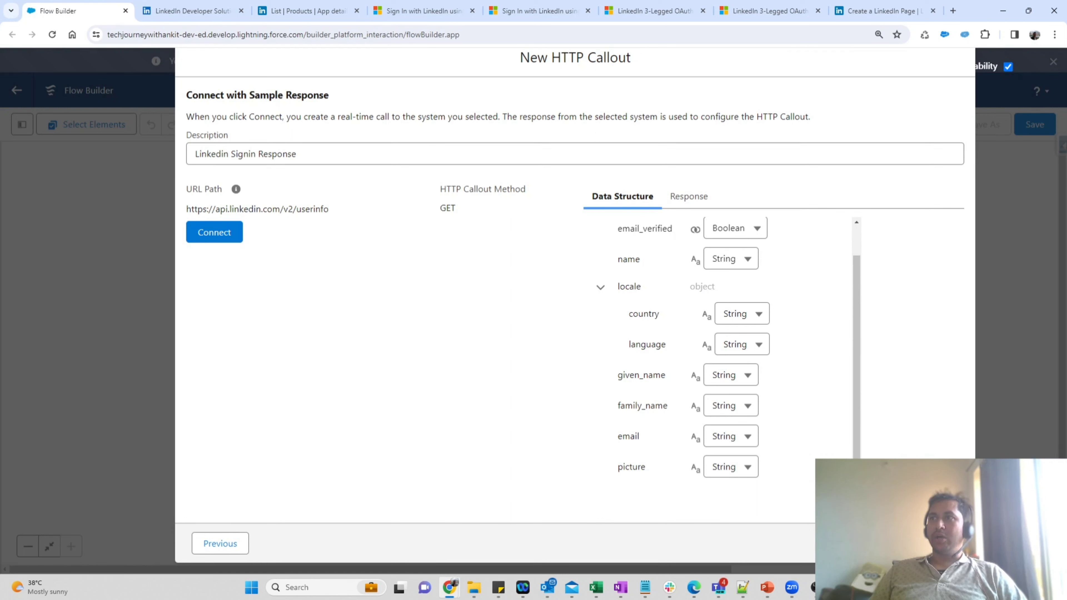
left_click(938, 544)
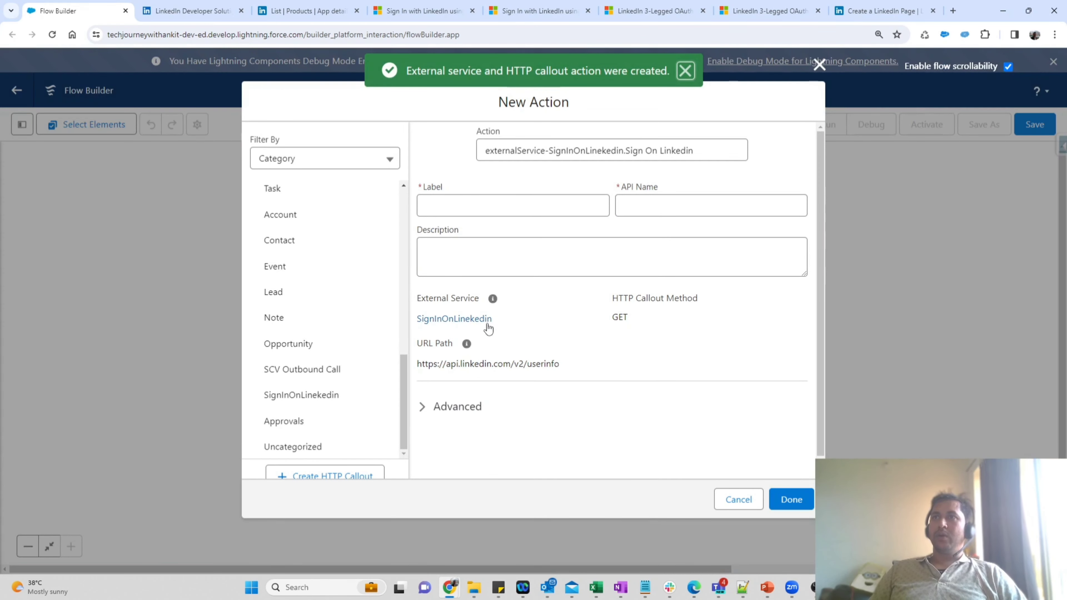
Step: Label the new action 'Signin On Linkedin' with auto-filled API name and add it to the flow
left_click(502, 205)
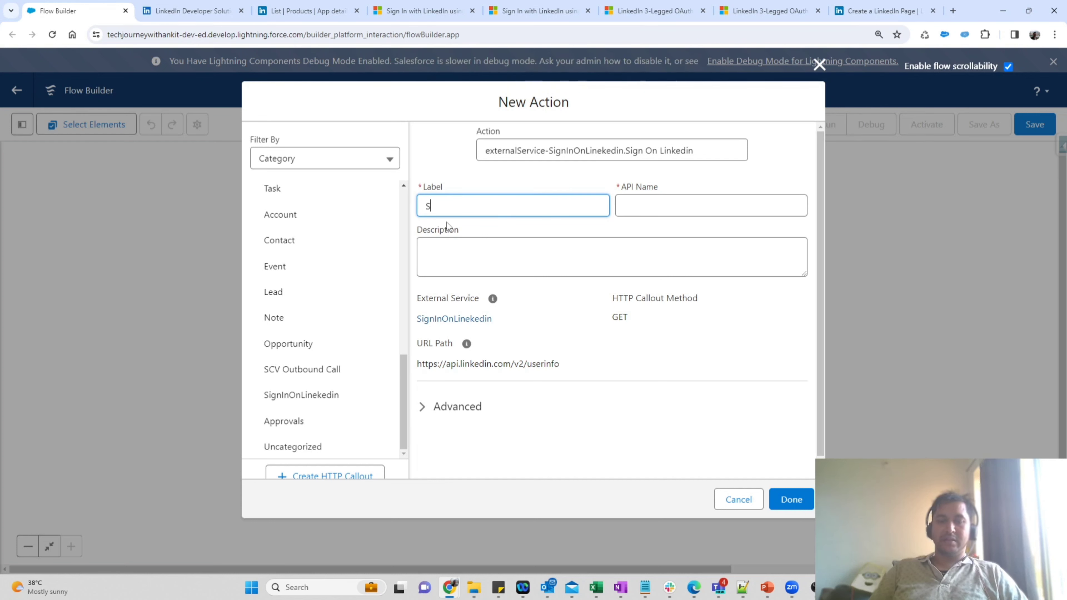
type("Signi")
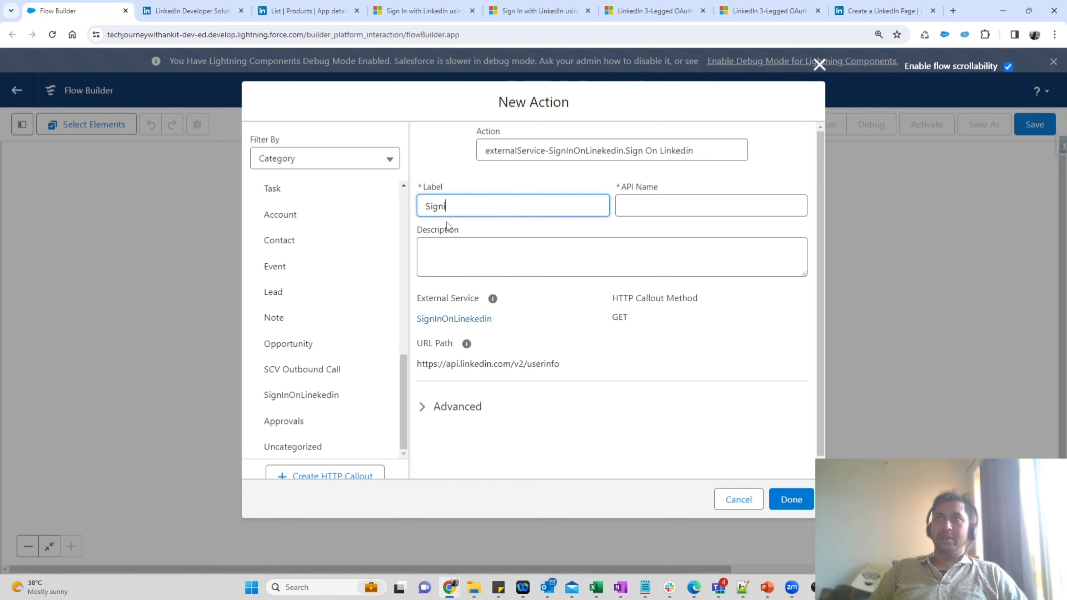
type("n On Lin")
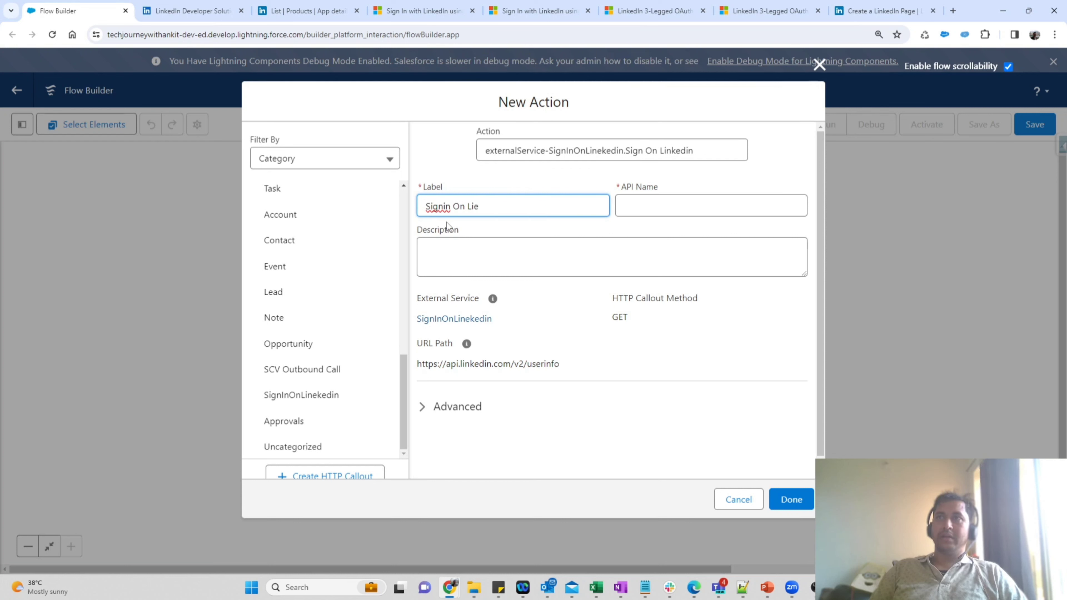
type("kedin")
key("Tab")
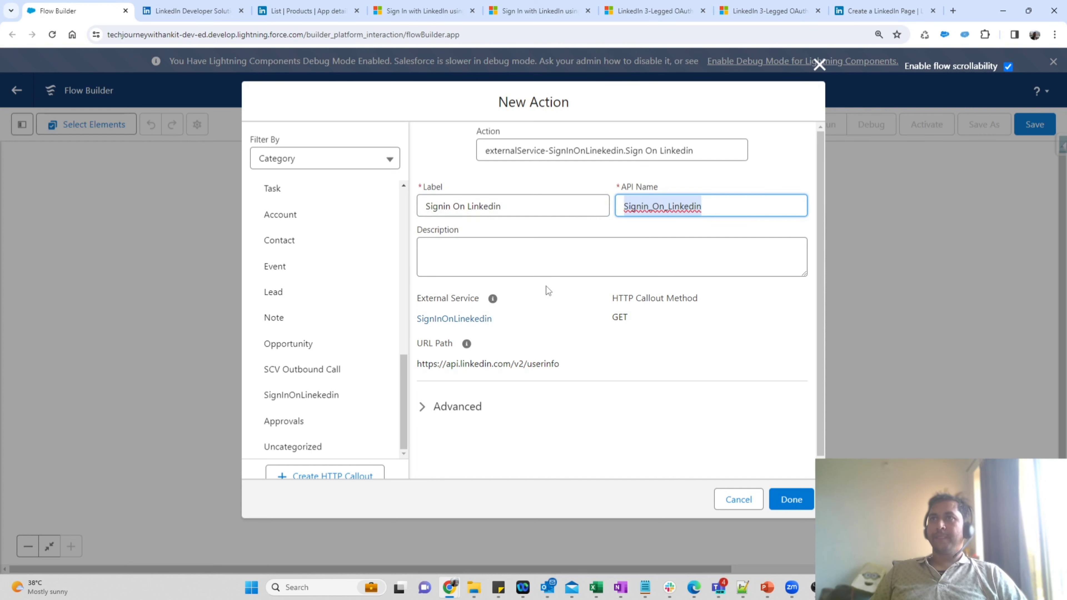
left_click(547, 231)
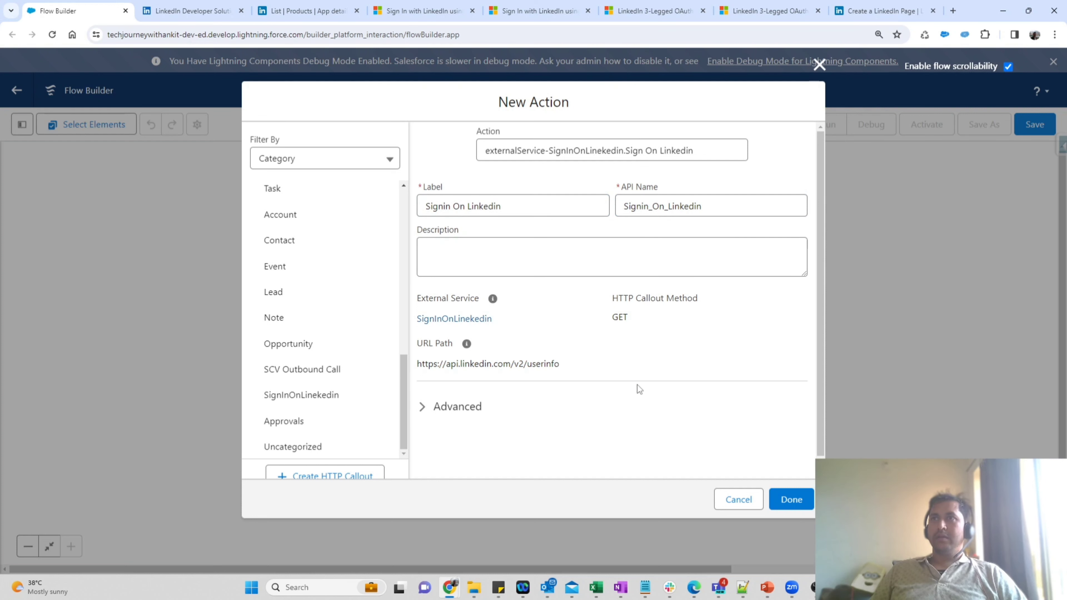
left_click(790, 499)
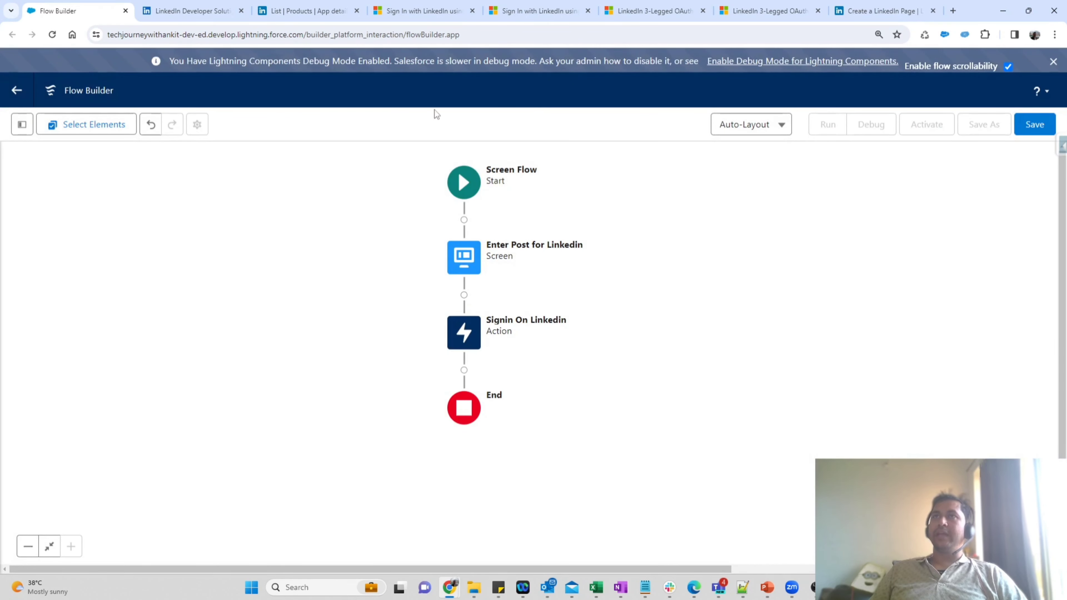
left_click(401, 6)
scroll(493, 384, "down", 4)
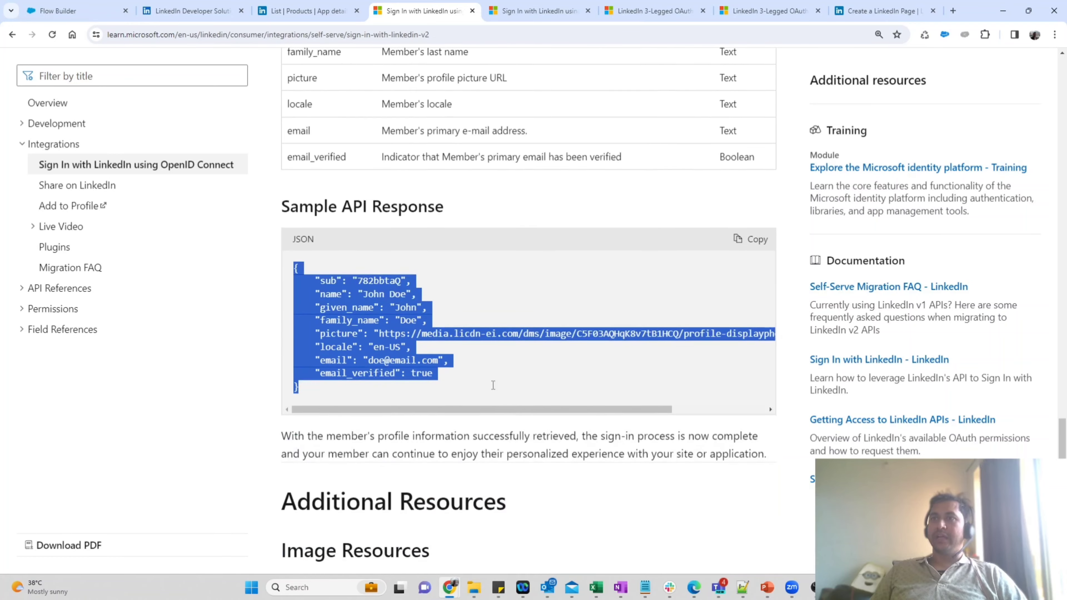
scroll(493, 384, "down", 1)
scroll(530, 327, "down", 3)
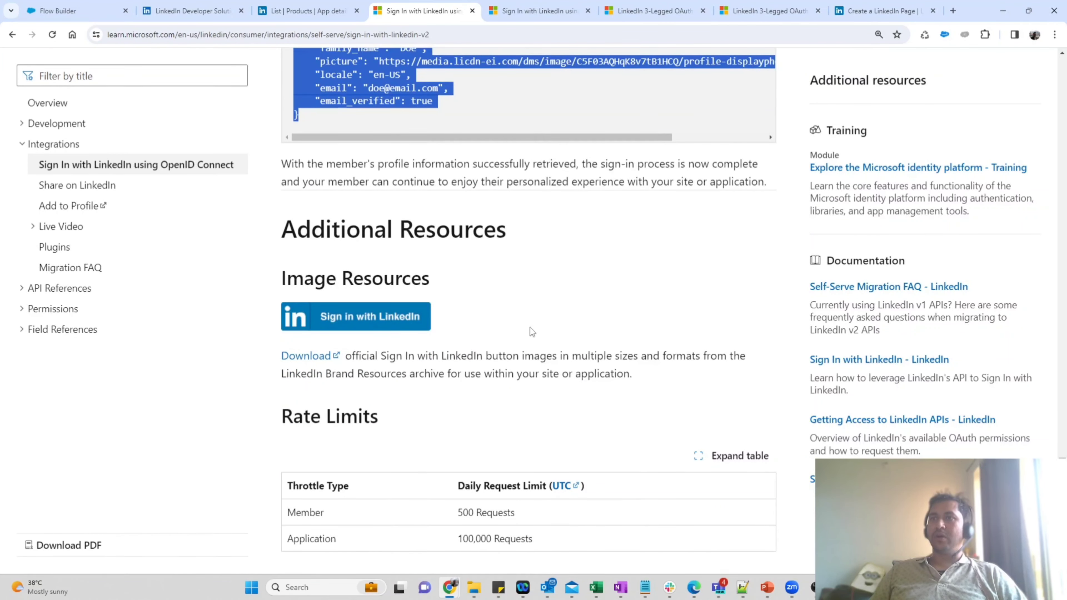
scroll(530, 327, "down", 3)
scroll(530, 327, "up", 2)
scroll(530, 327, "up", 8)
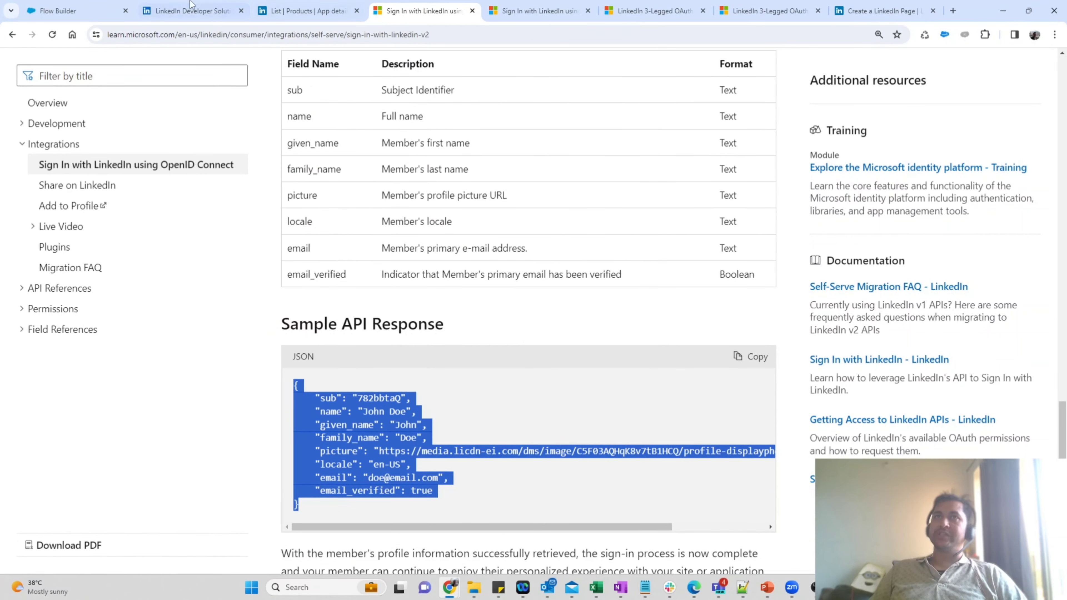
left_click(58, 11)
left_click_drag(626, 282, 630, 253)
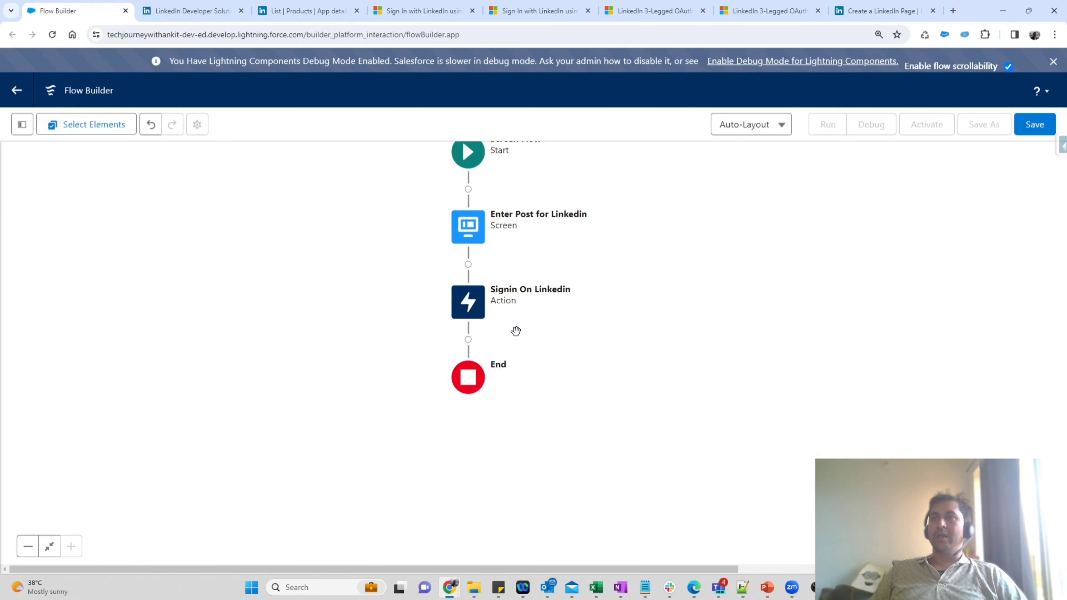
left_click(467, 339)
Step: Add a Decision after the sign-in action labelled 'Is Signin Successful ?'
scroll(417, 493, "down", 3)
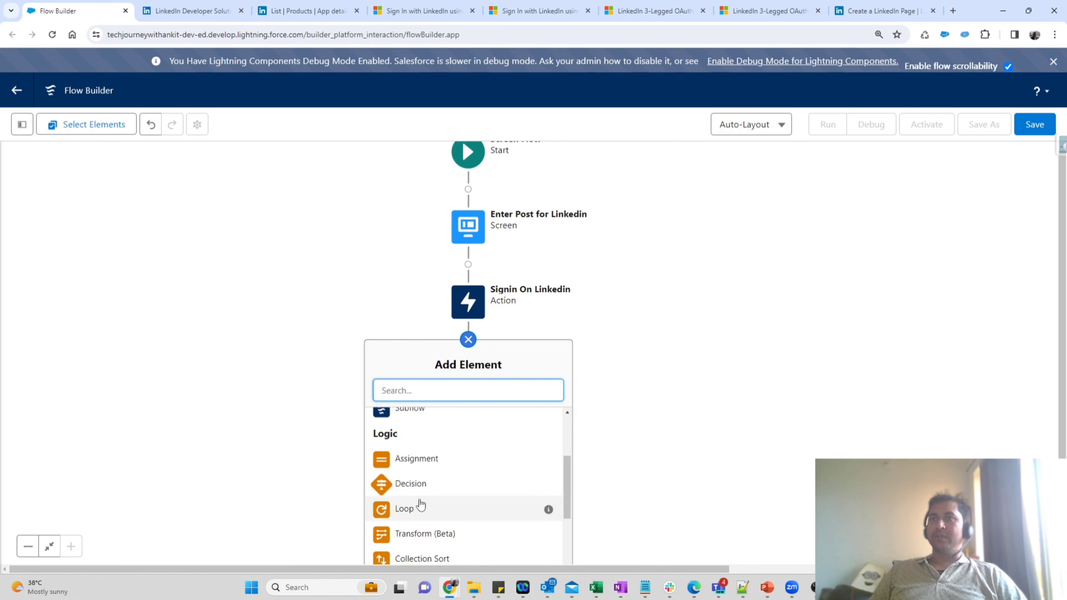
left_click(423, 484)
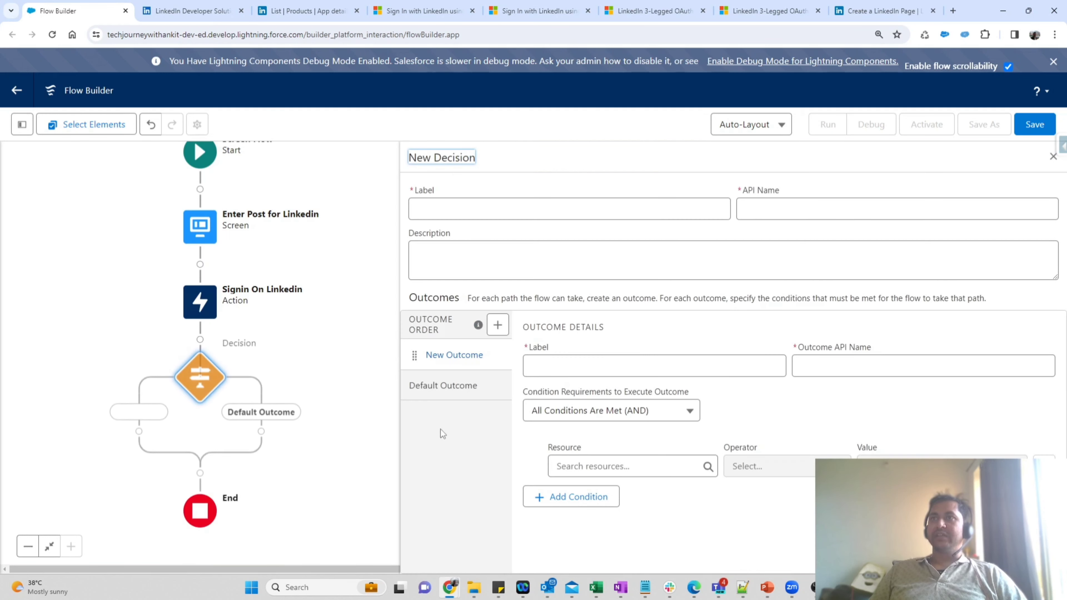
left_click(478, 206)
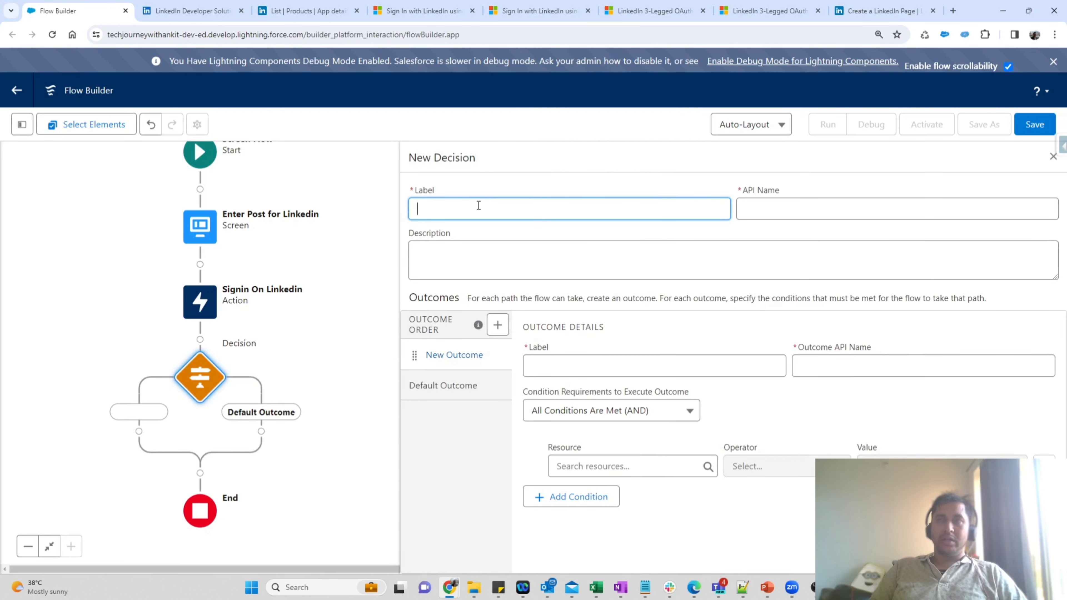
type("Is Signin Successful ?")
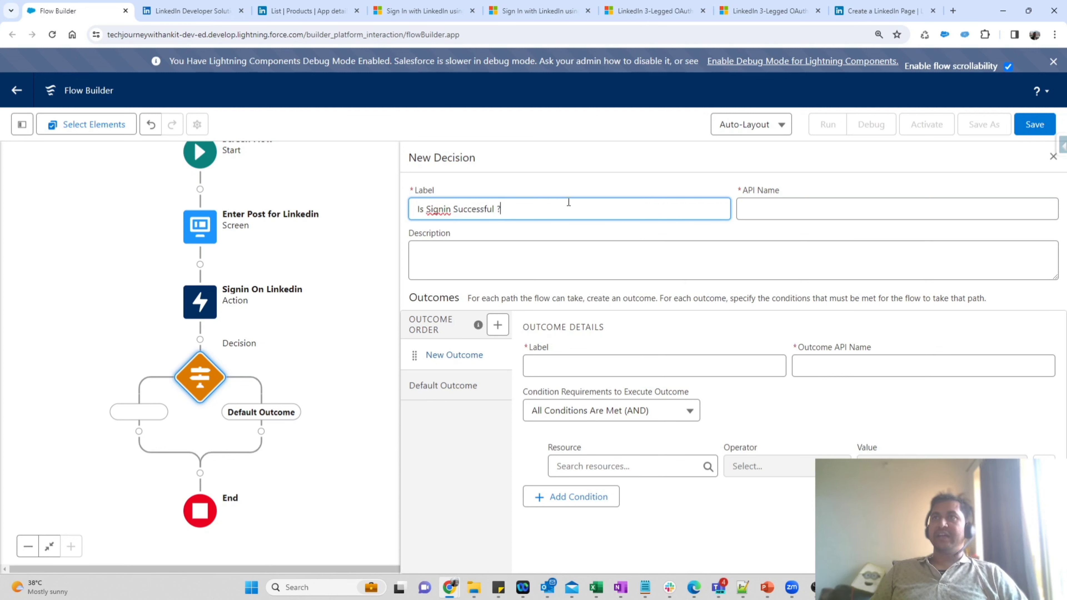
key("Tab")
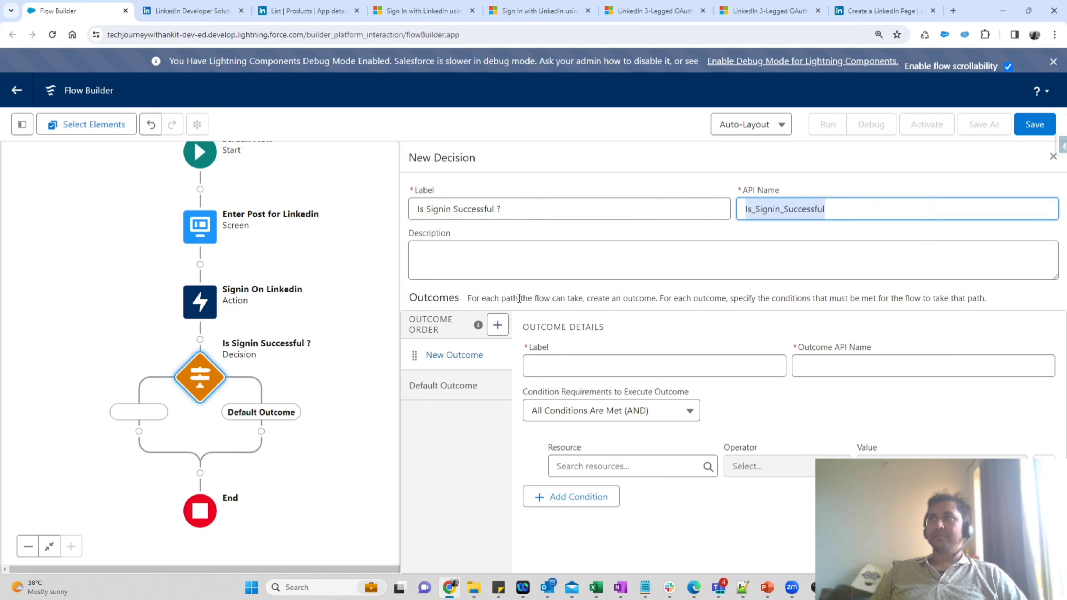
Step: Name the decision's first outcome 'Sigin Success'
left_click(457, 360)
left_click(609, 368)
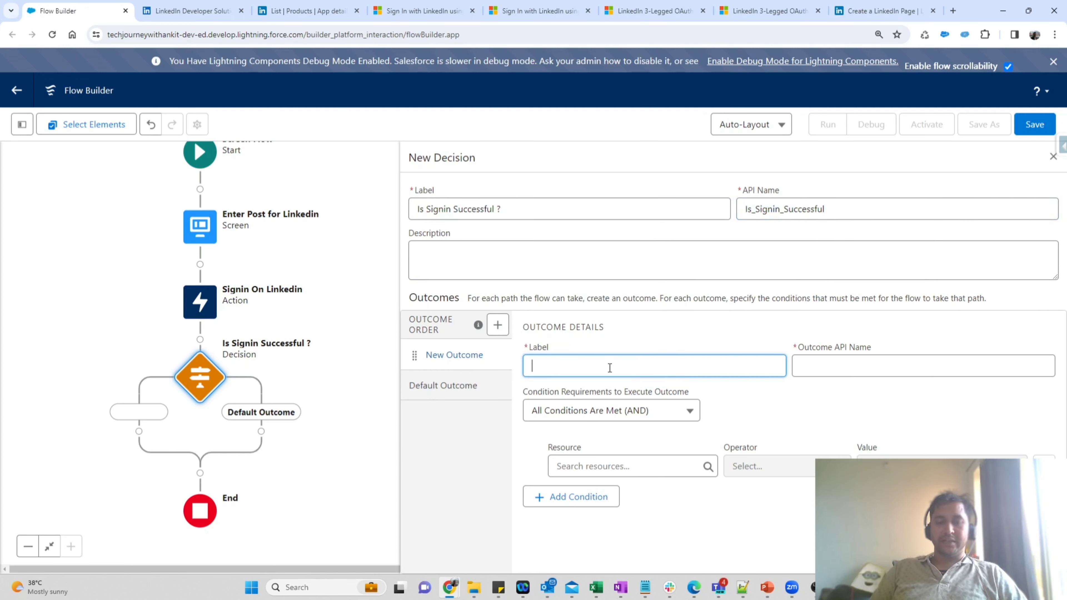
type("Sing")
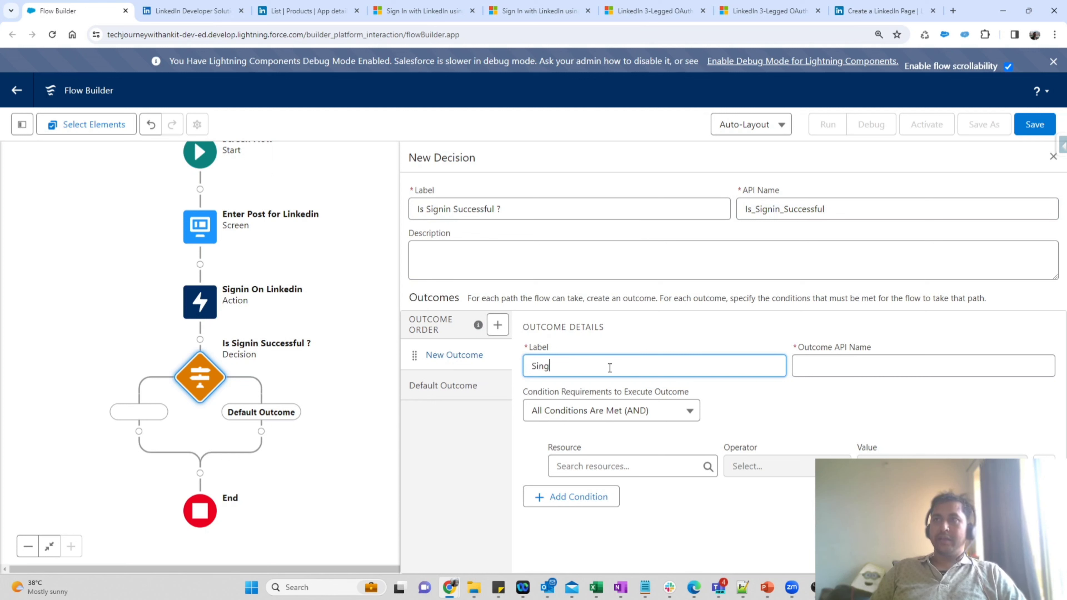
type("n Success")
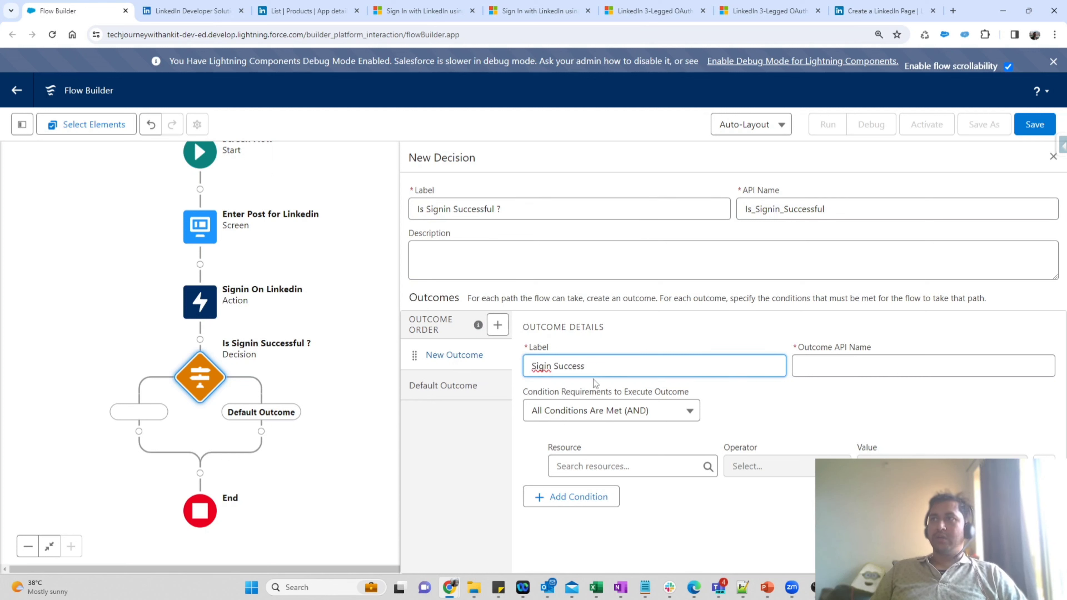
left_click(442, 385)
Step: Rename the default outcome to 'Signin Failure'
left_click(568, 367)
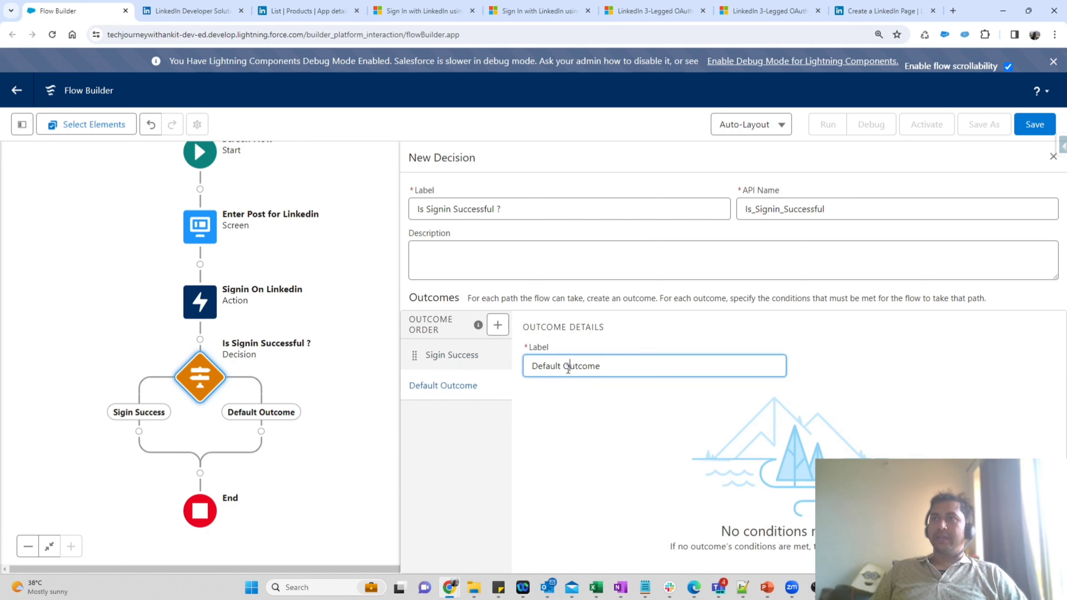
key("ctrl+a")
type("Sign")
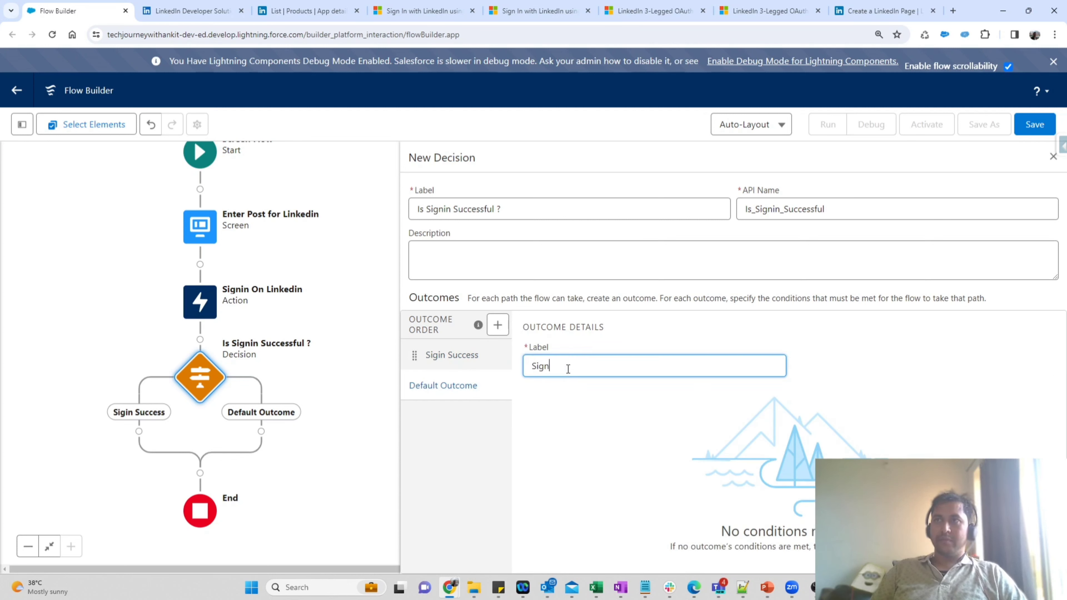
type(" in Failure")
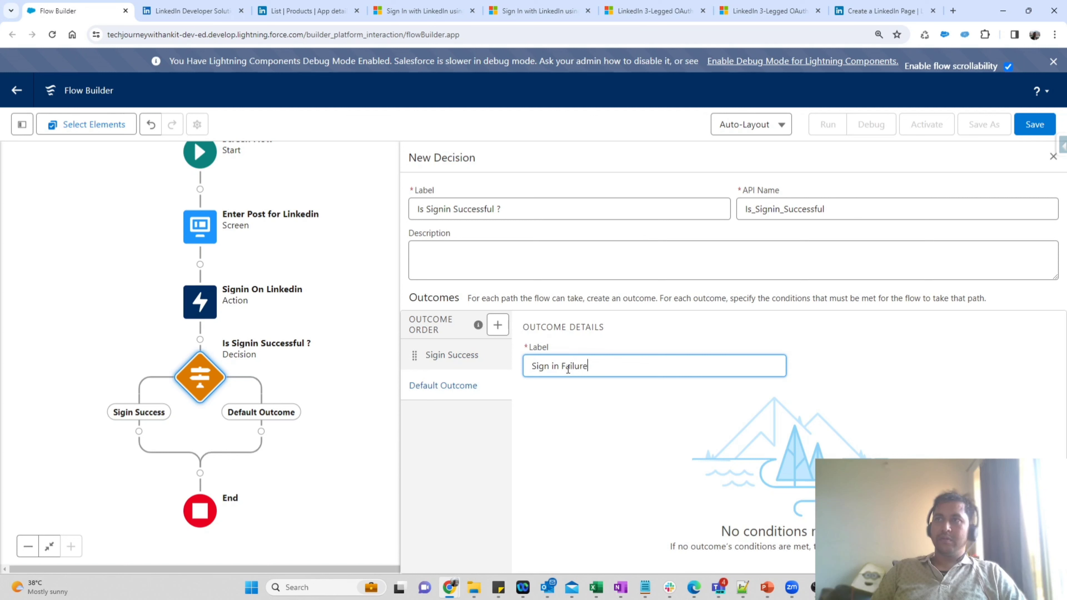
left_click(469, 361)
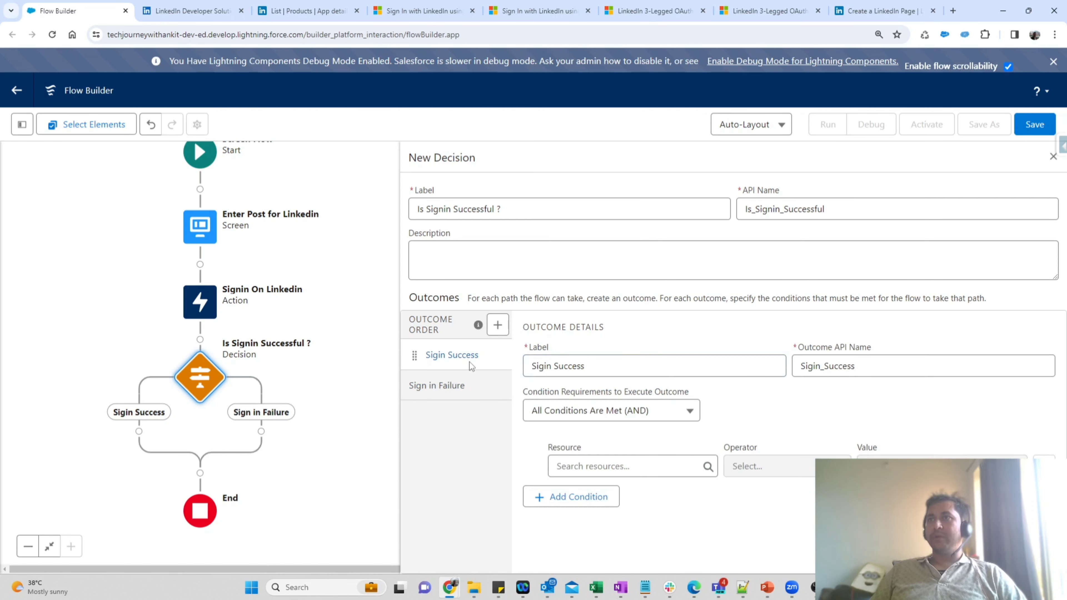
left_click(464, 389)
left_click(552, 368)
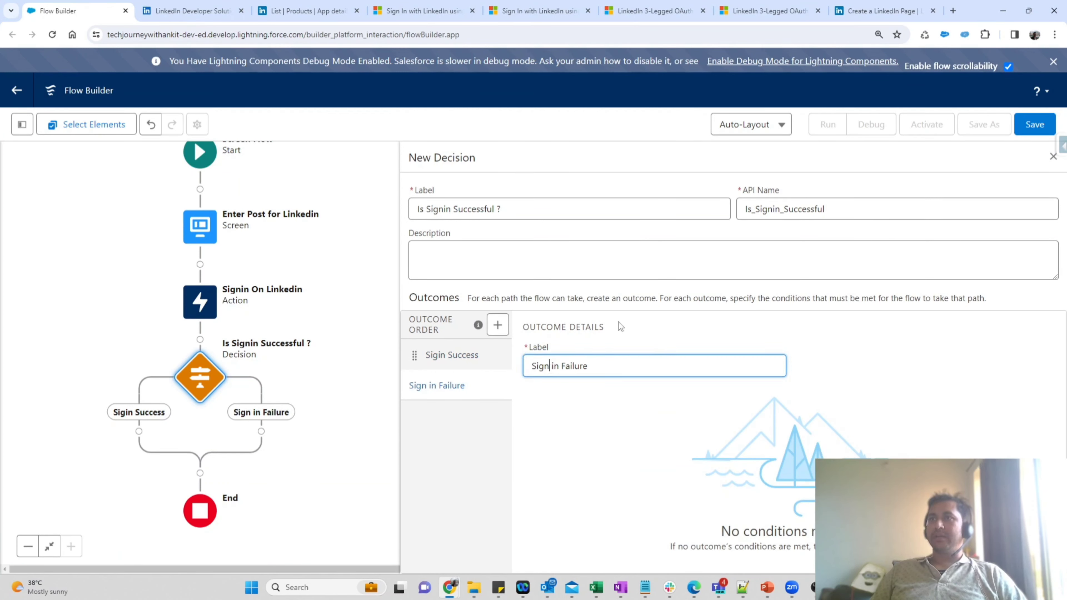
key("BackSpace")
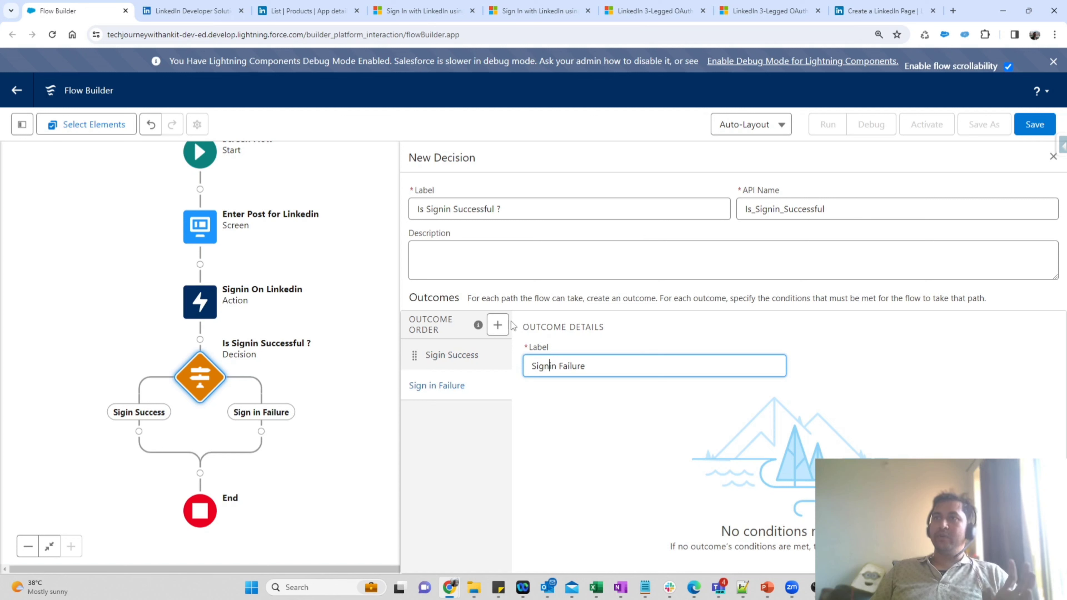
left_click(470, 354)
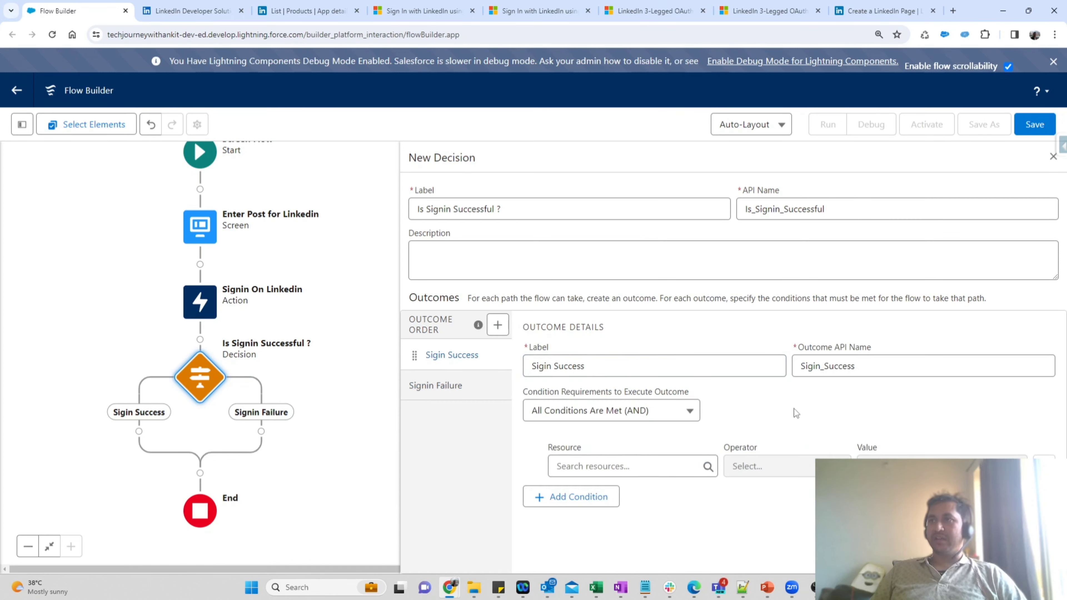
left_click(622, 464)
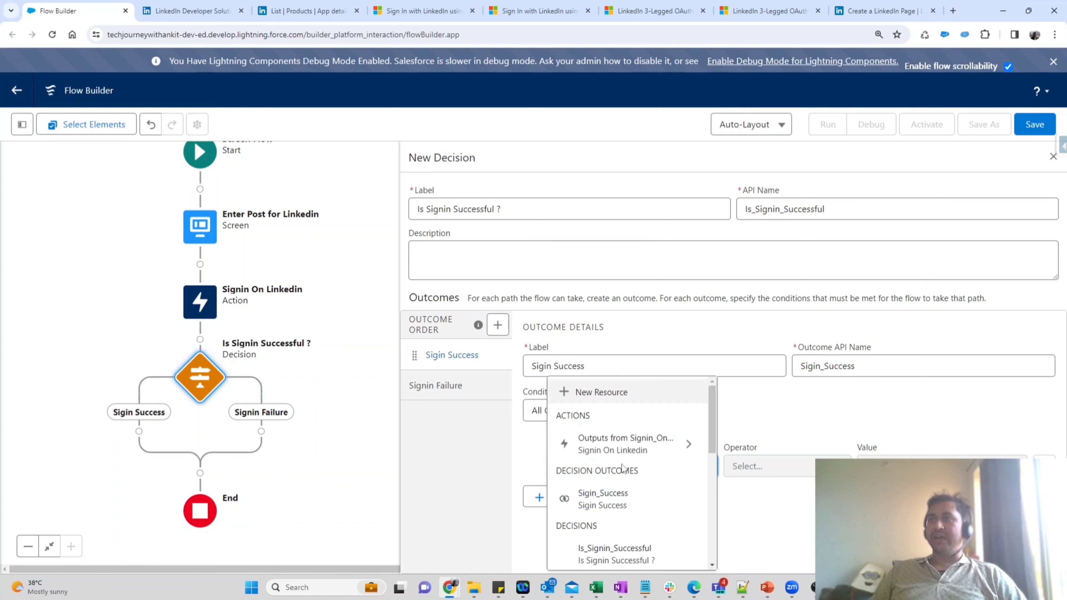
Step: Set the Sigin Success condition to Signin_On_Linkedin responseCode Equals 200 and close the decision panel
left_click(644, 446)
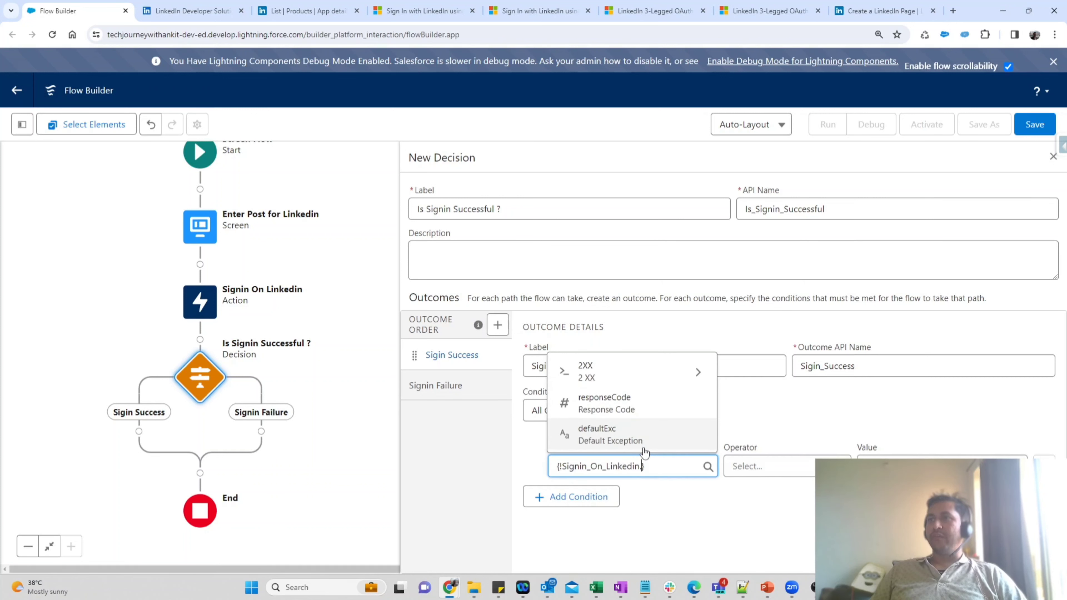
left_click(645, 416)
left_click(922, 457)
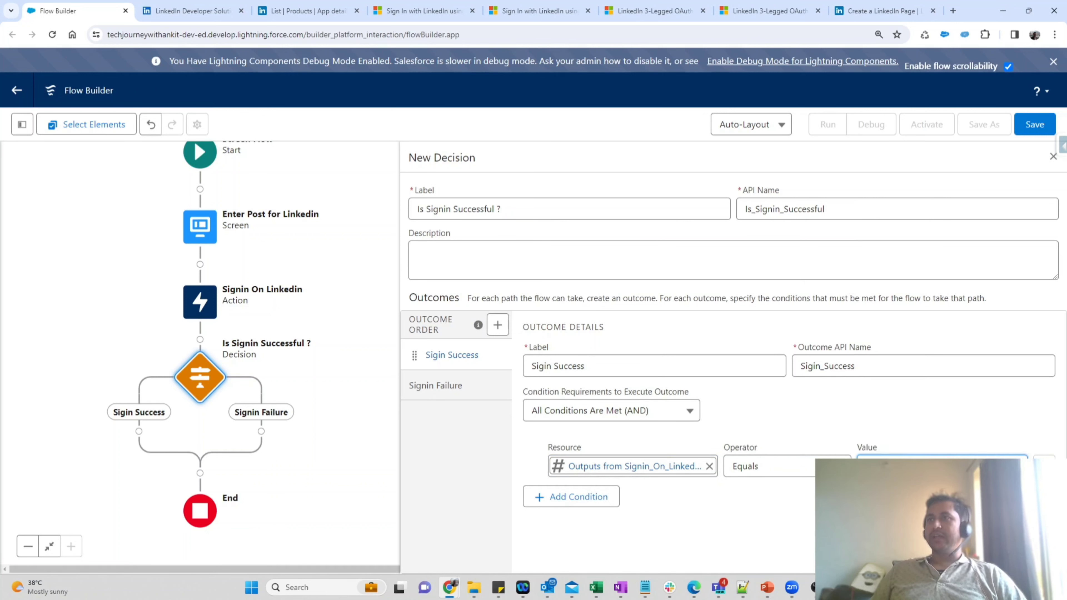
key("Tab")
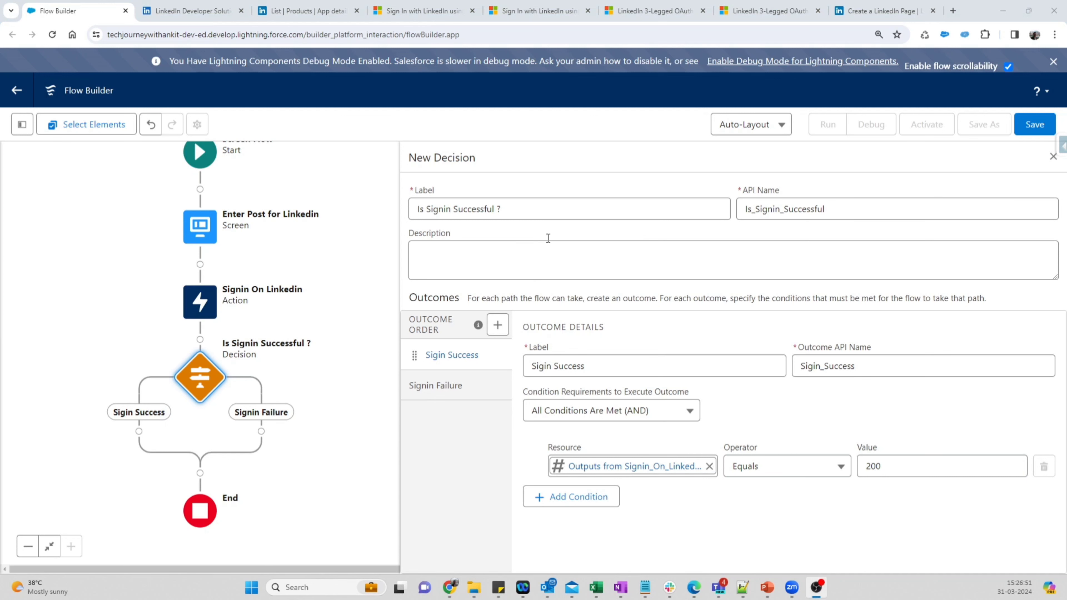
left_click(1053, 158)
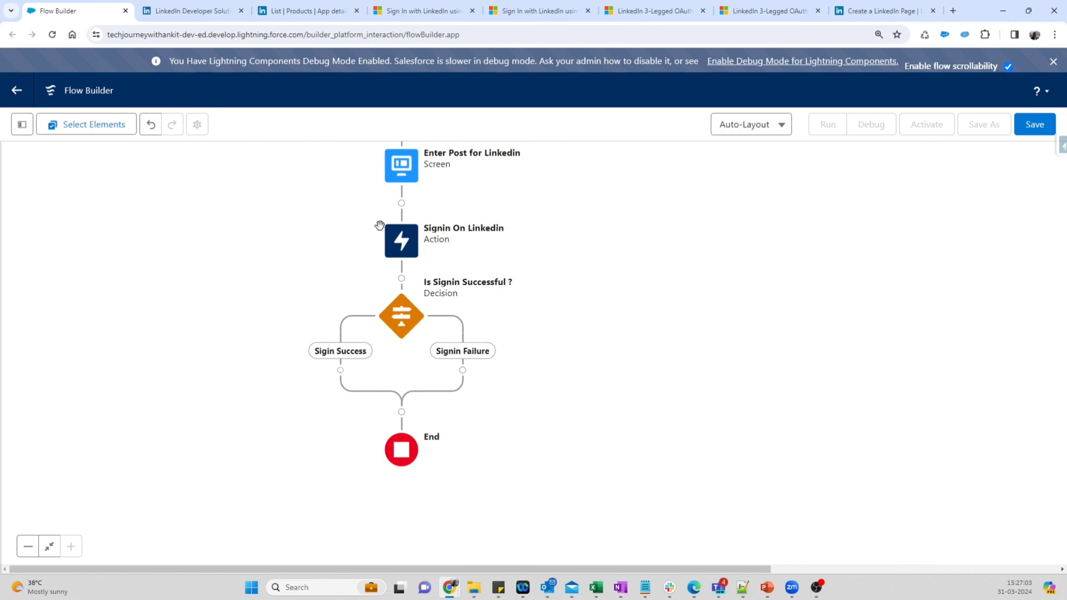
Step: Add a new HTTP callout action on the Sigin Success branch
left_click(340, 369)
scroll(323, 496, "down", 1)
scroll(323, 497, "up", 1)
left_click(287, 518)
scroll(294, 449, "down", 2)
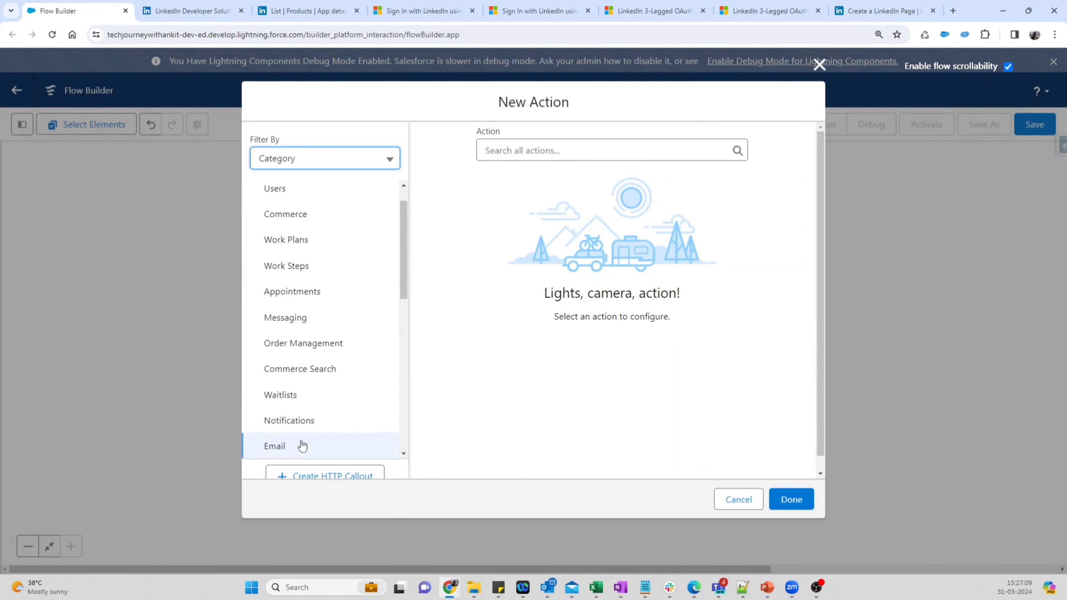
left_click(329, 475)
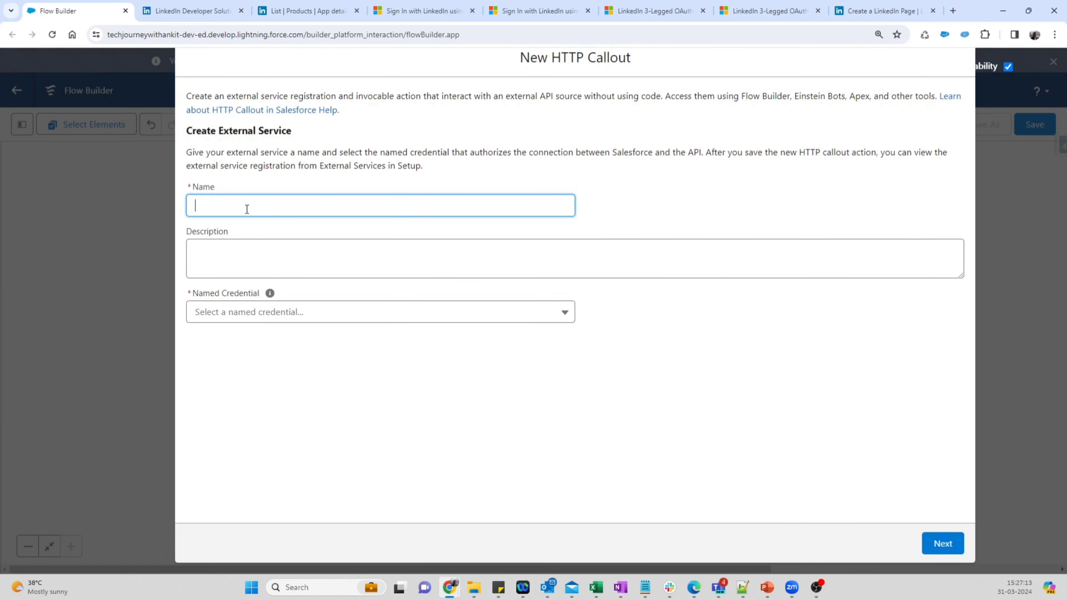
Step: Name the callout service PostOnLinkedin and use the Linkedin named credential
type("Post on Linkedin")
key("Tab")
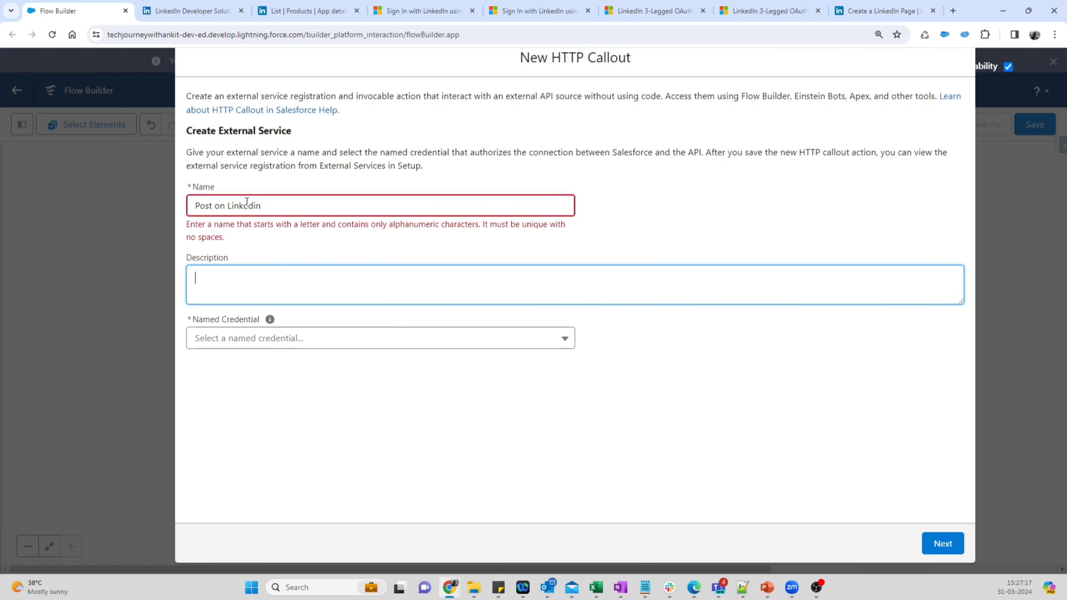
left_click(219, 206)
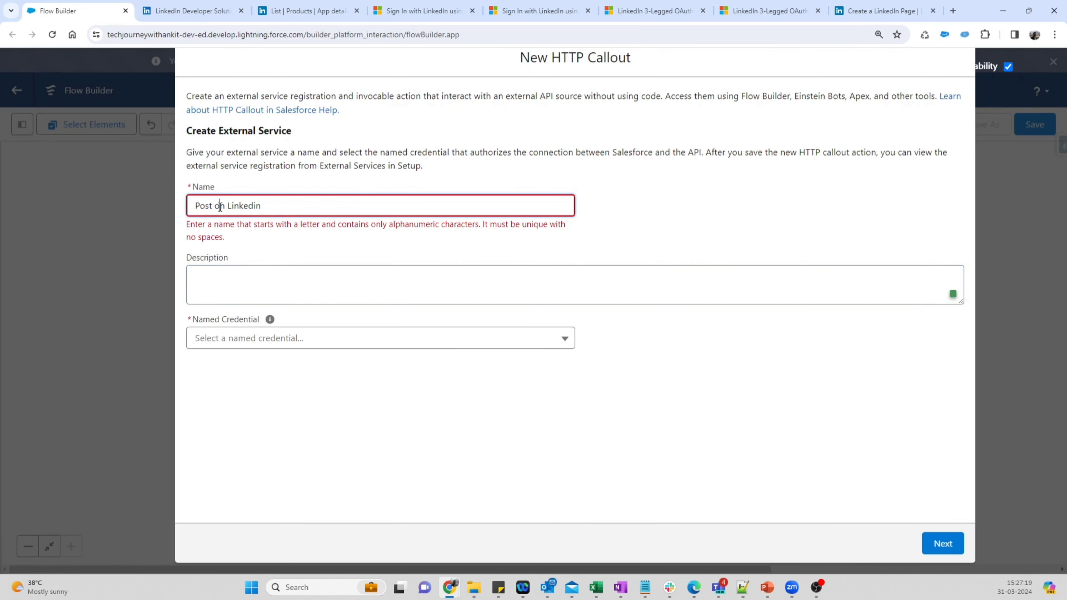
key("BackSpace")
key("BackSpace")
type("t")
key("Delete")
type("O")
key("BackSpace")
key("Tab")
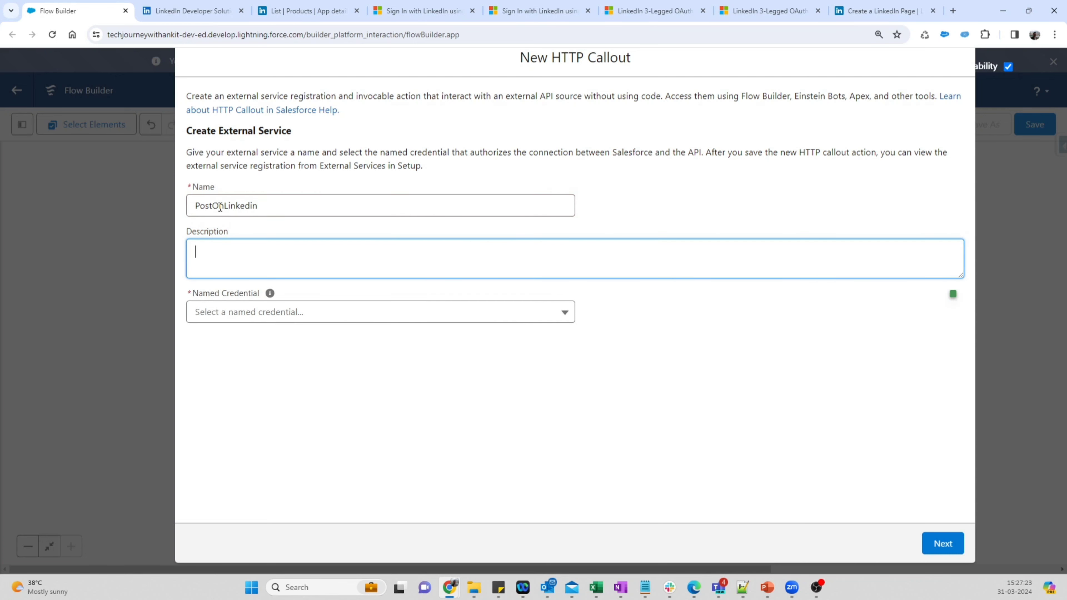
left_click(221, 315)
left_click(245, 341)
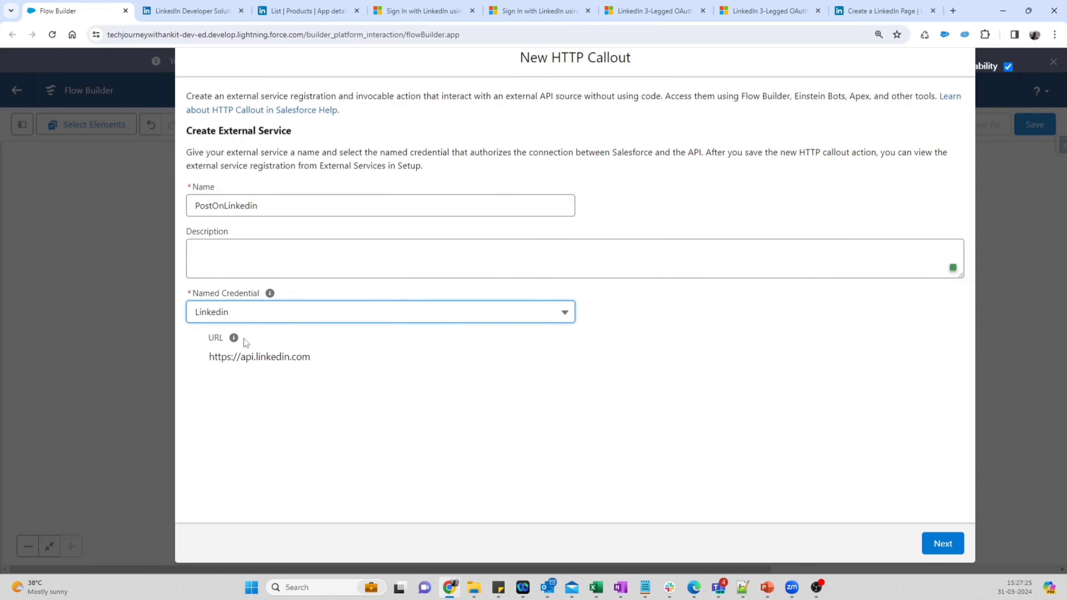
Step: Label the invocable action Post on Linkedin with the POST method
left_click(931, 542)
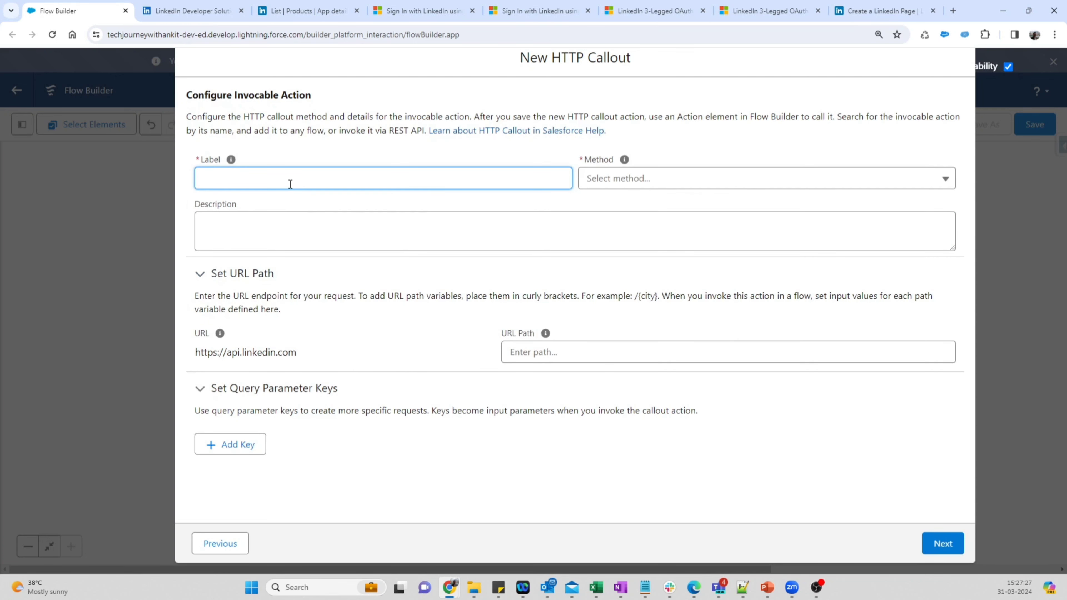
type("Post on Linkedin")
key("Tab")
left_click(604, 185)
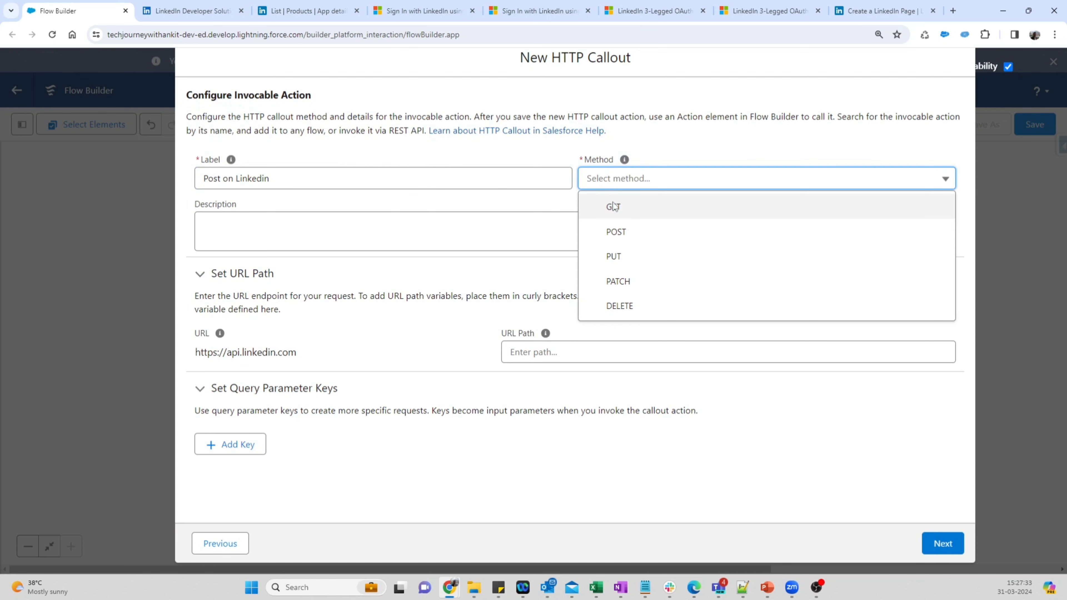
left_click(624, 230)
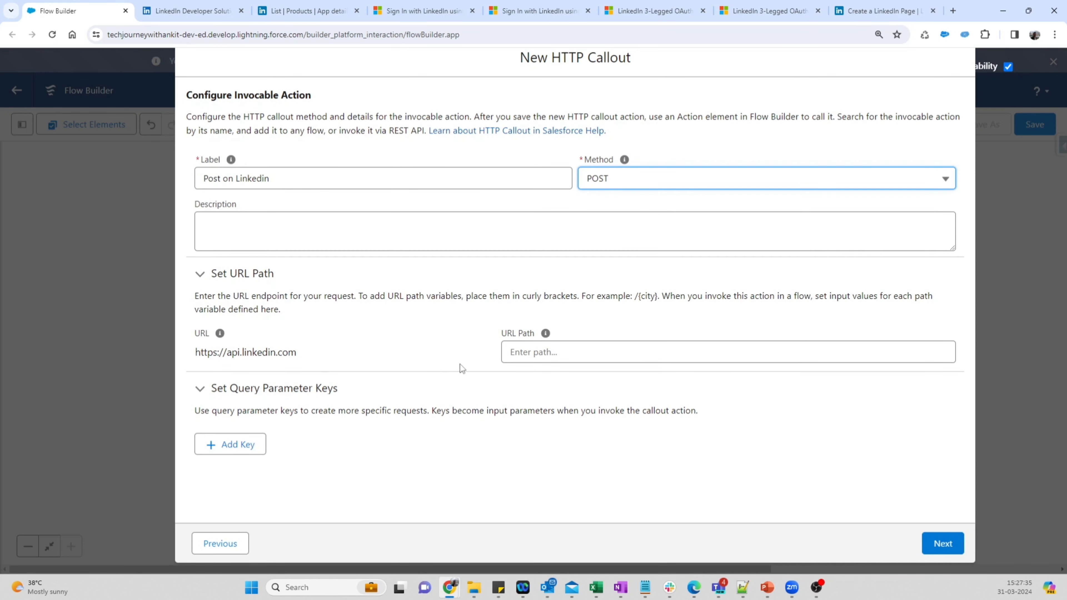
left_click(441, 4)
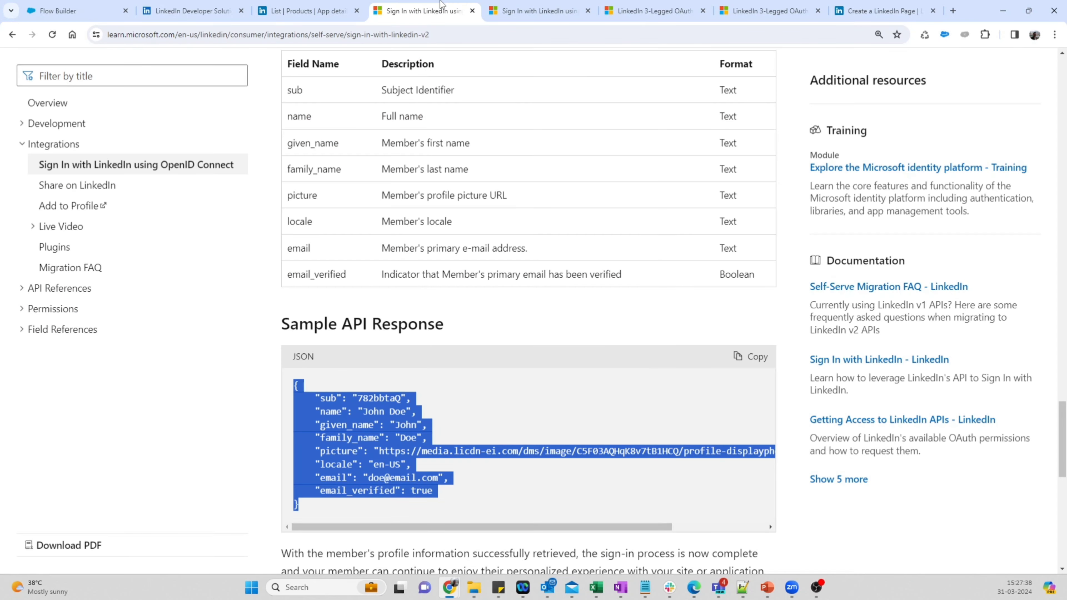
Step: Copy the /v2/ugcPosts path from the Share on LinkedIn article's API Request section
left_click(91, 188)
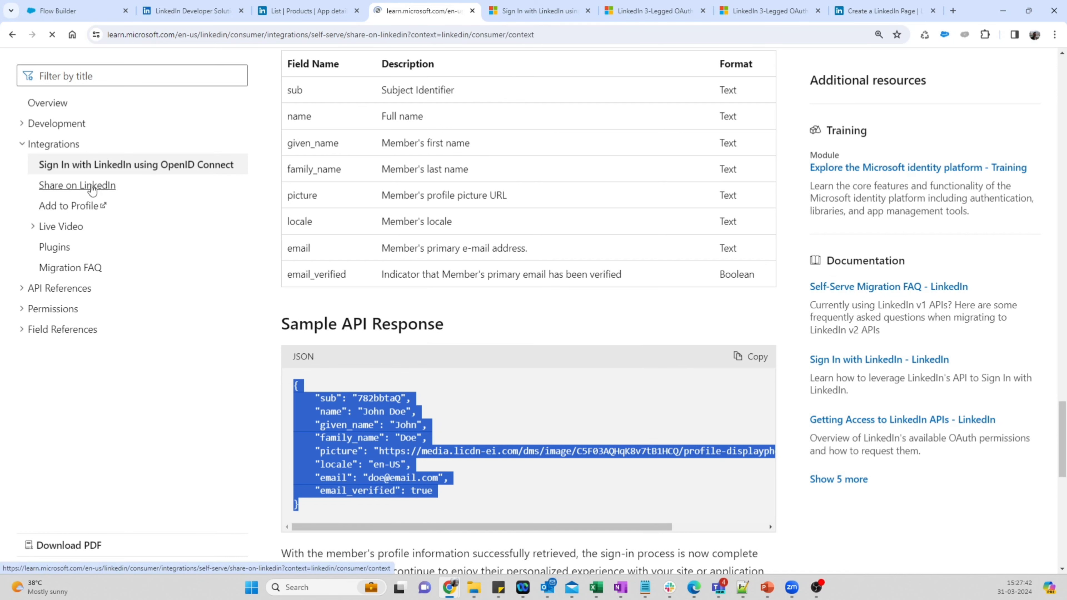
scroll(453, 329, "down", 8)
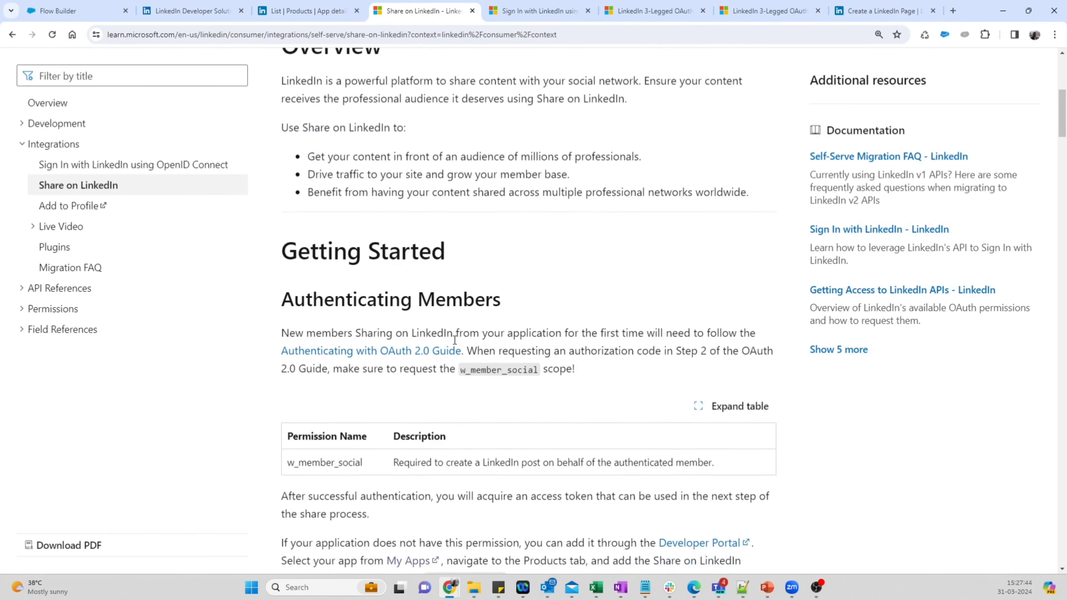
scroll(454, 341, "down", 8)
left_click_drag(449, 387, 512, 387)
key("ctrl+c")
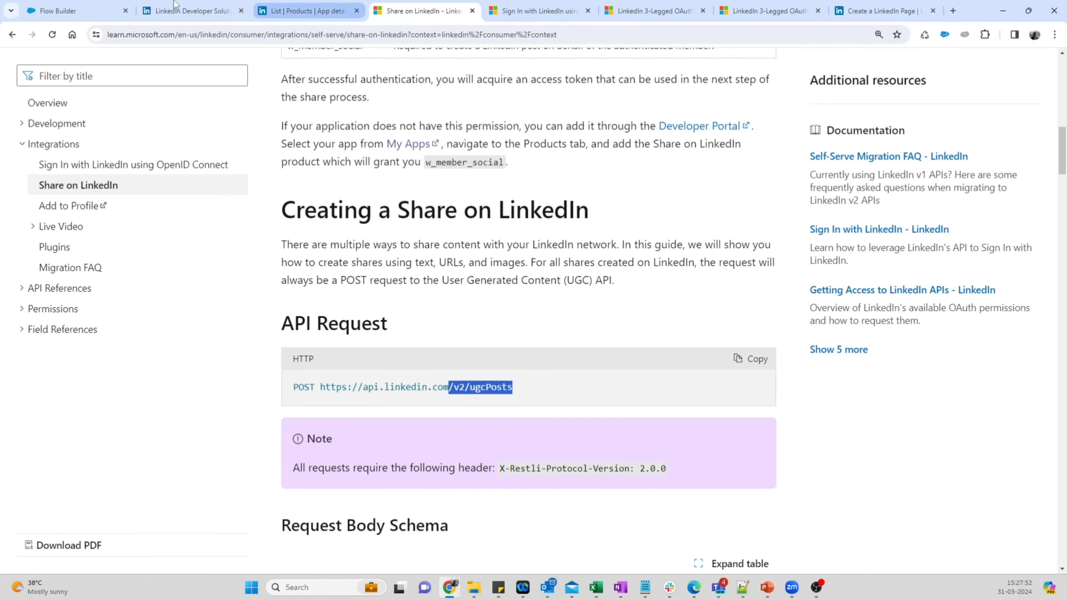
left_click(76, 11)
Step: Set the URL path to /v2/ugcPosts and describe the request as 'Request for Linkedin Post'
left_click(577, 349)
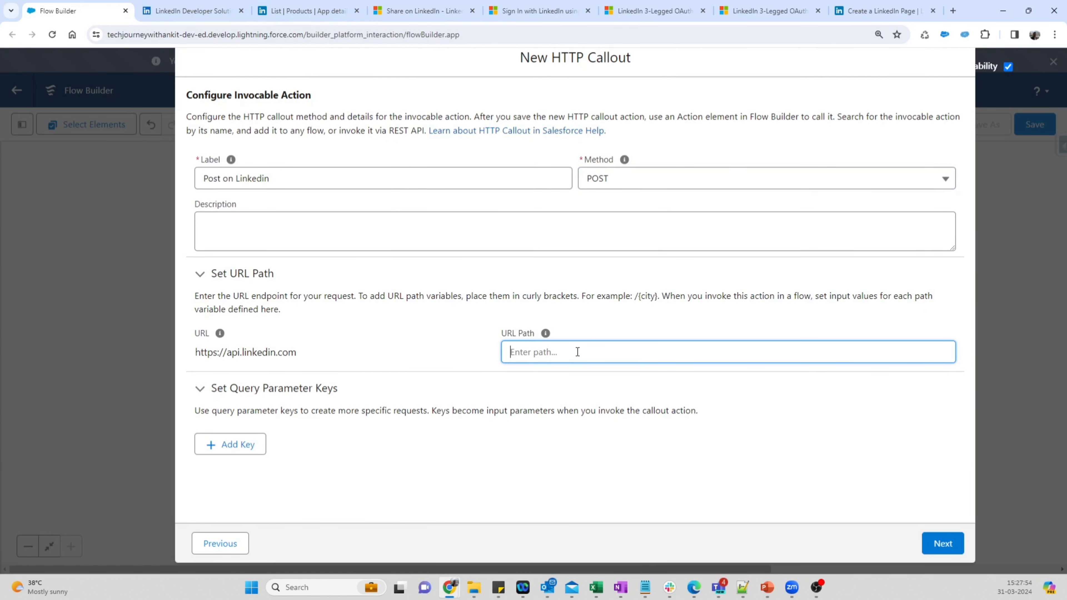
key("ctrl+v")
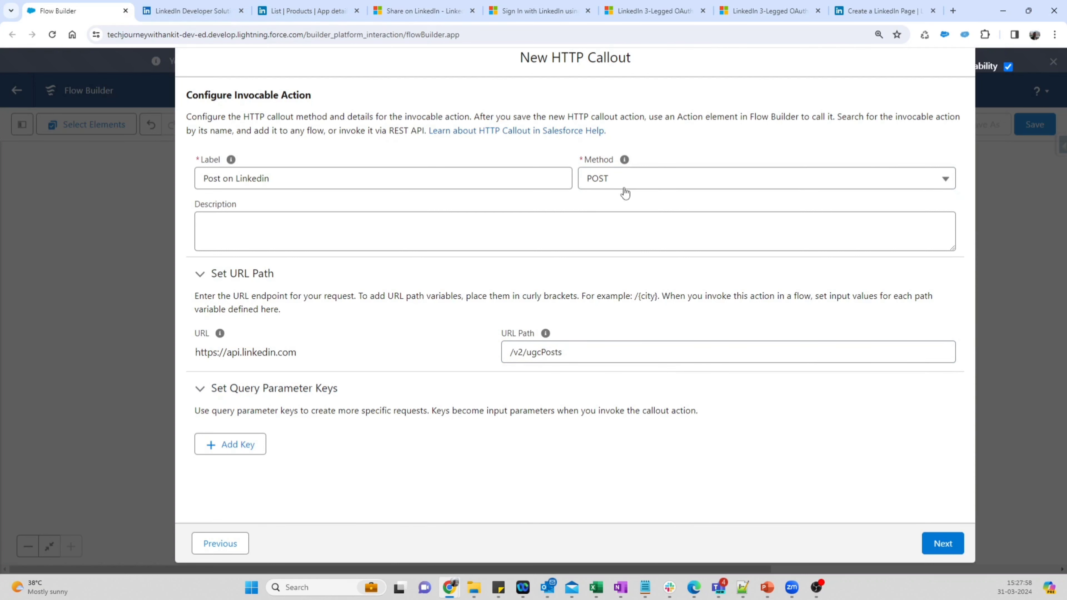
left_click(941, 545)
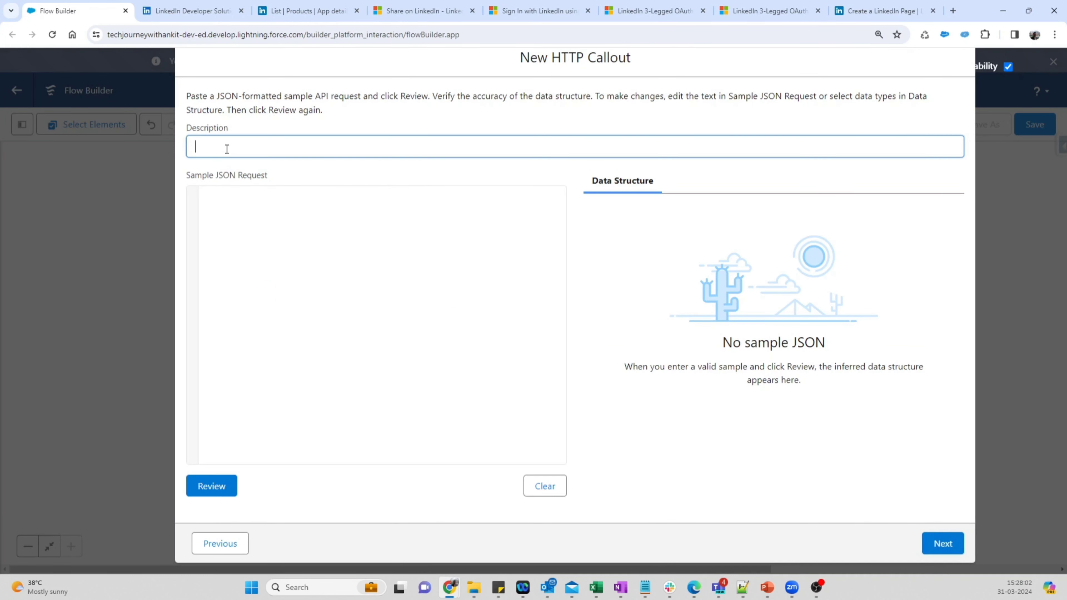
left_click(224, 210)
left_click(228, 147)
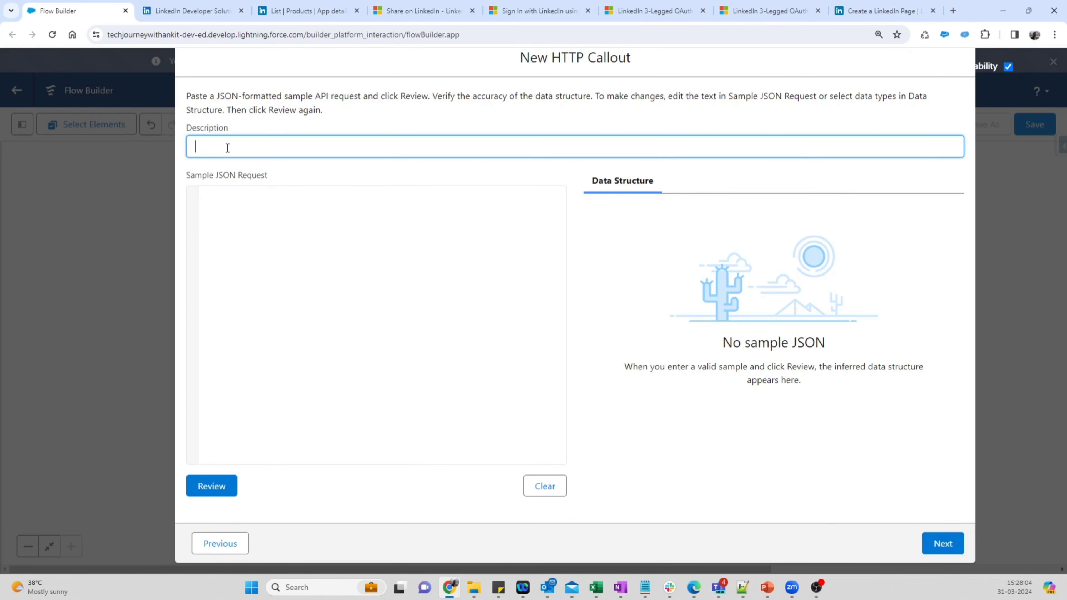
type("Request for Linkedin Post")
Step: Paste LinkedIn's sample text-share JSON as the sample request and infer its structure
left_click(271, 235)
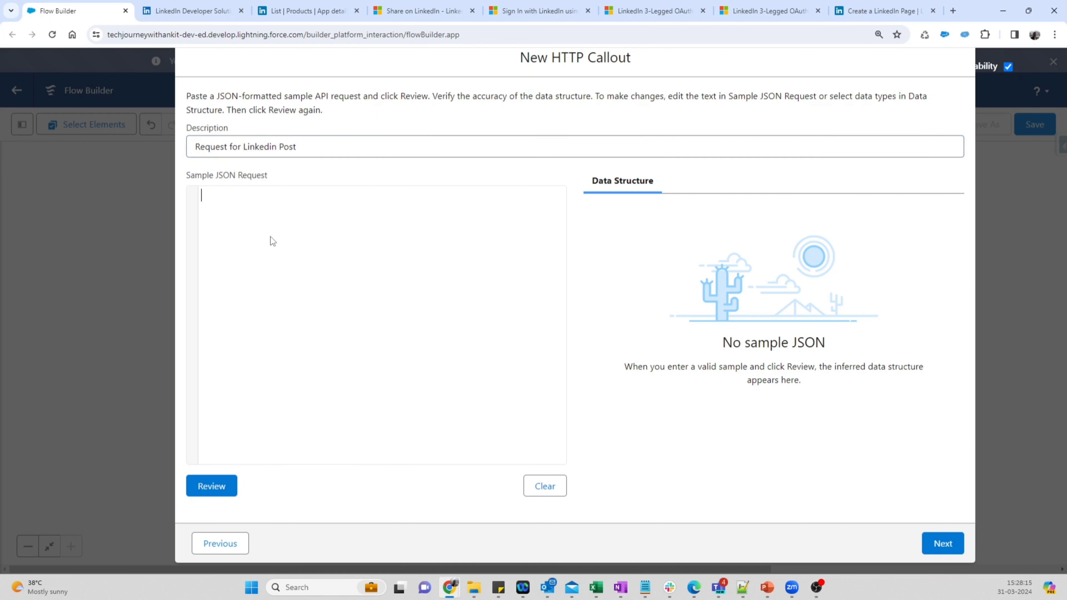
left_click(413, 5)
scroll(442, 336, "down", 15)
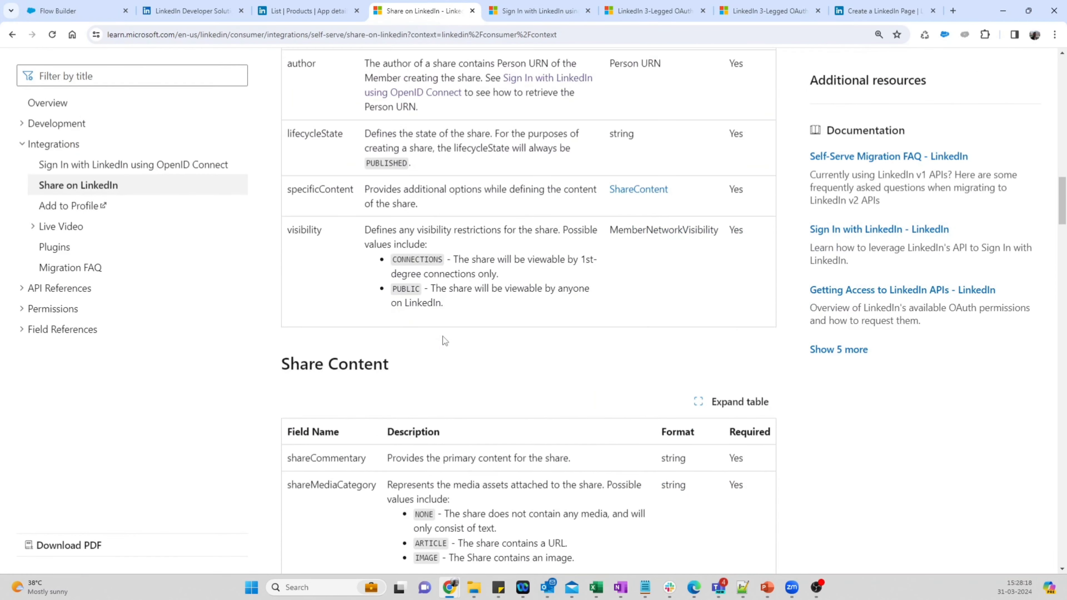
scroll(444, 336, "down", 12)
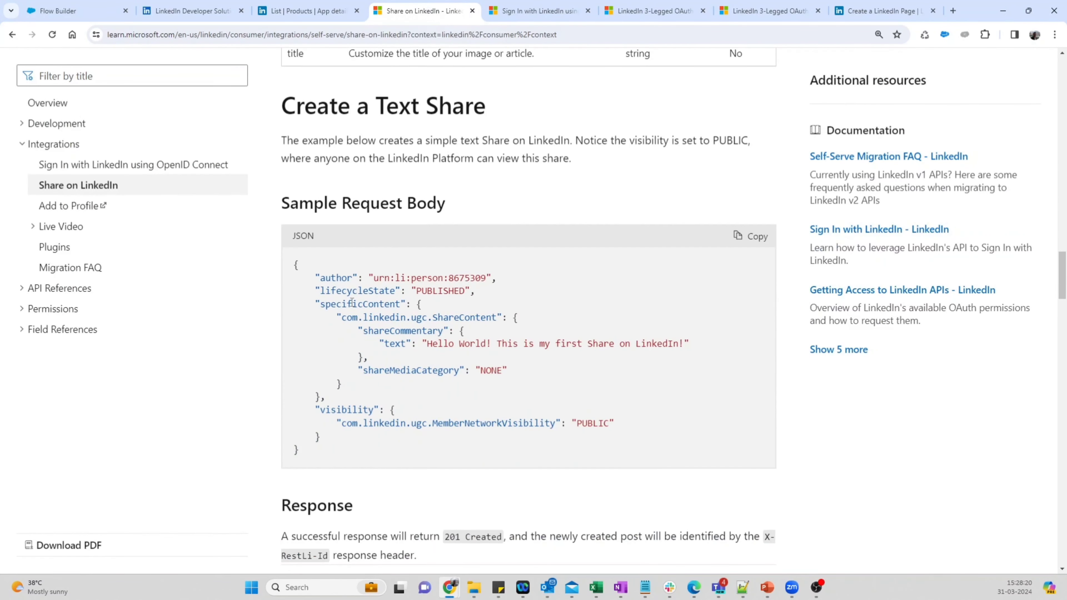
left_click(740, 237)
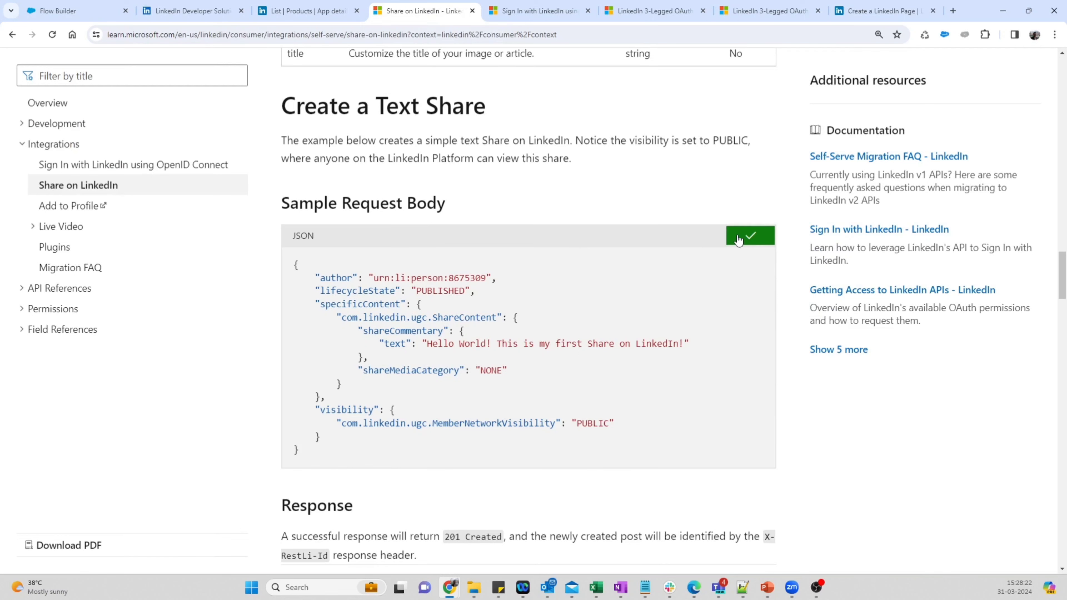
left_click(105, 6)
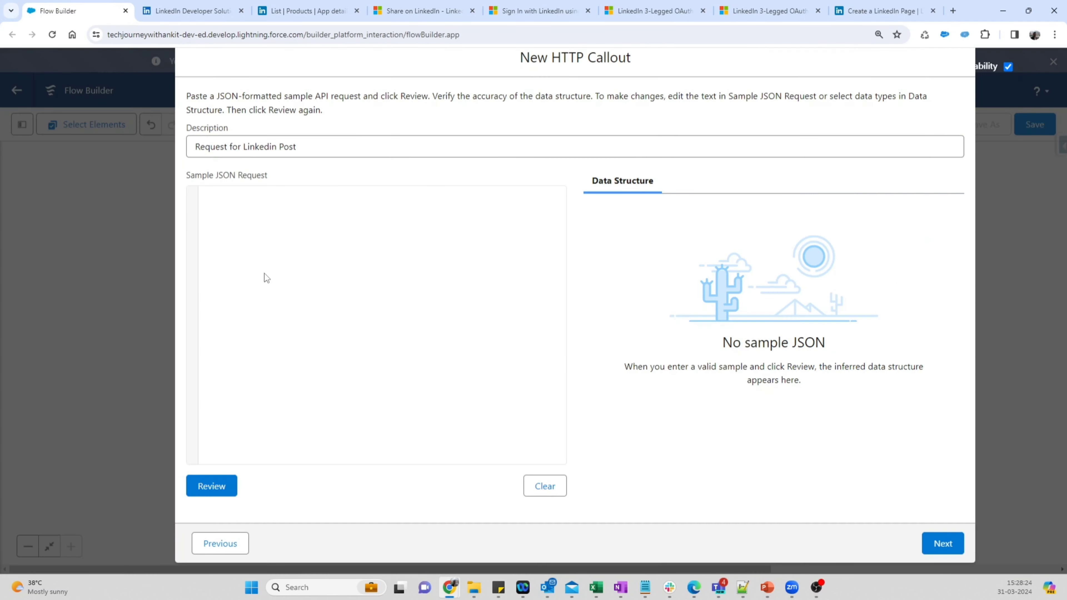
key("ctrl+v")
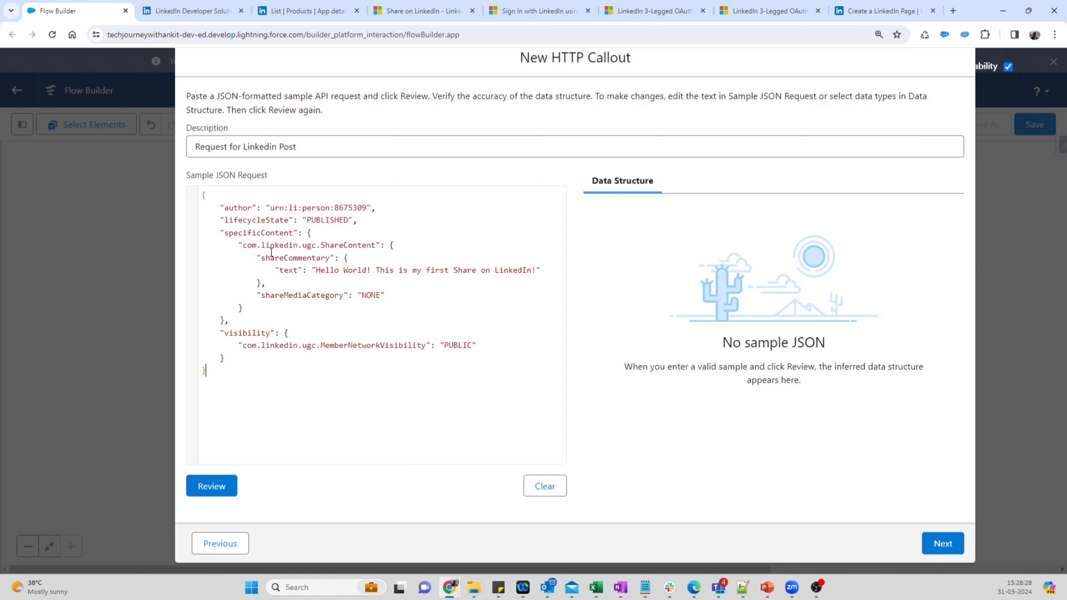
left_click(213, 488)
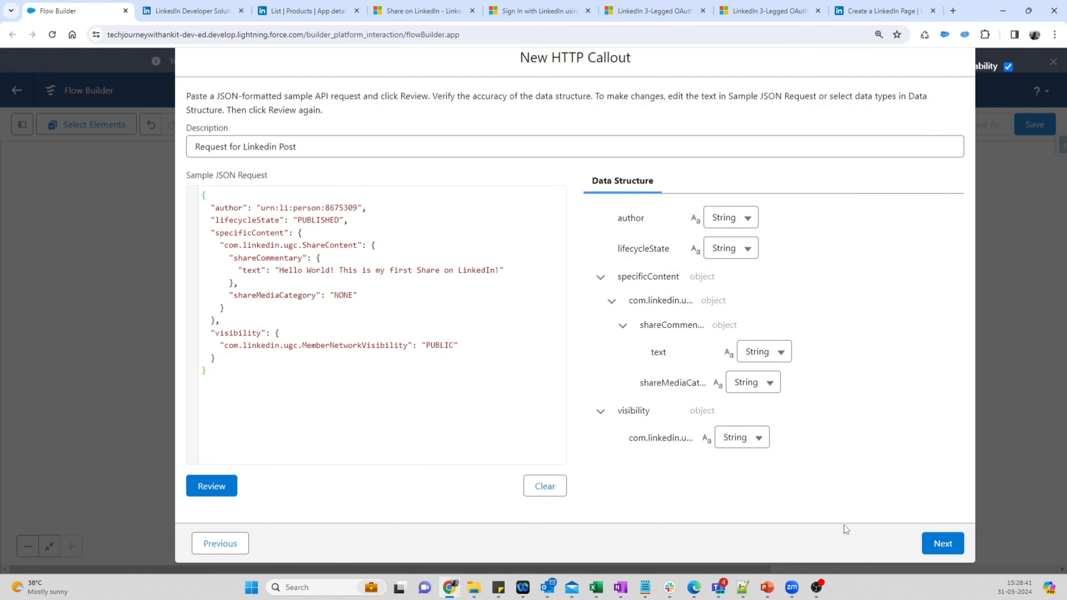
left_click(937, 544)
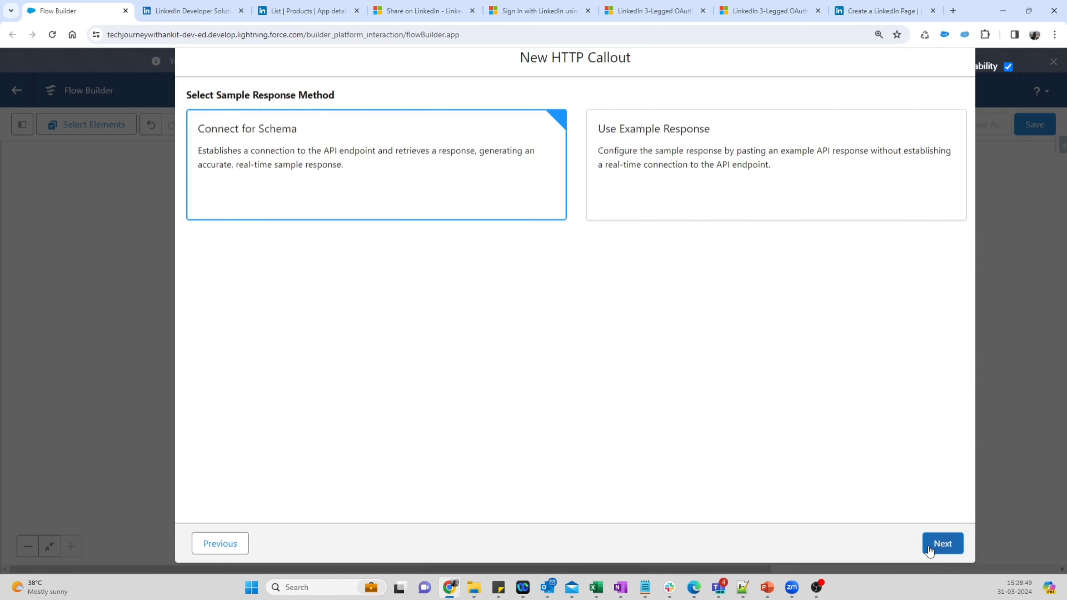
Step: Connect to the live ugcPosts endpoint and inspect the 422 error rejecting the sample author ID
left_click(937, 543)
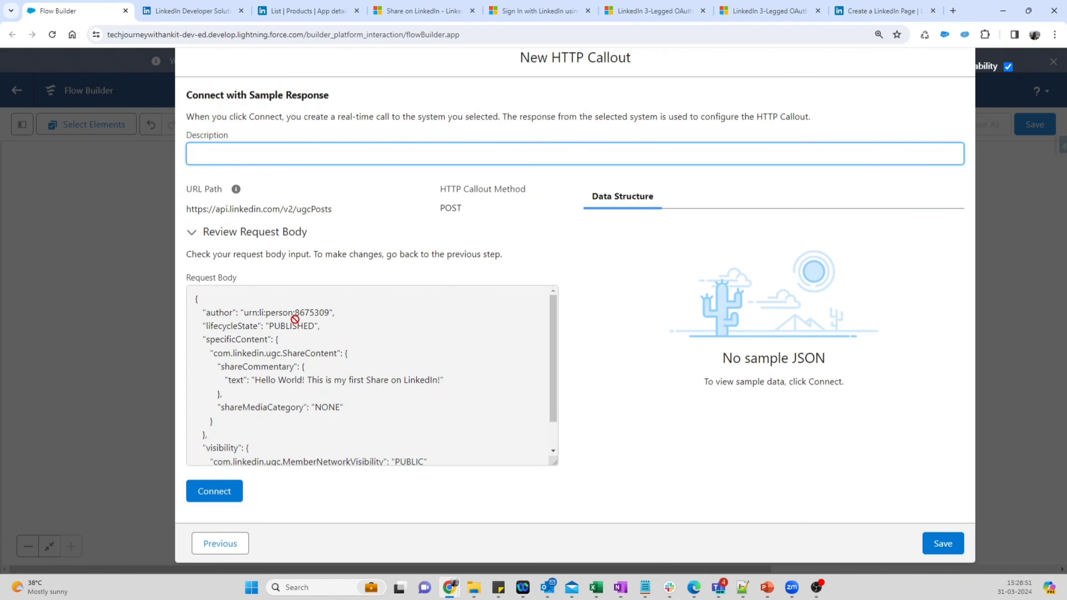
left_click_drag(295, 312, 331, 313)
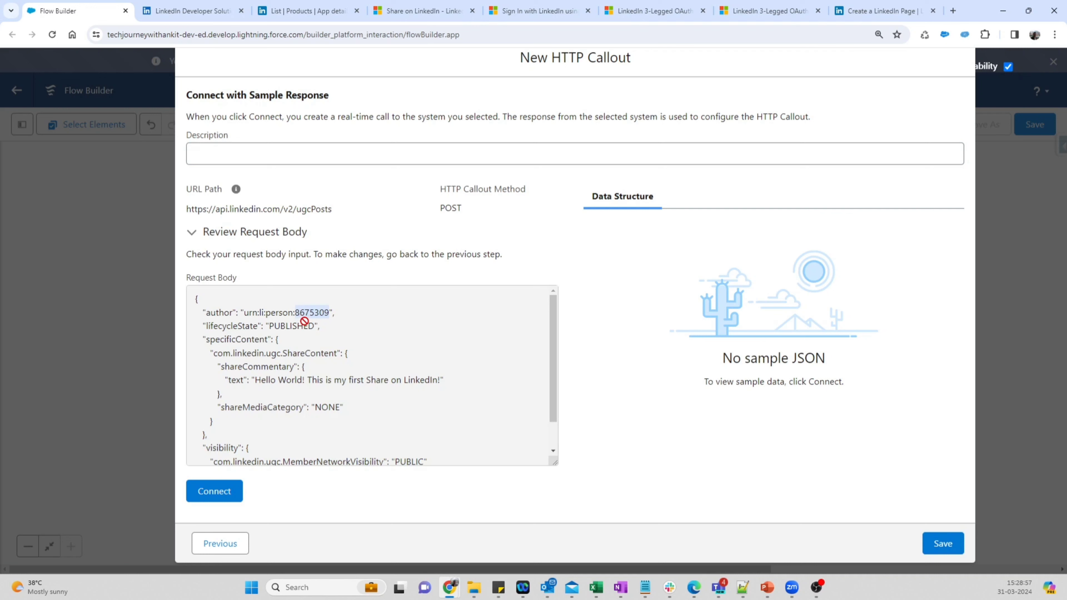
left_click(220, 496)
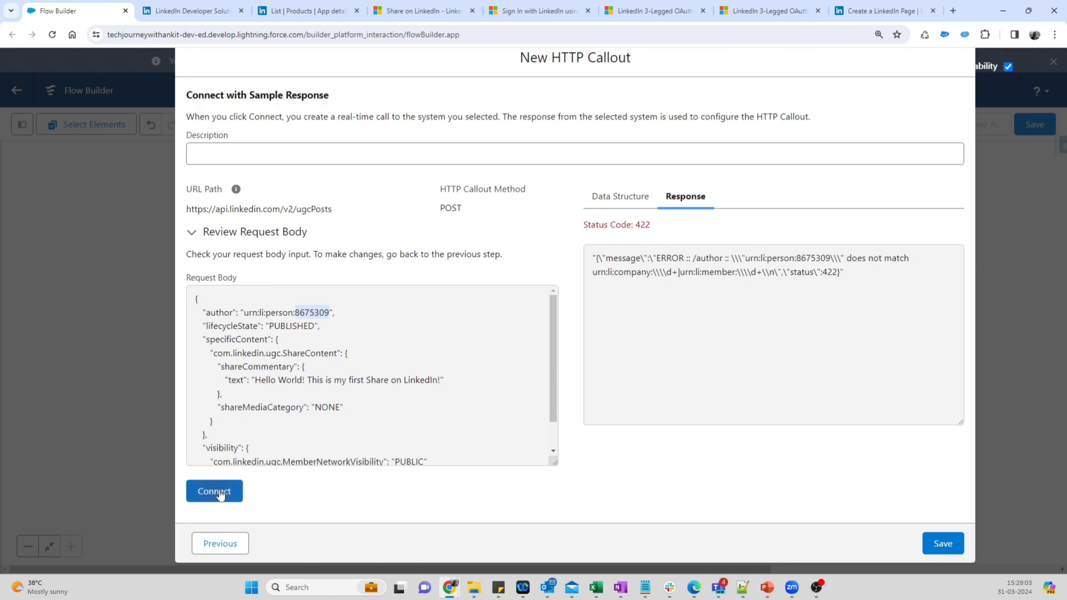
left_click_drag(801, 257, 826, 257)
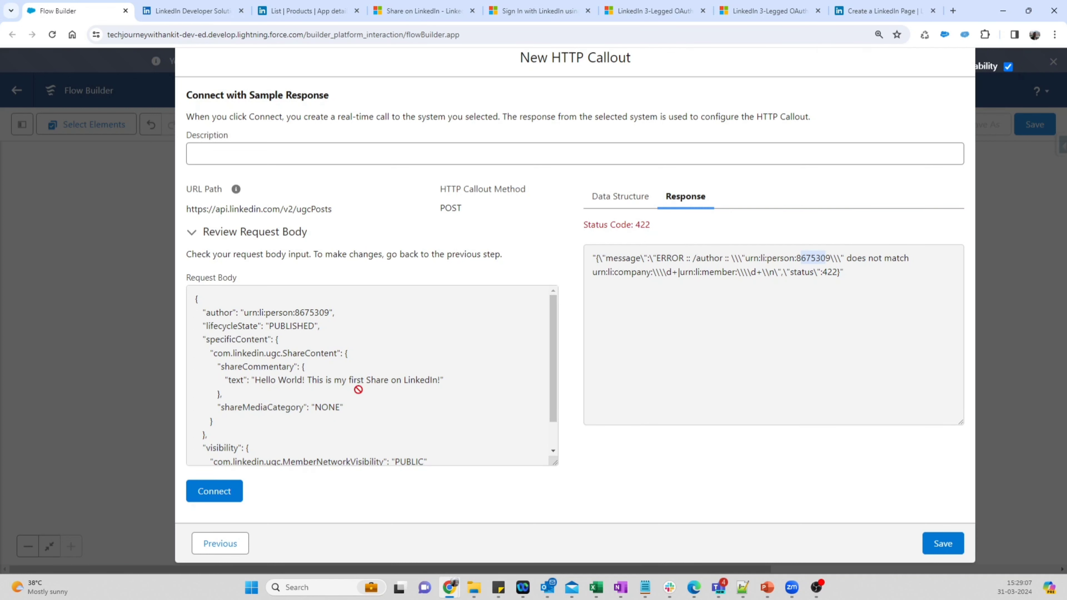
Step: Switch to Use Example Response and enter {"id":"XXXXXX"} as the sample JSON response
left_click(229, 545)
left_click(693, 149)
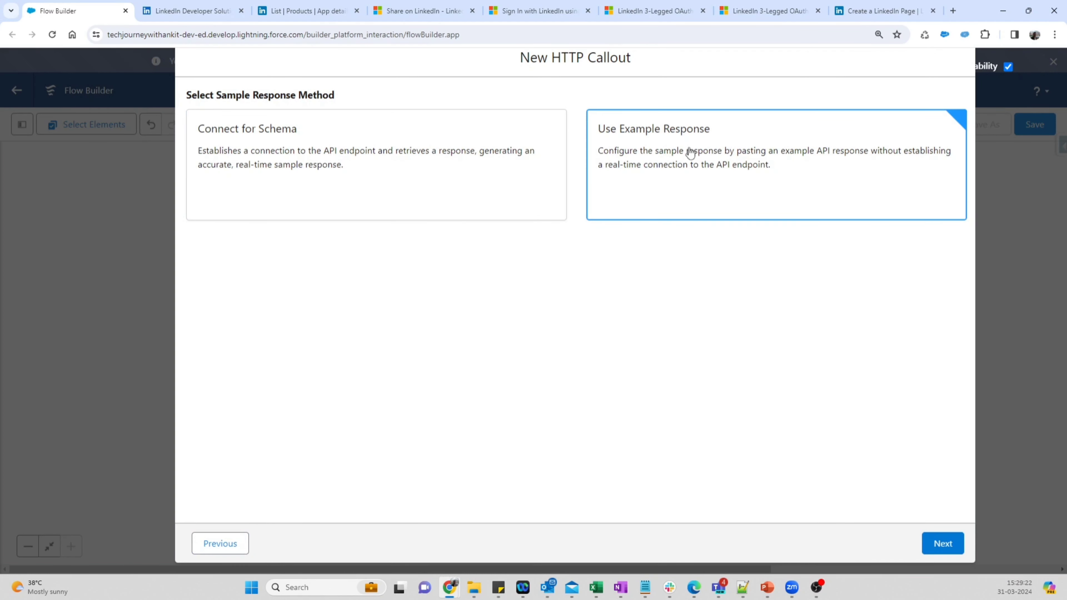
left_click(937, 543)
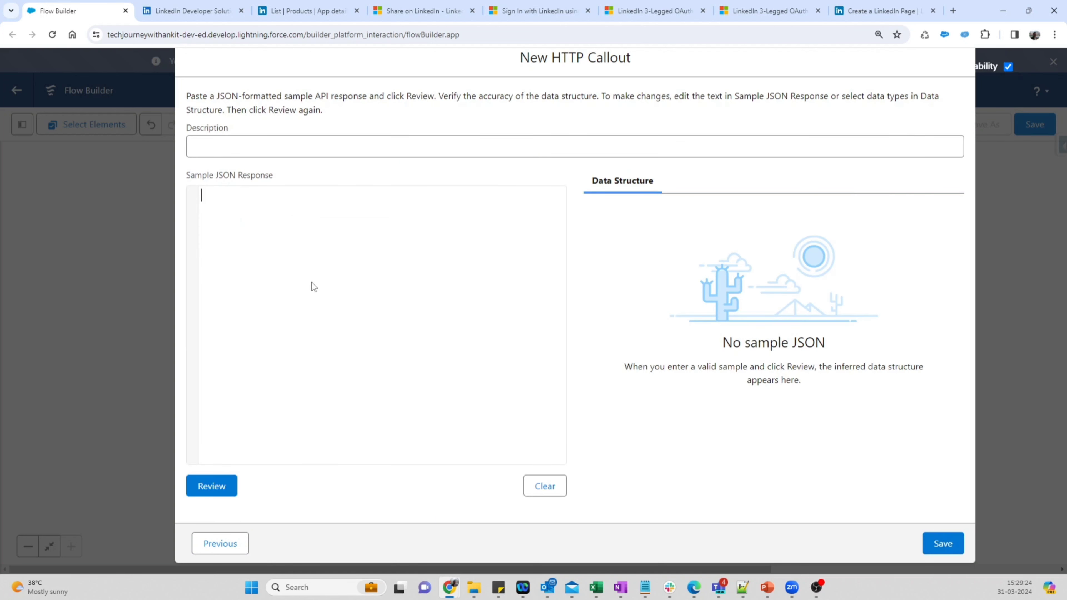
type("{id:")
key("Left")
key("Left")
key("Left")
type("\"")
key("Right")
key("Right")
type("\"")
key("Right")
type("\"XXXXXX")
Step: Check the docs' successful Response description, then review and save the callout definition
left_click(420, 10)
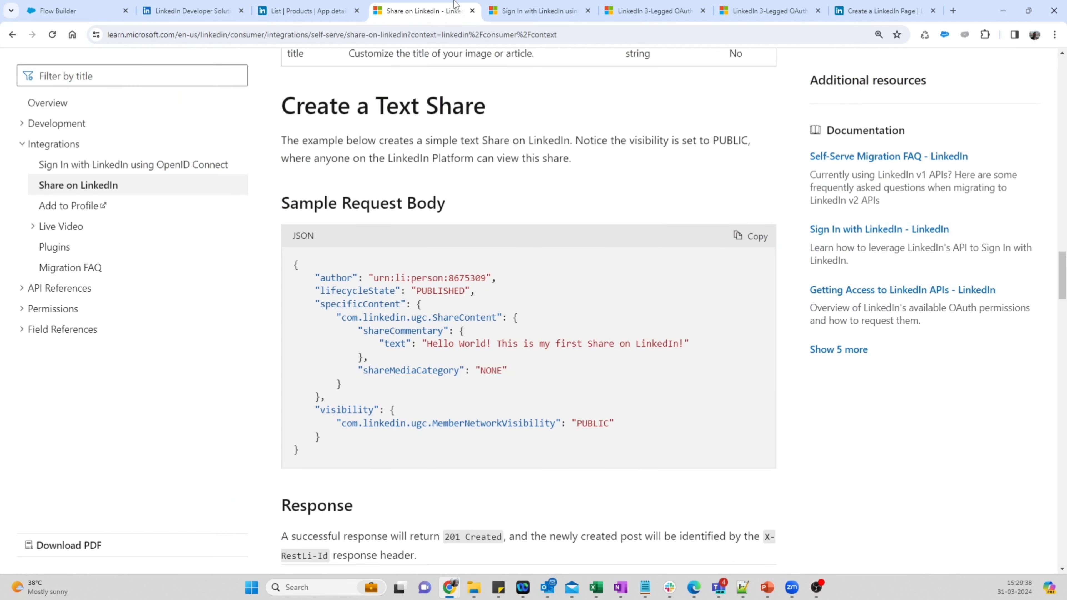
scroll(450, 378, "down", 6)
scroll(449, 378, "down", 12)
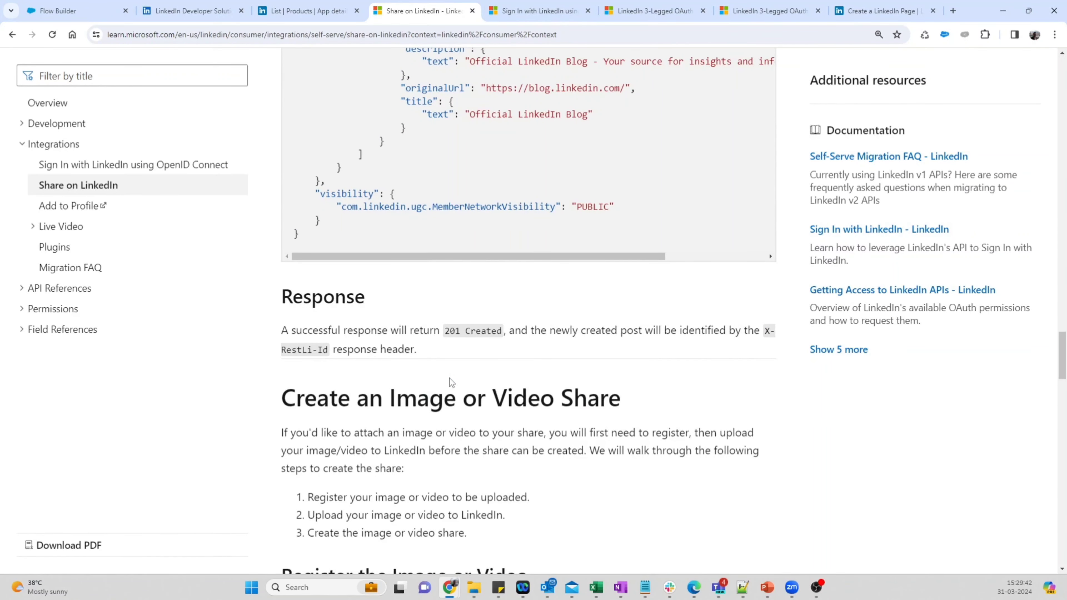
left_click_drag(281, 332, 459, 332)
scroll(444, 351, "down", 10)
scroll(405, 385, "up", 1)
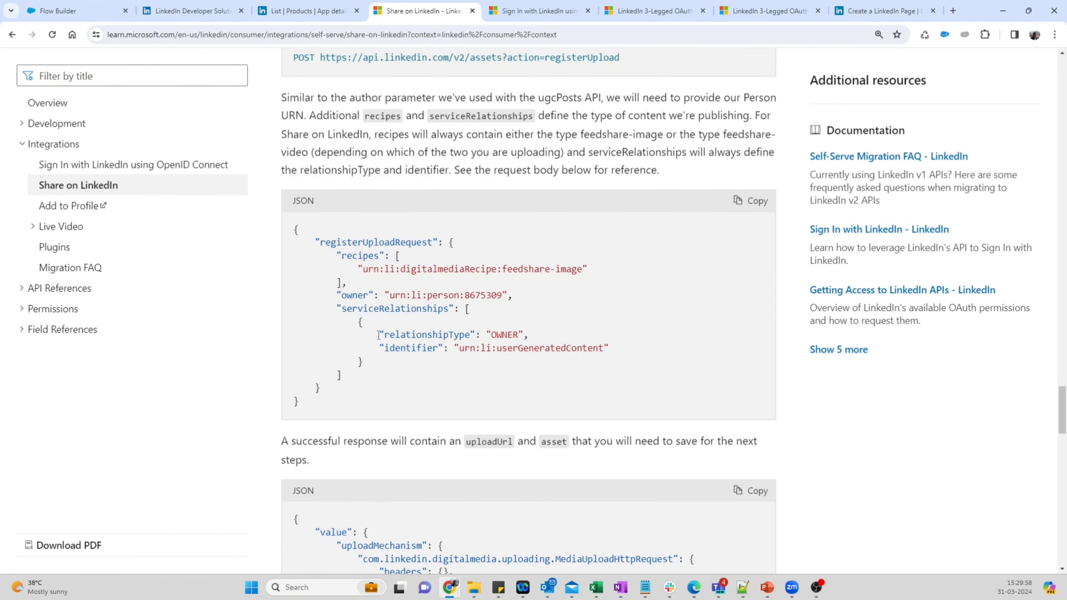
scroll(371, 371, "down", 5)
scroll(370, 373, "up", 4)
scroll(370, 373, "up", 15)
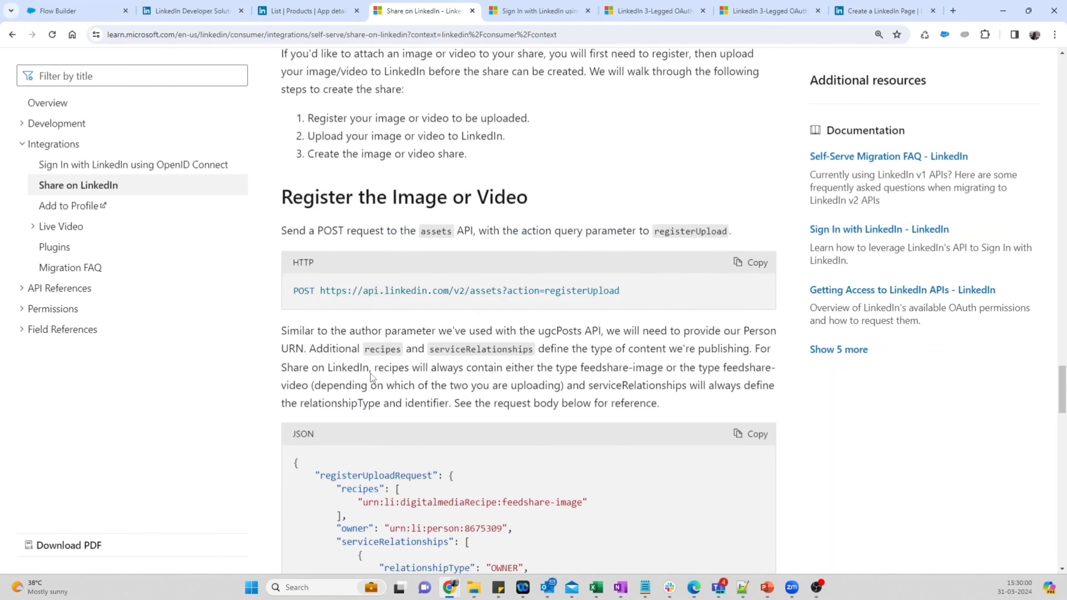
scroll(375, 365, "up", 6)
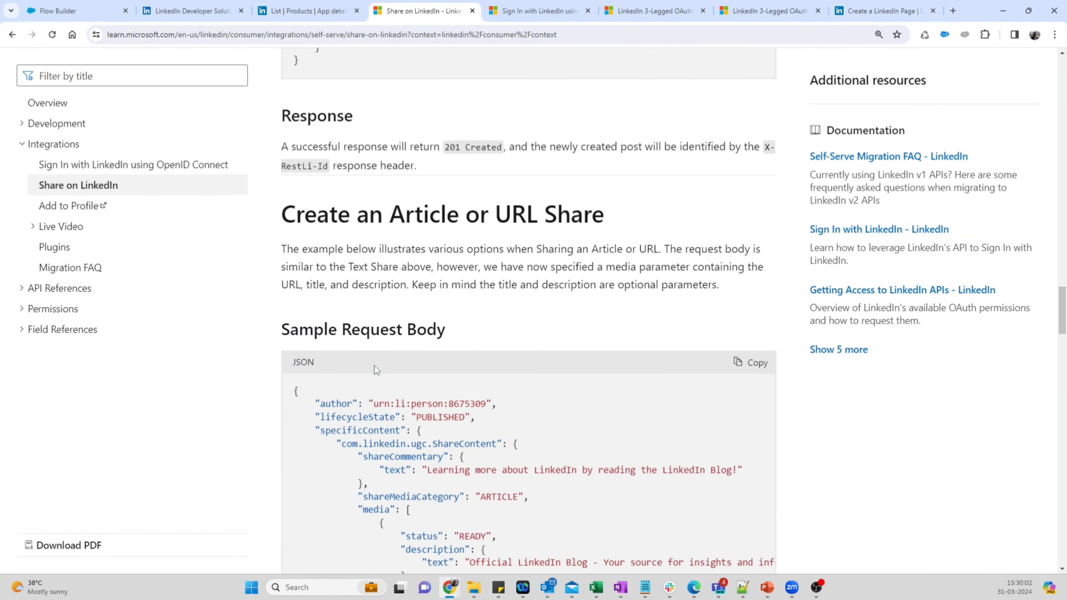
scroll(375, 368, "up", 6)
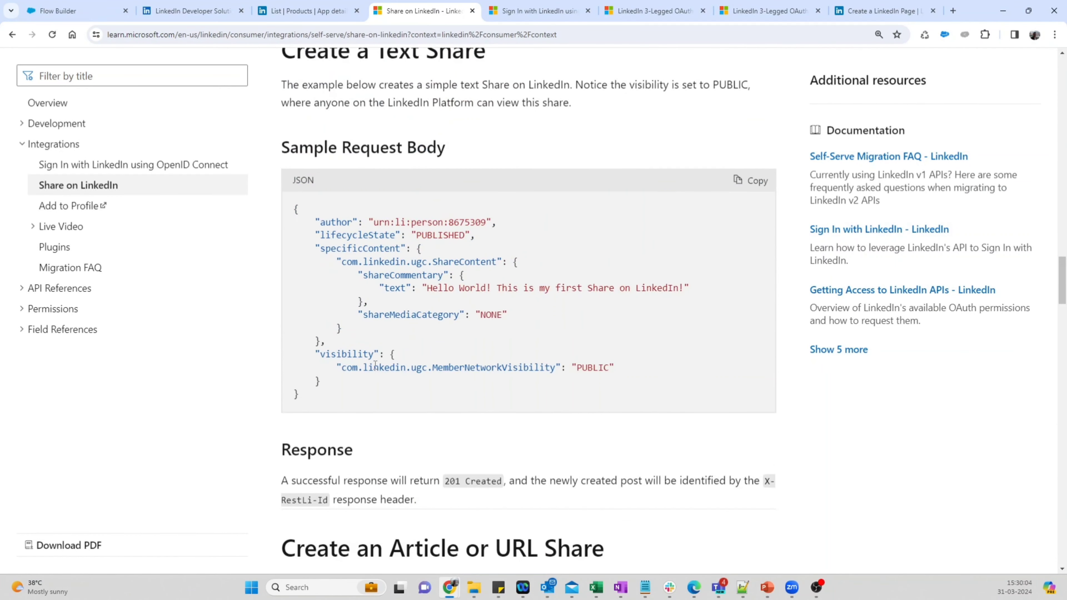
scroll(387, 309, "up", 1)
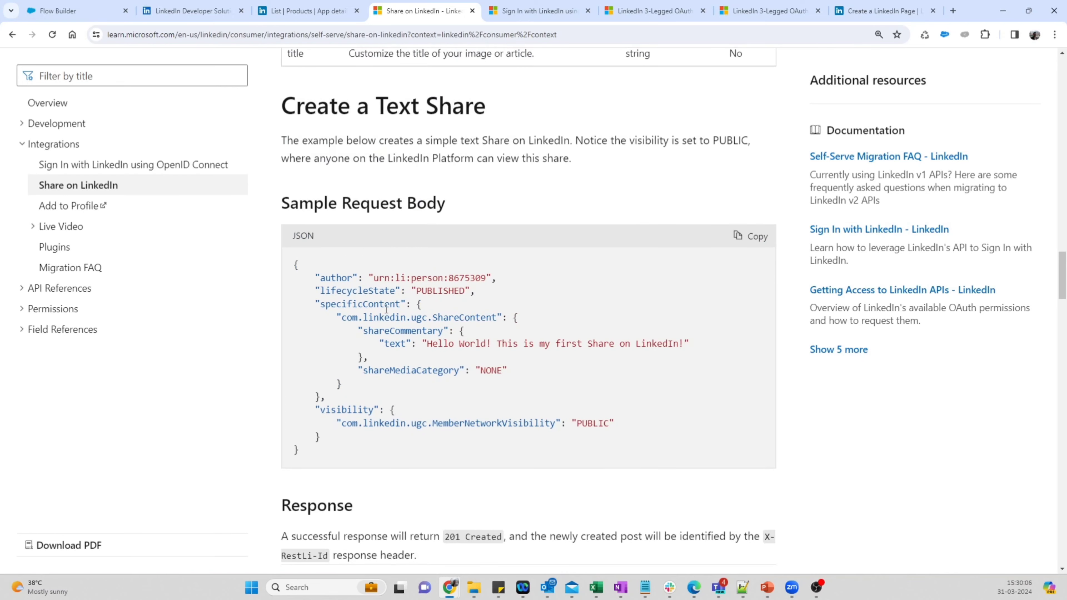
left_click_drag(417, 556, 288, 533)
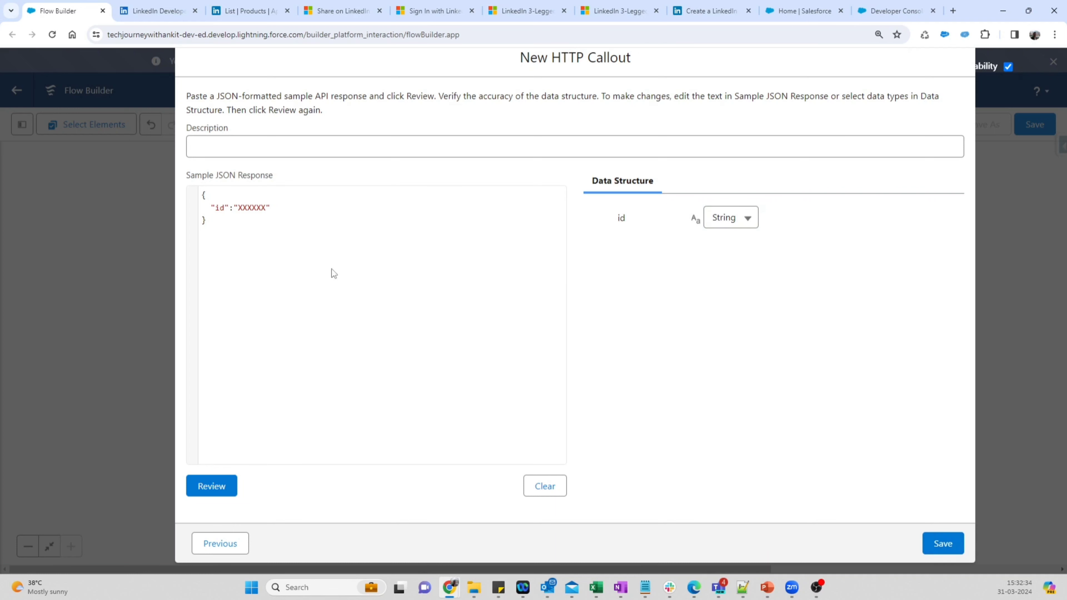
left_click_drag(220, 224, 201, 195)
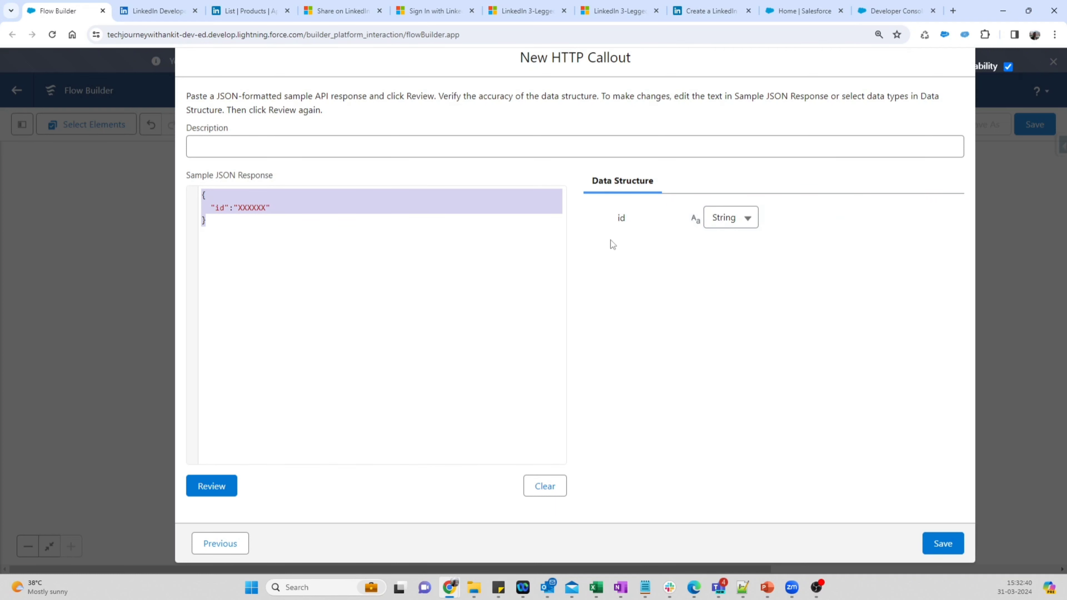
left_click(939, 546)
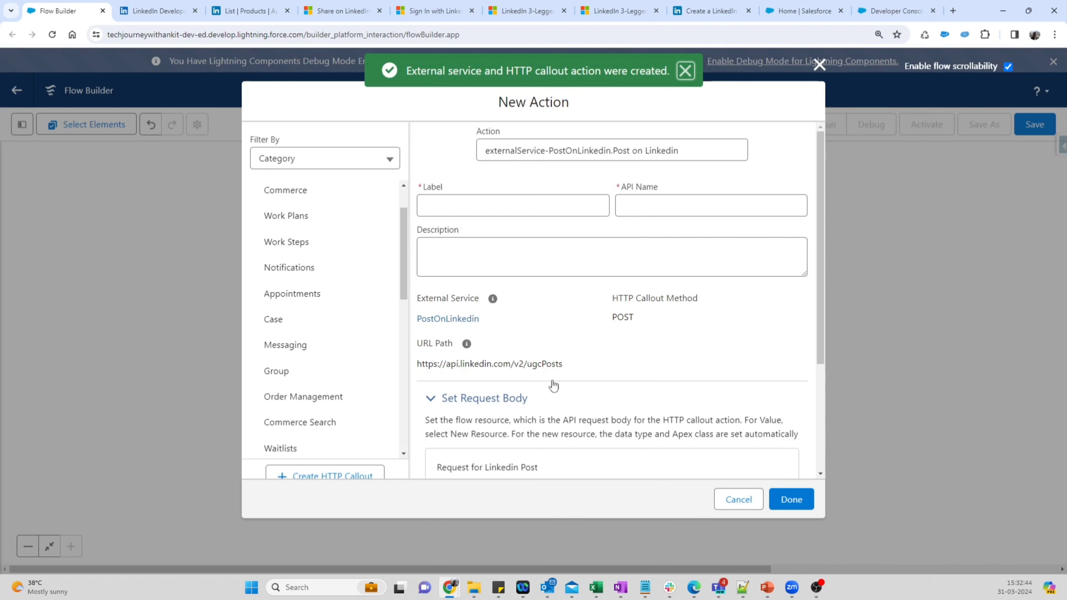
Step: Label the new action Post On Linkedin and bring up resource choices for its body value
left_click(495, 209)
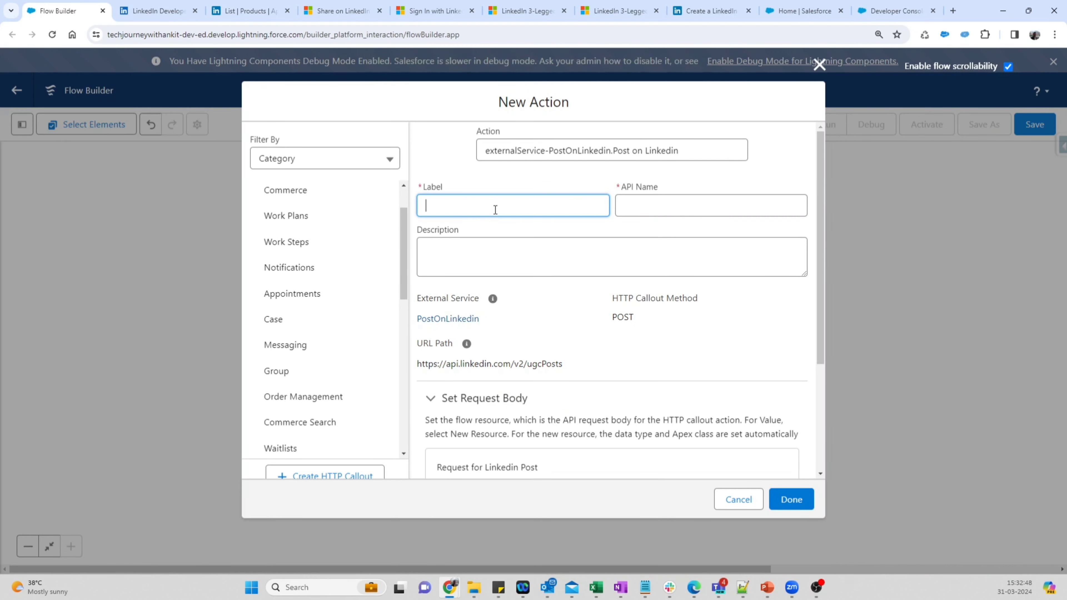
type("Post On Linkedin")
key("Tab")
scroll(499, 275, "down", 3)
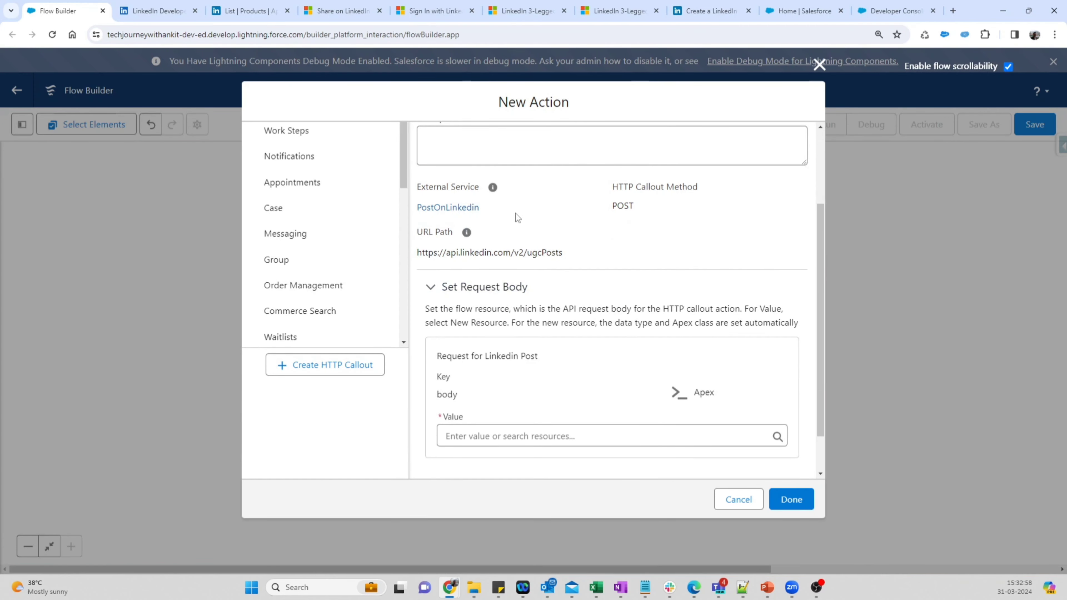
left_click_drag(438, 355, 539, 356)
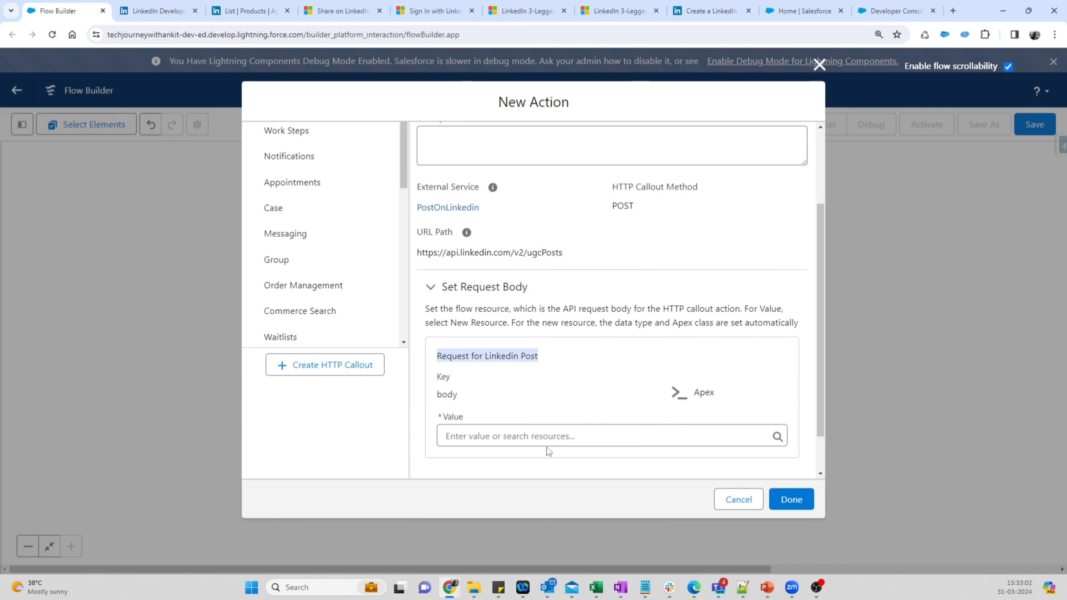
scroll(678, 393, "down", 1)
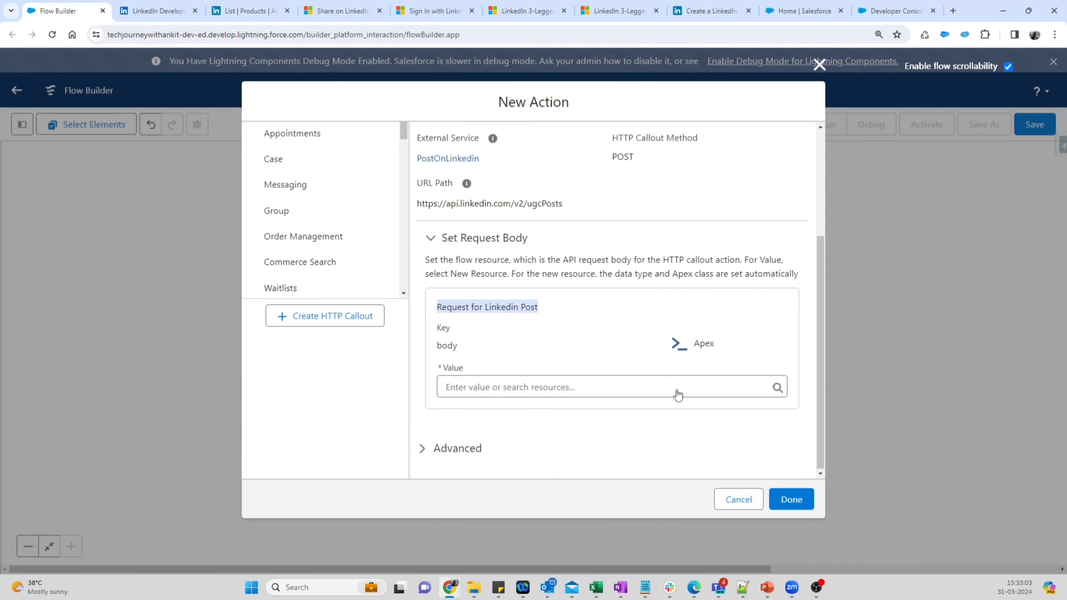
left_click(560, 387)
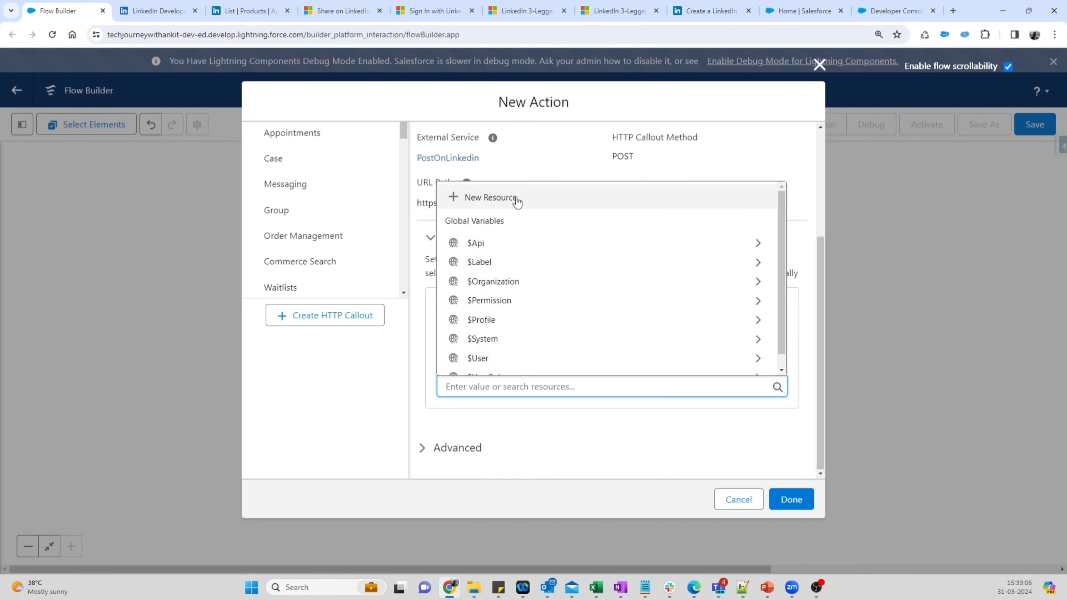
Step: Create the Apex-defined resource LinkedinRequestBody so the body value becomes {!LinkedinRequestBody}
left_click(516, 199)
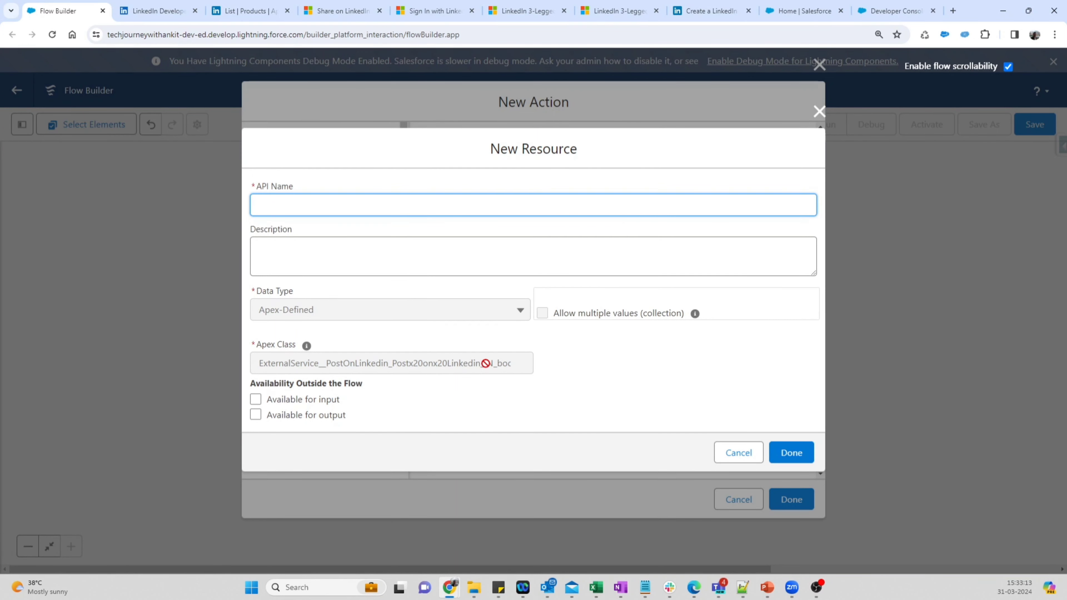
left_click_drag(483, 362, 516, 373)
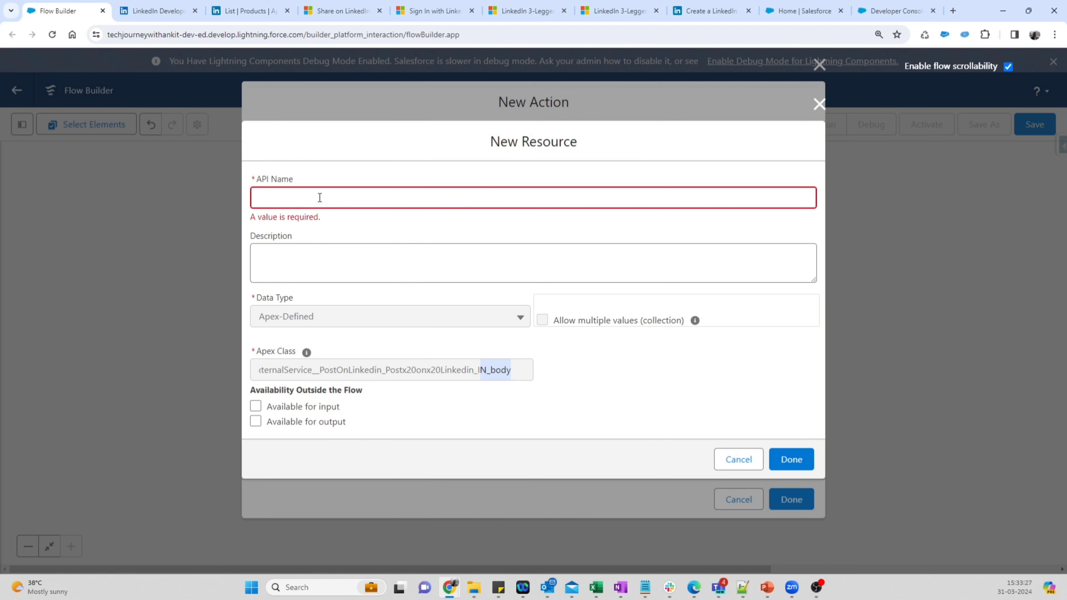
left_click(381, 202)
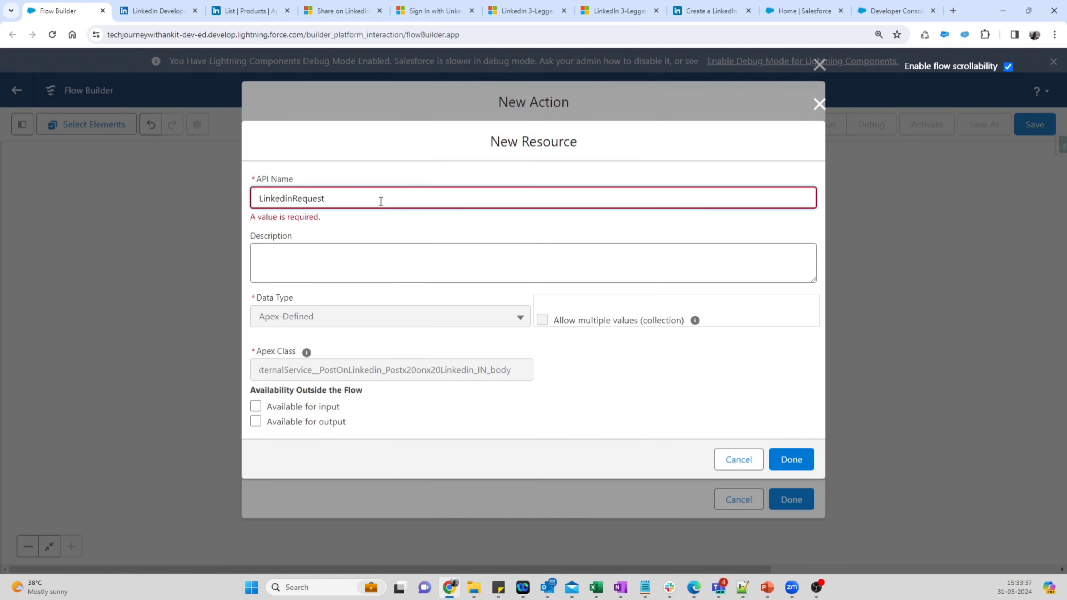
type("y")
key("Tab")
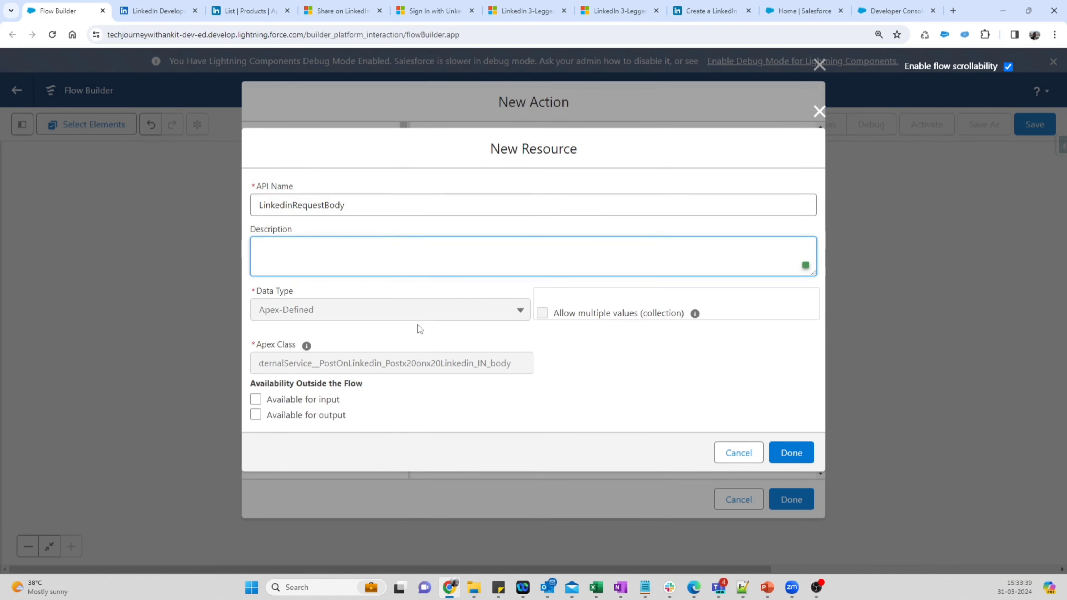
left_click(801, 451)
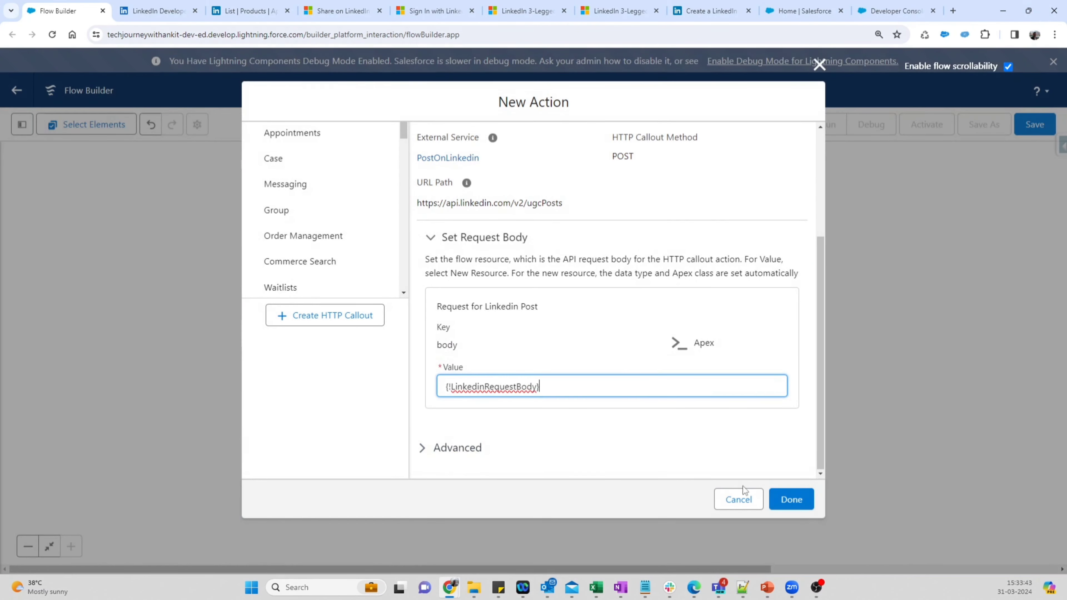
Step: Finish the Post On Linkedin action and insert a Decision element right after it
left_click(793, 499)
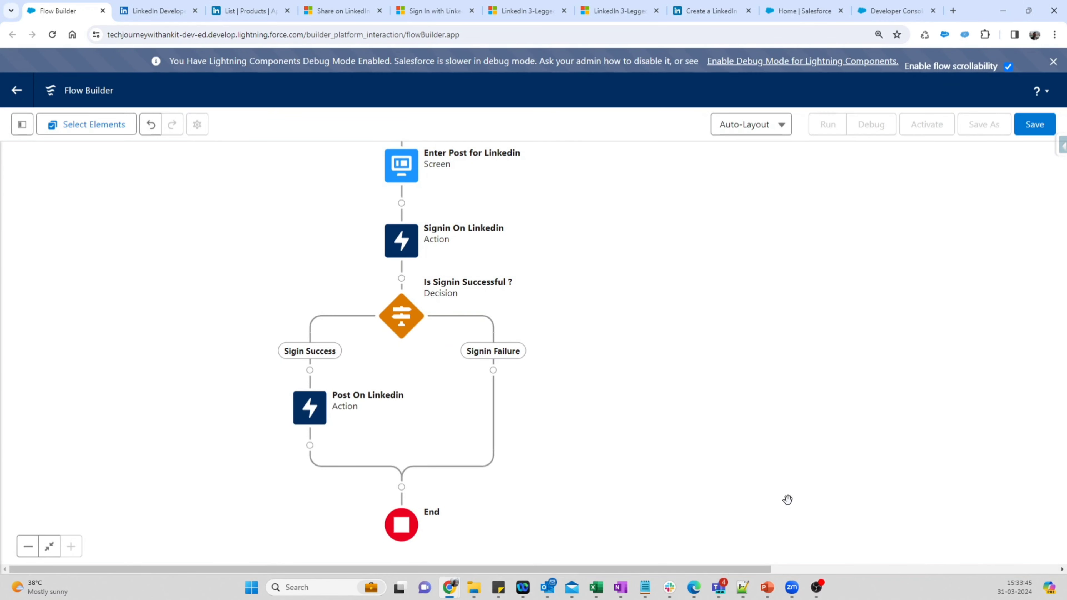
left_click_drag(722, 445, 768, 444)
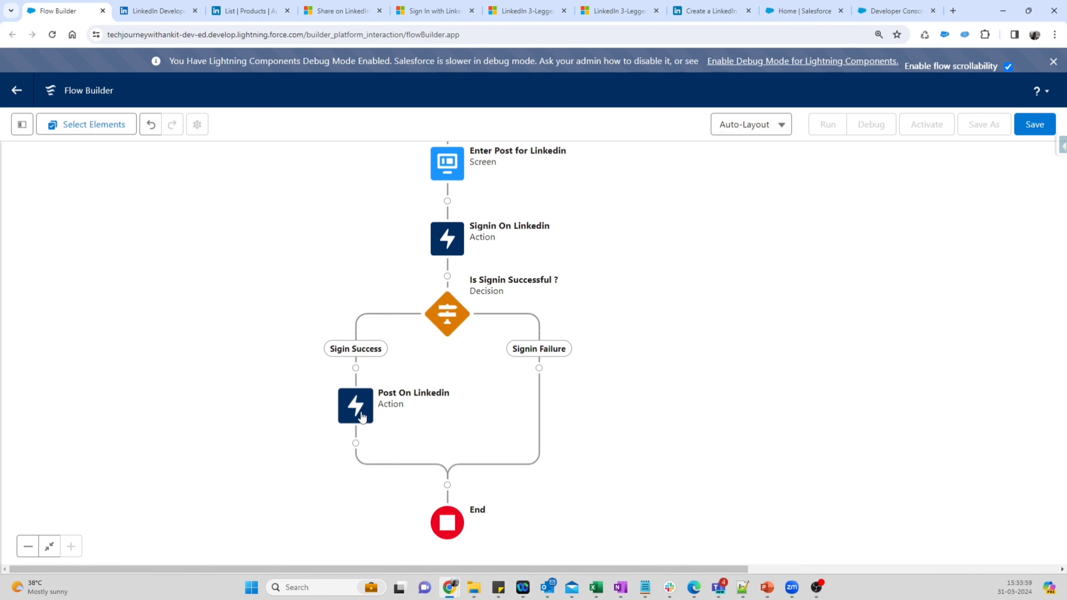
left_click(356, 443)
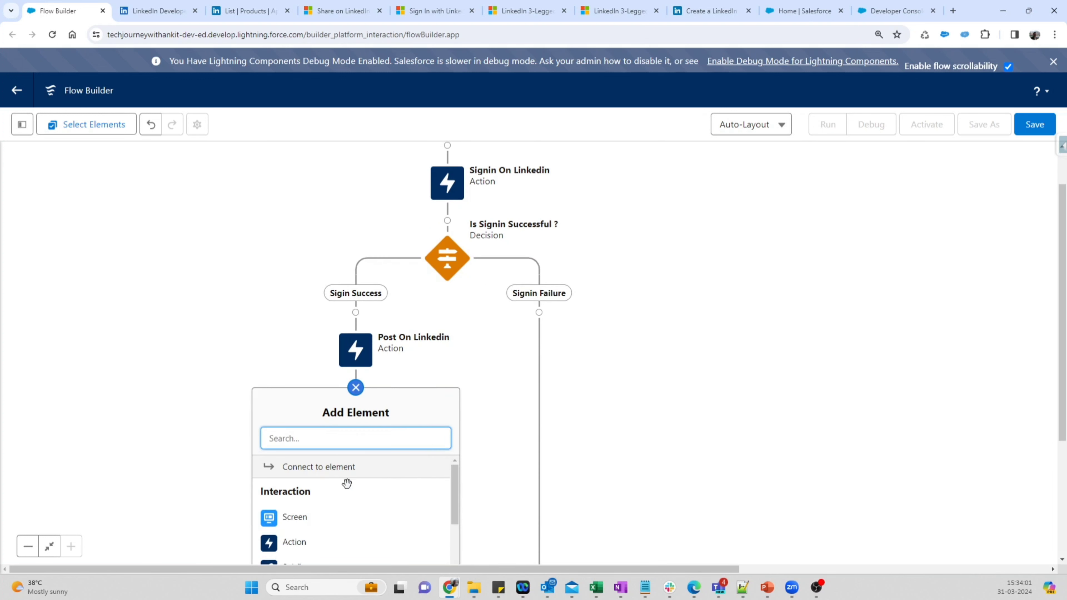
scroll(329, 523, "down", 1)
scroll(329, 527, "down", 3)
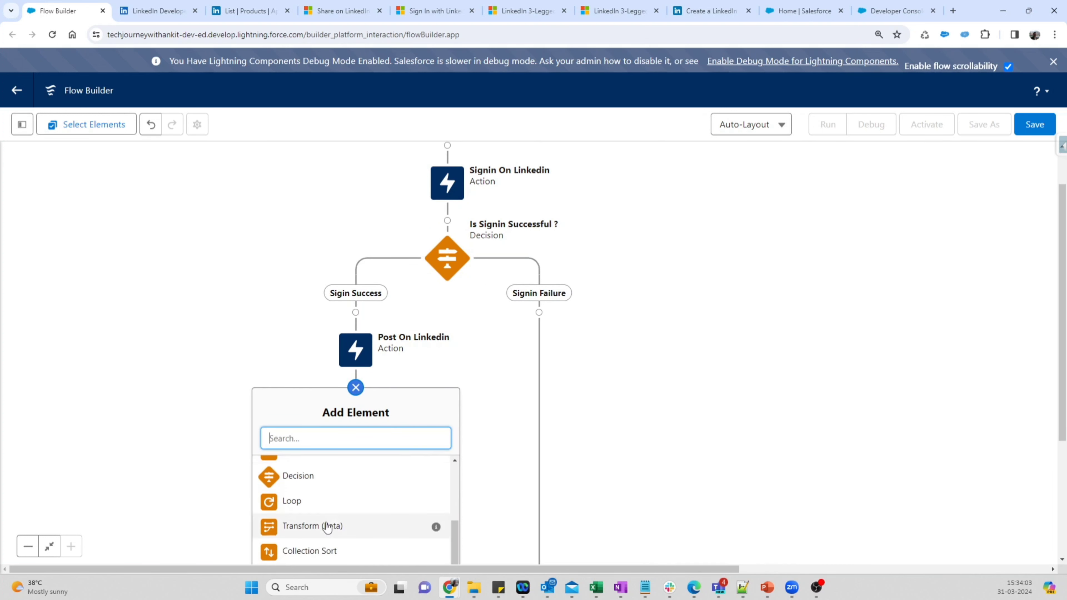
left_click(323, 481)
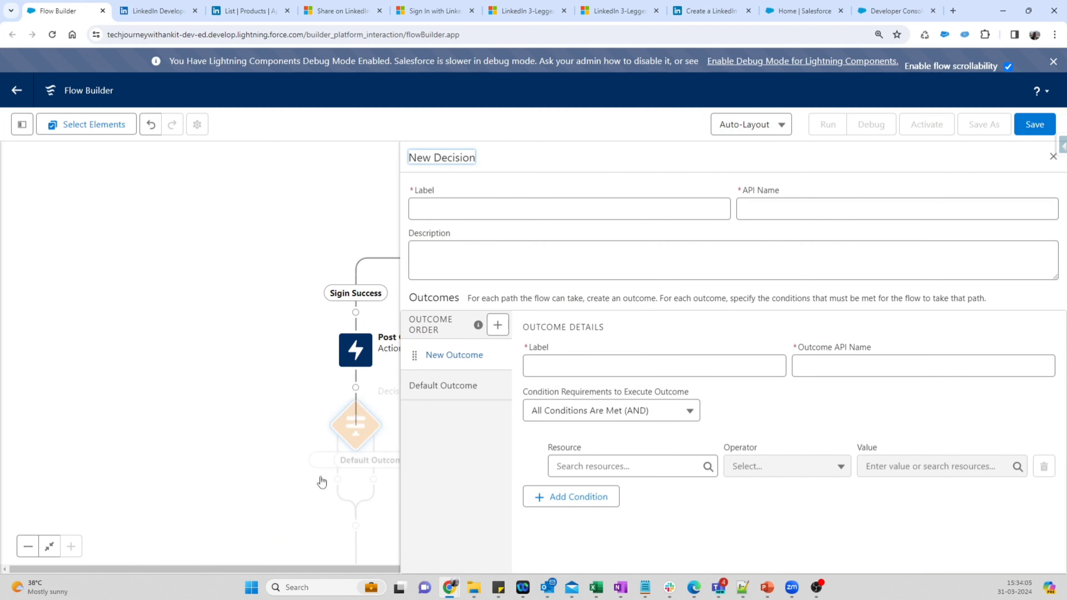
Step: Name the decision 'Is Post On Linkedin Successful ?' with outcomes Success and Error
left_click(497, 215)
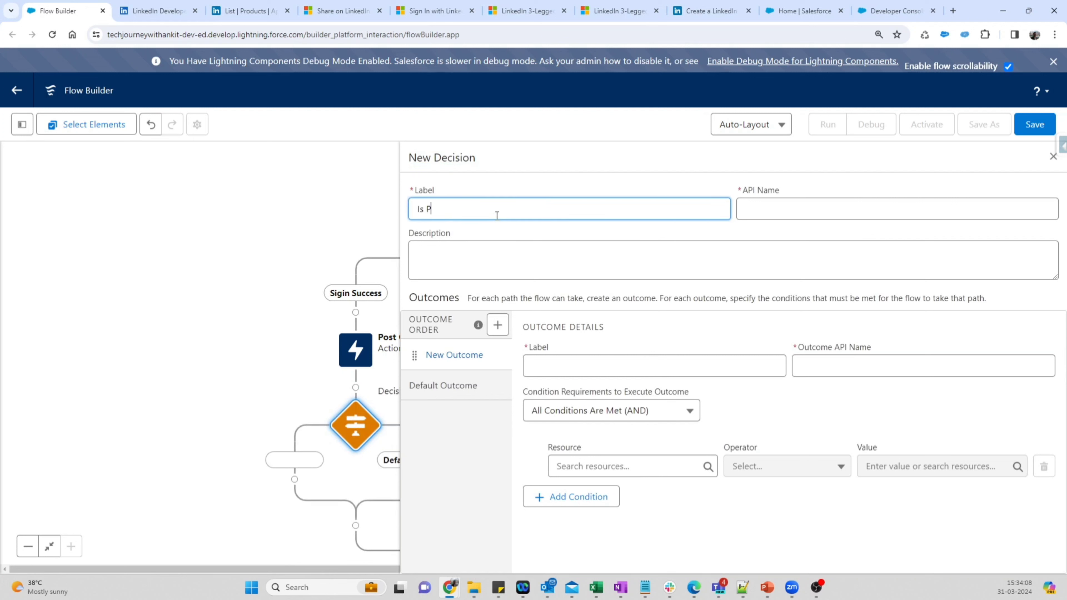
type("Is Post On Linkedin Successful ?")
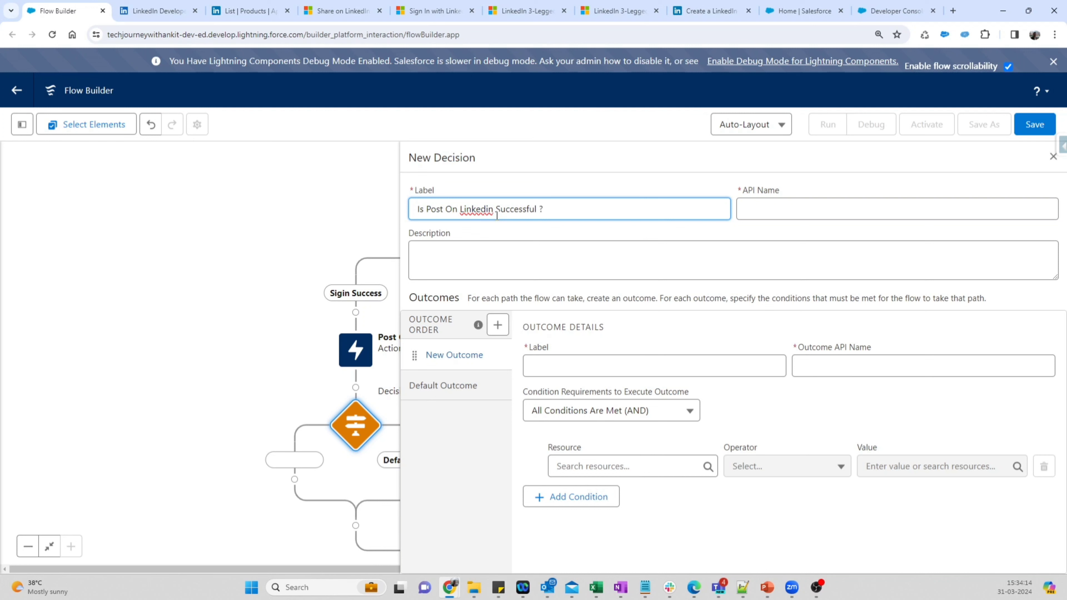
left_click(592, 368)
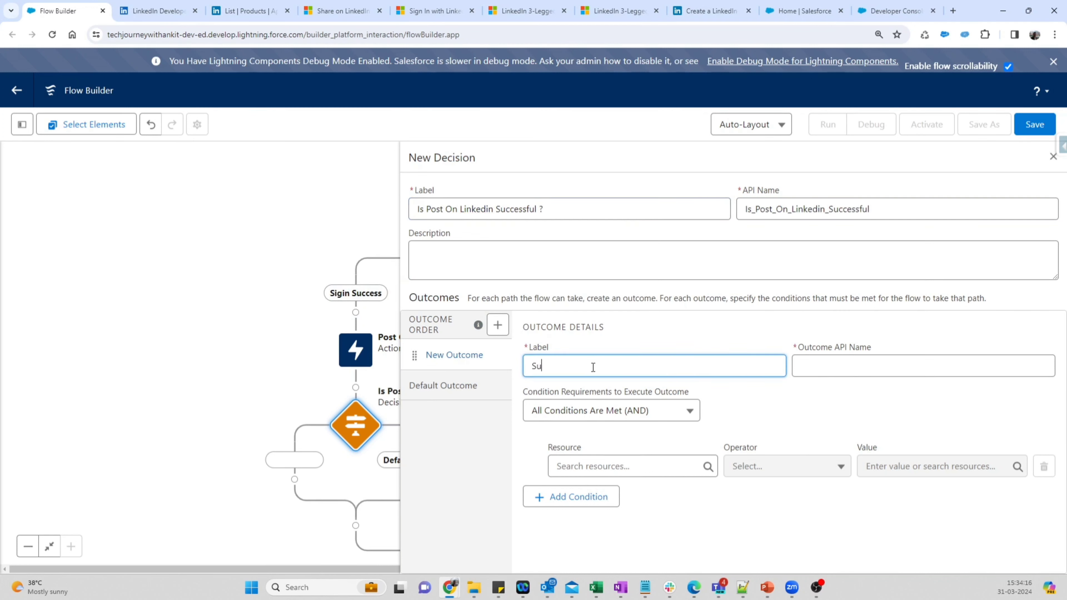
left_click(462, 387)
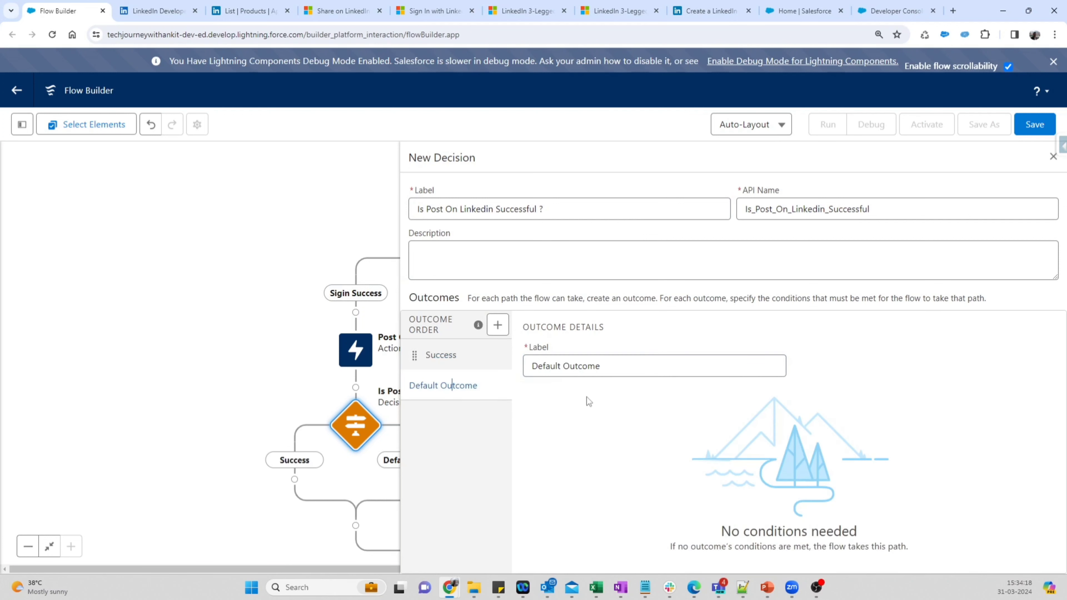
left_click(612, 369)
key("ctrl+a")
type("Er")
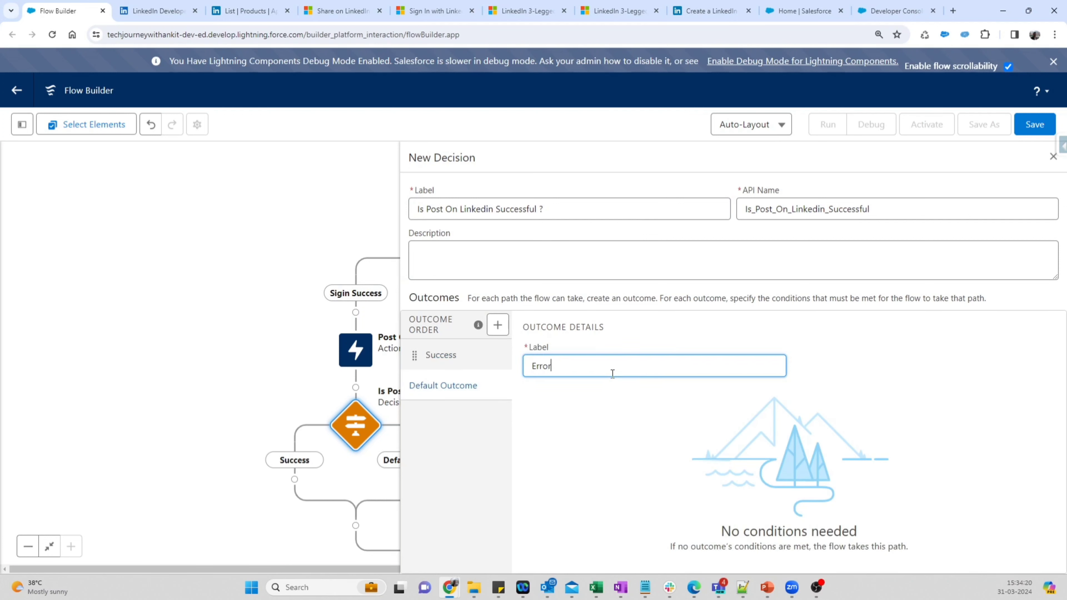
left_click(487, 353)
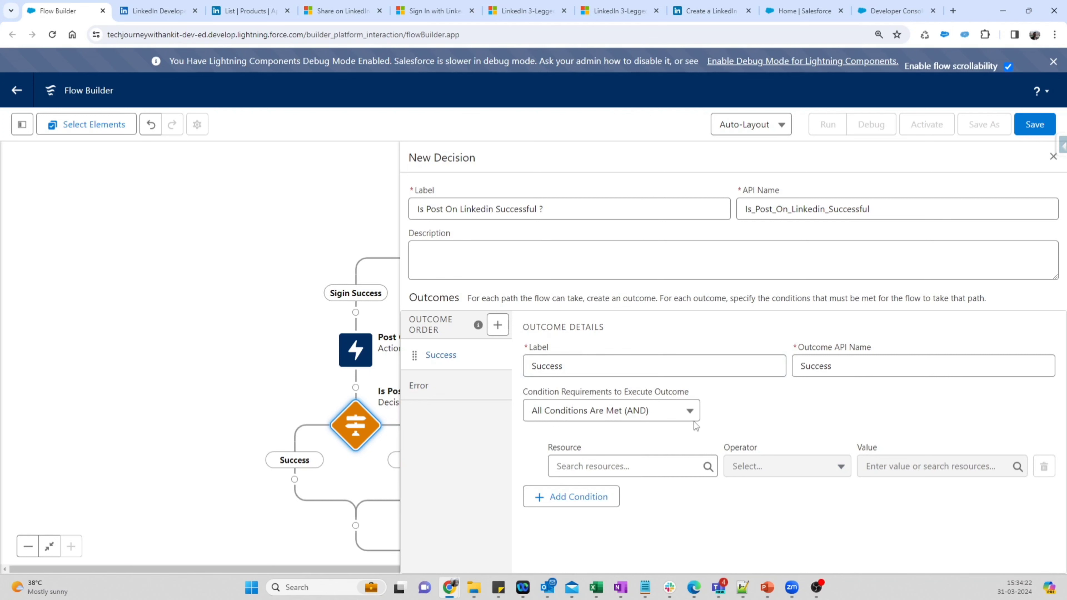
left_click(363, 9)
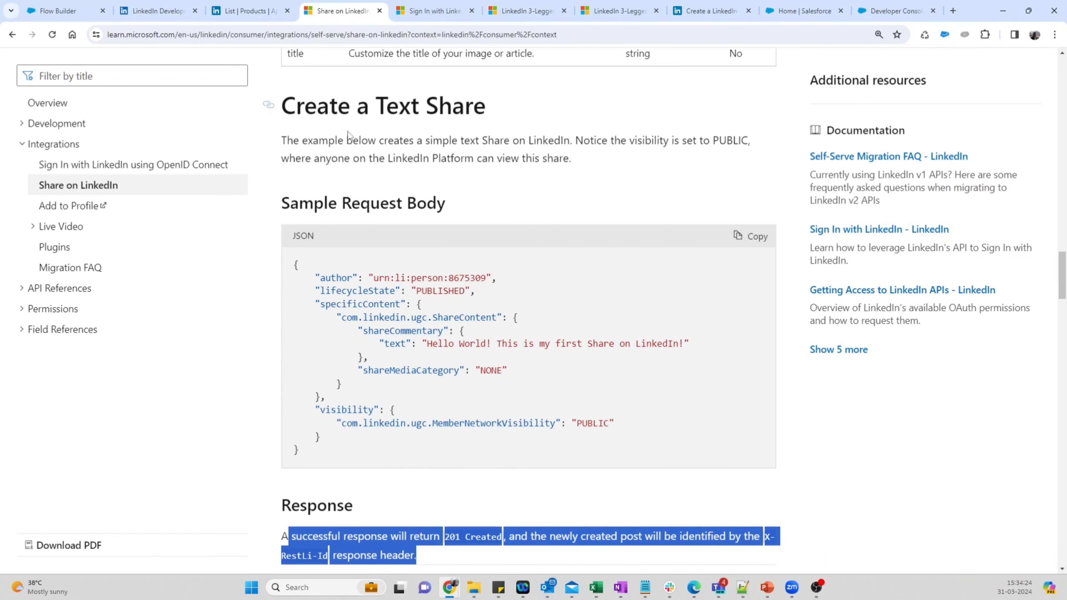
Step: Highlight the 201 Created response code in Microsoft Learn, then return to the Success condition's resource list
scroll(453, 267, "down", 1)
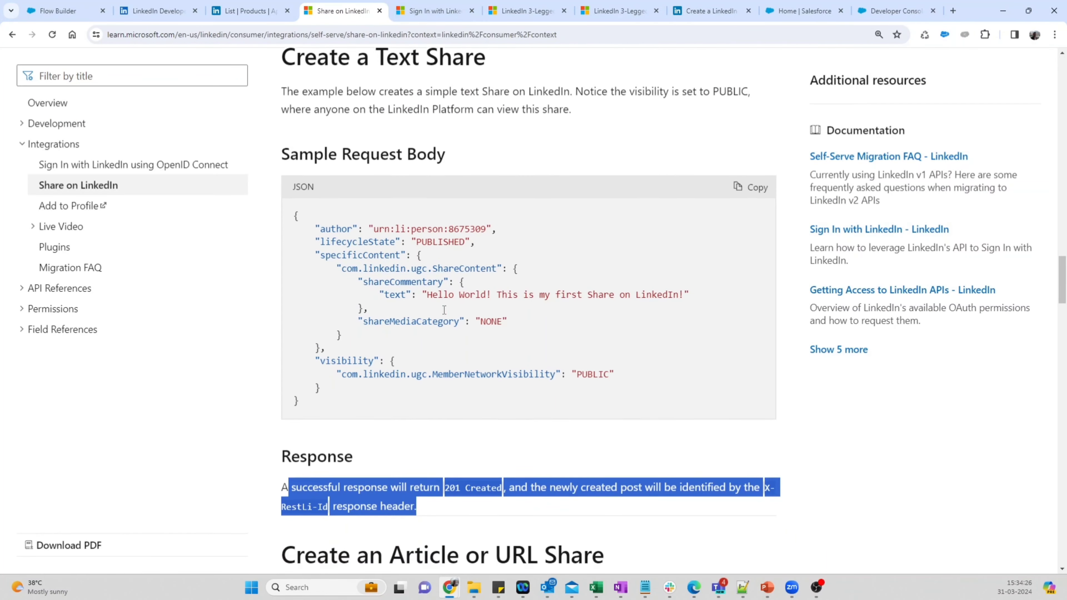
left_click(459, 505)
left_click_drag(447, 479, 466, 480)
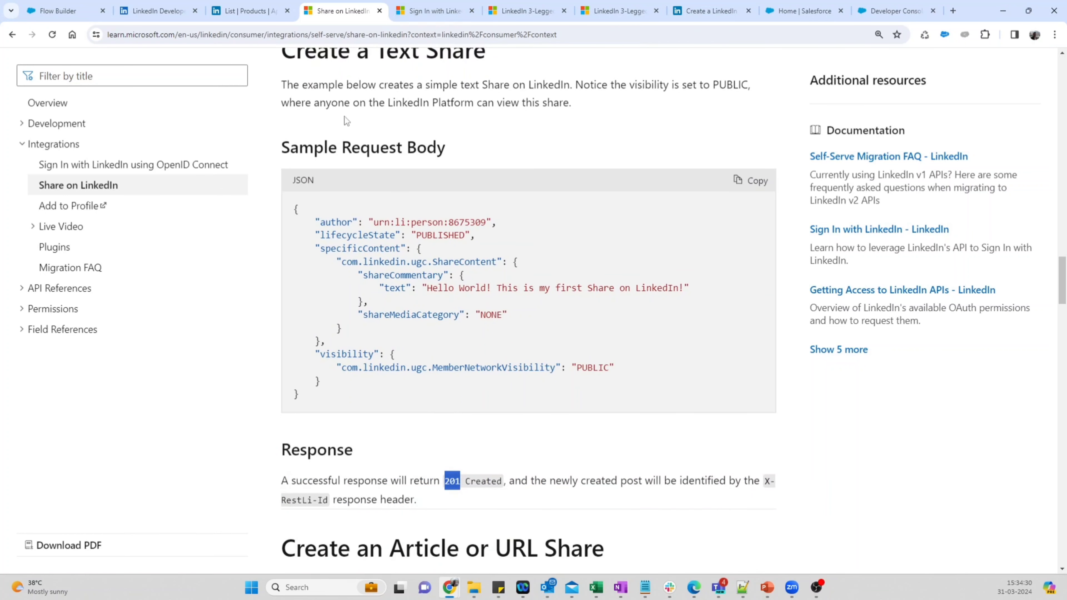
left_click(63, 10)
left_click(615, 467)
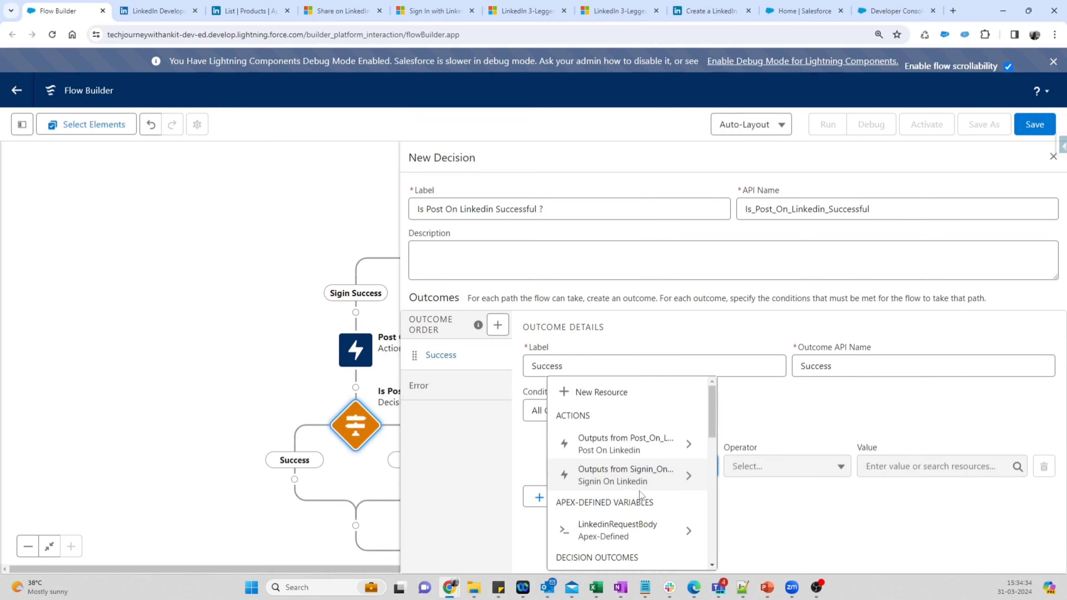
Step: Set the Success condition's resource to the Post On Linkedin responseCode output
left_click(626, 451)
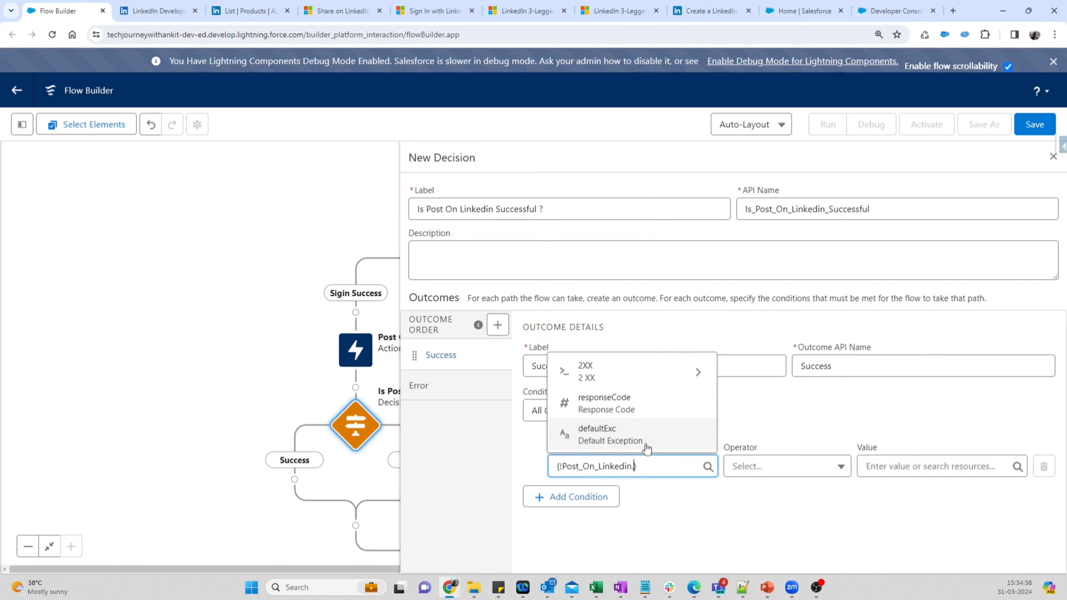
left_click(645, 371)
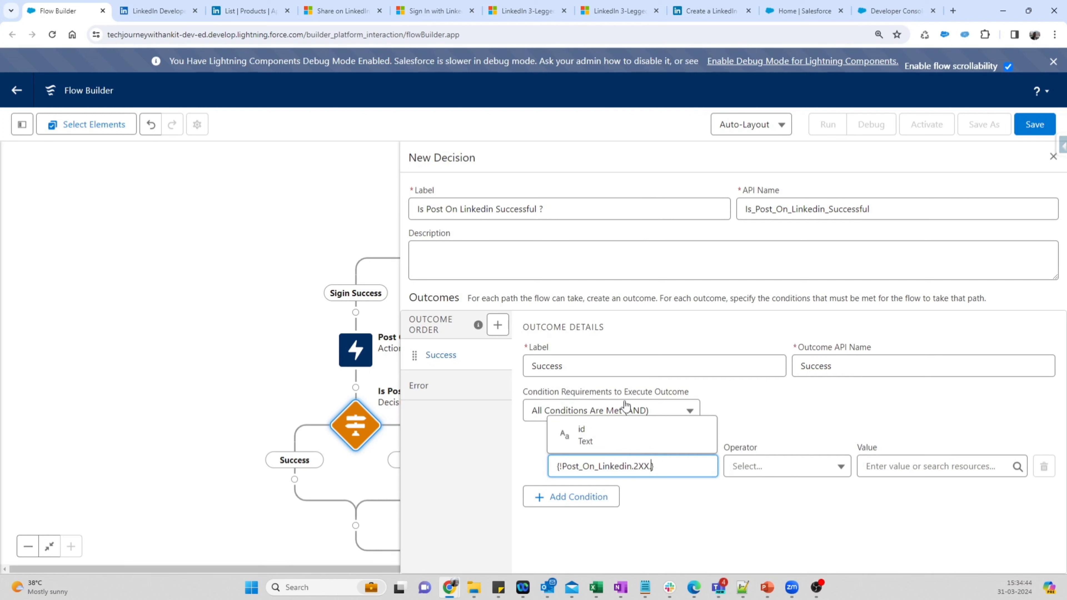
key("BackSpace")
key("BackSpace")
key("BackSpace")
key("BackSpace")
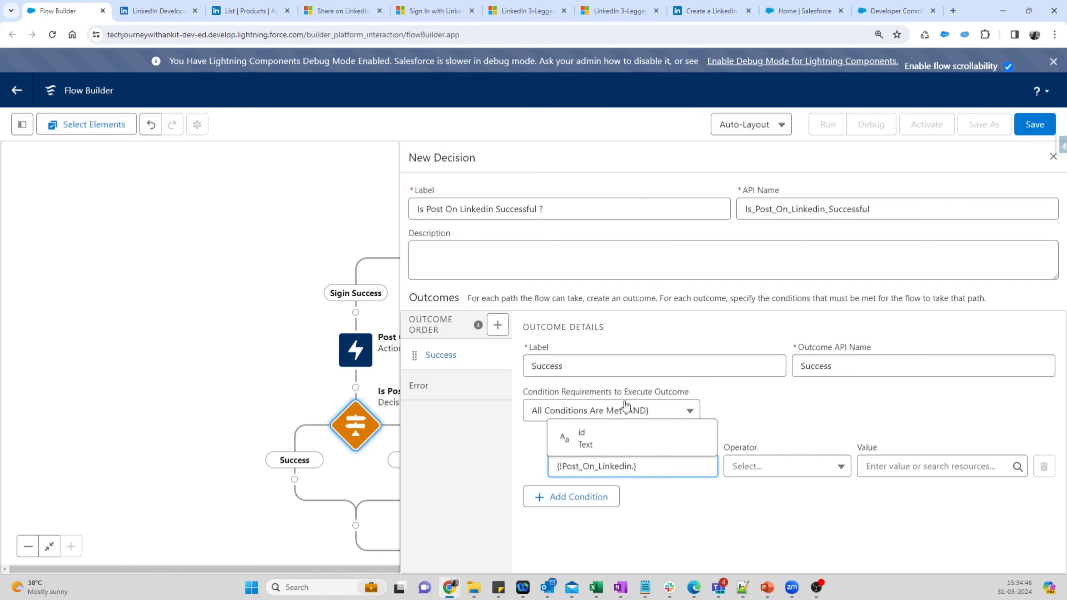
key("ctrl+a")
key("BackSpace")
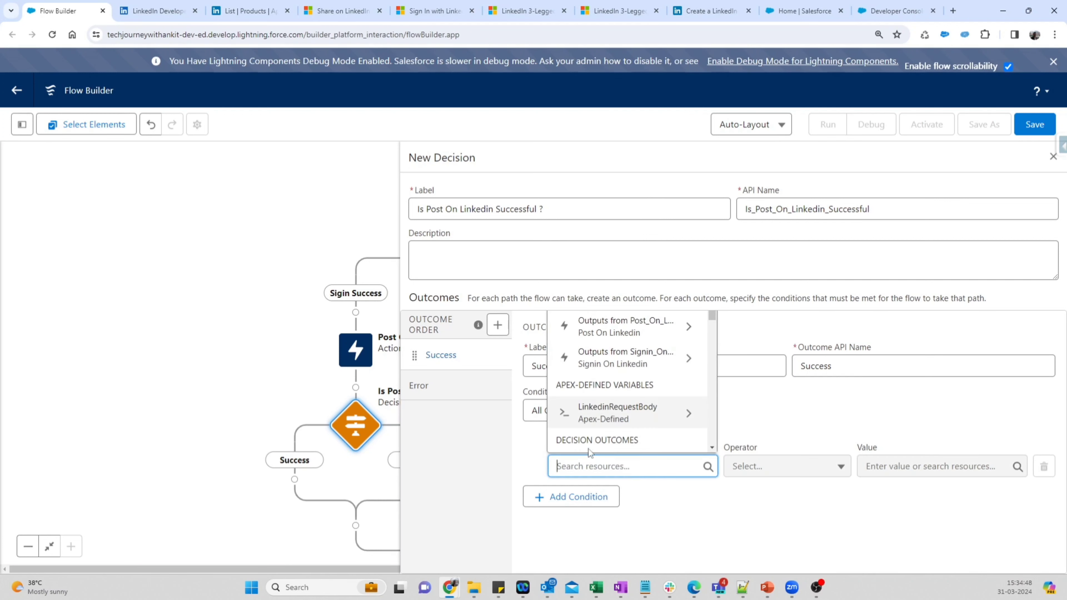
left_click(610, 334)
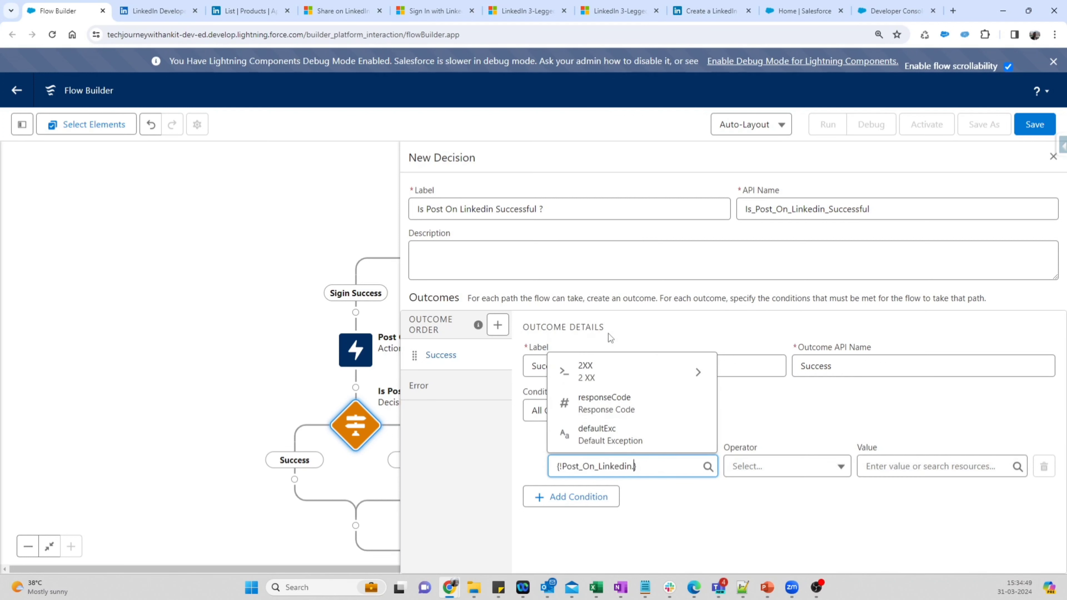
left_click(633, 405)
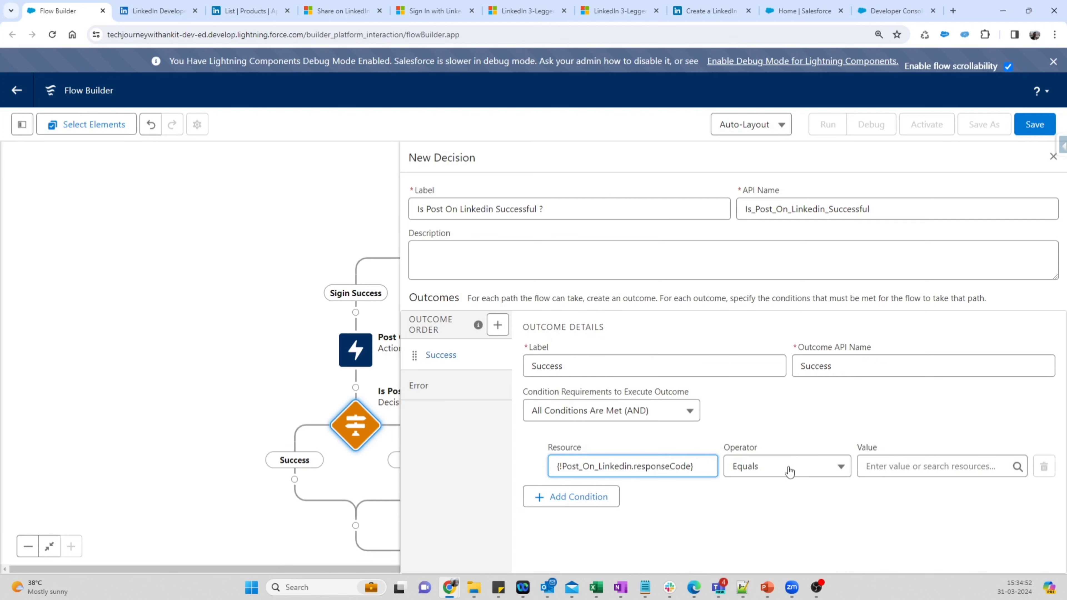
Step: Keep the Equals operator, enter 201 as the value, and close the decision editor
left_click(804, 474)
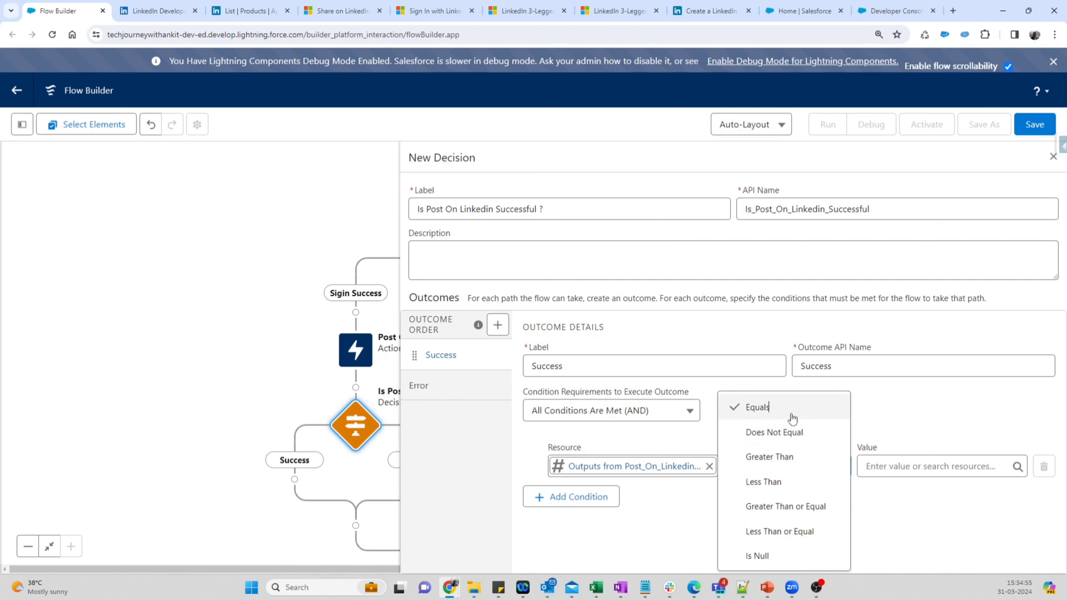
left_click(792, 416)
left_click(903, 468)
type("201")
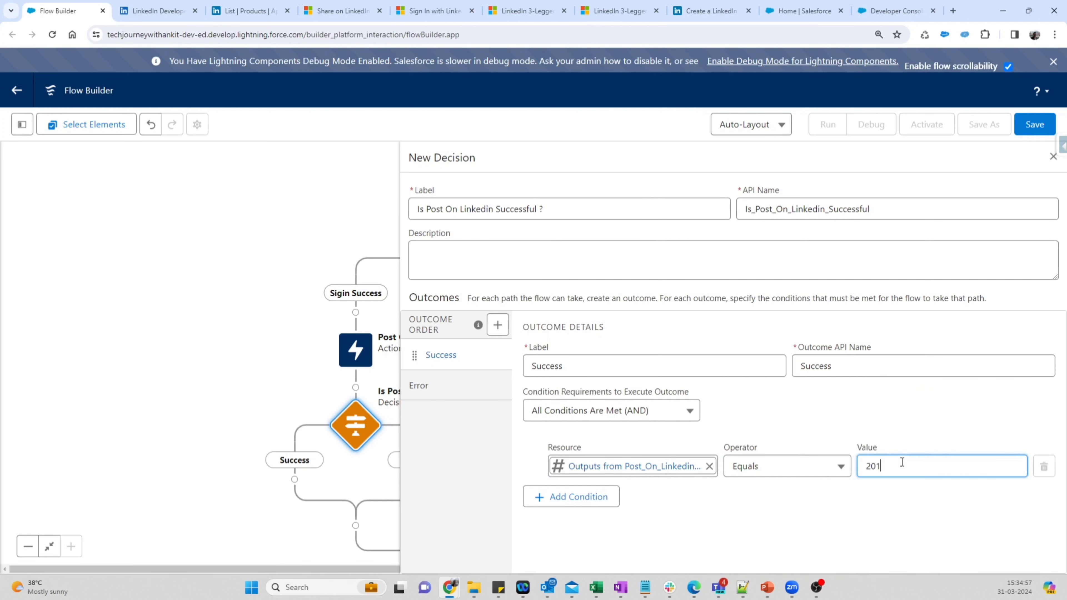
left_click(831, 537)
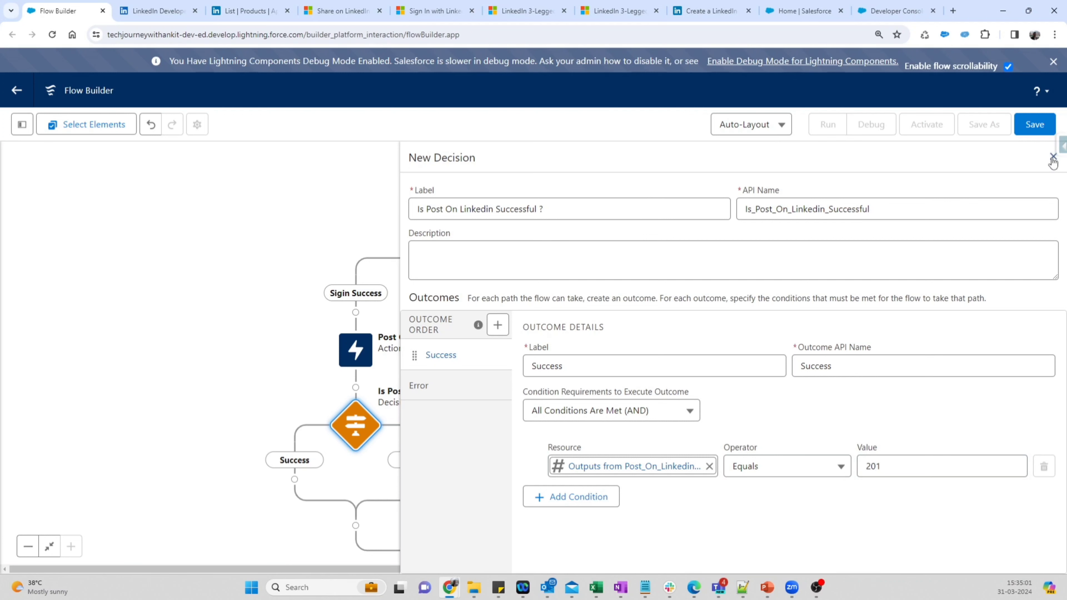
key("Escape")
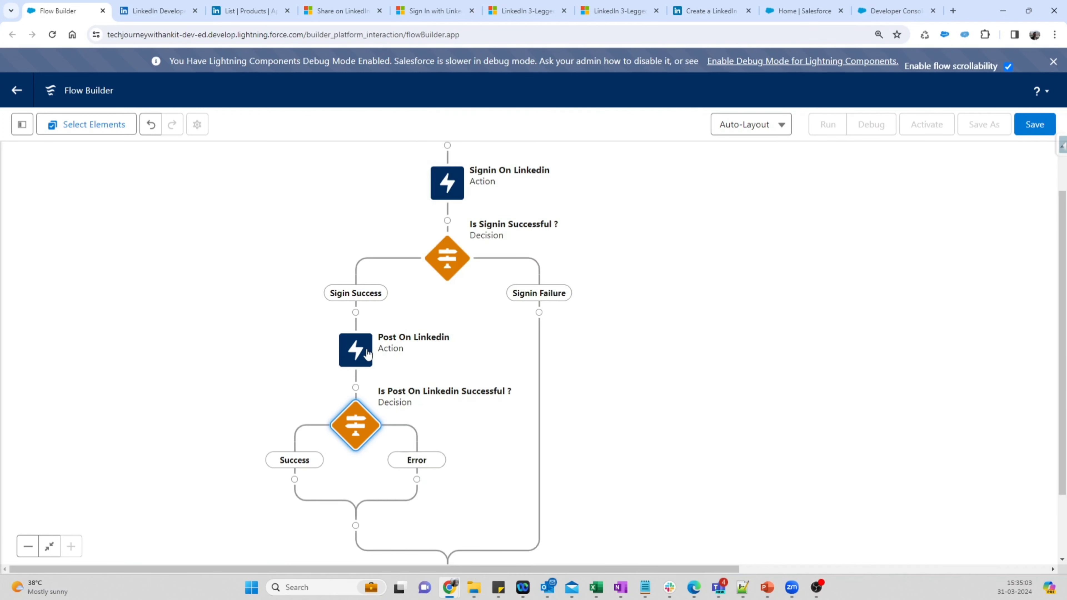
left_click(355, 350)
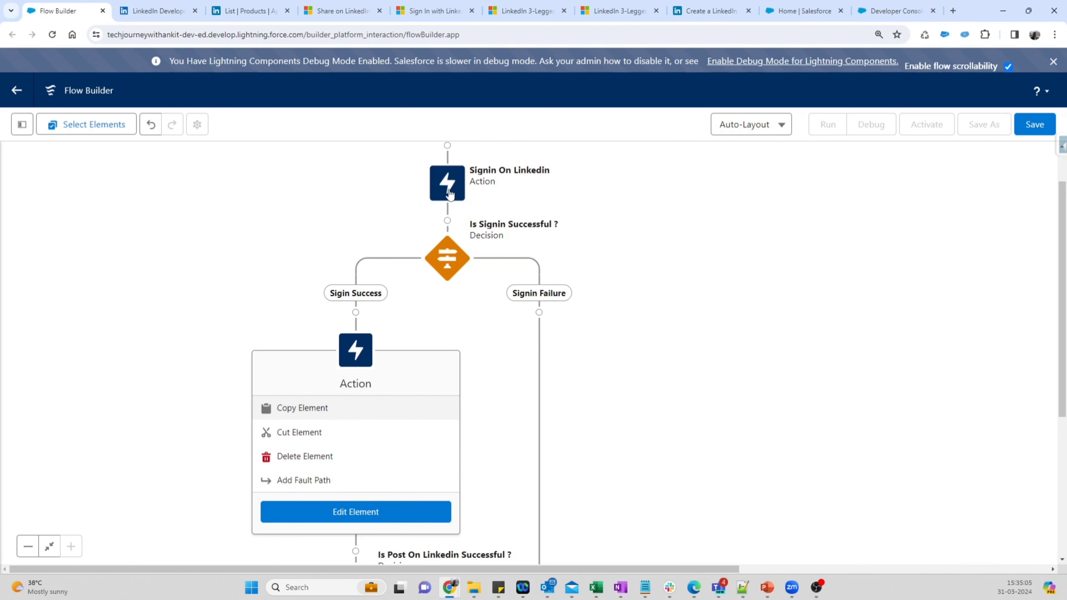
double_click(439, 258)
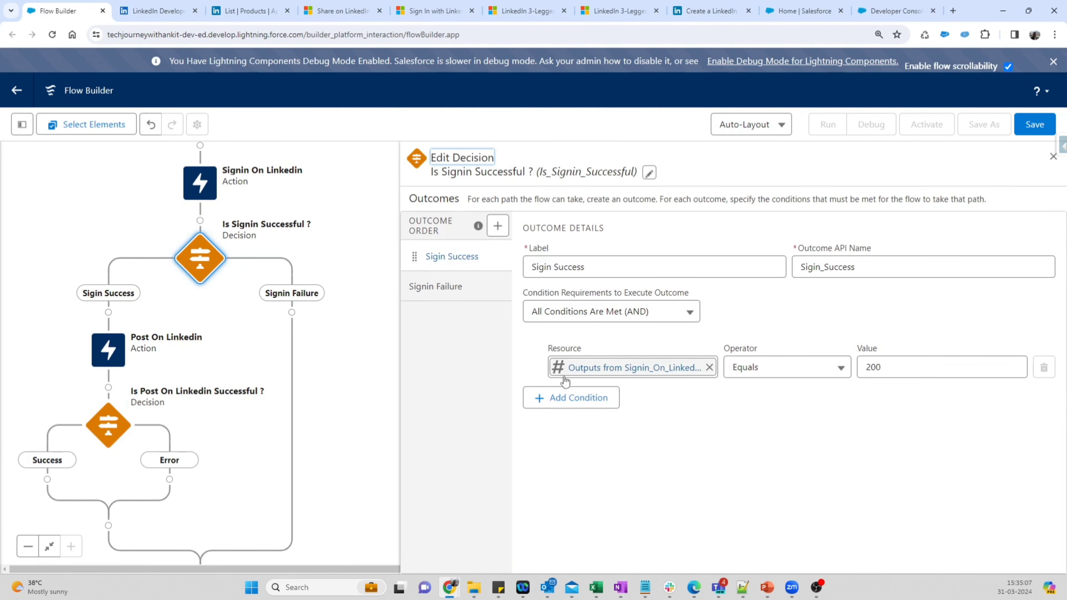
left_click(602, 368)
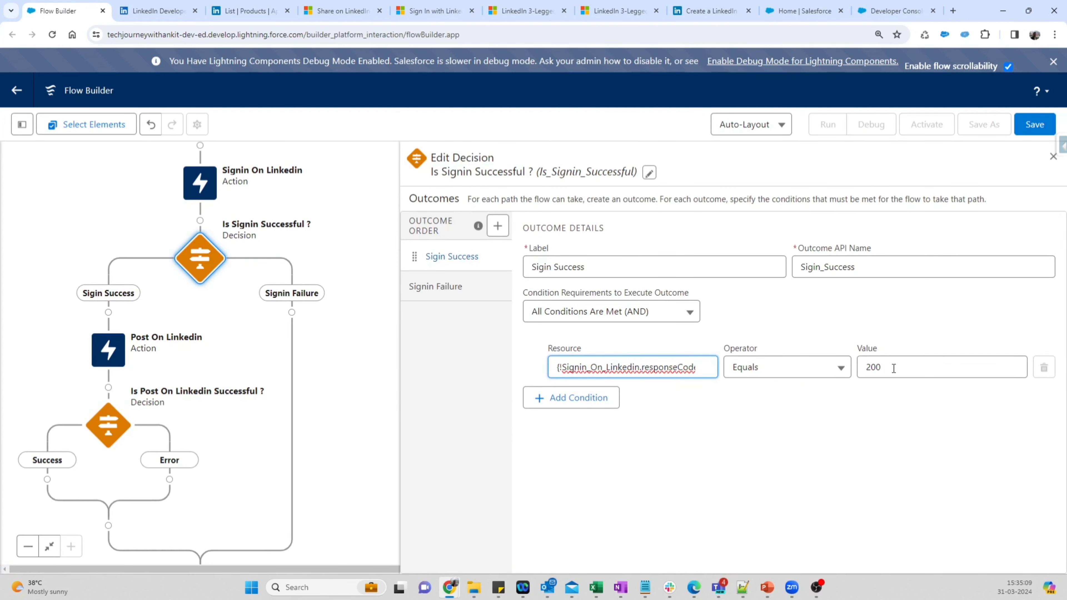
left_click(1053, 156)
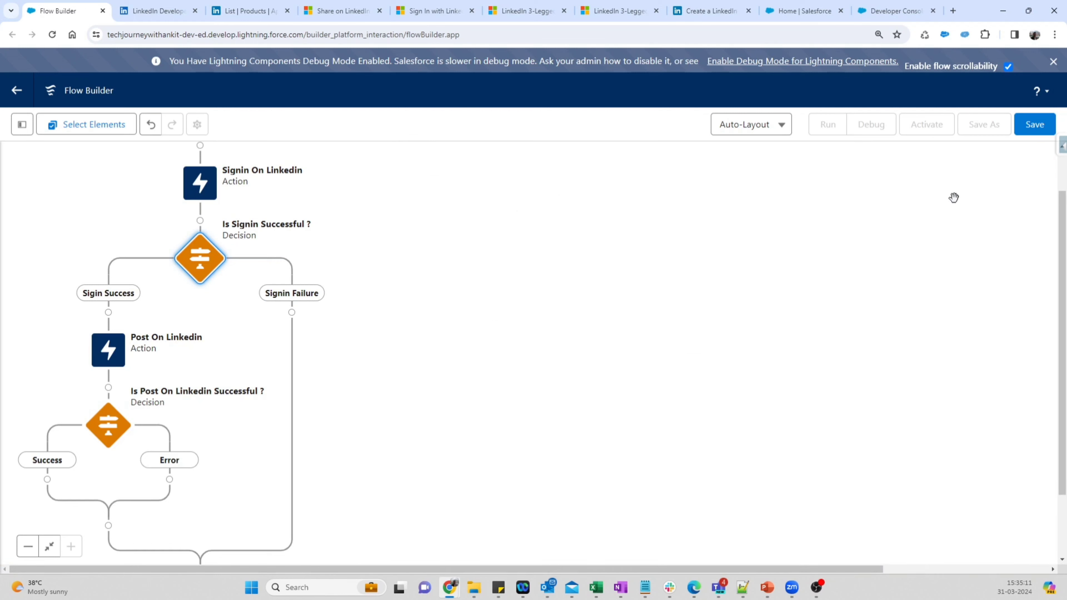
left_click_drag(421, 388, 805, 326)
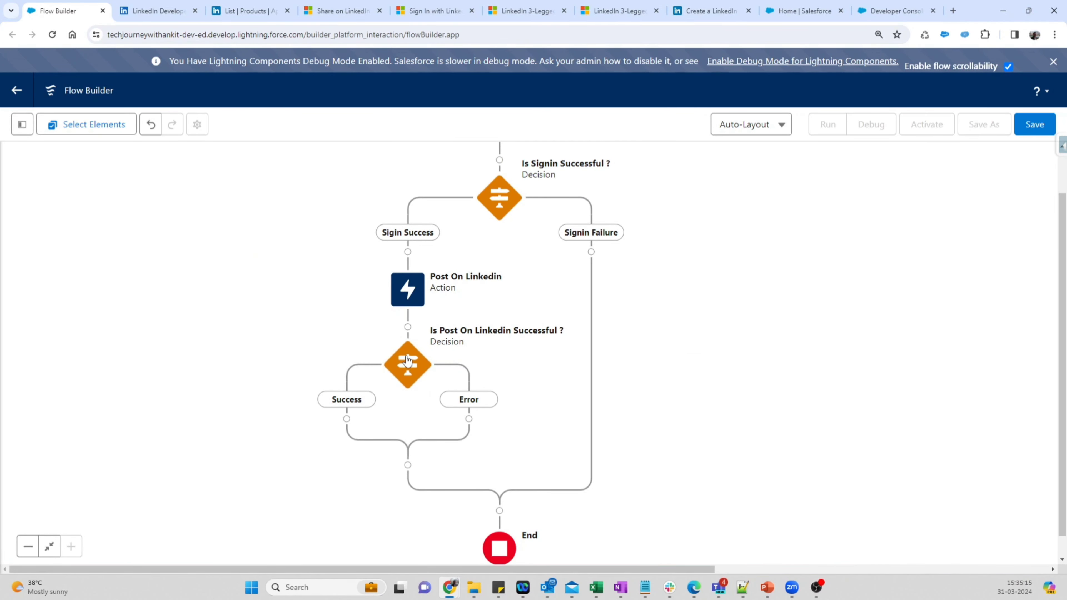
left_click(347, 419)
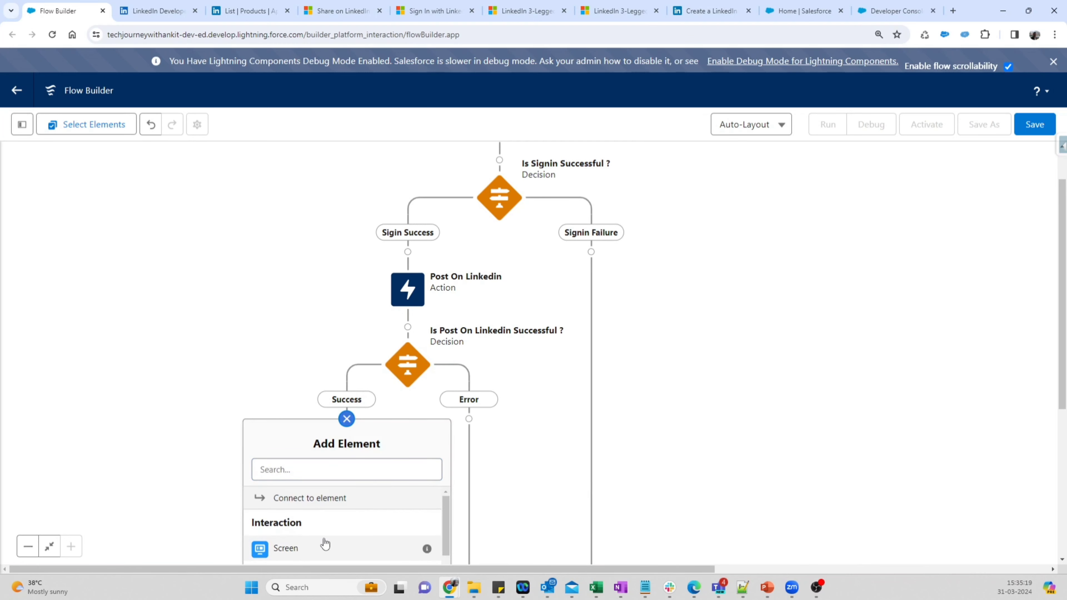
Step: Add a Success Message screen on the Success branch and place a Display Text component on it
left_click(303, 549)
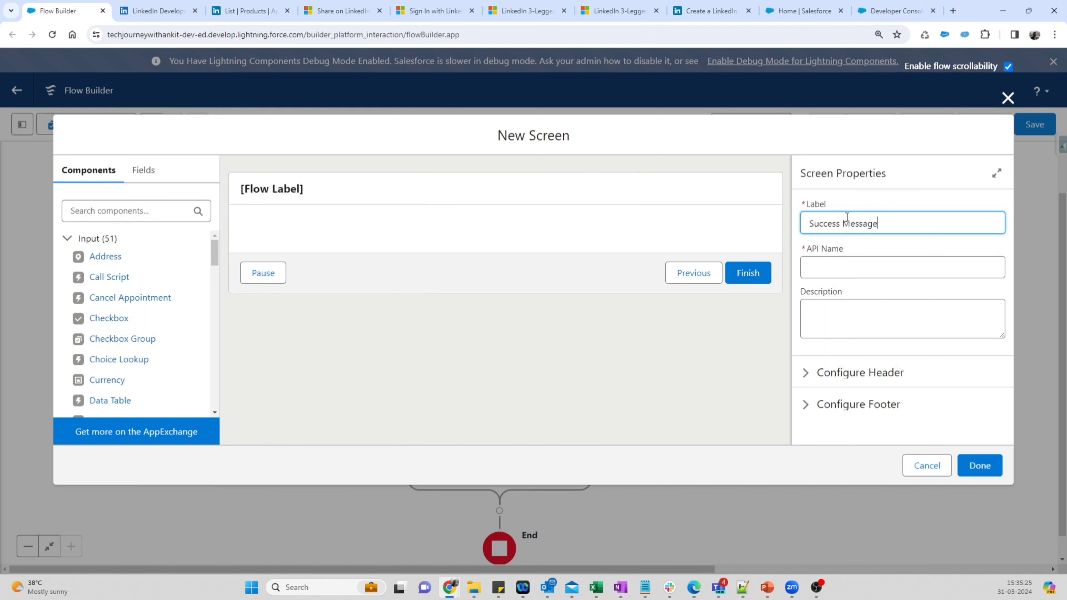
key("Tab")
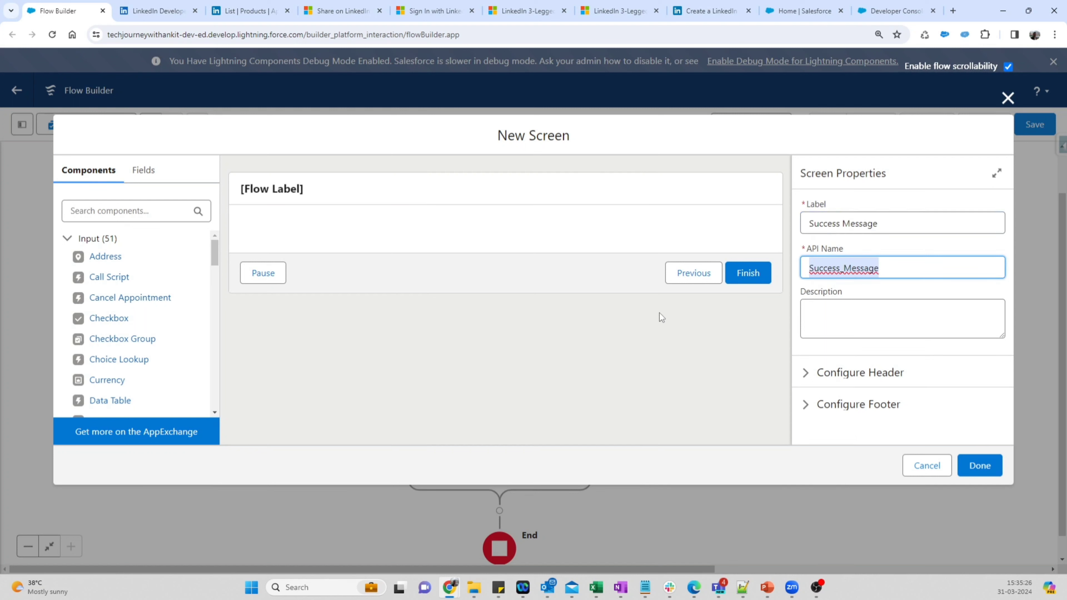
left_click(134, 215)
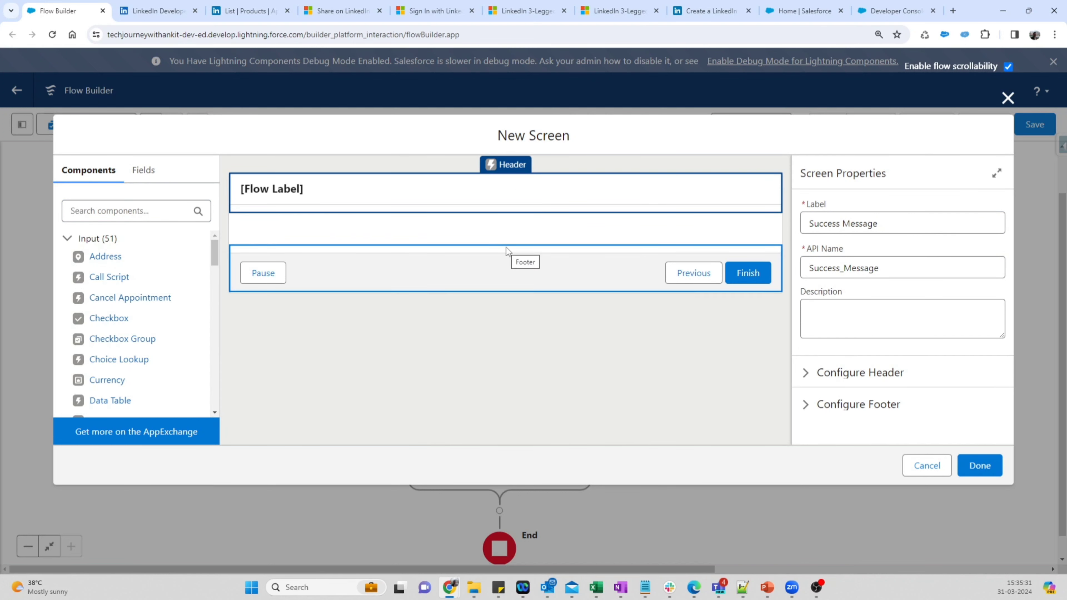
left_click(147, 211)
type("displa")
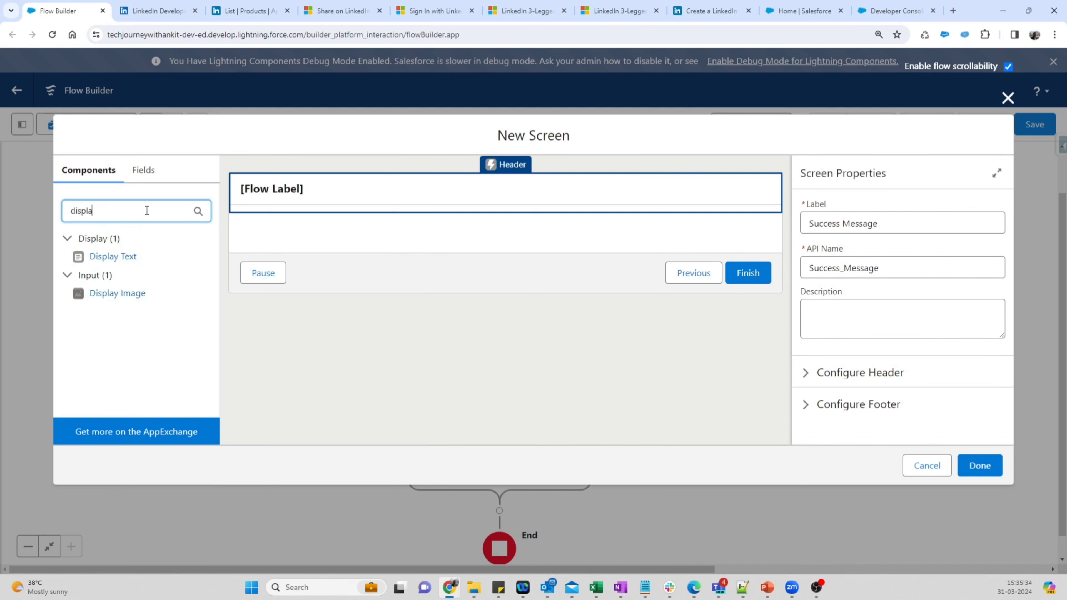
left_click_drag(112, 256, 433, 242)
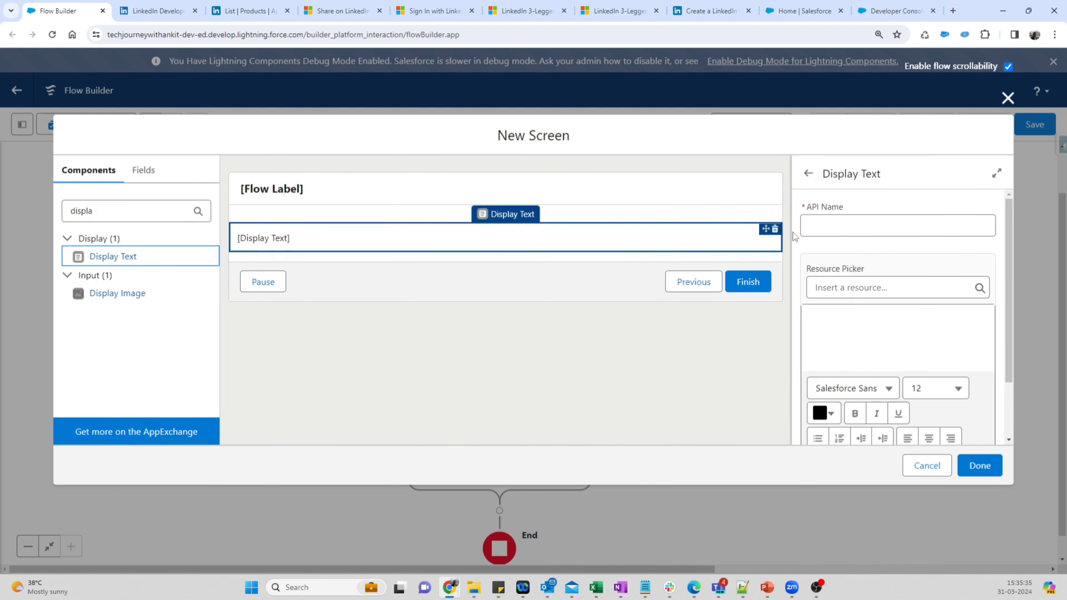
left_click(857, 227)
type("SuccesPostMessage")
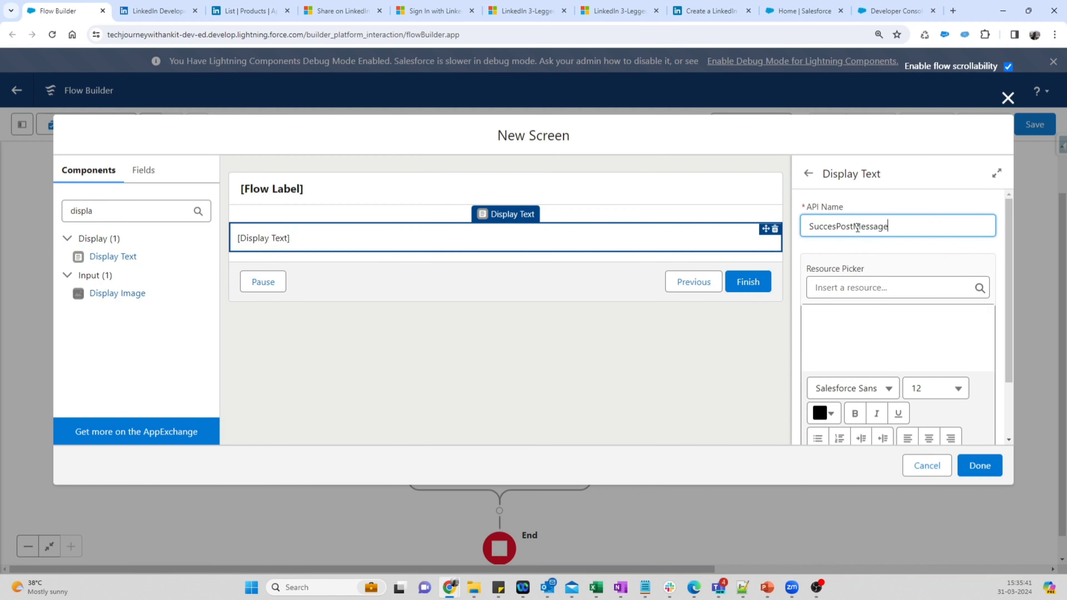
Step: Write 'Post on LinkedIn is Successful', centred at size 16, and finish the screen
left_click(853, 330)
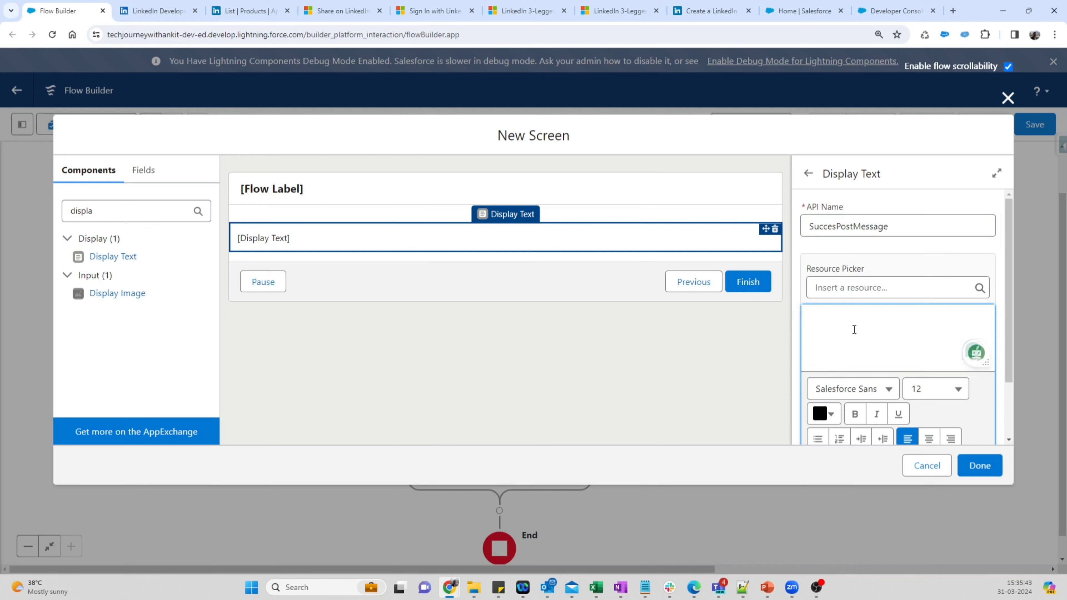
type("Pos")
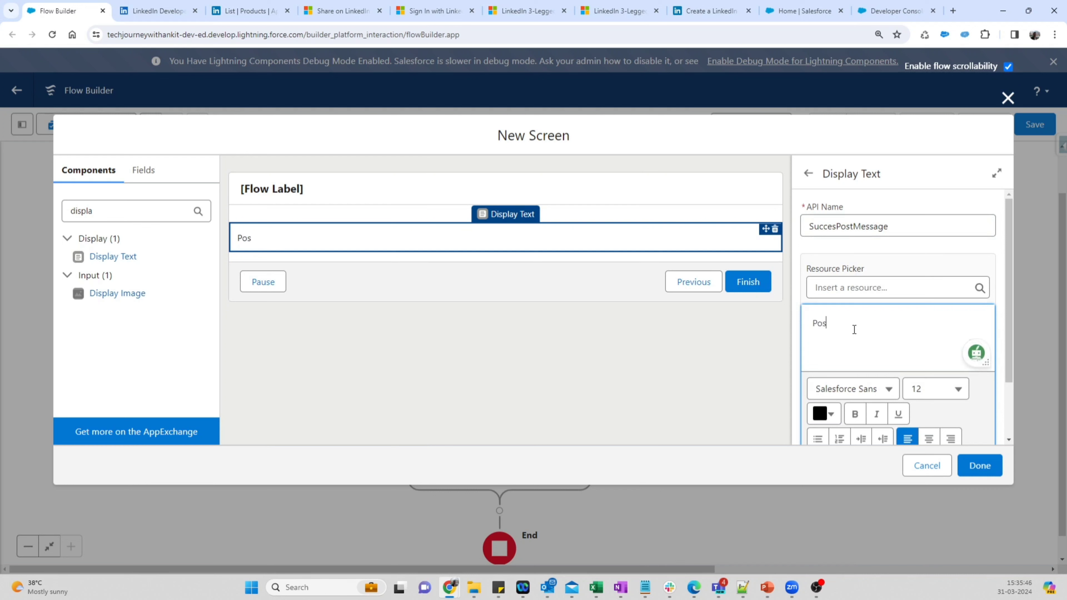
type("t on Linkedin is Successful")
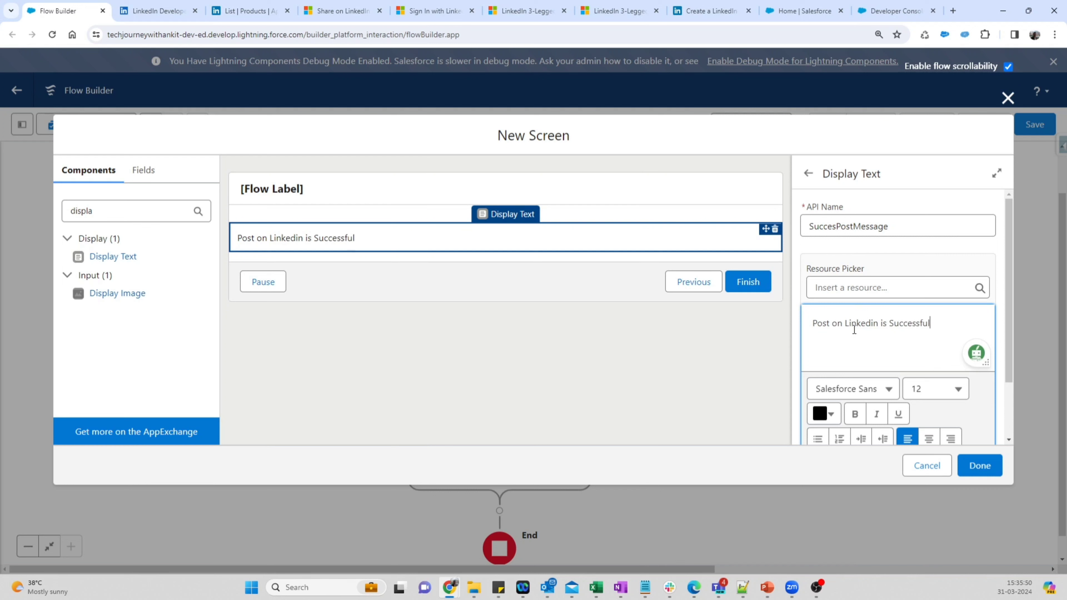
key("ctrl+a")
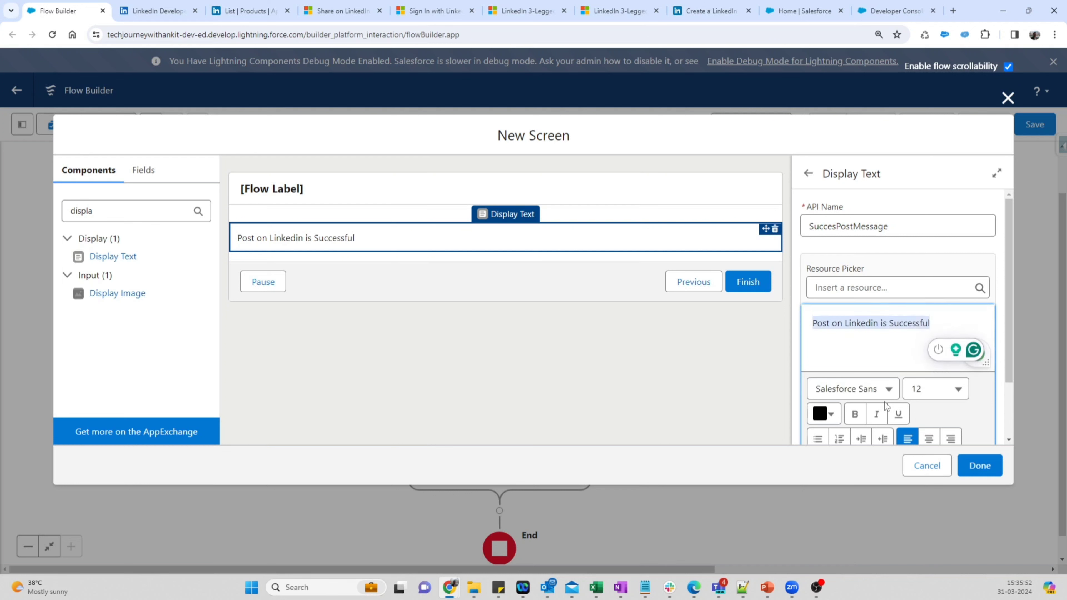
left_click(929, 438)
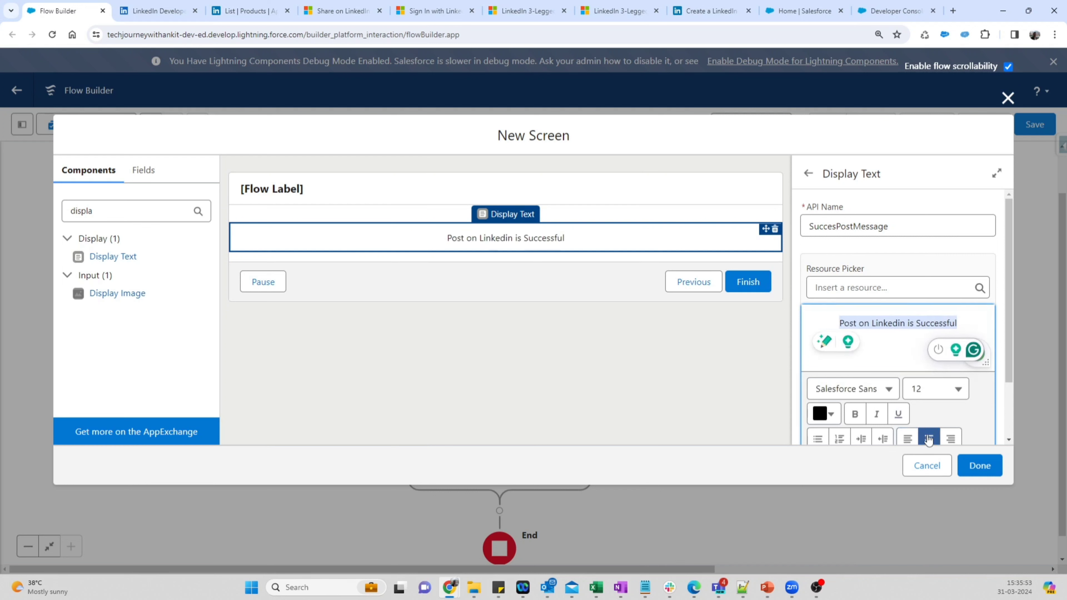
left_click(944, 393)
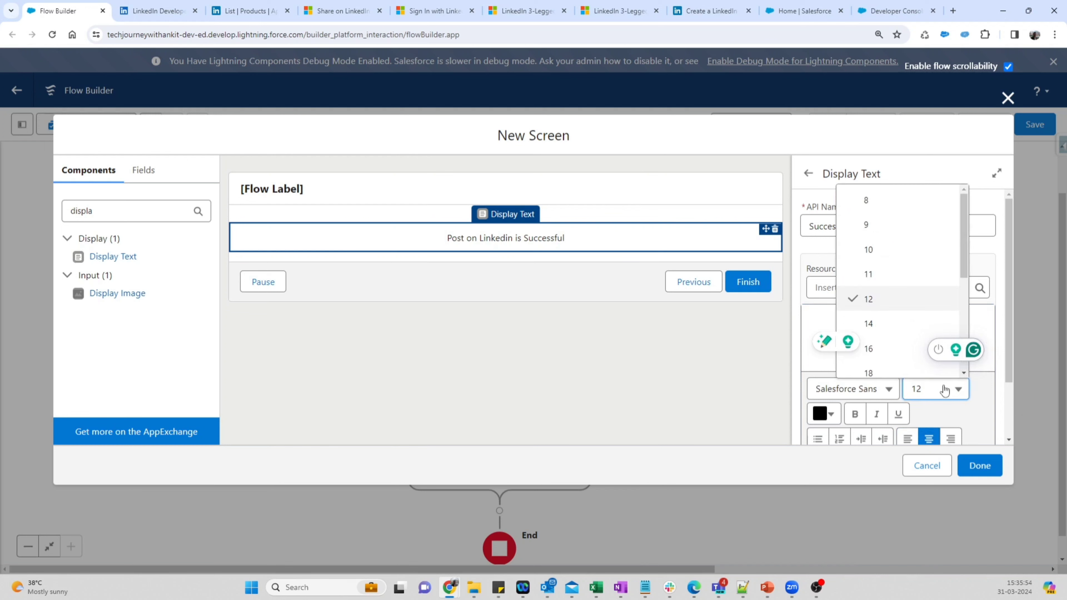
left_click(868, 349)
right_click(880, 331)
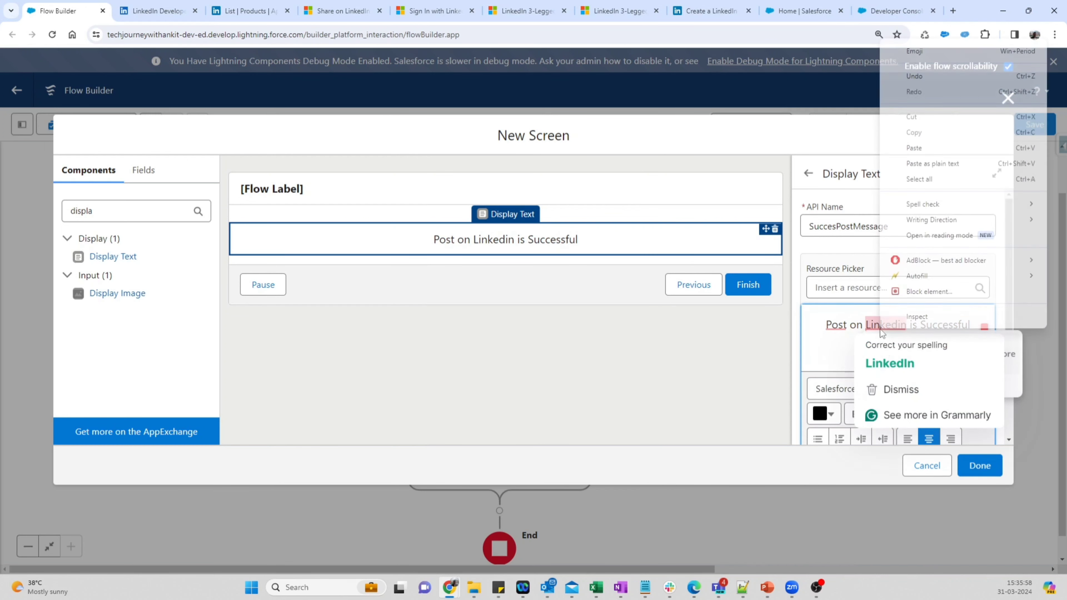
left_click(886, 363)
scroll(858, 351, "down", 1)
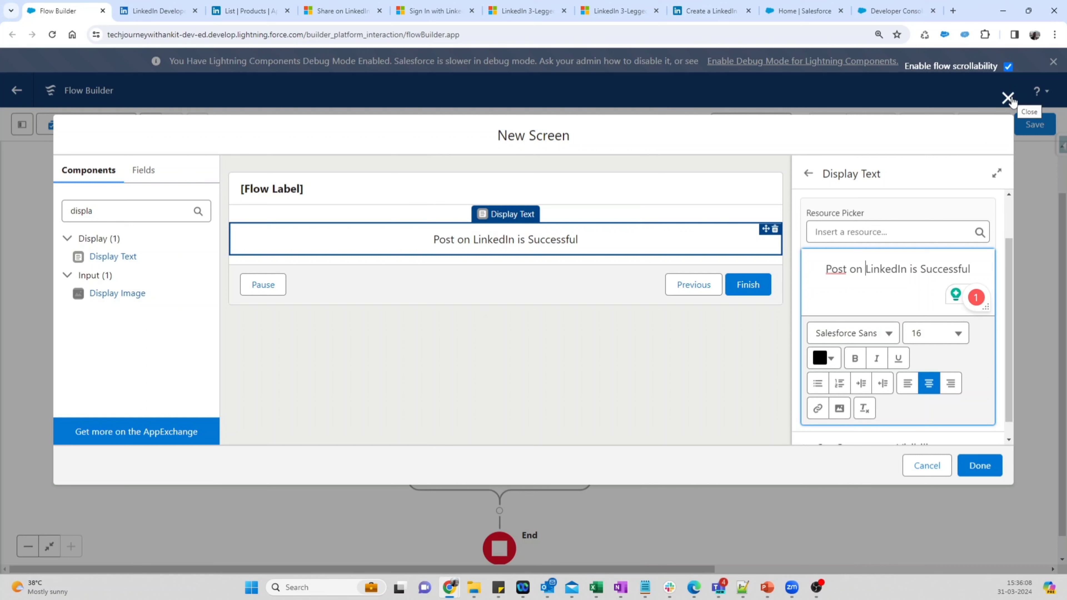
left_click(969, 466)
left_click_drag(708, 371, 524, 563)
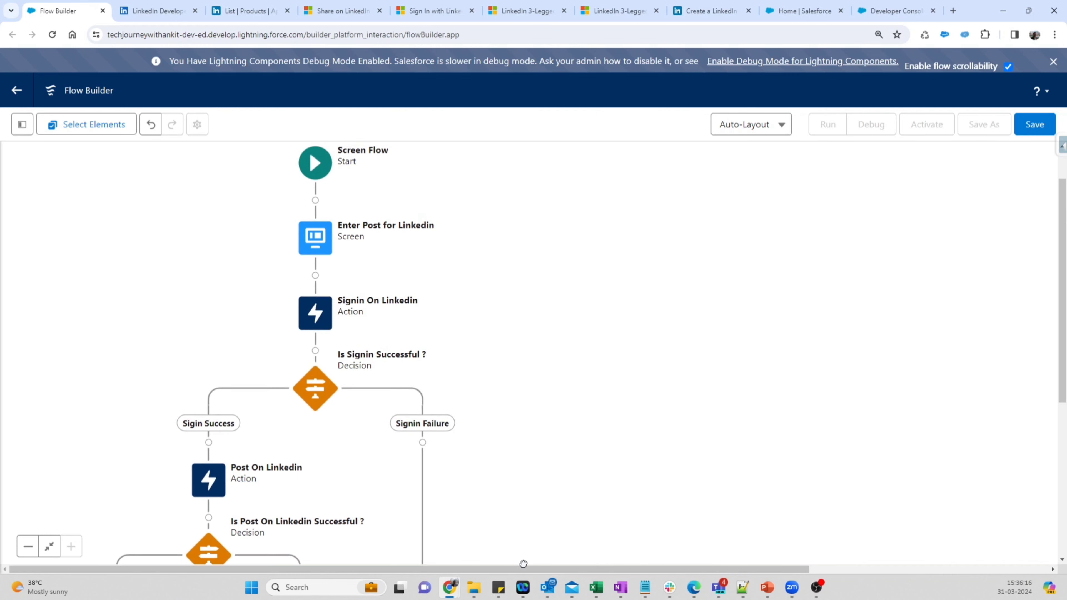
Step: Bring the Signin On Linkedin action into view and open its action menu
left_click_drag(602, 498, 670, 436)
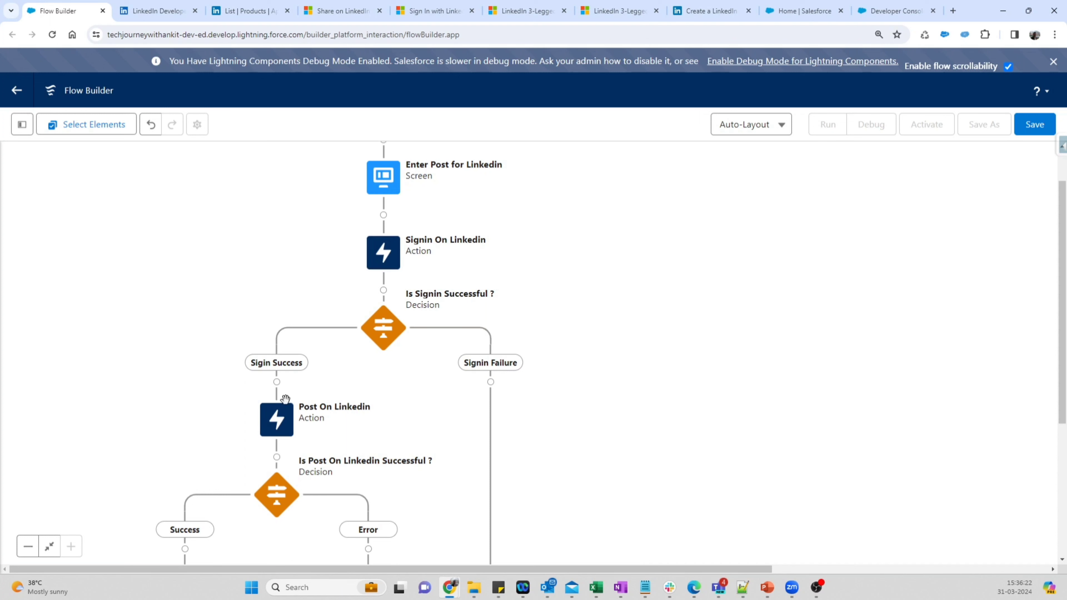
scroll(621, 401, "down", 3)
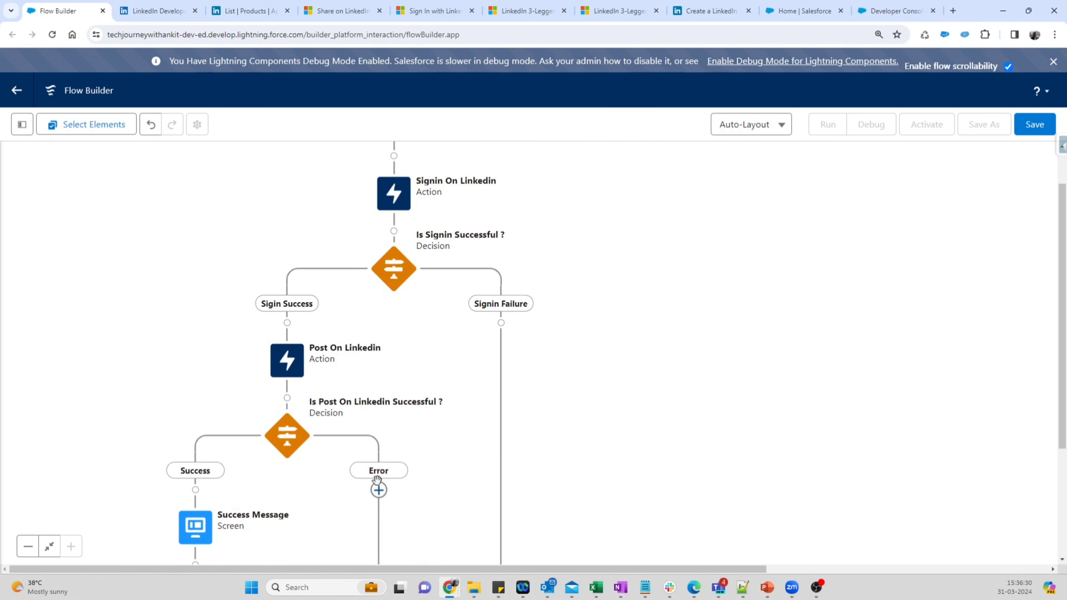
scroll(643, 256, "up", 3)
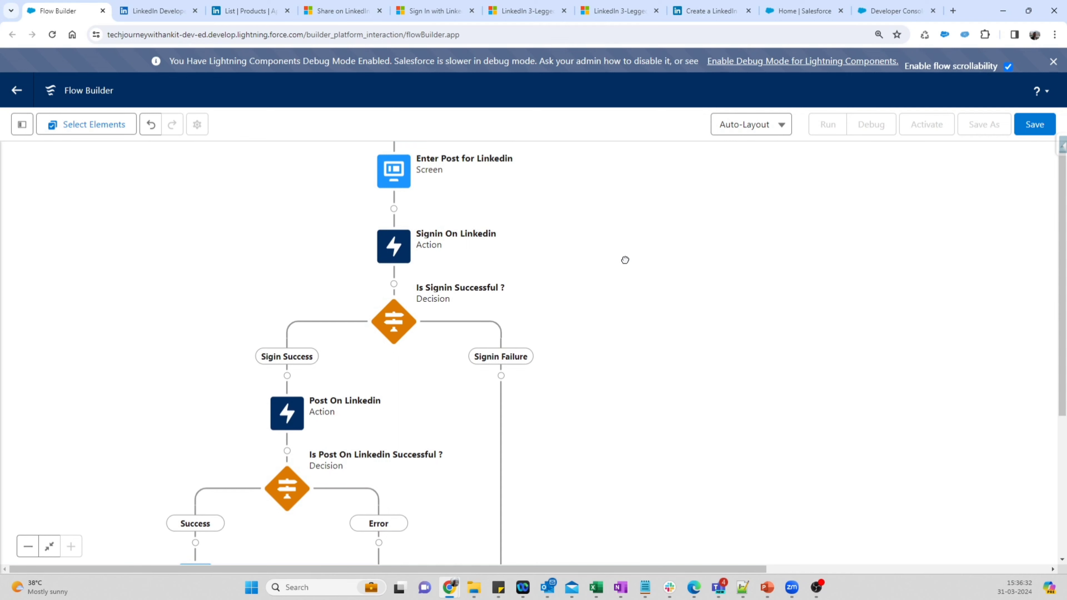
scroll(625, 259, "up", 3)
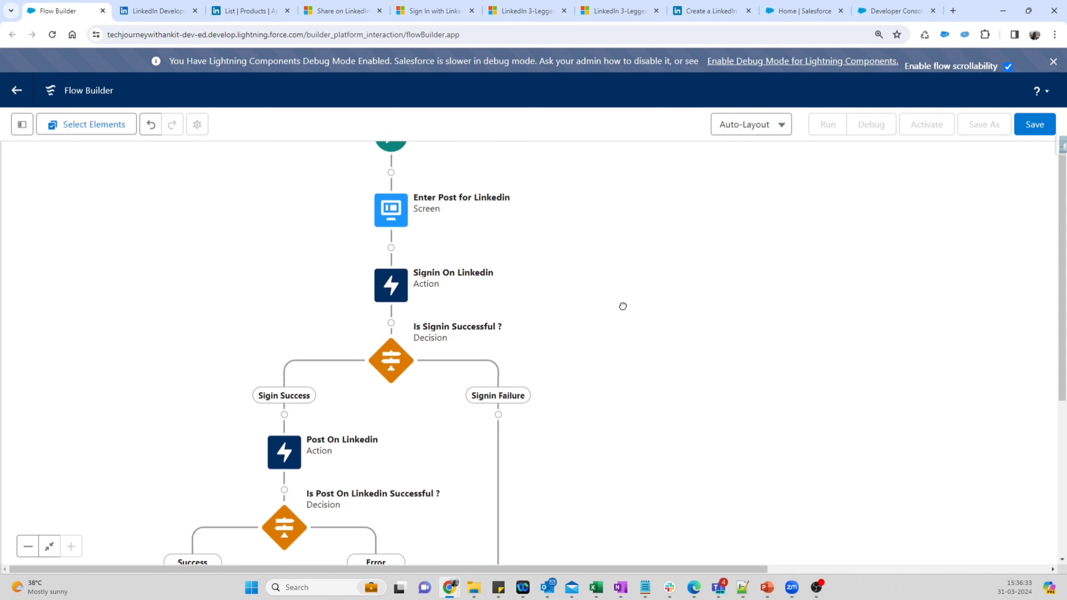
left_click(399, 301)
Step: Add a fault path to Signin On Linkedin with a new Error Screen on it
left_click(385, 429)
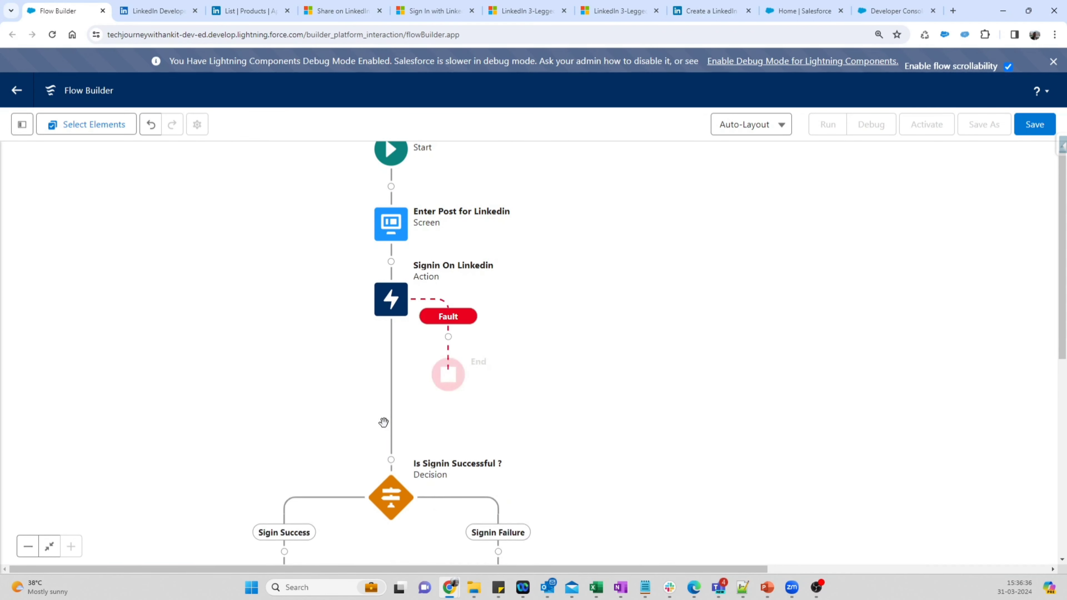
left_click(620, 338)
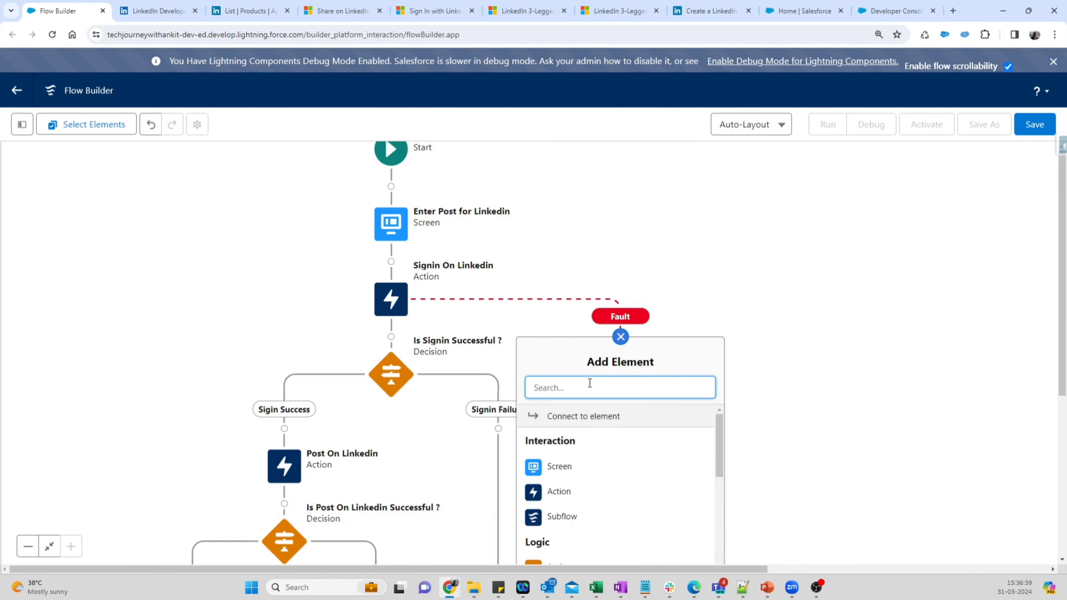
left_click(576, 468)
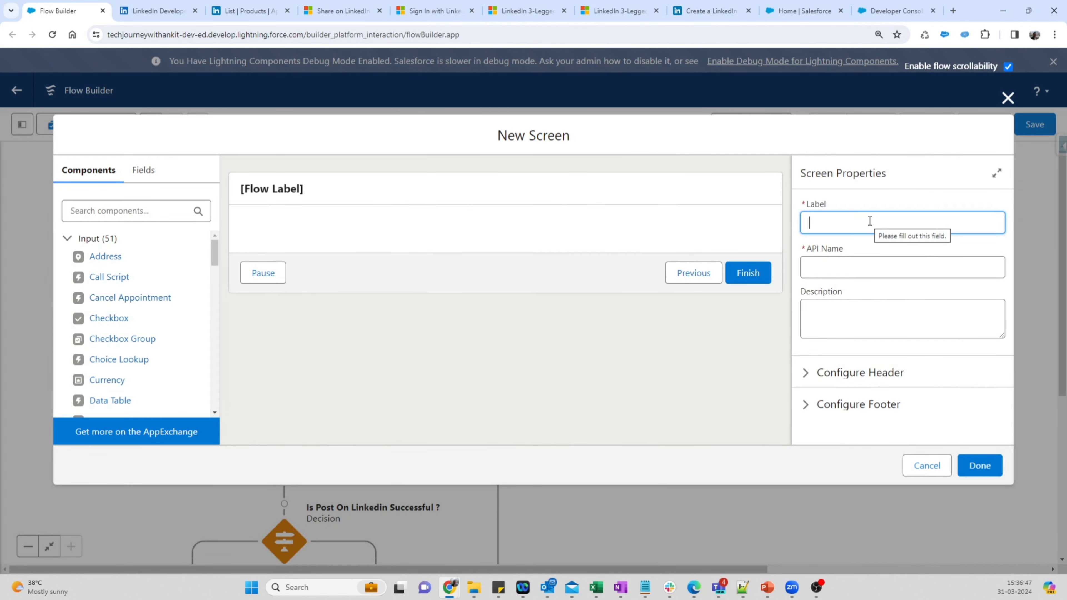
type("Error Screen")
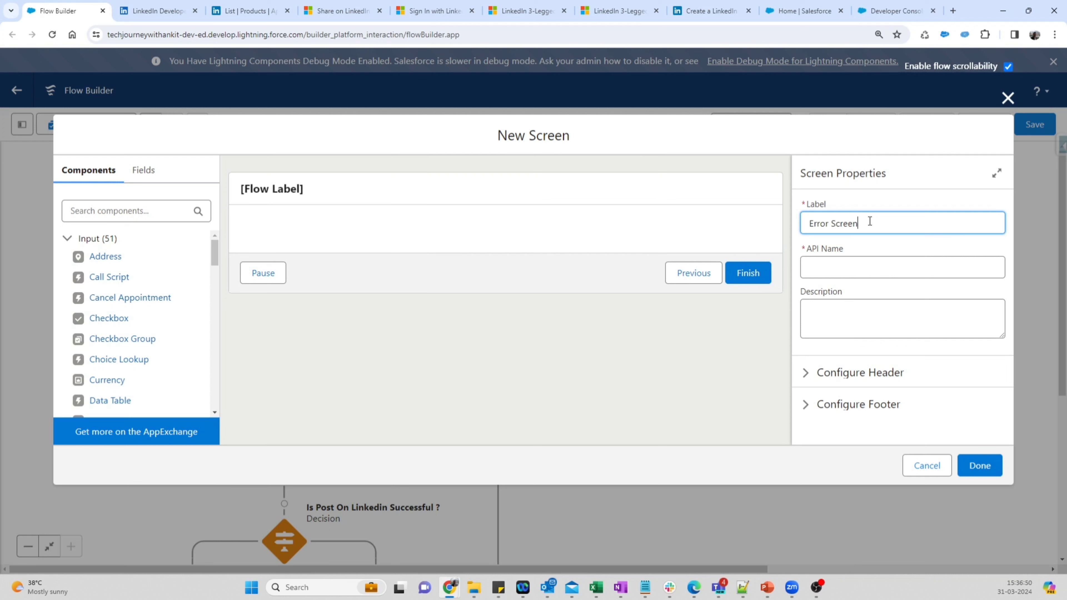
key("Tab")
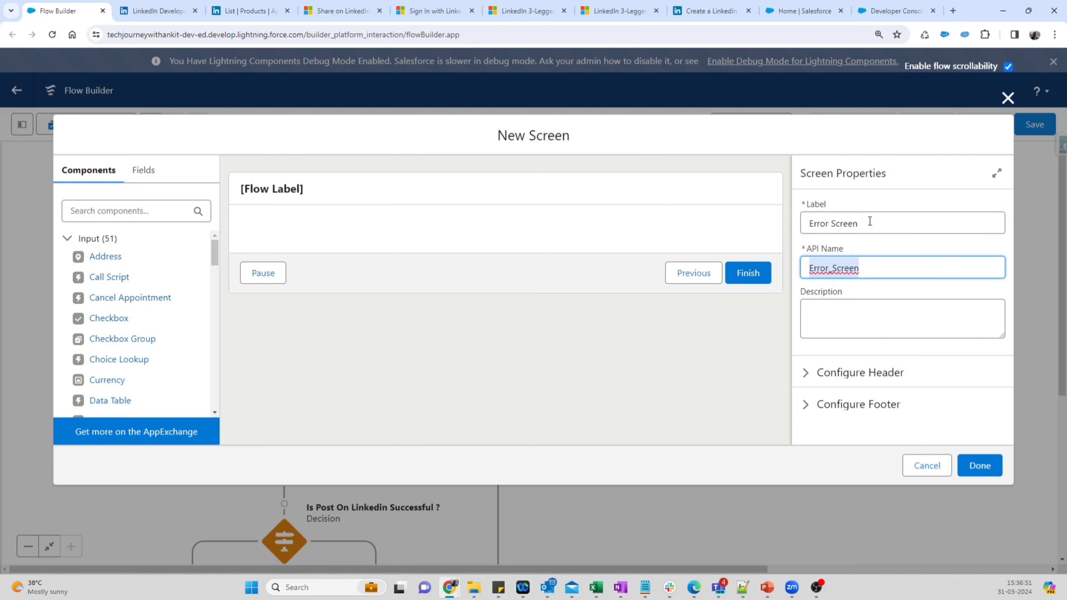
key("Tab")
Step: Add a Display Text component named ErrorMessage to the Error Screen
left_click(138, 210)
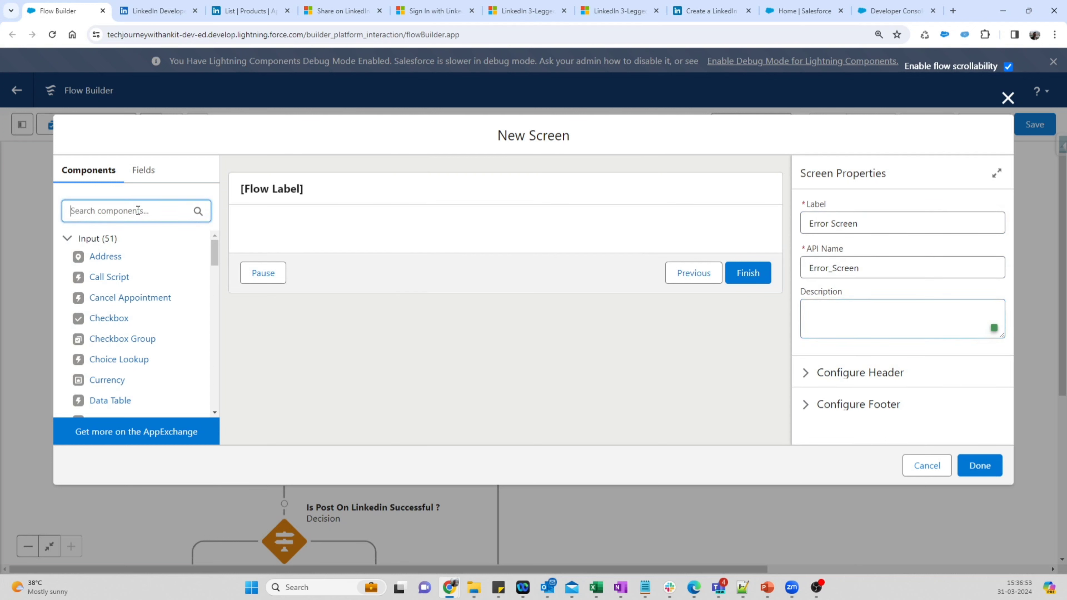
type("displa")
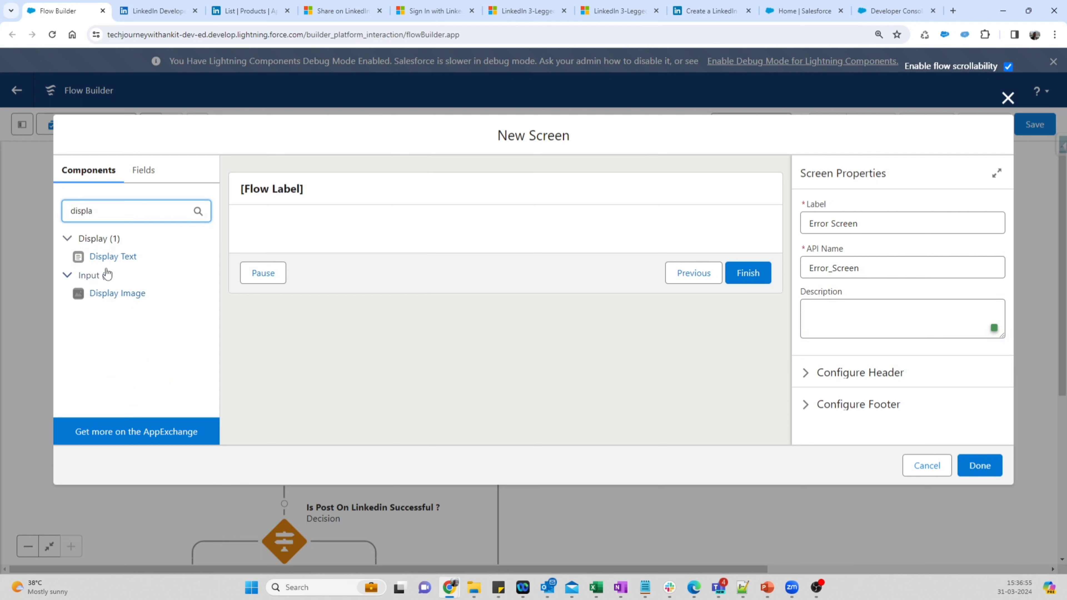
left_click(110, 256)
left_click(845, 223)
type("Error Message")
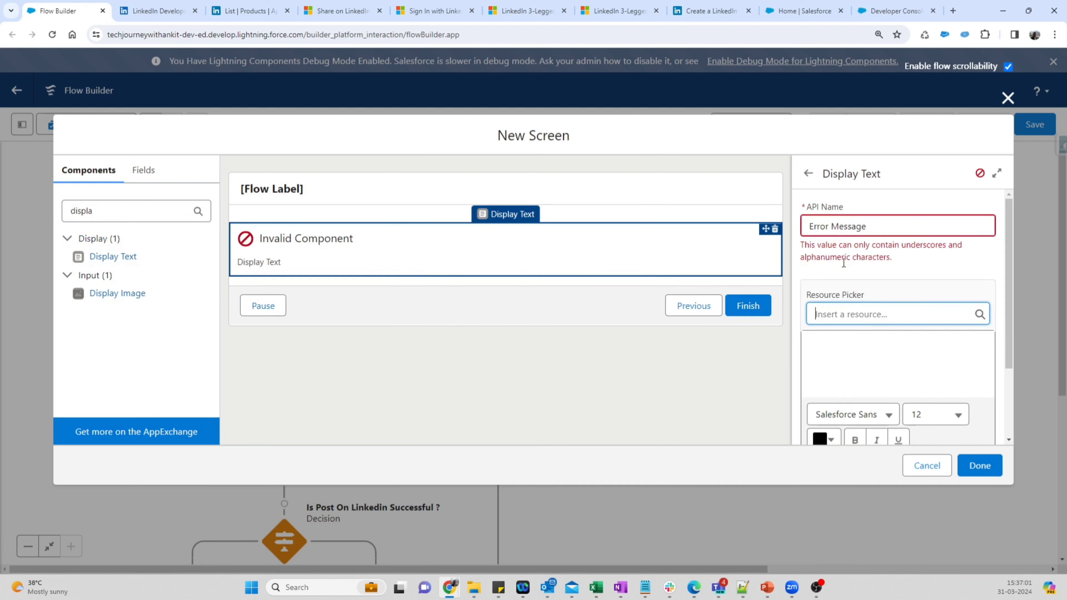
left_click(833, 227)
key("BackSpace")
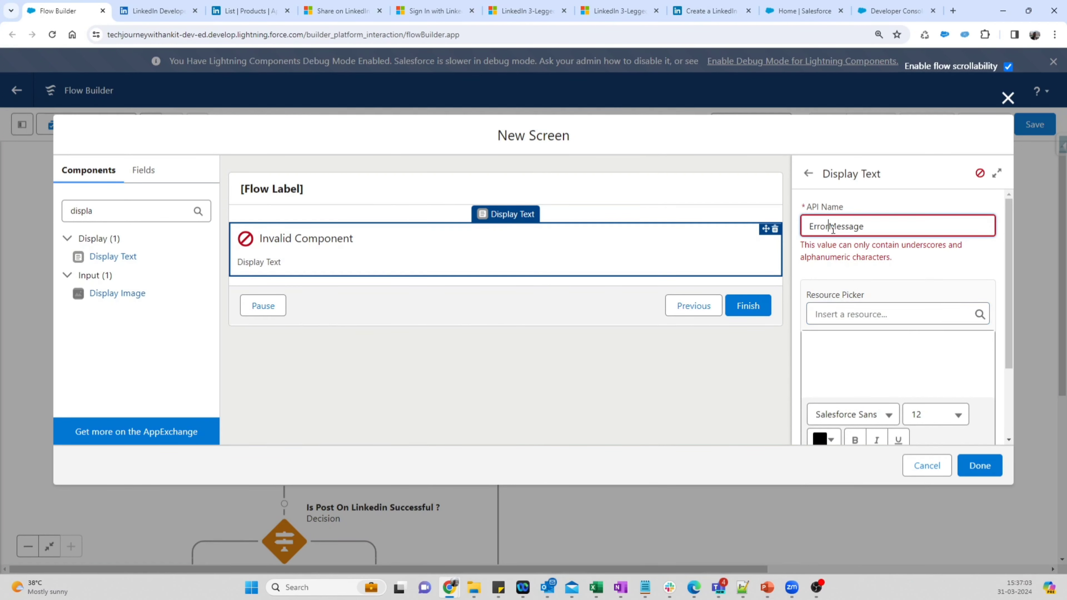
Step: Insert the {!$Flow.FaultMessage} global variable into the display text
left_click(872, 313)
left_click(874, 287)
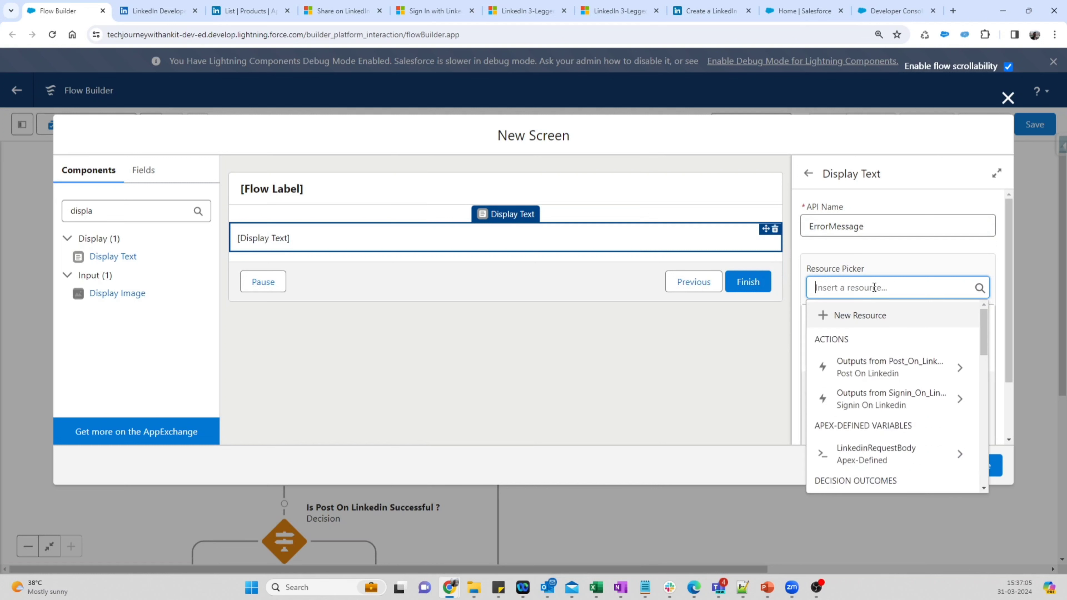
scroll(882, 378, "down", 5)
scroll(884, 395, "down", 10)
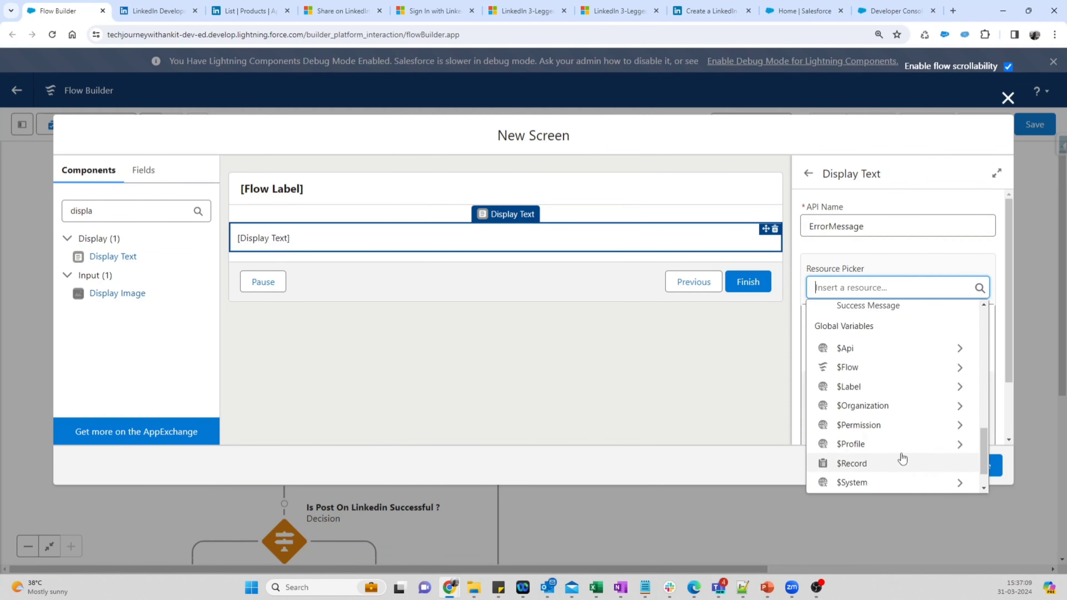
left_click(916, 369)
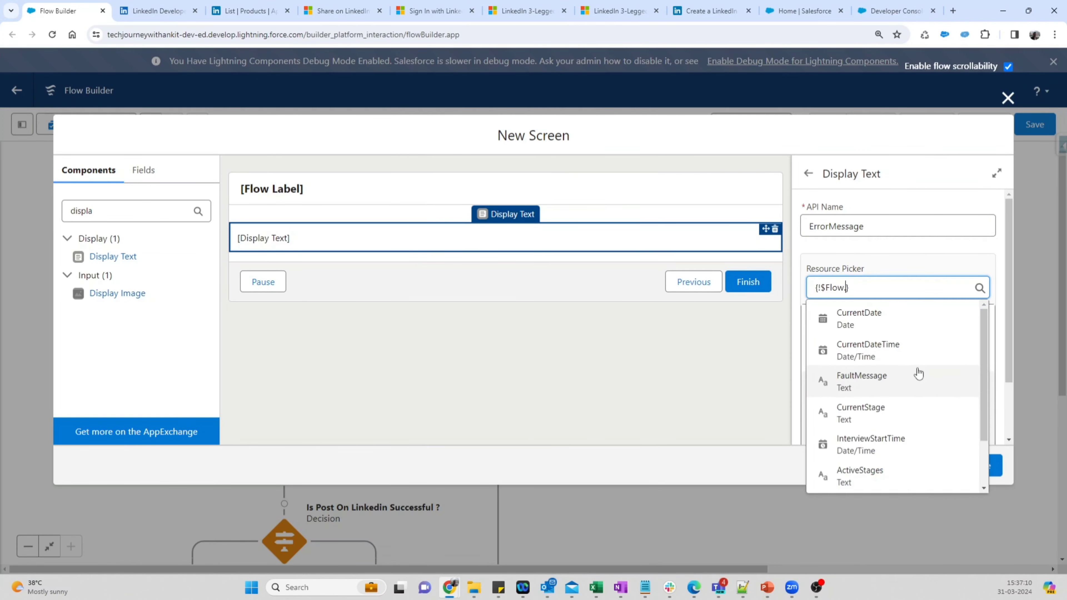
left_click(893, 383)
Step: Format the fault message centred, size 16, in red, and save the Error Screen
triple_click(828, 327)
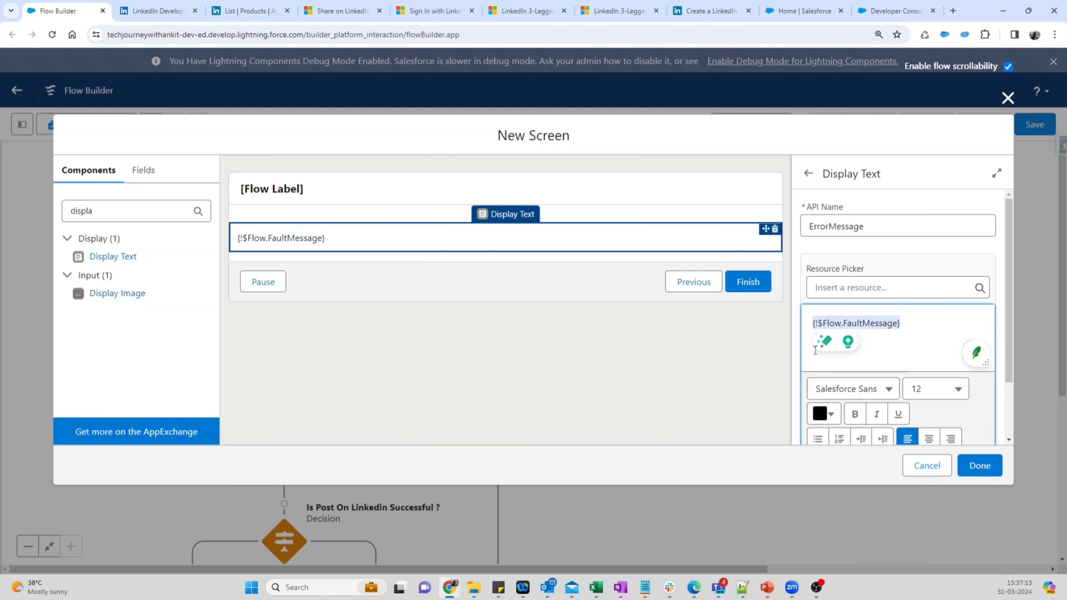
left_click(929, 438)
left_click(927, 391)
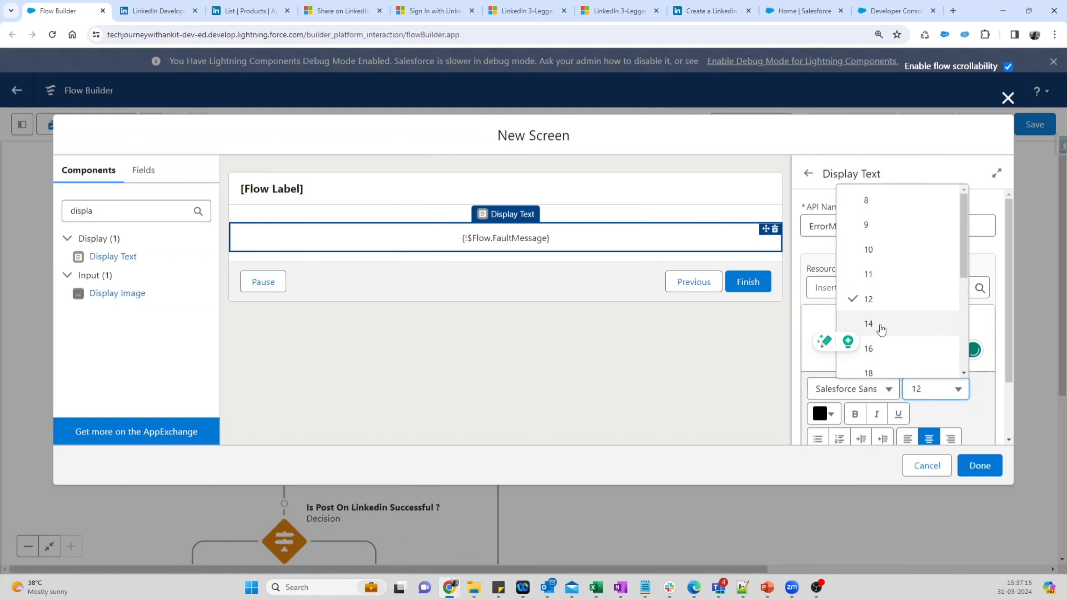
left_click(869, 348)
left_click(831, 414)
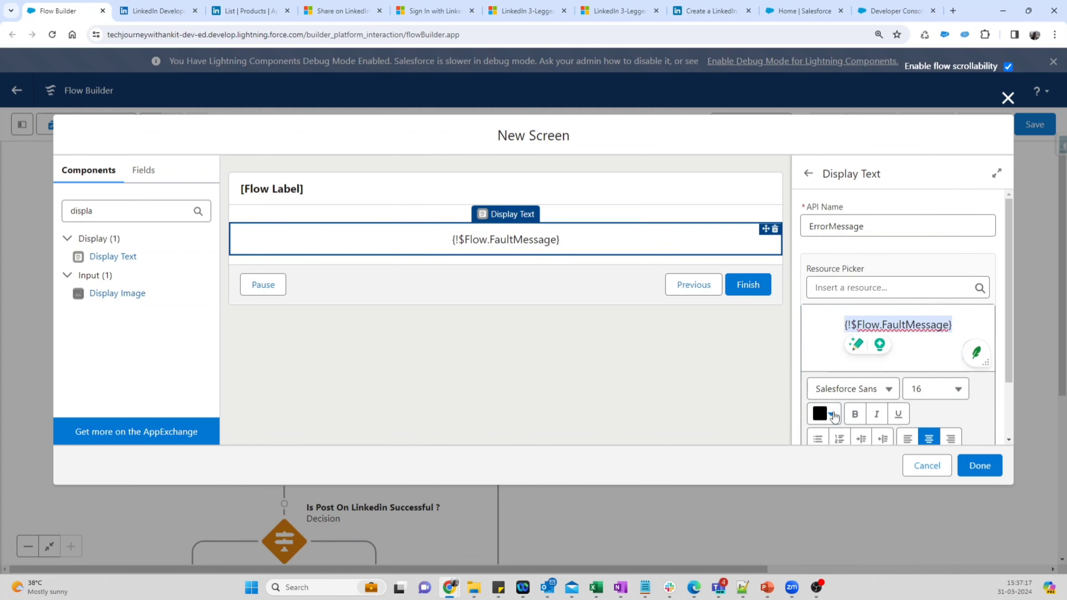
left_click(917, 253)
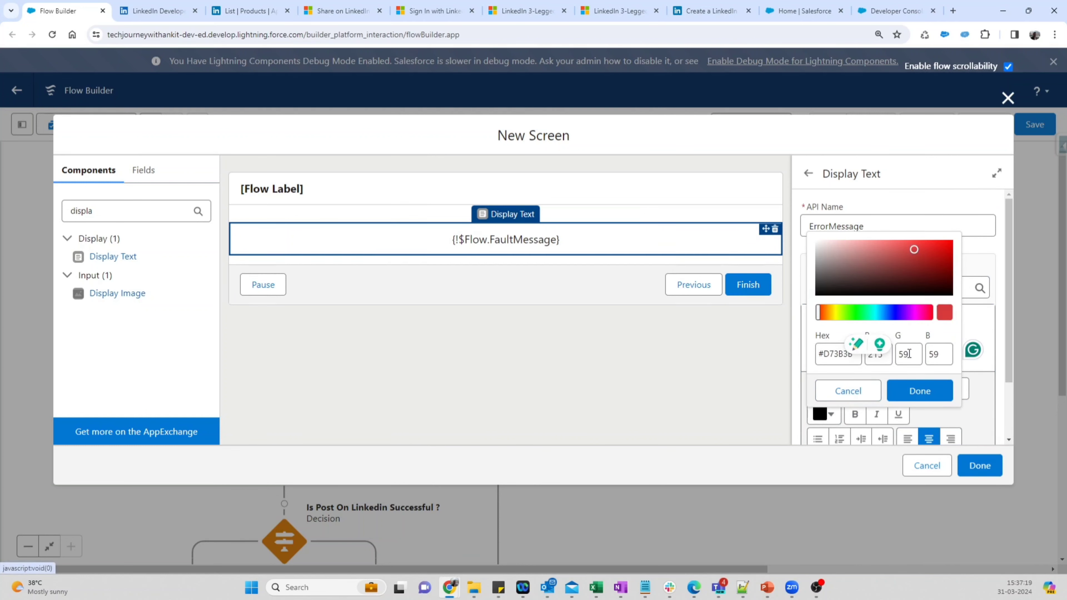
left_click(908, 397)
left_click(645, 393)
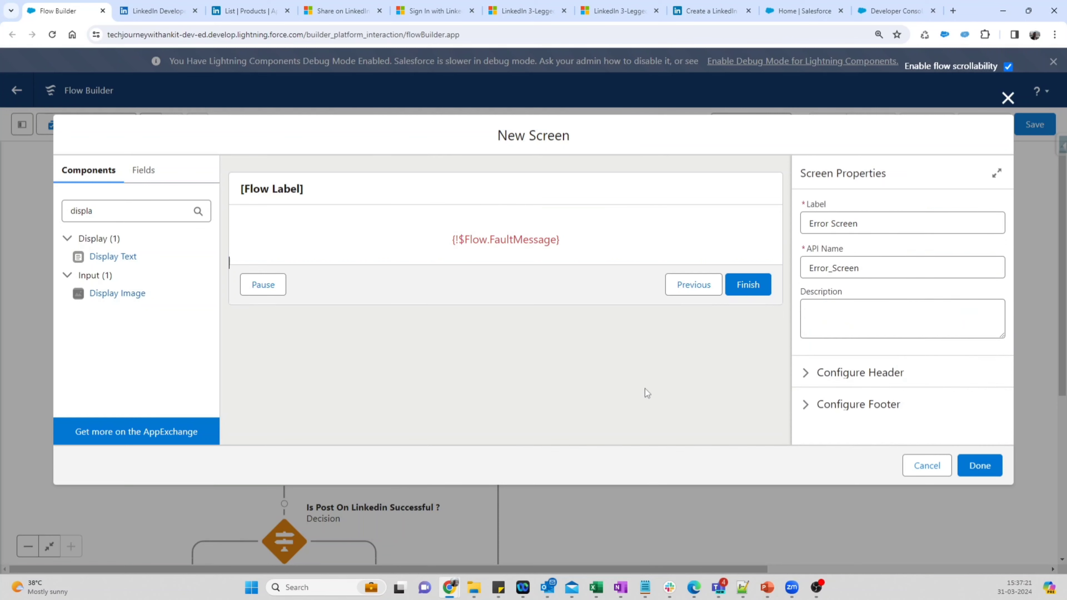
left_click(512, 246)
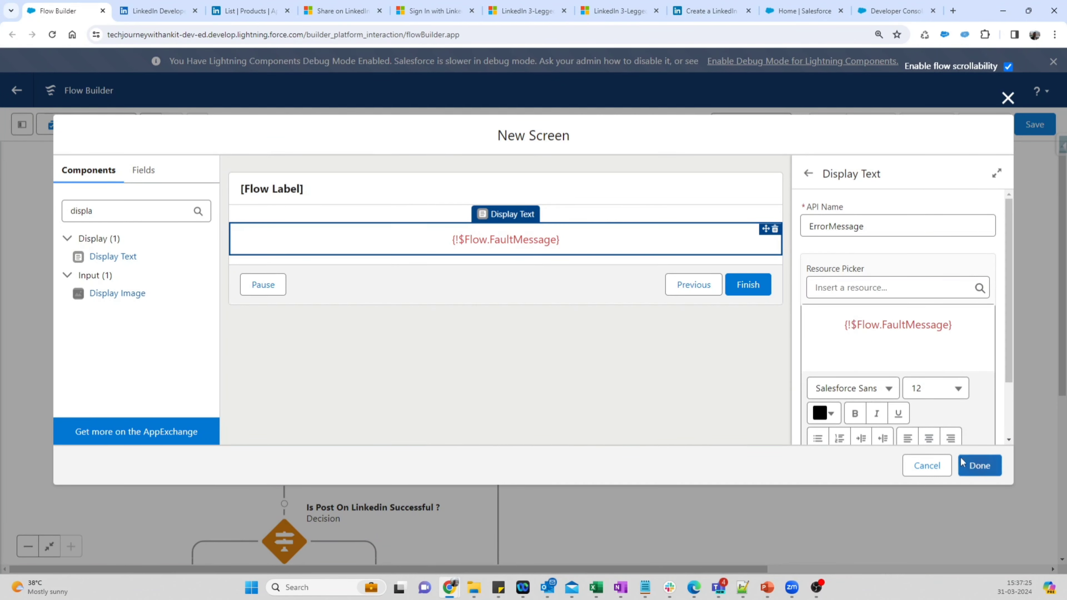
left_click(979, 466)
left_click_drag(737, 375, 743, 343)
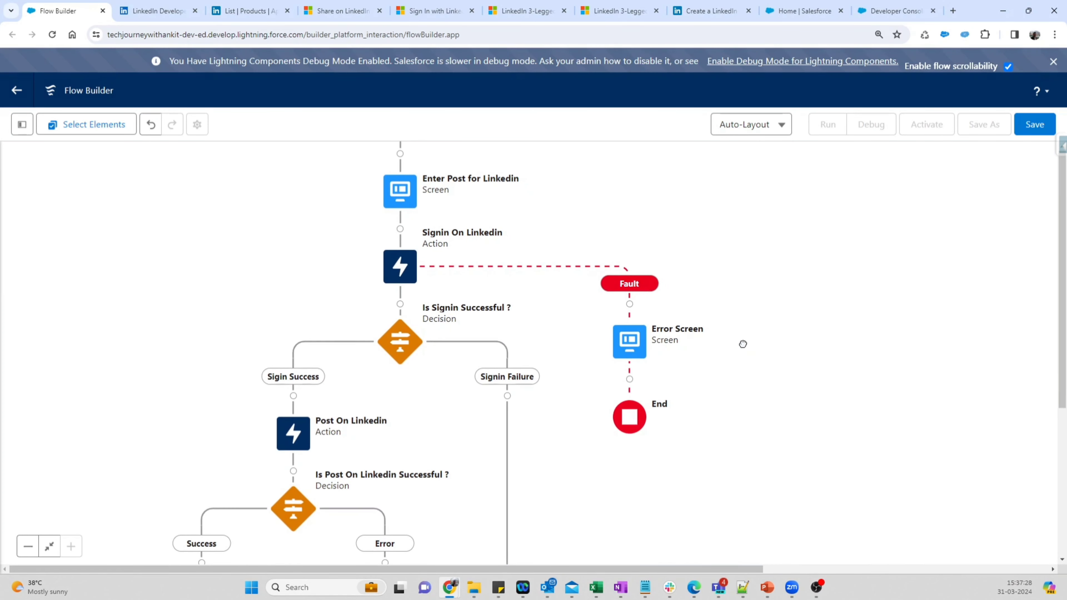
Step: Add a fault path to Post On Linkedin and connect it to the Error Screen
left_click(293, 433)
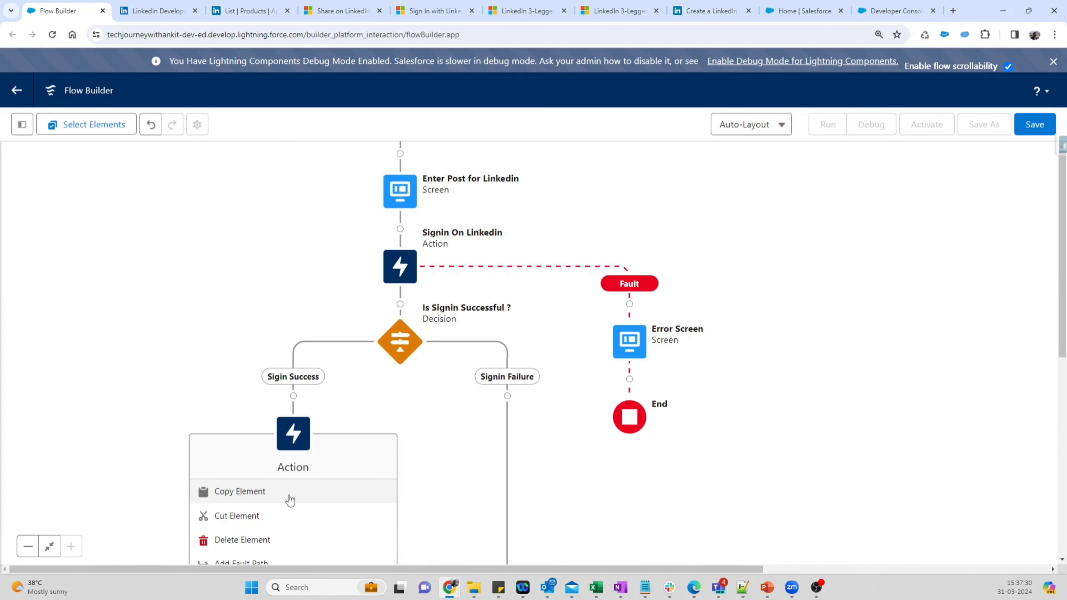
scroll(278, 517, "down", 2)
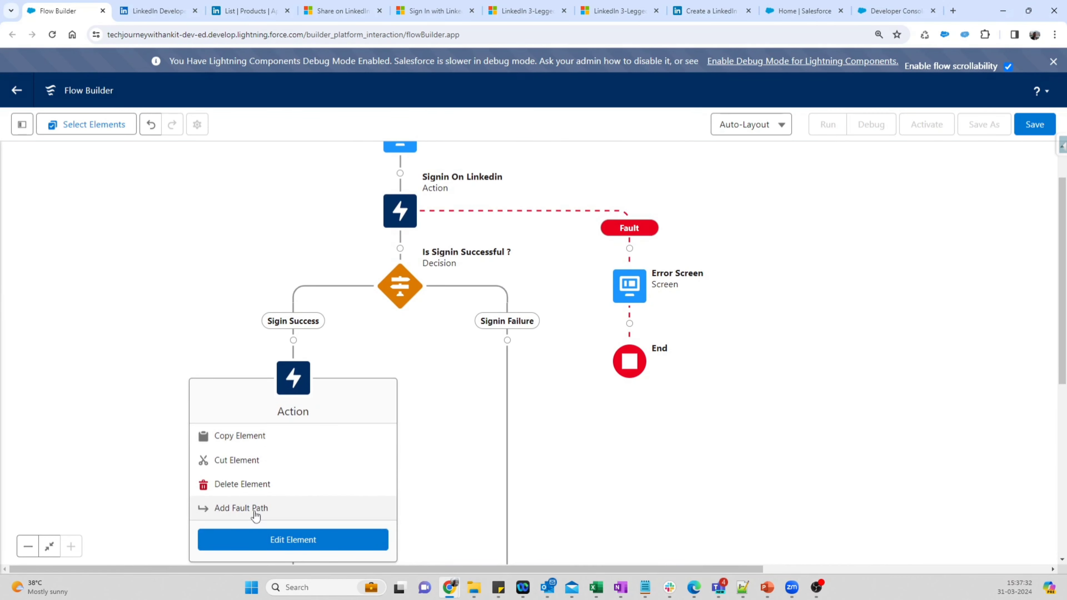
left_click(288, 510)
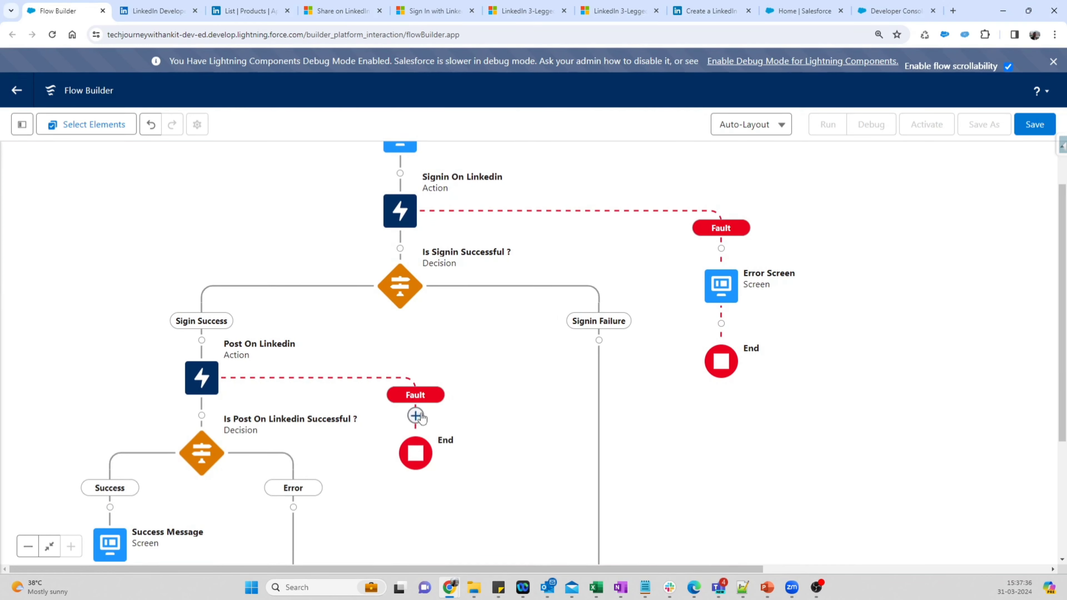
left_click(415, 415)
left_click(401, 496)
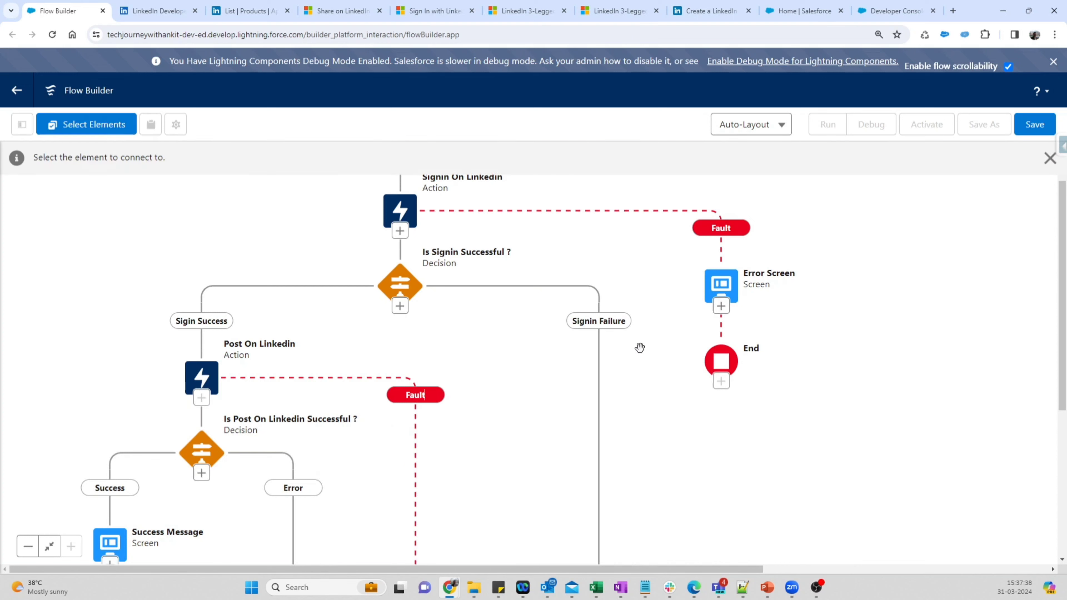
left_click(717, 307)
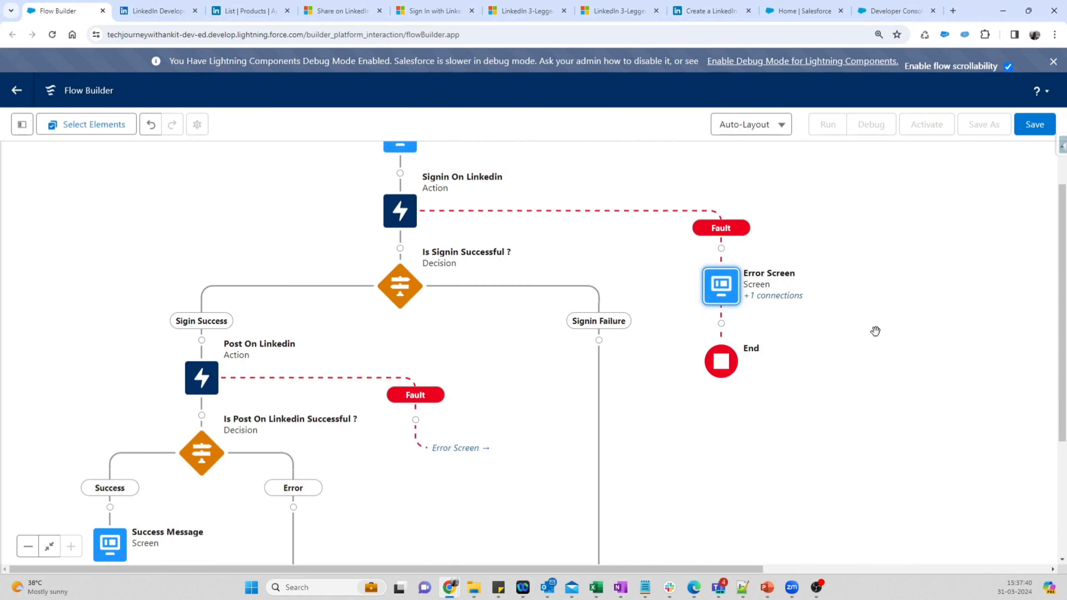
Step: Begin connecting the Signin Failure outcome to an existing element
left_click_drag(879, 361, 909, 382)
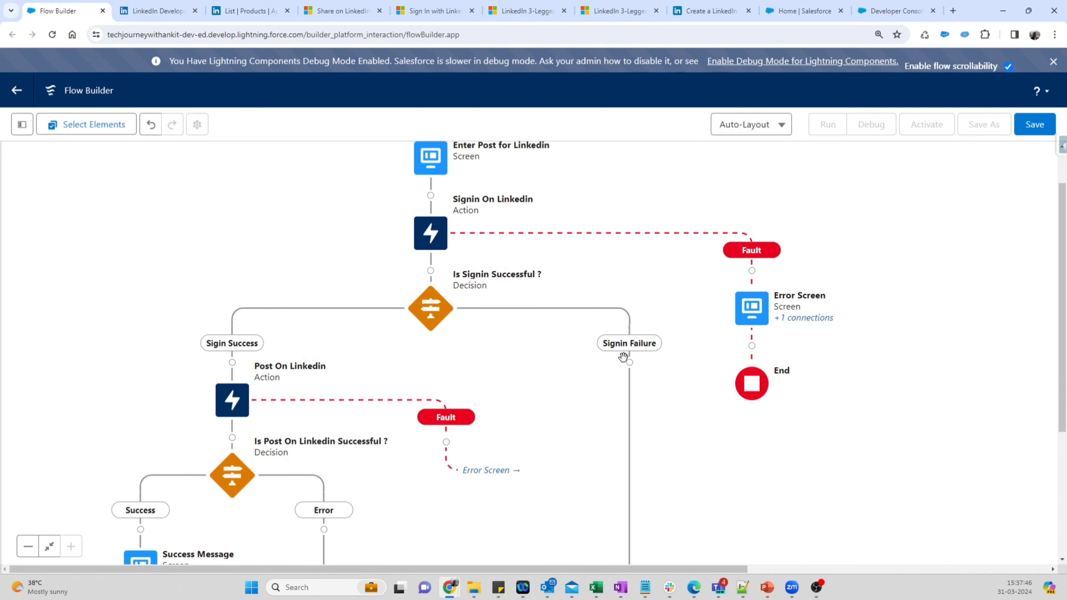
left_click(629, 363)
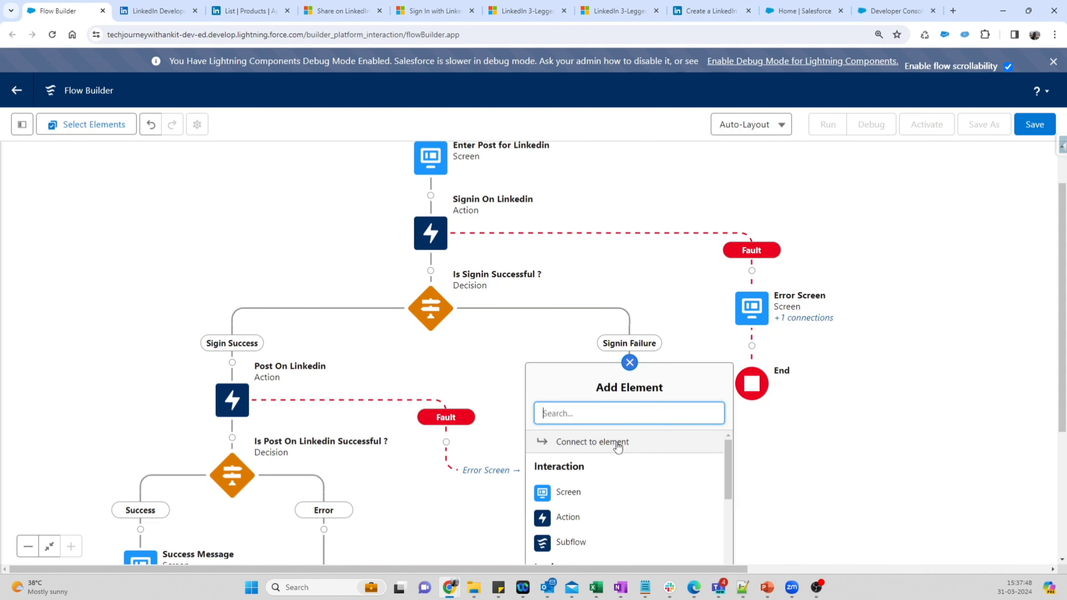
left_click(593, 442)
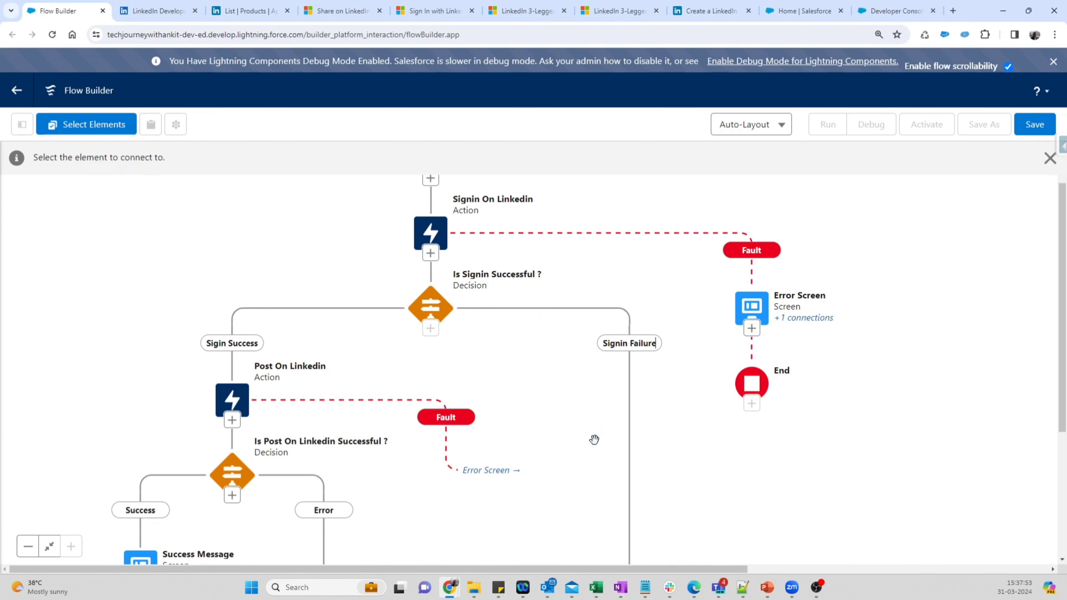
Step: Connect Signin Failure to the Error Screen, then abandon a first attempt on the Error branch
left_click(752, 330)
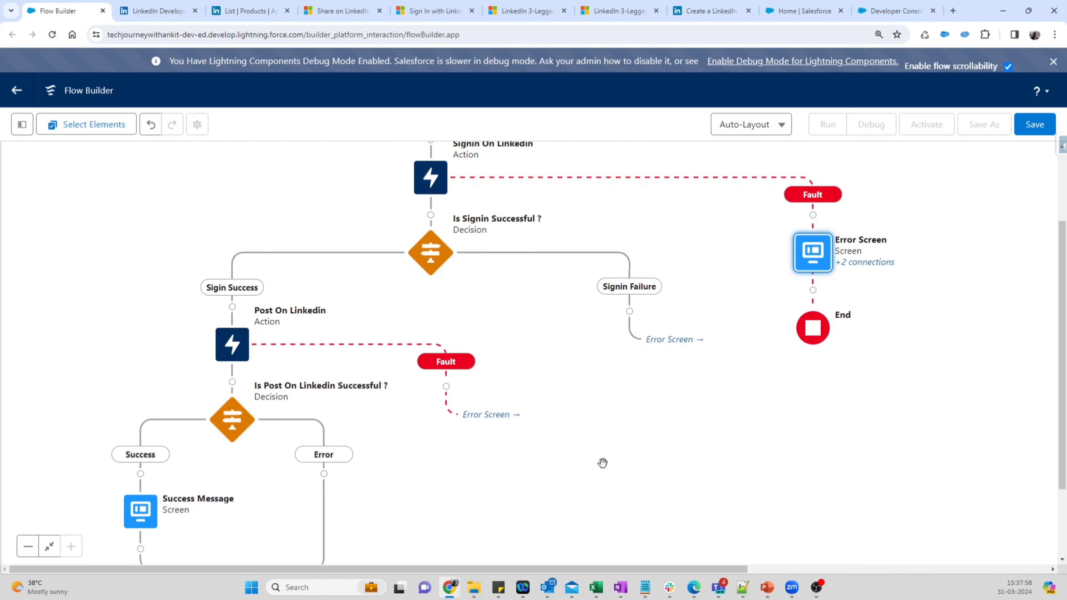
left_click(327, 477)
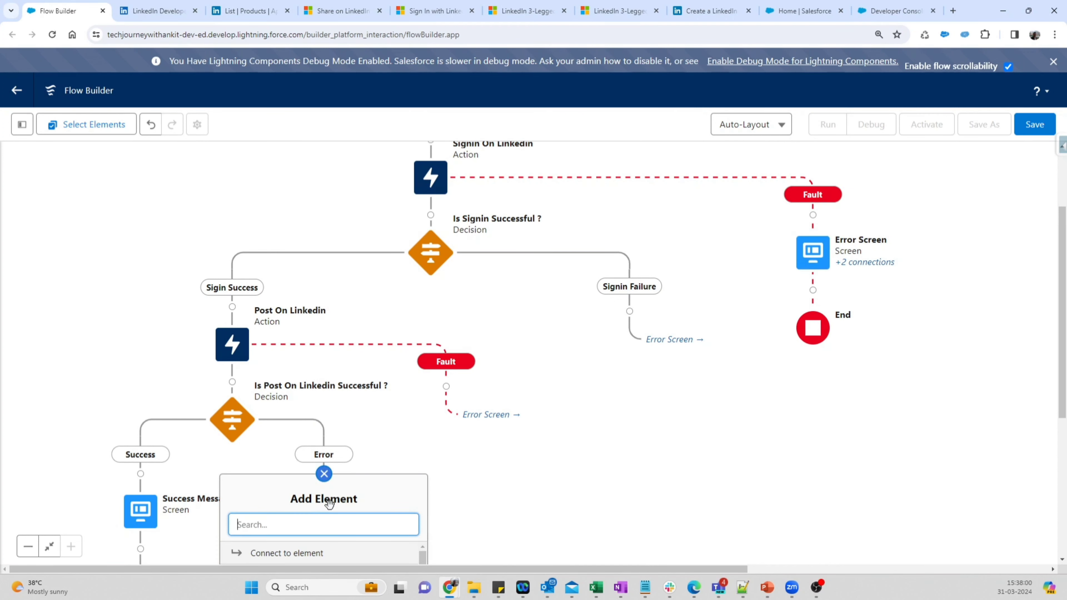
left_click(305, 554)
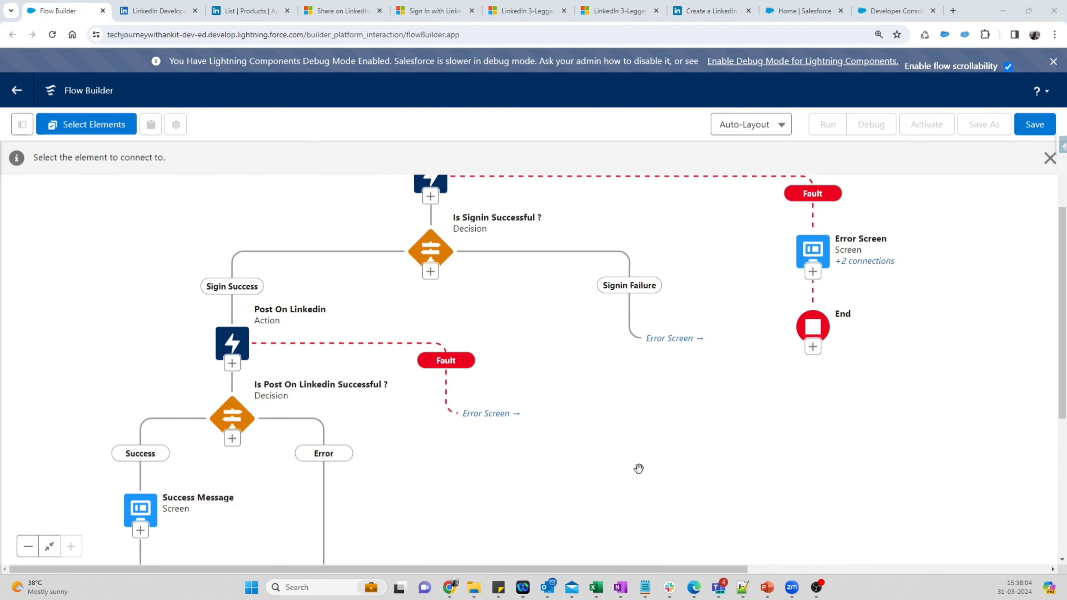
scroll(484, 398, "down", 5)
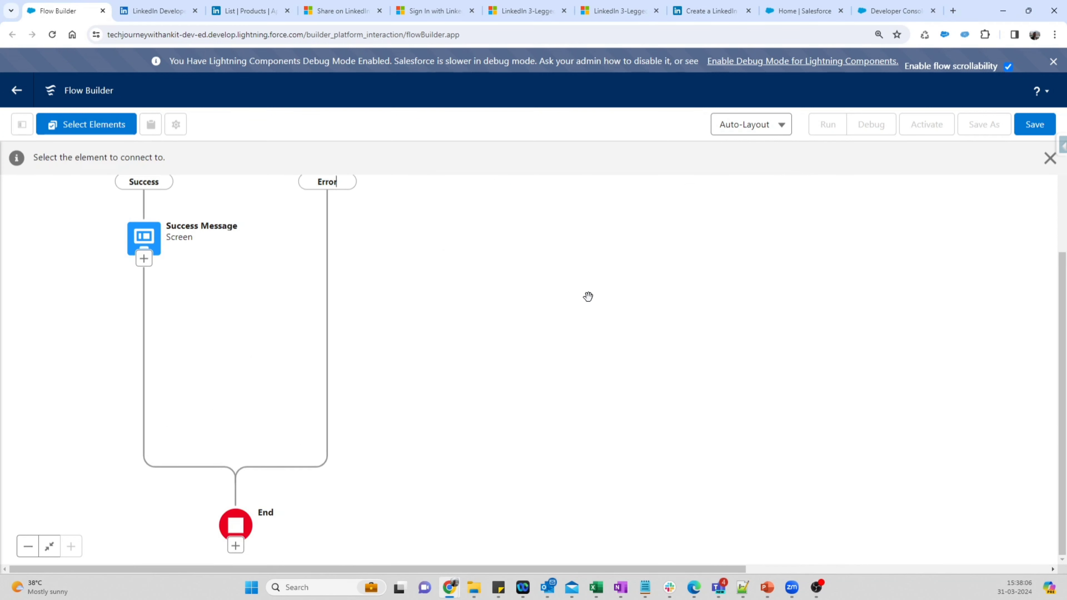
scroll(608, 370, "up", 5)
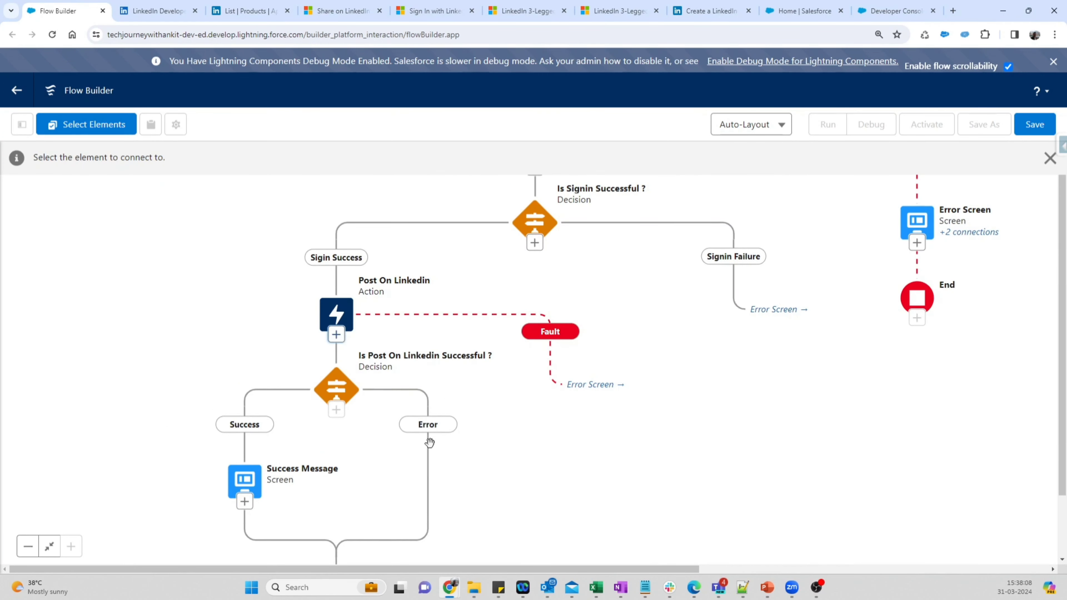
left_click_drag(516, 458, 514, 459)
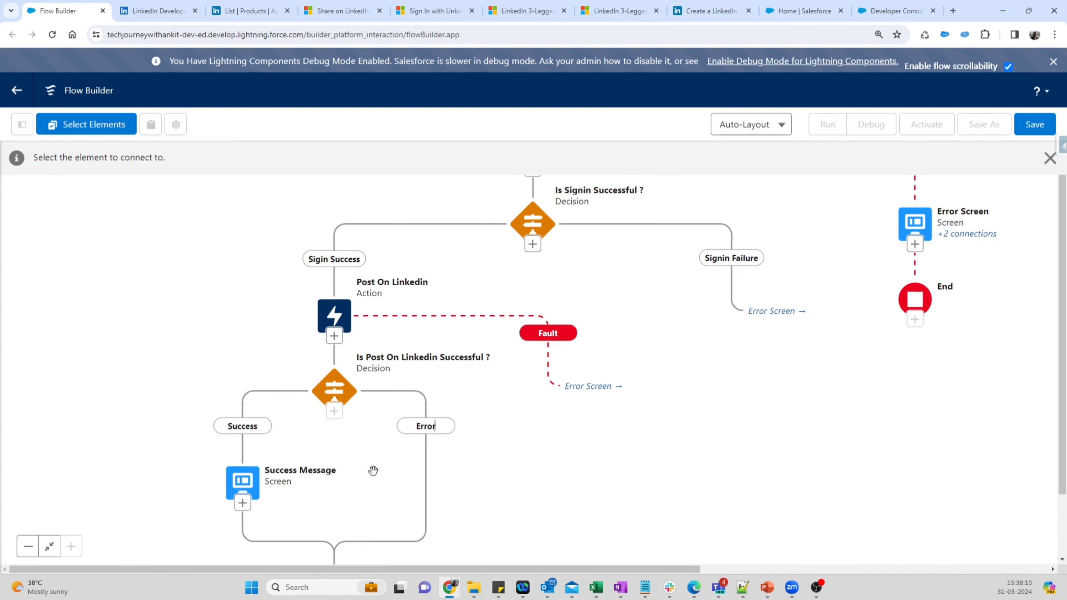
key("Escape")
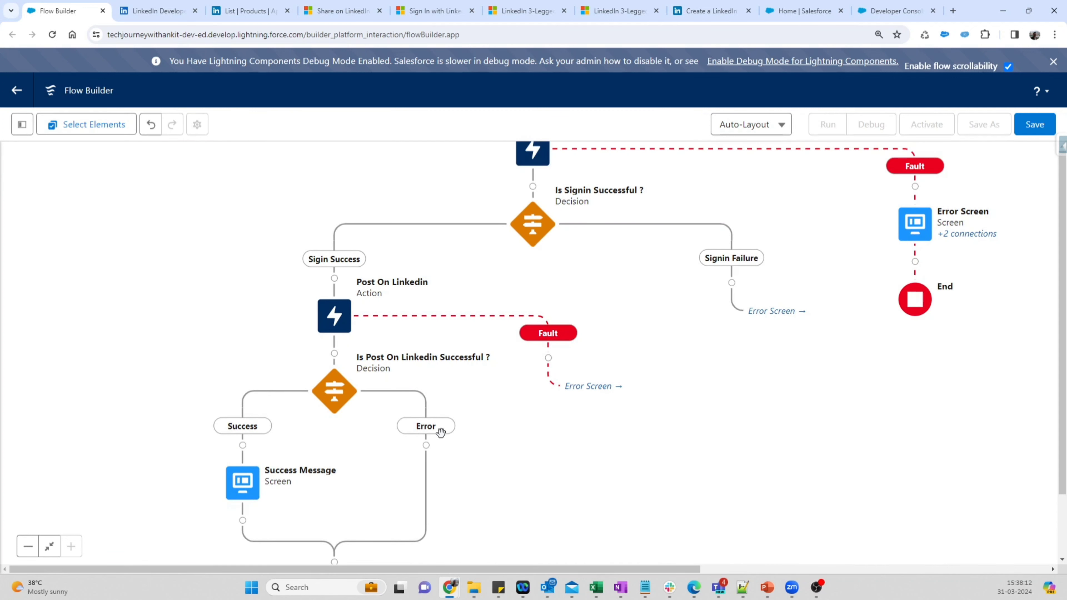
Step: Connect the Error outcome to the shared Error Screen
left_click(425, 445)
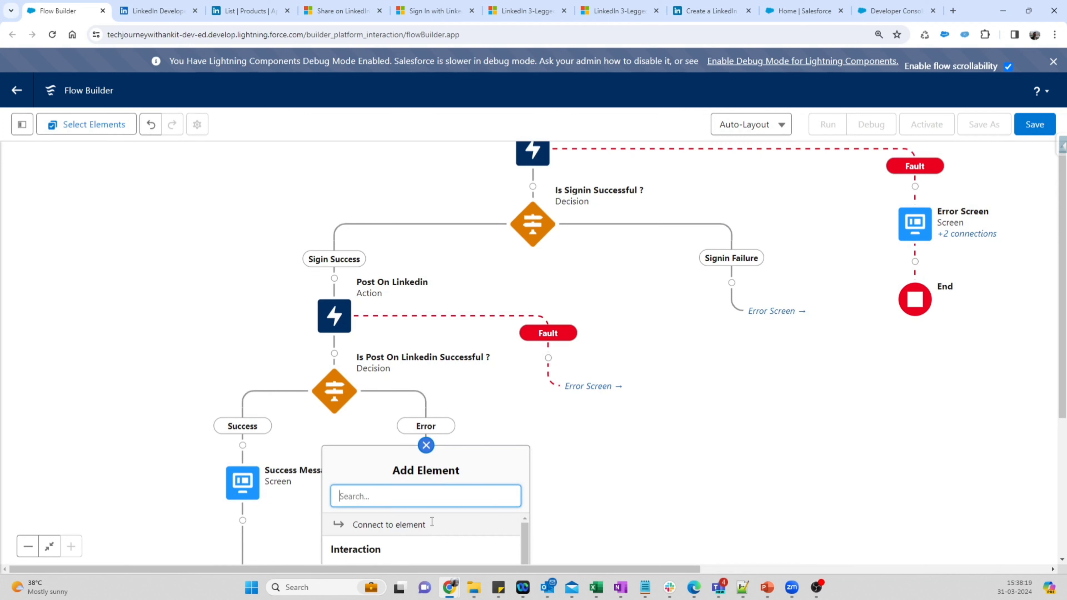
left_click(403, 523)
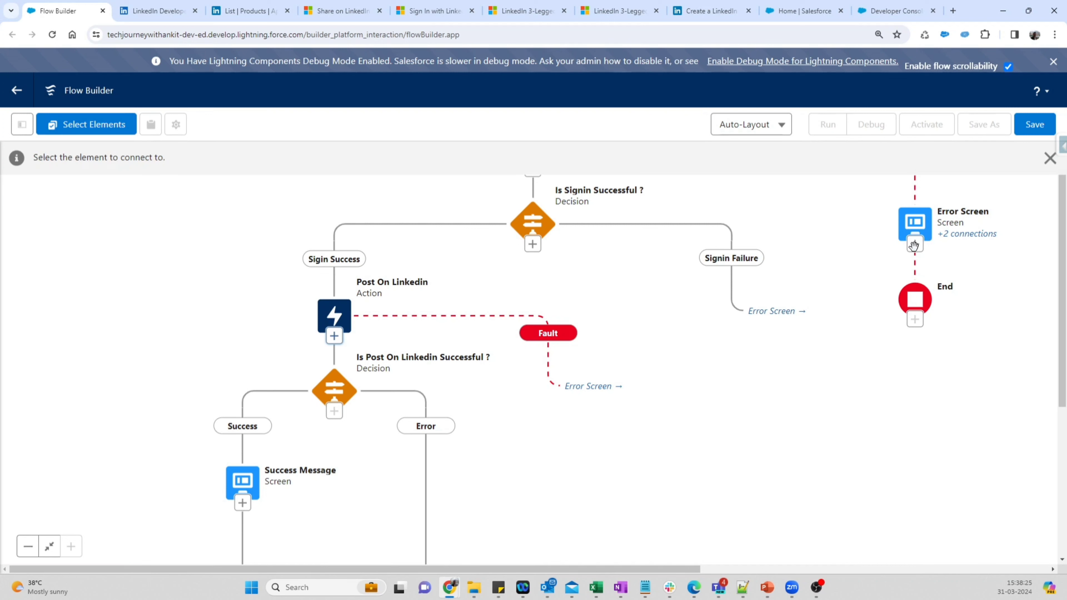
left_click(914, 244)
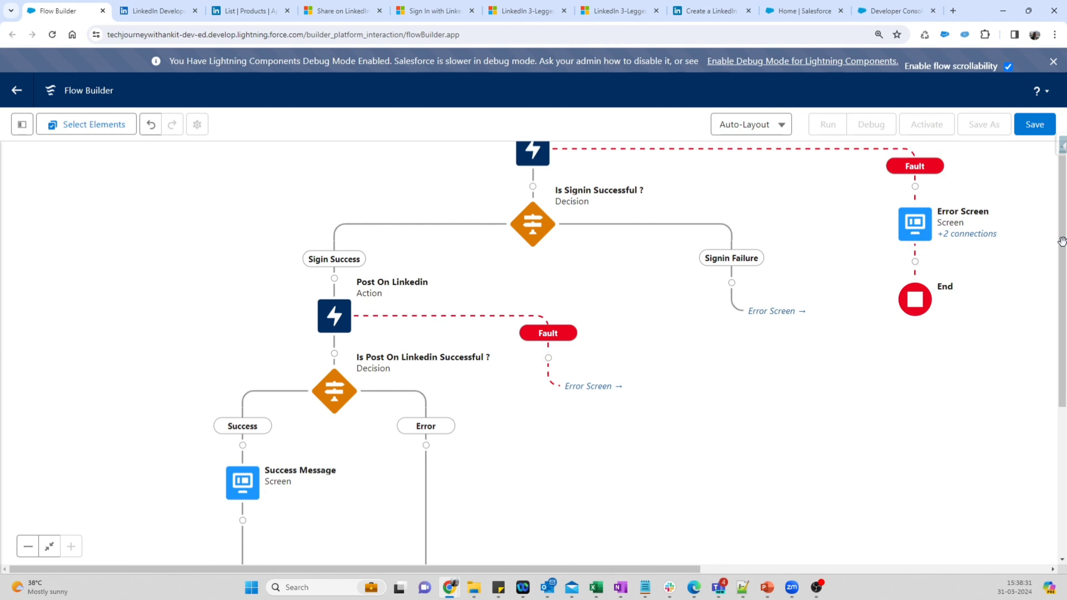
left_click_drag(1062, 242, 1061, 265)
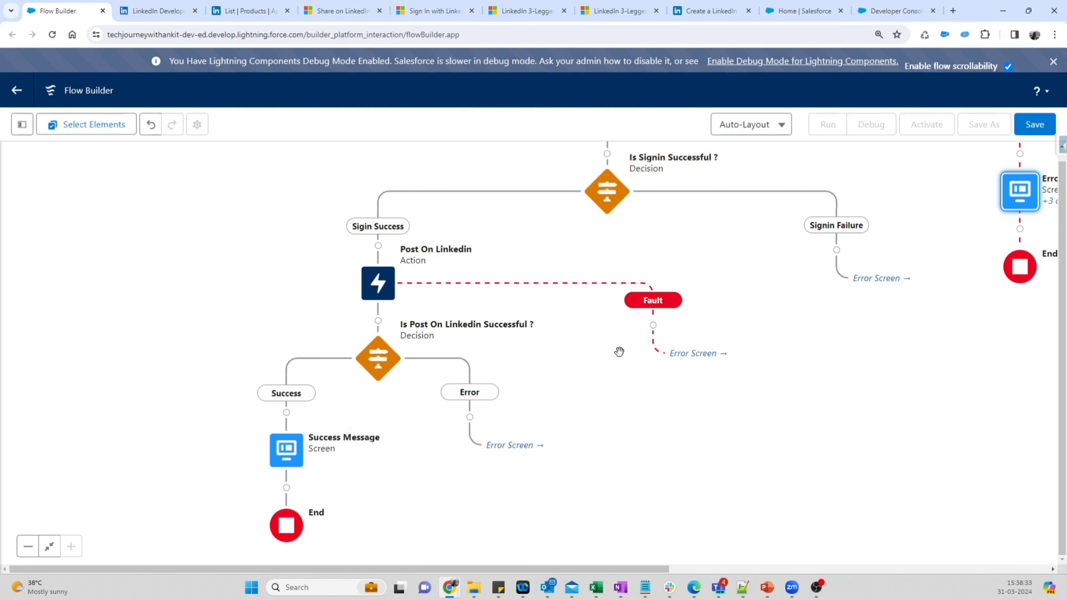
left_click_drag(635, 393, 641, 410)
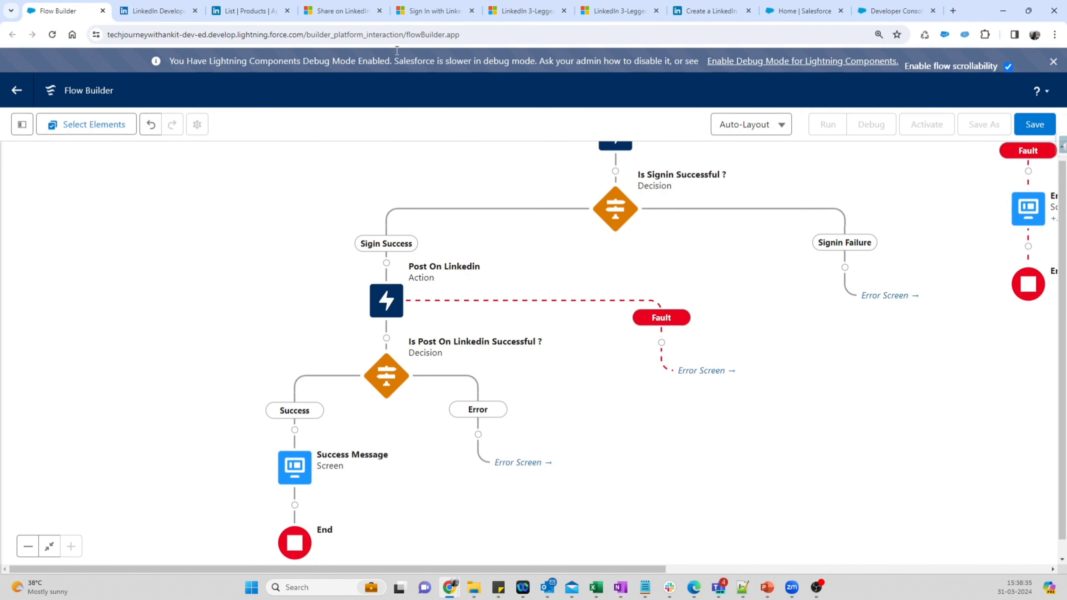
left_click(342, 11)
scroll(402, 254, "up", 5)
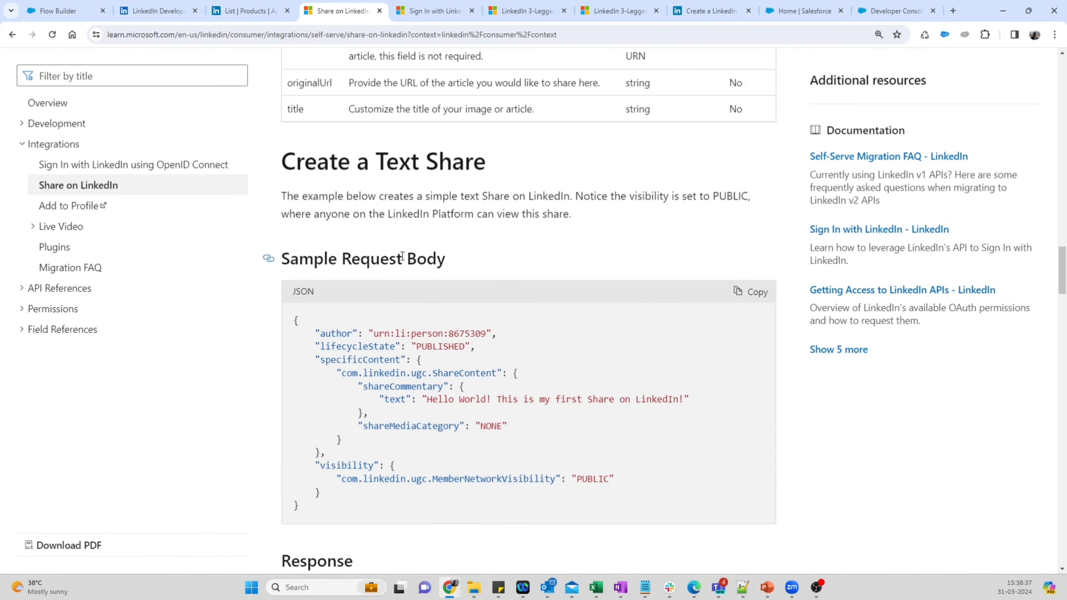
scroll(401, 255, "up", 2)
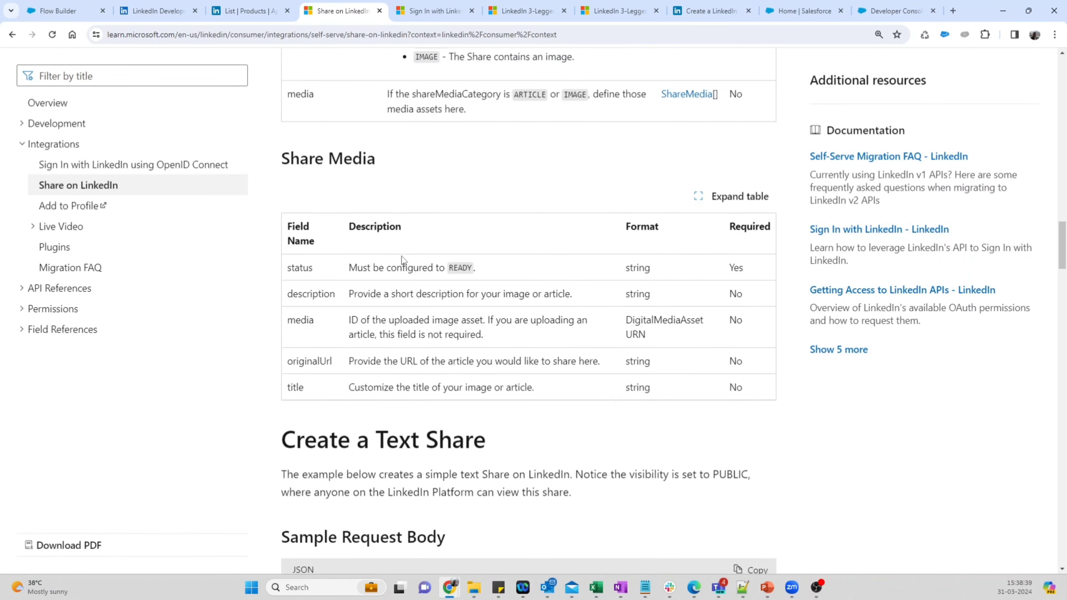
scroll(401, 255, "down", 5)
left_click_drag(299, 506, 285, 327)
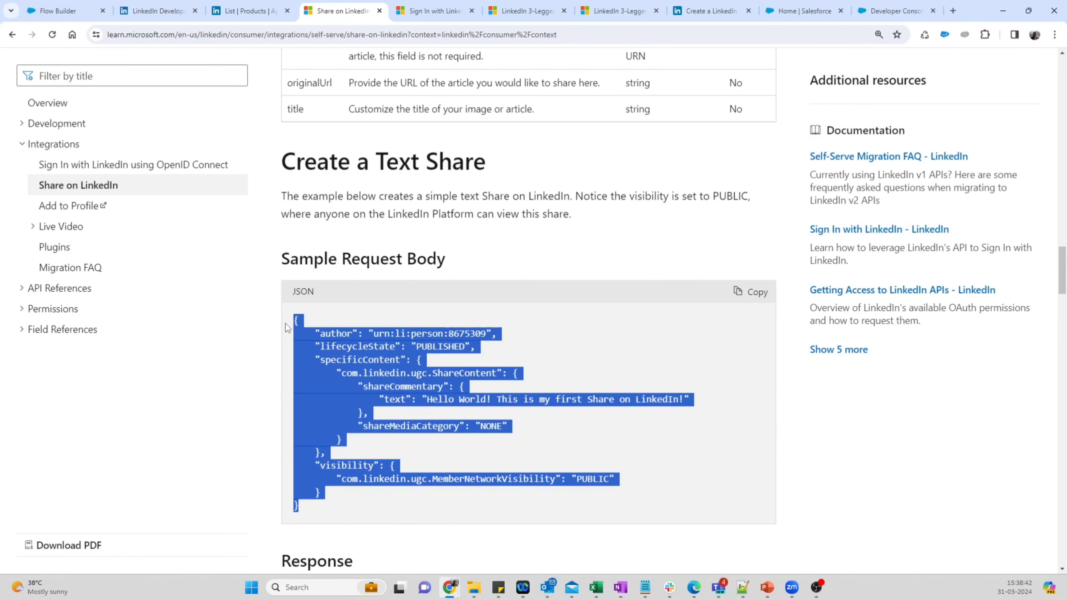
left_click(620, 349)
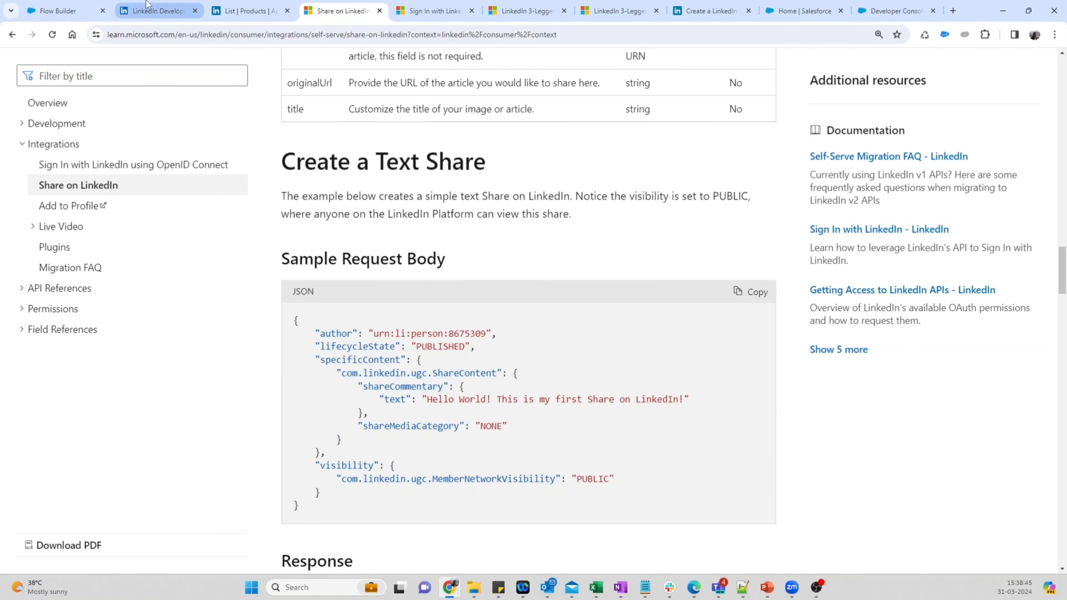
left_click(64, 10)
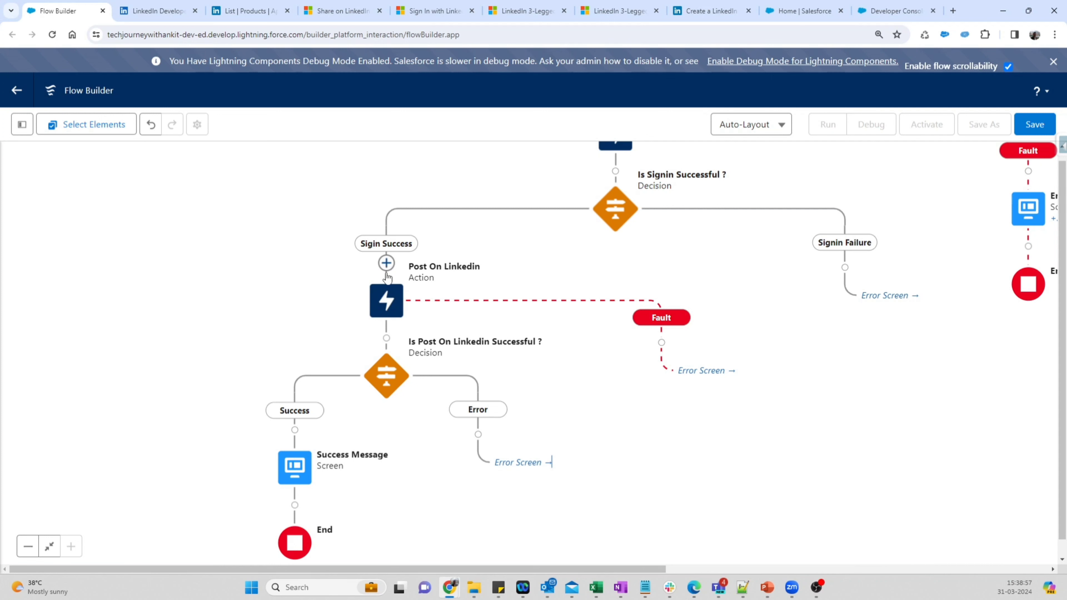
Step: Insert an Assignment before Post On Linkedin labelled 'Request Message' with API name Request_Message
left_click(386, 264)
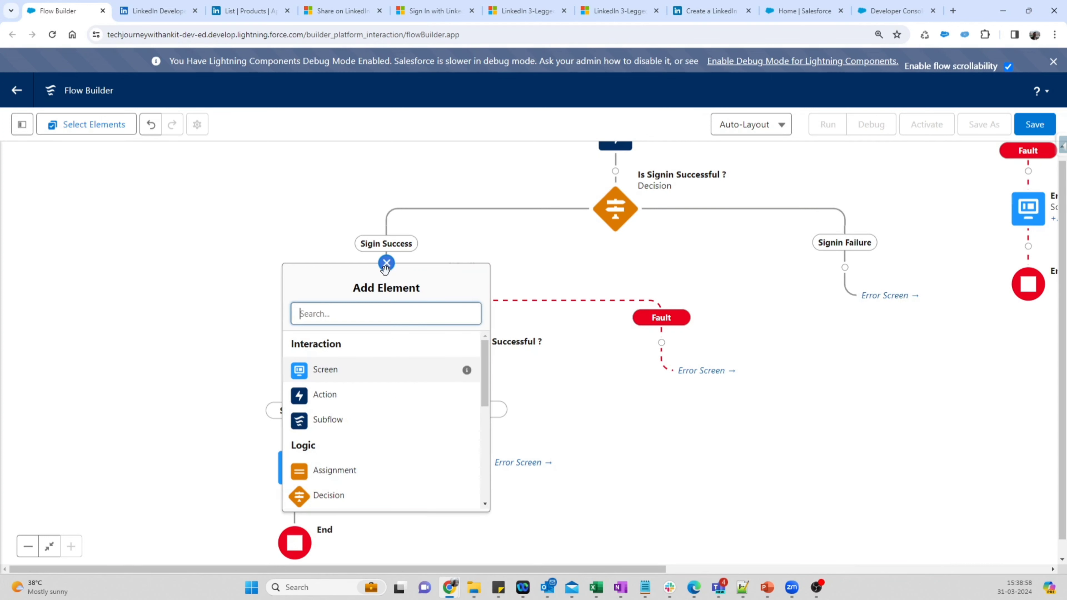
left_click(328, 471)
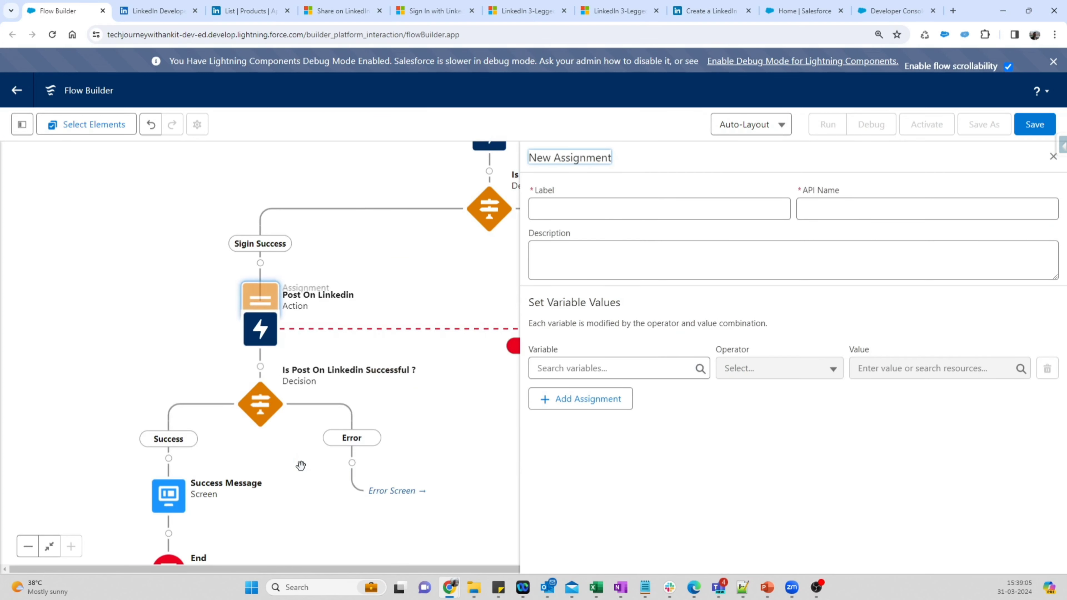
left_click(571, 213)
type("Re")
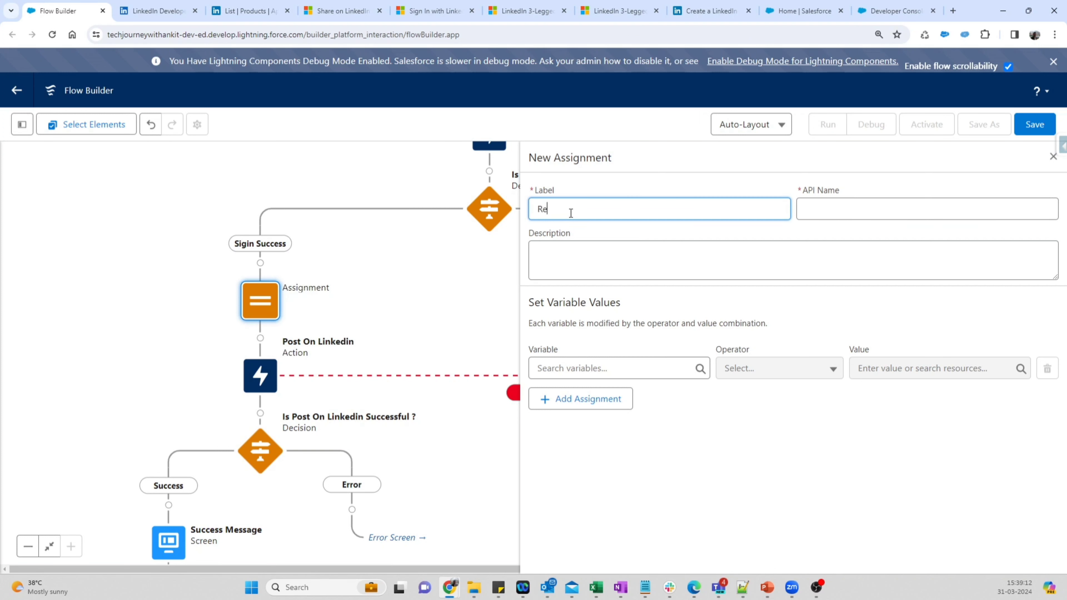
type("qqq")
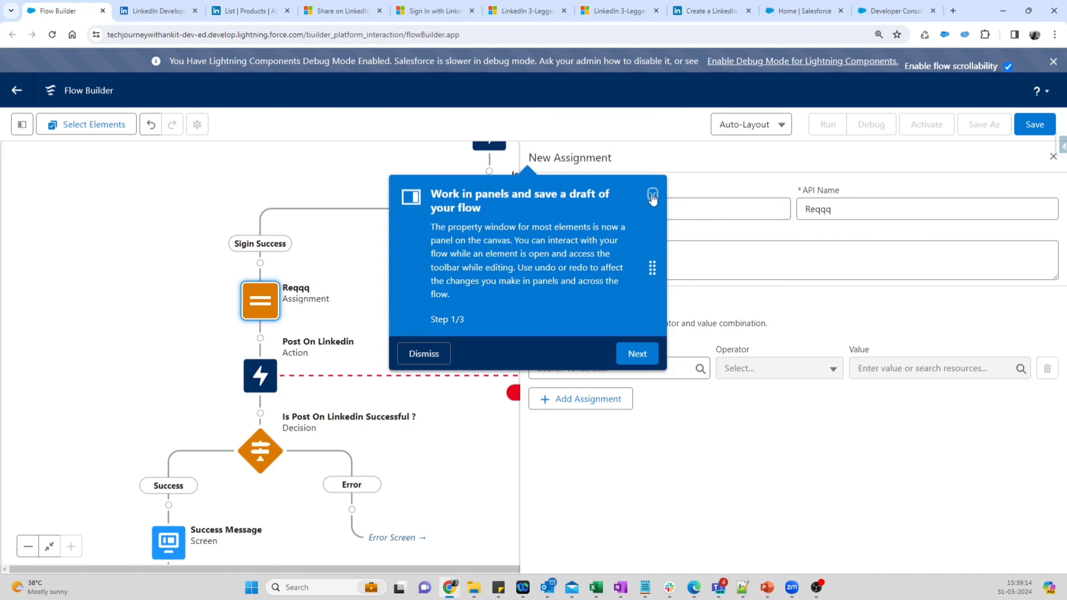
left_click(652, 195)
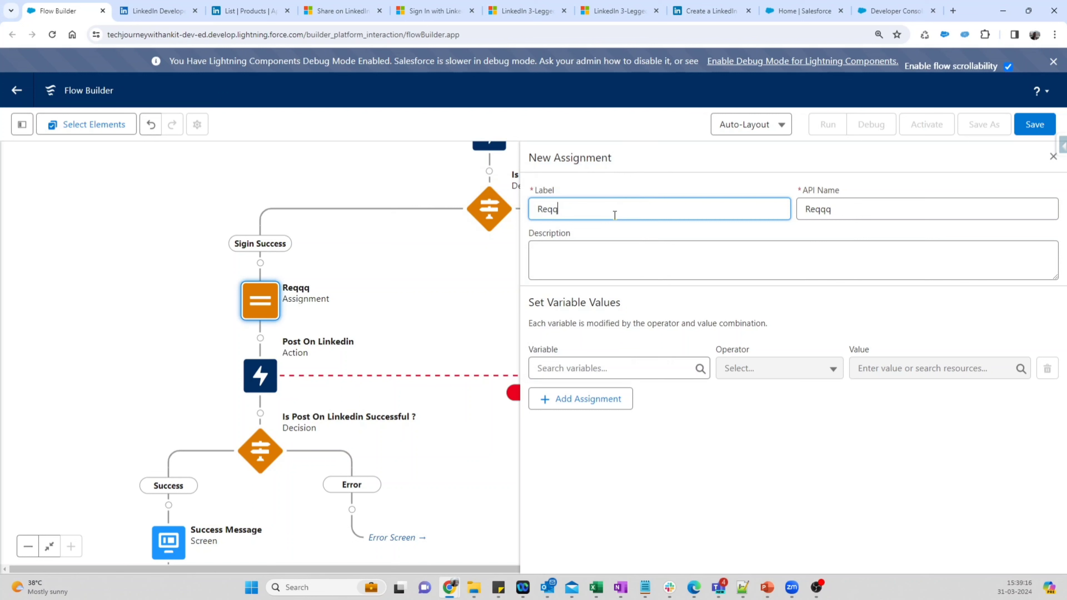
type("Message")
key("Tab")
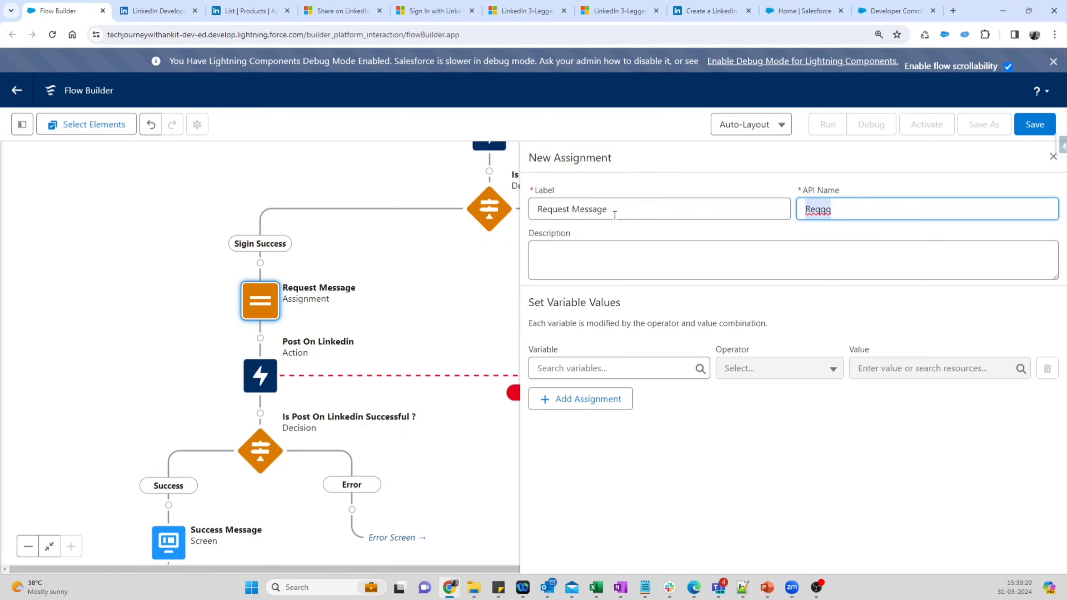
key("BackSpace")
left_click(614, 215)
key("Tab")
left_click_drag(618, 208, 492, 211)
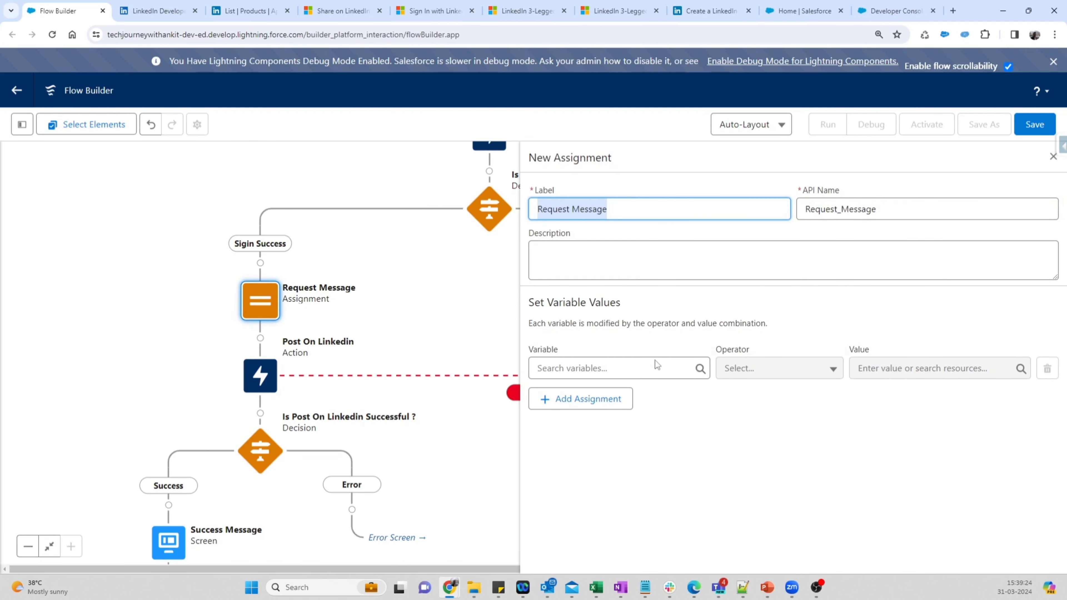
left_click(706, 452)
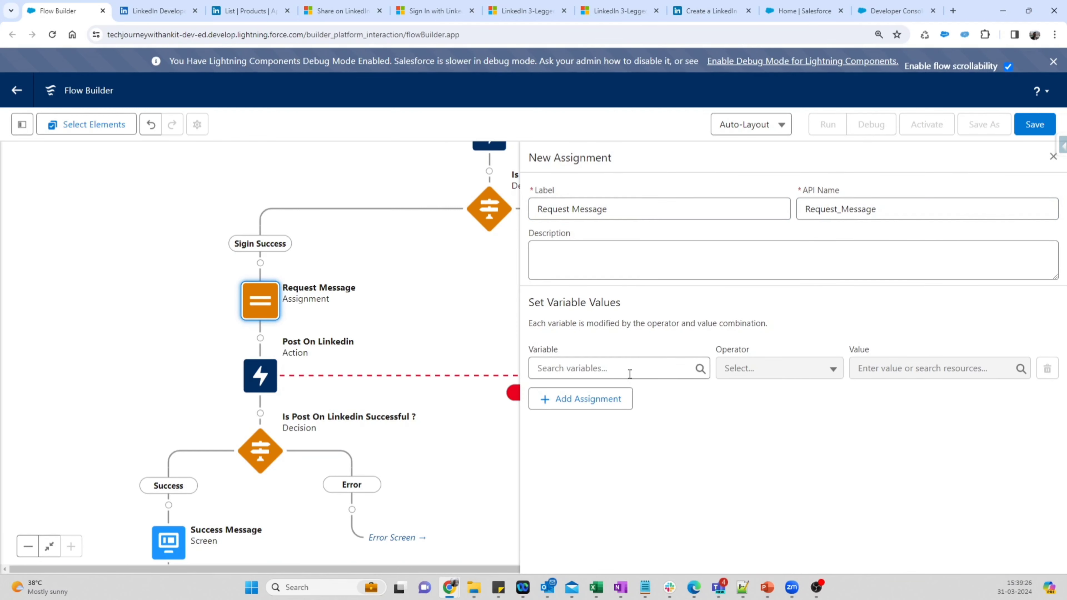
Step: Inspect the author value's urn:li:person: prefix and member number in the Share on LinkedIn sample body
left_click(352, 5)
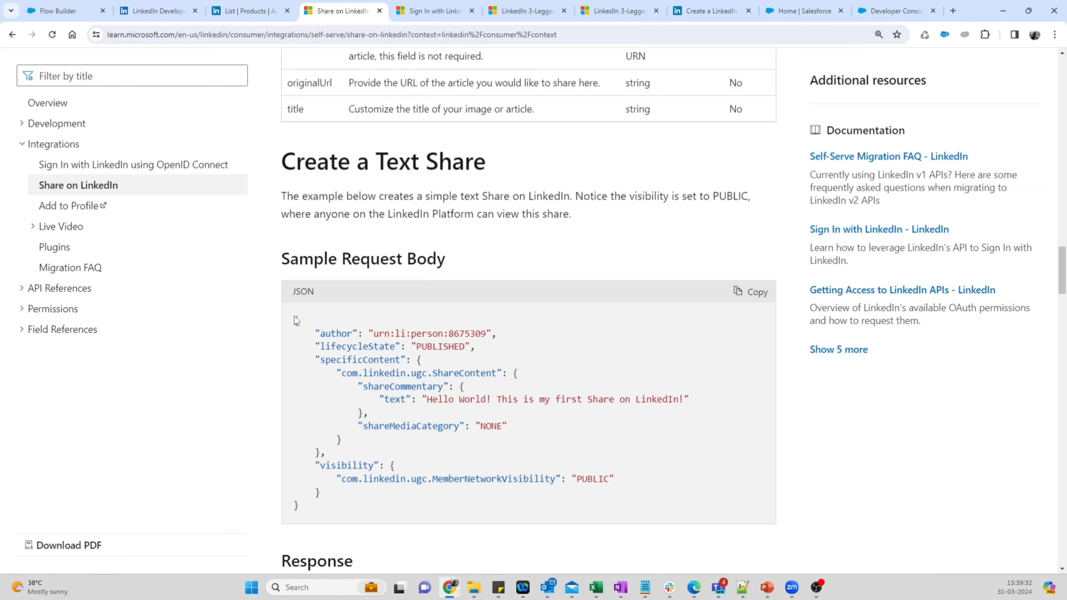
left_click_drag(296, 321, 340, 506)
left_click(340, 506)
left_click_drag(373, 335, 439, 335)
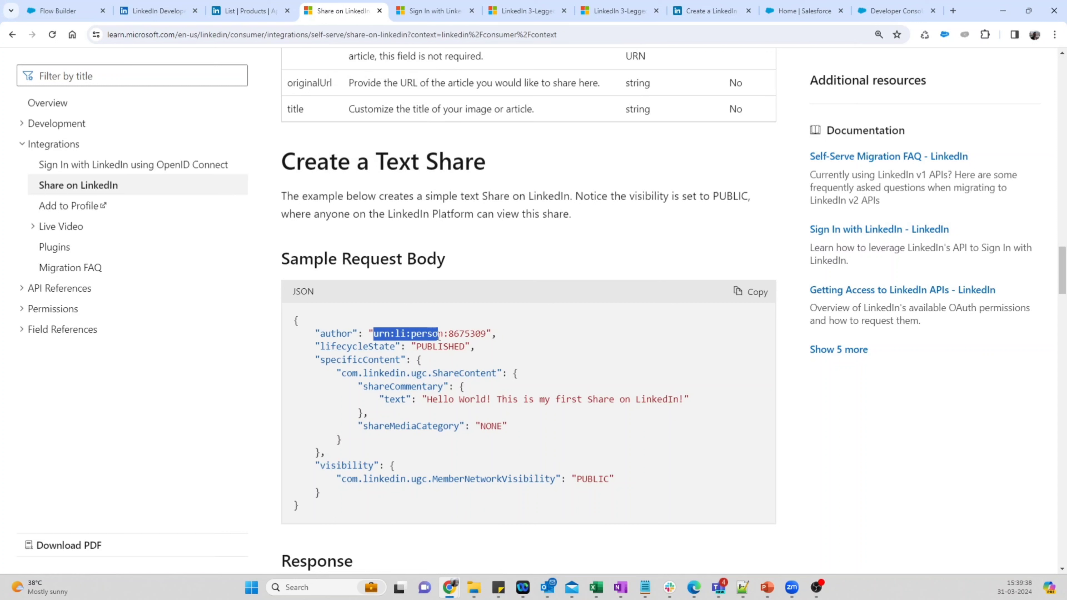
double_click(460, 334)
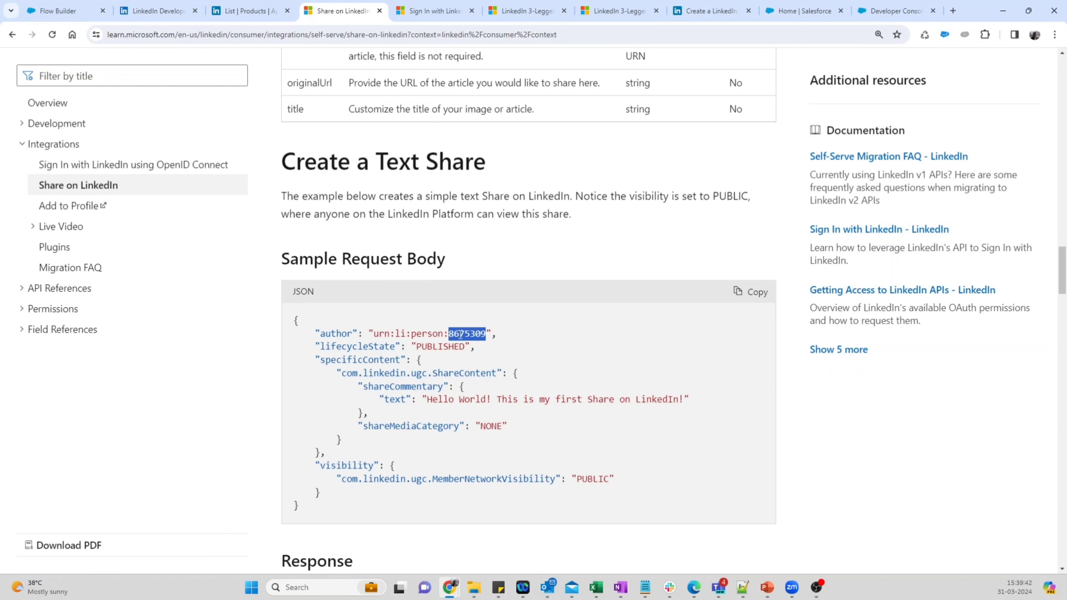
Step: Compare it with the sub identifier in the Sign In with LinkedIn sample response
left_click(441, 9)
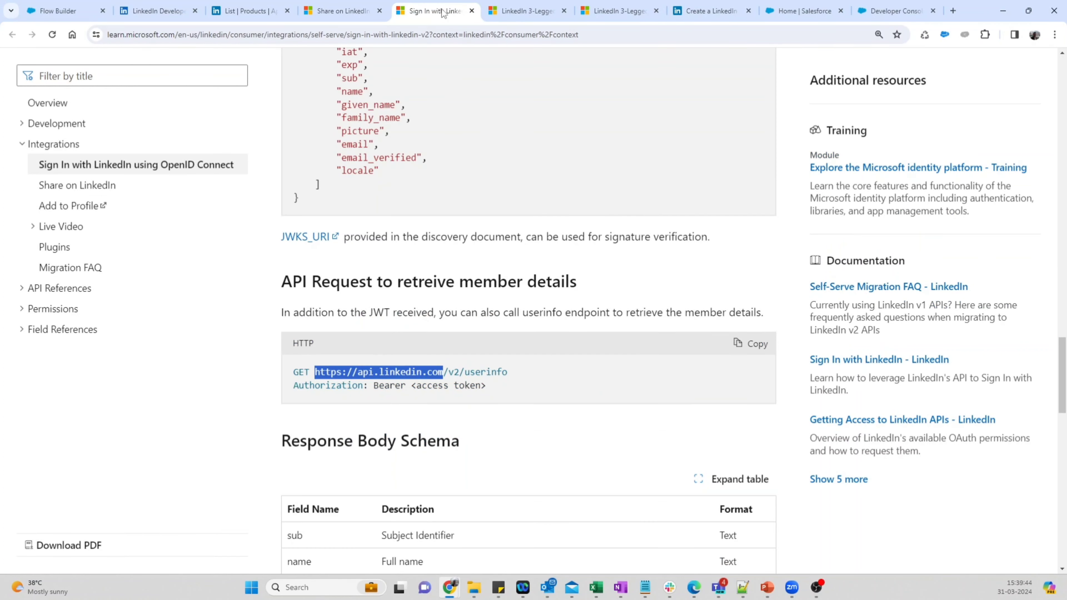
scroll(517, 392, "down", 8)
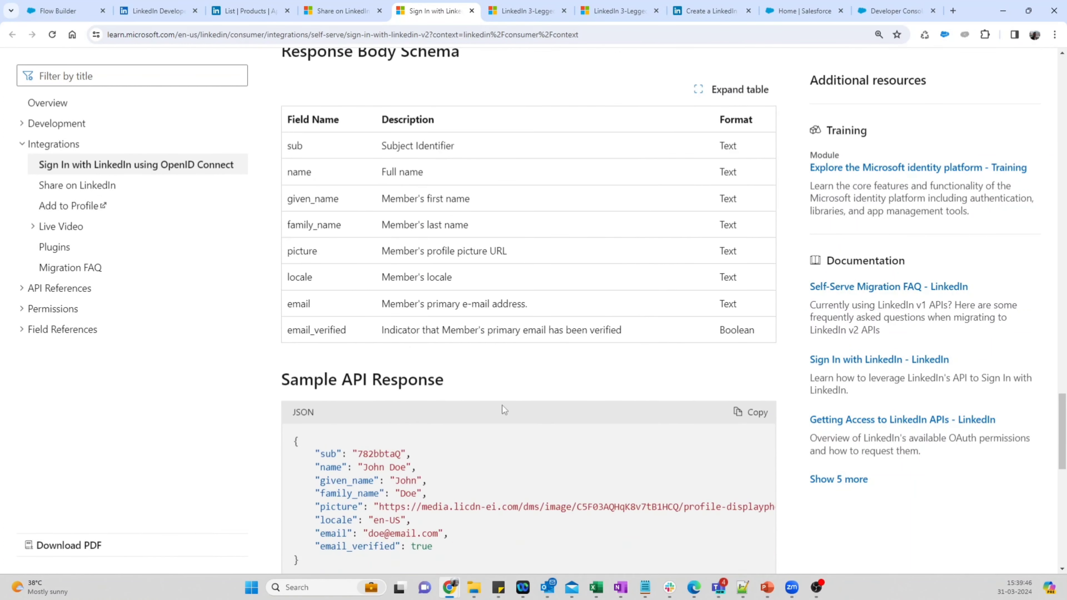
double_click(368, 454)
left_click(365, 4)
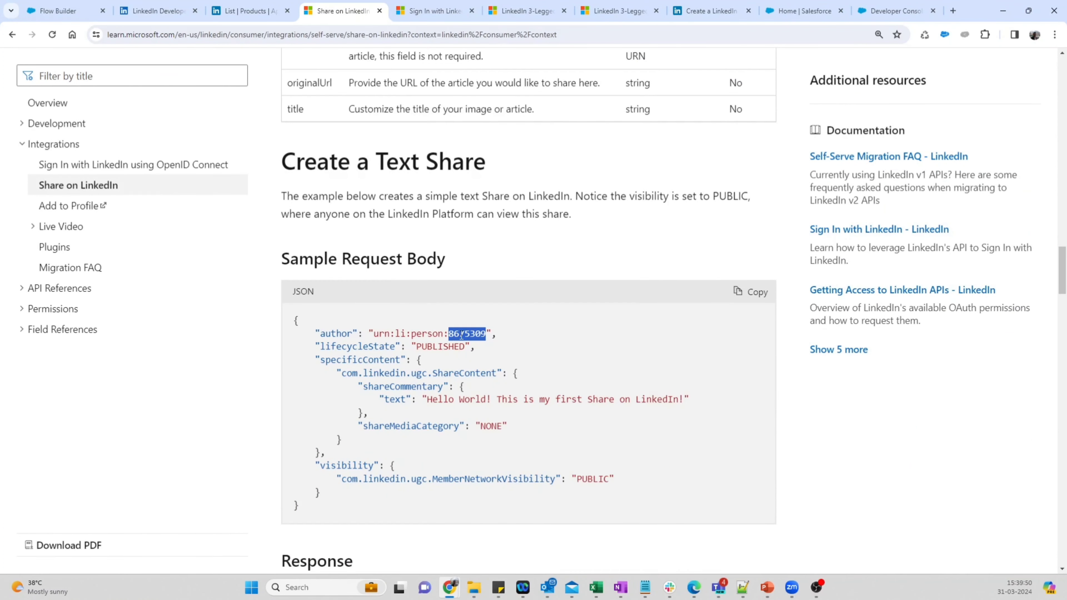
left_click(404, 333)
left_click_drag(374, 332, 451, 330)
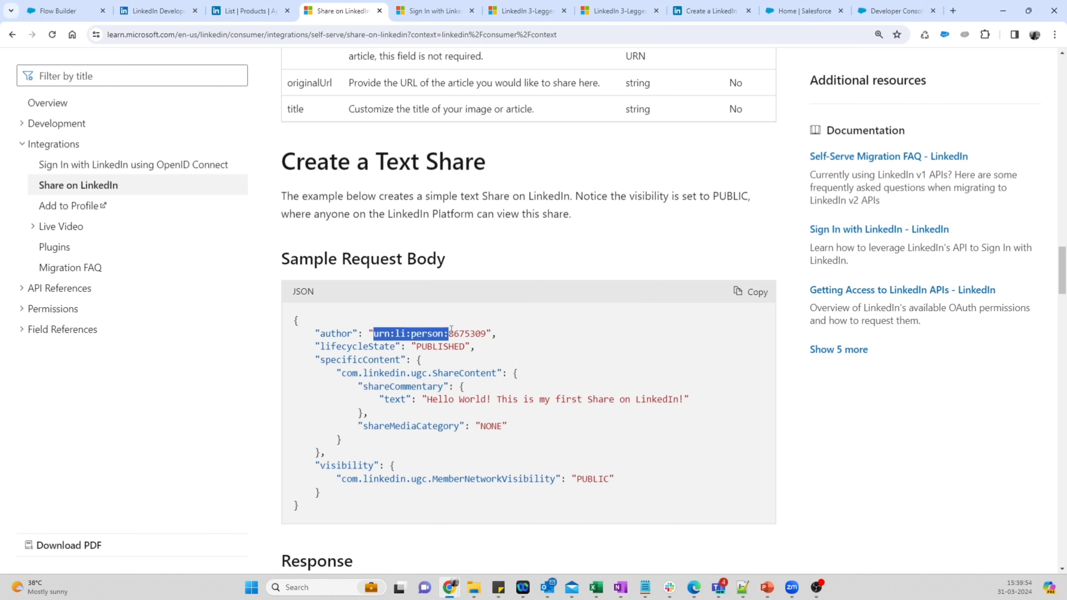
double_click(462, 334)
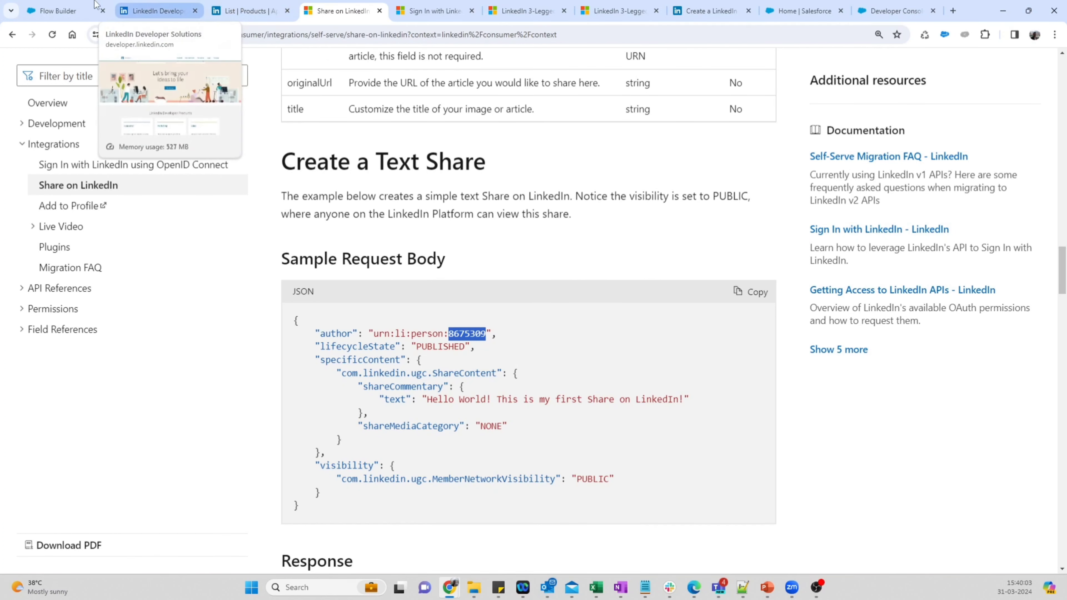
left_click(58, 10)
Step: Set the assignment's variable to LinkedinRequestBody > author
left_click(597, 369)
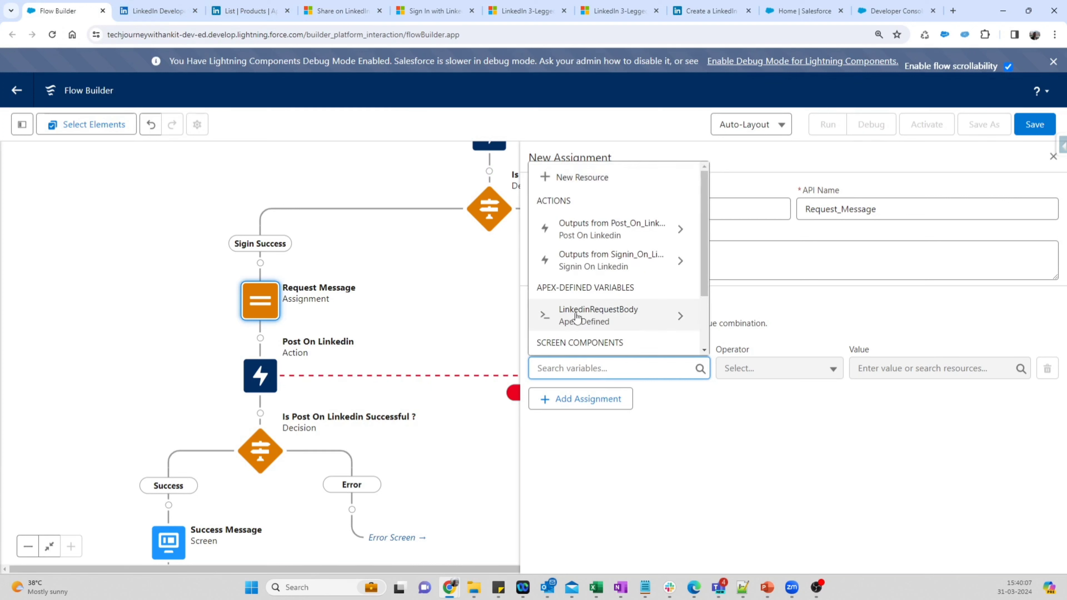
left_click(632, 319)
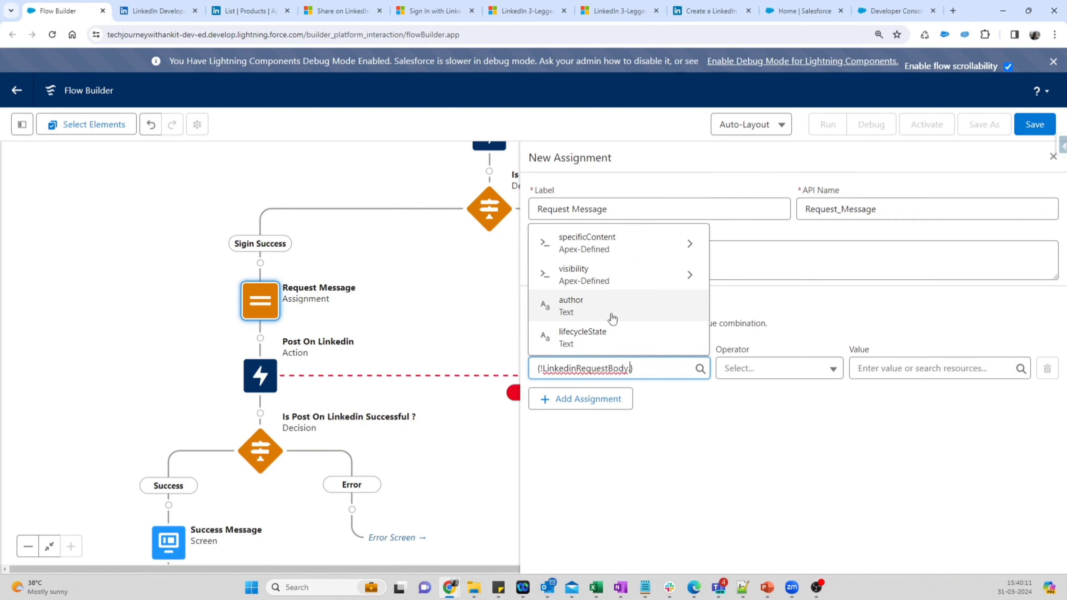
left_click(590, 310)
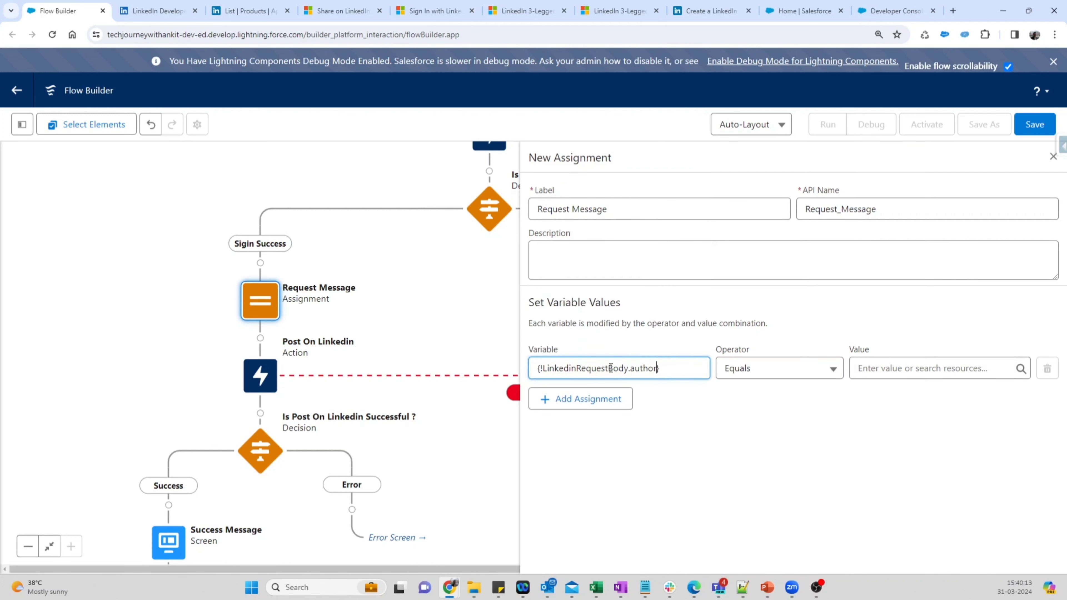
Step: Create a new resource of type Formula for the author value
left_click(888, 370)
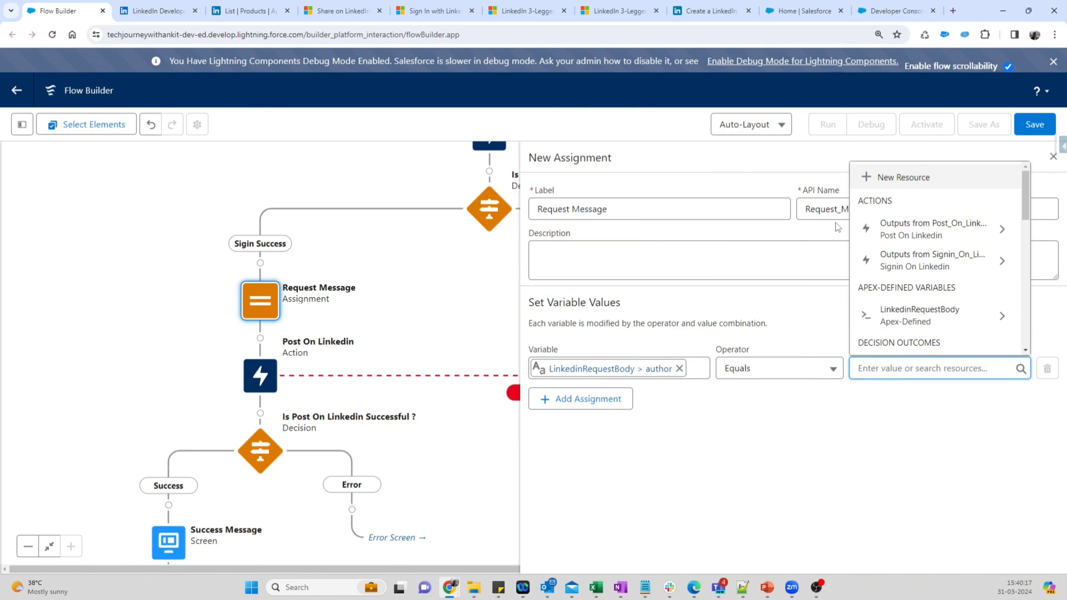
left_click(882, 176)
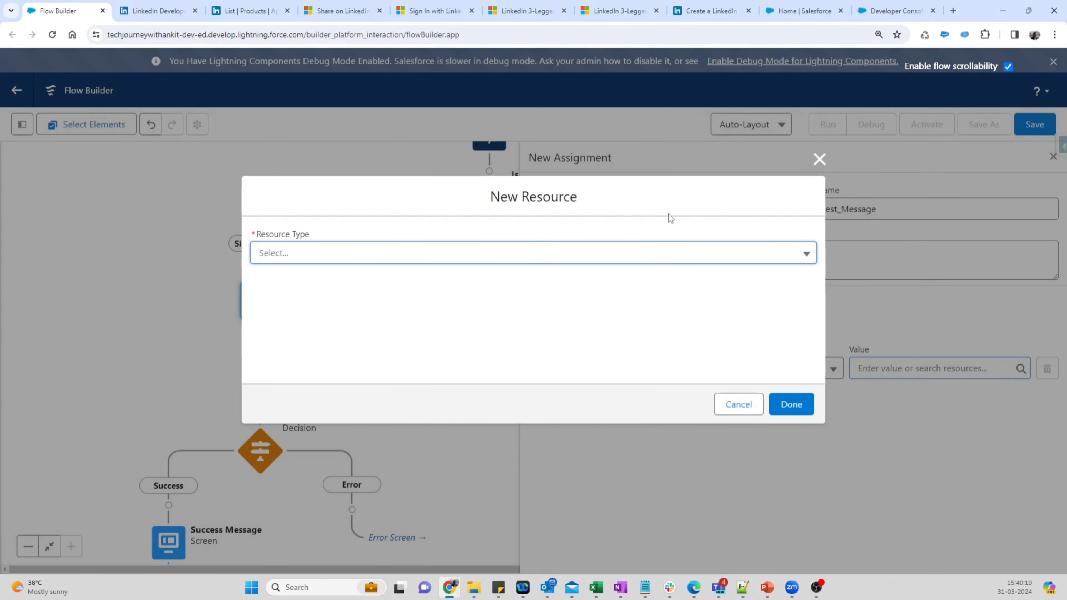
left_click(456, 257)
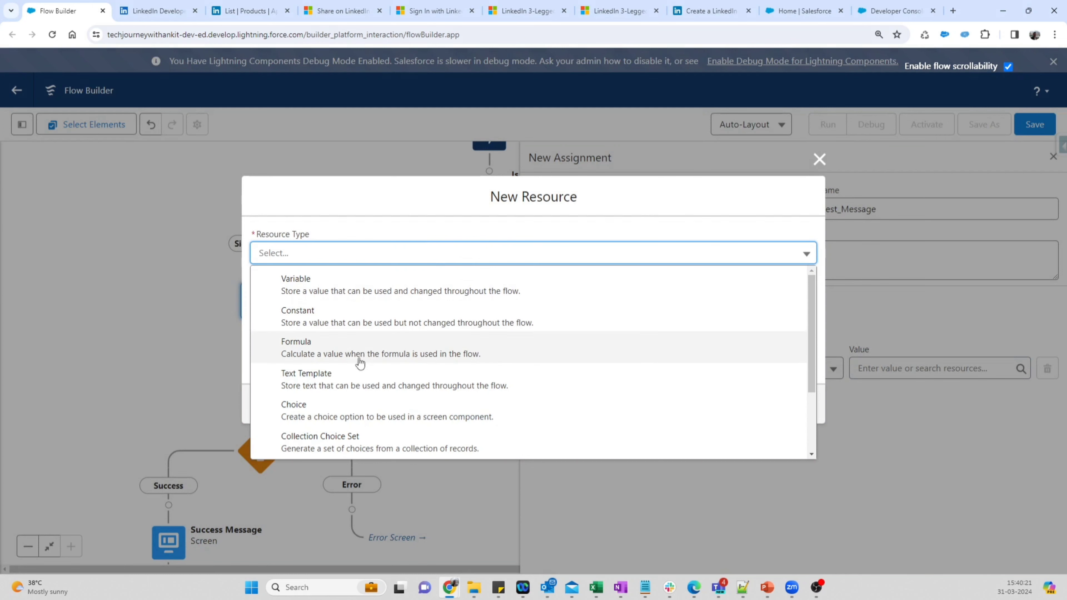
left_click(328, 352)
Step: Name the formula resource LoginId and set its data type to Text
left_click(289, 215)
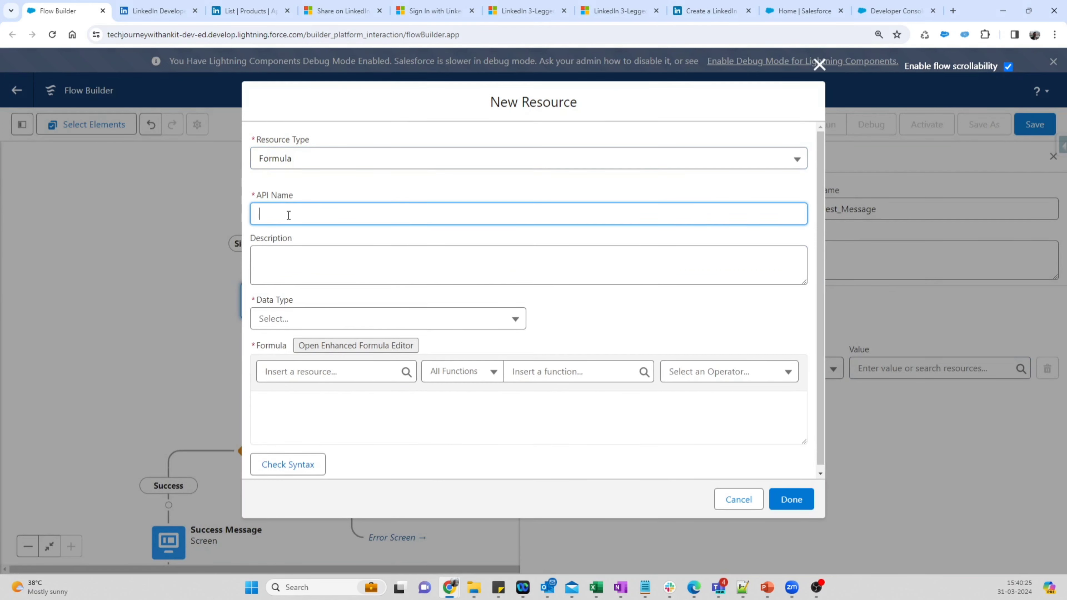
type("Login")
key("Tab")
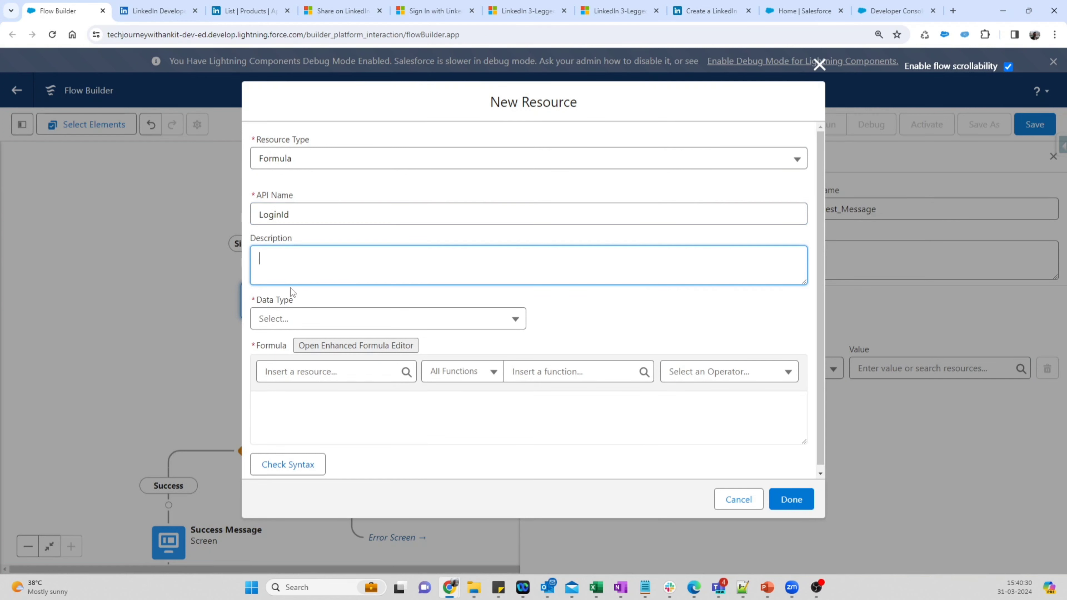
left_click(299, 323)
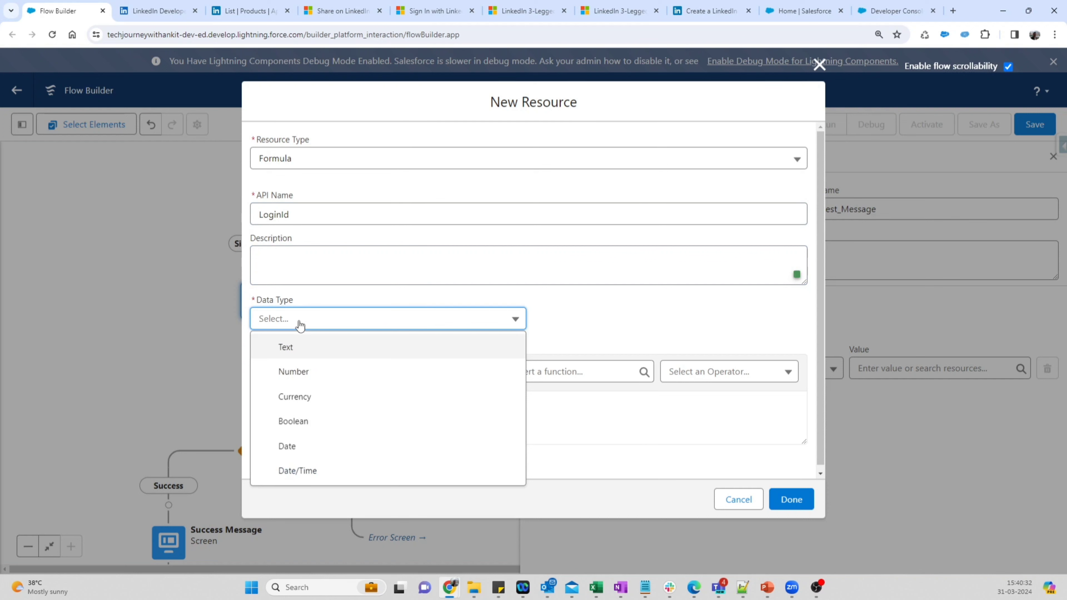
left_click(284, 349)
Step: Paste the docs' author URN into the formula, keeping only the "urn:li:person:" prefix
left_click(277, 398)
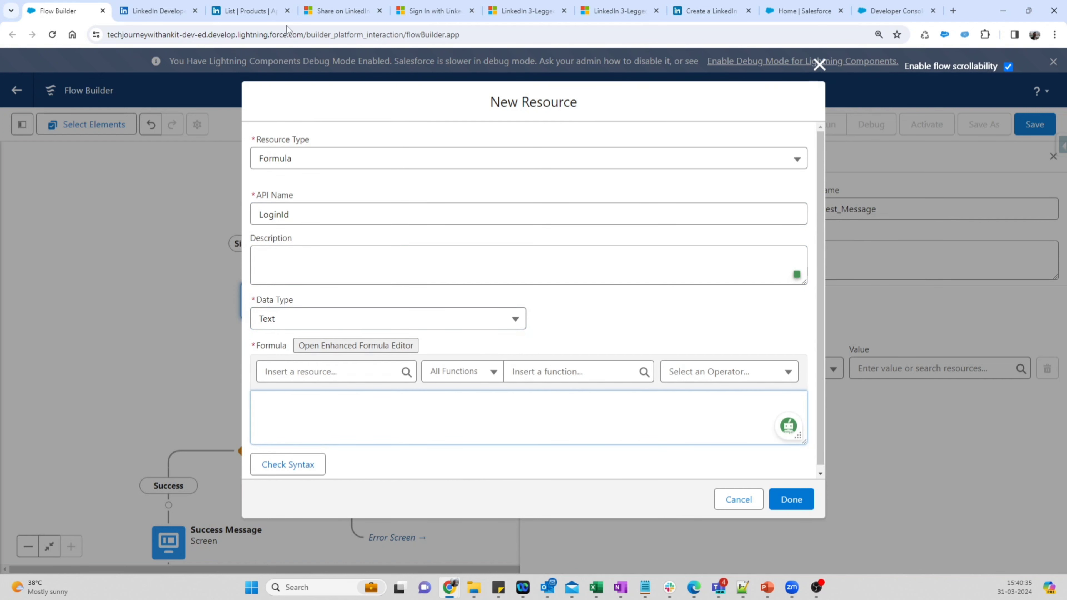
left_click(330, 6)
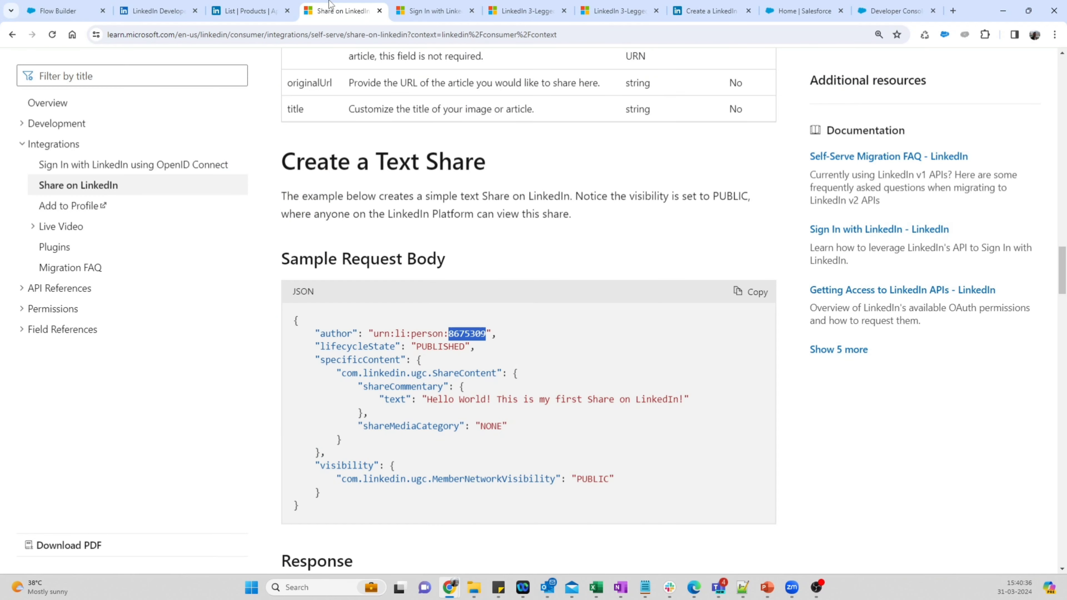
left_click(375, 334)
left_click_drag(369, 333, 491, 335)
key("ctrl+c")
left_click(433, 11)
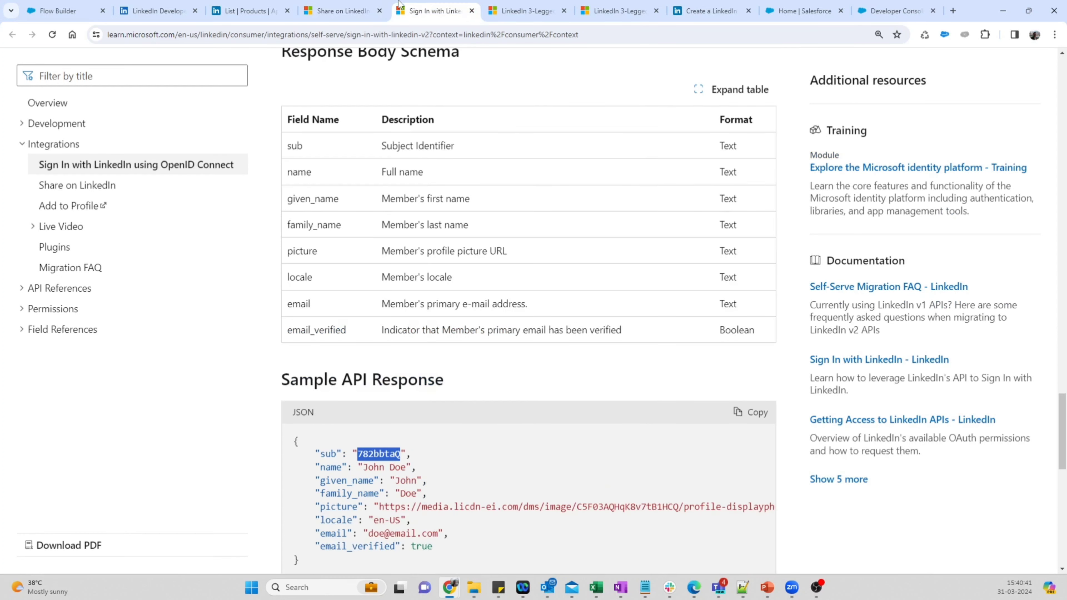
left_click(67, 10)
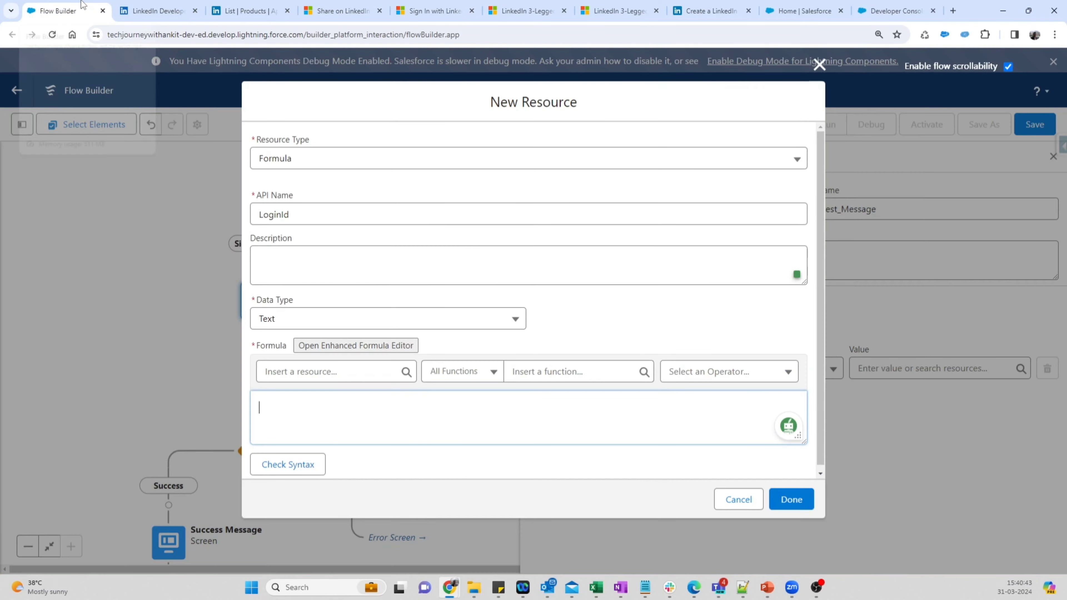
key("ctrl+v")
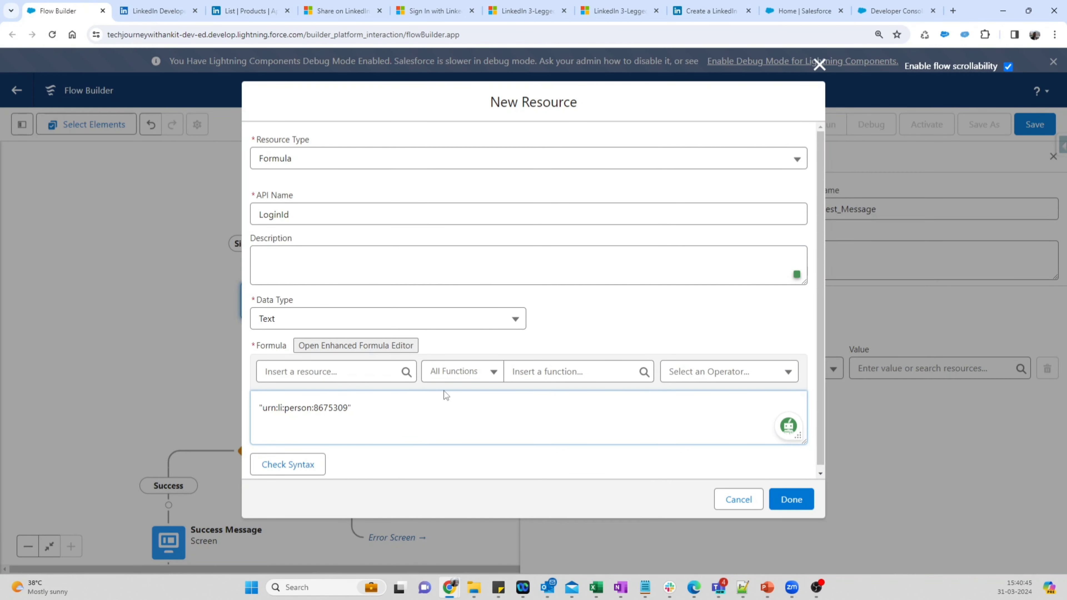
key("Left")
key("ctrl+shift+Left")
key("BackSpace")
key("Right")
left_click(345, 378)
Step: Append the & concatenation operator after the "urn:li:person:" prefix in the formula
left_click(411, 419)
left_click(774, 374)
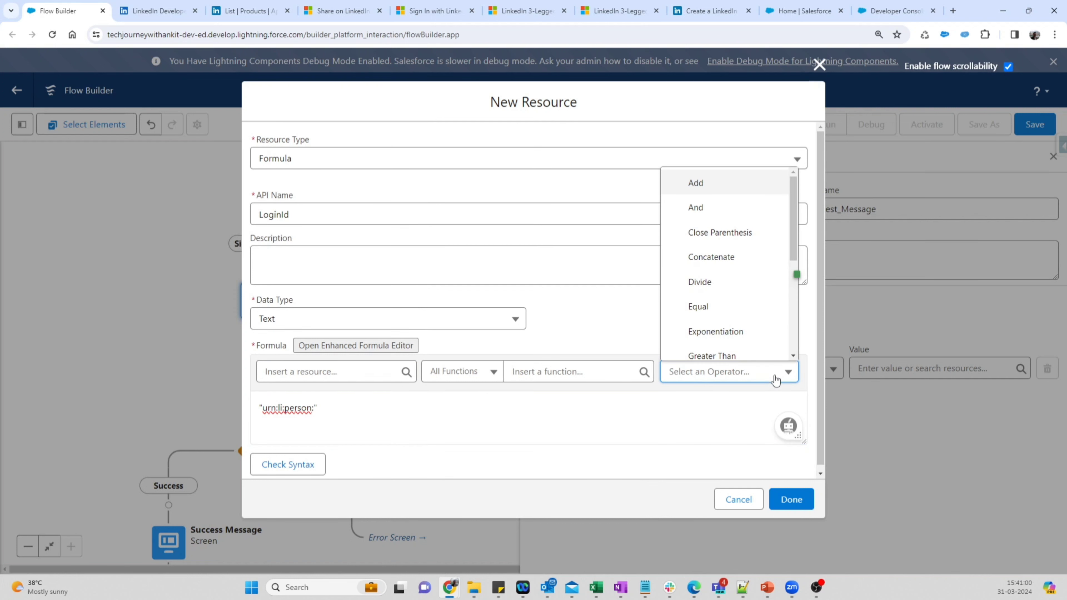
left_click(748, 256)
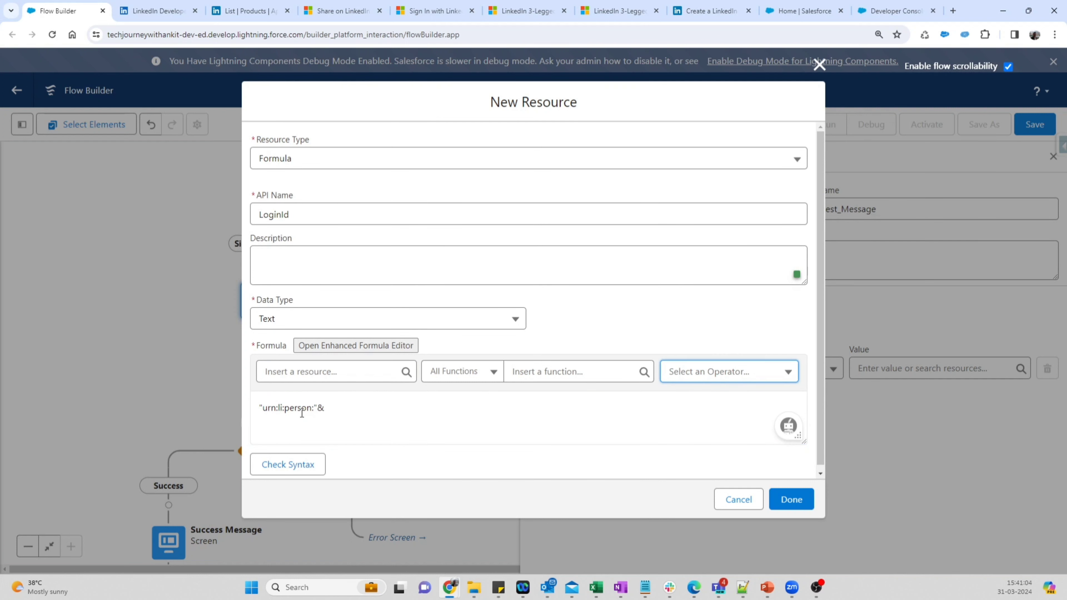
left_click(324, 409)
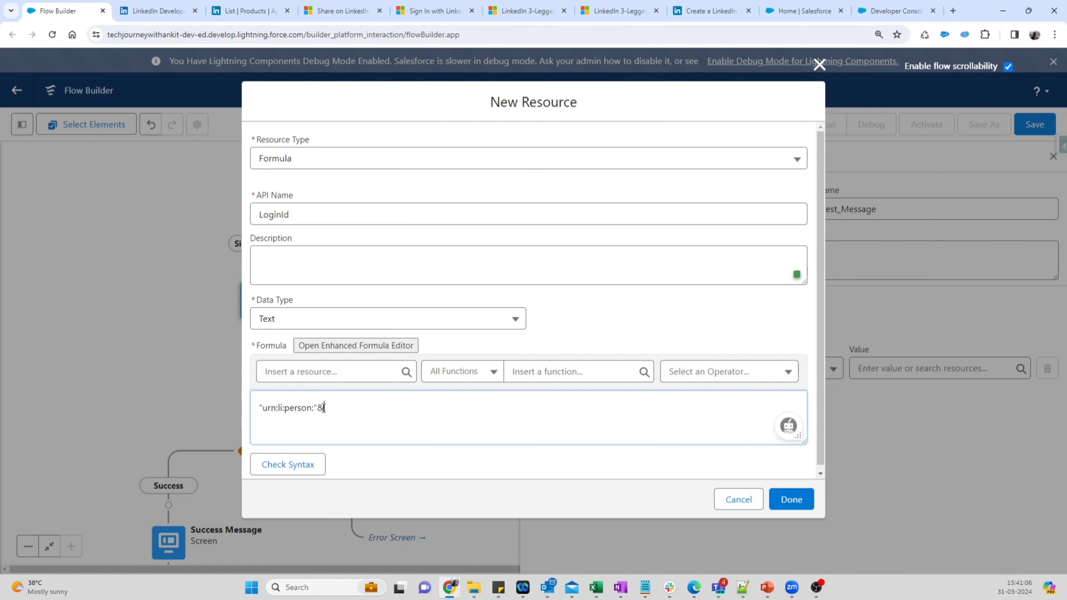
left_click_drag(324, 407, 318, 408)
Step: Insert Signin_On_Linkedin > 2XX > sub and use the finished LoginId formula as author
left_click(333, 375)
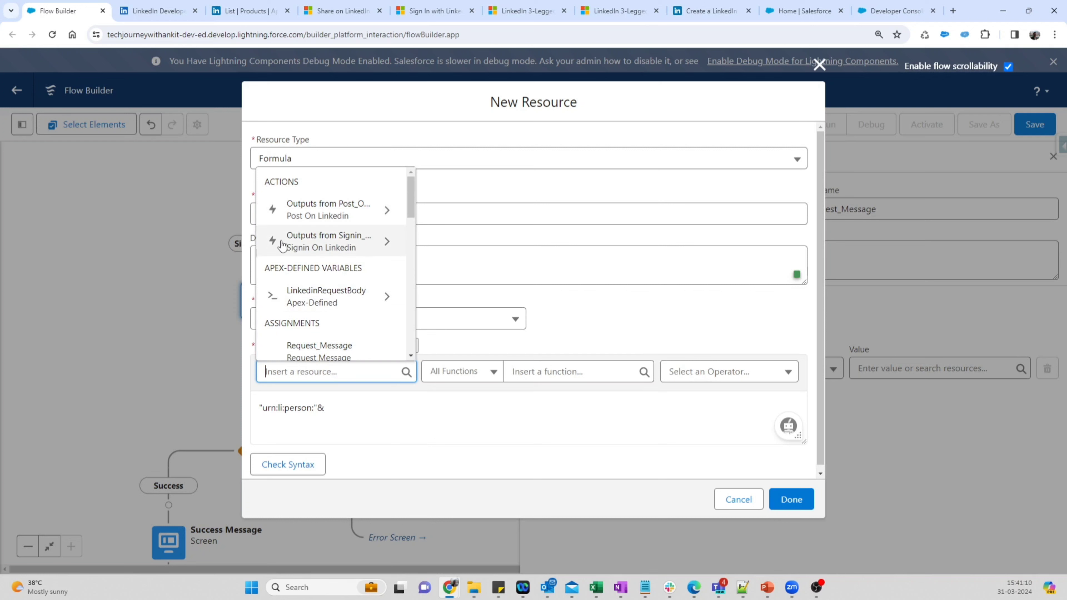
left_click(340, 246)
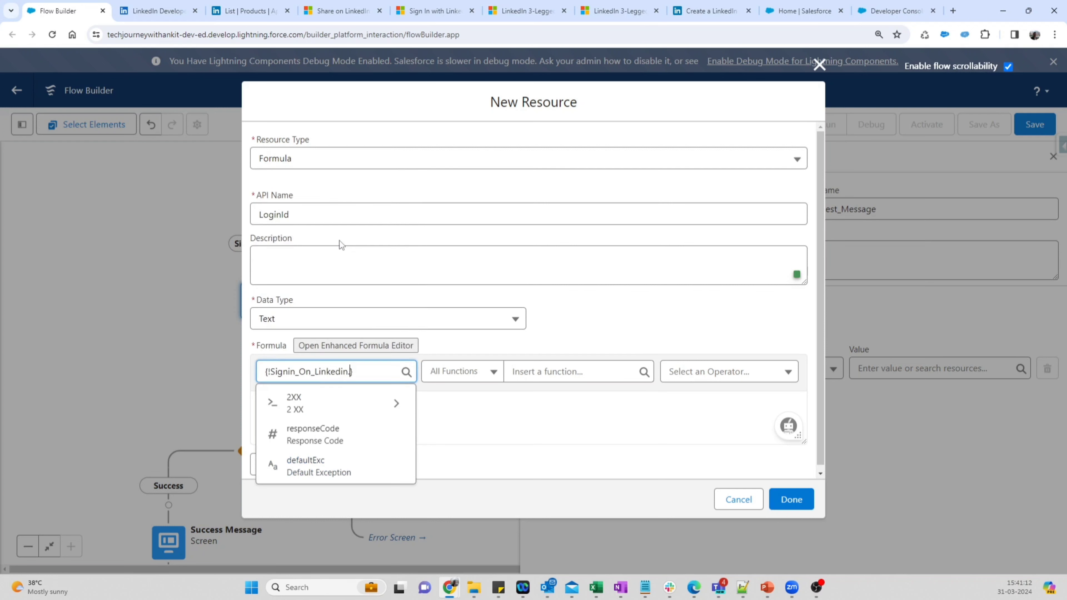
left_click(385, 405)
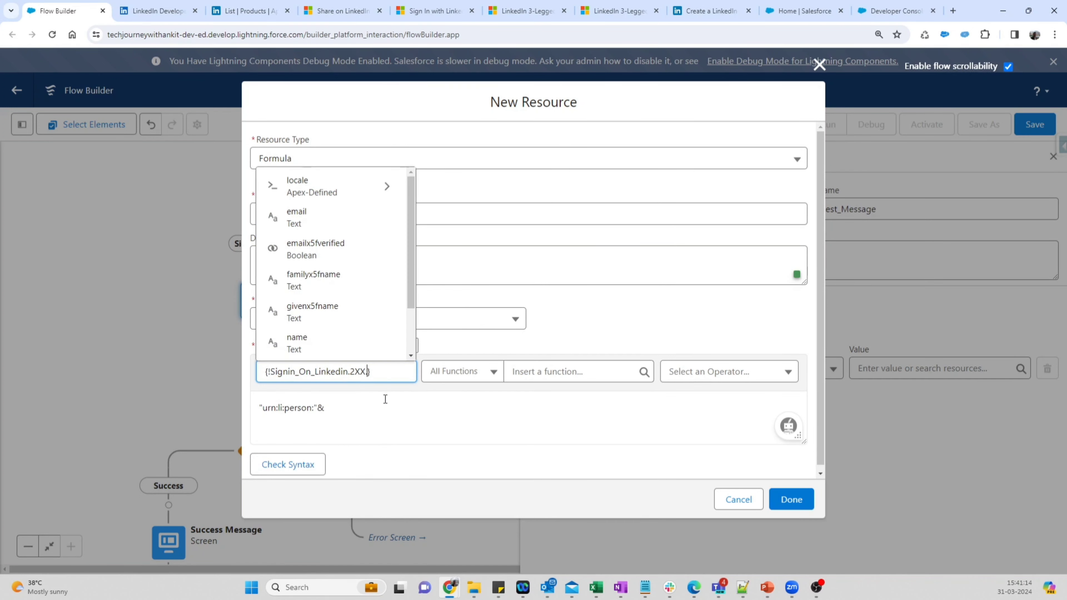
scroll(331, 254, "down", 1)
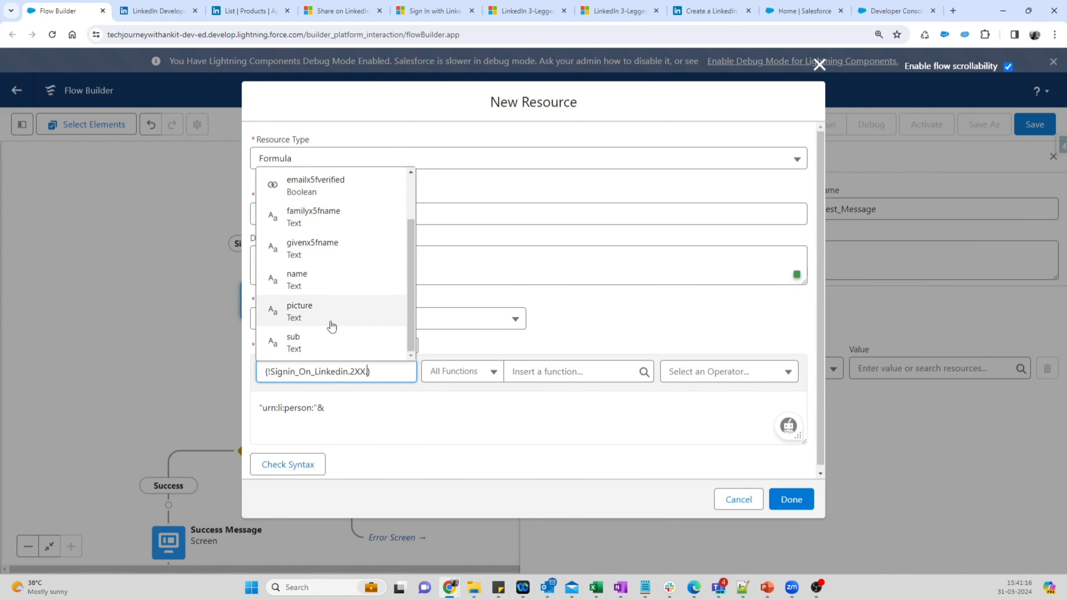
left_click(321, 349)
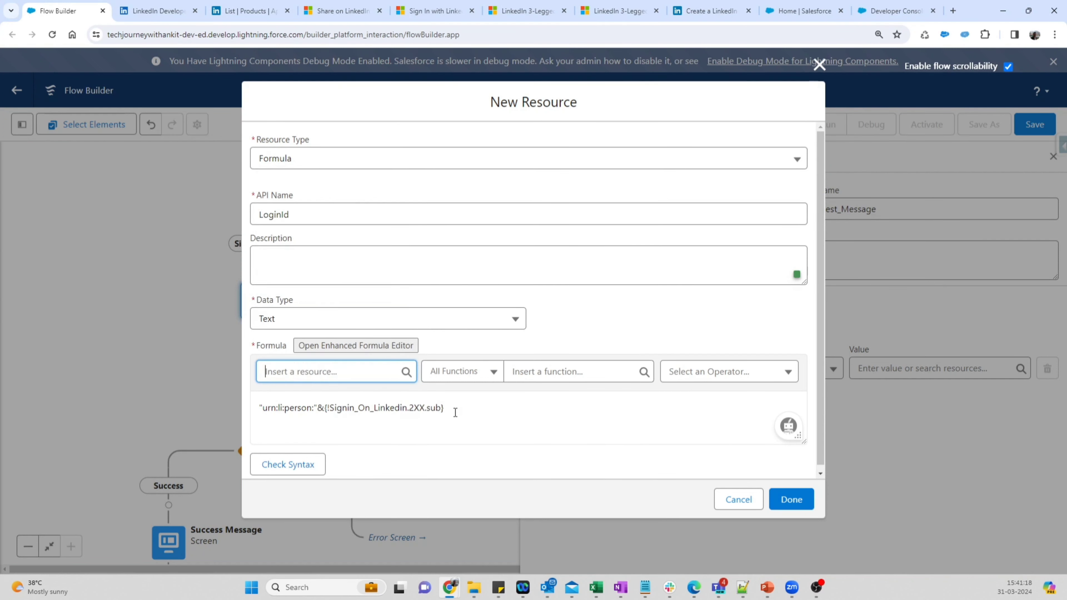
left_click_drag(448, 409, 260, 406)
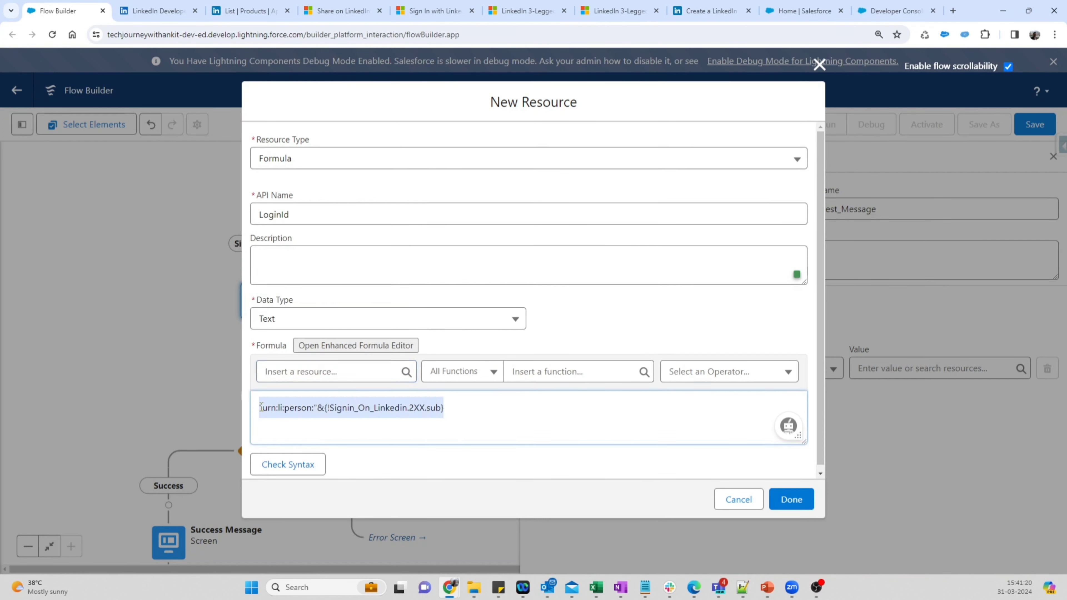
left_click(461, 422)
left_click(804, 499)
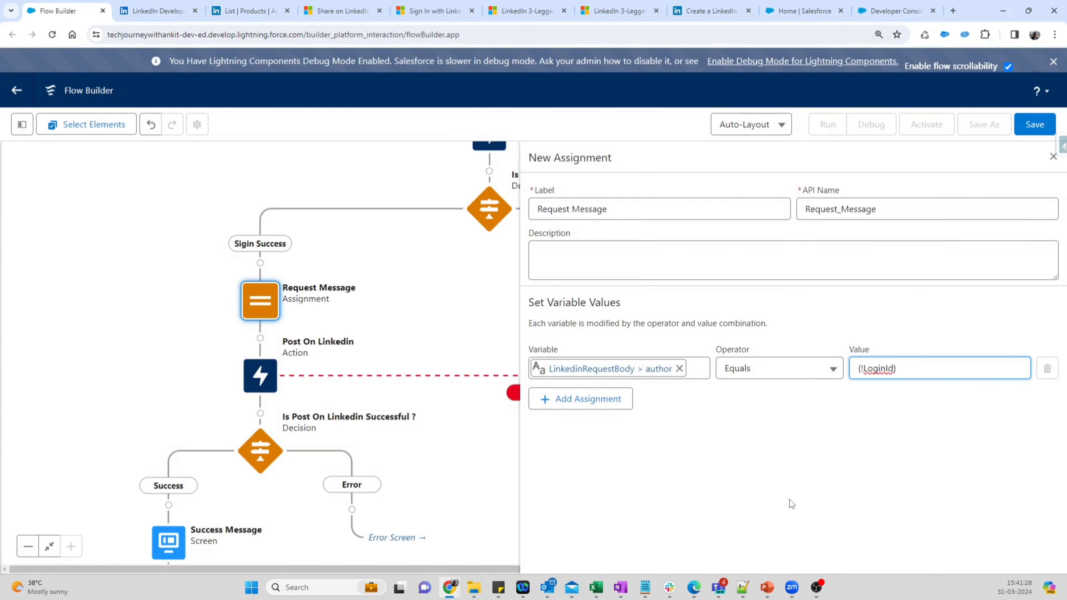
left_click(791, 465)
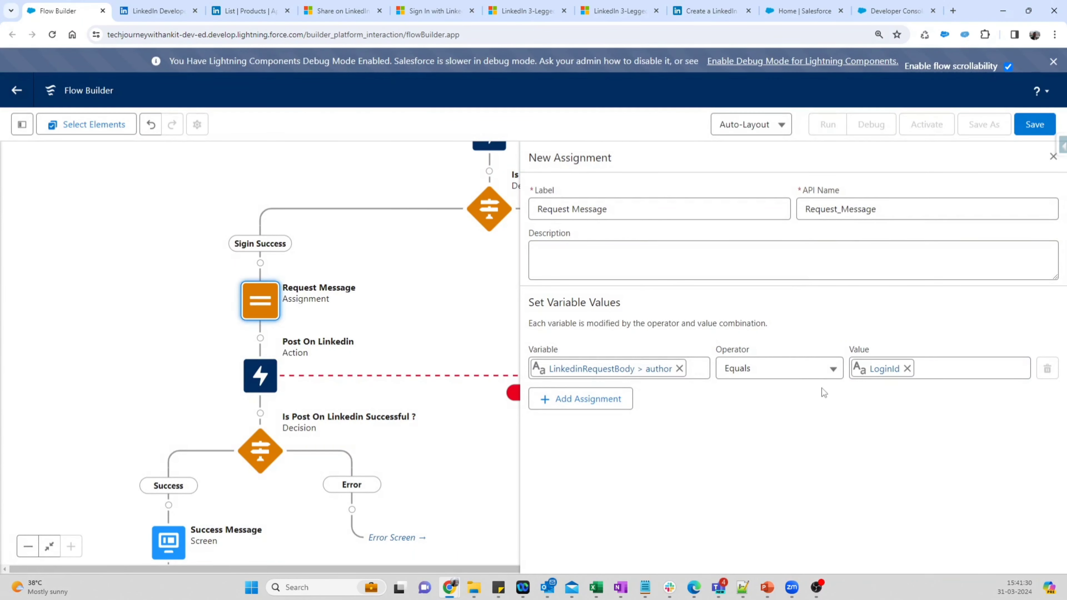
Step: Check the lifecycleState: PUBLISHED sample in the docs and add a new assignment row
left_click(321, 5)
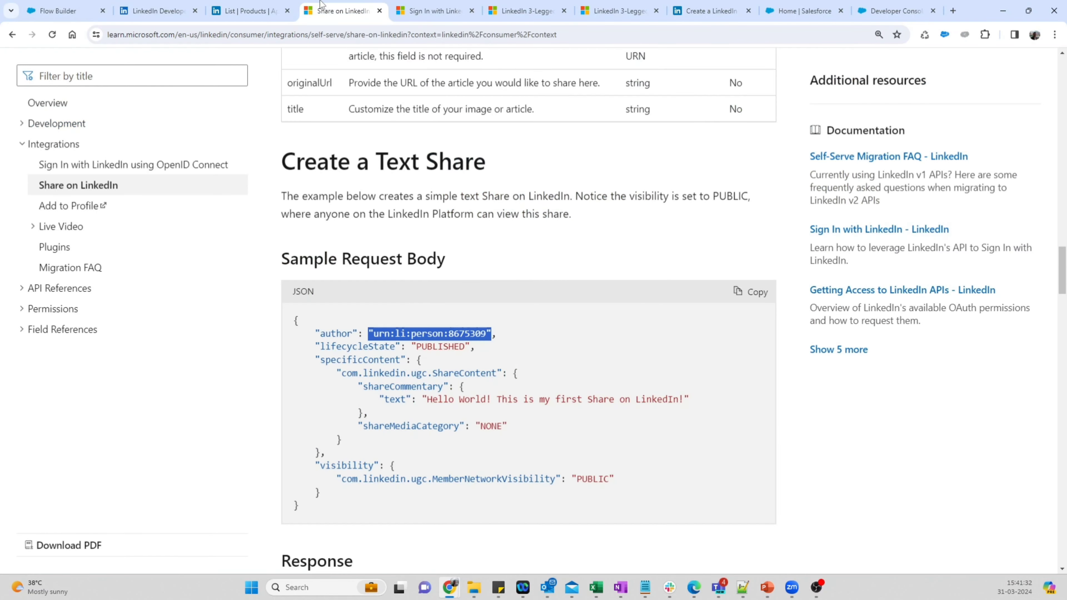
double_click(345, 347)
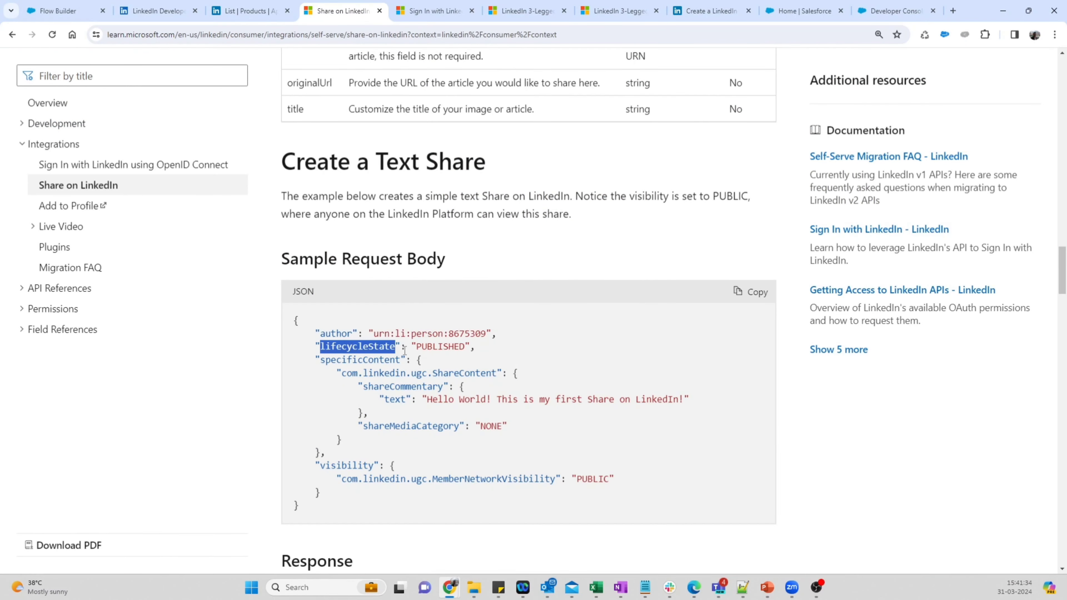
double_click(433, 347)
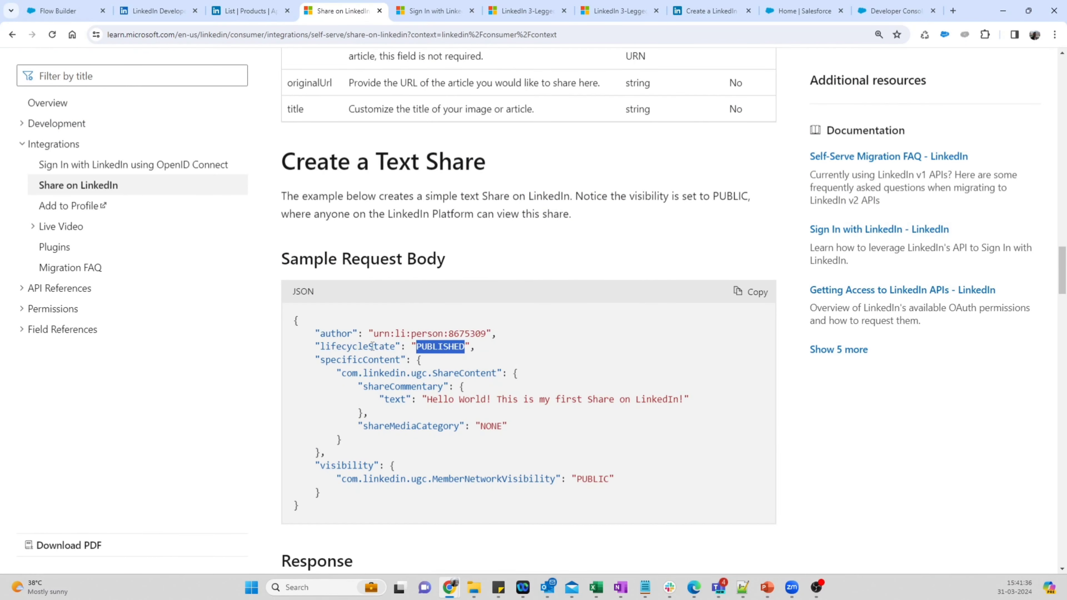
left_click(59, 11)
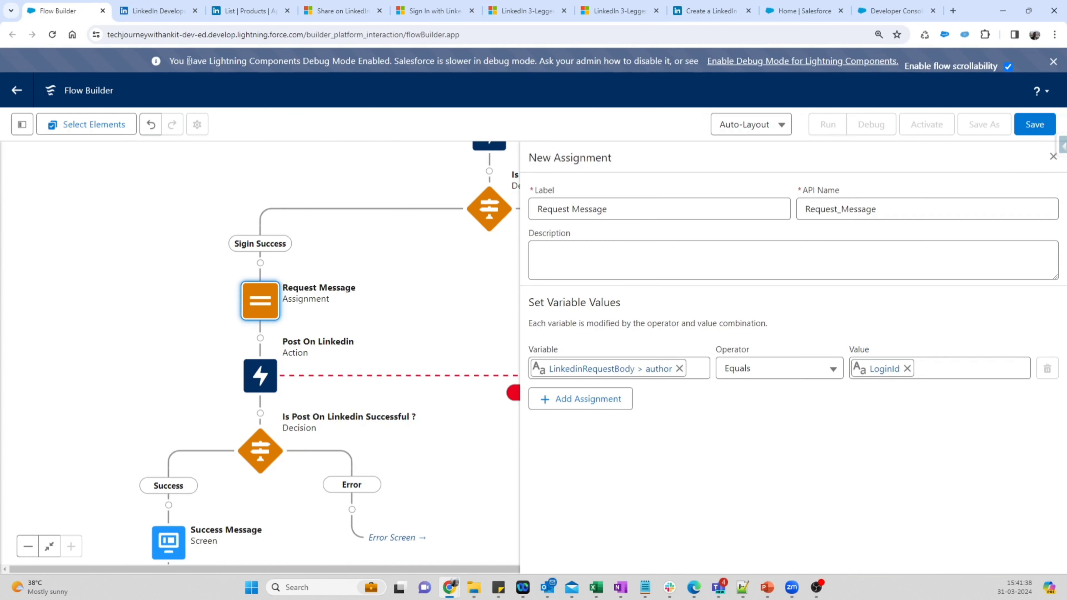
left_click(566, 414)
Step: Set LinkedinRequestBody > lifecycleState to PUBLISHED and add a third assignment row
left_click(575, 411)
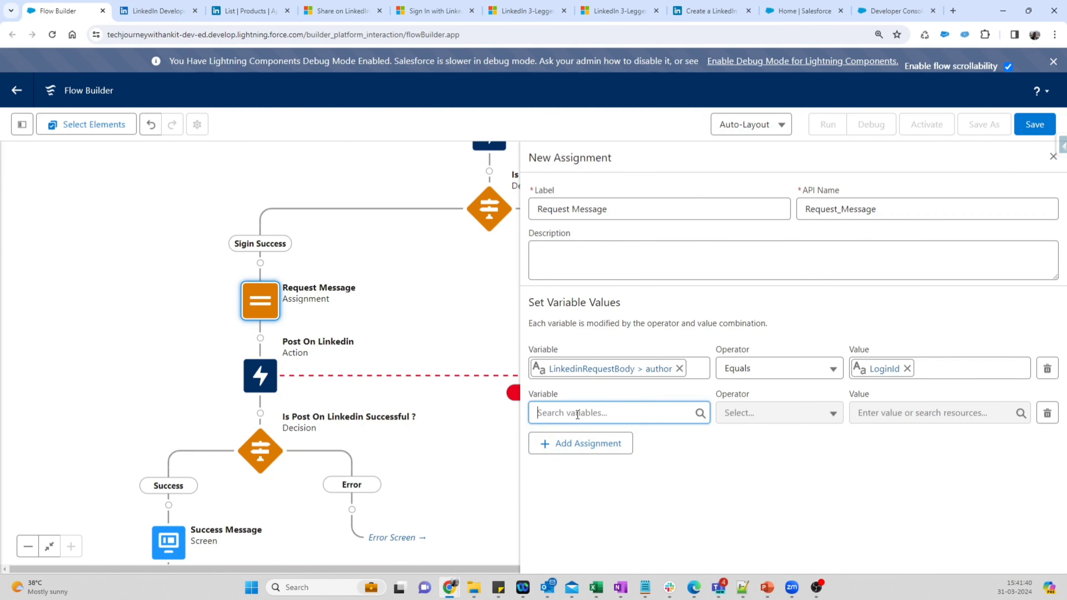
left_click(628, 357)
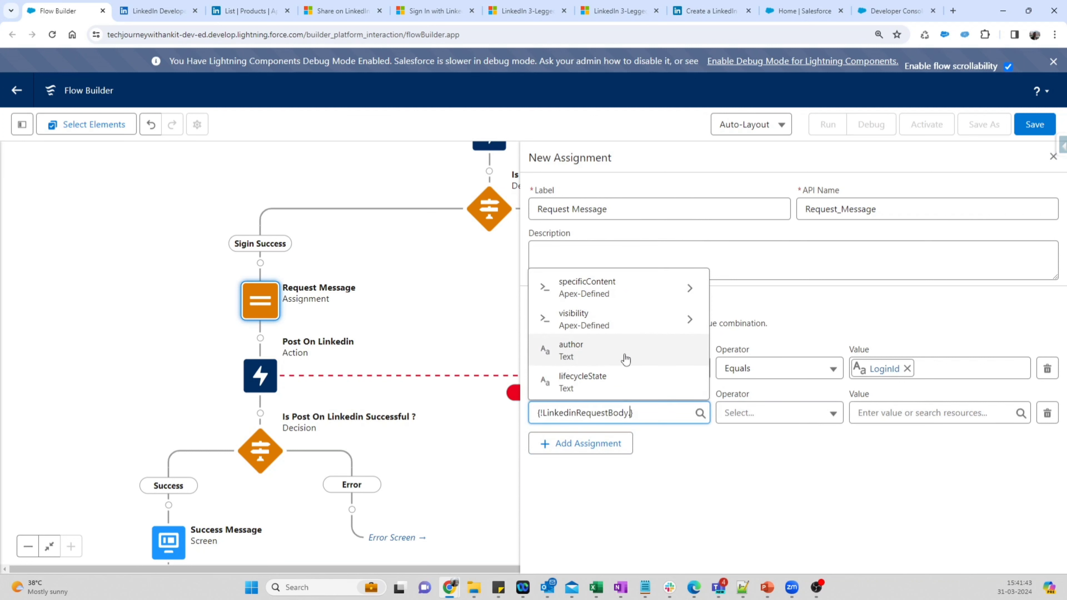
left_click(613, 383)
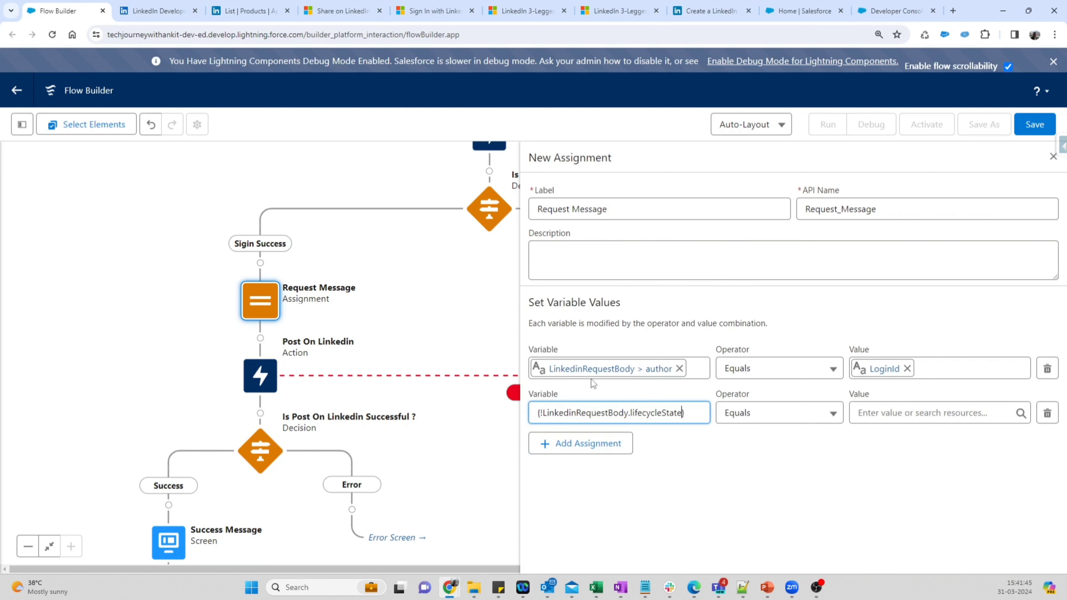
left_click(868, 413)
type("PUBLISHED")
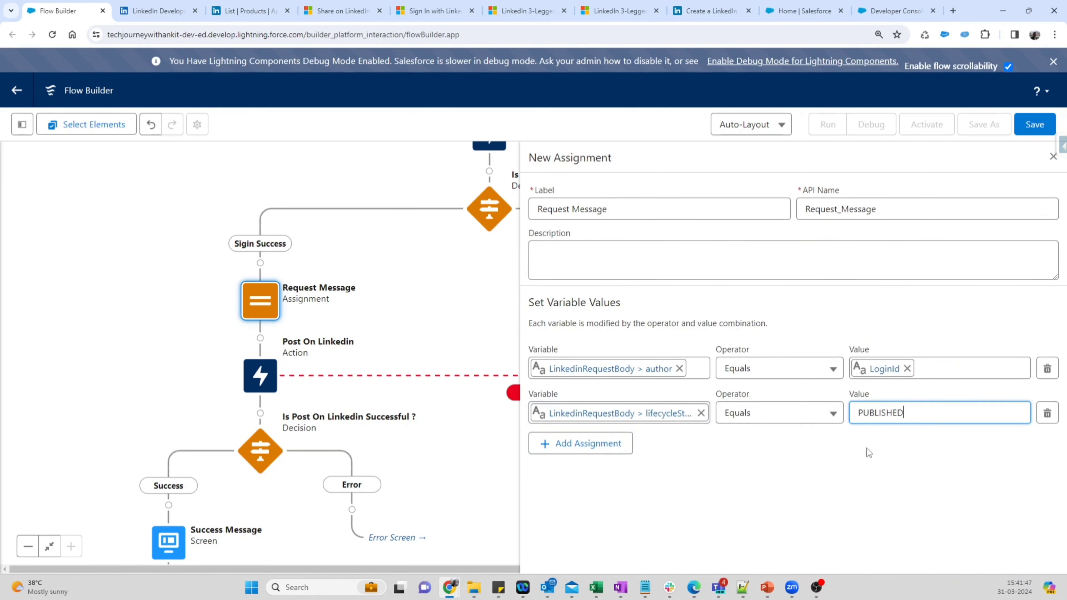
left_click(869, 453)
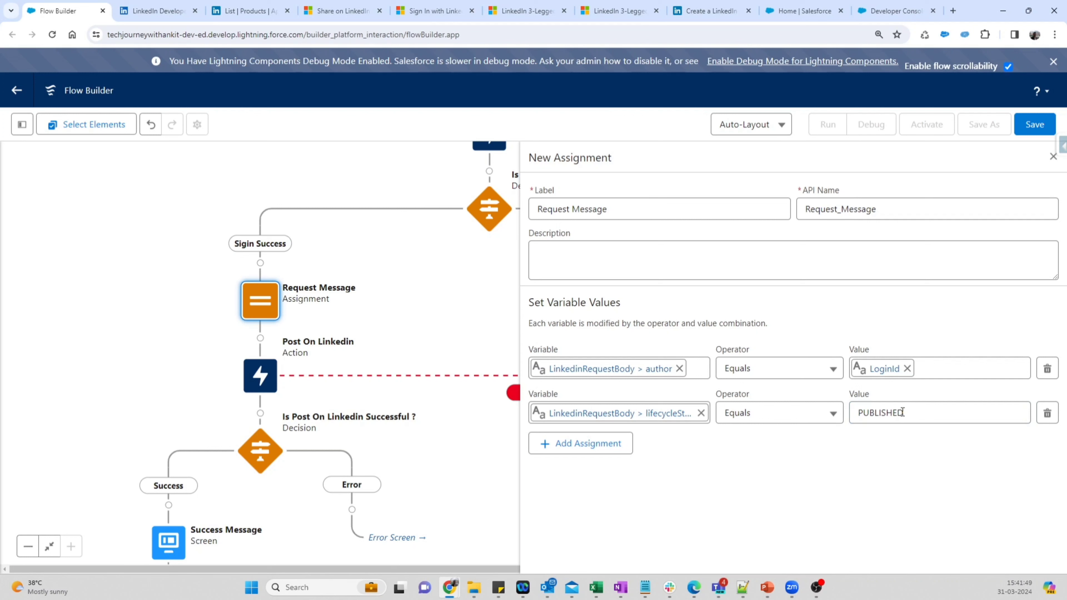
left_click_drag(903, 412, 859, 413)
left_click(858, 414)
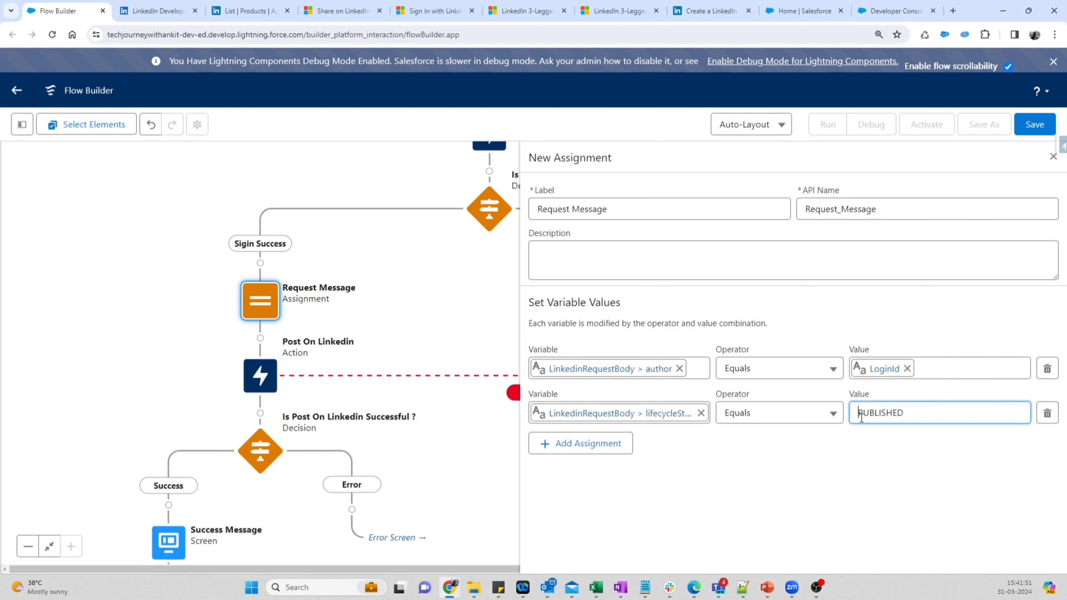
left_click(548, 454)
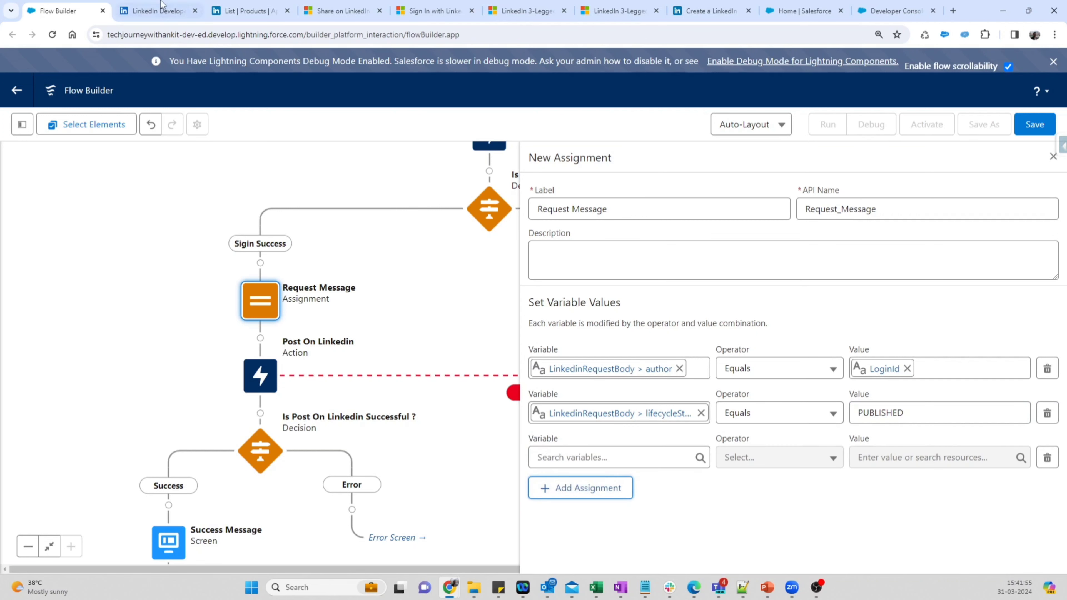
Step: Check the sample's text field in the docs and open the third row's variable list
left_click(324, 8)
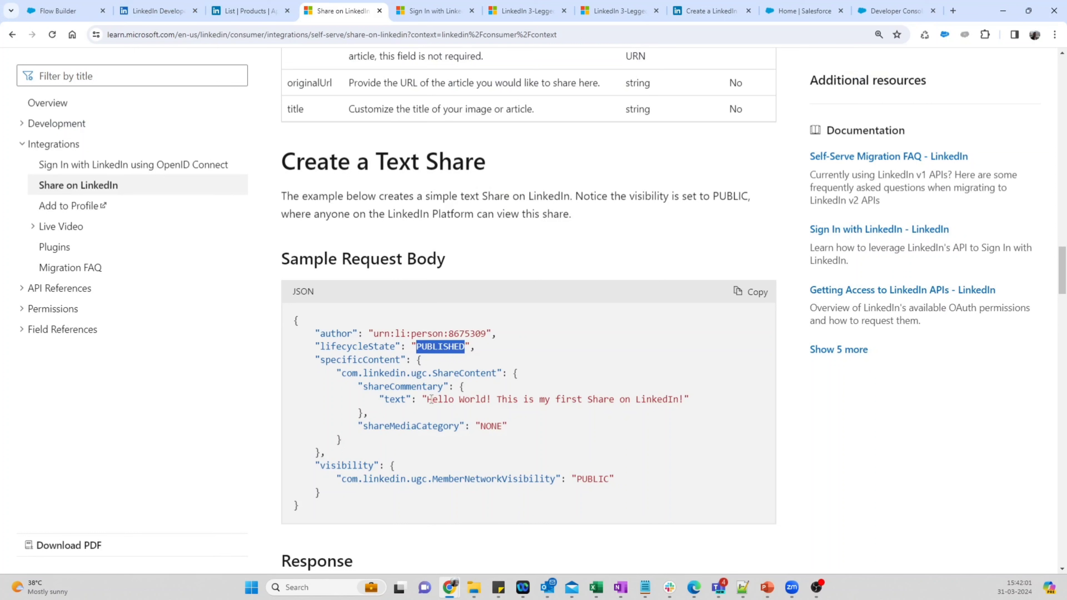
double_click(395, 400)
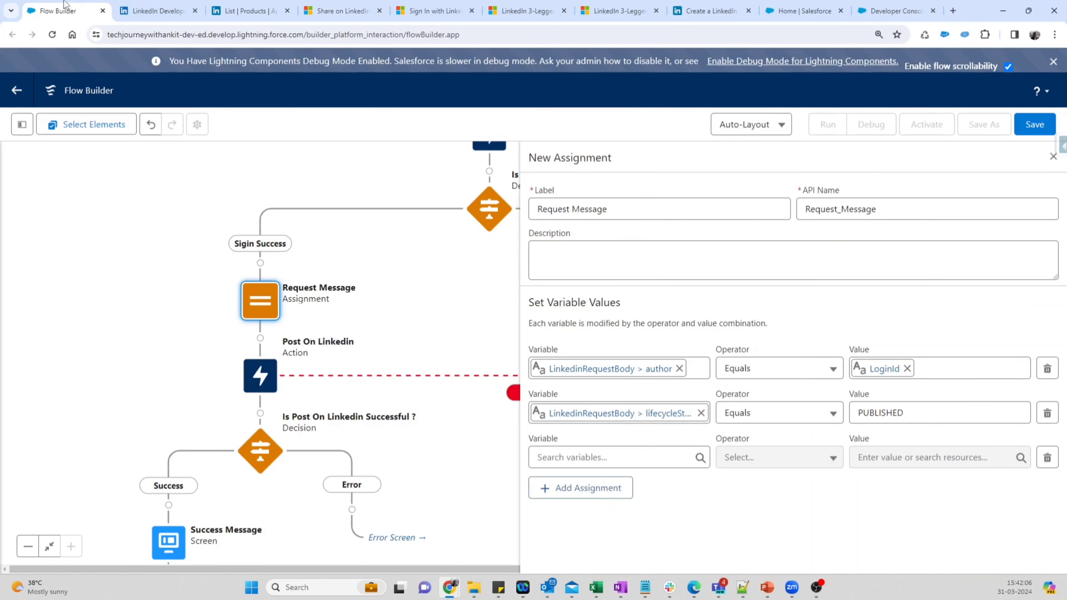
left_click(64, 10)
left_click(614, 459)
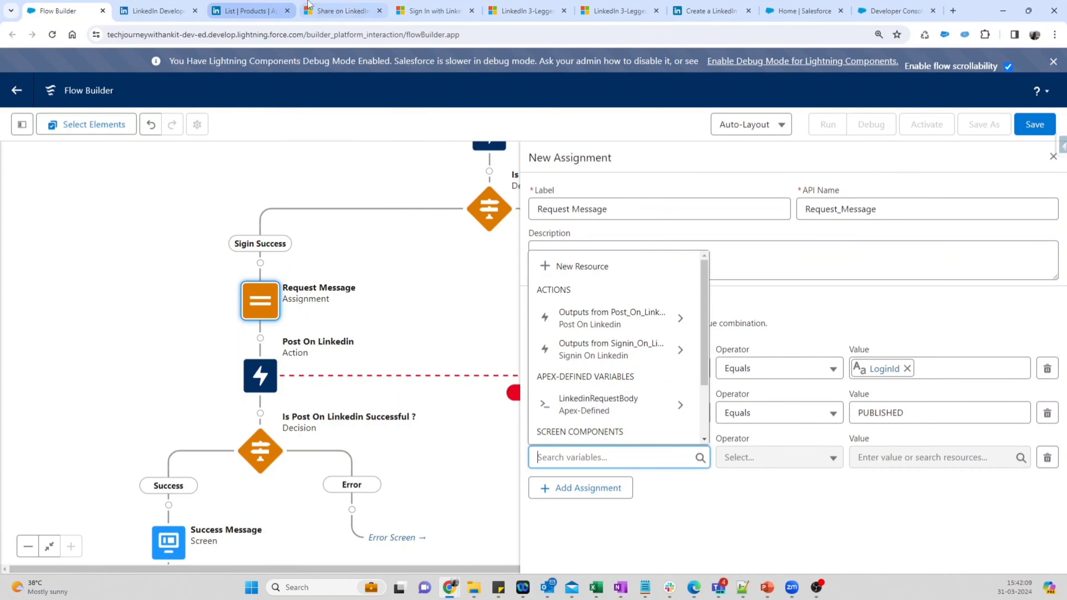
Step: Set the third row's variable to LinkedinRequestBody > specificContent > shareCommentary > text
left_click(331, 11)
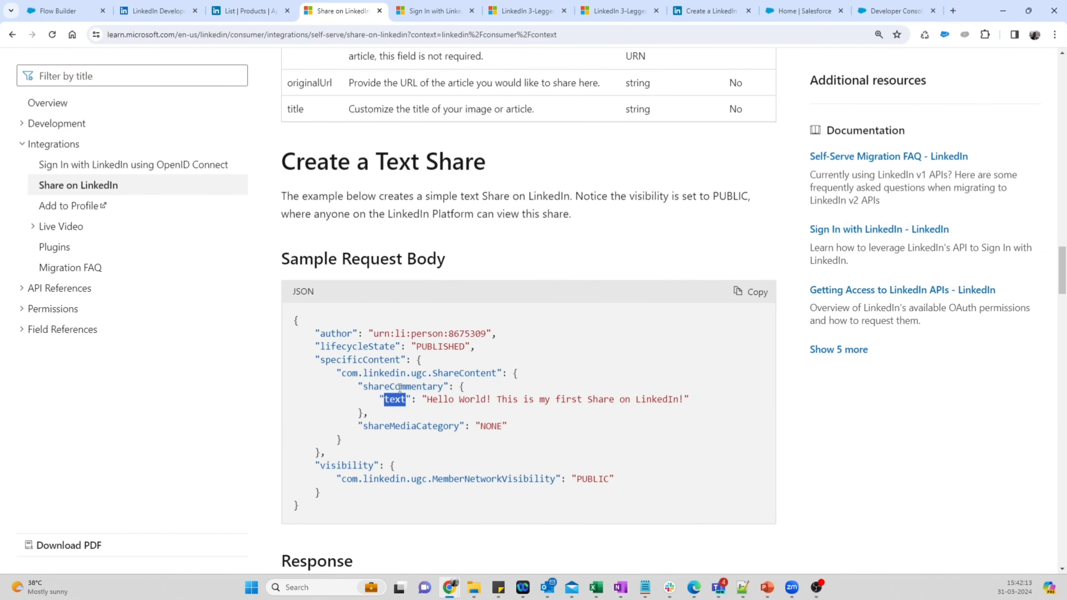
left_click(63, 10)
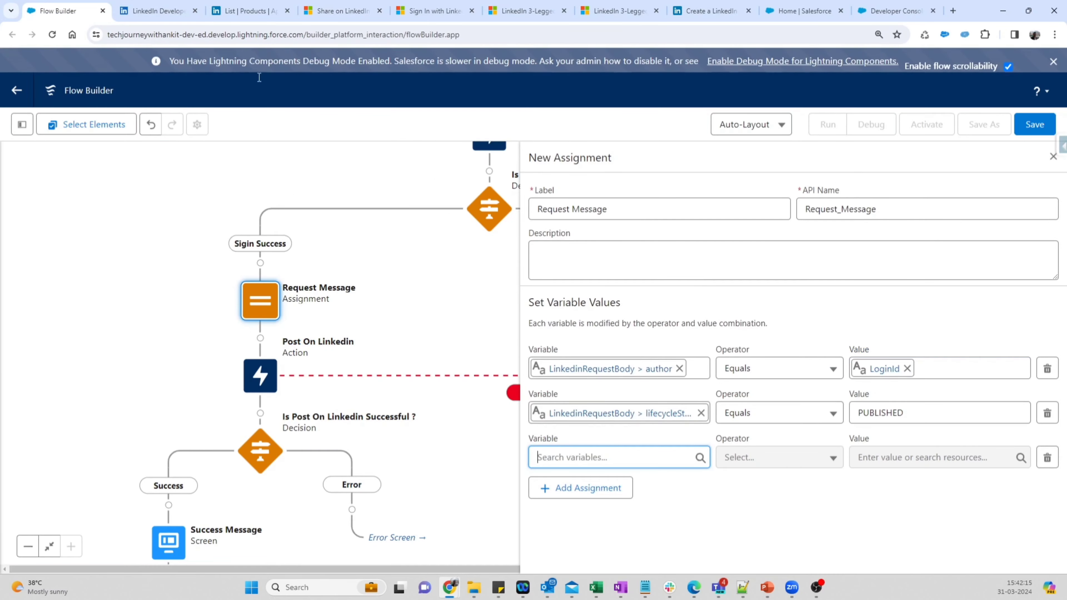
left_click(578, 462)
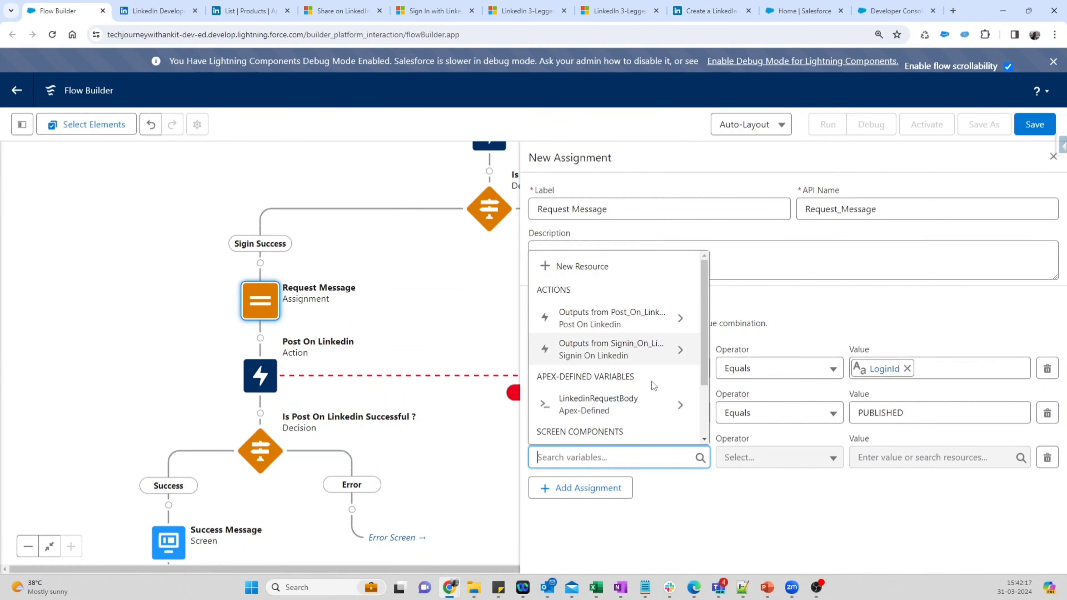
left_click(649, 399)
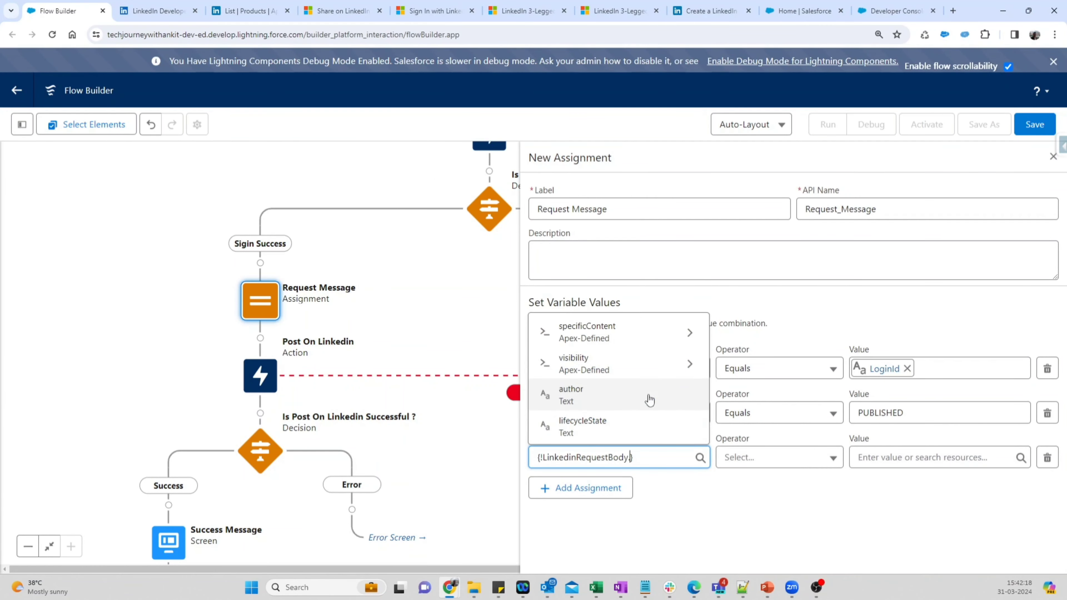
left_click(663, 339)
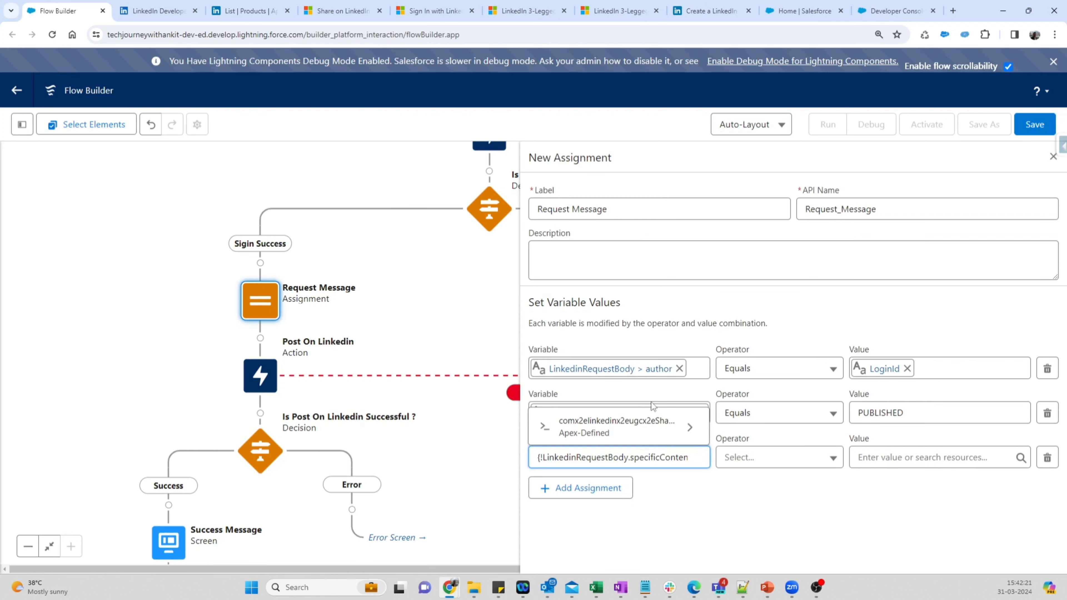
left_click(661, 435)
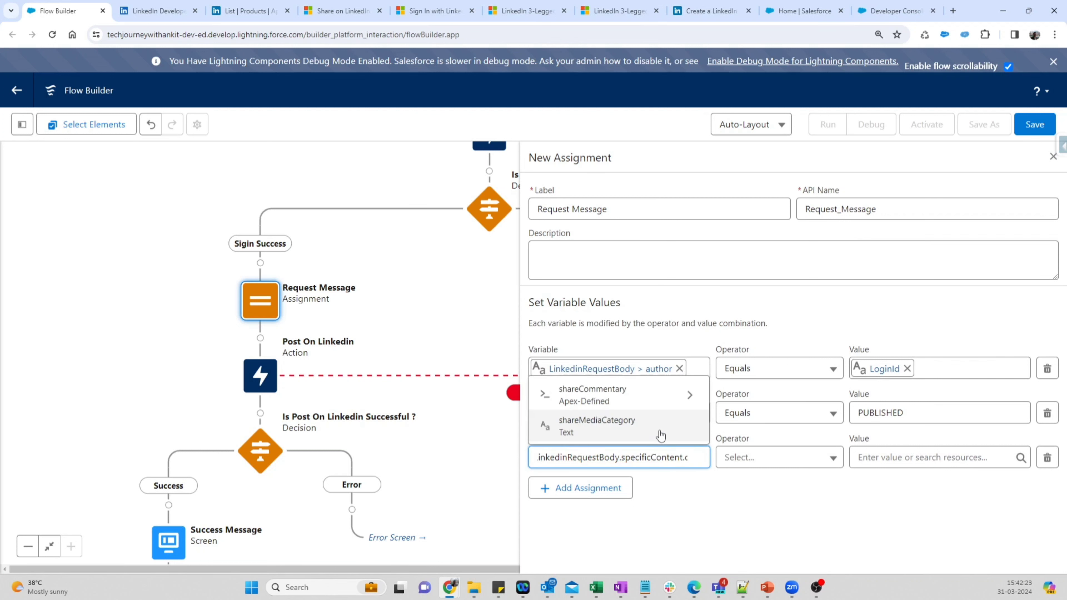
left_click(614, 402)
left_click(613, 425)
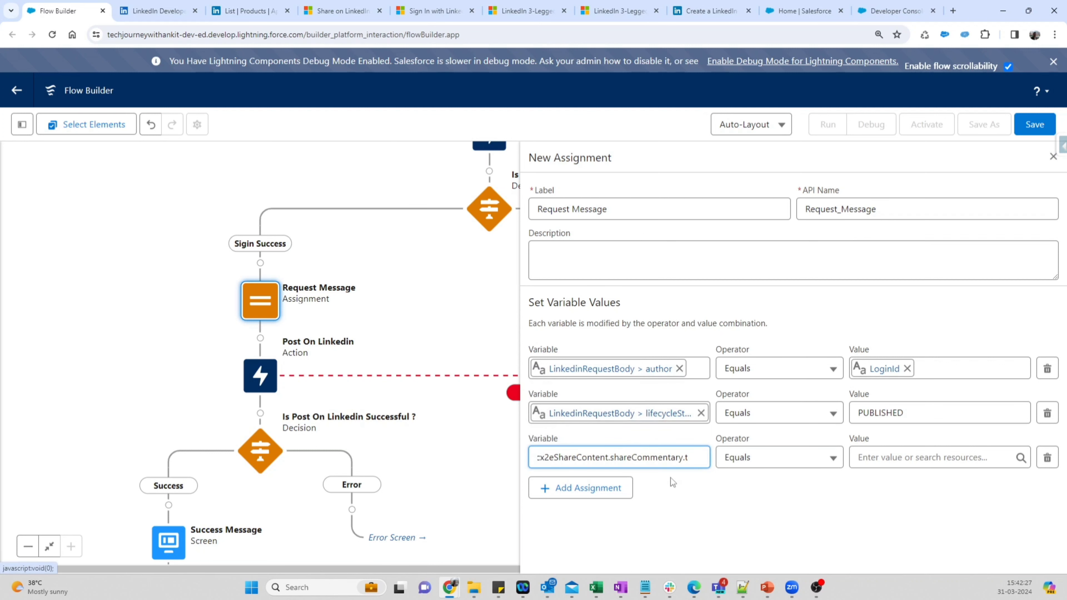
left_click(720, 507)
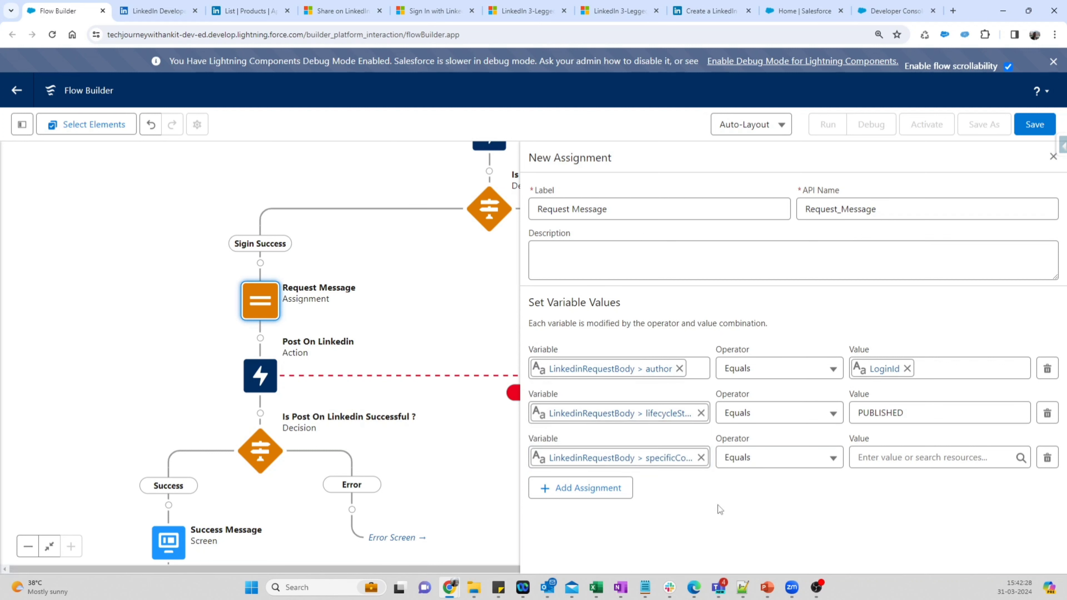
Step: Use the Post_Message screen component as its value and add a fourth row
left_click(887, 454)
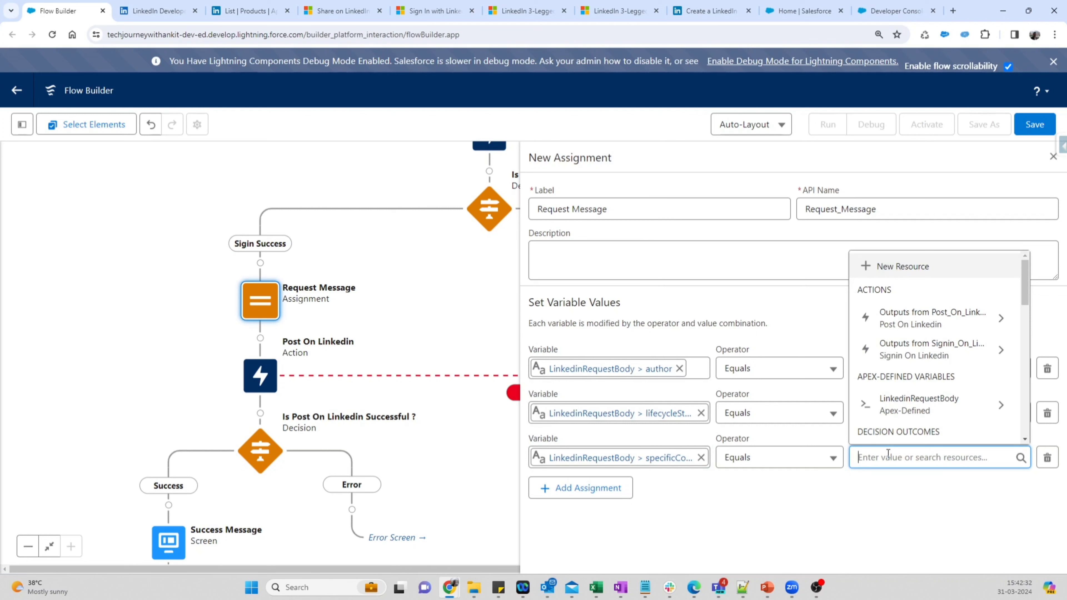
scroll(910, 378, "down", 5)
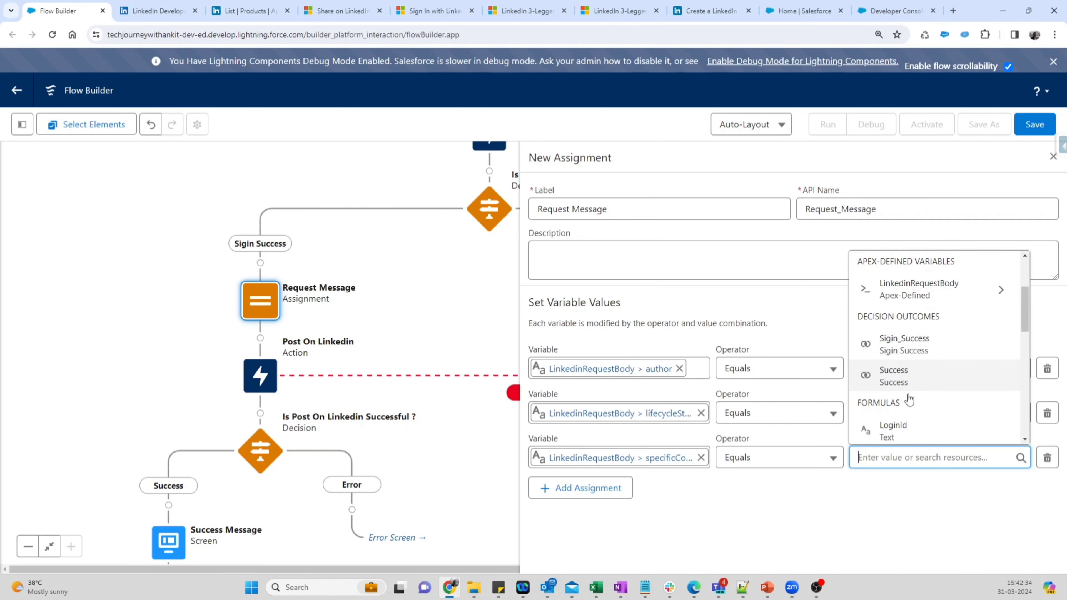
scroll(909, 398, "down", 5)
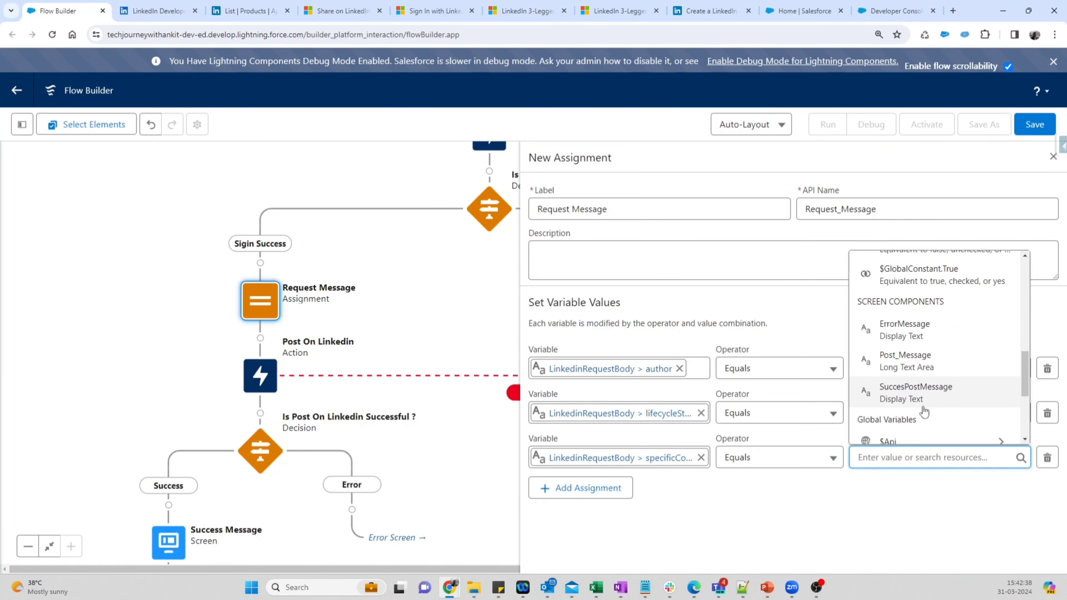
scroll(923, 410, "down", 2)
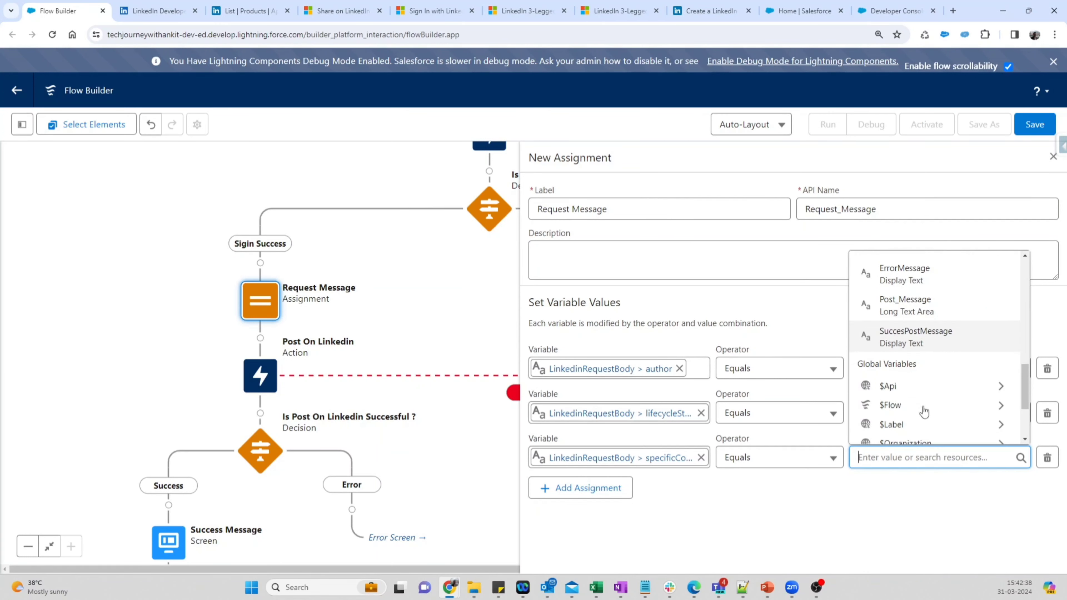
left_click(923, 312)
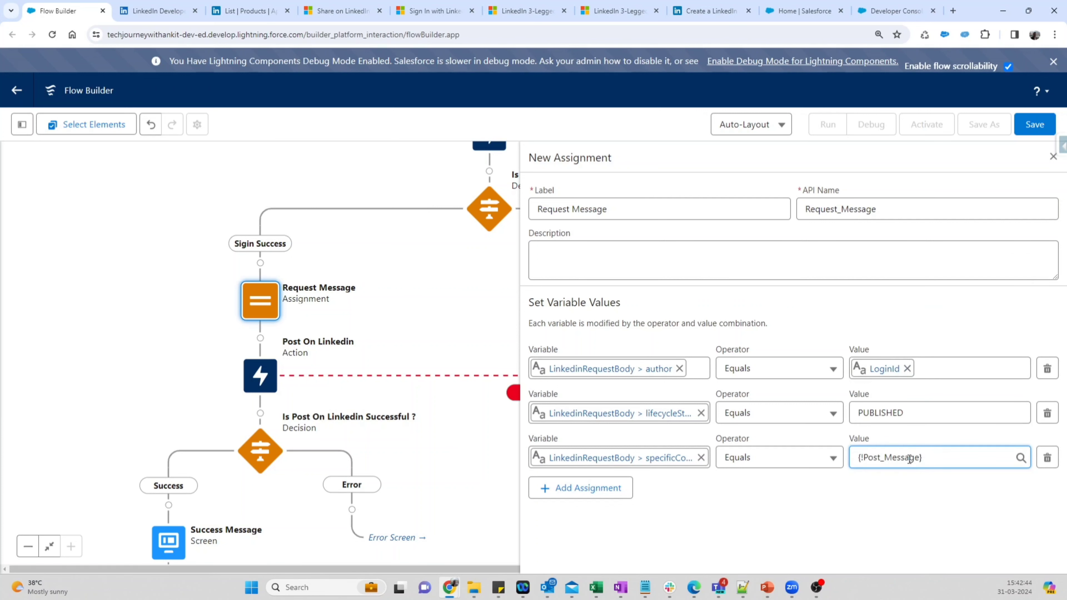
left_click(906, 498)
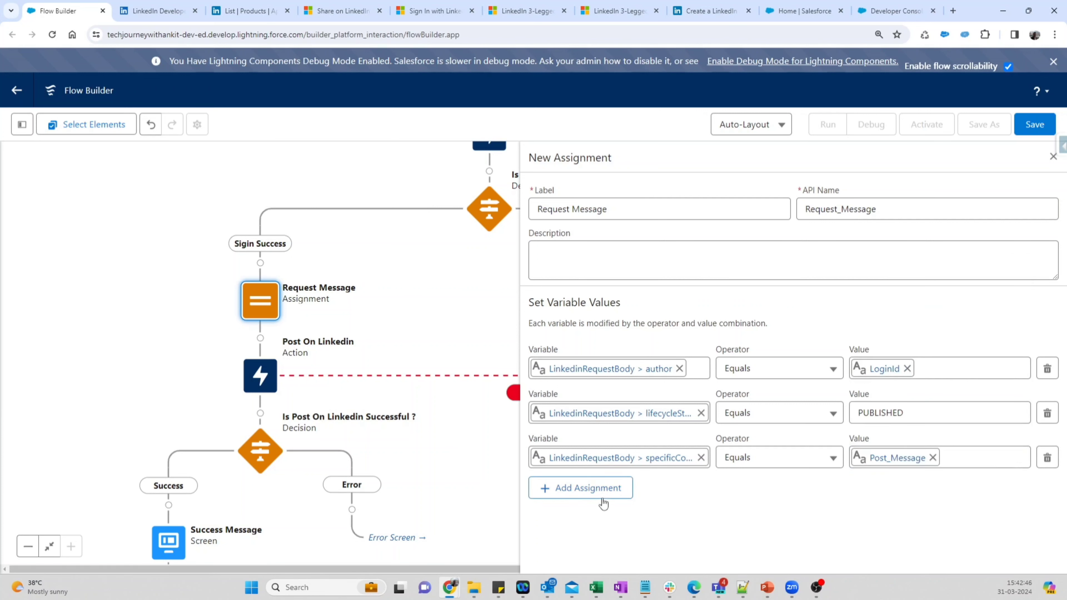
left_click(589, 489)
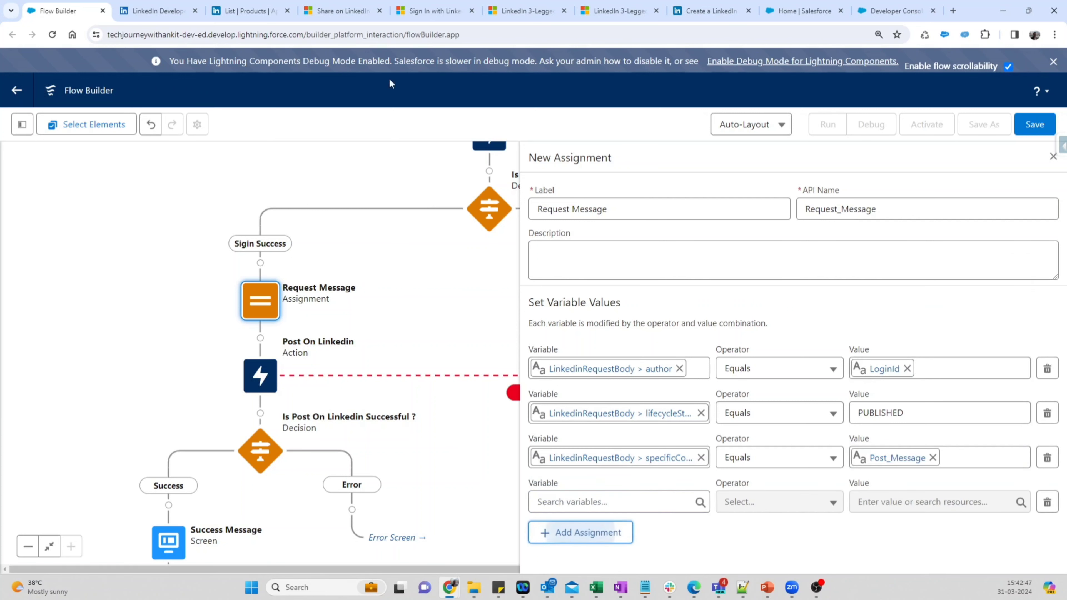
left_click(352, 5)
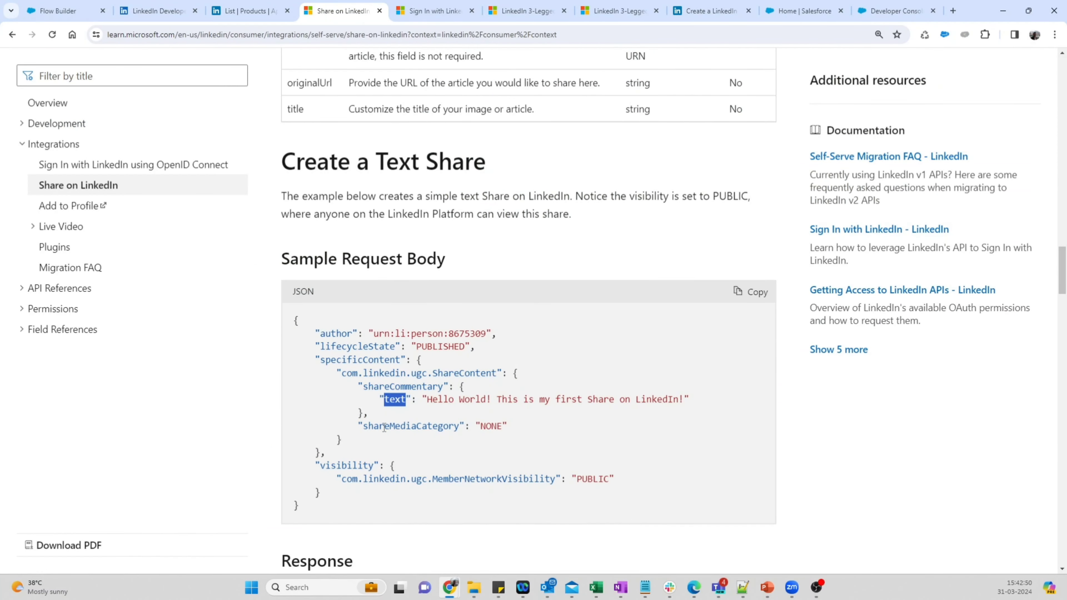
Step: Set specificContent > shareMediaCategory to NONE and add a fifth assignment row
double_click(491, 426)
left_click(110, 12)
left_click(613, 502)
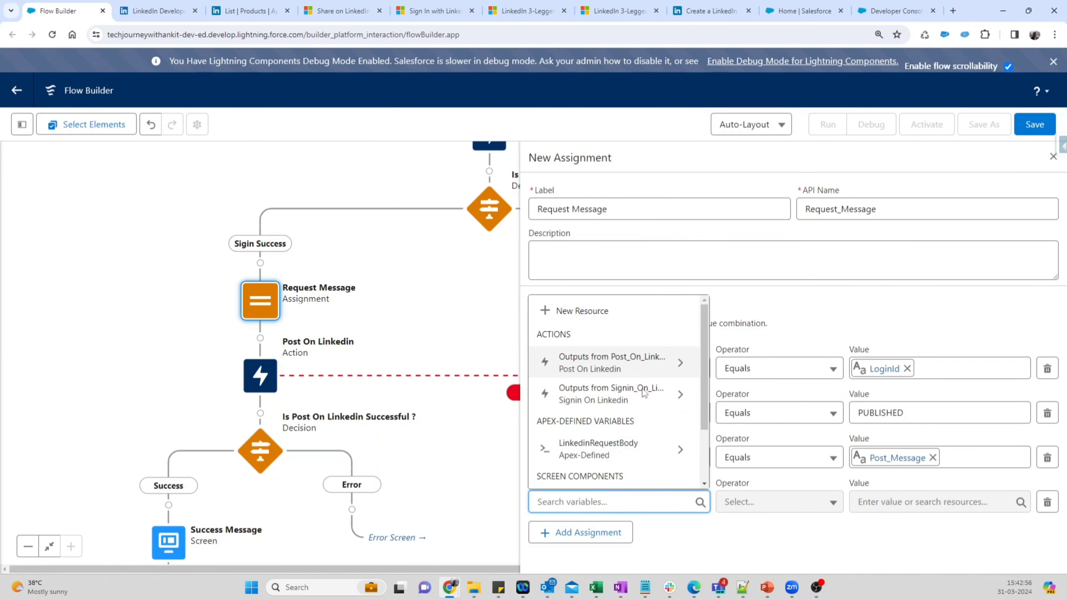
left_click(625, 448)
left_click(635, 374)
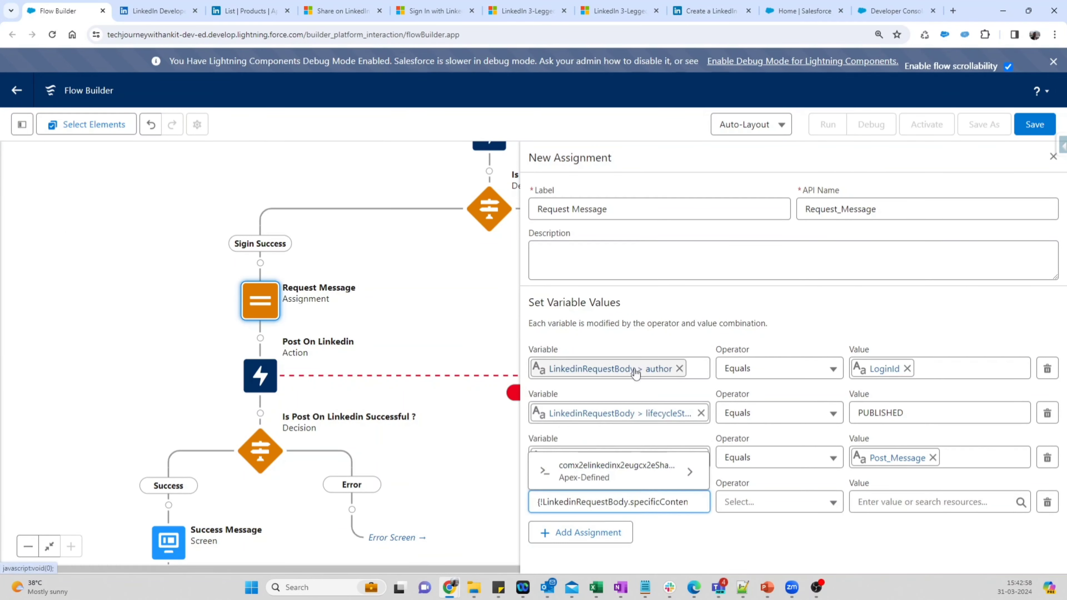
left_click(620, 477)
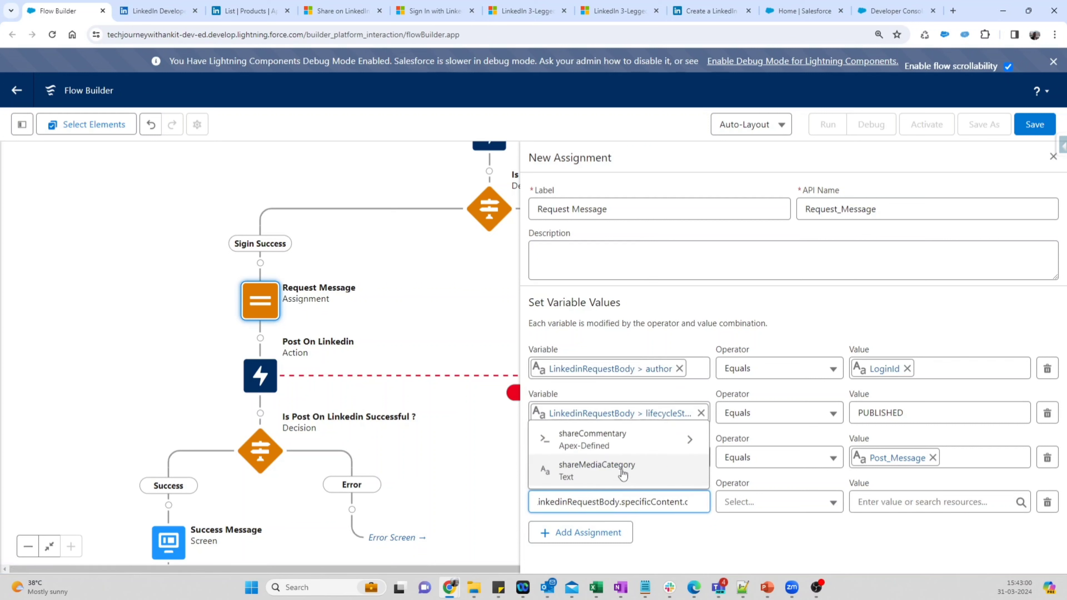
left_click(623, 474)
left_click(880, 503)
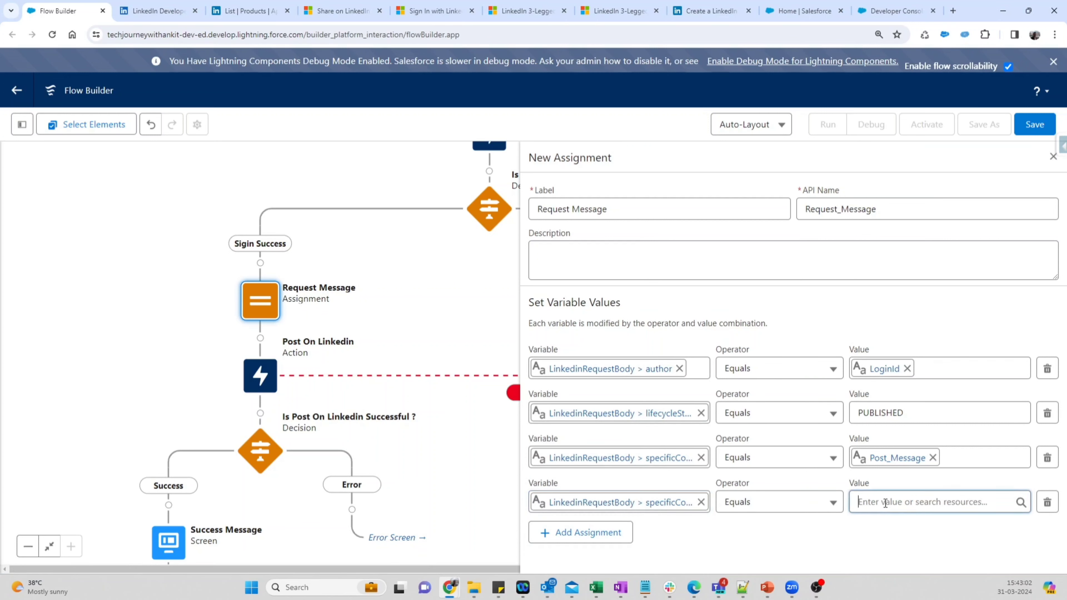
type("NONE")
left_click(879, 536)
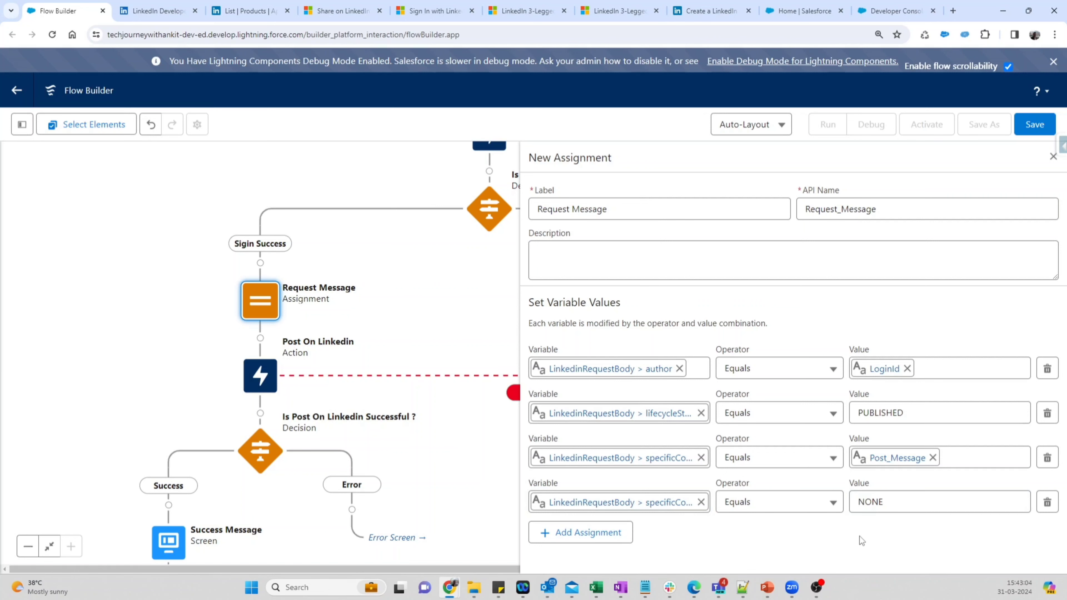
left_click(559, 533)
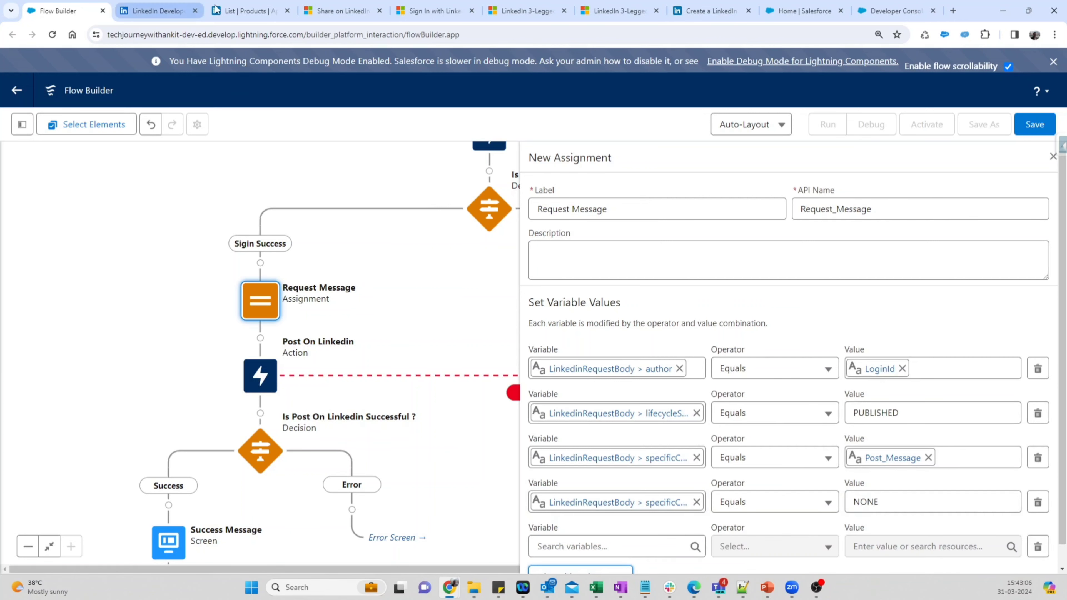
Step: Look up the PUBLIC visibility value in the sample request body
left_click(317, 6)
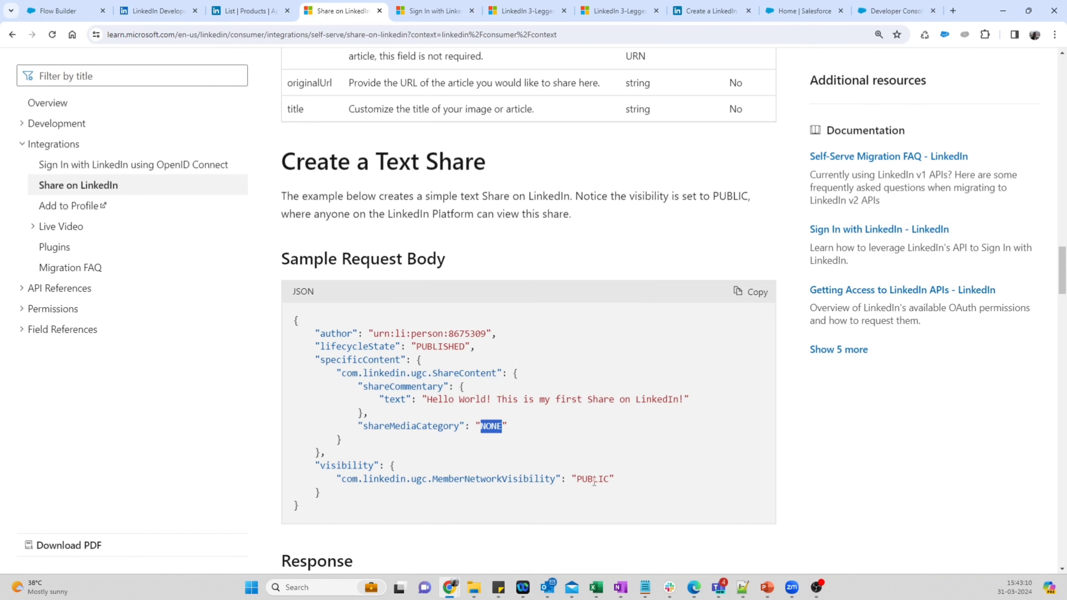
double_click(589, 478)
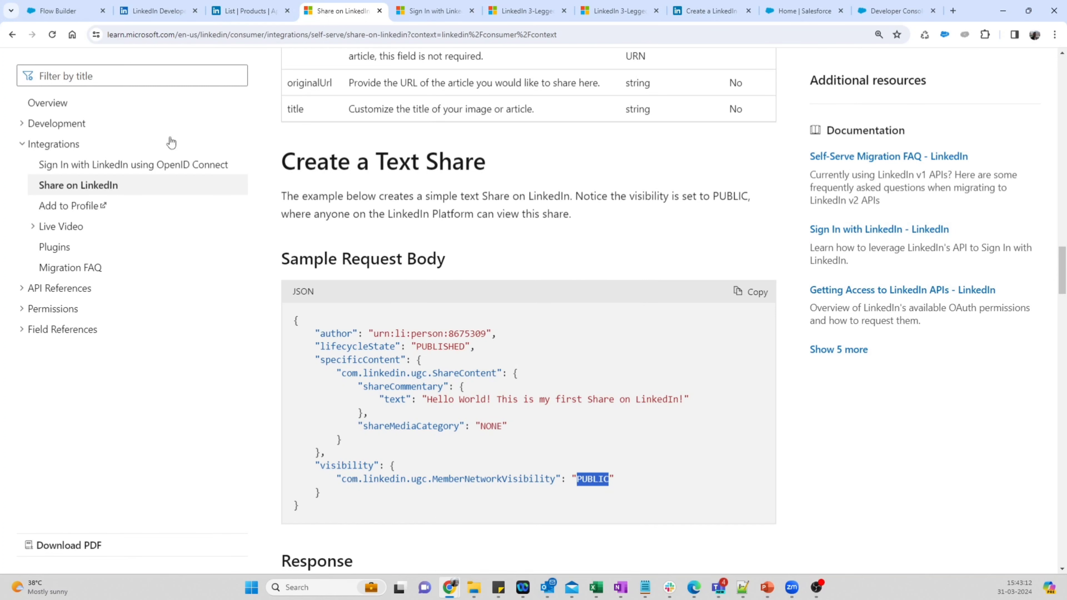
left_click(59, 11)
Step: Set the fifth row's LinkedinRequestBody > visibility member network field to PUBLIC
scroll(579, 518, "down", 1)
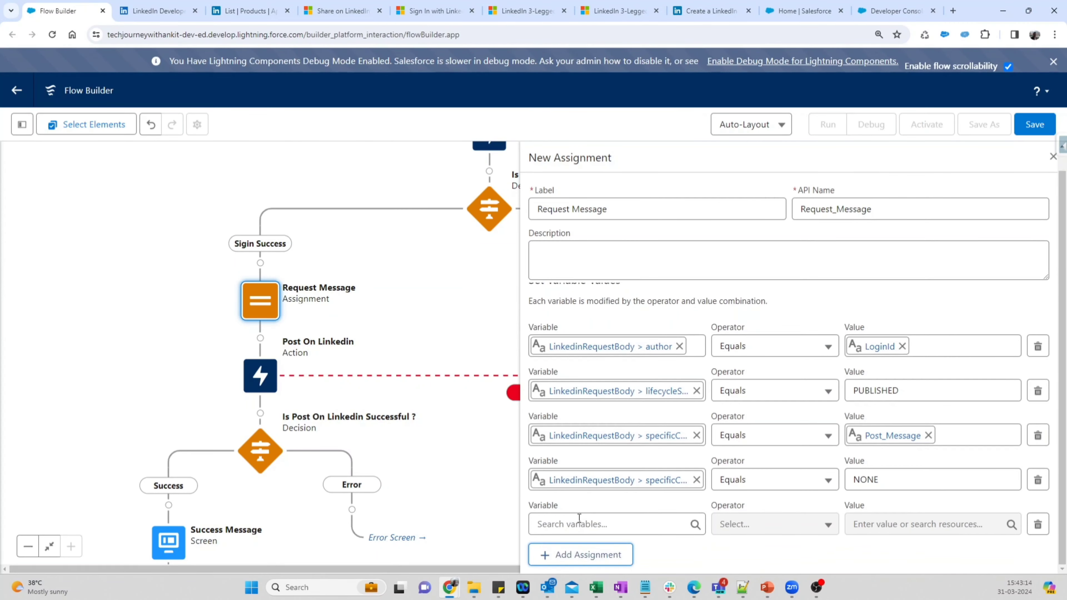
left_click(579, 521)
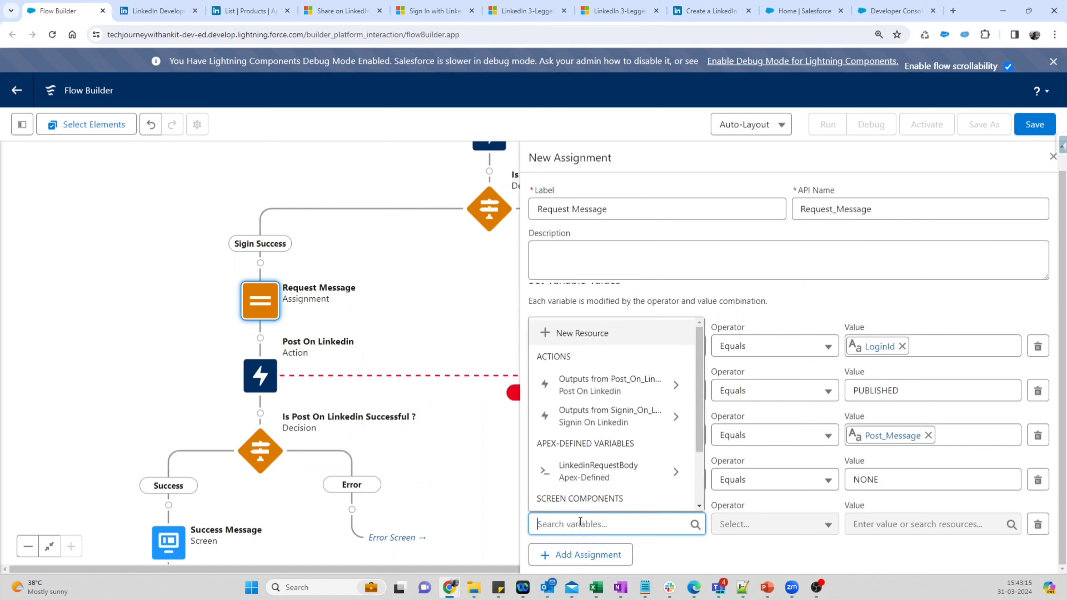
left_click(628, 477)
left_click(626, 442)
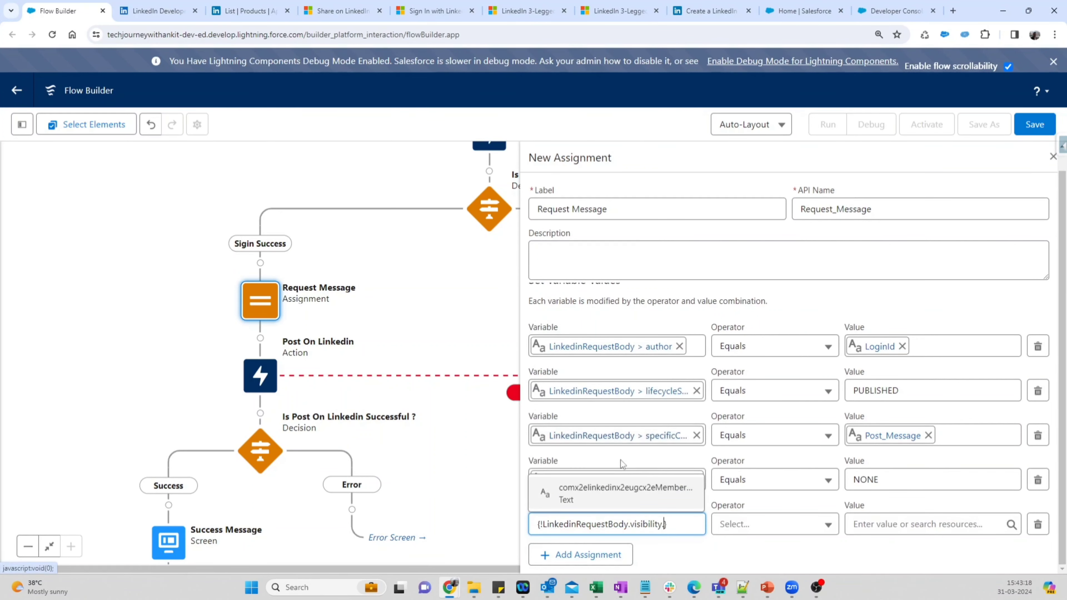
left_click(615, 490)
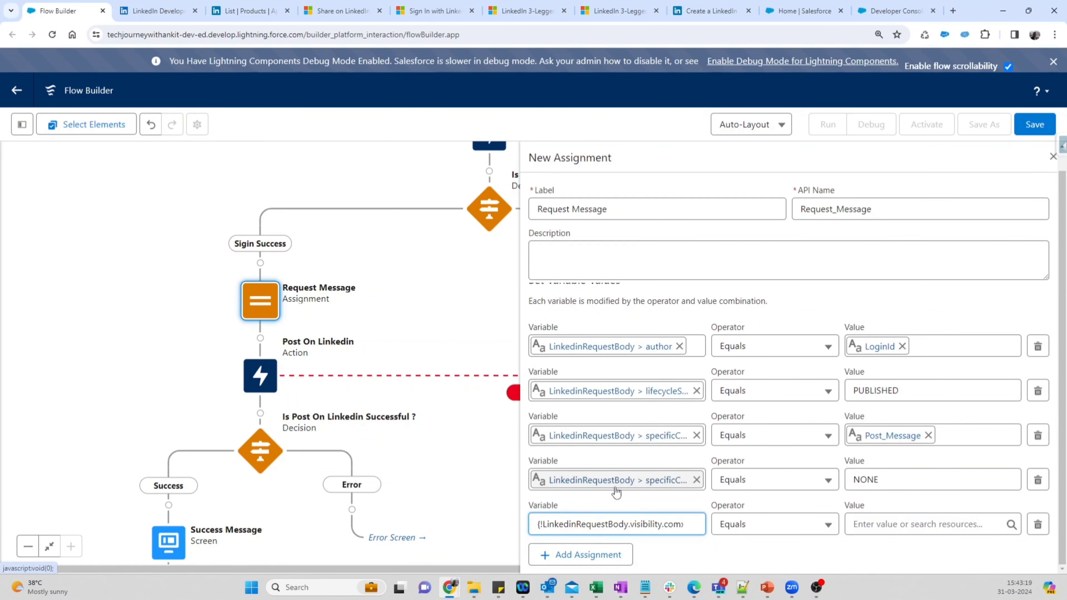
left_click(886, 524)
type("PUBLIC")
left_click(885, 555)
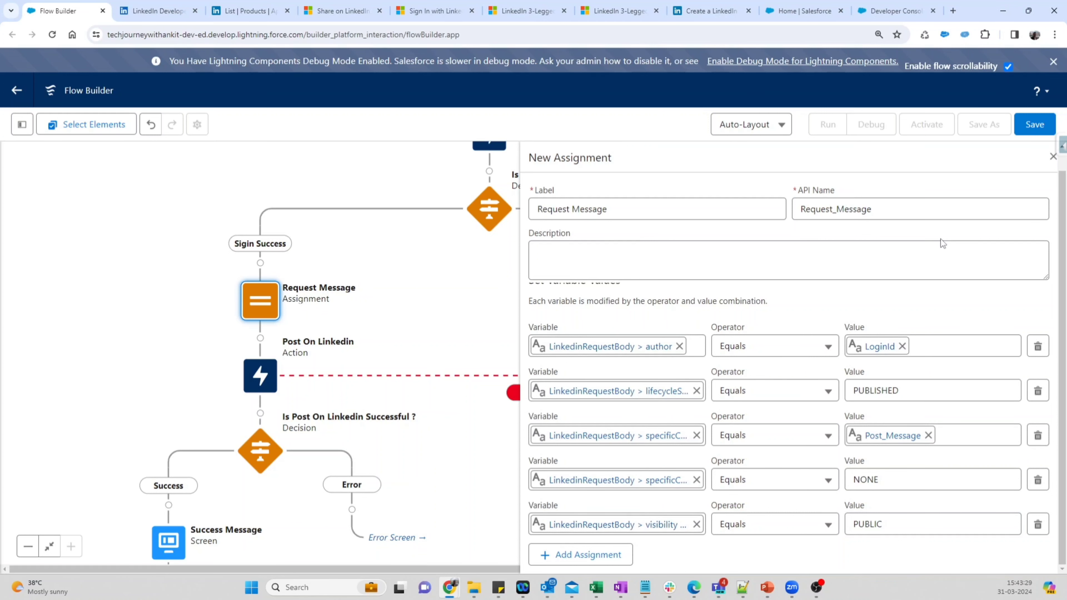
scroll(950, 279, "up", 1)
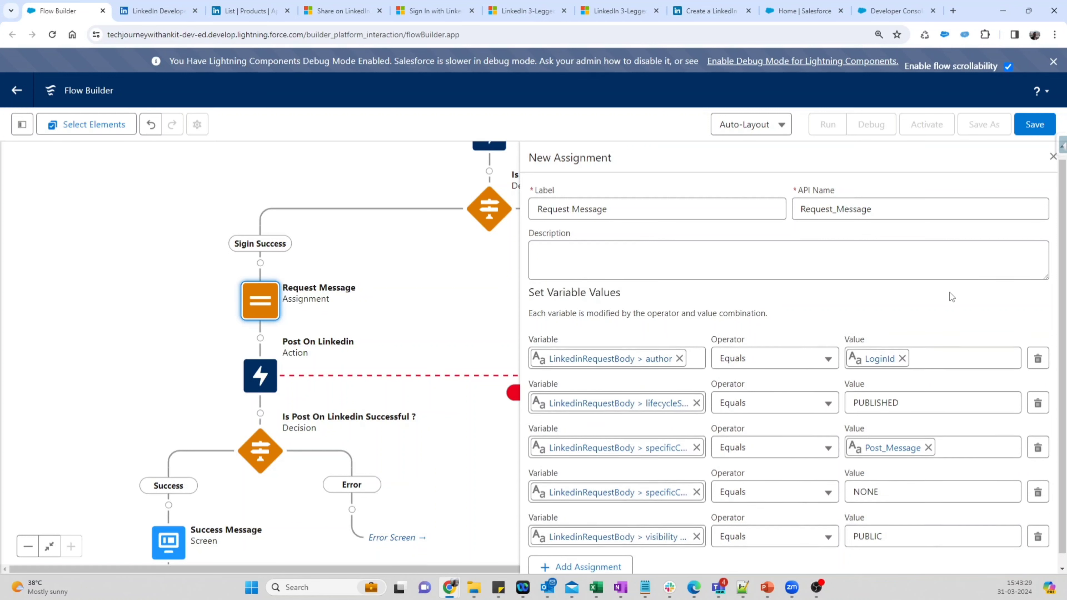
left_click(1053, 158)
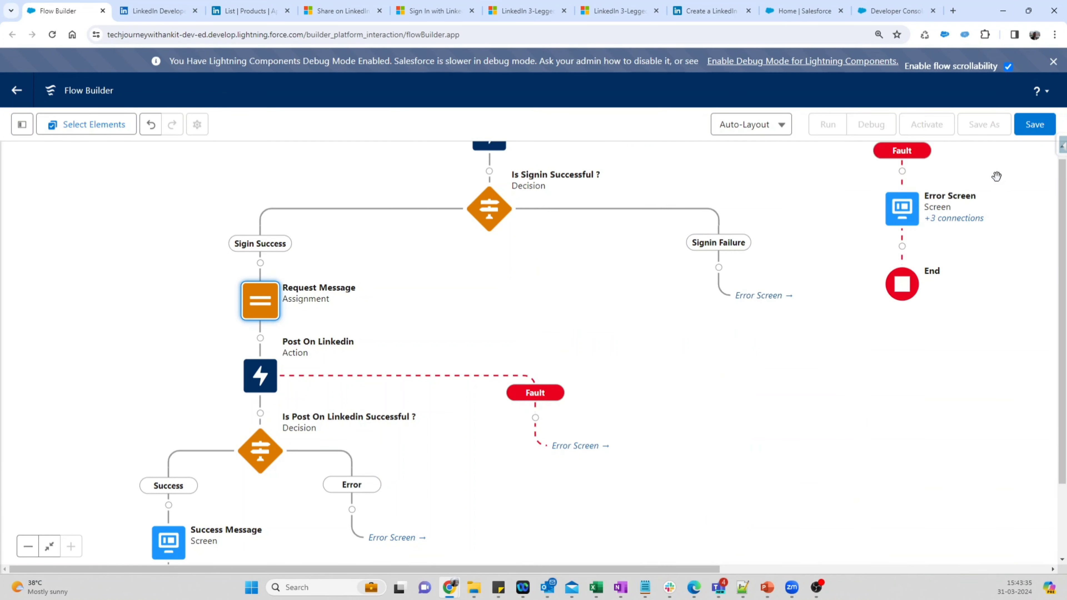
left_click_drag(707, 394, 735, 447)
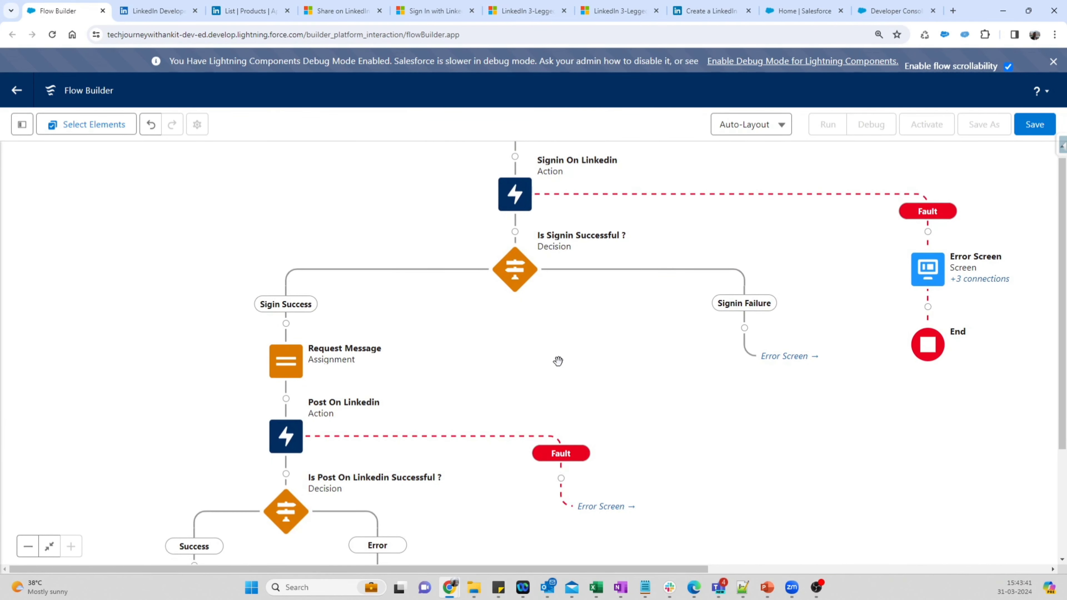
left_click_drag(552, 384, 566, 341)
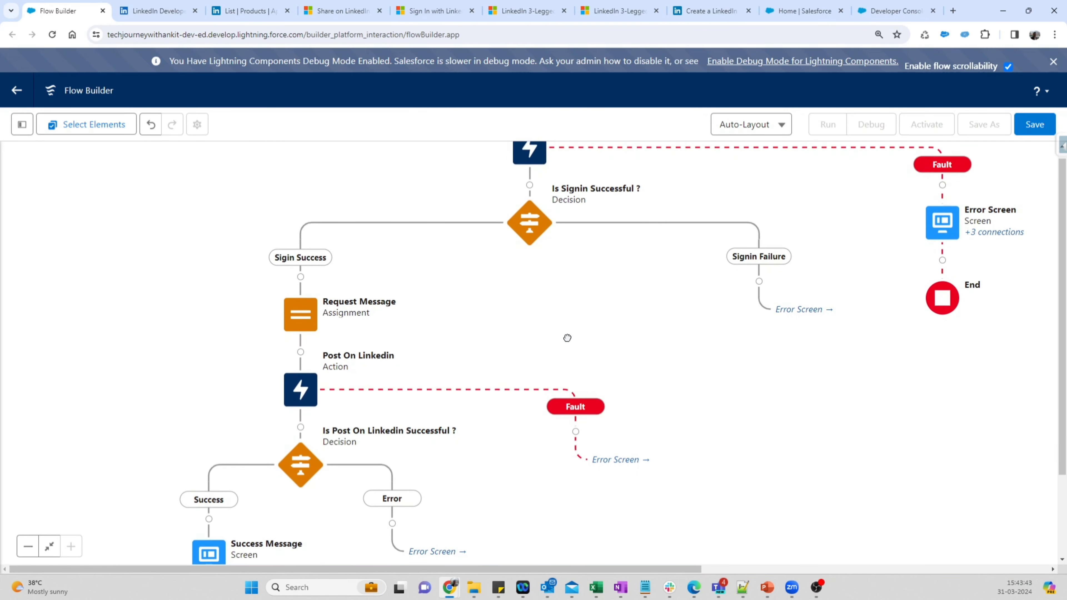
left_click_drag(473, 448, 469, 406)
left_click_drag(327, 528, 287, 543)
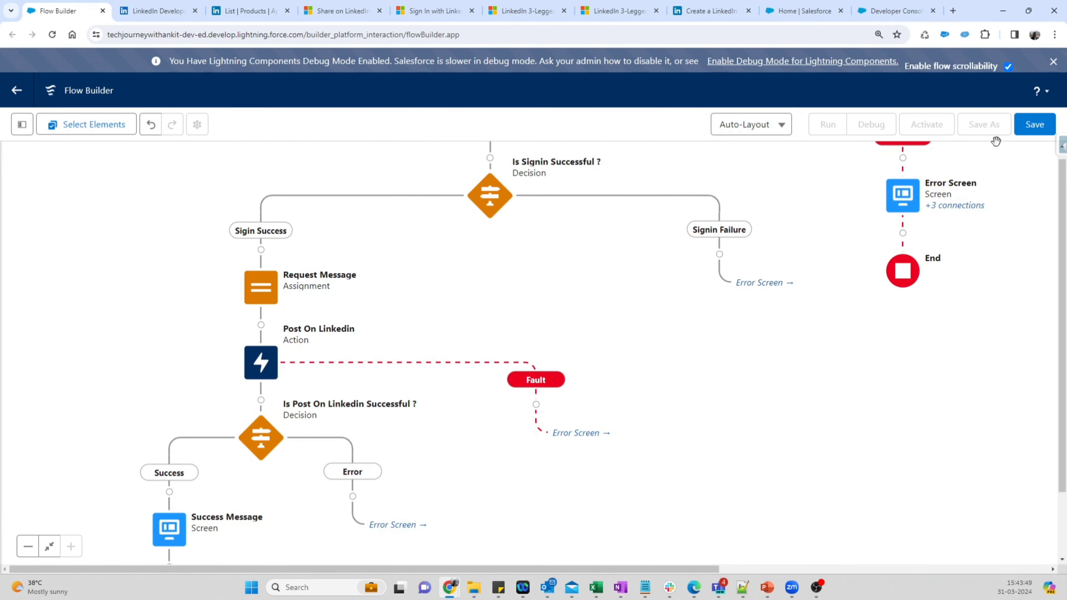
Step: Save the flow as 'Linkedin Post Flow' with API name Linkedin_Post_Flow
left_click(1034, 124)
left_click(421, 267)
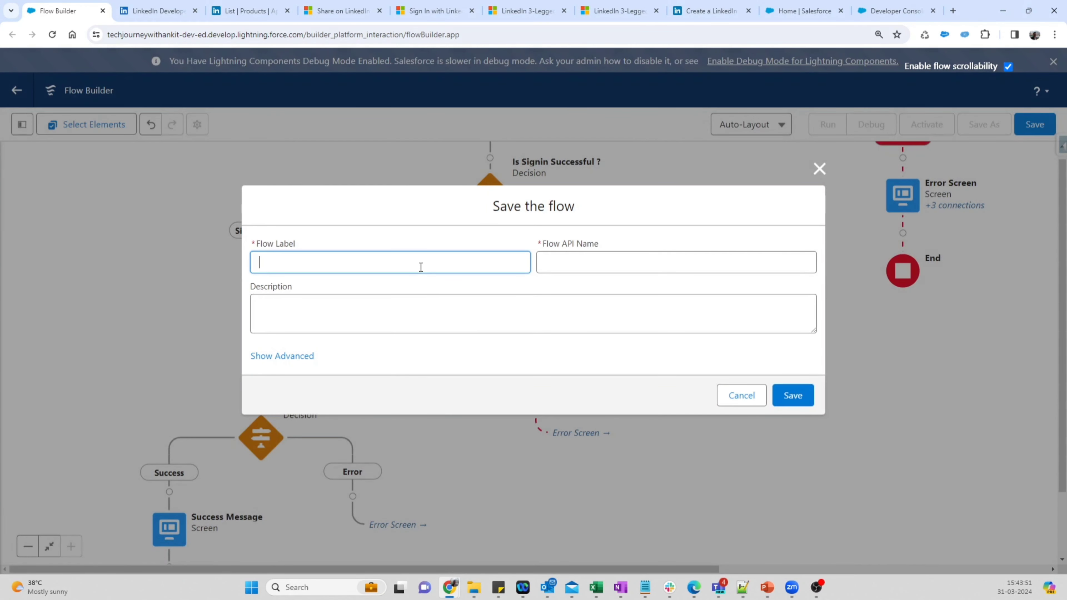
type("Linkedin Post Flow")
key("Tab")
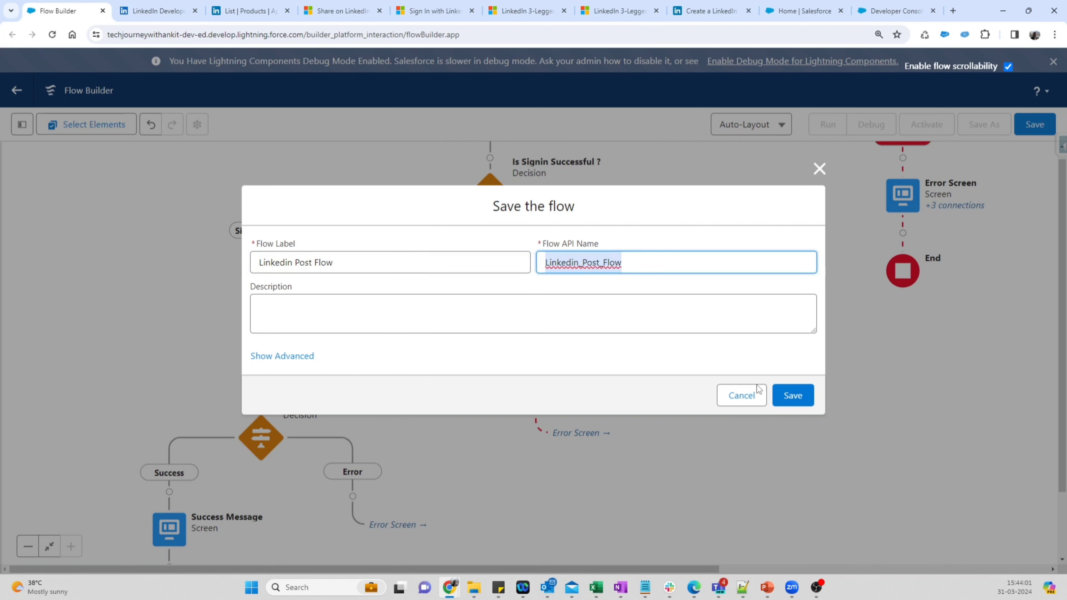
left_click(795, 395)
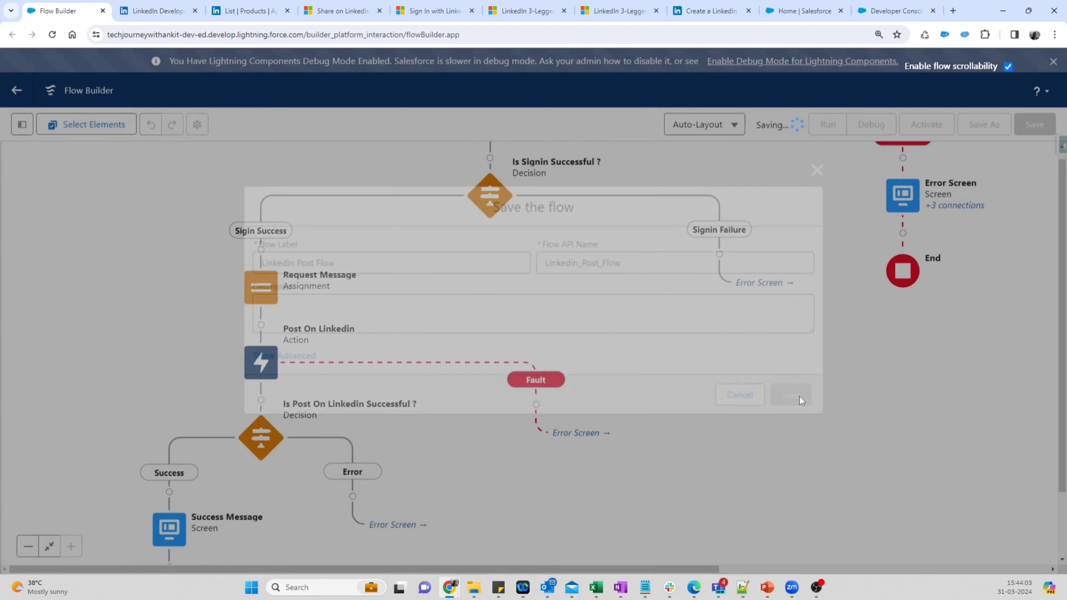
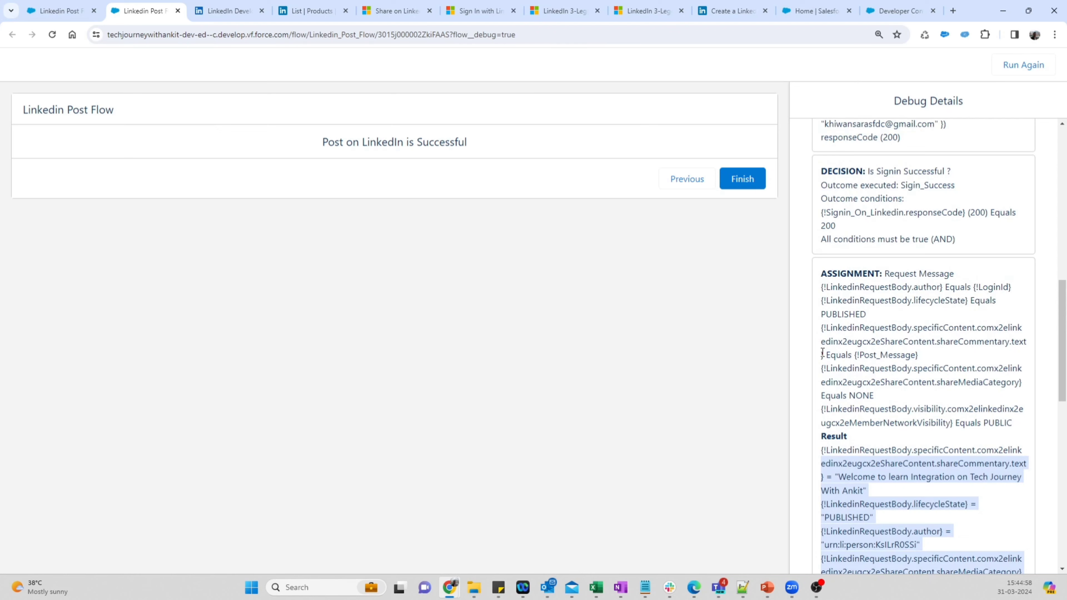
Step: Confirm the debug run returned response code 201 and 'Post on LinkedIn is Successful'
scroll(822, 352, "down", 10)
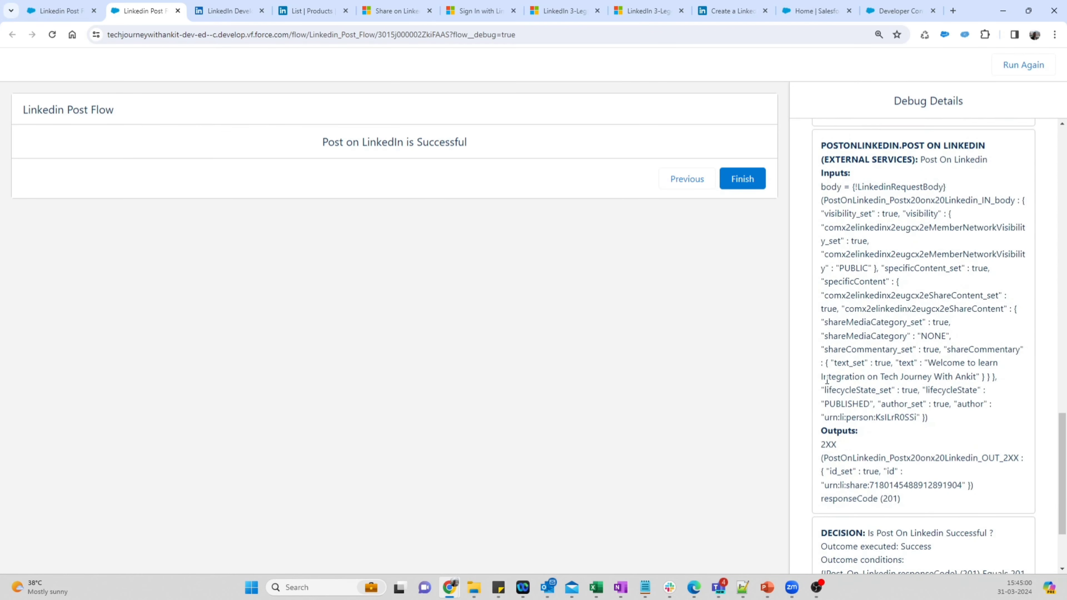
scroll(827, 380, "down", 1)
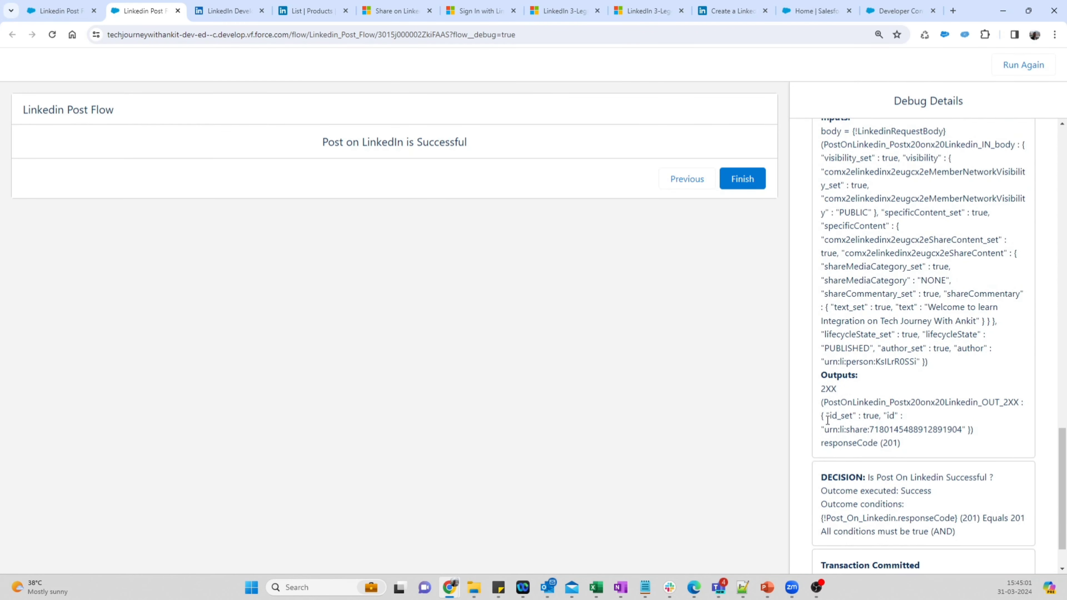
double_click(896, 442)
left_click_drag(315, 149, 477, 147)
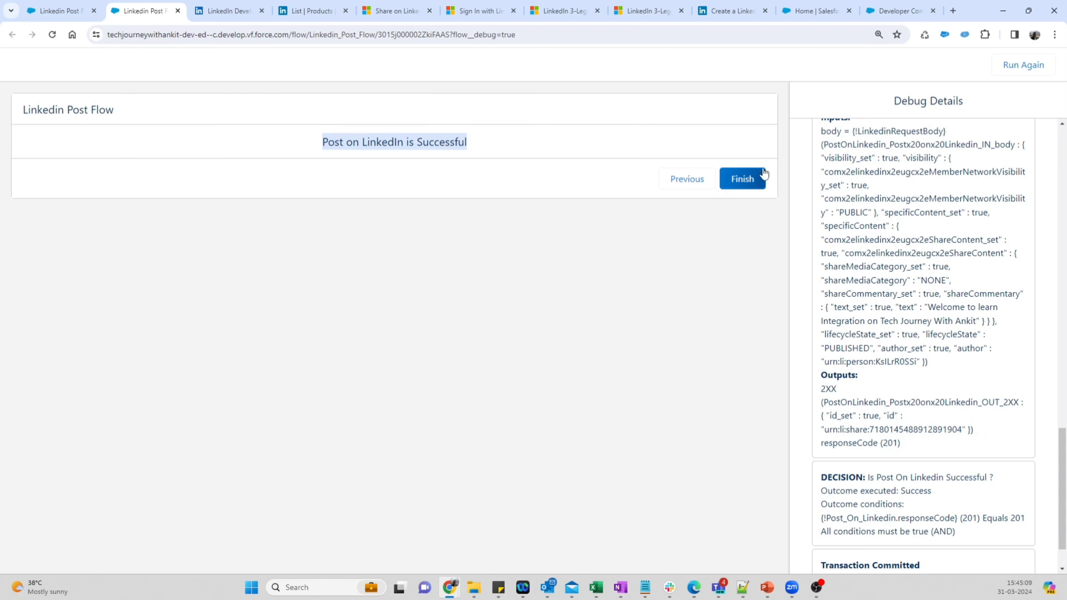
Step: Finish debugging, activate Linkedin Post Flow, and go back to the Setup Flows list
left_click(743, 179)
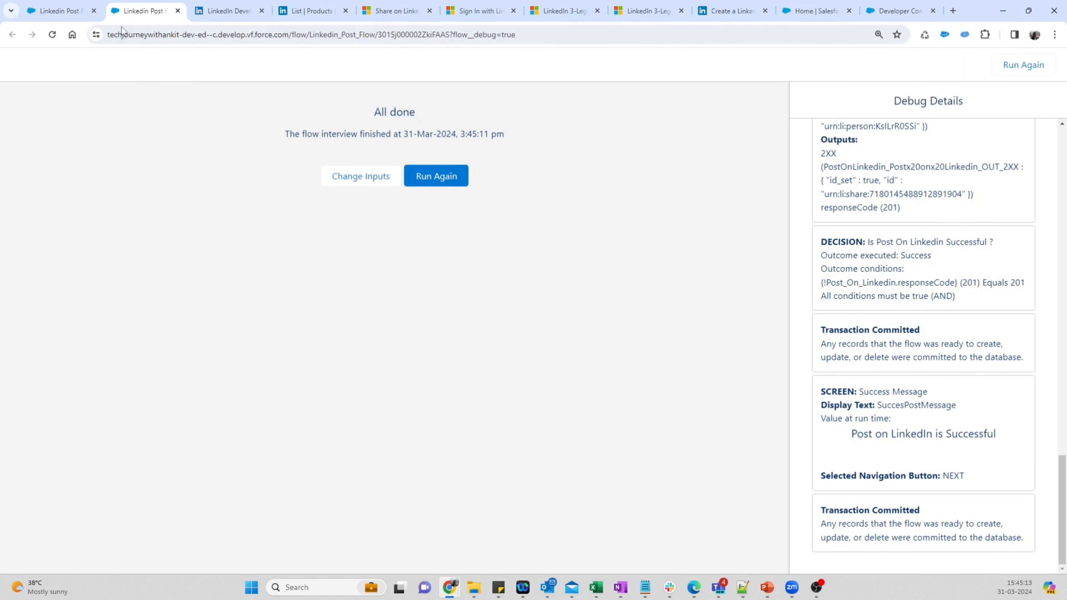
left_click(59, 11)
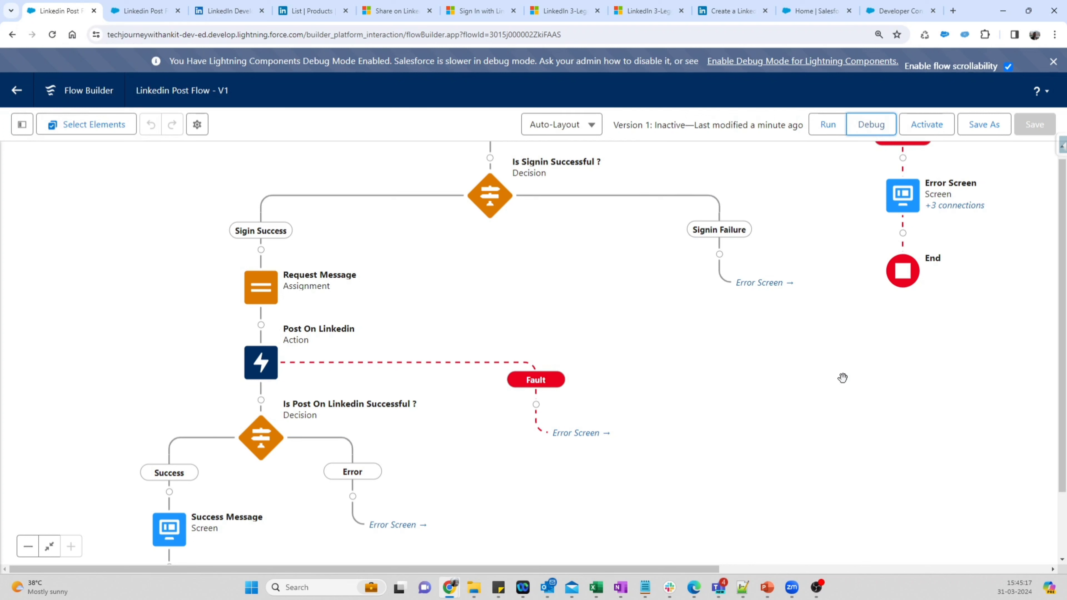
left_click(932, 131)
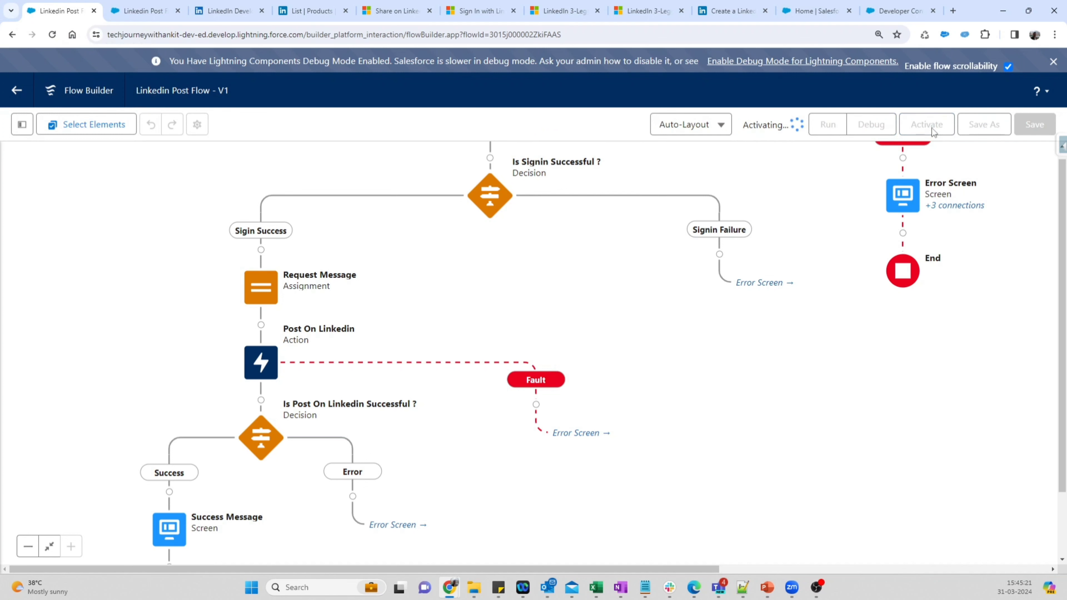
left_click(19, 100)
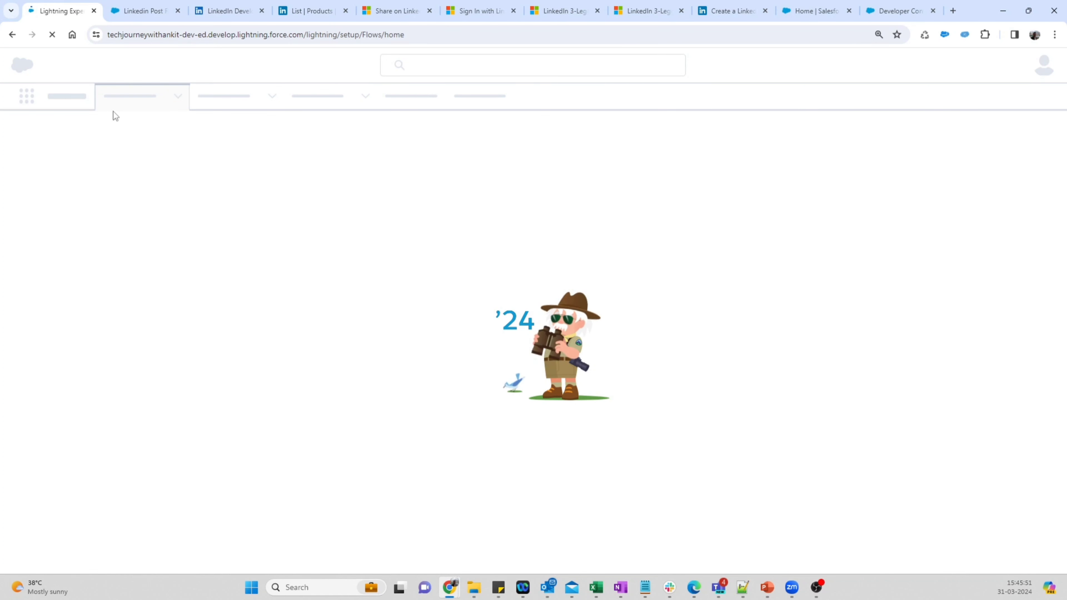
Step: Leave Flow Builder and open the Sales app's Home page from the App Launcher
left_click(25, 41)
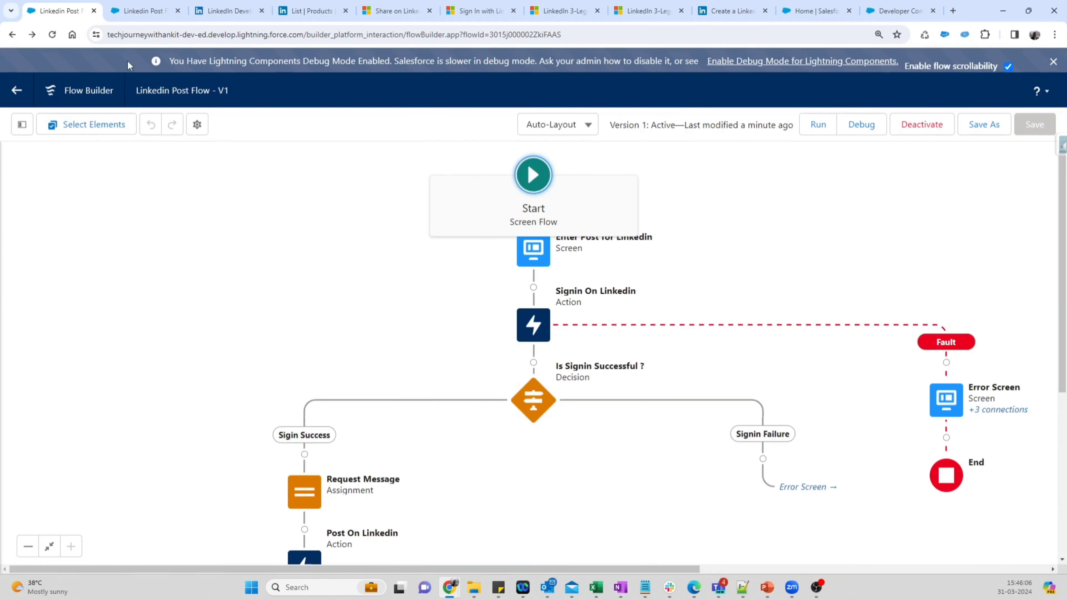
left_click(18, 91)
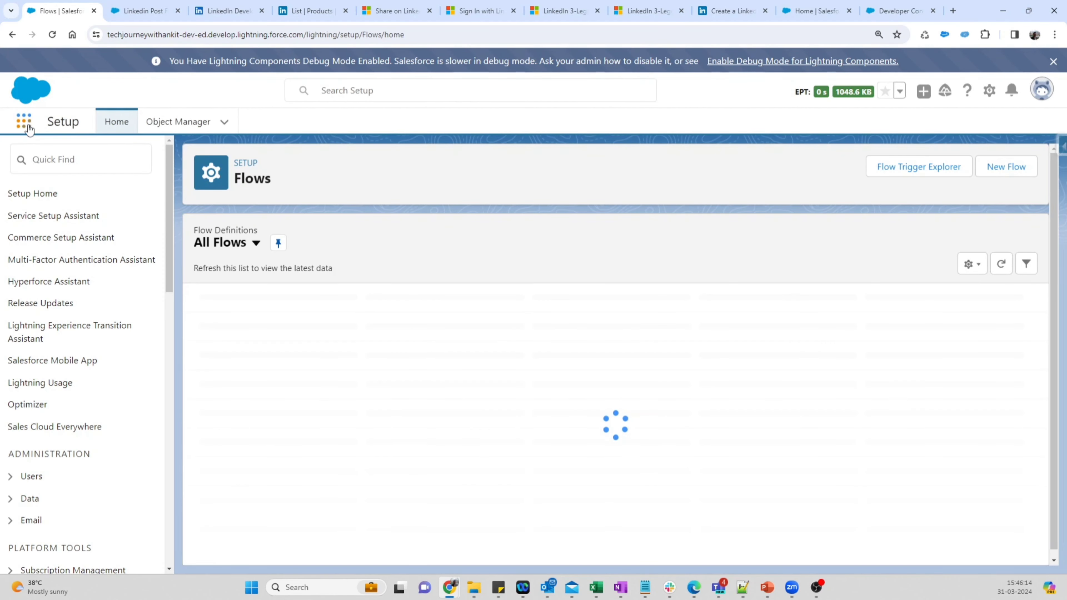
left_click(28, 128)
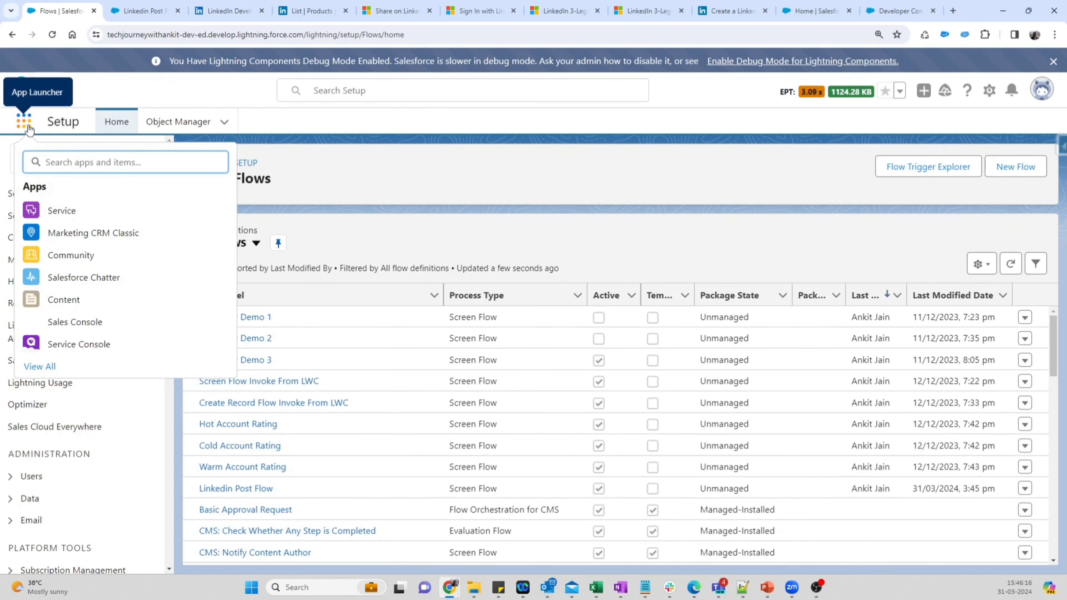
type("Te")
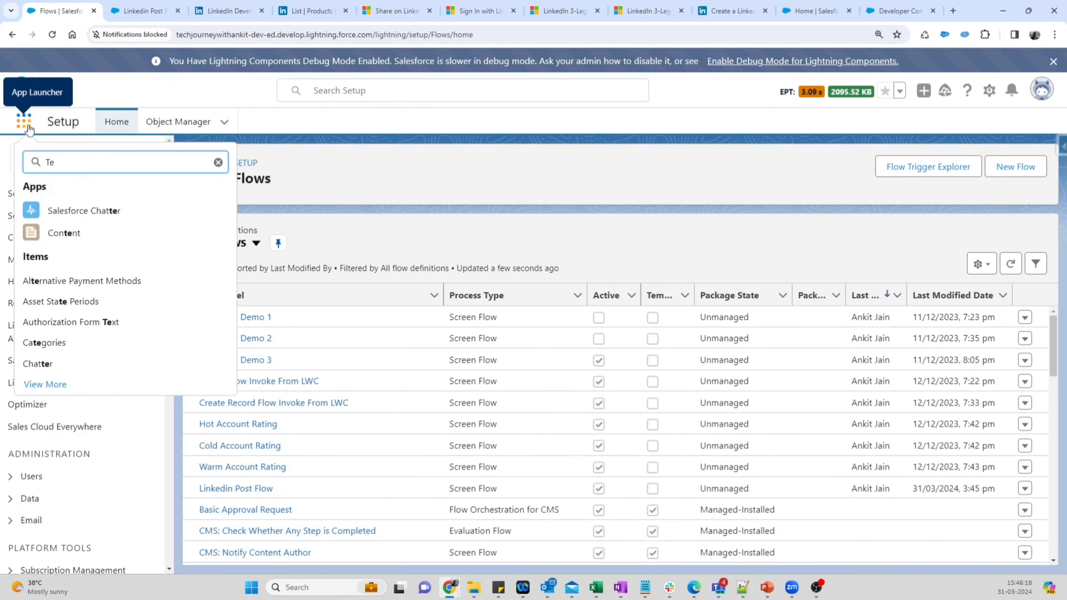
key("ctrl+a")
type("Sales")
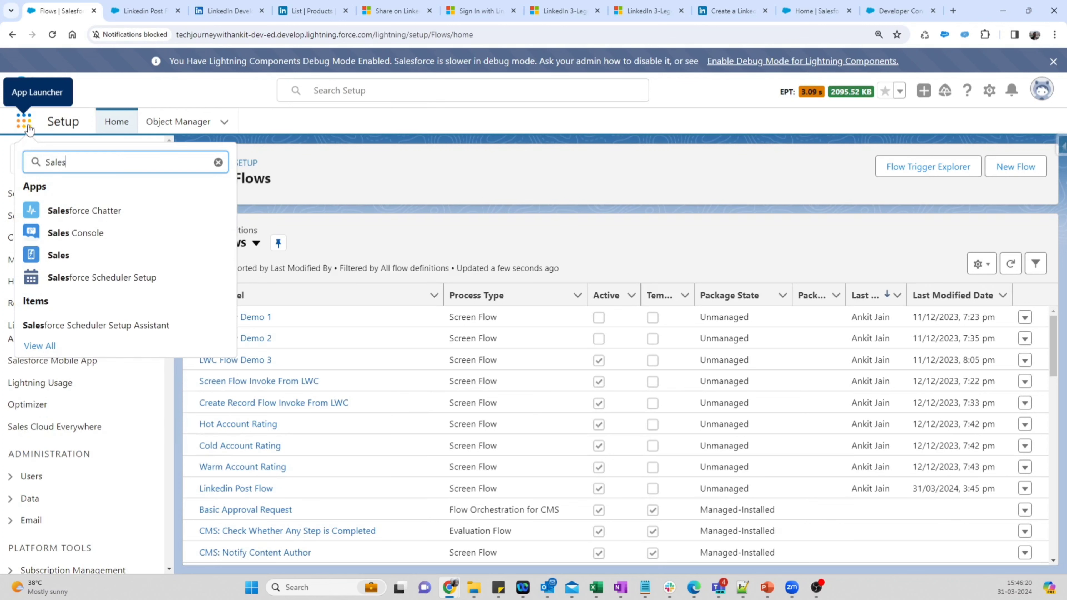
left_click(62, 255)
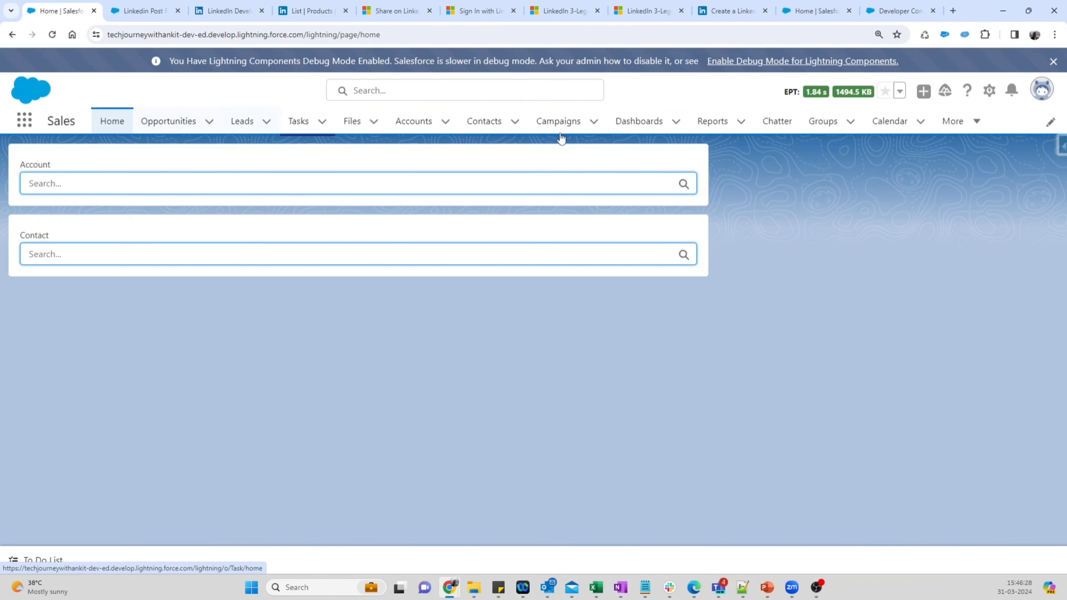
left_click(989, 90)
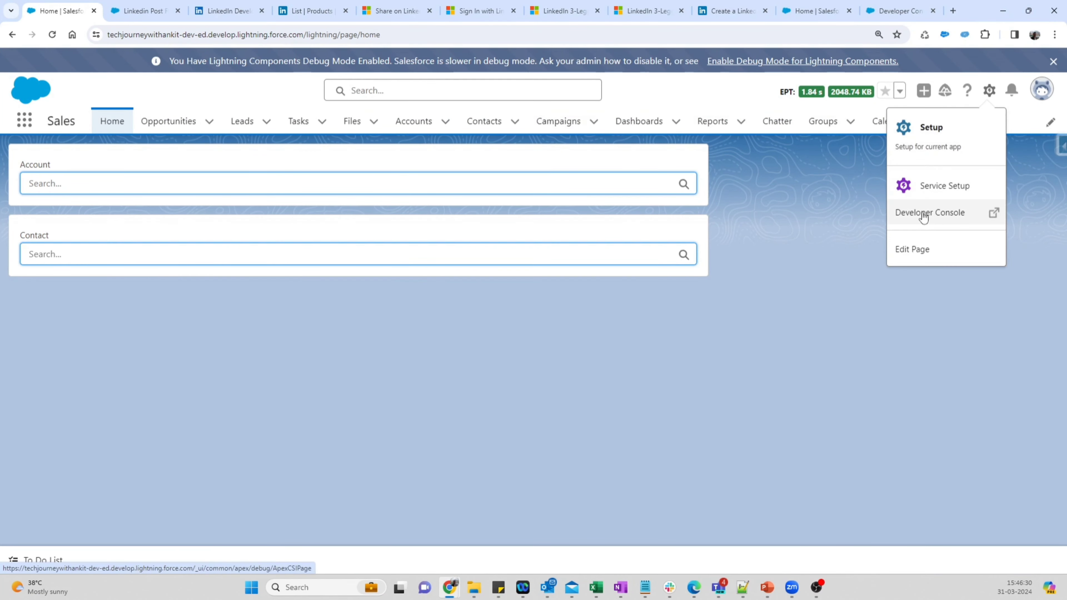
Step: Edit the Home page and place a Flow component in the top-right region
left_click(929, 249)
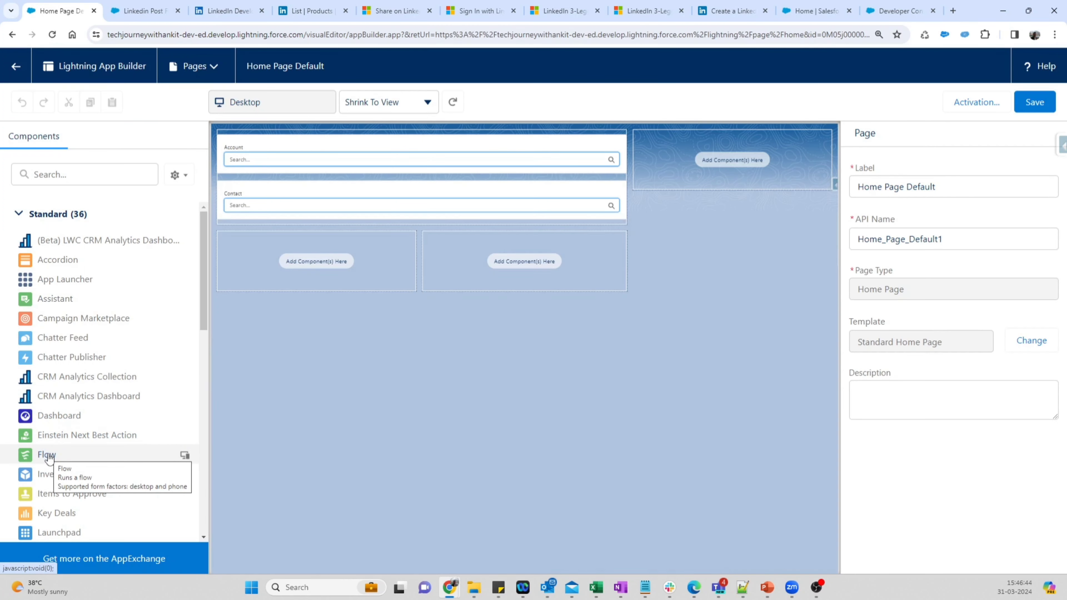
left_click_drag(47, 455, 652, 176)
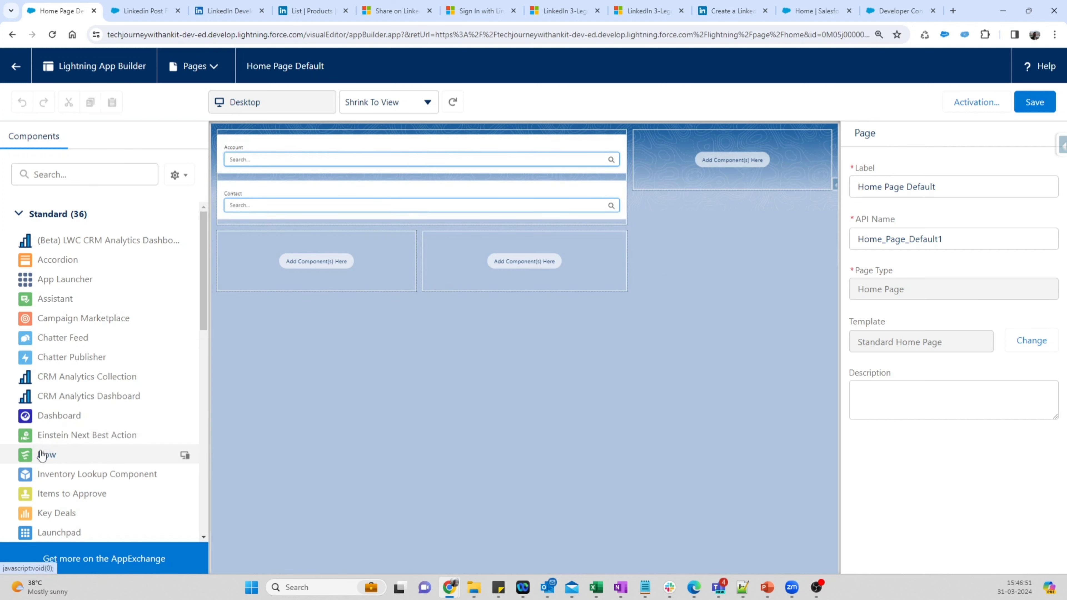
left_click_drag(43, 458, 652, 160)
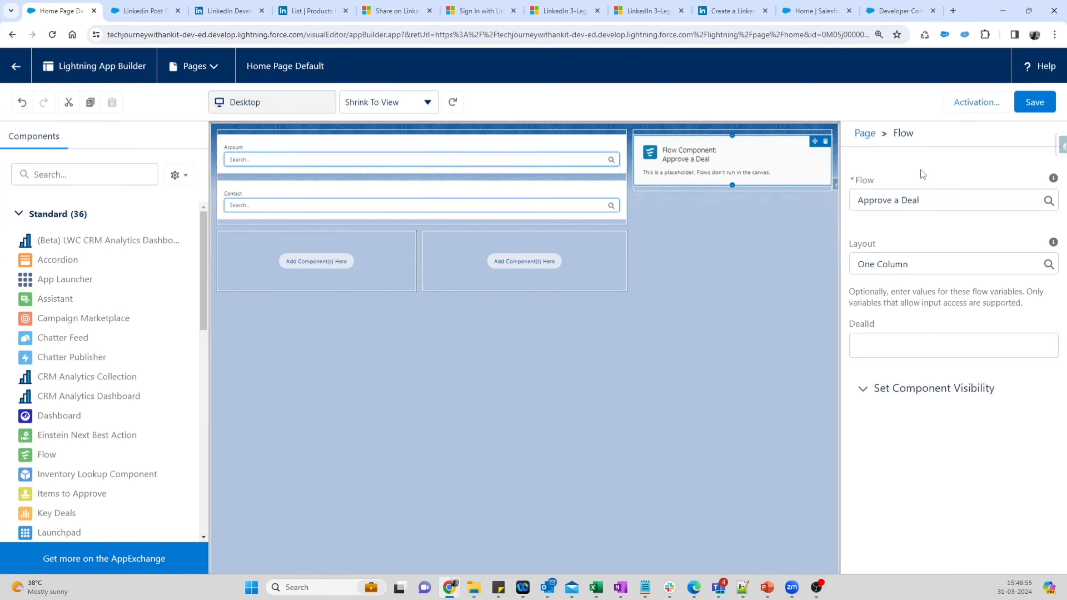
Step: Set the component's flow to Linkedin Post Flow, save the page, and return to Home
left_click(937, 202)
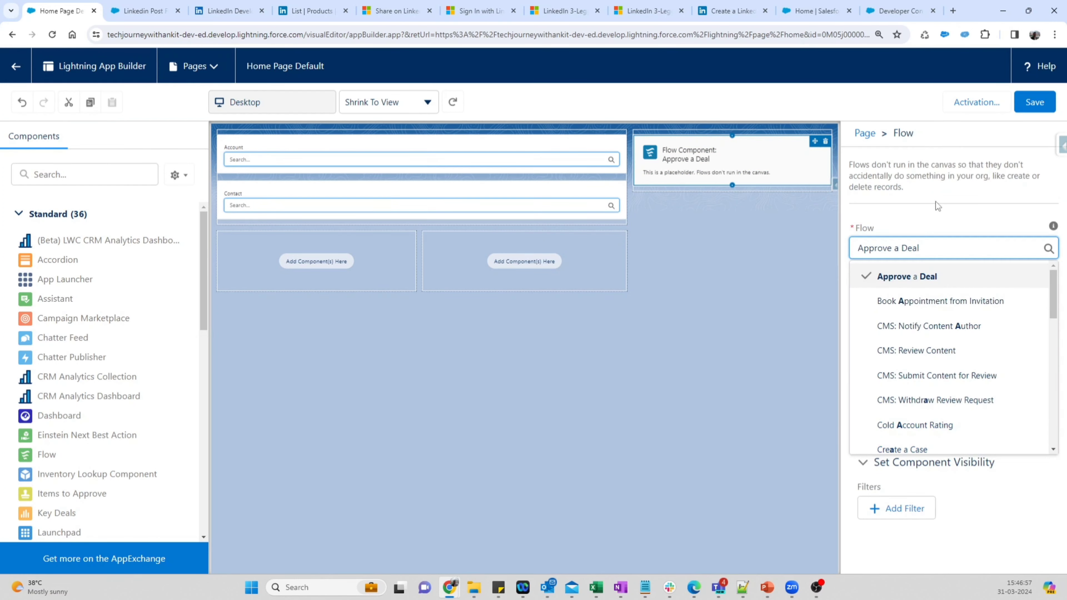
key("ctrl+a")
key("BackSpace")
type("link")
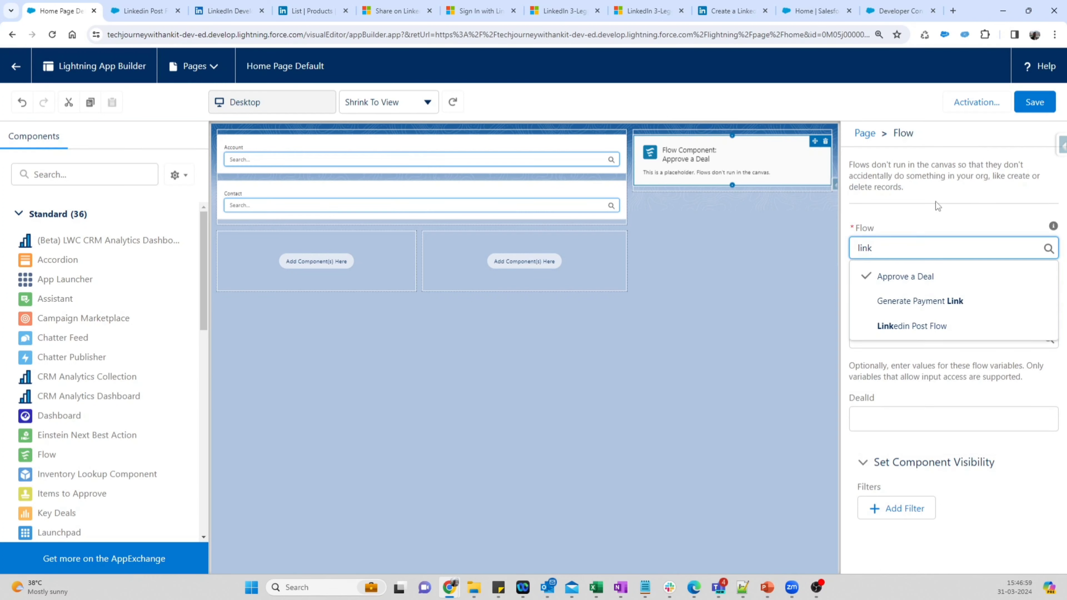
left_click(933, 326)
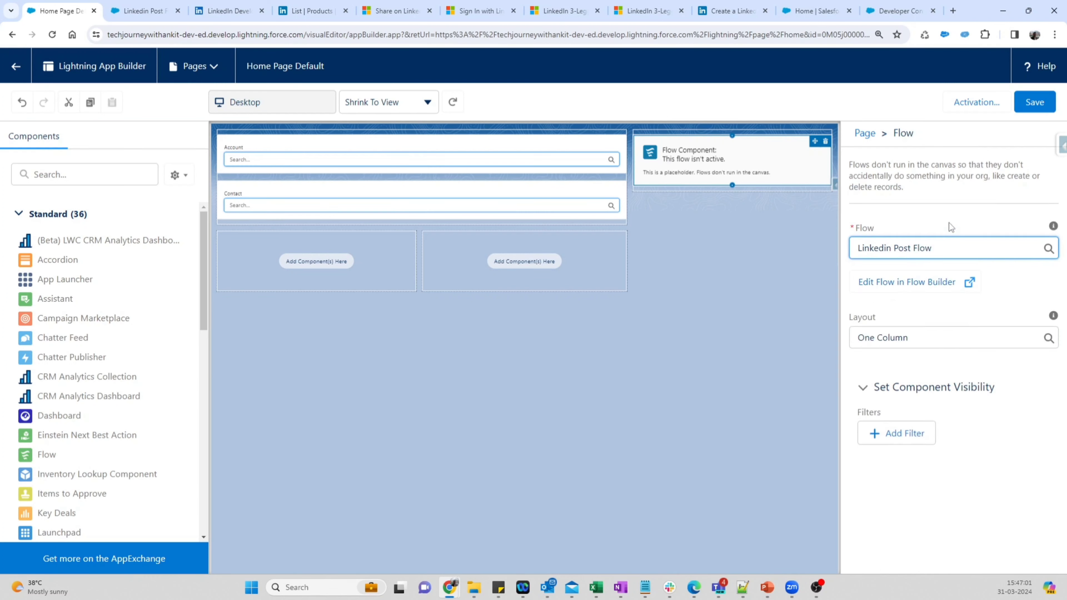
left_click(1029, 103)
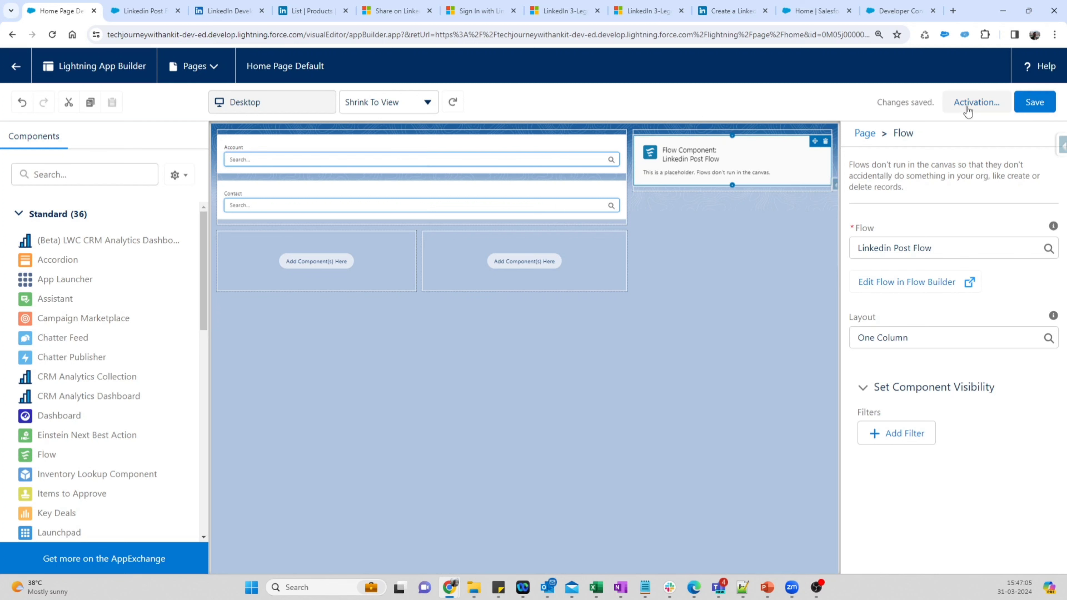
left_click(1035, 100)
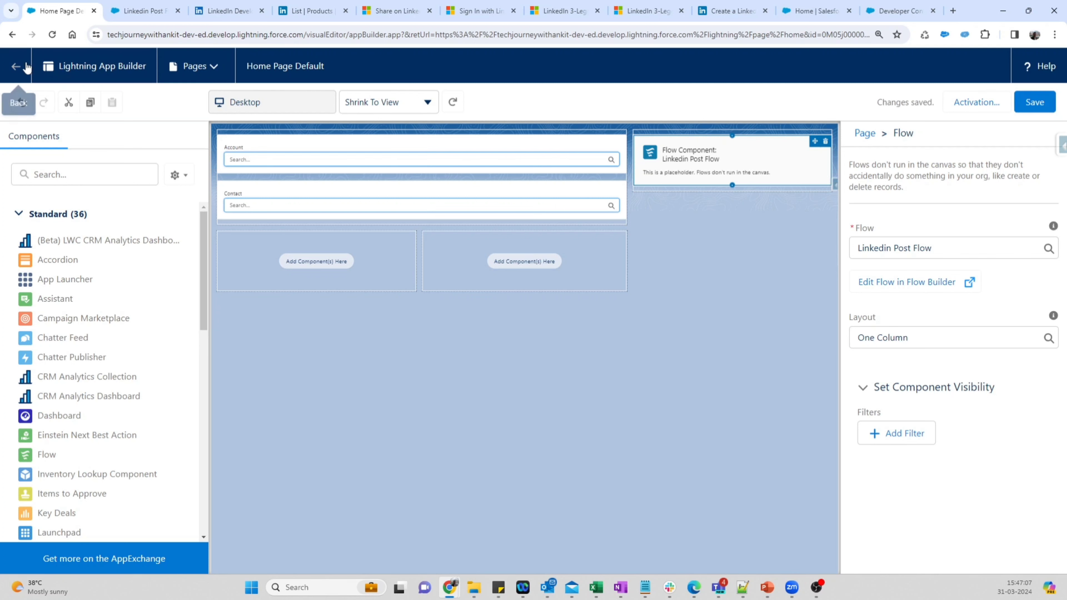
left_click(17, 66)
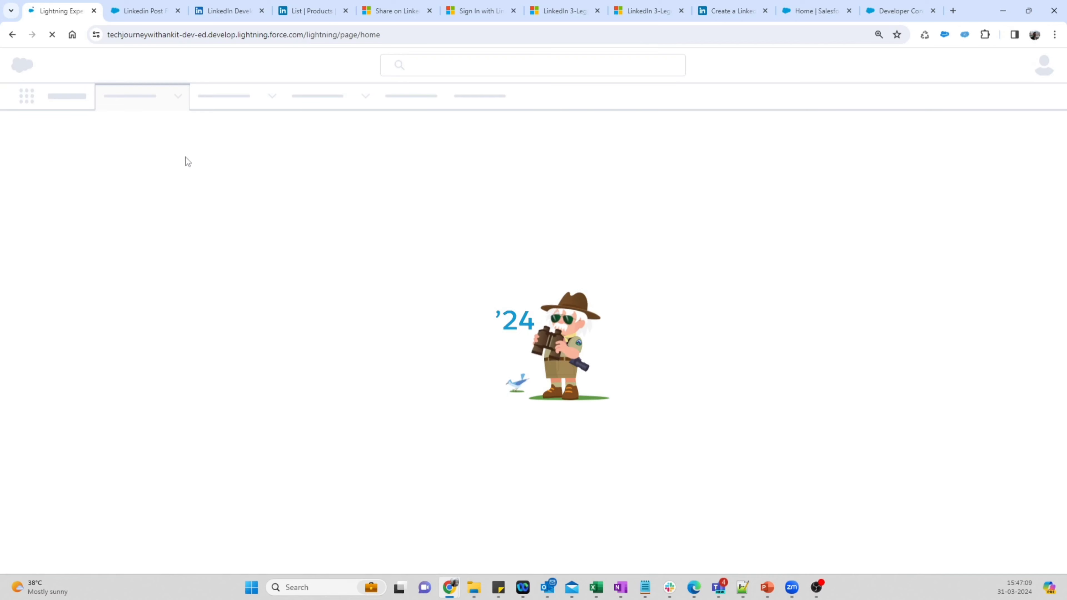